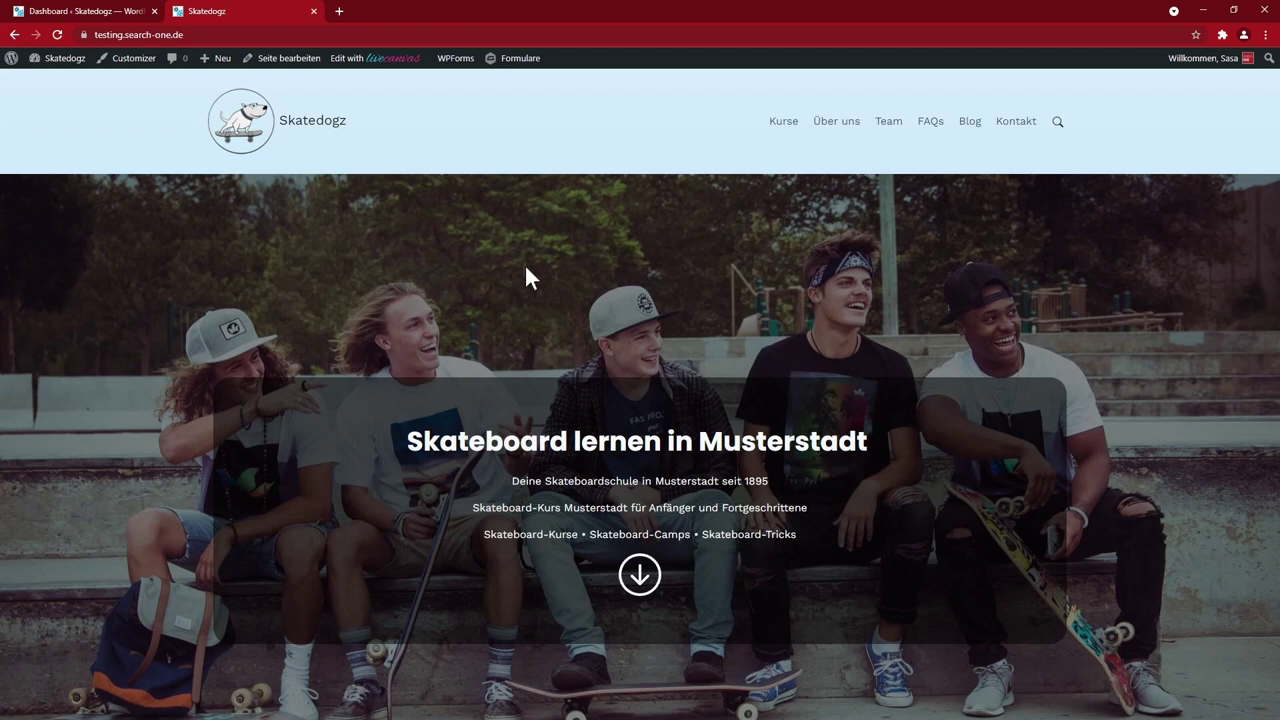
# - Scroll the Skatedogz homepage to Unsere Trainer, then switch to the Dashboard browser tab
pyautogui.scroll(-20, 940, 435)
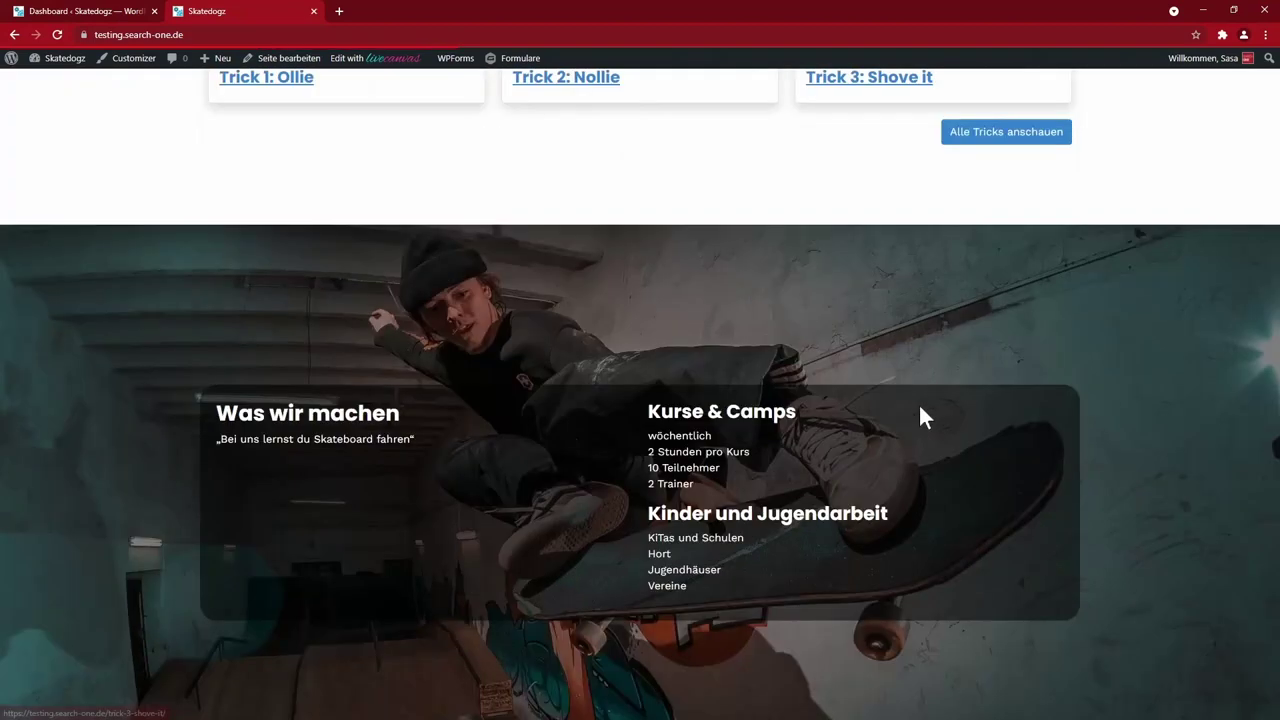
pyautogui.scroll(1, 900, 402)
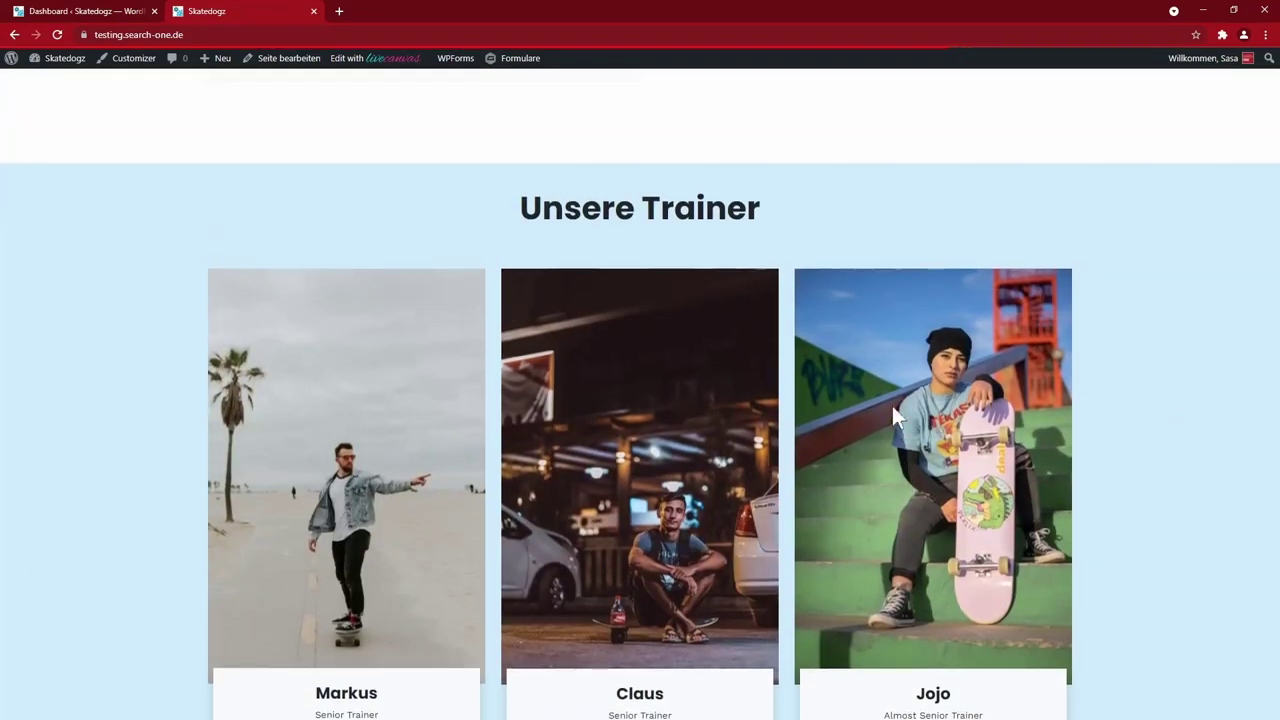
pyautogui.scroll(-1, 1134, 349)
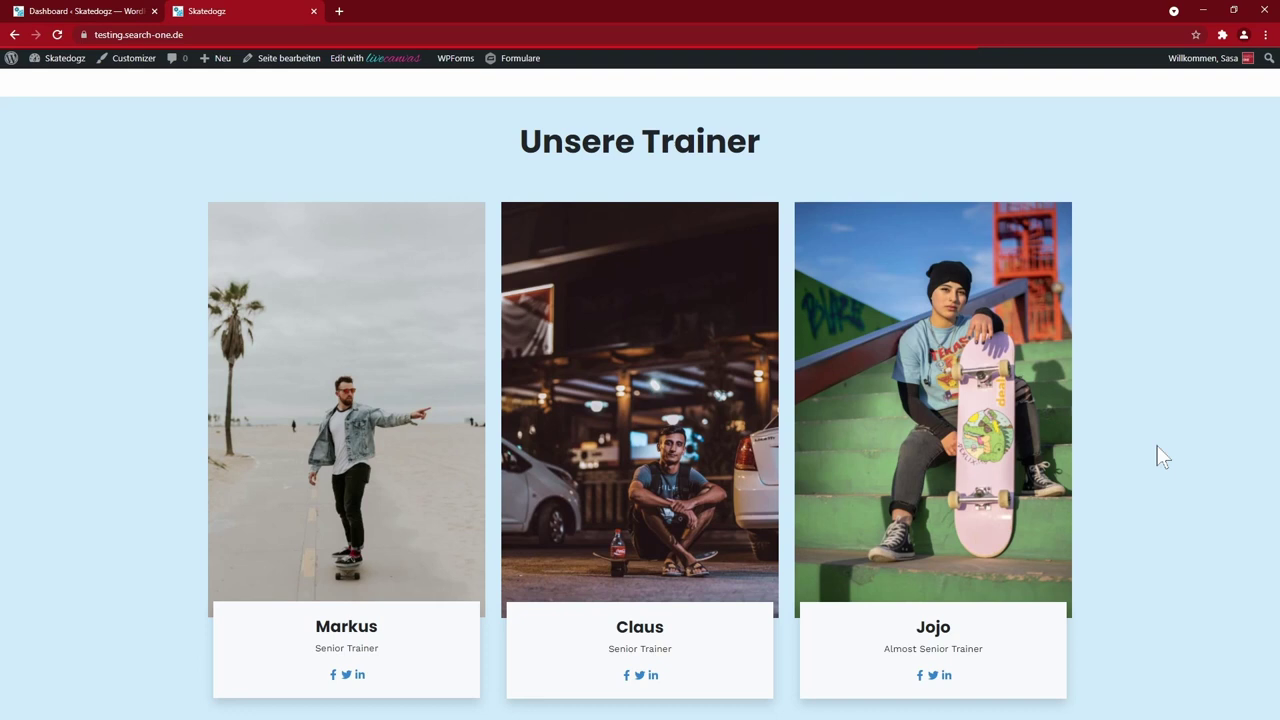
pyautogui.hotkey('ctrl', 'shift', 'Tab')
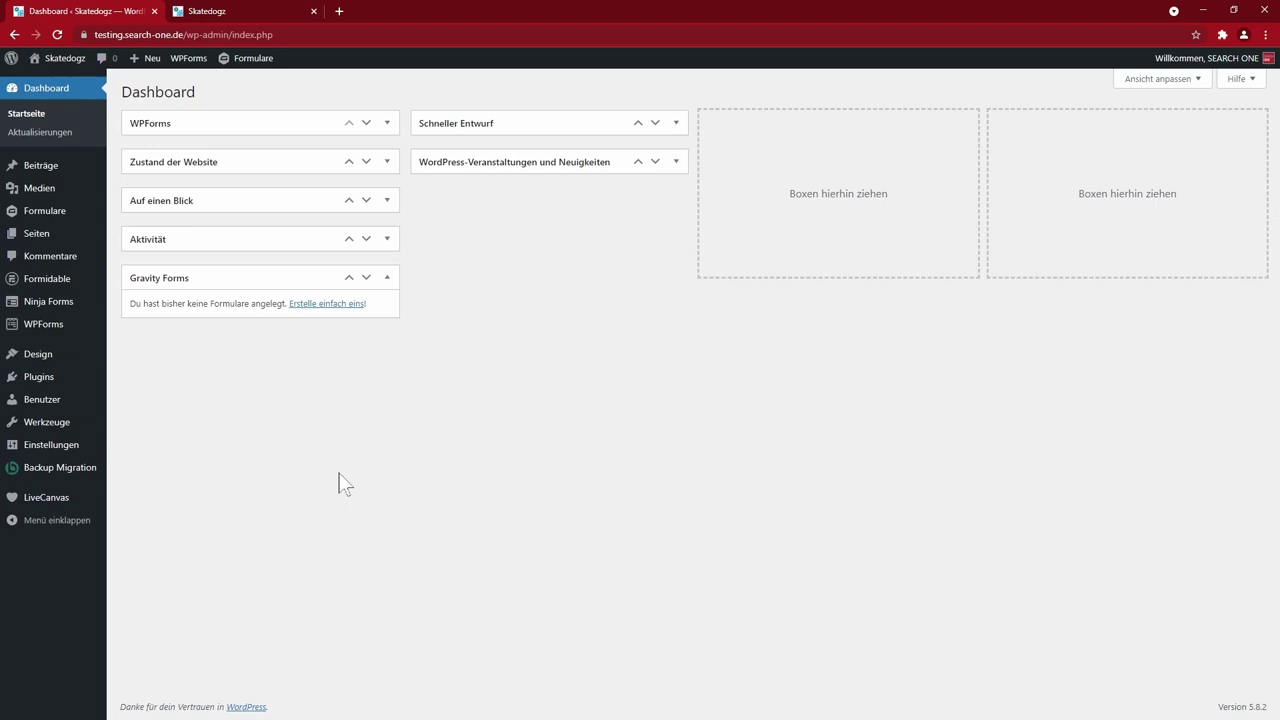
# - Look over the form plugin menus in the WordPress admin sidebar
pyautogui.moveTo(40, 213)
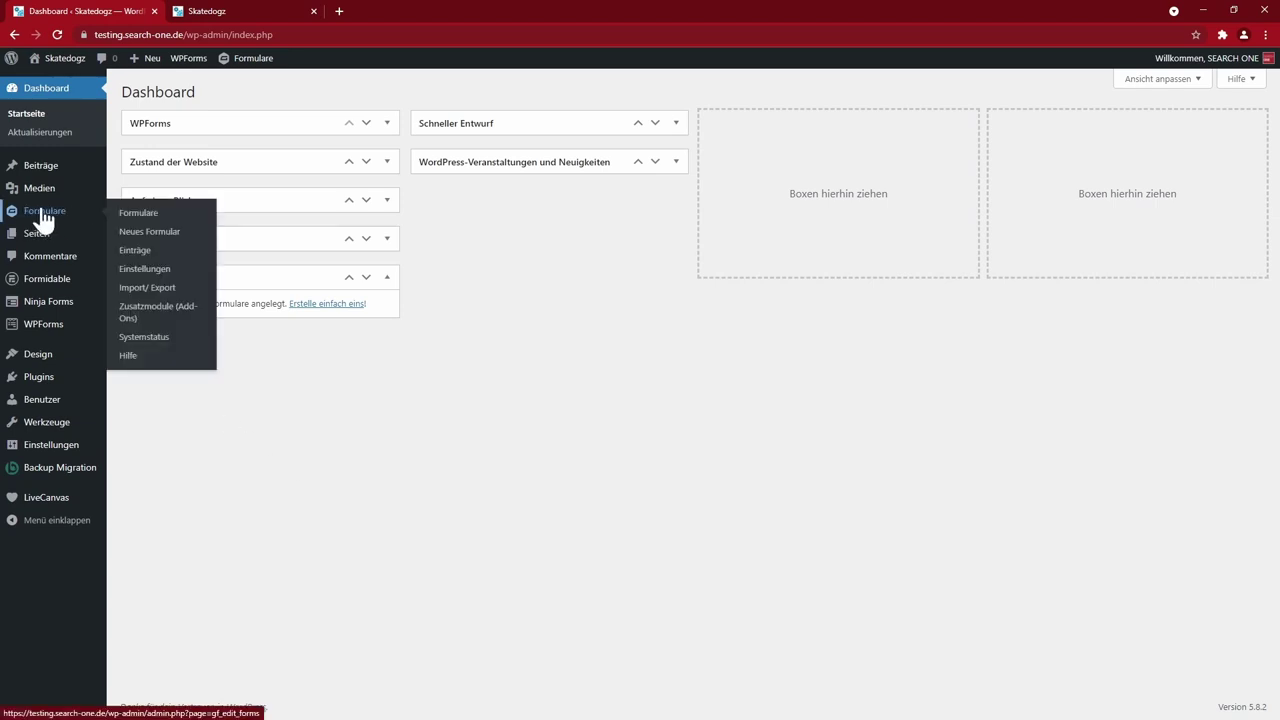
pyautogui.moveTo(54, 287)
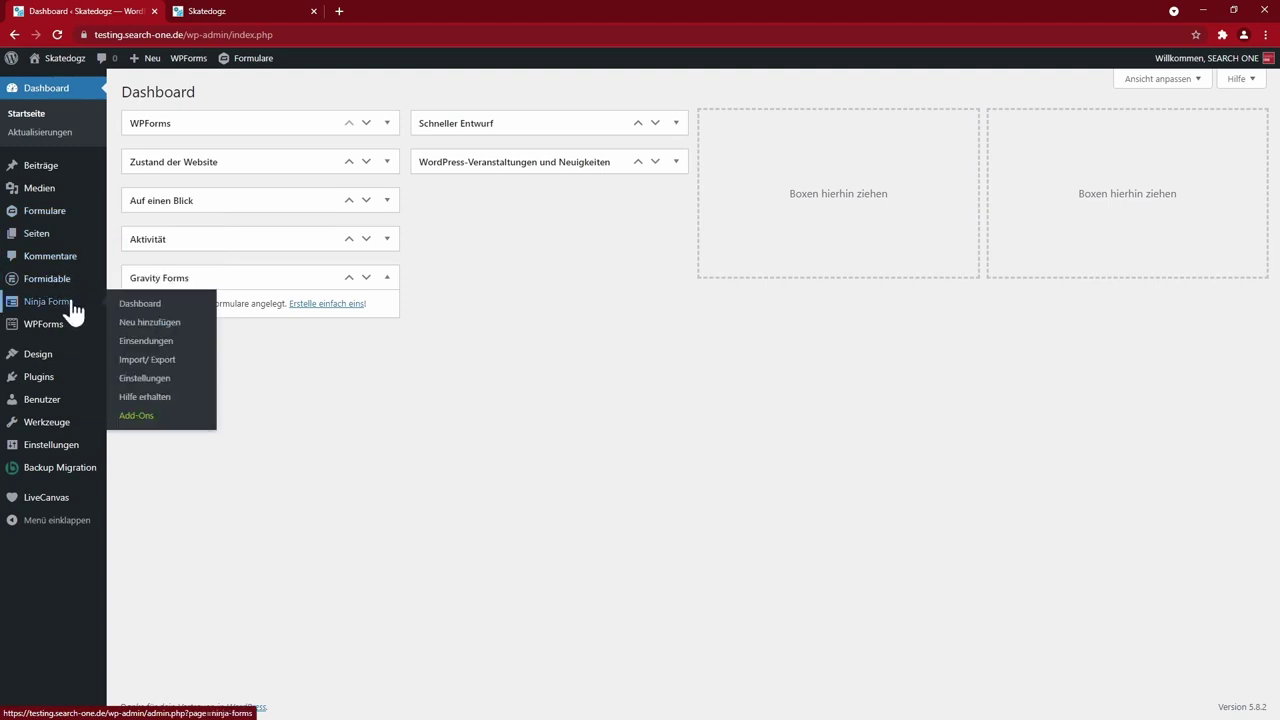
pyautogui.moveTo(60, 328)
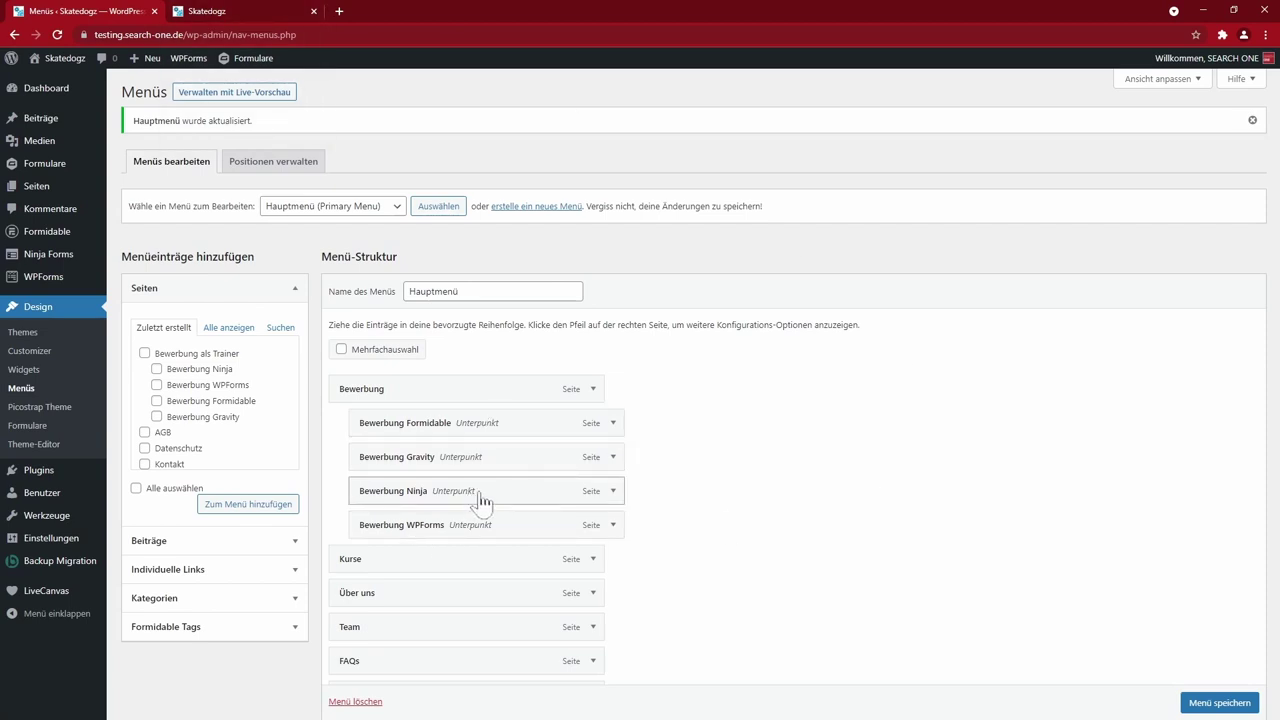
# - Open Bewerbung › Bewerbung Formidable from the Skatedogz site navigation
pyautogui.click(218, 13)
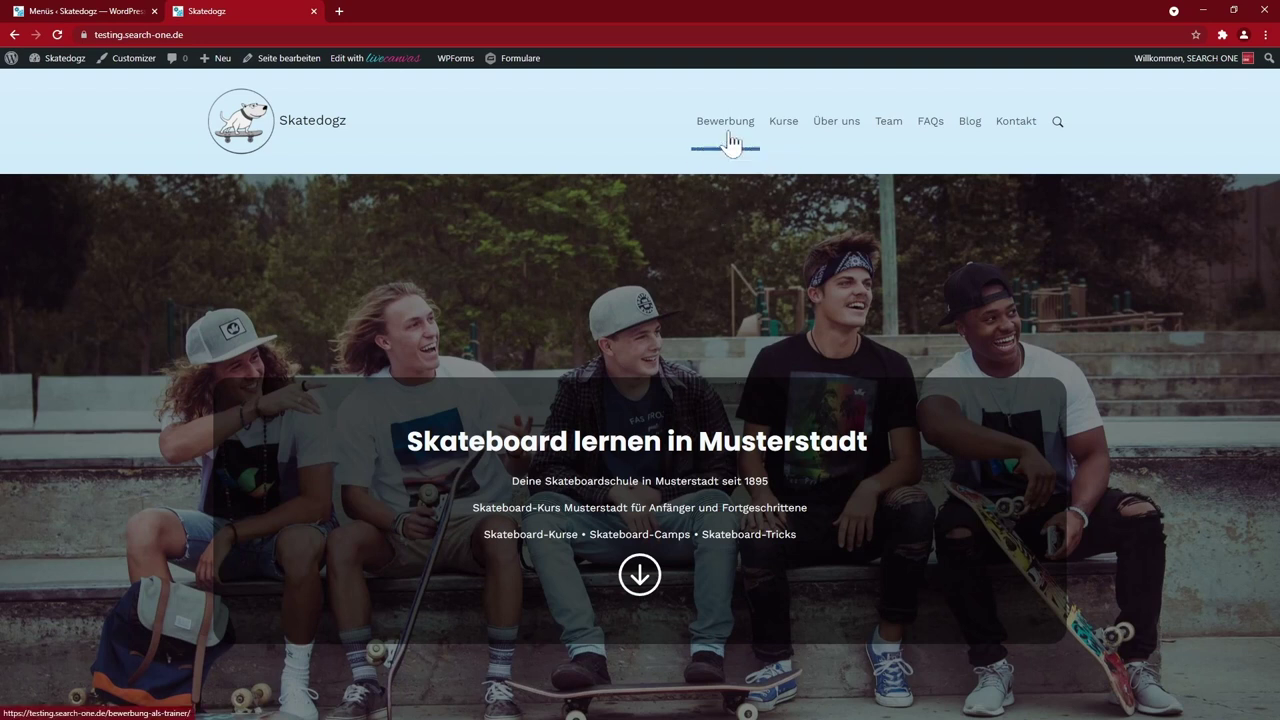
pyautogui.moveTo(730, 128)
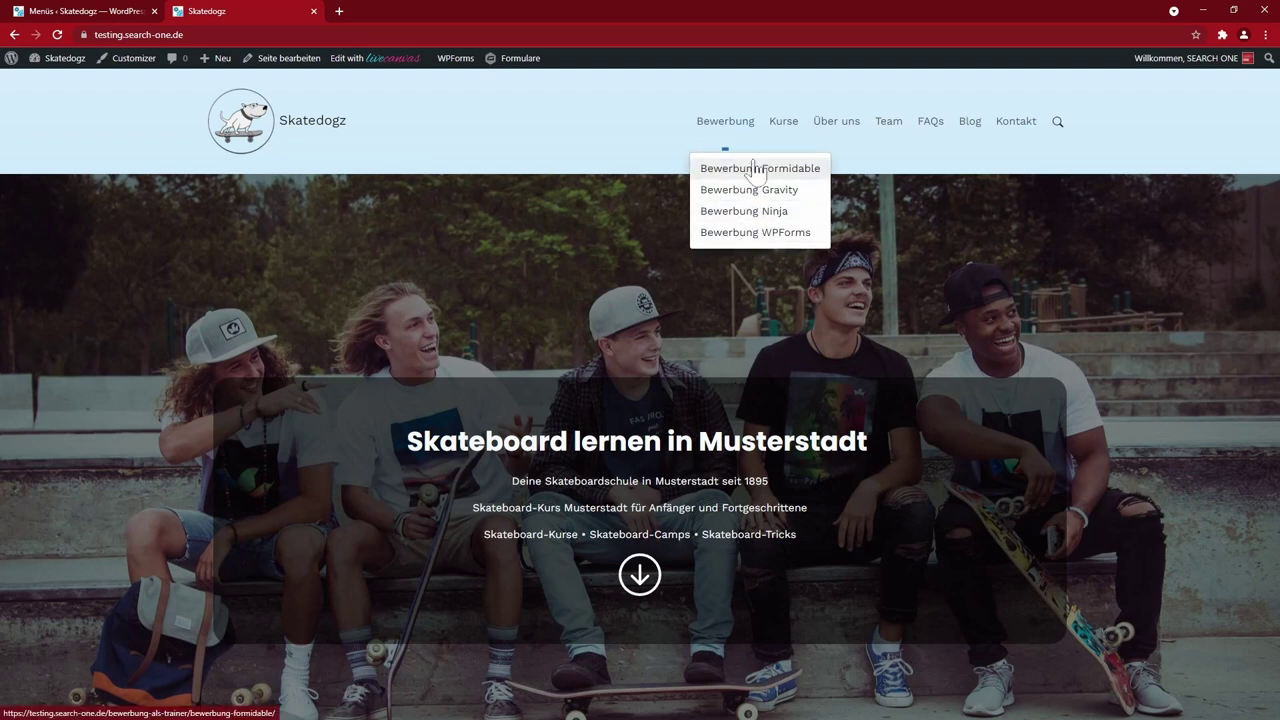
pyautogui.click(750, 170)
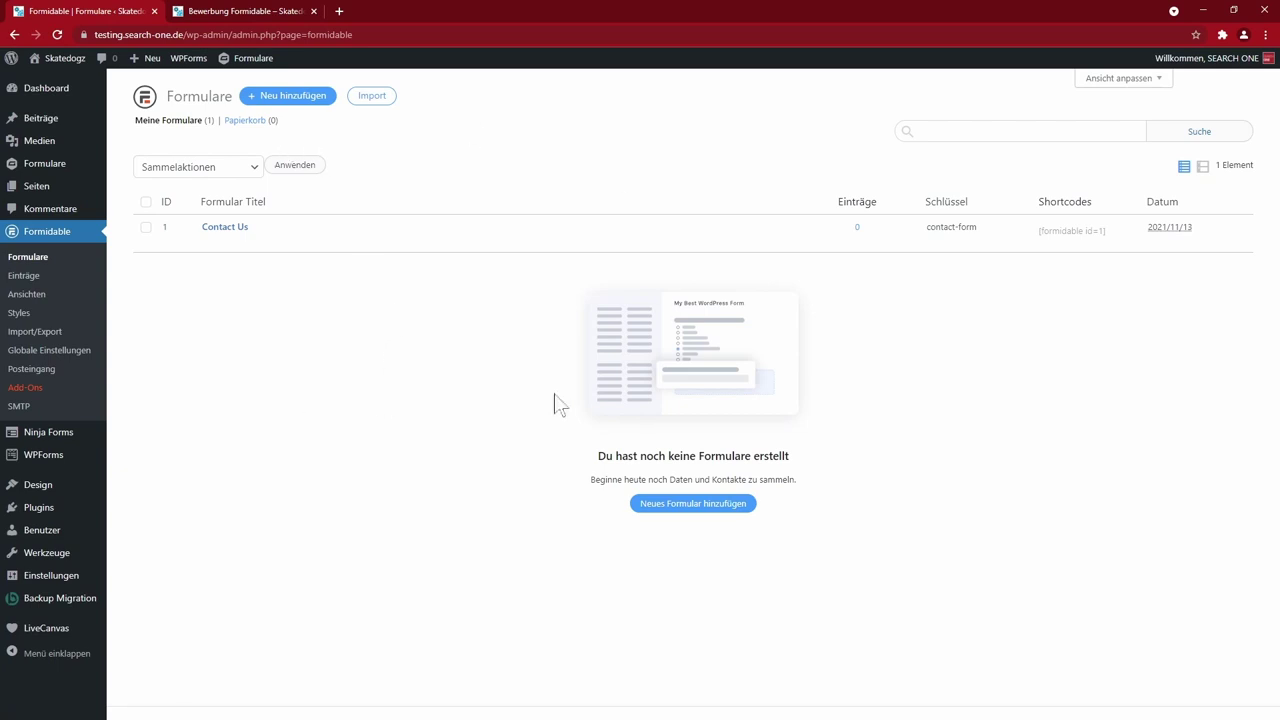
# - Browse Formidable's Einträge and Ansichten pages, ending in the Styles editor
pyautogui.click(27, 282)
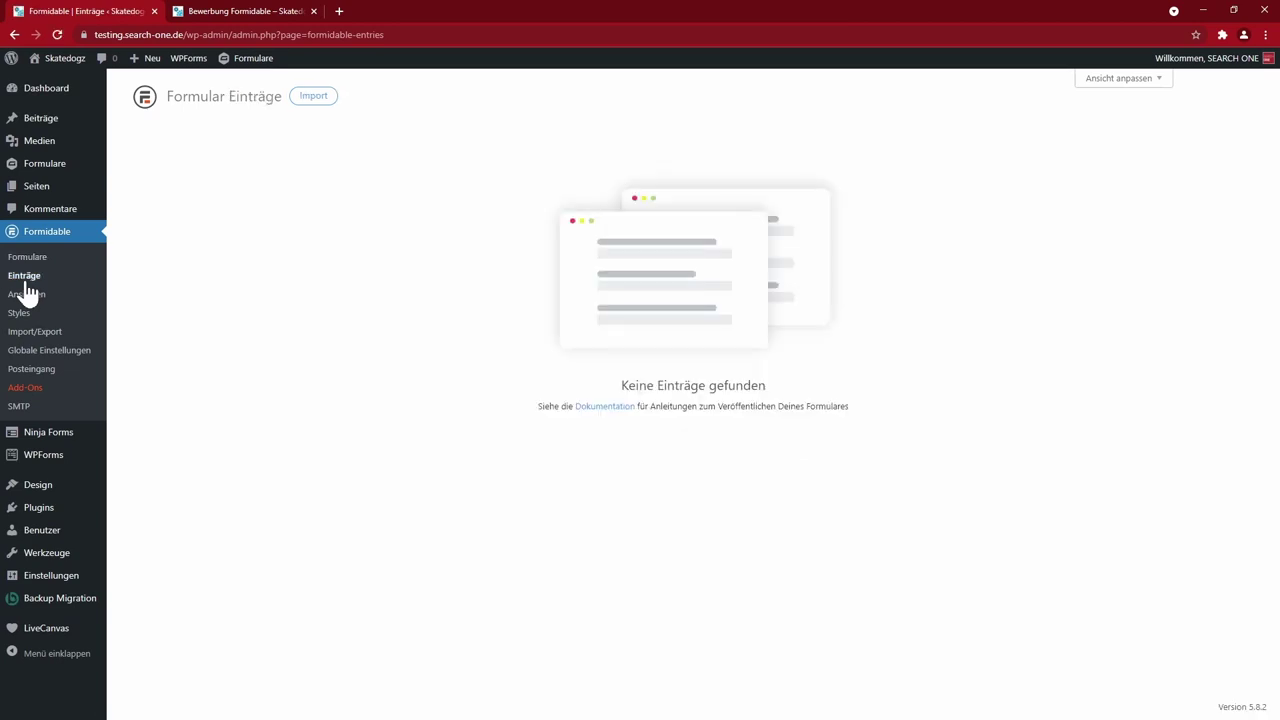
pyautogui.click(52, 295)
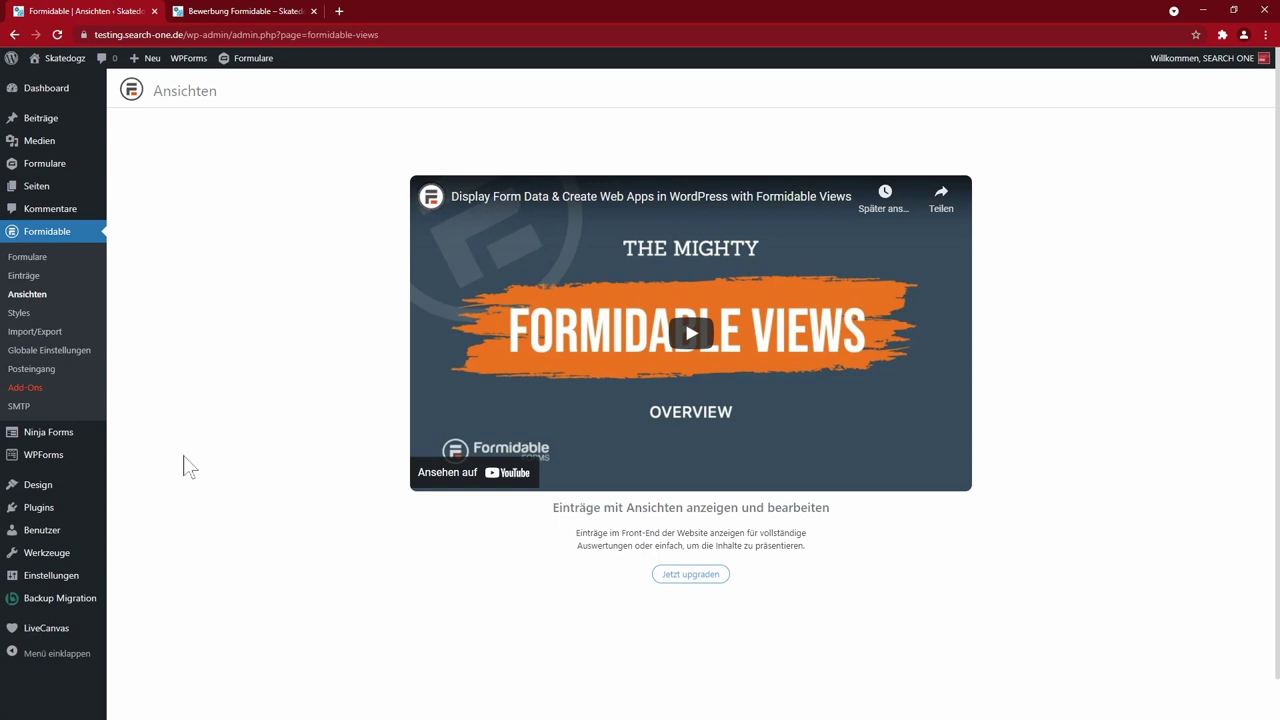
pyautogui.click(18, 318)
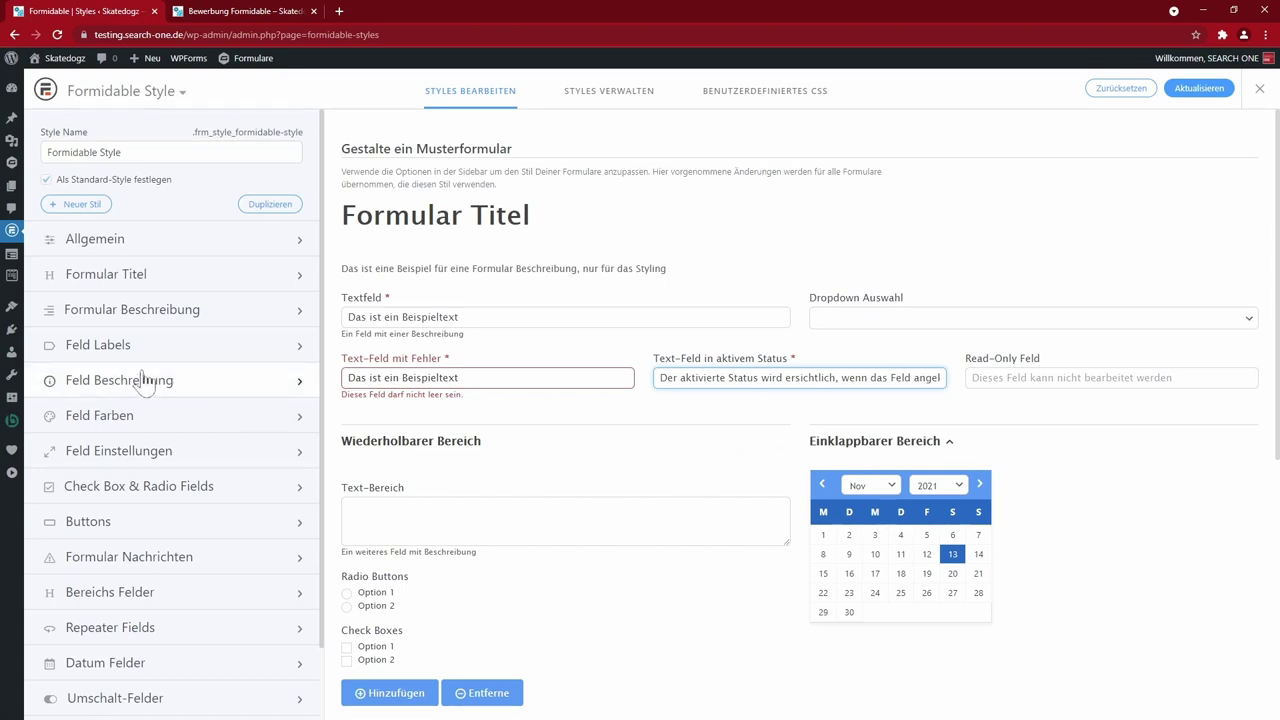
# - Try light green, then black, as the Feld Labels colour in the Formidable style
pyautogui.click(108, 346)
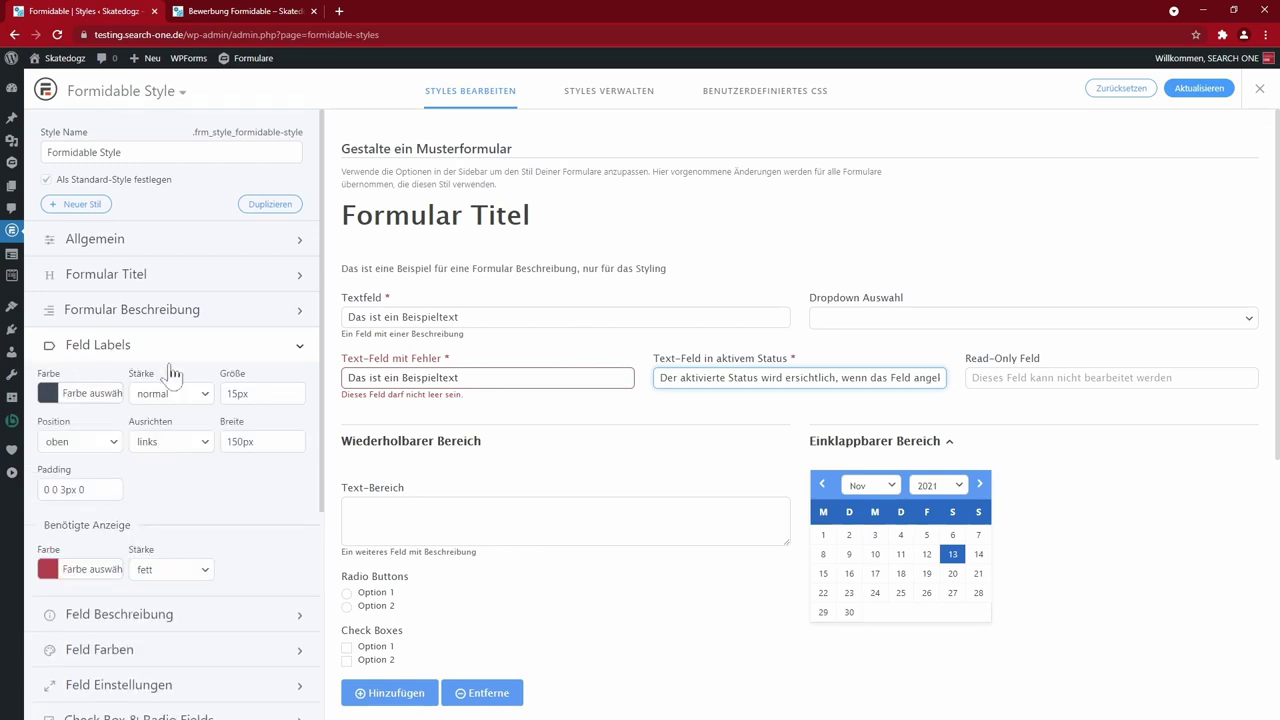
pyautogui.click(50, 394)
pyautogui.click(69, 432)
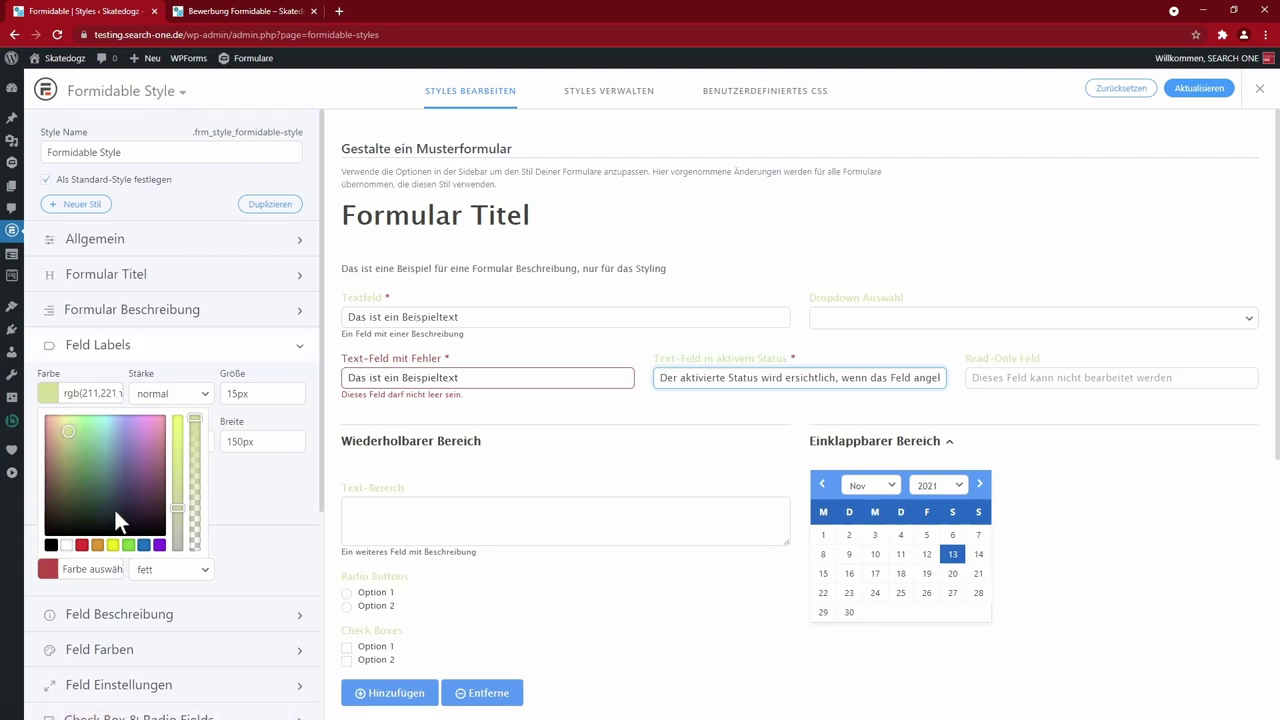
pyautogui.click(51, 545)
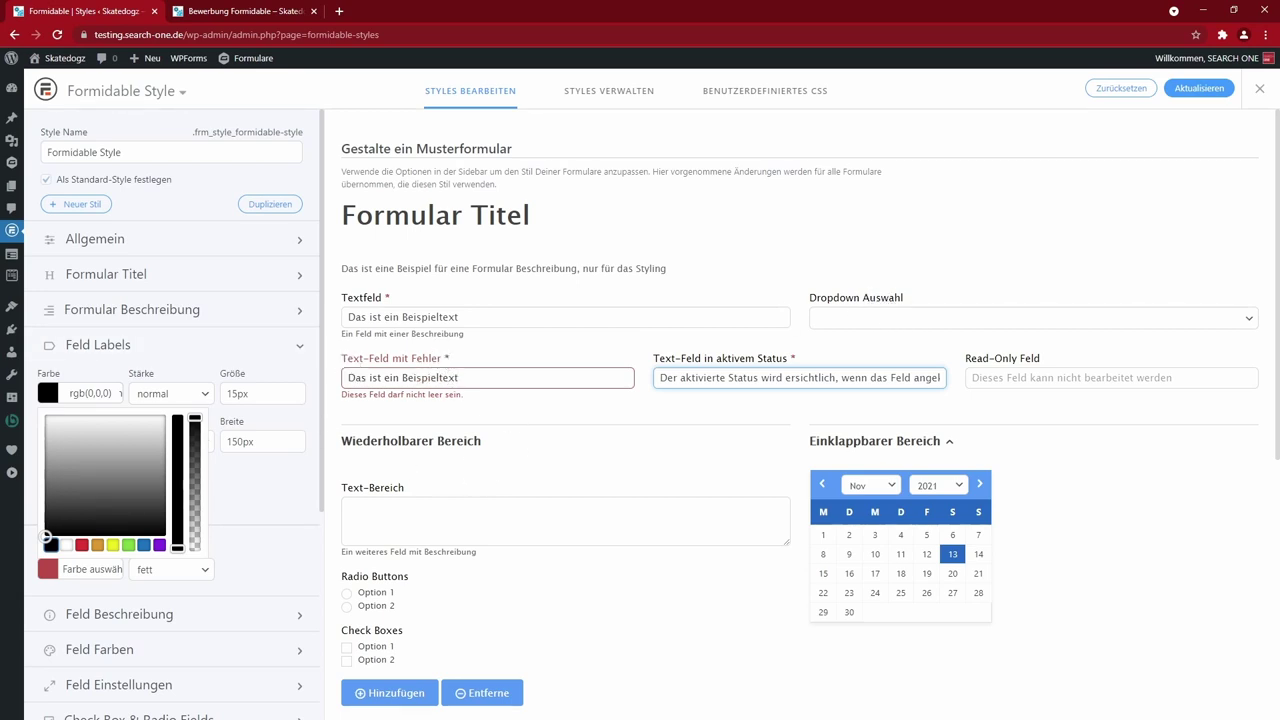
pyautogui.click(262, 430)
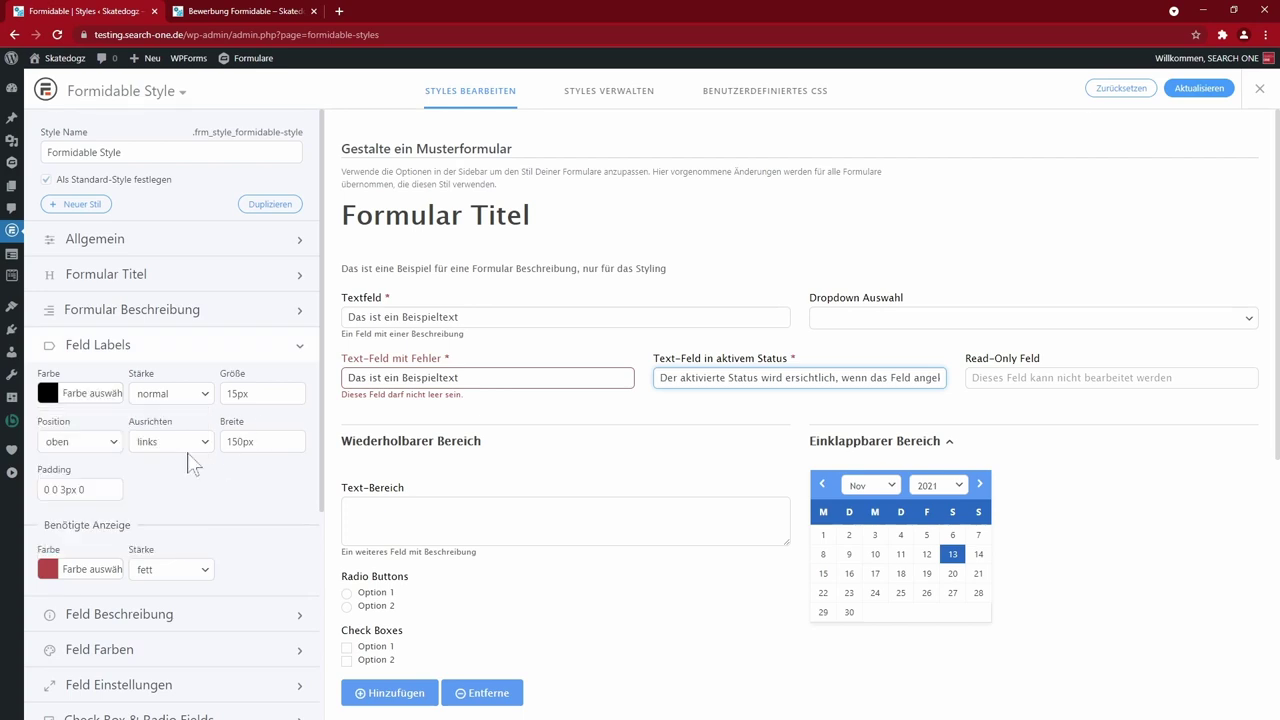
pyautogui.click(145, 350)
# - Go to the Formidable Import/Export page
pyautogui.scroll(-1, 186, 530)
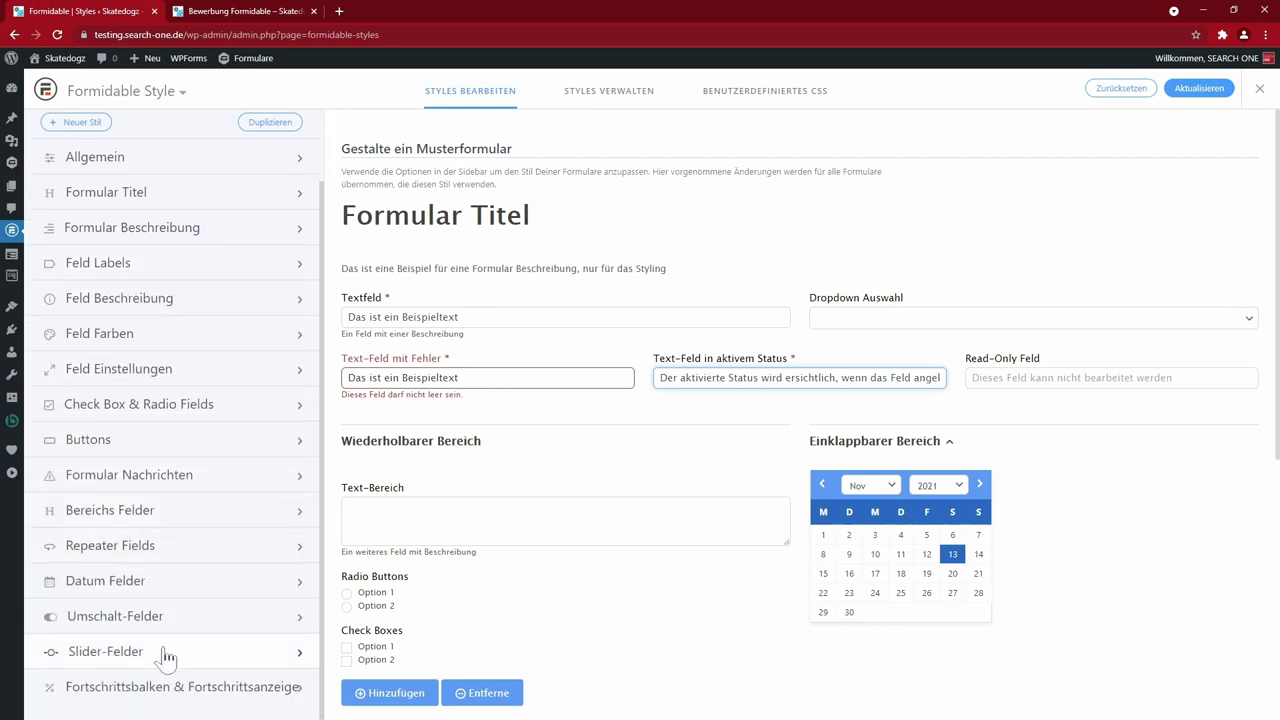
pyautogui.scroll(1, 189, 543)
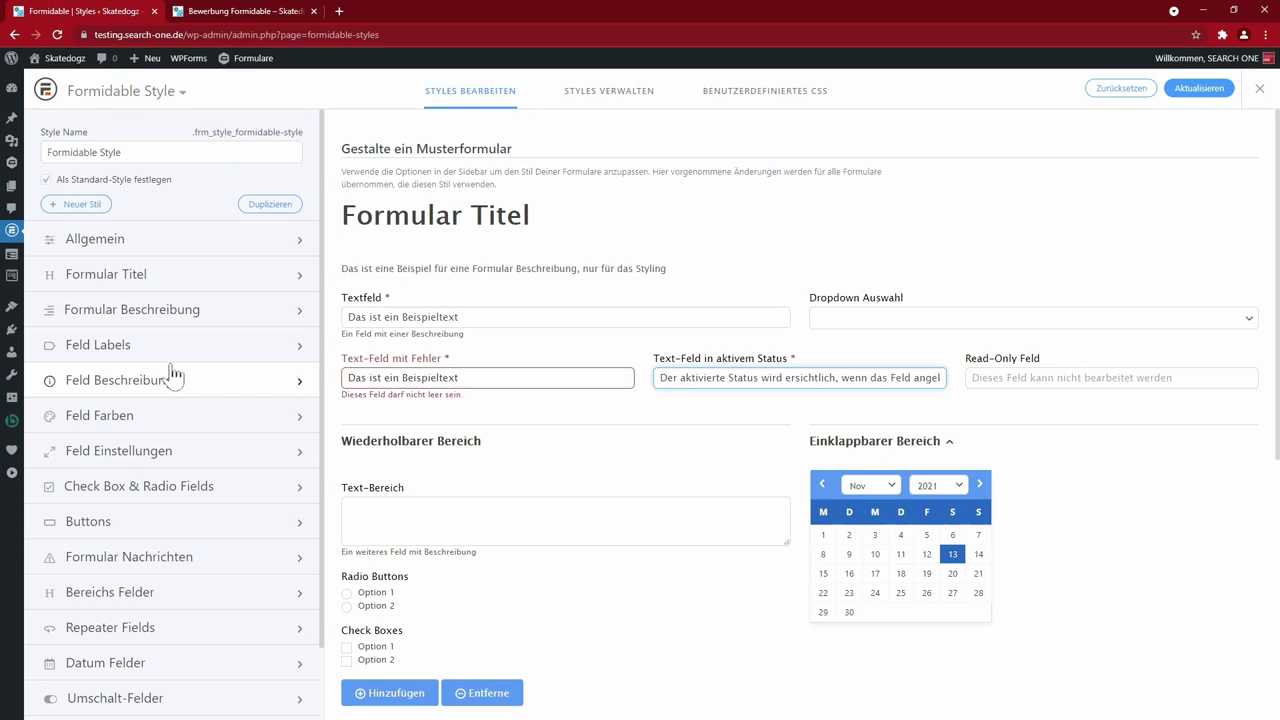
pyautogui.moveTo(14, 232)
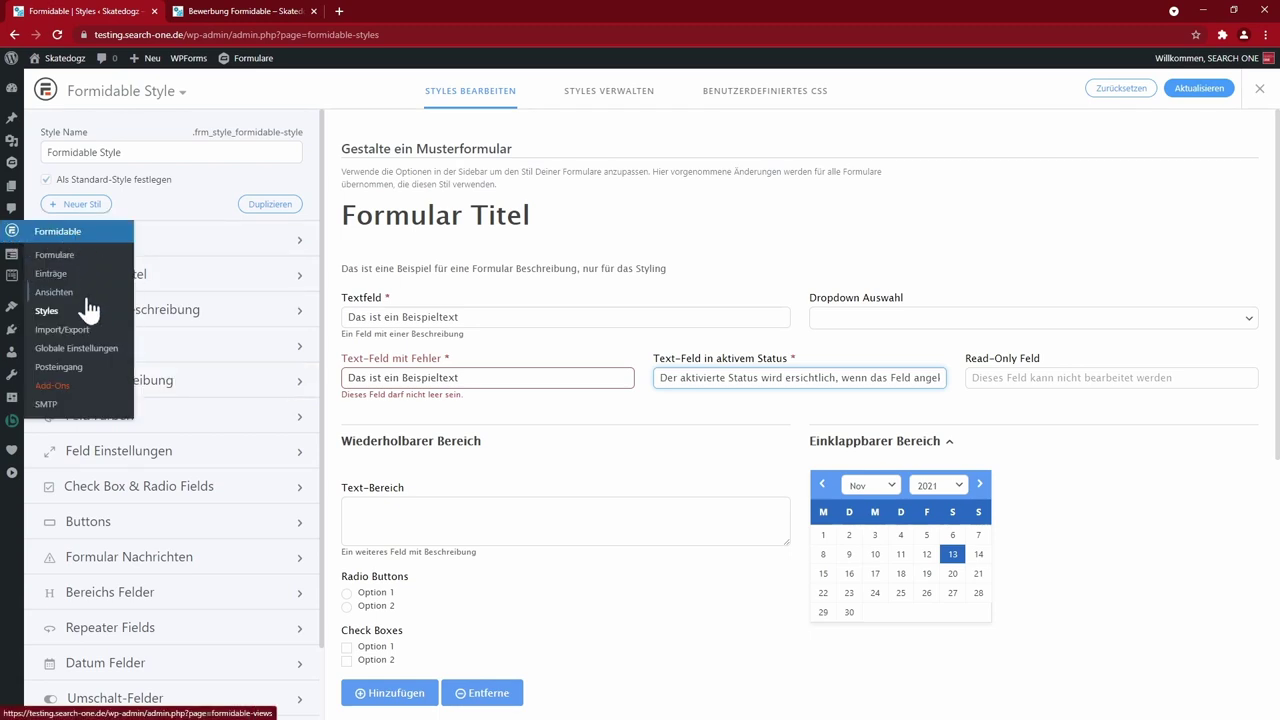
pyautogui.click(55, 341)
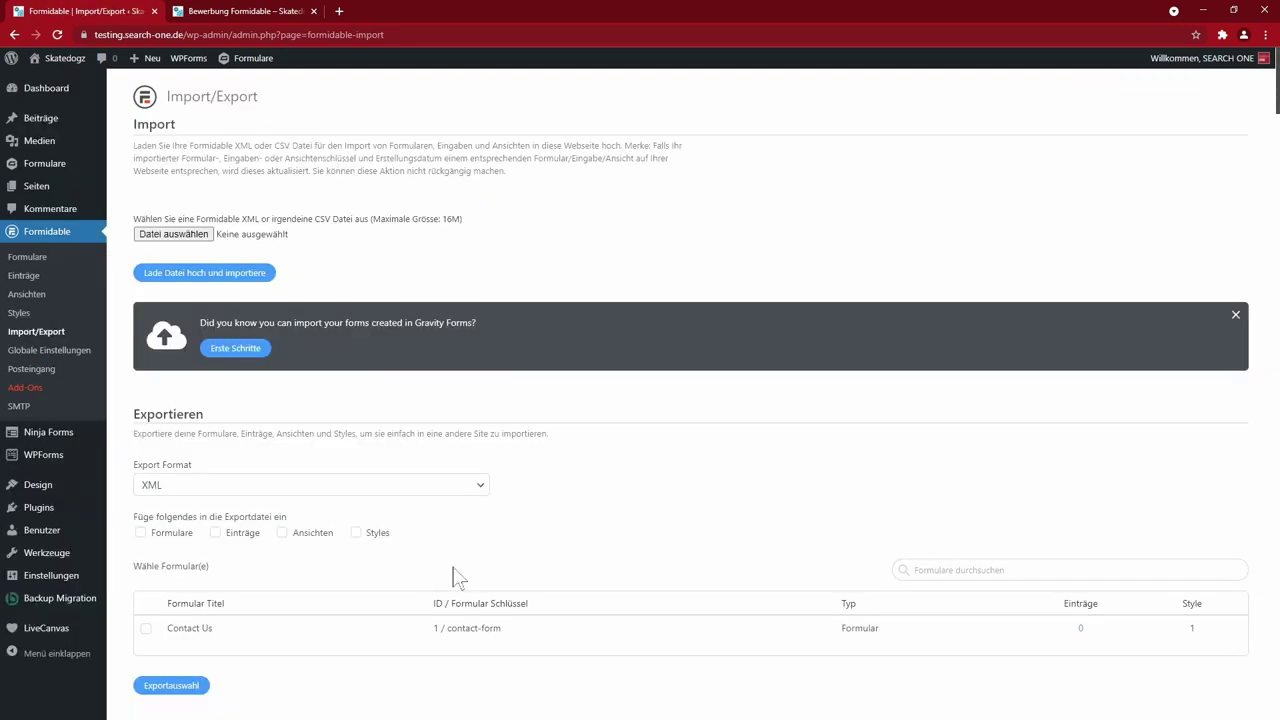
# - Review Formidable's global settings tabs and the SMTP page, then return to Formulare
pyautogui.click(64, 352)
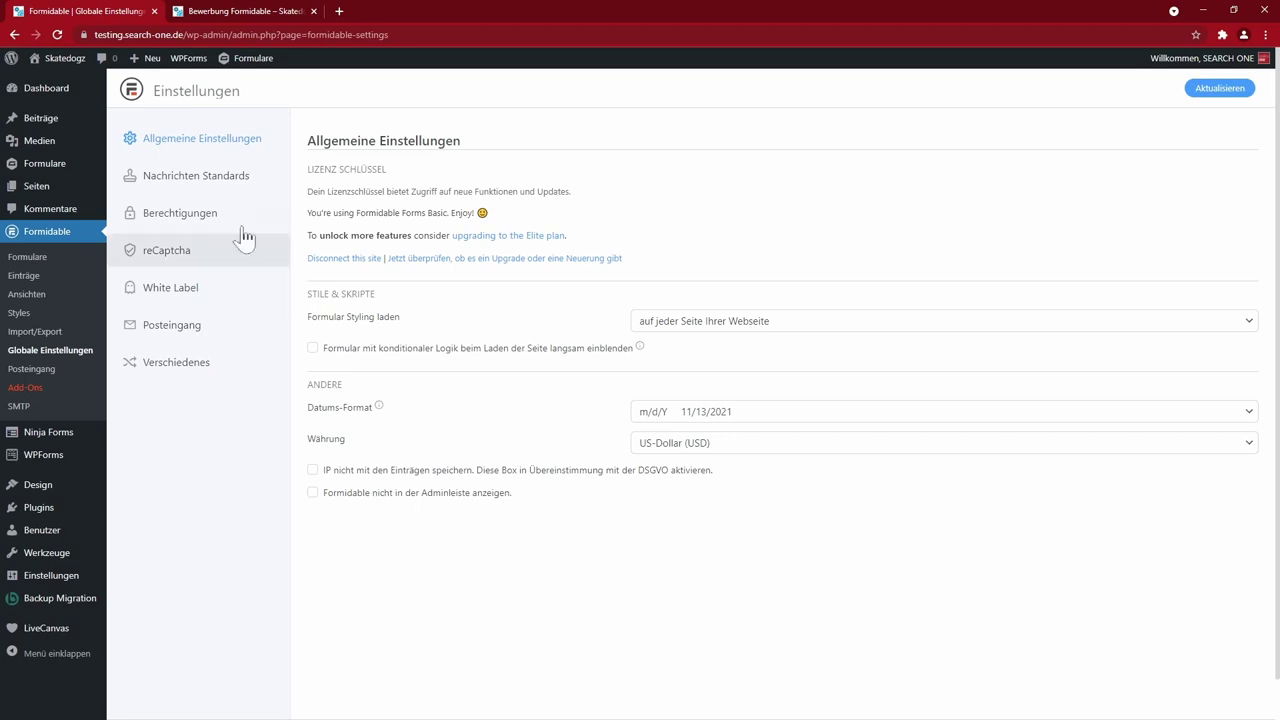
pyautogui.click(207, 184)
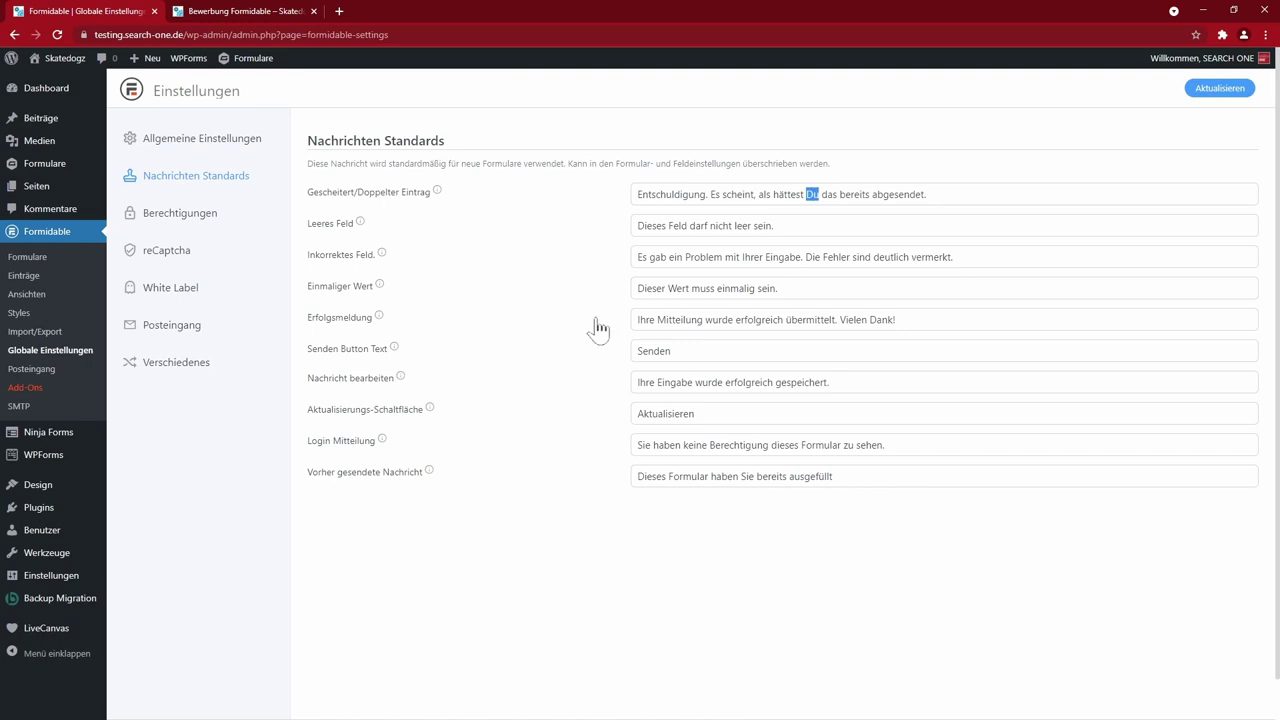
pyautogui.click(177, 219)
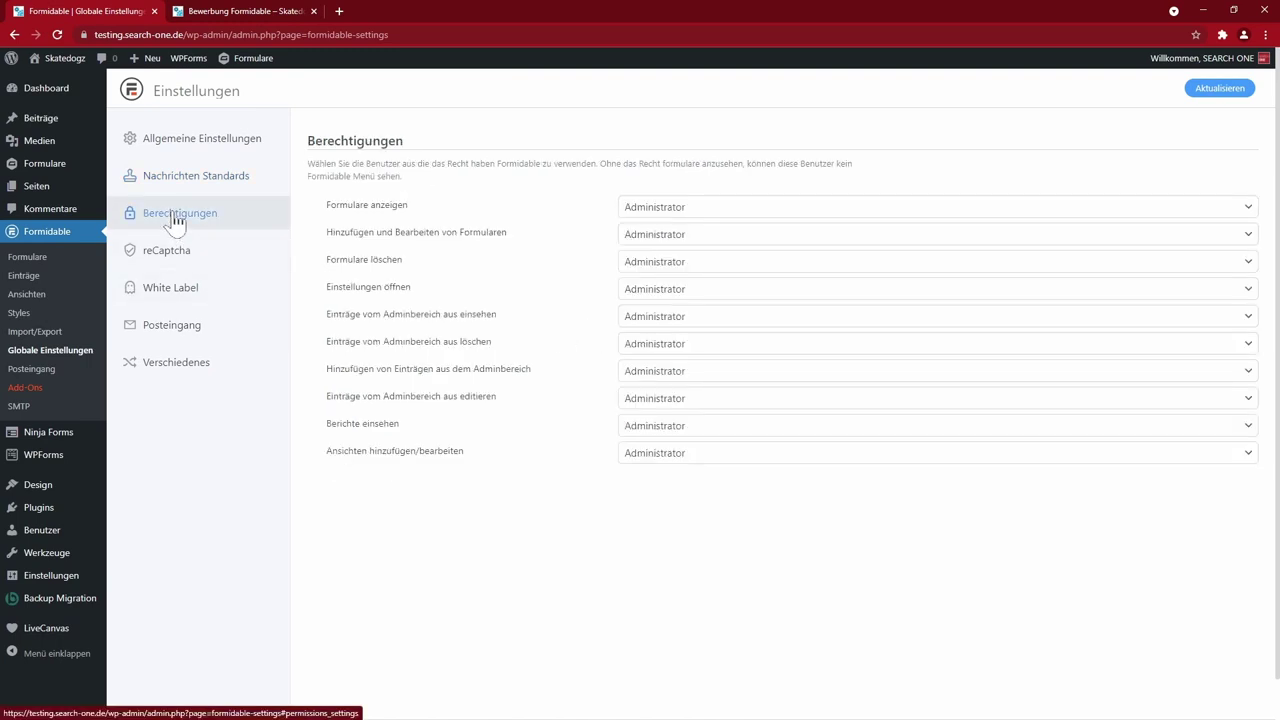
pyautogui.click(176, 251)
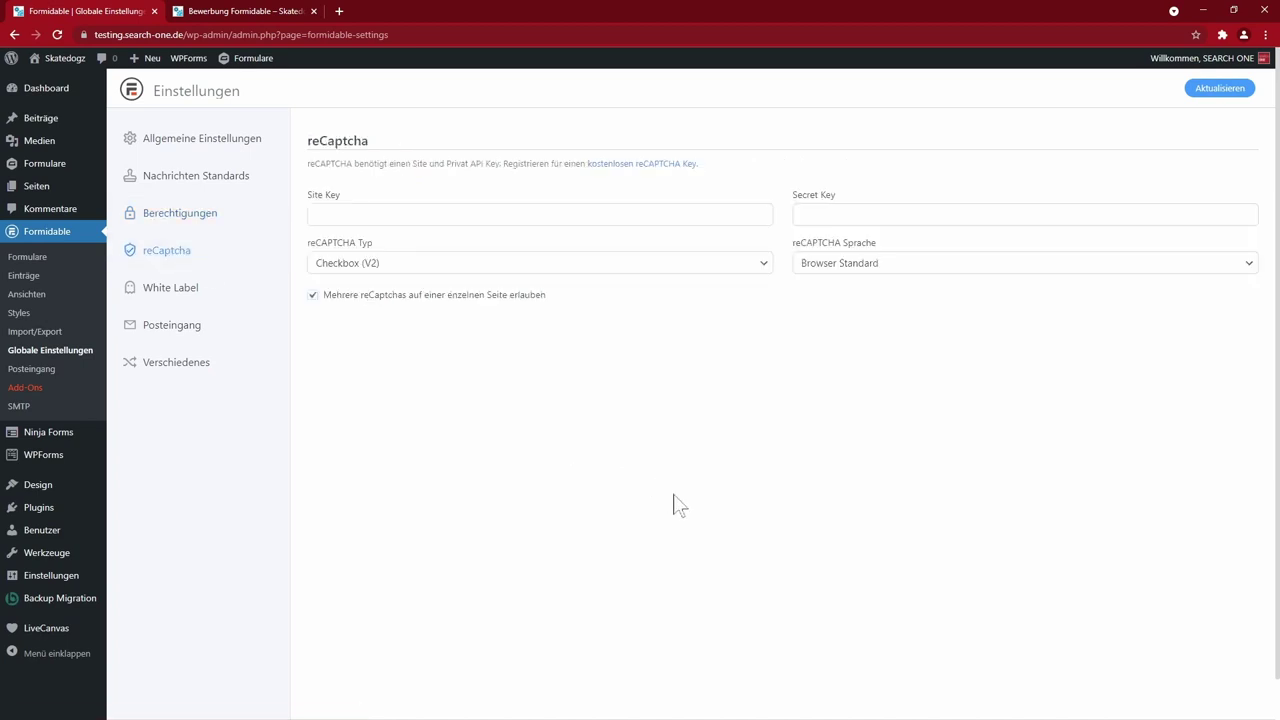
pyautogui.click(197, 299)
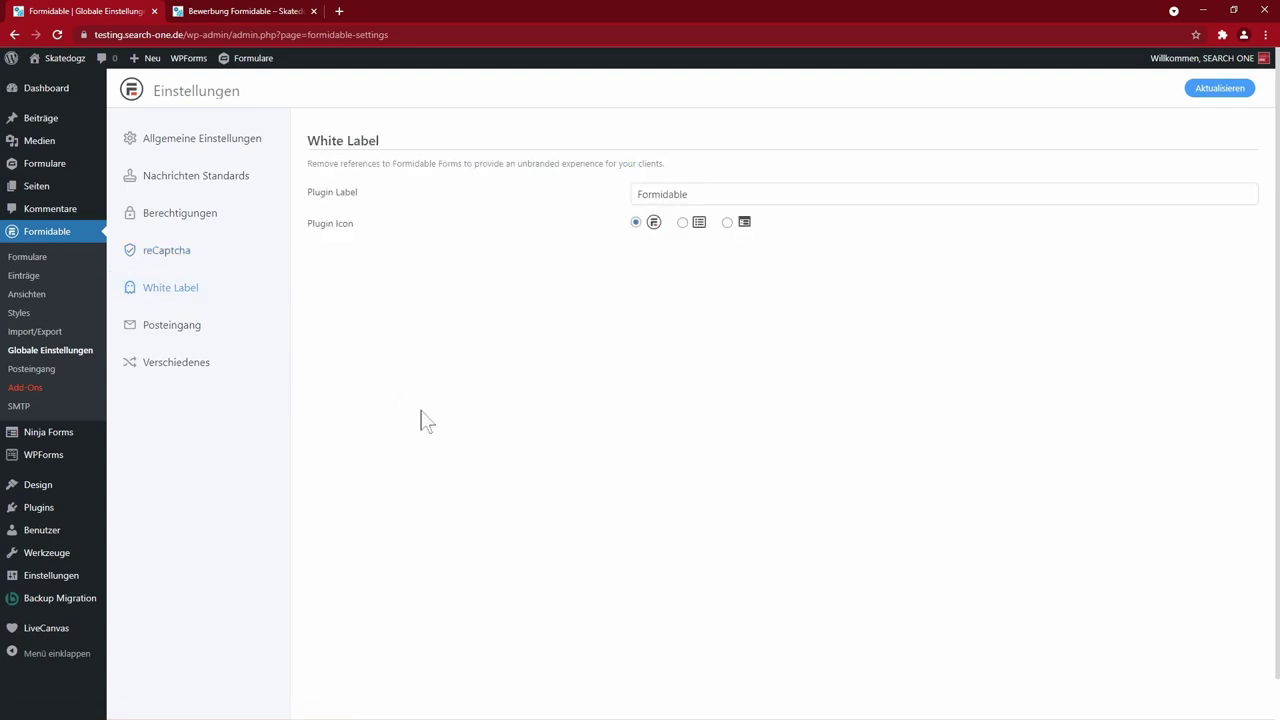
pyautogui.click(162, 331)
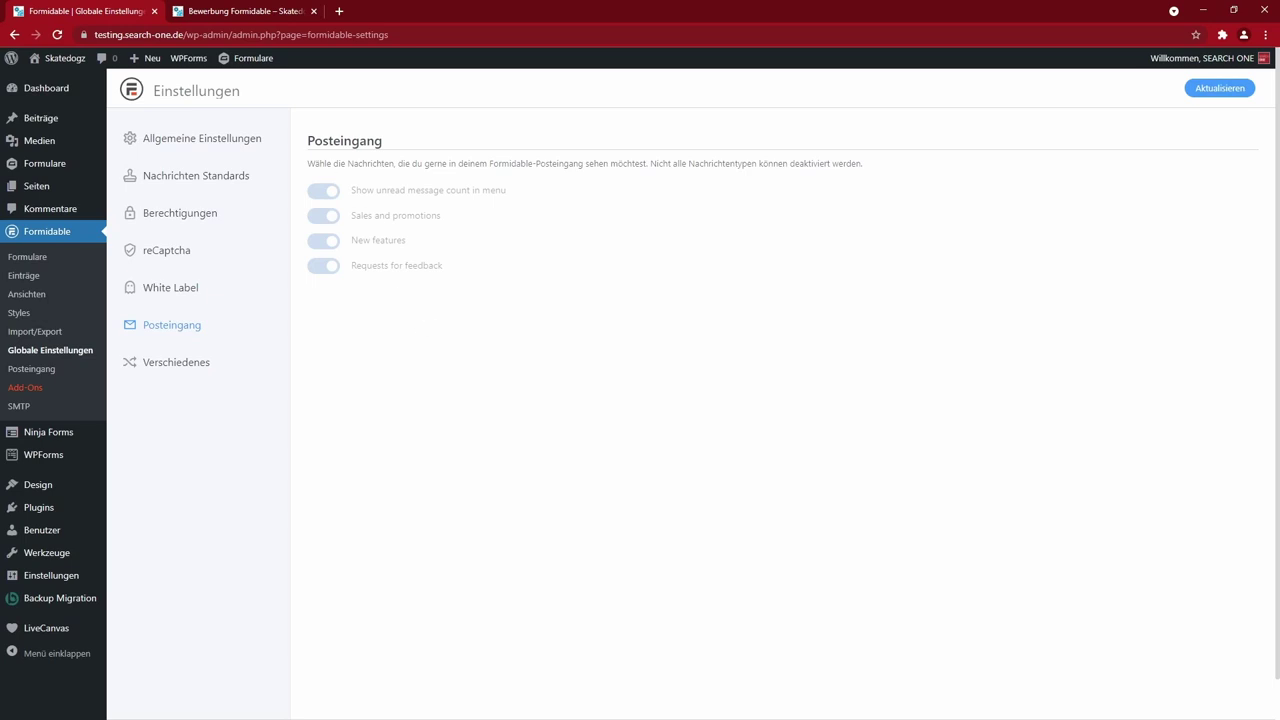
pyautogui.click(14, 408)
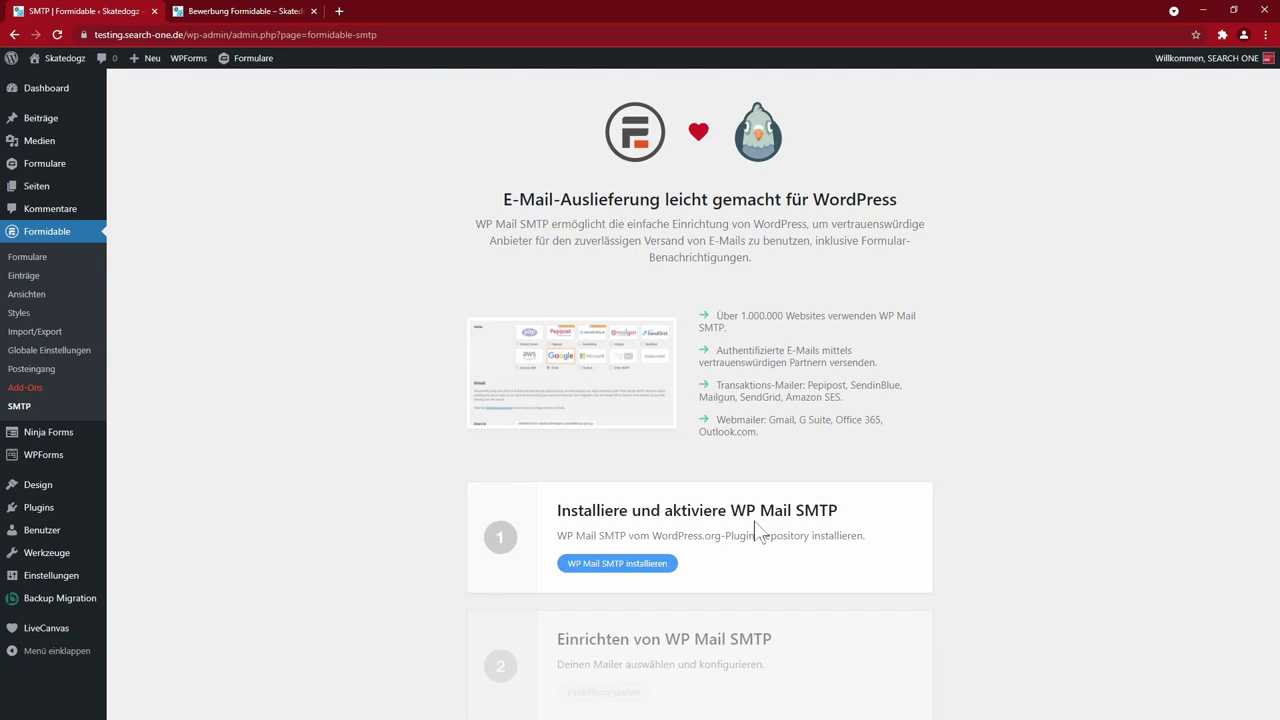
pyautogui.click(30, 258)
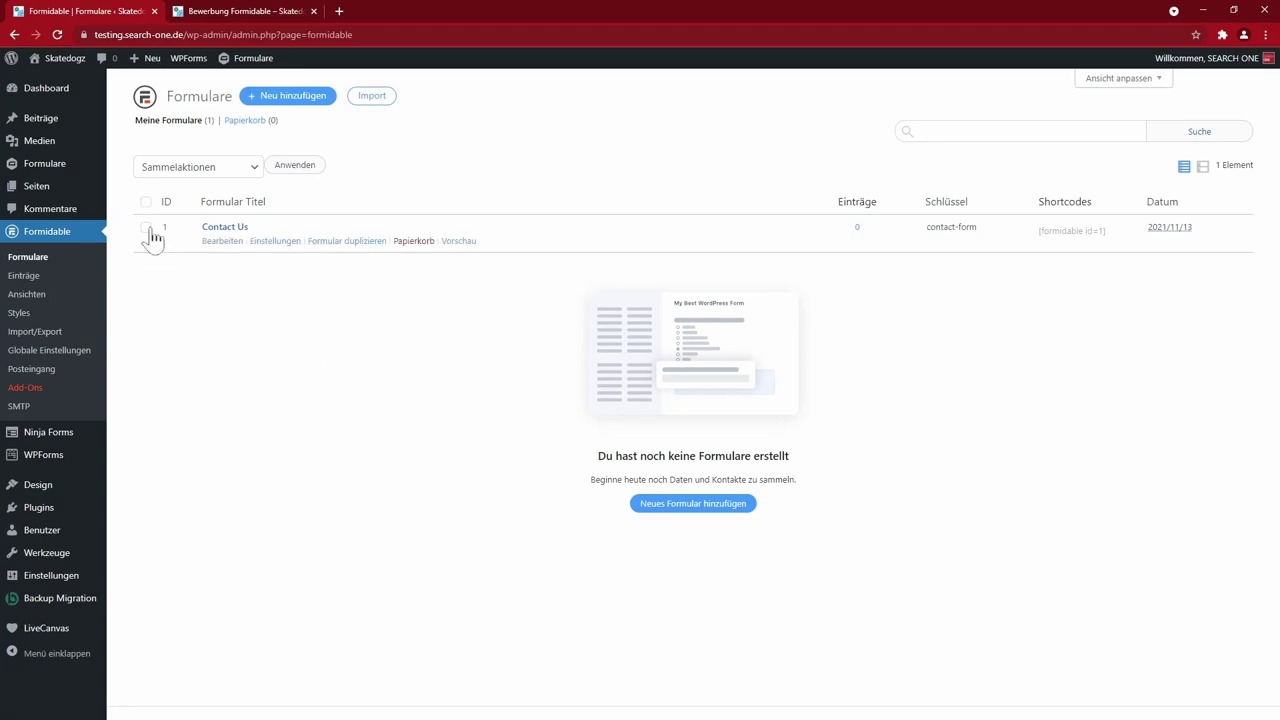
# - Move the Contact Us form to the trash and start a new form
pyautogui.click(408, 249)
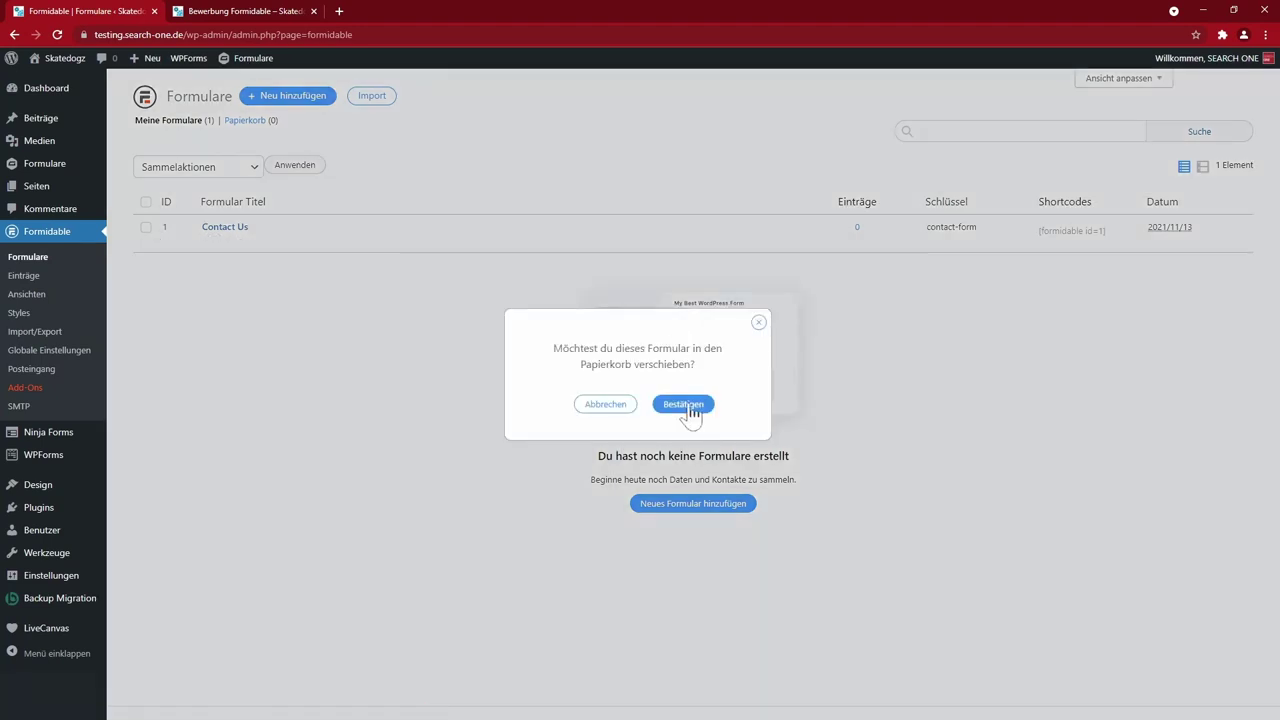
pyautogui.click(686, 406)
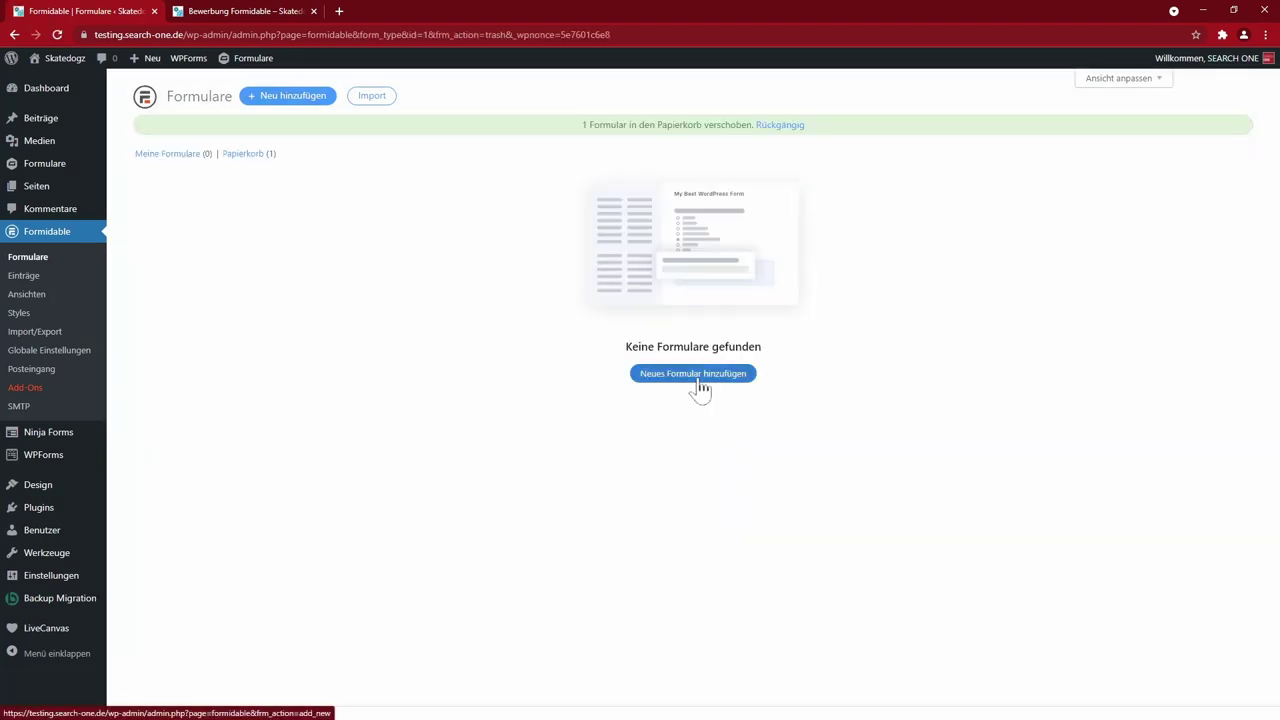
pyautogui.click(696, 380)
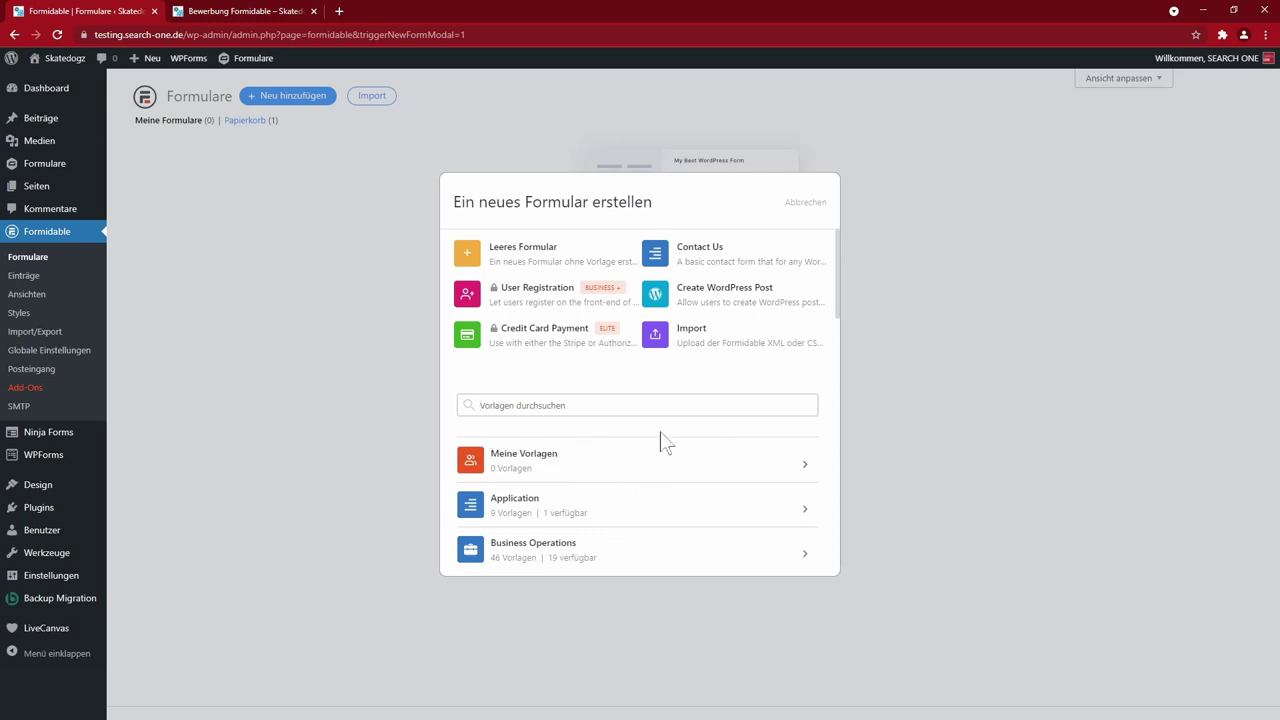
# - Browse the new-form templates, expanding the Signature category
pyautogui.scroll(-5, 560, 460)
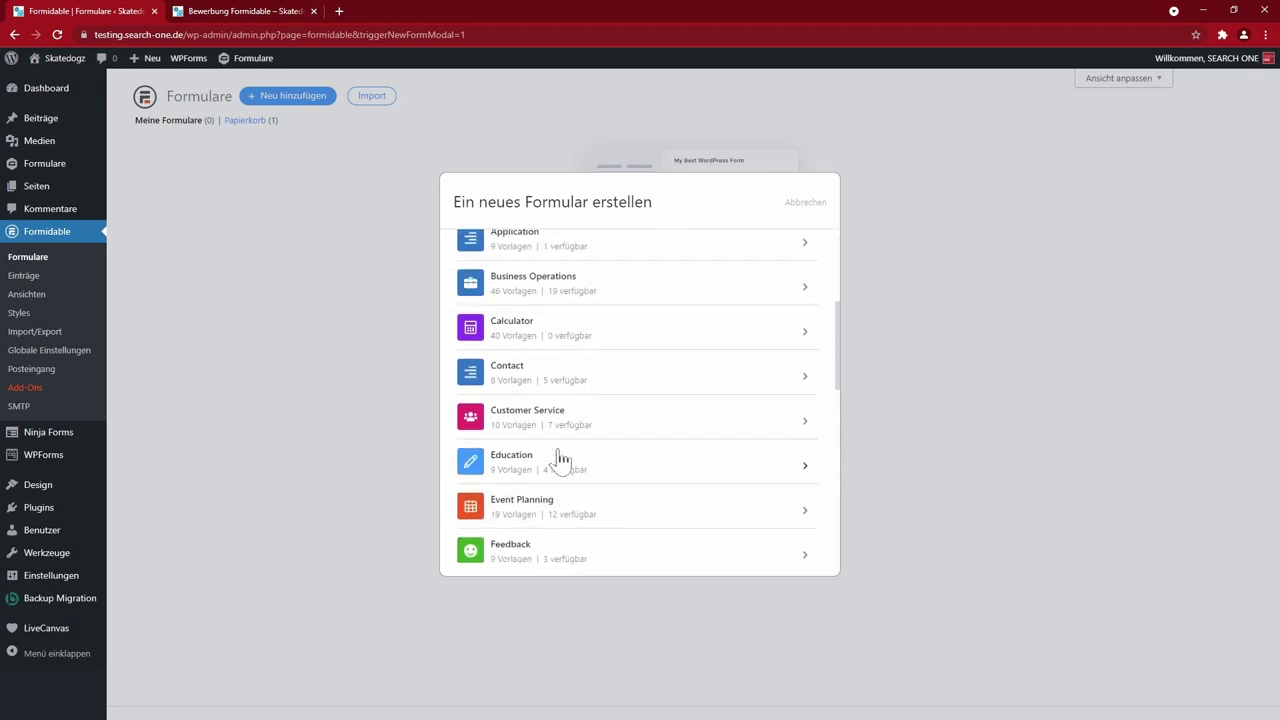
pyautogui.scroll(-3, 570, 480)
pyautogui.scroll(-3, 573, 485)
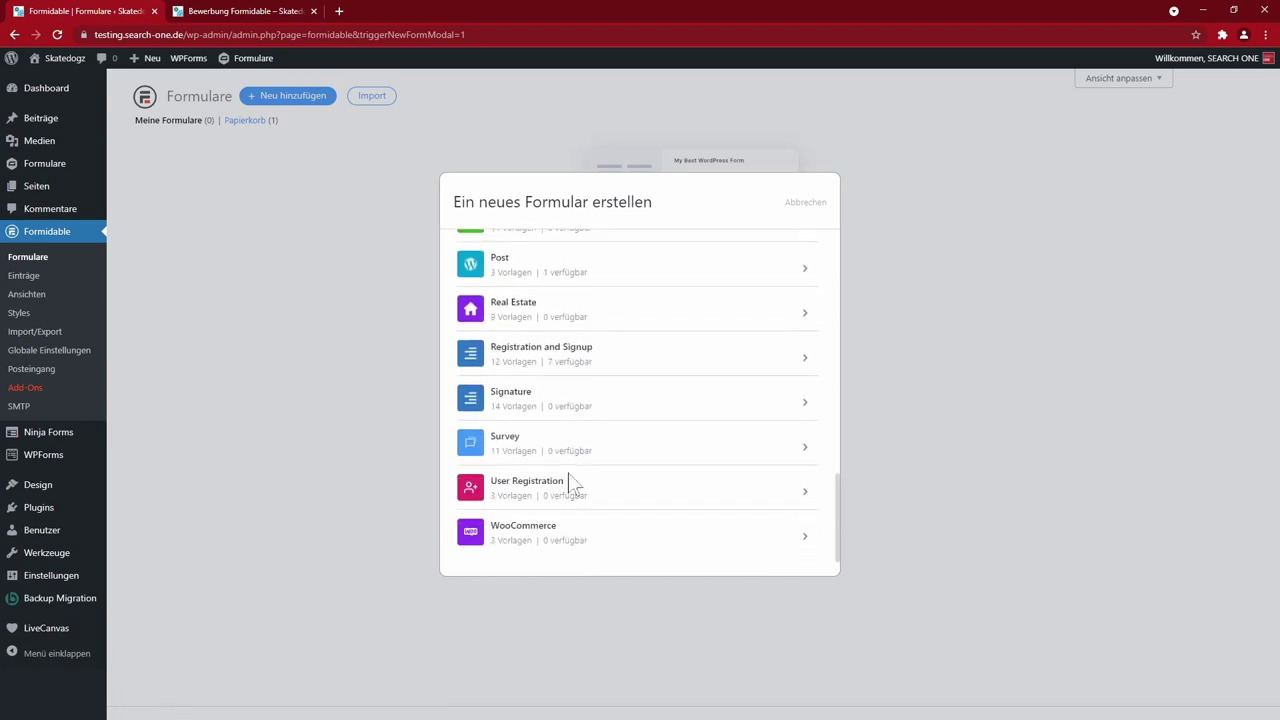
pyautogui.click(517, 395)
pyautogui.scroll(-4, 651, 528)
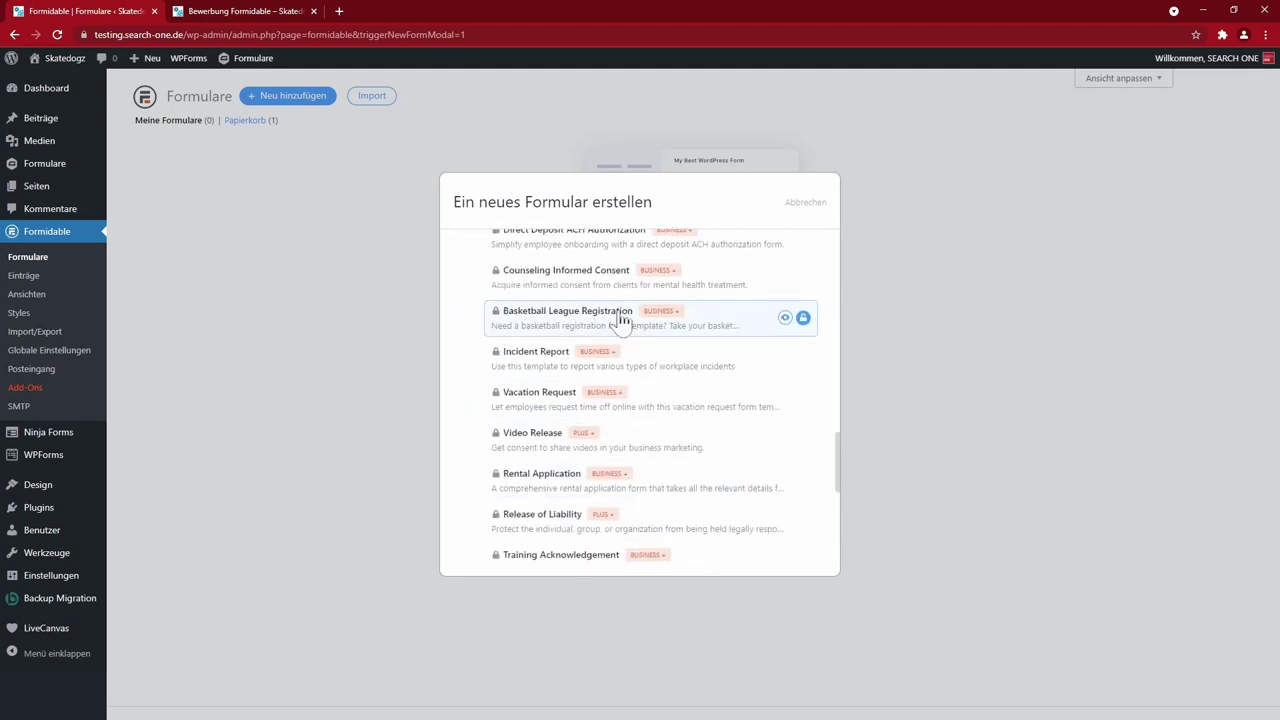
pyautogui.scroll(-3, 603, 330)
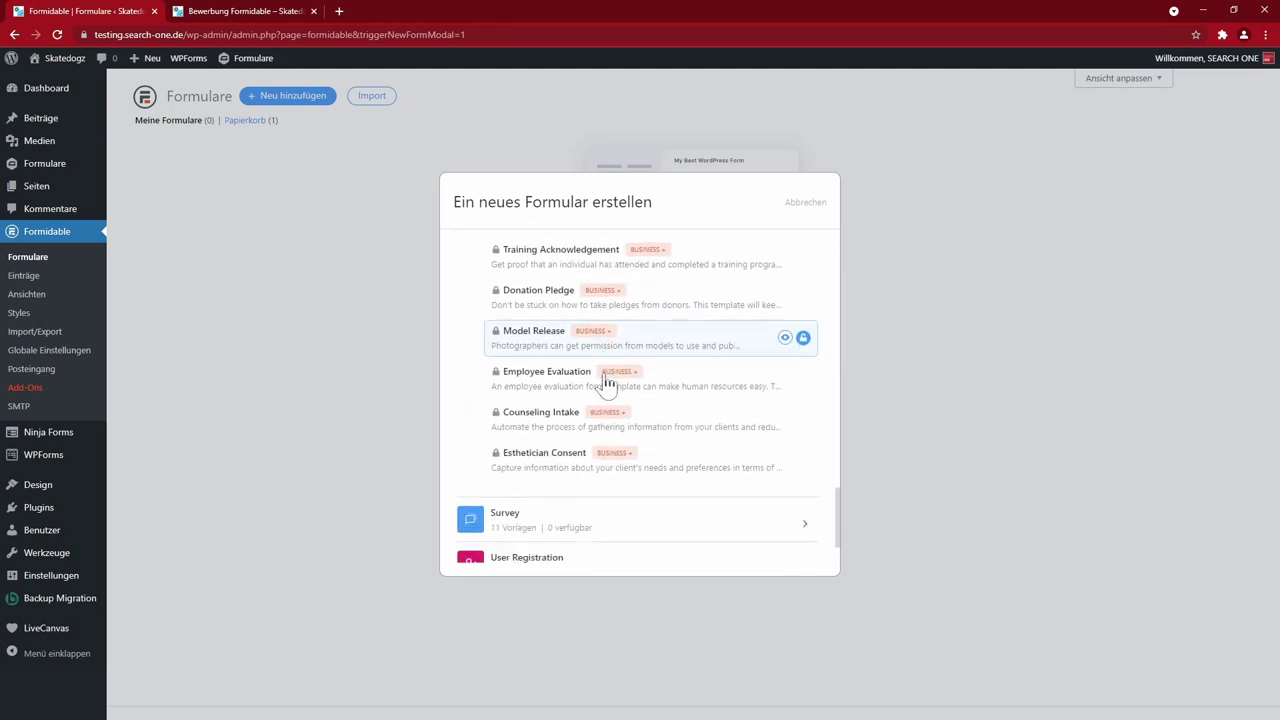
pyautogui.scroll(-1, 606, 386)
pyautogui.scroll(10, 600, 480)
pyautogui.scroll(6, 608, 480)
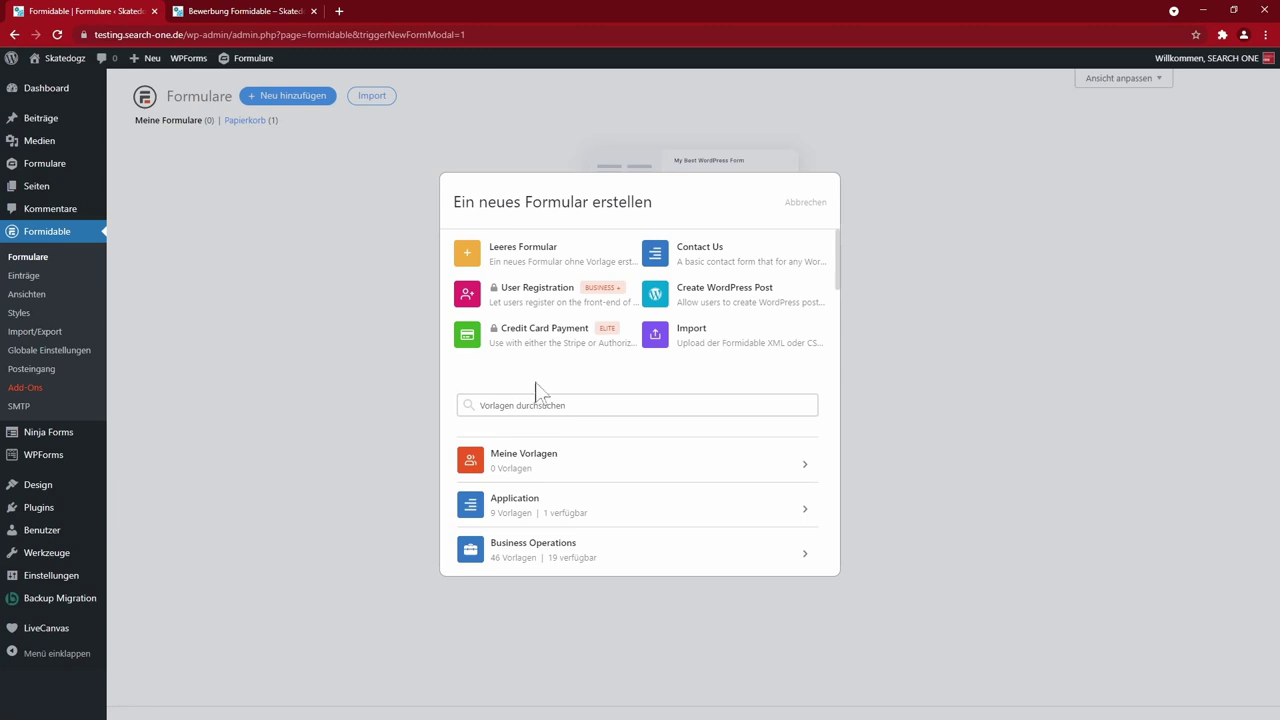
# - Create a blank form named 'Bewerbung Formidable' and look over the empty builder
pyautogui.click(519, 263)
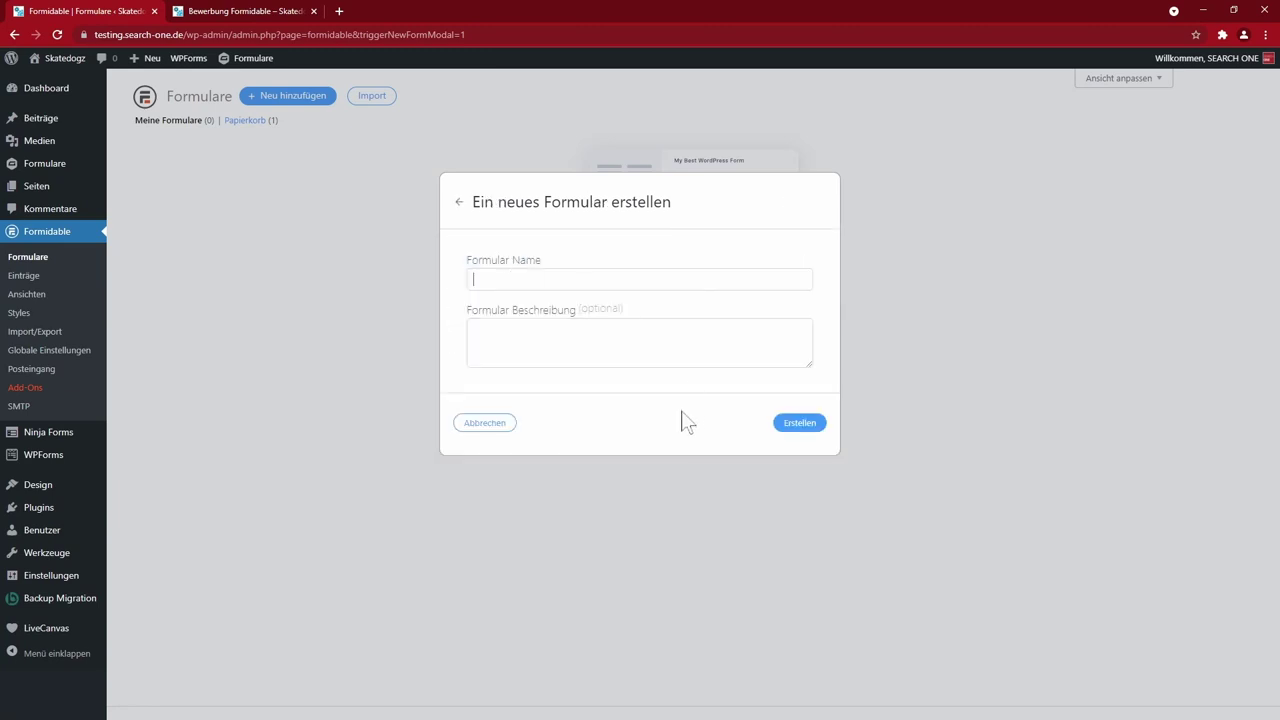
pyautogui.write('Bewerbung Formidable')
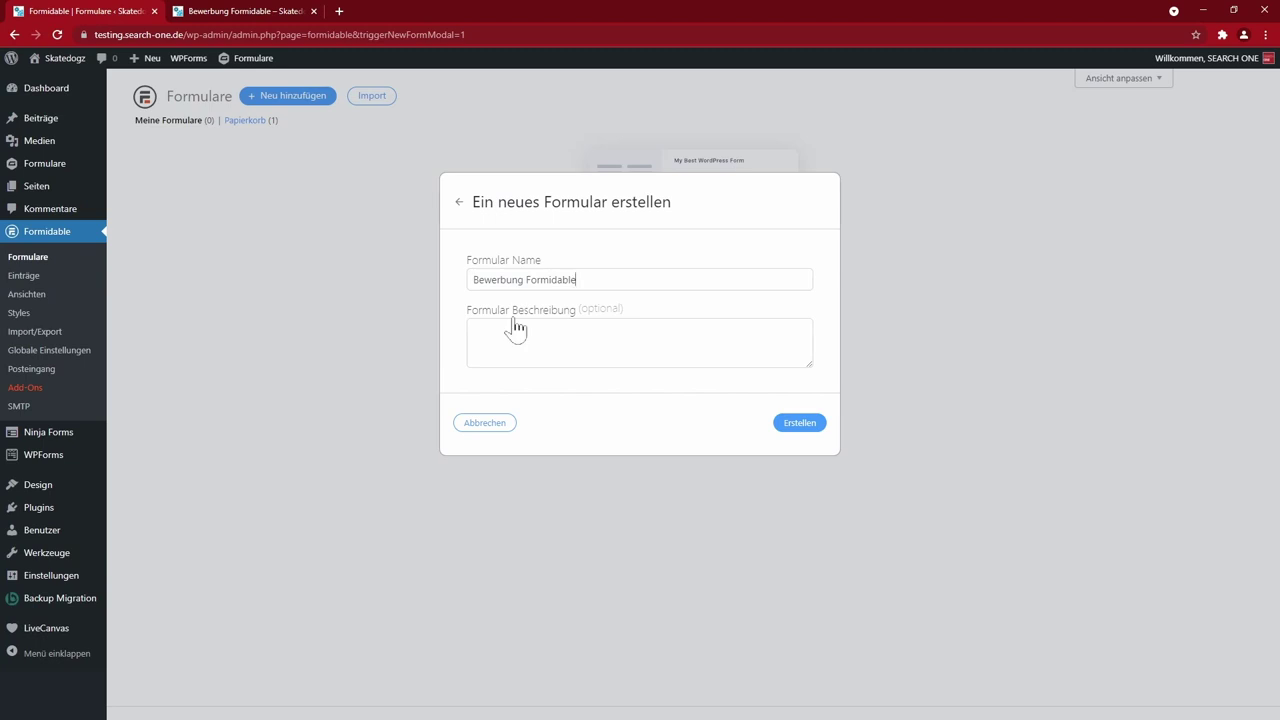
pyautogui.click(799, 422)
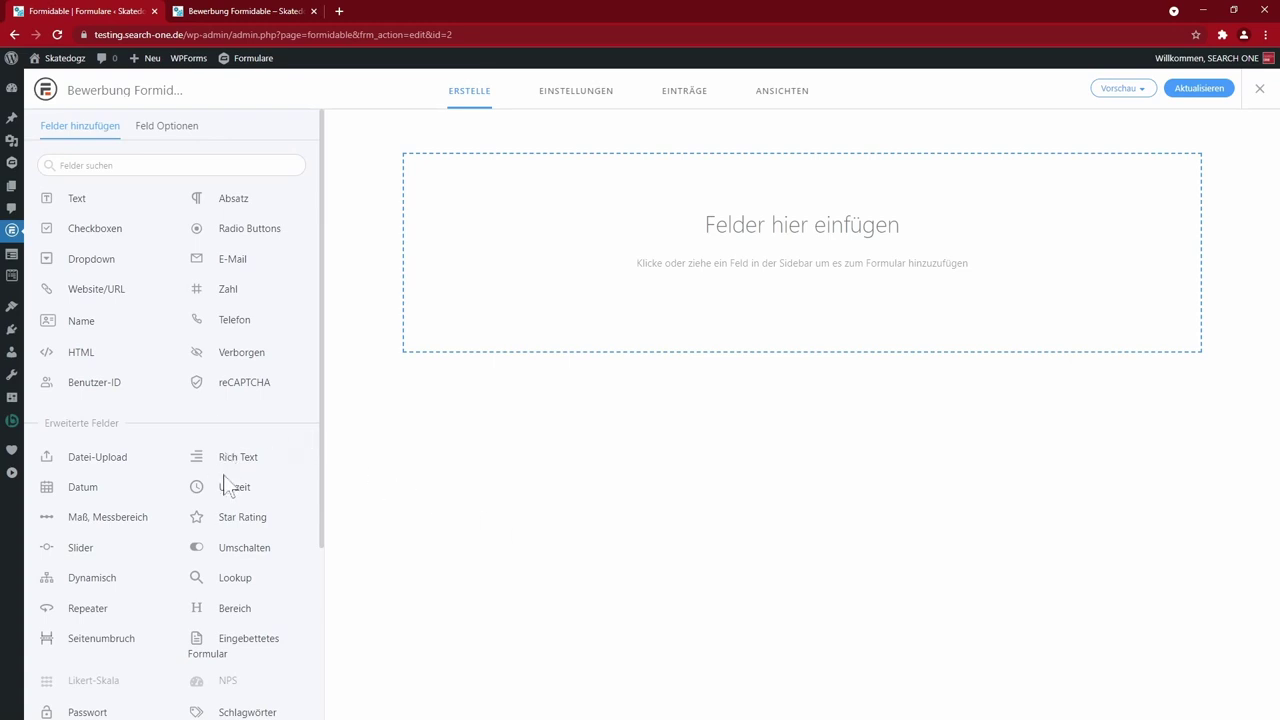
pyautogui.scroll(-3, 218, 467)
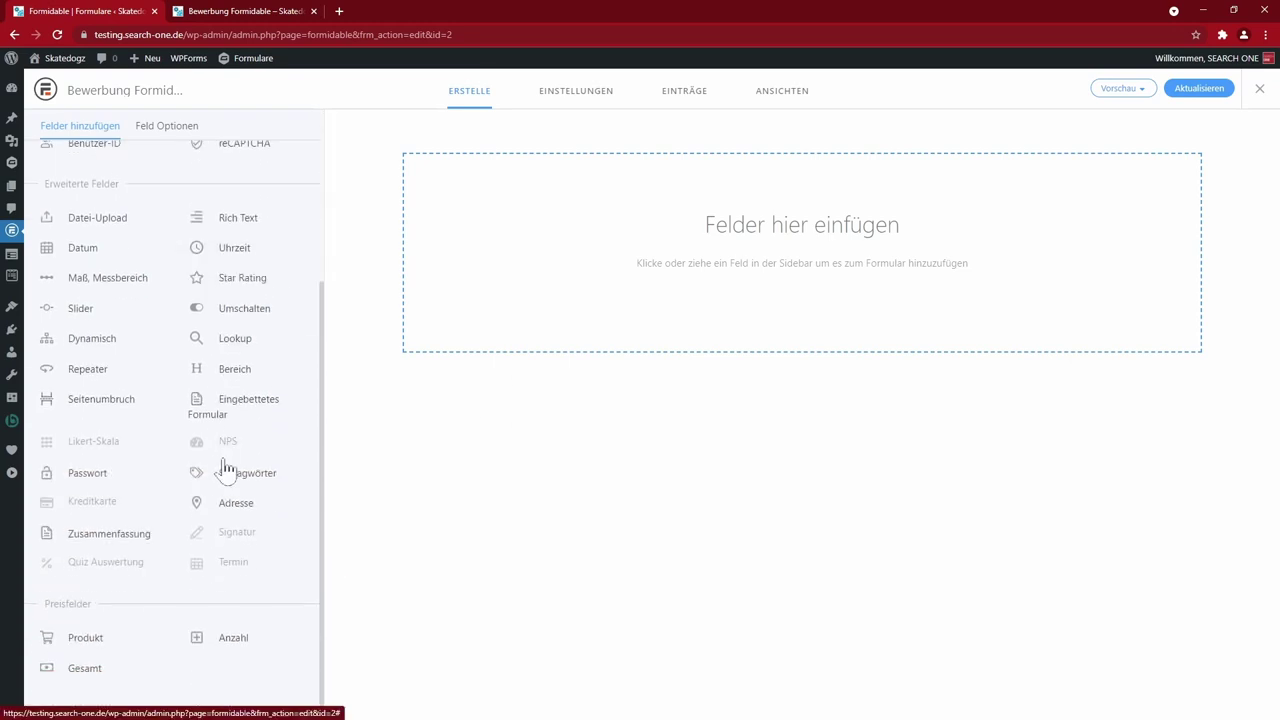
pyautogui.scroll(3, 250, 575)
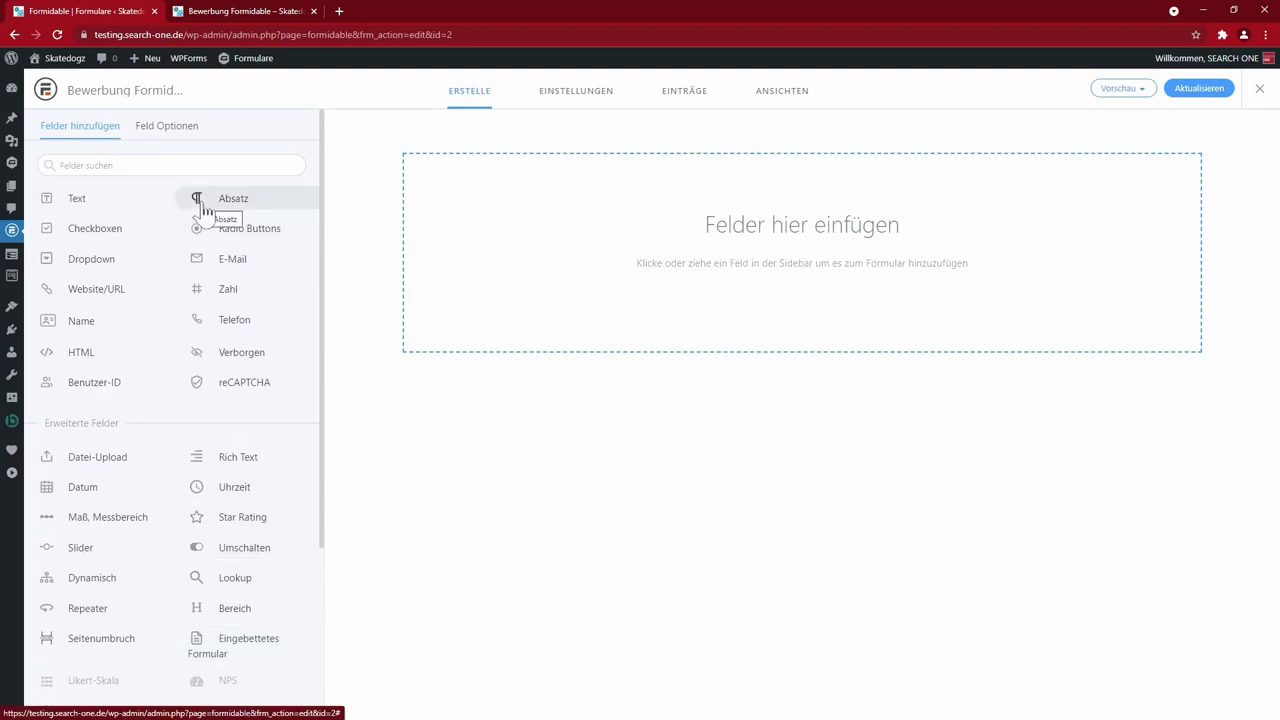
pyautogui.scroll(-2, 213, 390)
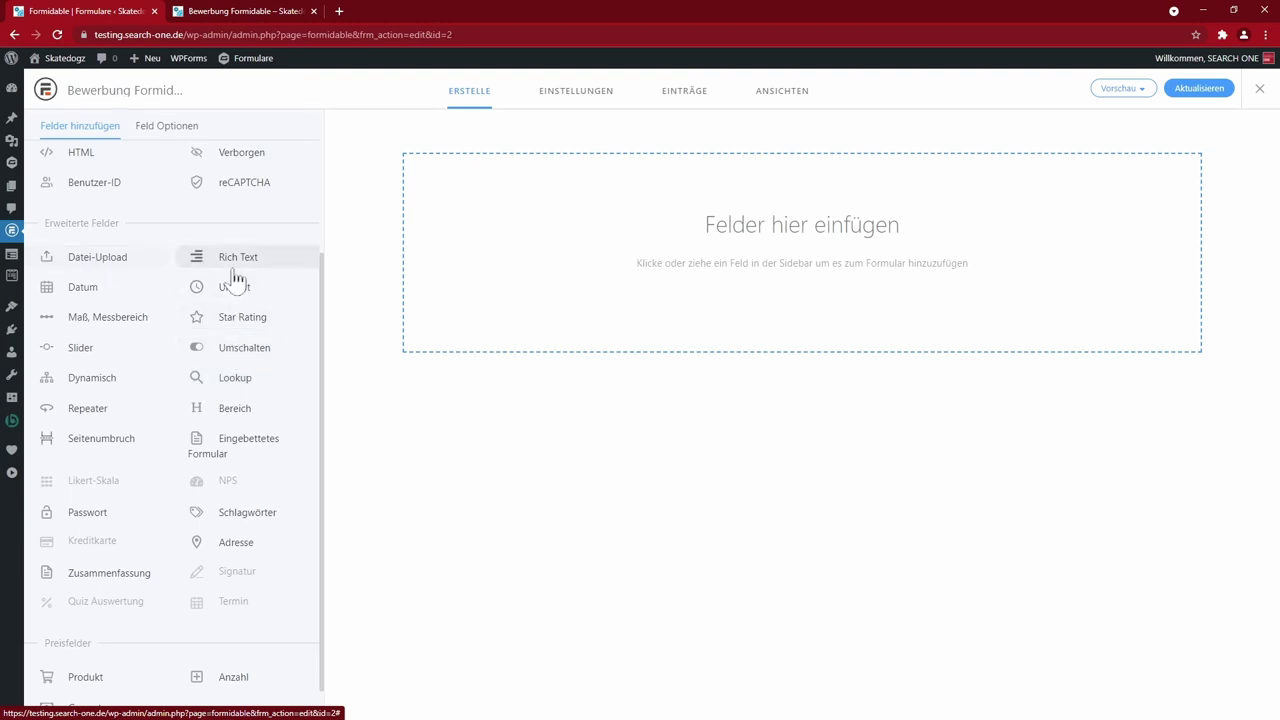
pyautogui.scroll(-1, 245, 555)
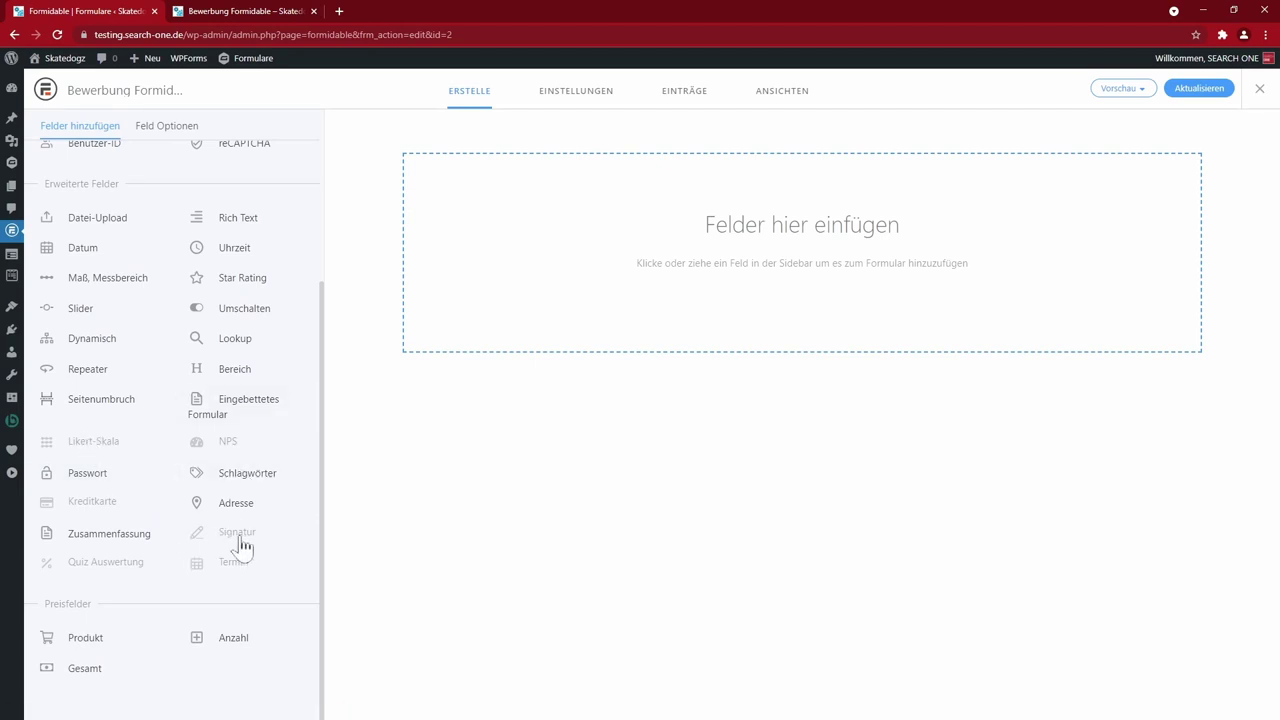
pyautogui.scroll(5, 240, 545)
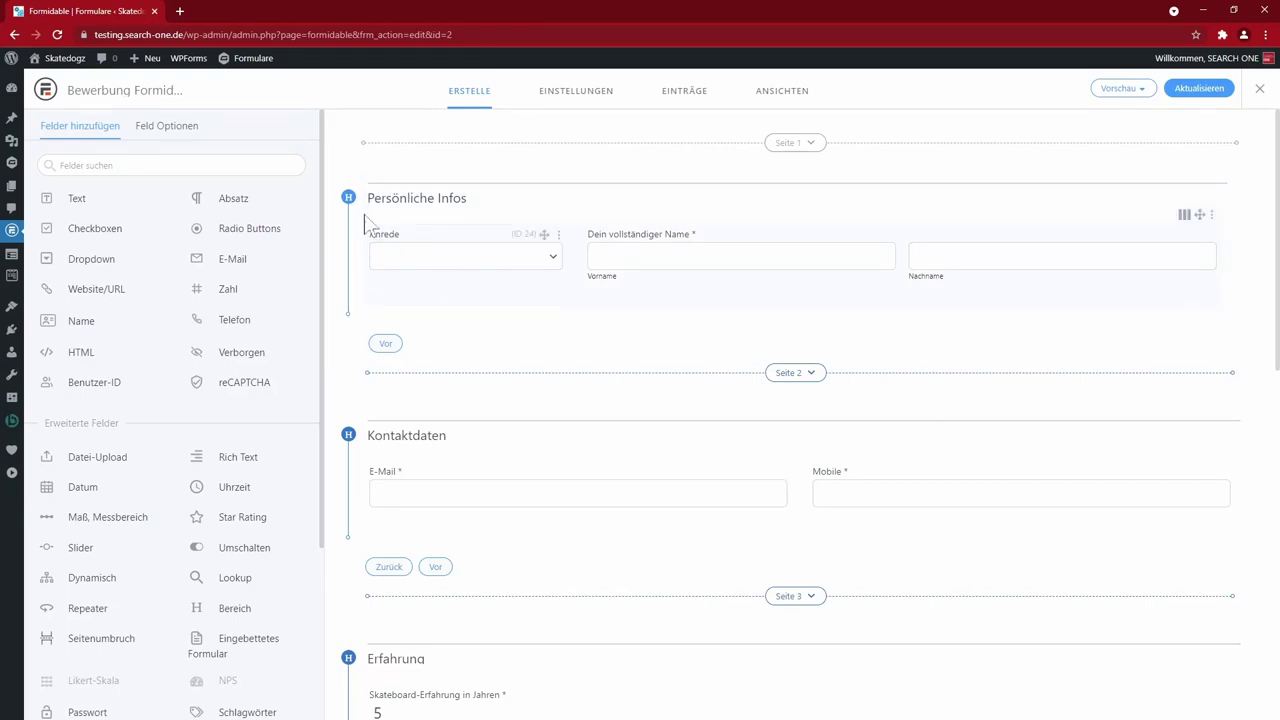
# - Scroll the multi-page form down to Zusammenfassung and show the Vorschau options
pyautogui.scroll(-3, 523, 449)
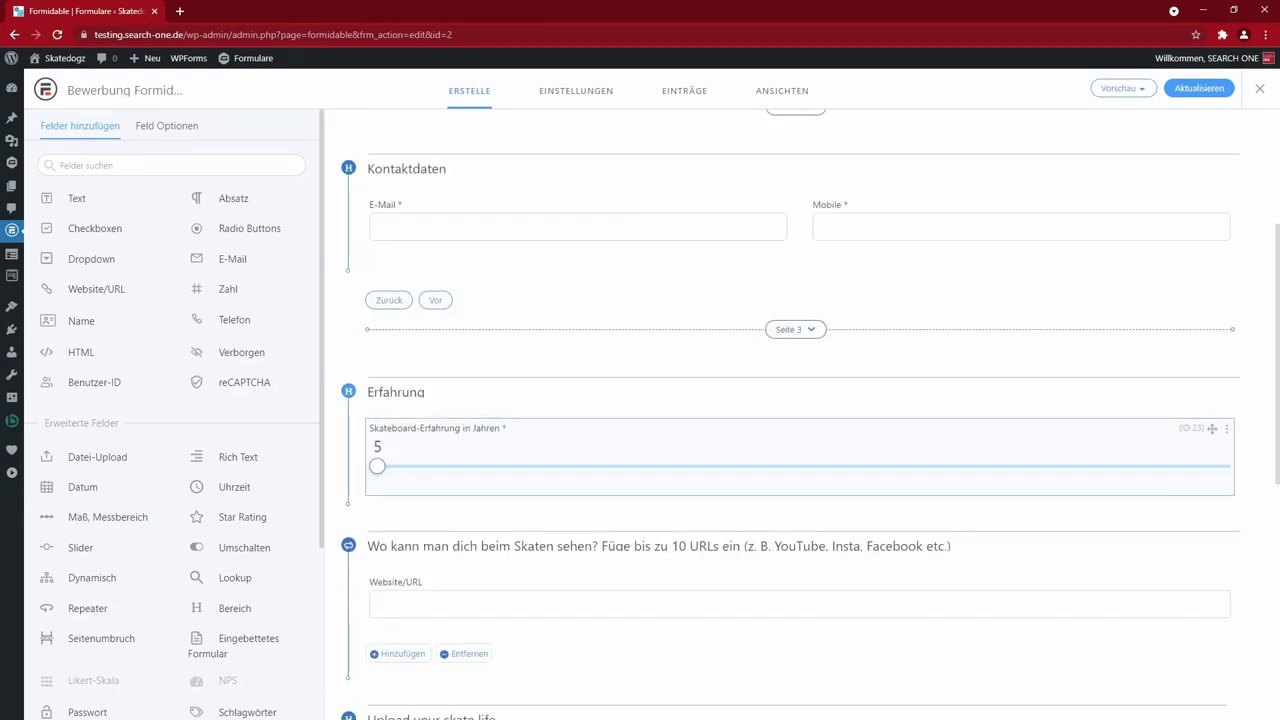
pyautogui.scroll(-2, 840, 508)
pyautogui.scroll(-1, 814, 508)
pyautogui.scroll(1, 780, 440)
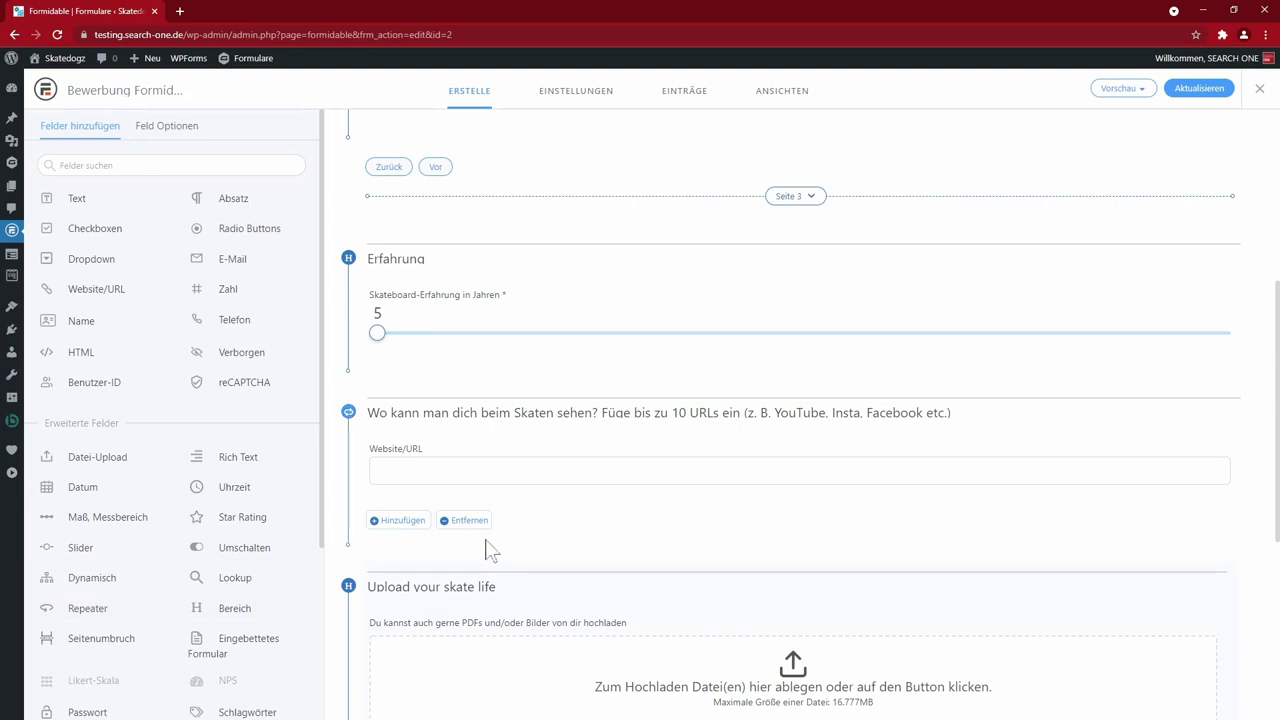
pyautogui.scroll(-4, 683, 497)
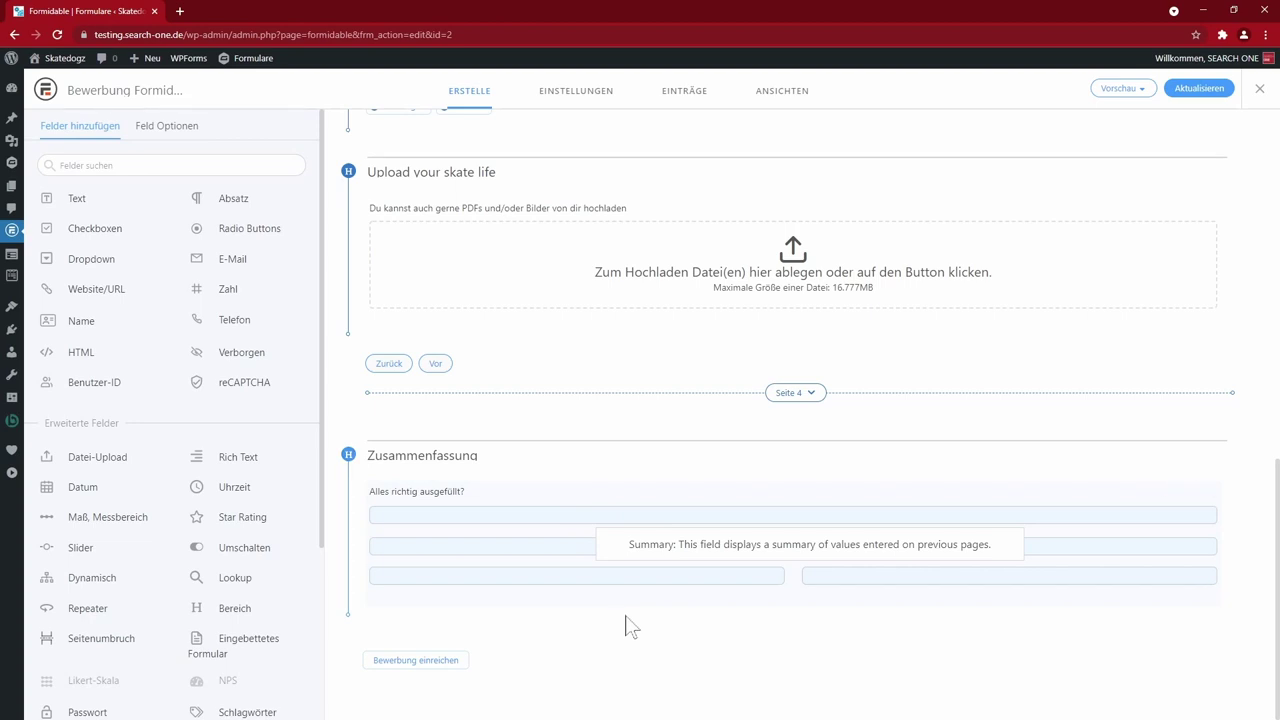
pyautogui.click(1123, 88)
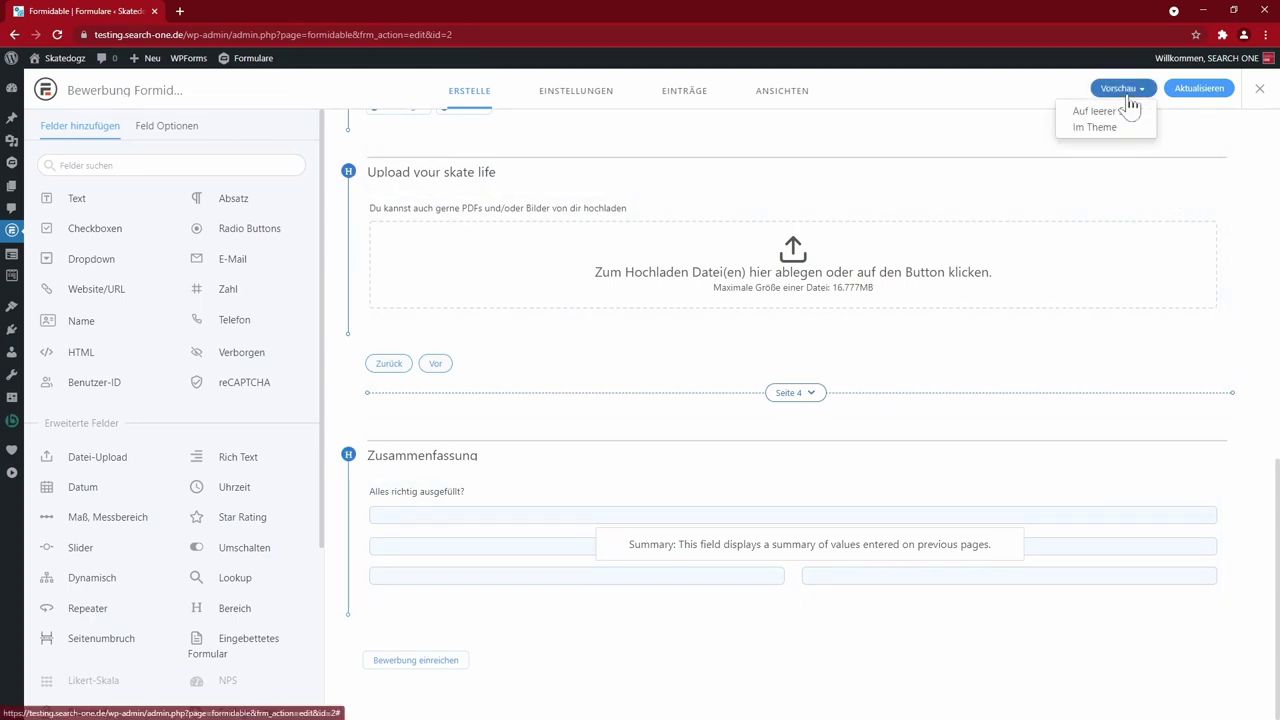
# - Preview on a blank page, choose Herr, fill first and last name, and go to page 2
pyautogui.click(1095, 112)
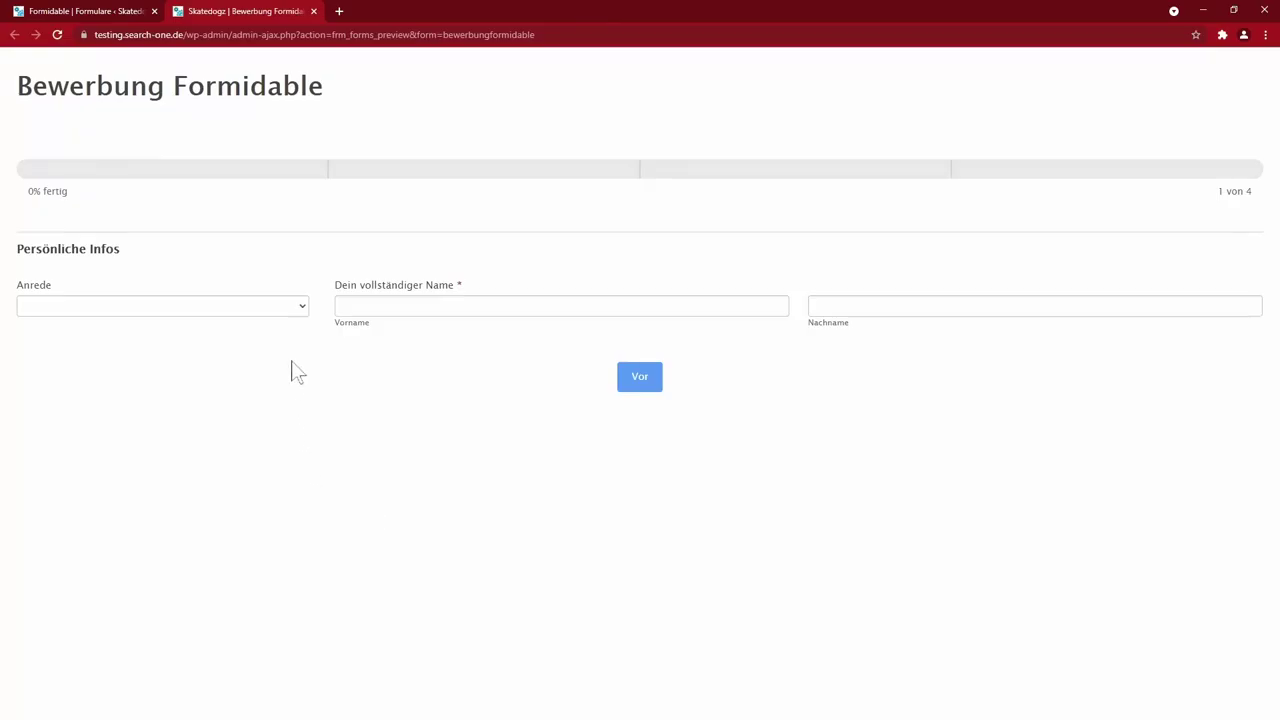
pyautogui.click(303, 310)
pyautogui.click(136, 350)
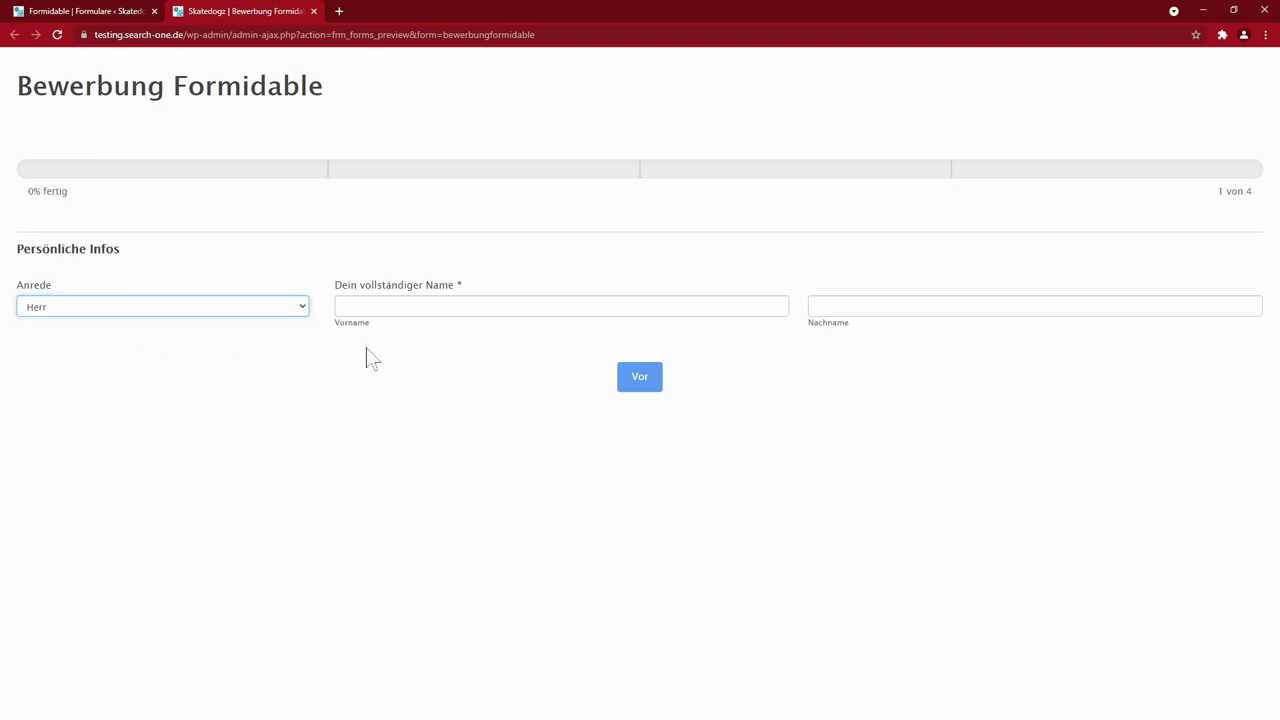
pyautogui.click(386, 306)
pyautogui.click(383, 336)
pyautogui.press('Tab')
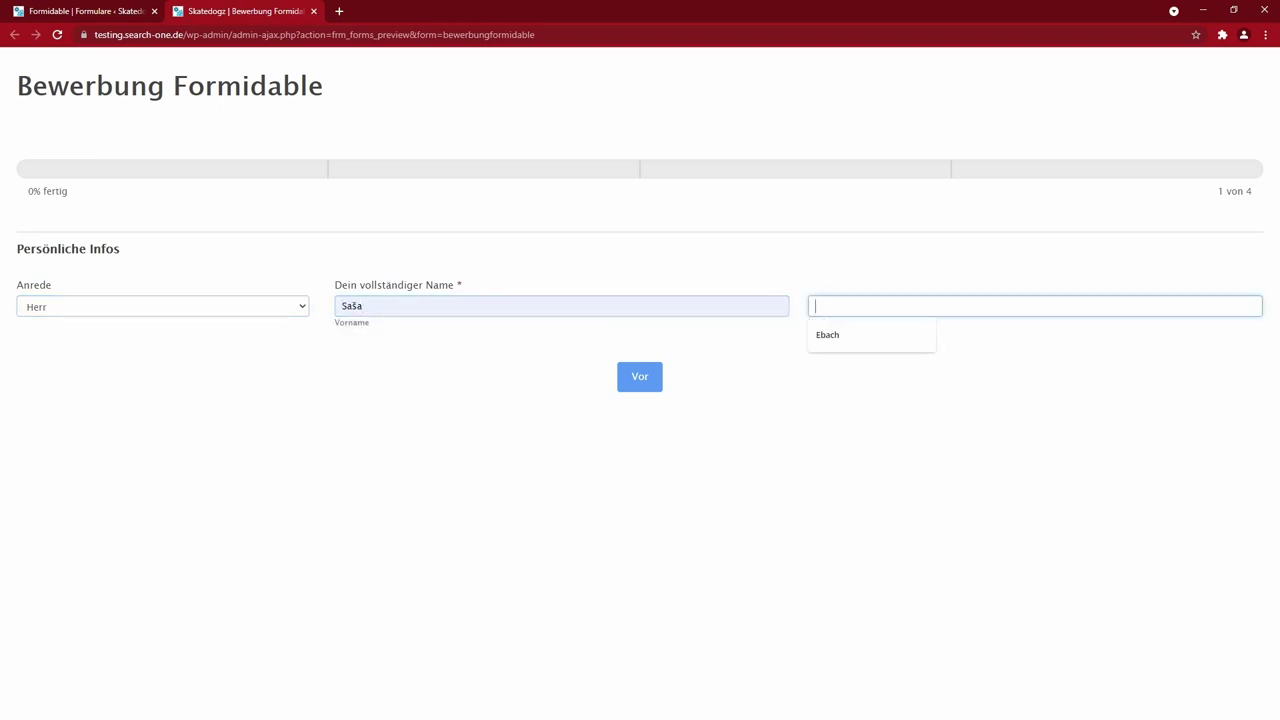
pyautogui.click(827, 335)
pyautogui.click(642, 384)
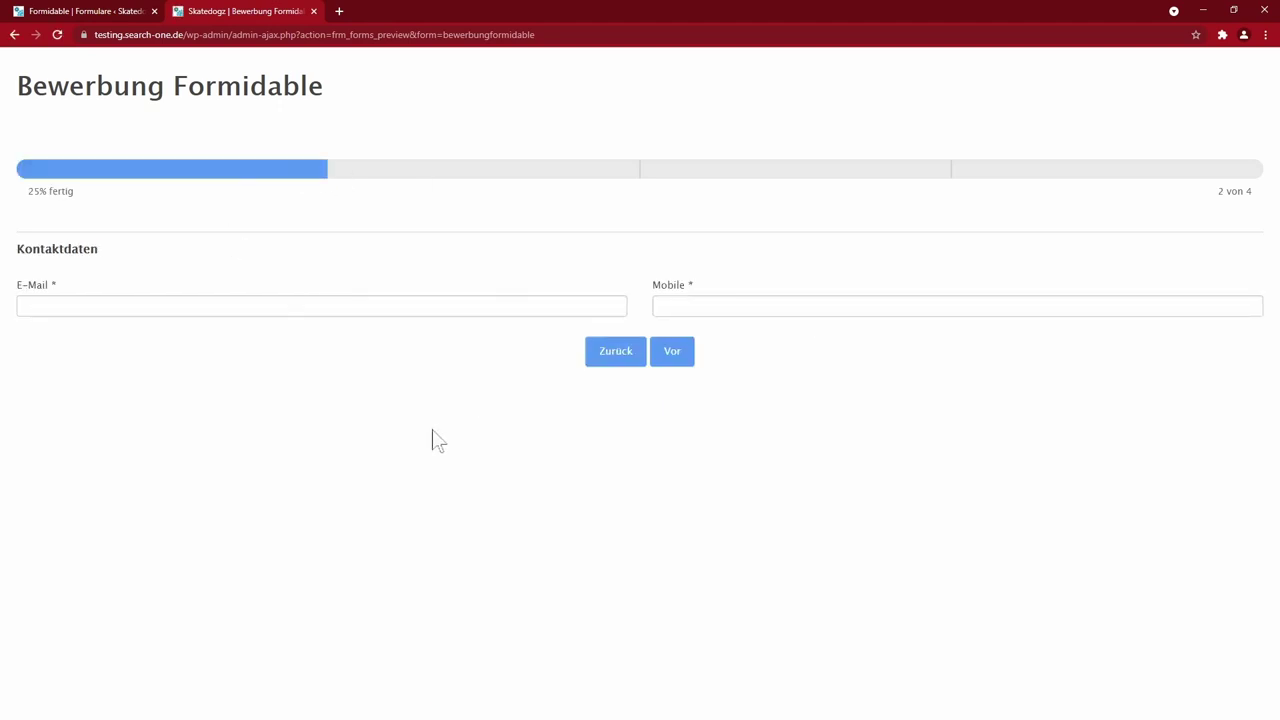
# - Fill in the contact's e-mail and mobile number, then advance to the Erfahrung page
pyautogui.click(150, 306)
pyautogui.click(72, 338)
pyautogui.click(783, 305)
pyautogui.click(720, 336)
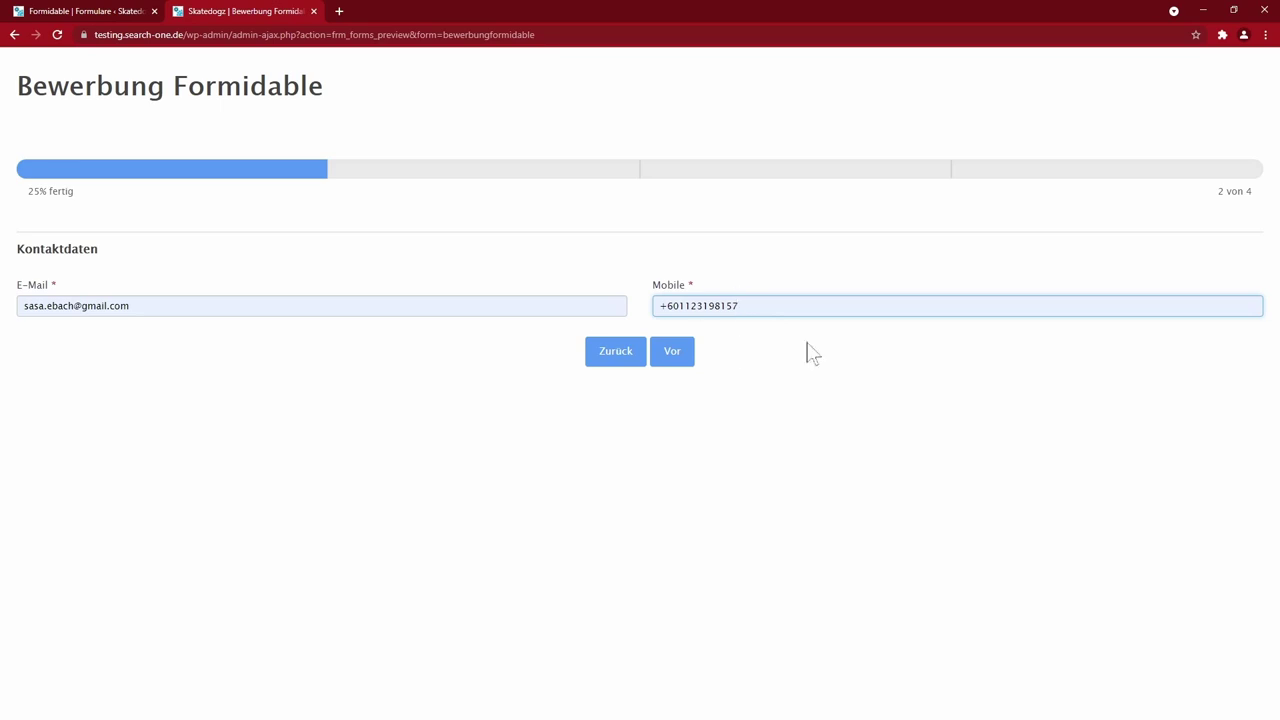
pyautogui.click(675, 355)
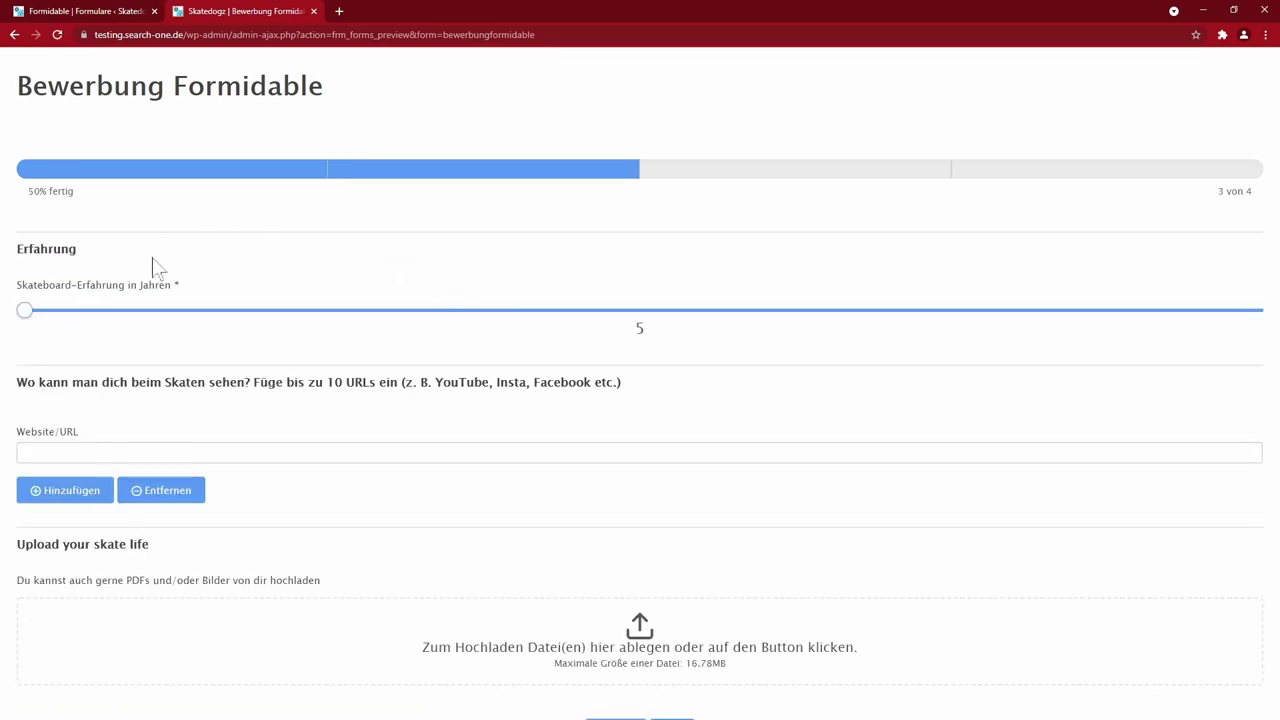
# - Raise the skateboard experience years and fill the two URL fields with the YouTube and Instagram addresses
pyautogui.moveTo(24, 316); pyautogui.dragTo(889, 329)
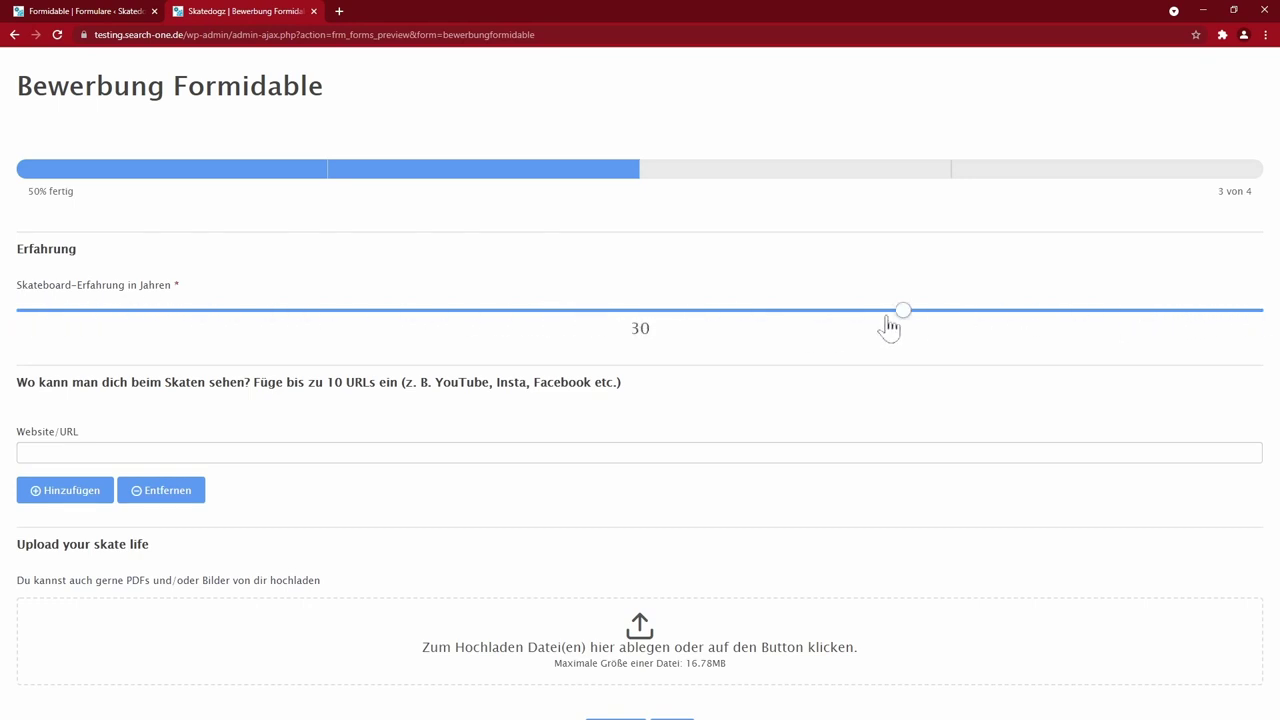
pyautogui.scroll(-1, 447, 507)
pyautogui.click(430, 392)
pyautogui.click(86, 420)
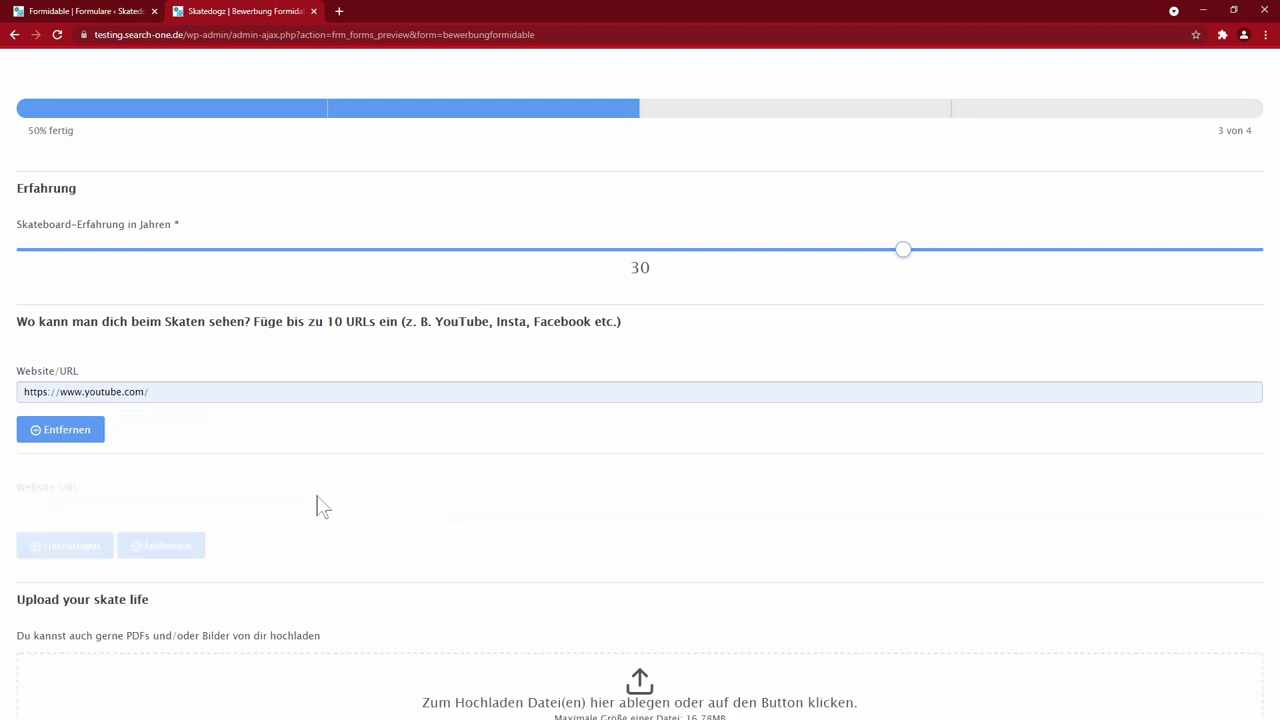
pyautogui.click(100, 508)
pyautogui.click(86, 542)
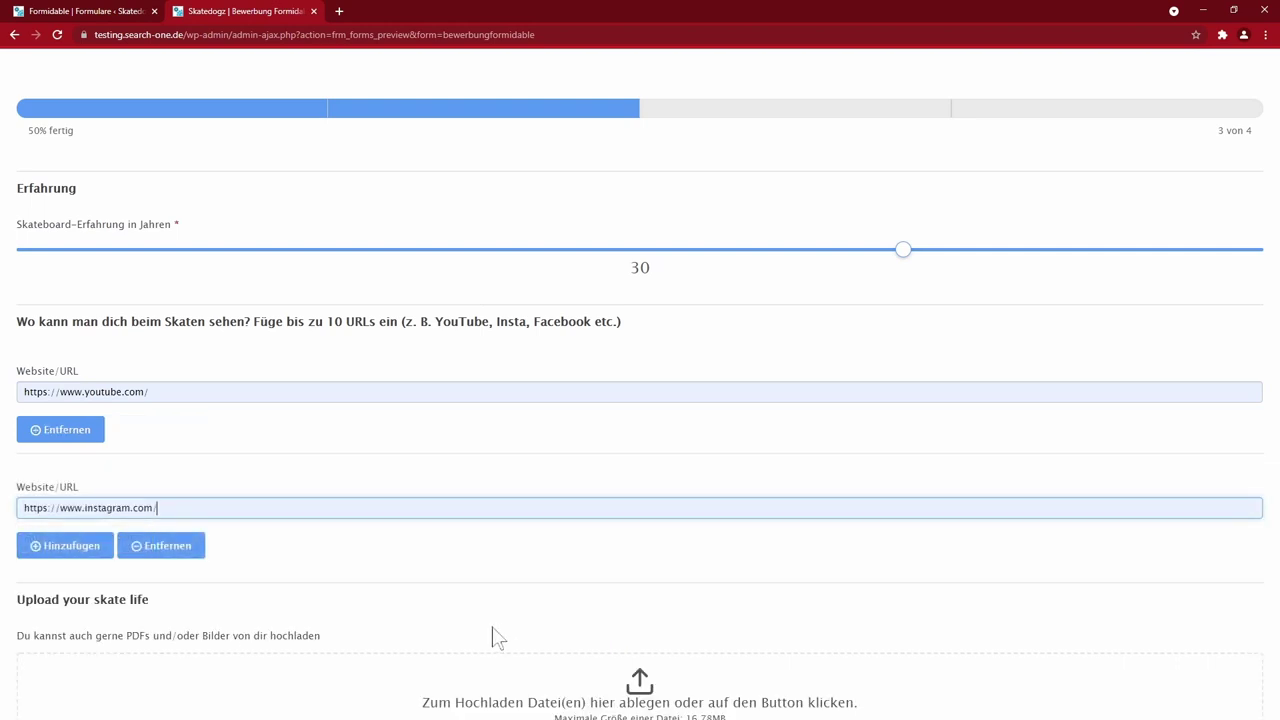
# - Attach test.pdf in the upload zone and continue to the next page with Vor
pyautogui.scroll(-2, 437, 557)
pyautogui.moveTo(430, 705); pyautogui.dragTo(600, 629)
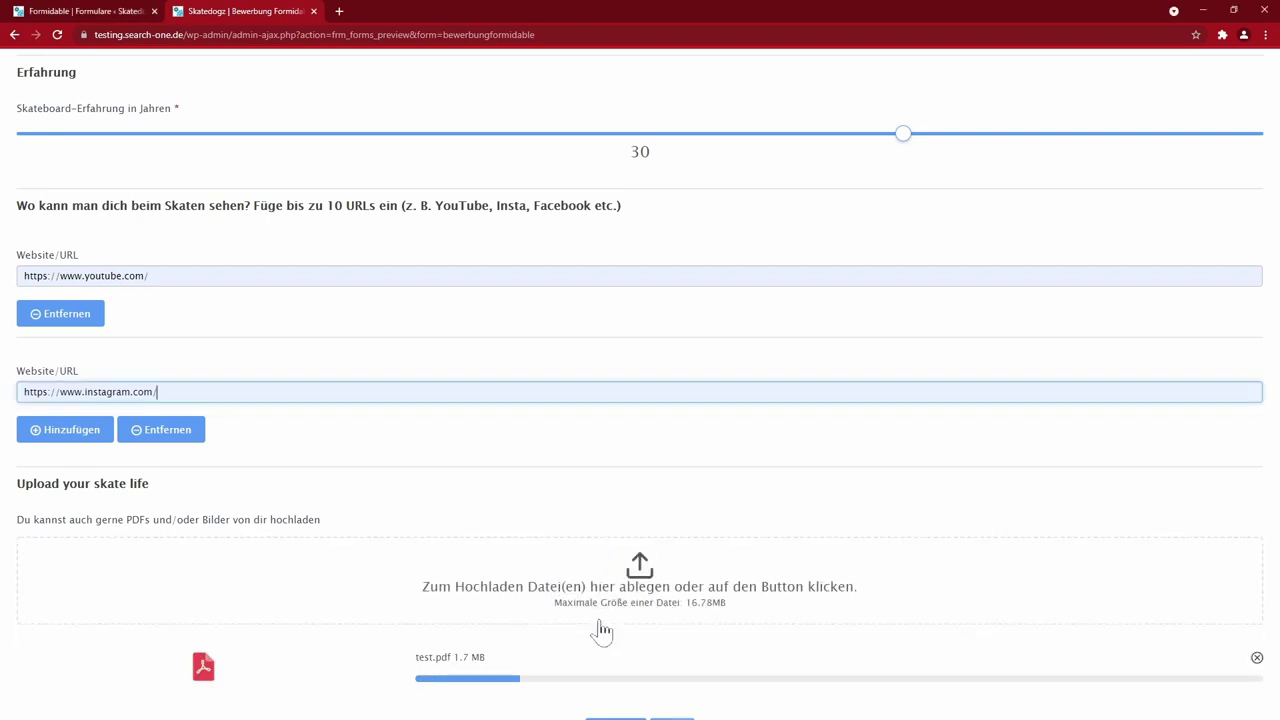
pyautogui.scroll(-1, 617, 577)
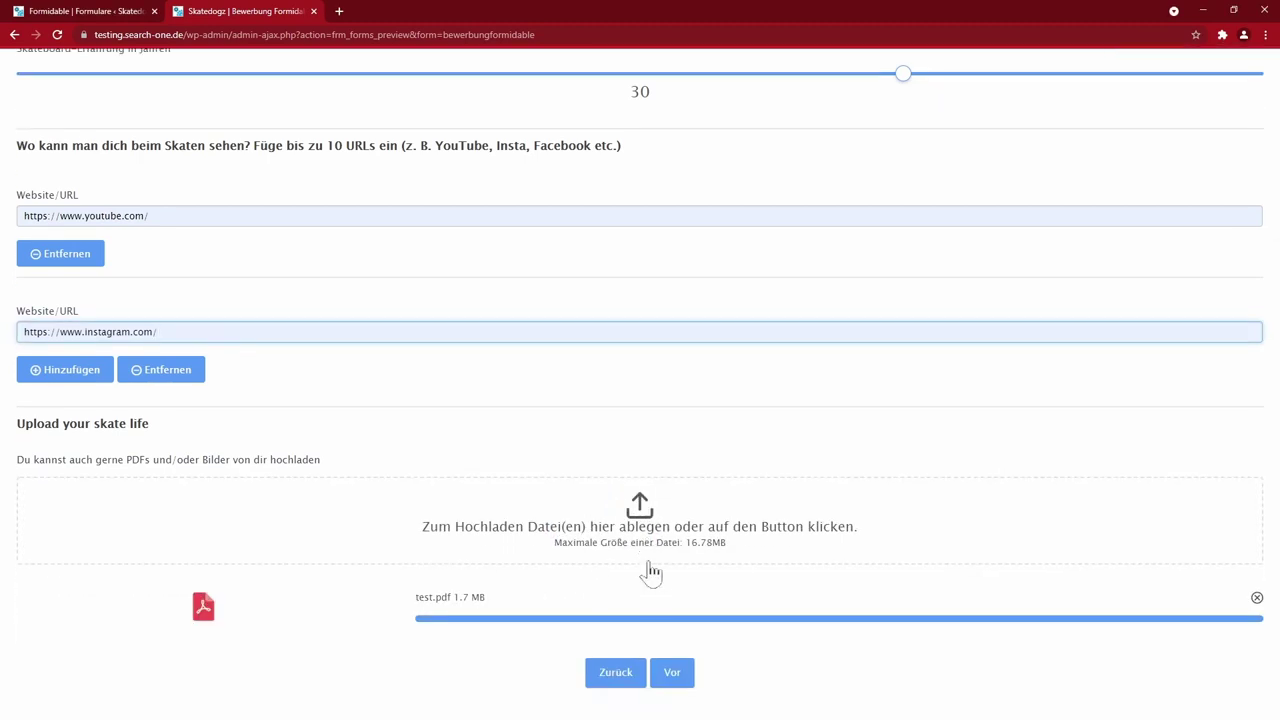
pyautogui.click(673, 676)
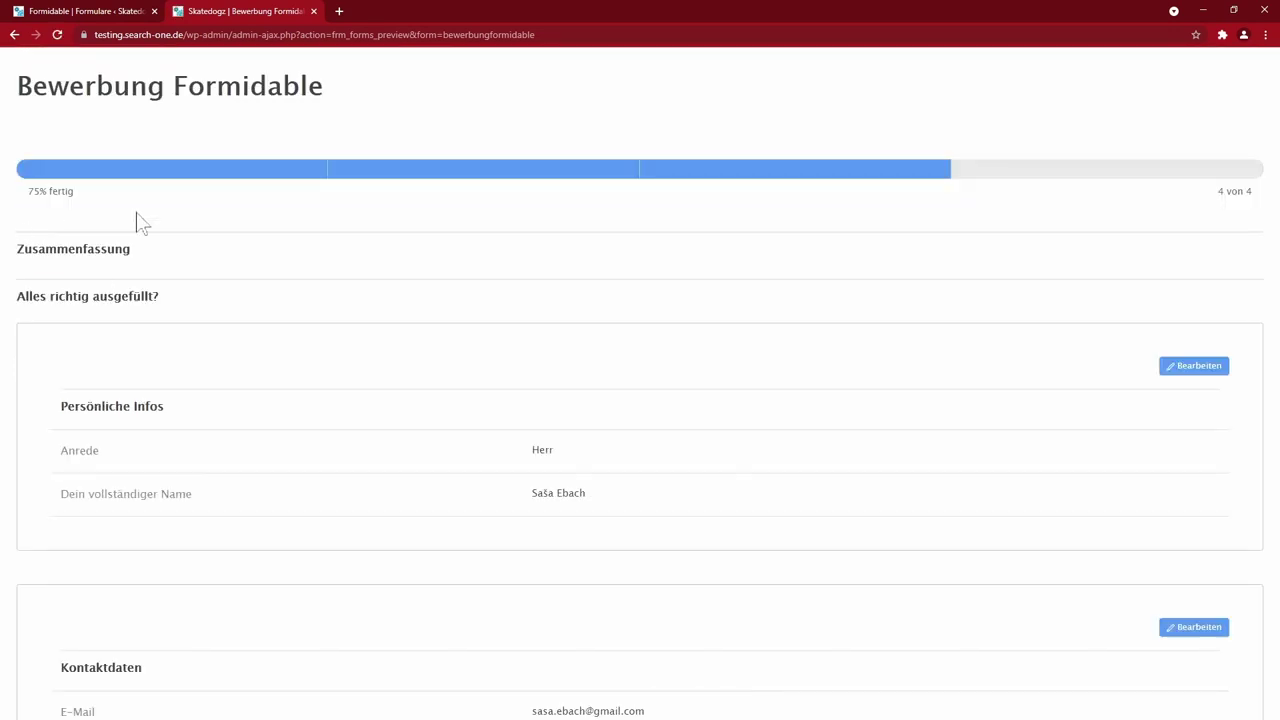
# - Submit the test application with Bewerbung einreichen and close the preview tab
pyautogui.scroll(-3, 383, 354)
pyautogui.scroll(-2, 585, 390)
pyautogui.scroll(-3, 585, 390)
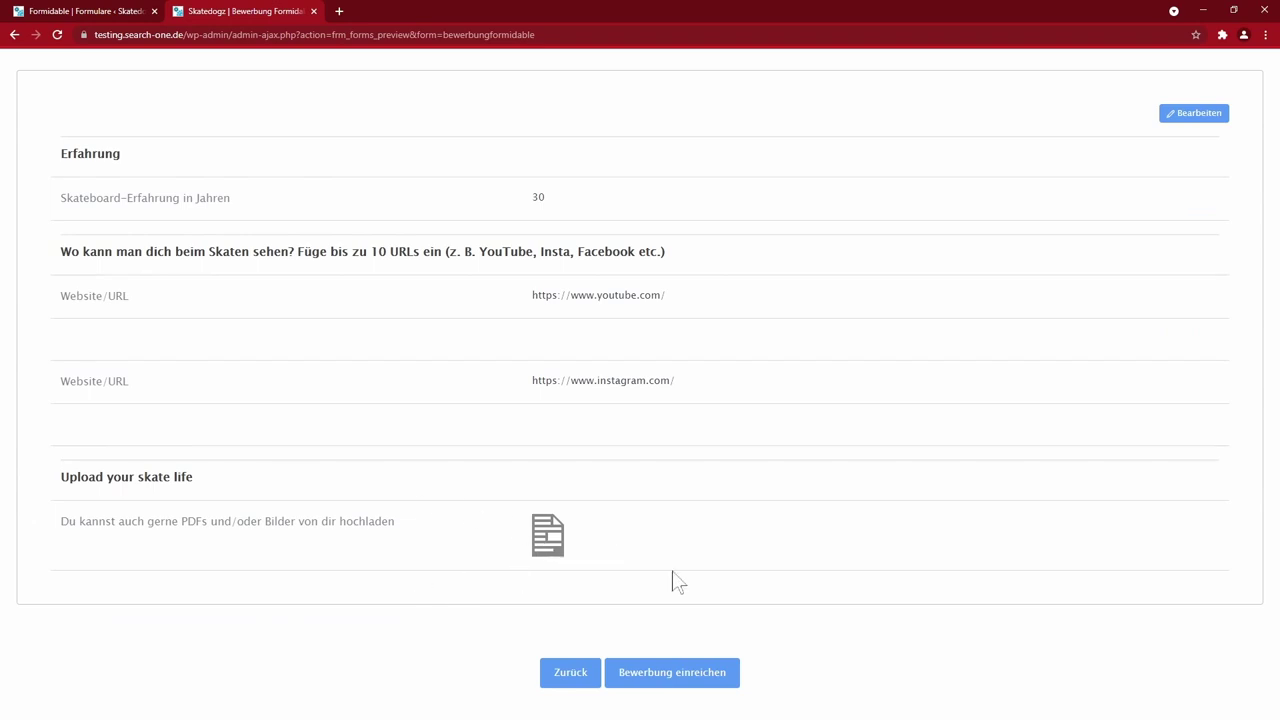
pyautogui.click(683, 684)
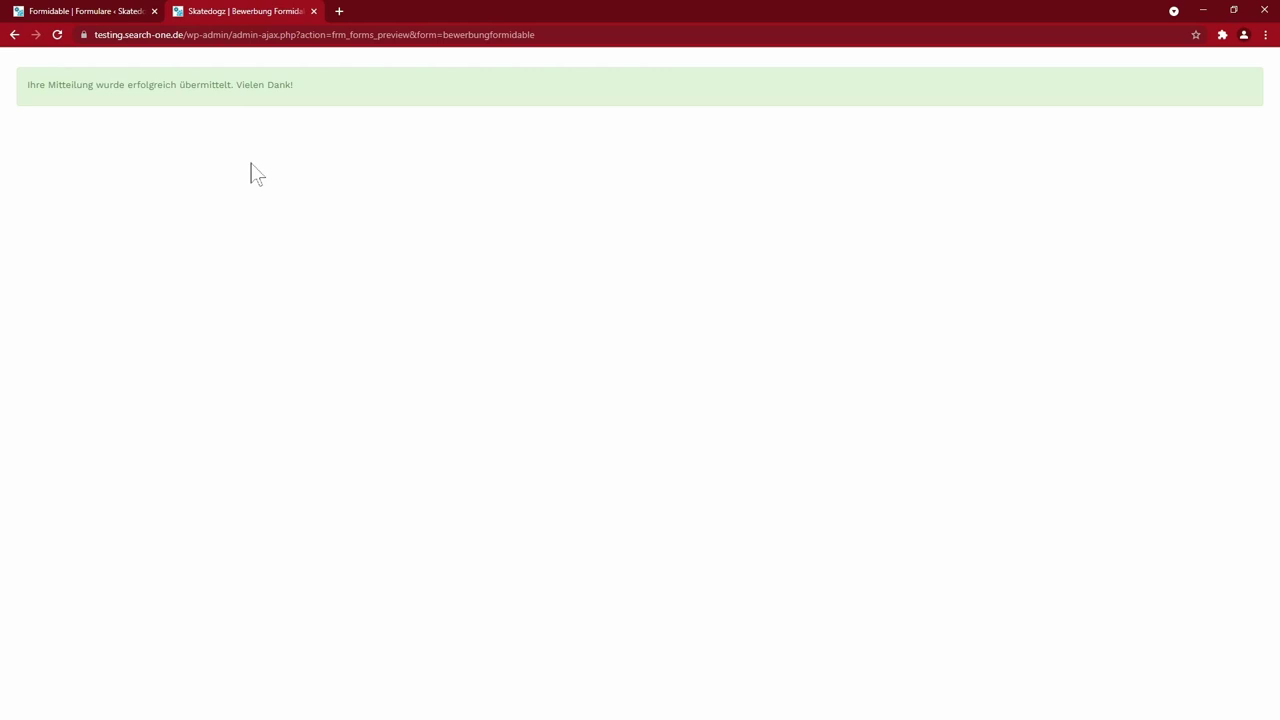
pyautogui.hotkey('ctrl', 'w')
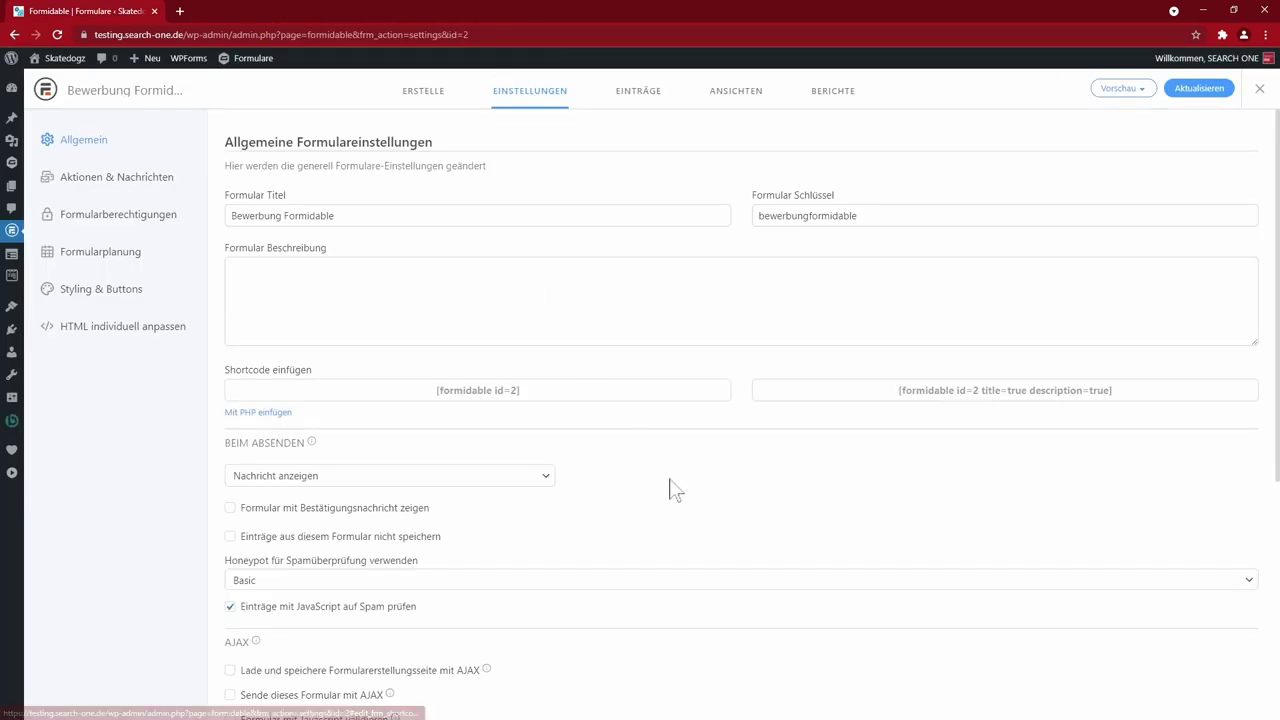
# - Check the Beim Absenden on-submit choices, leaving the action unchanged
pyautogui.scroll(-3, 673, 550)
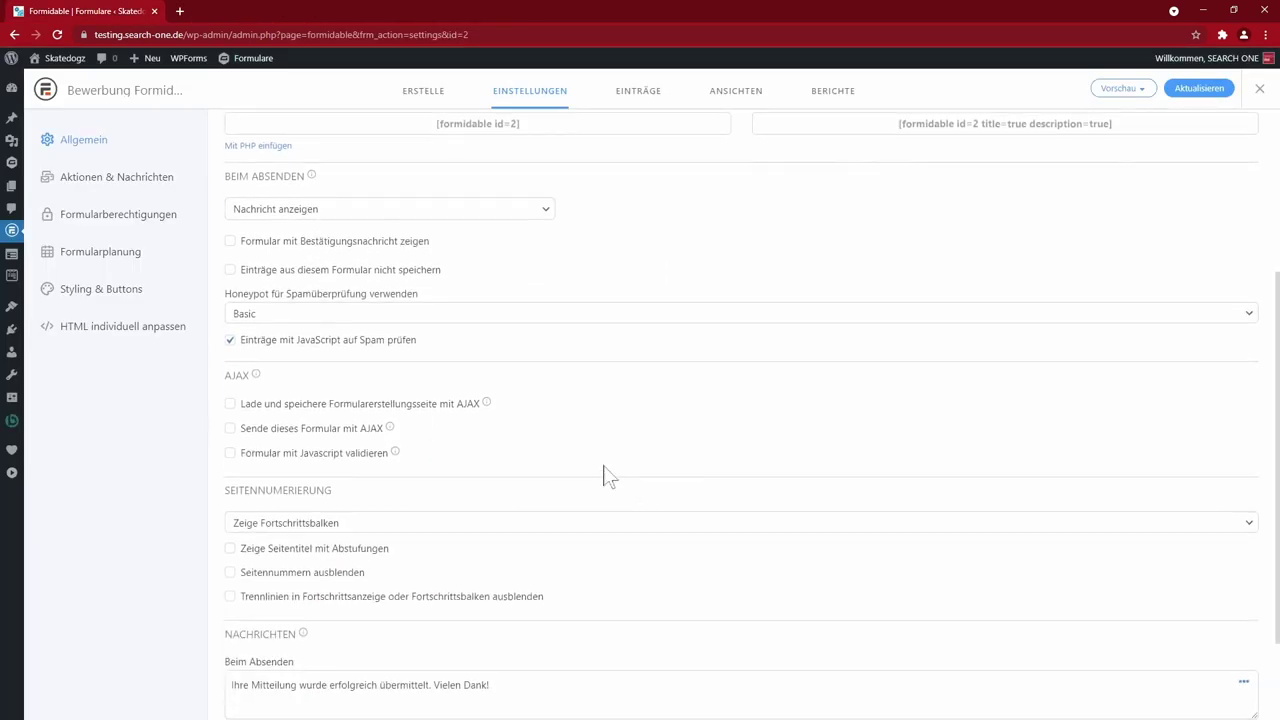
pyautogui.click(363, 212)
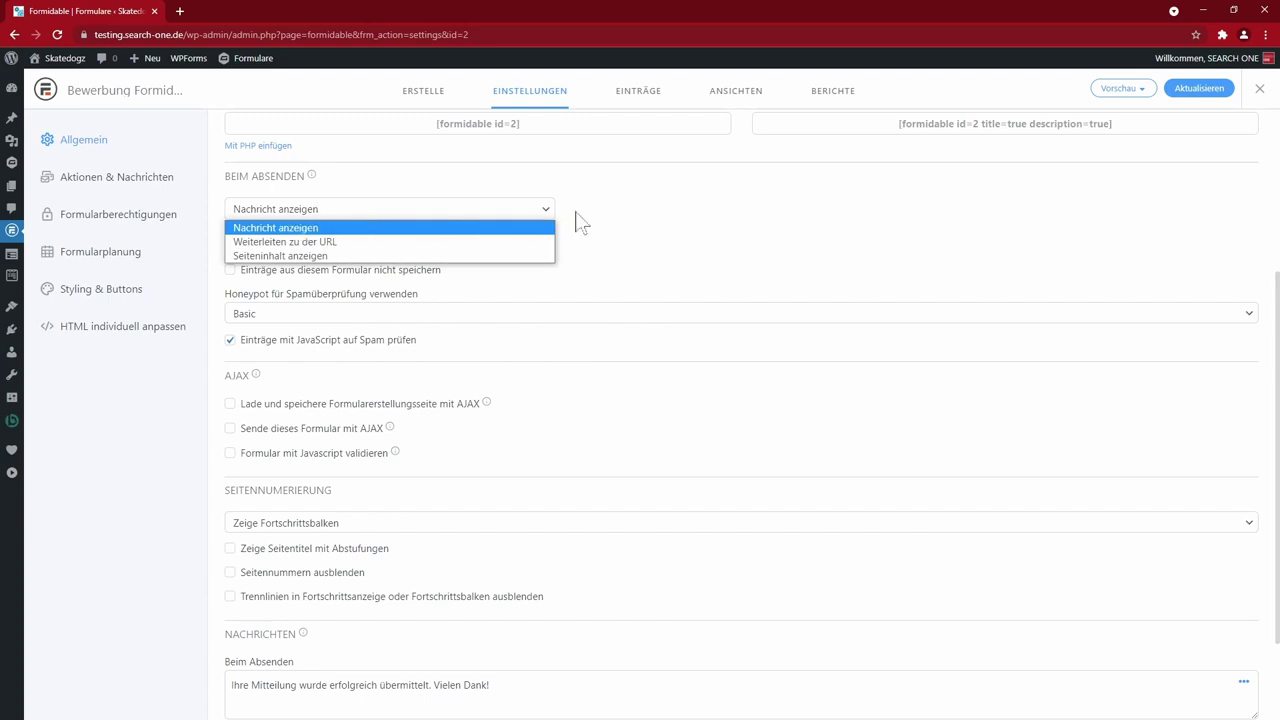
pyautogui.click(651, 232)
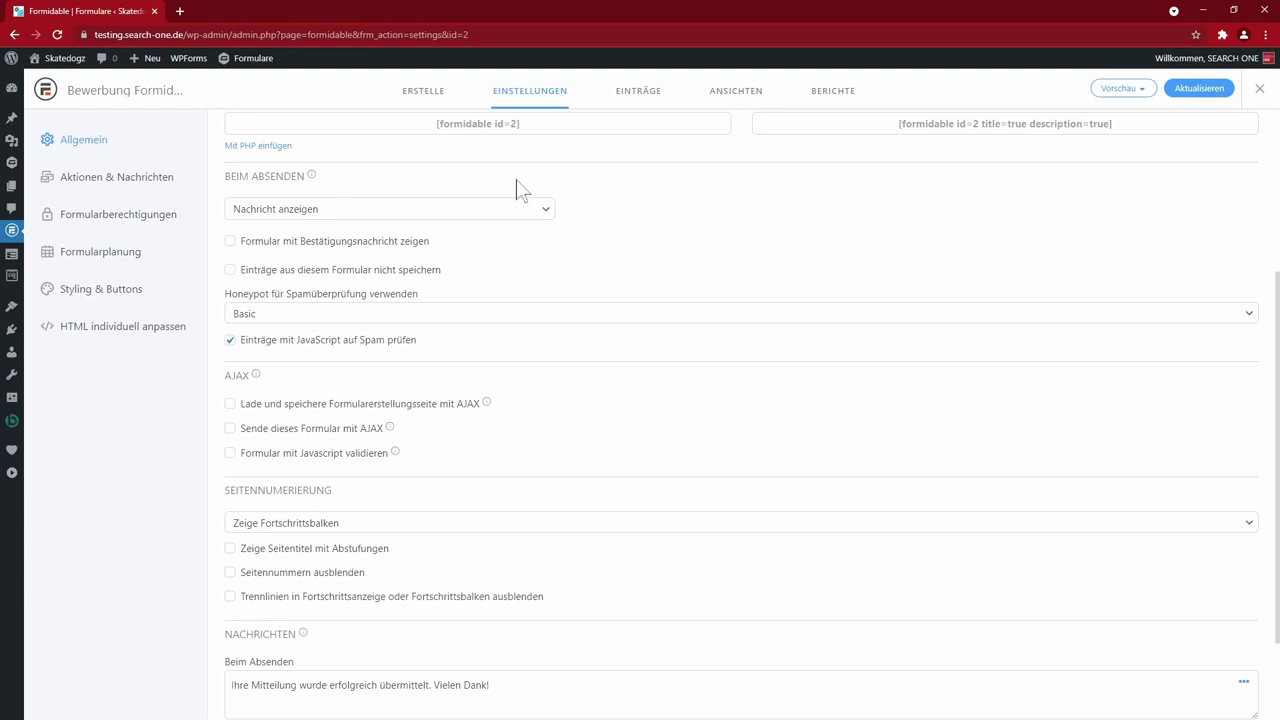
pyautogui.scroll(-1, 557, 430)
pyautogui.scroll(1, 557, 389)
pyautogui.scroll(-2, 774, 371)
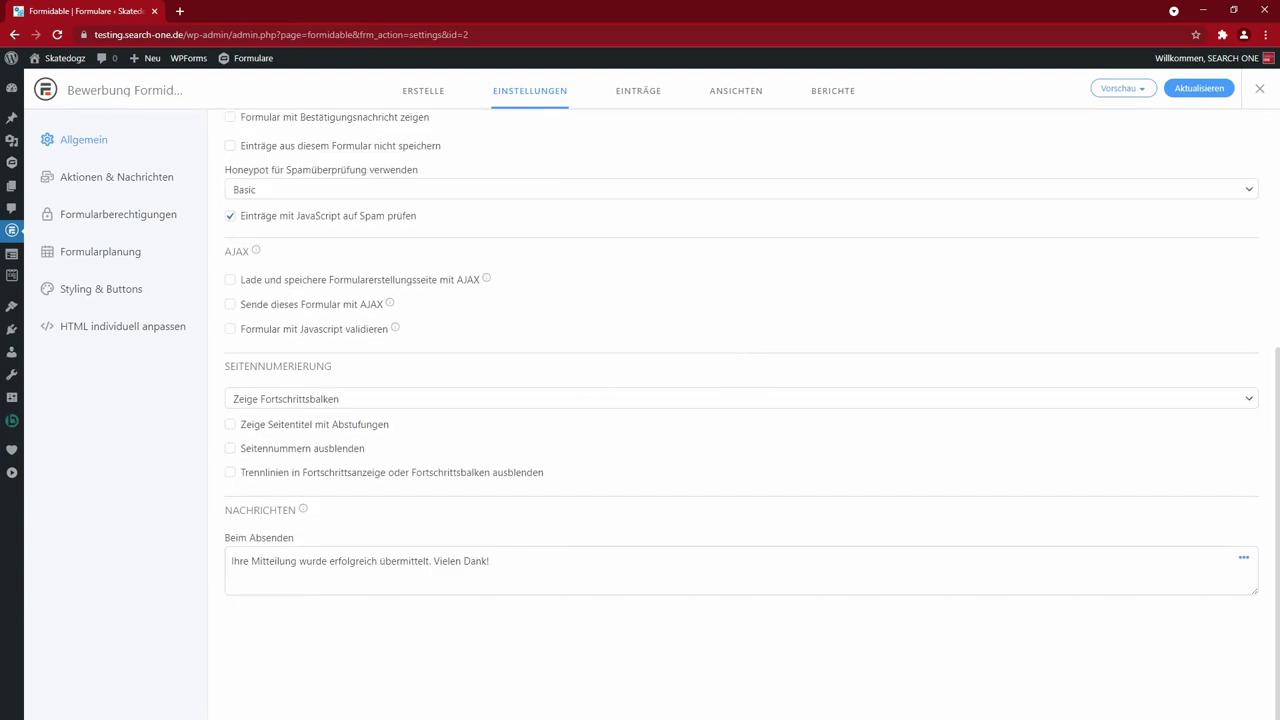
# - Change 'Ihre' to 'Deine' in the success message, then go to Aktionen & Nachrichten
pyautogui.doubleClick(238, 561)
pyautogui.write('Deine')
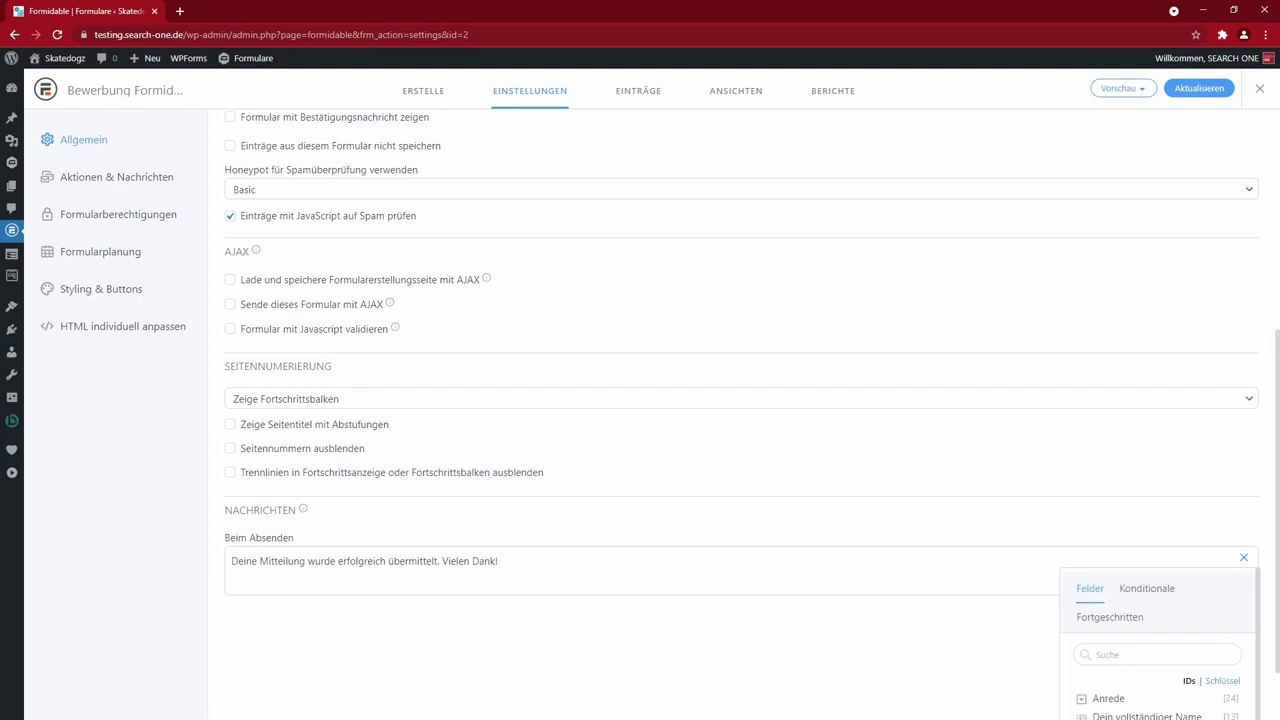
pyautogui.click(459, 660)
pyautogui.click(117, 177)
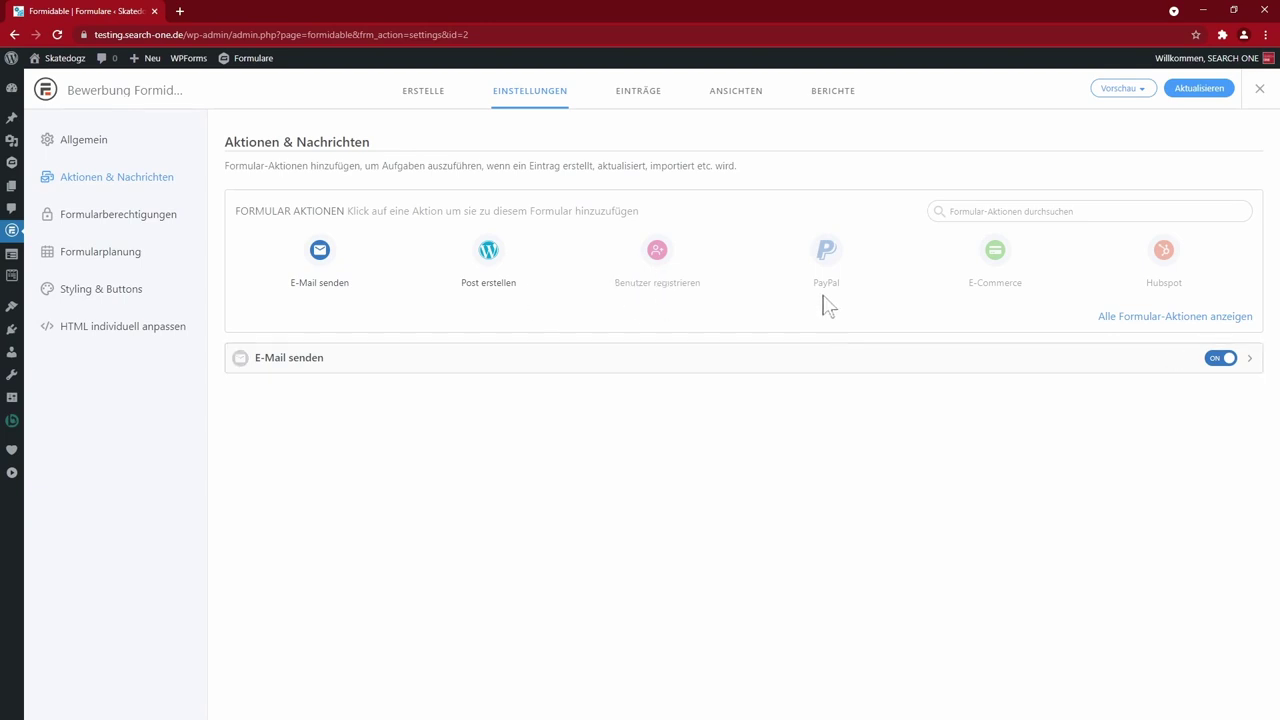
# - Browse all form actions, the permissions and the scheduling settings, keeping the form status Open
pyautogui.click(1153, 318)
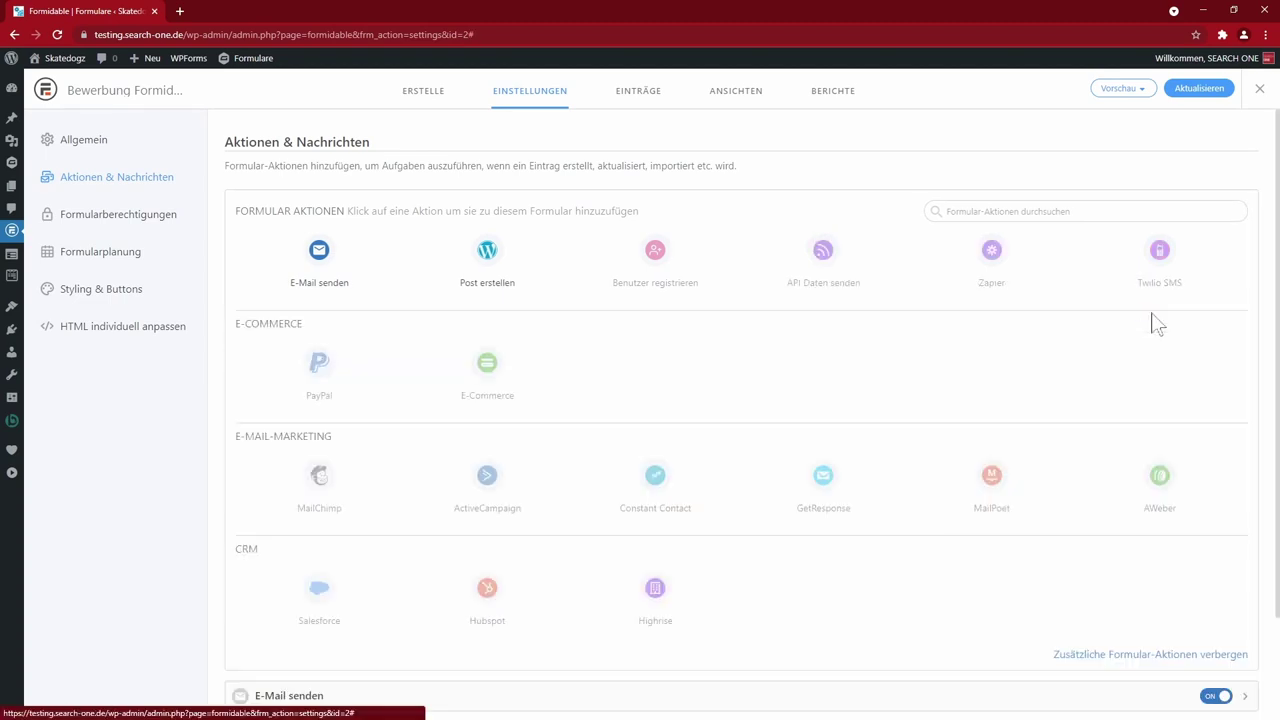
pyautogui.scroll(-1, 962, 370)
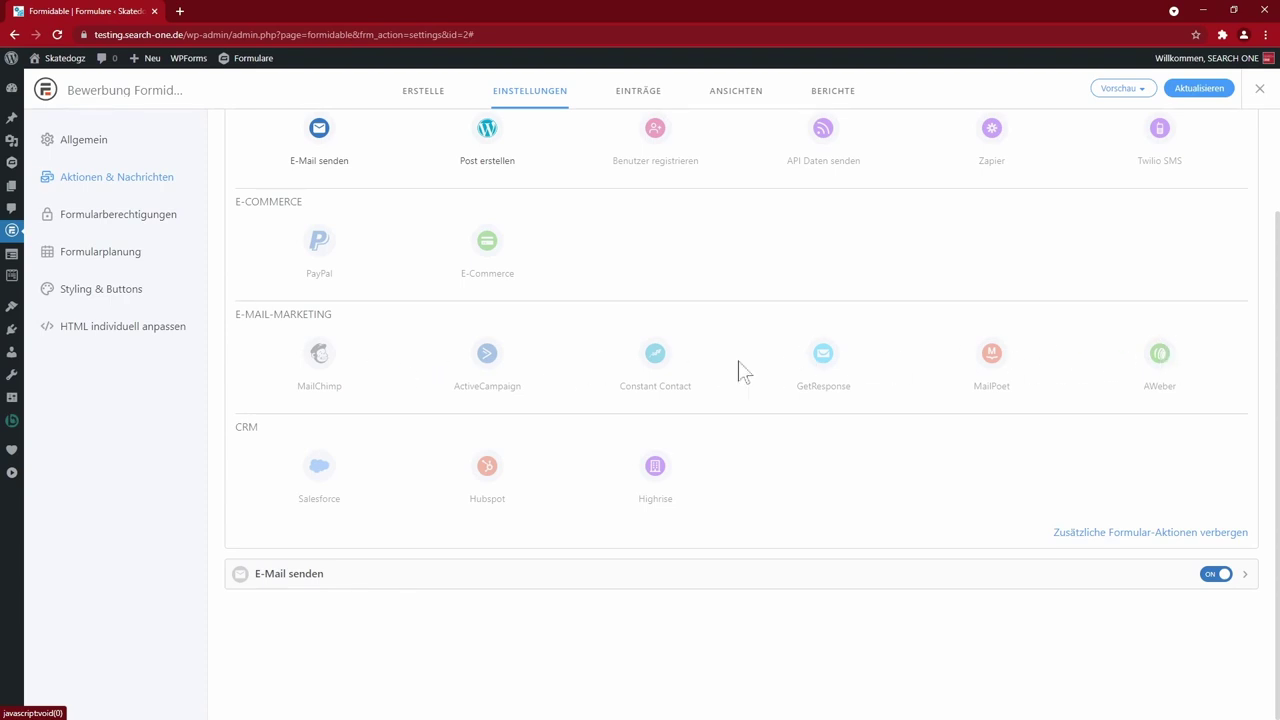
pyautogui.click(118, 214)
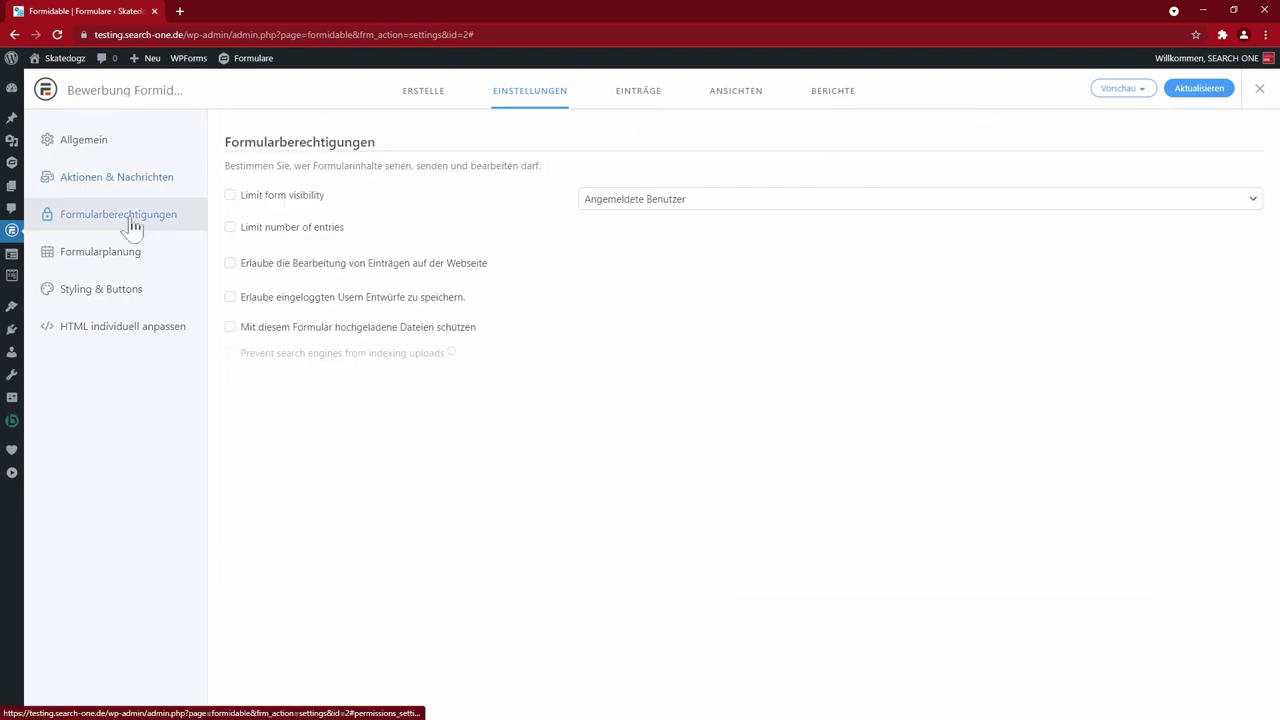
pyautogui.click(118, 253)
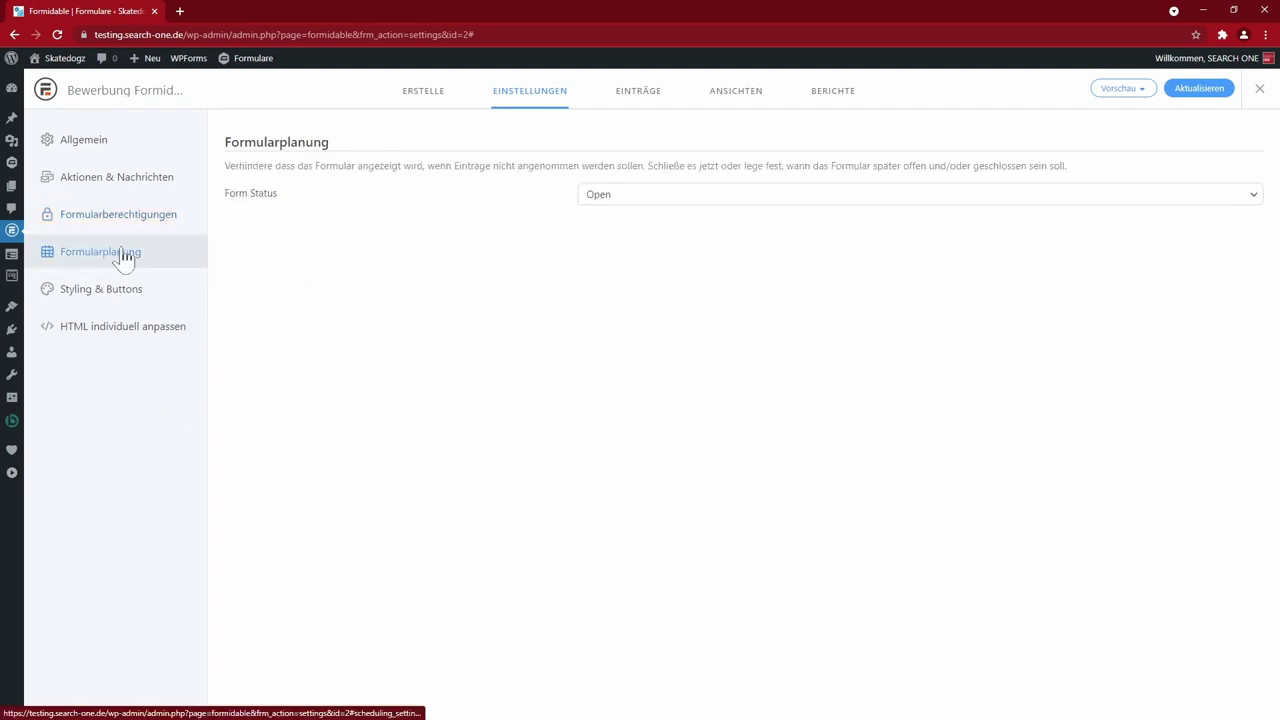
pyautogui.click(684, 197)
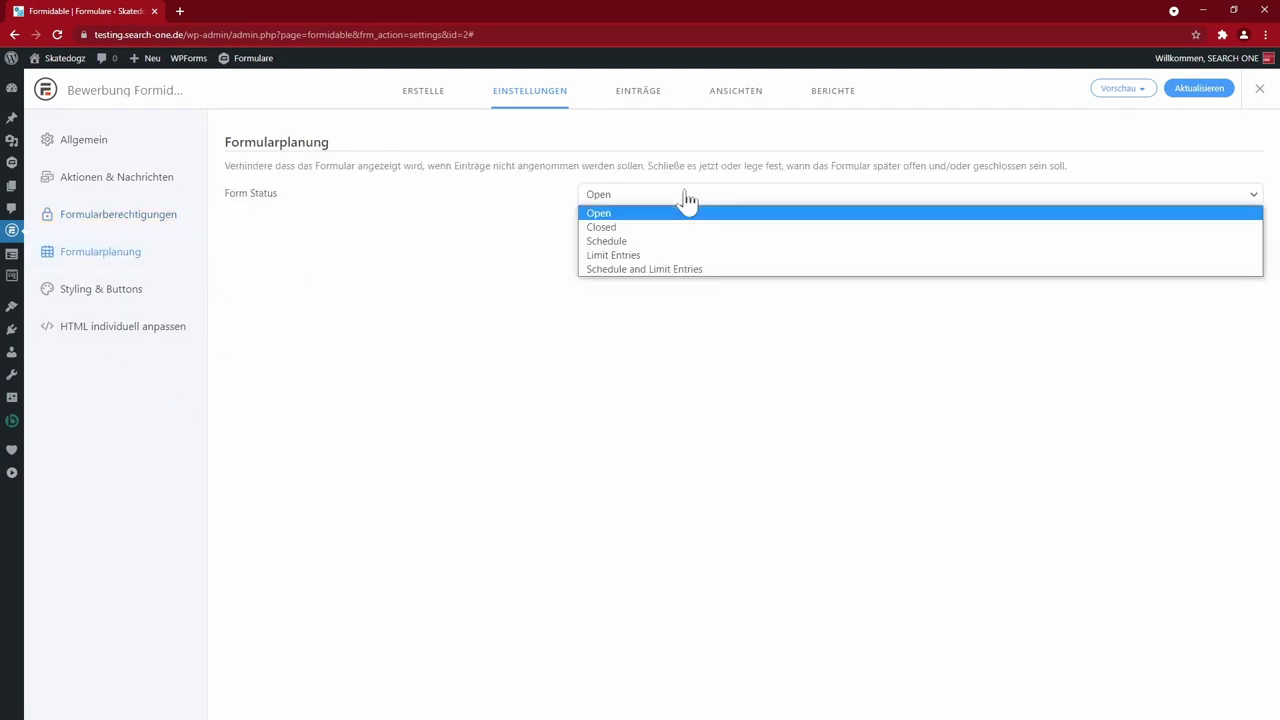
pyautogui.click(492, 307)
# - View the Styling & Buttons and custom HTML settings, stay on the page, and save with Aktualisieren
pyautogui.click(126, 292)
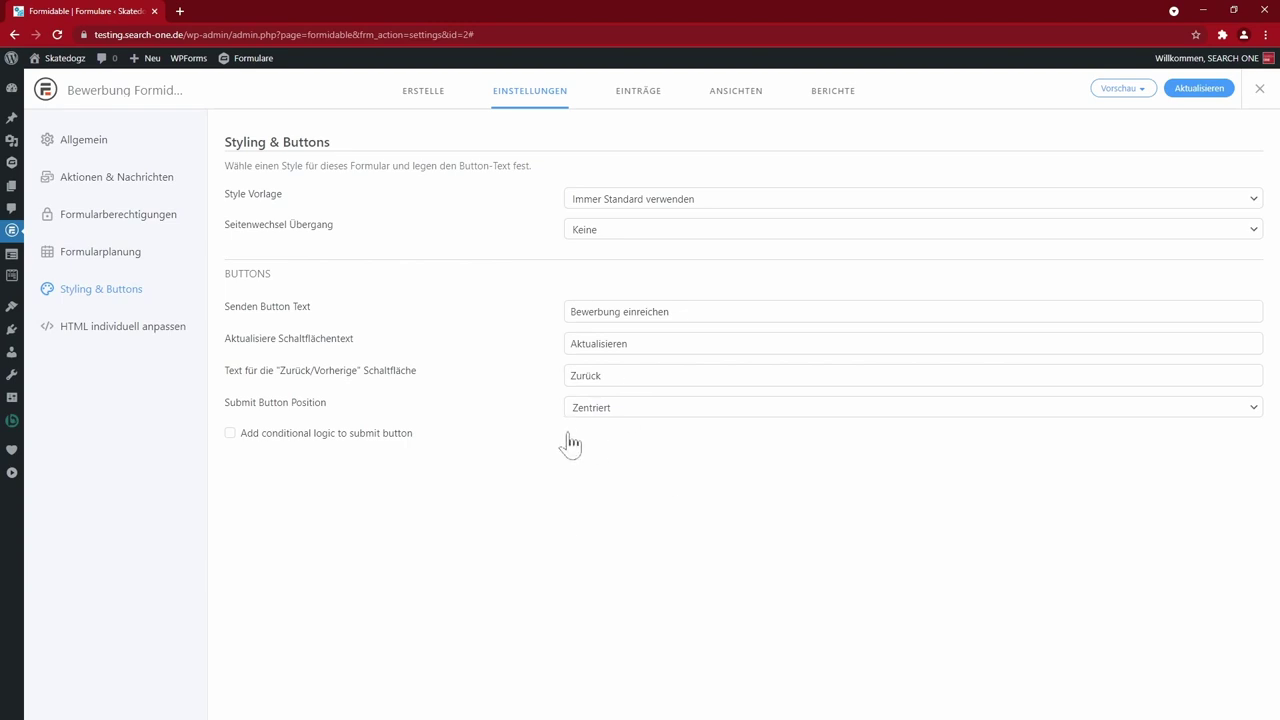
pyautogui.click(100, 343)
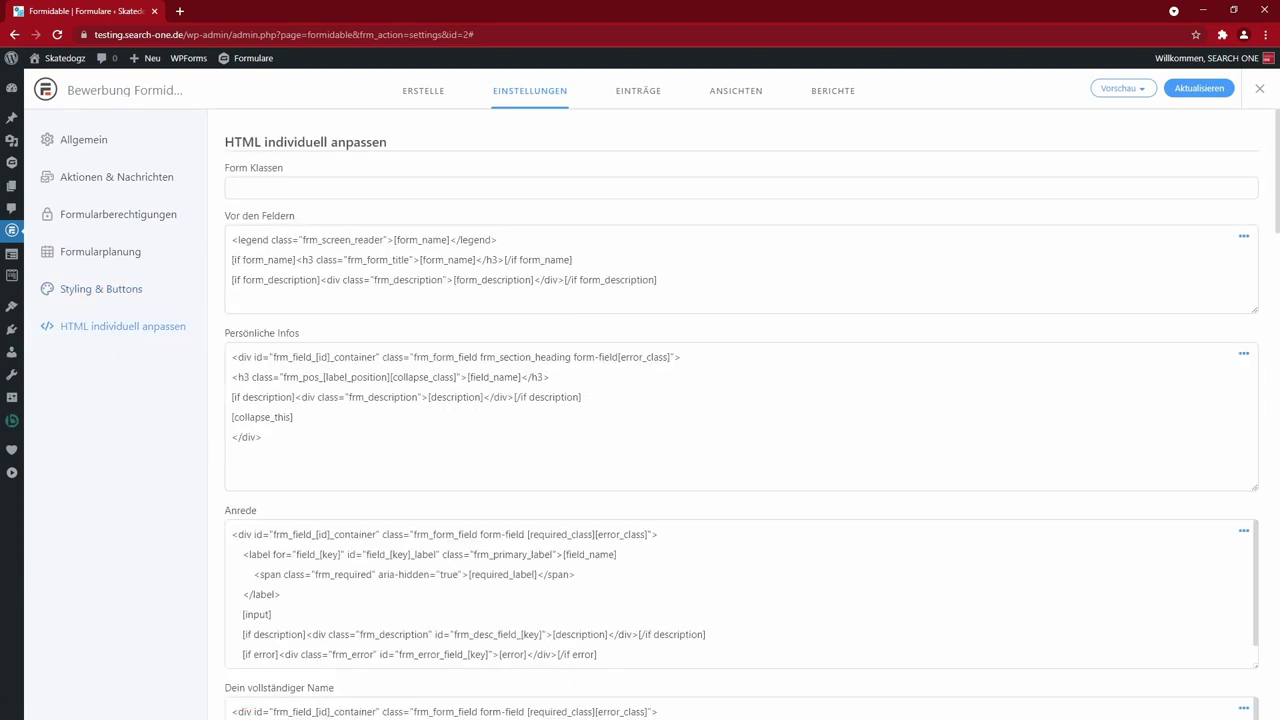
pyautogui.scroll(-15, 740, 414)
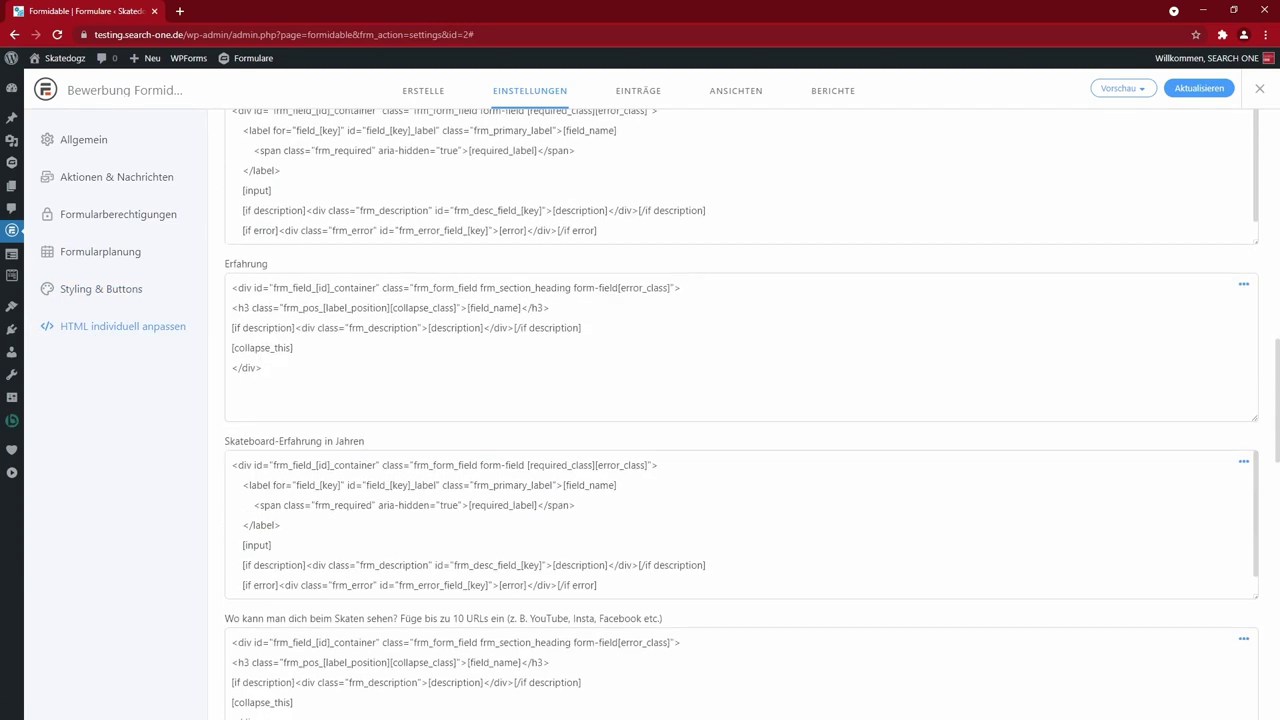
pyautogui.scroll(-5, 740, 414)
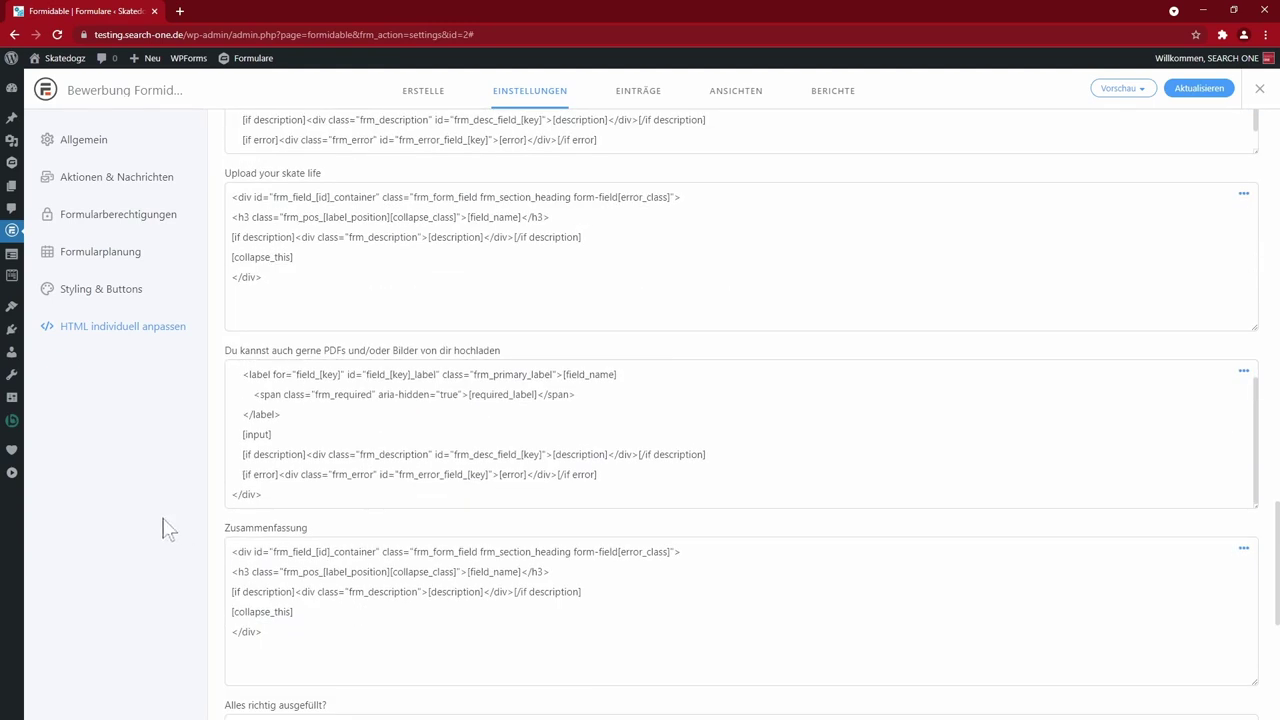
pyautogui.click(641, 92)
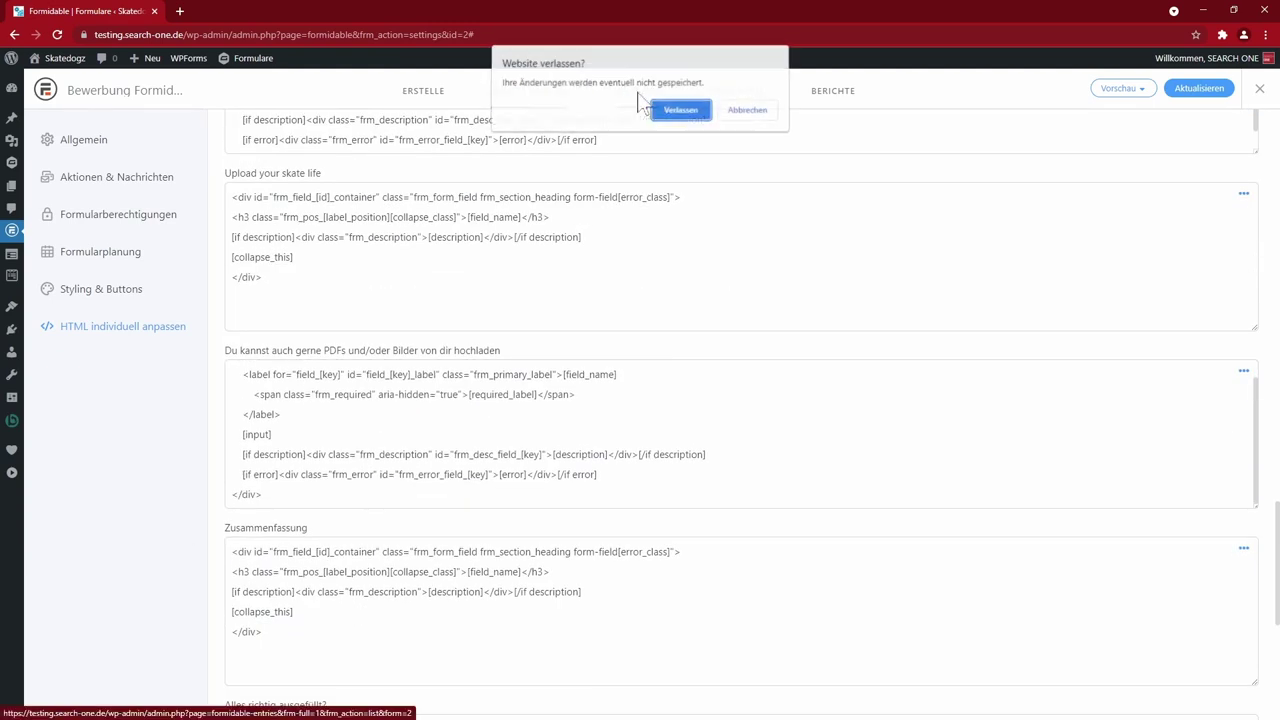
pyautogui.click(750, 112)
pyautogui.click(1199, 88)
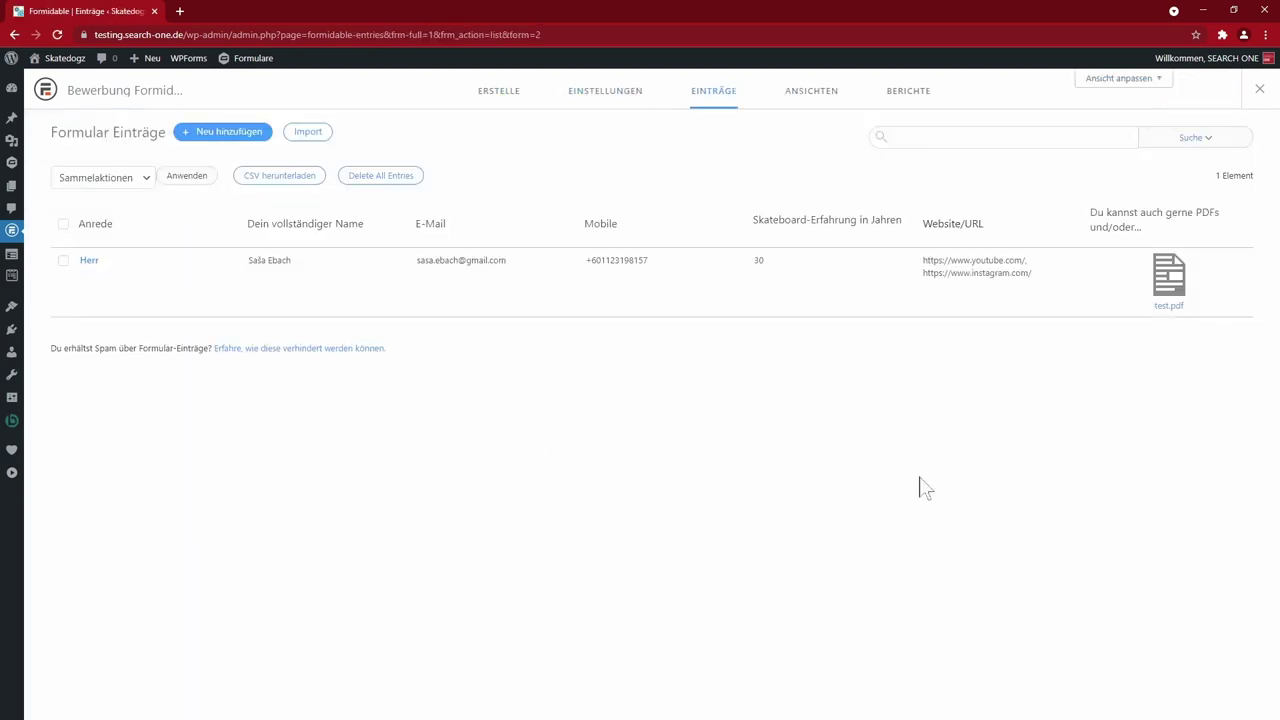
# - From the Formulare list, duplicate the Bewerbung Formidable form
pyautogui.press('Escape')
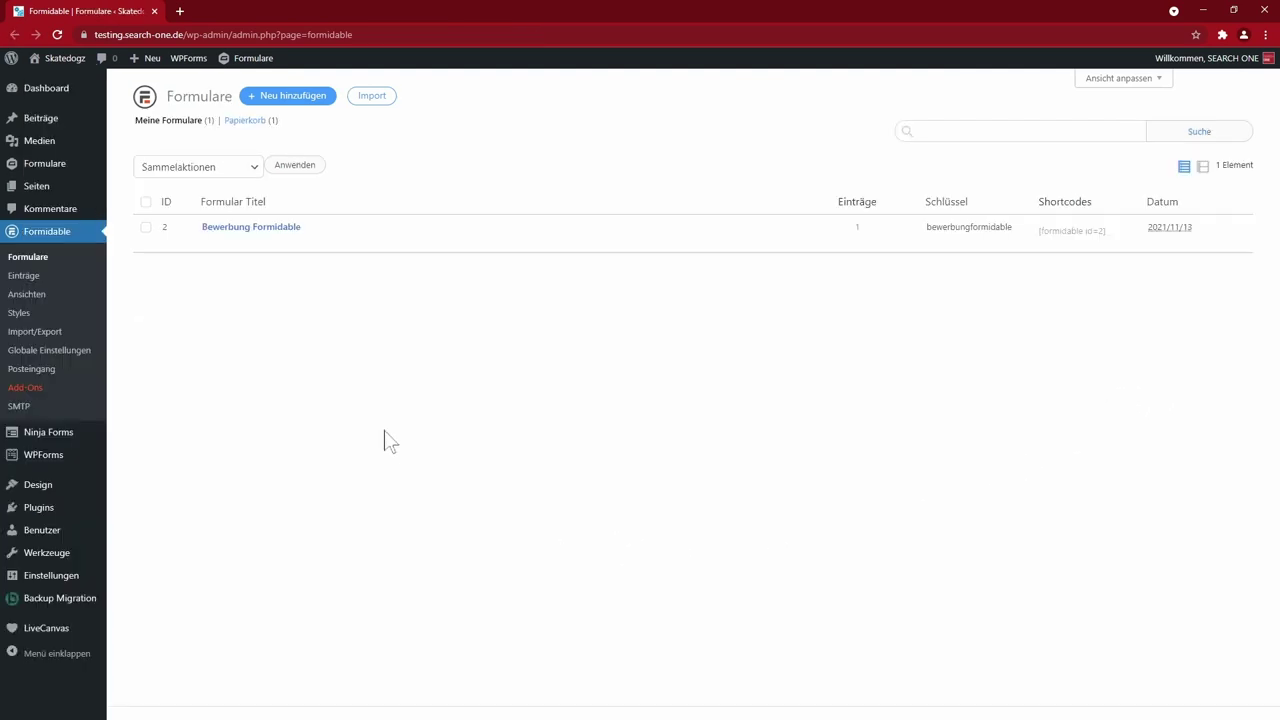
pyautogui.moveTo(145, 243)
pyautogui.click(342, 242)
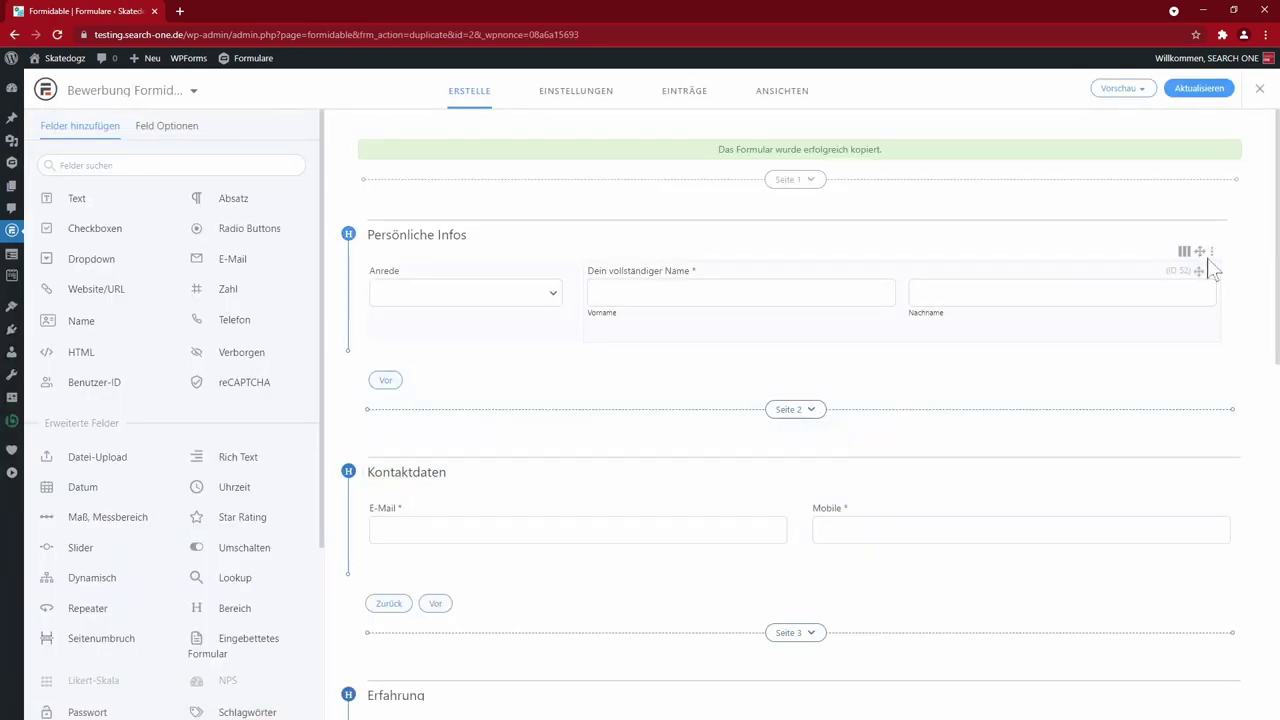
pyautogui.moveTo(1277, 240); pyautogui.dragTo(1277, 240)
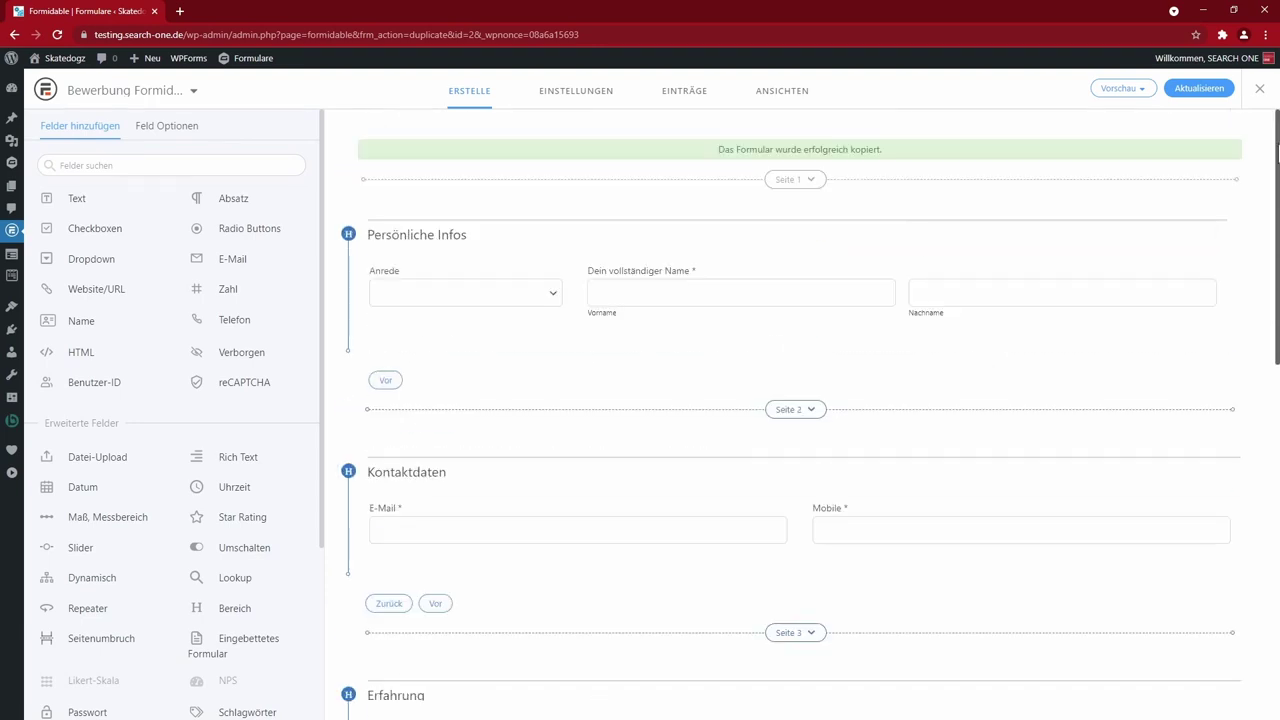
# - Delete the copied form's Persönliche Infos section and its fields, then add a new Name field
pyautogui.scroll(-15, 886, 480)
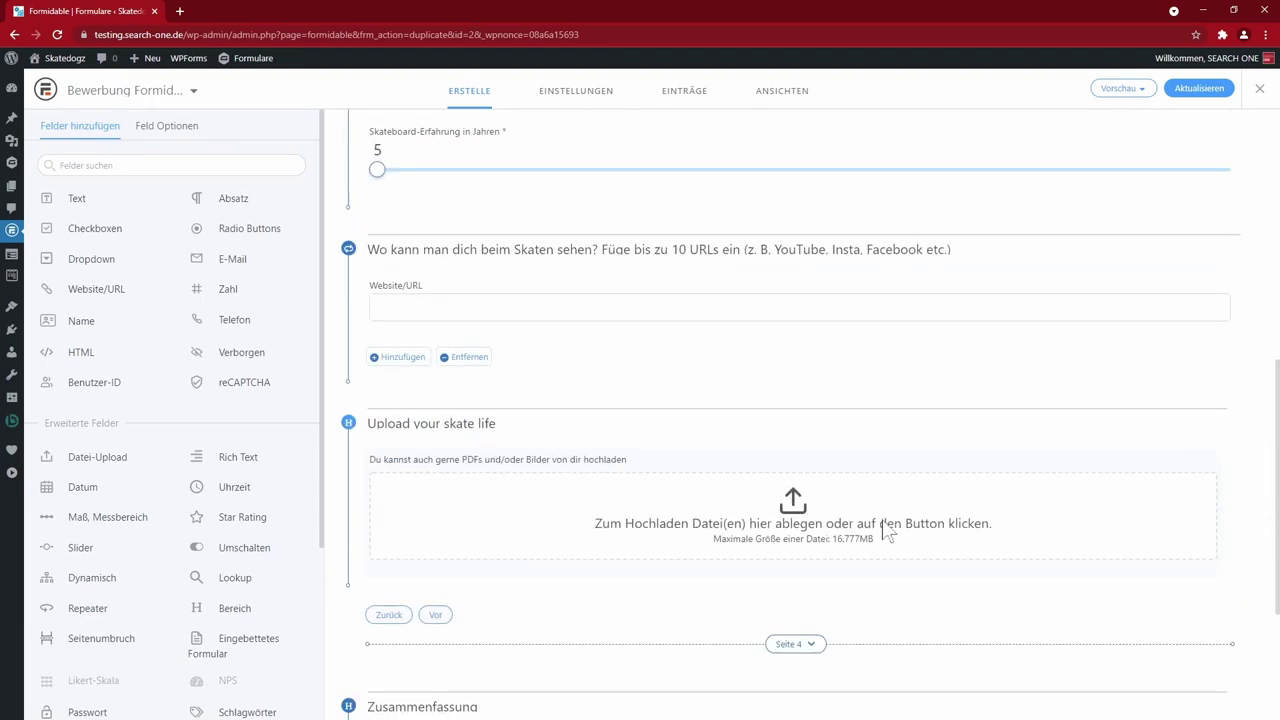
pyautogui.scroll(15, 720, 610)
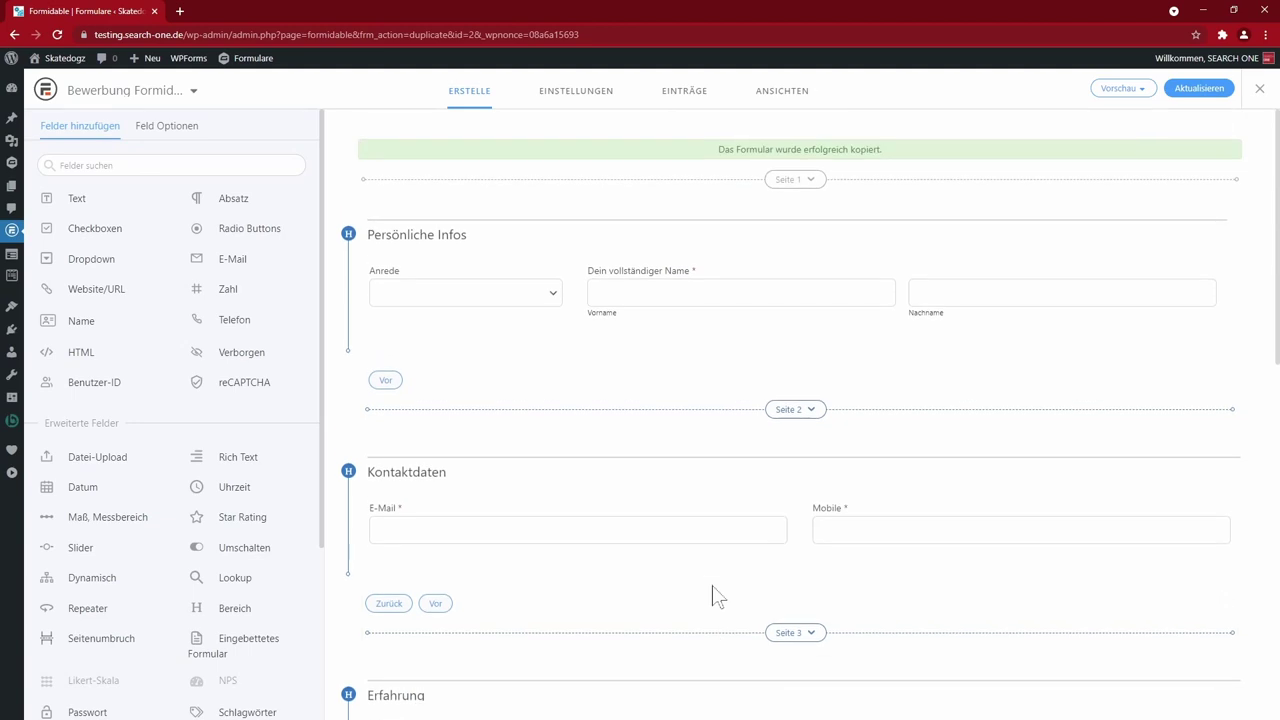
pyautogui.scroll(-3, 800, 450)
pyautogui.scroll(3, 800, 450)
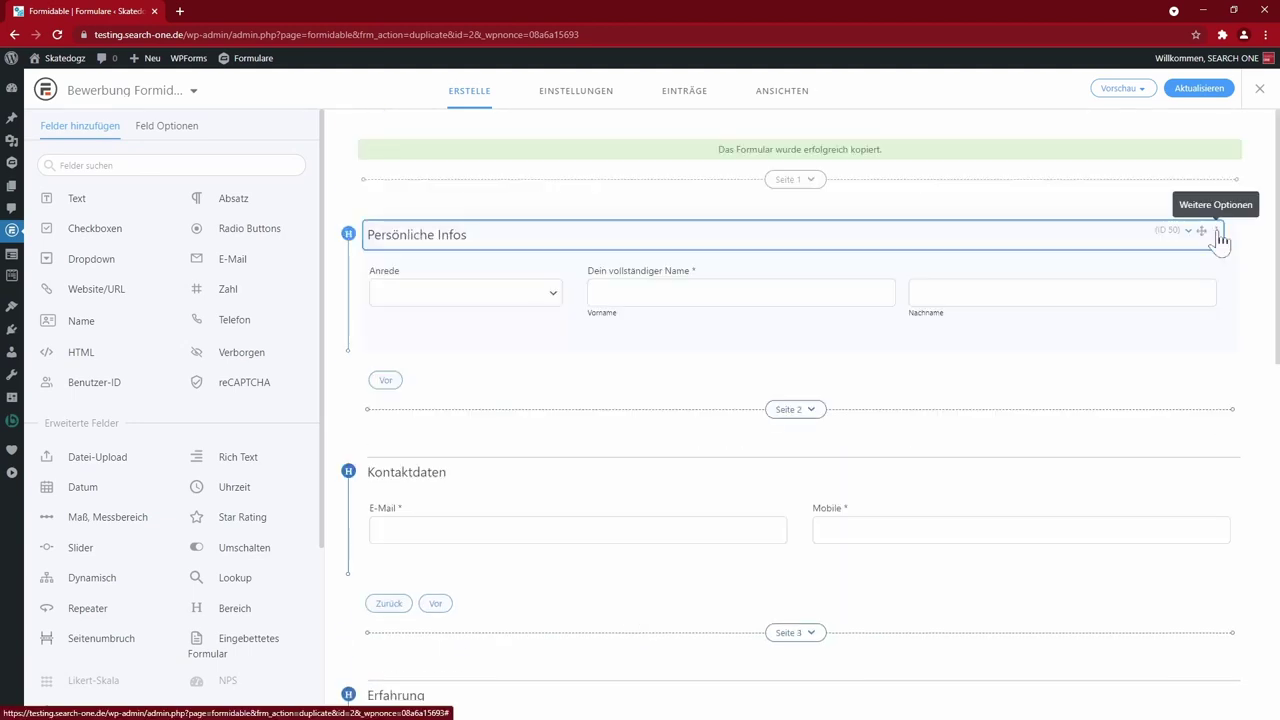
pyautogui.click(1216, 232)
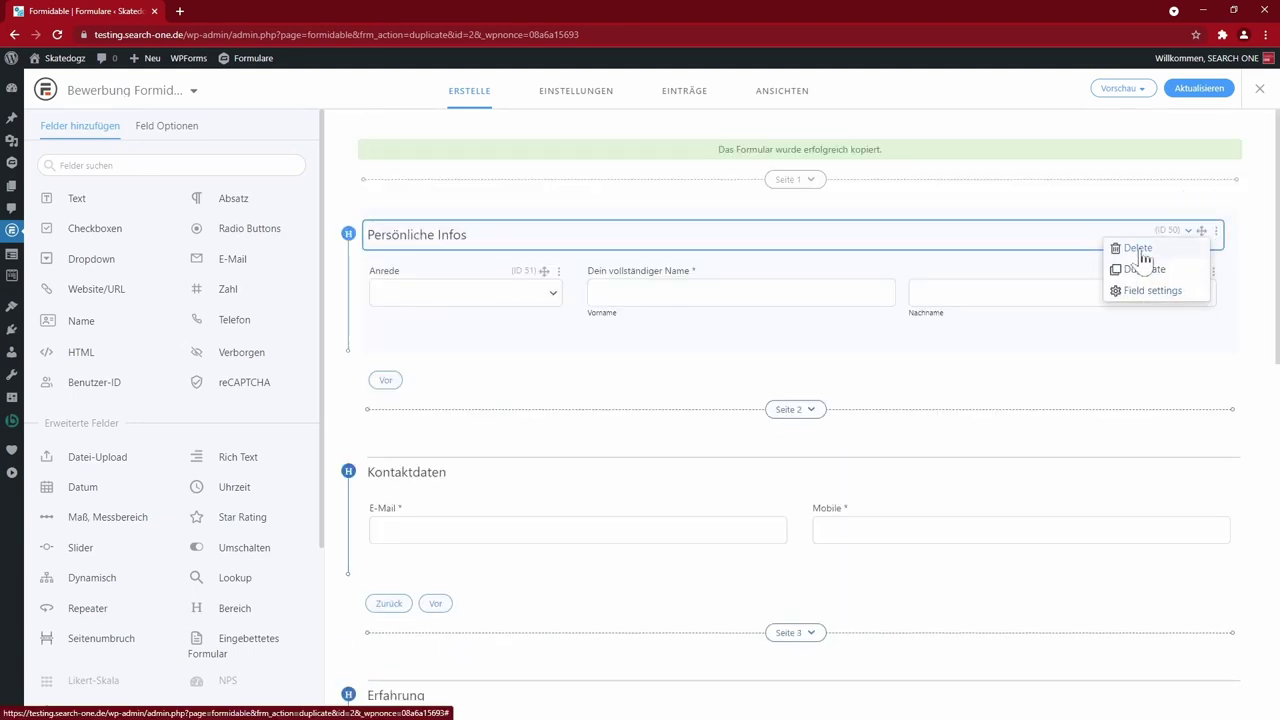
pyautogui.click(1138, 248)
pyautogui.click(684, 404)
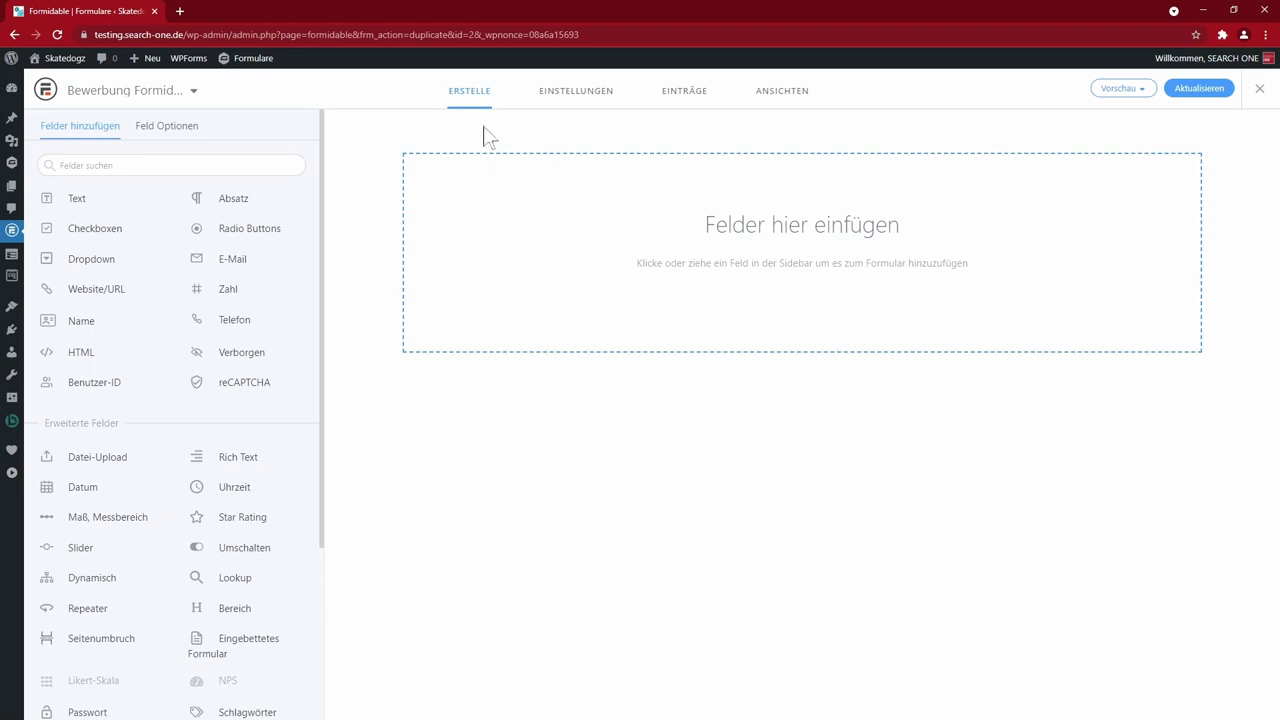
pyautogui.click(104, 340)
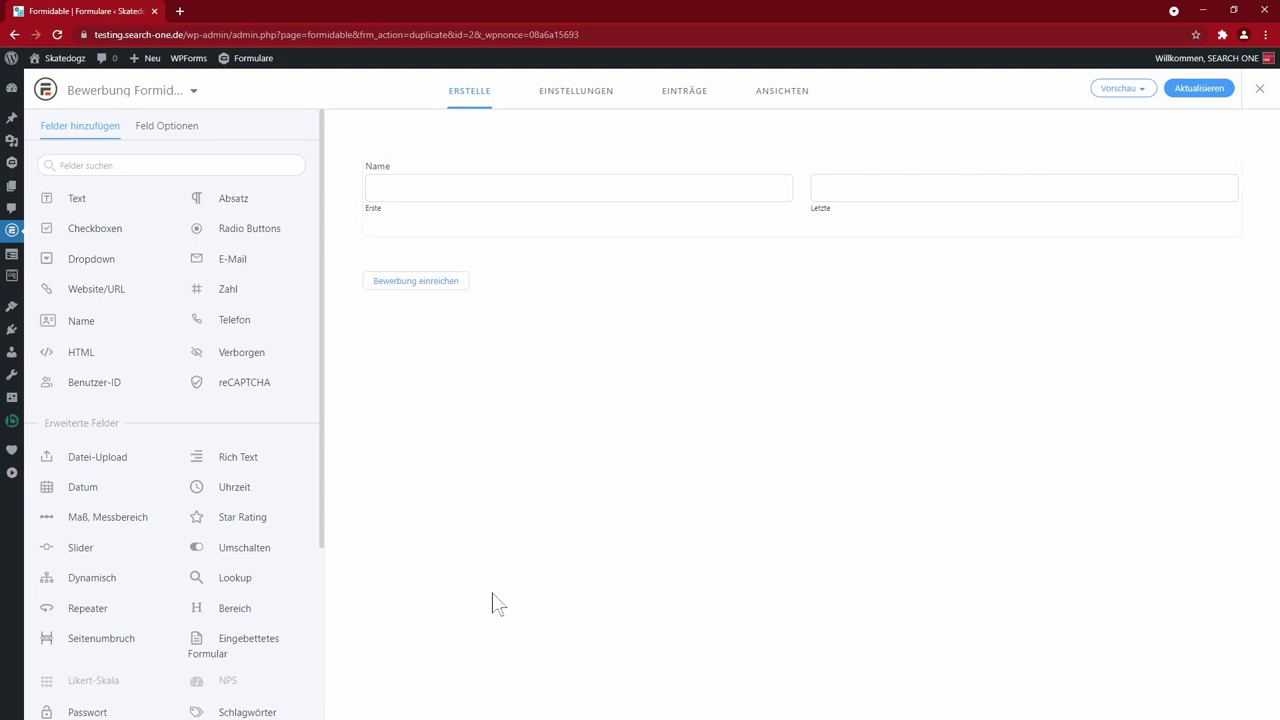
# - Label the Name field 'Dein vollständiger Name', make it required, and set sub-labels Vorname and Nachname
pyautogui.click(389, 182)
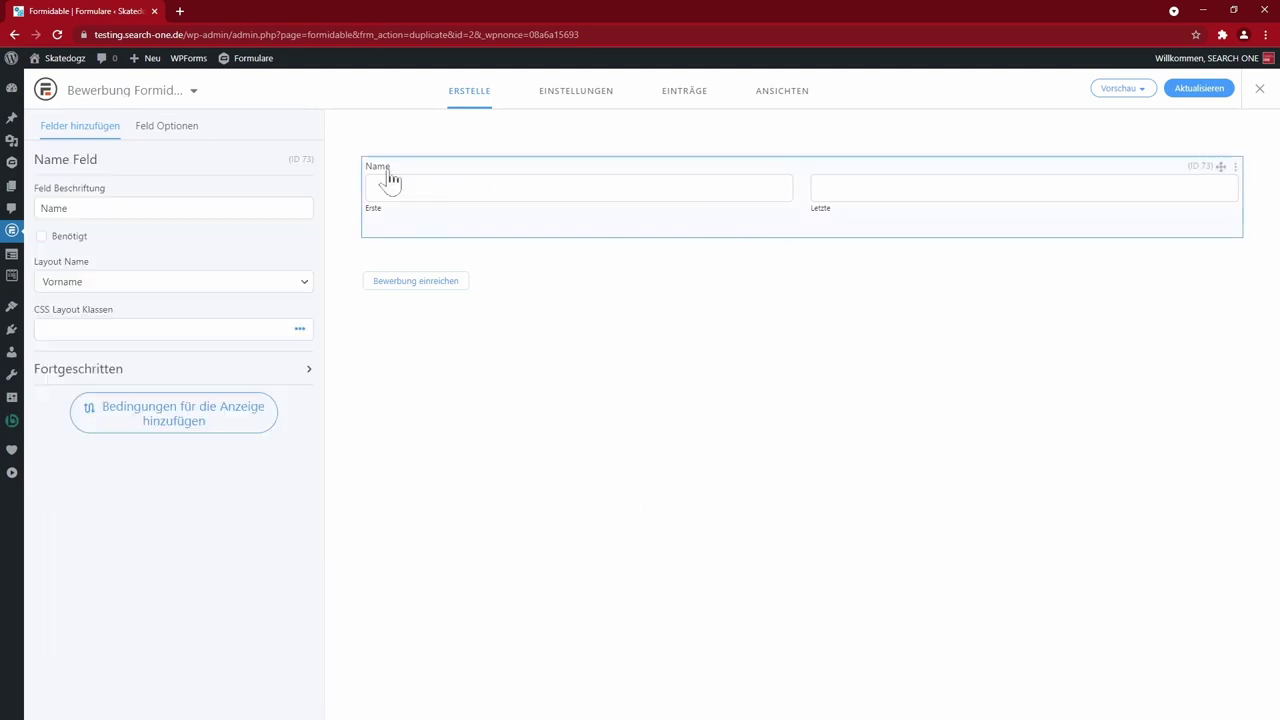
pyautogui.write('Dein vollständiger Name')
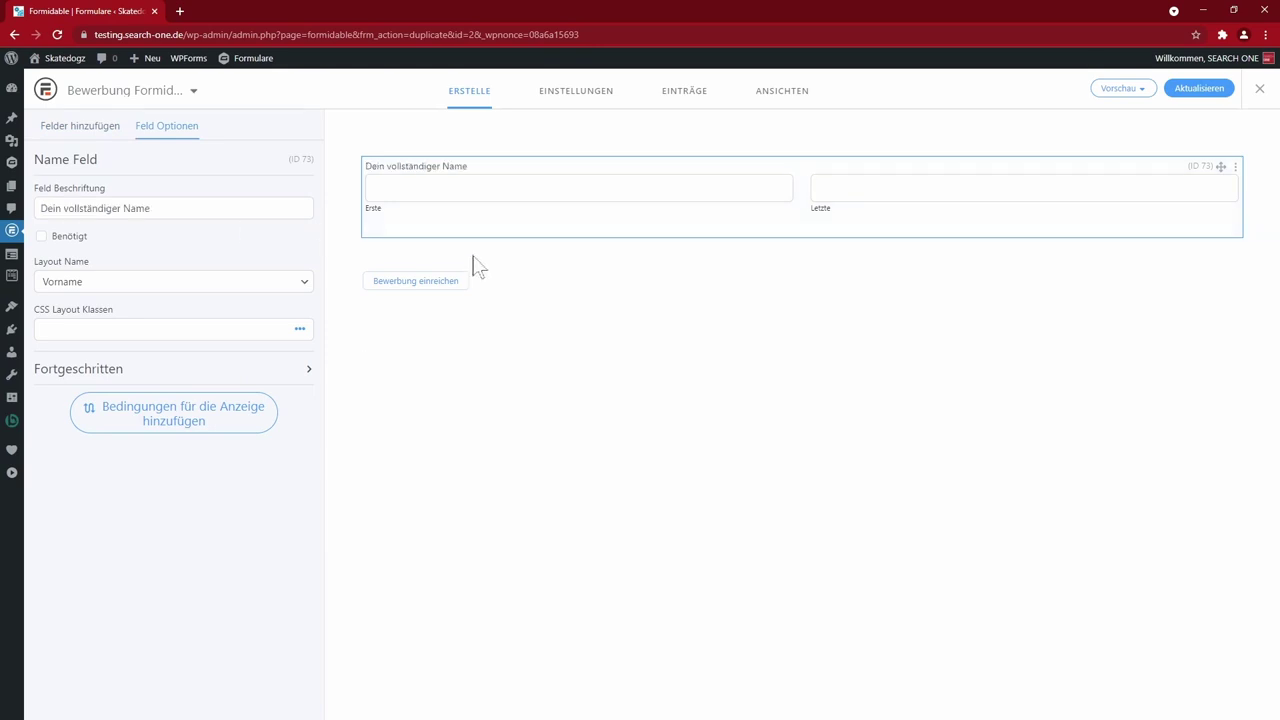
pyautogui.click(43, 238)
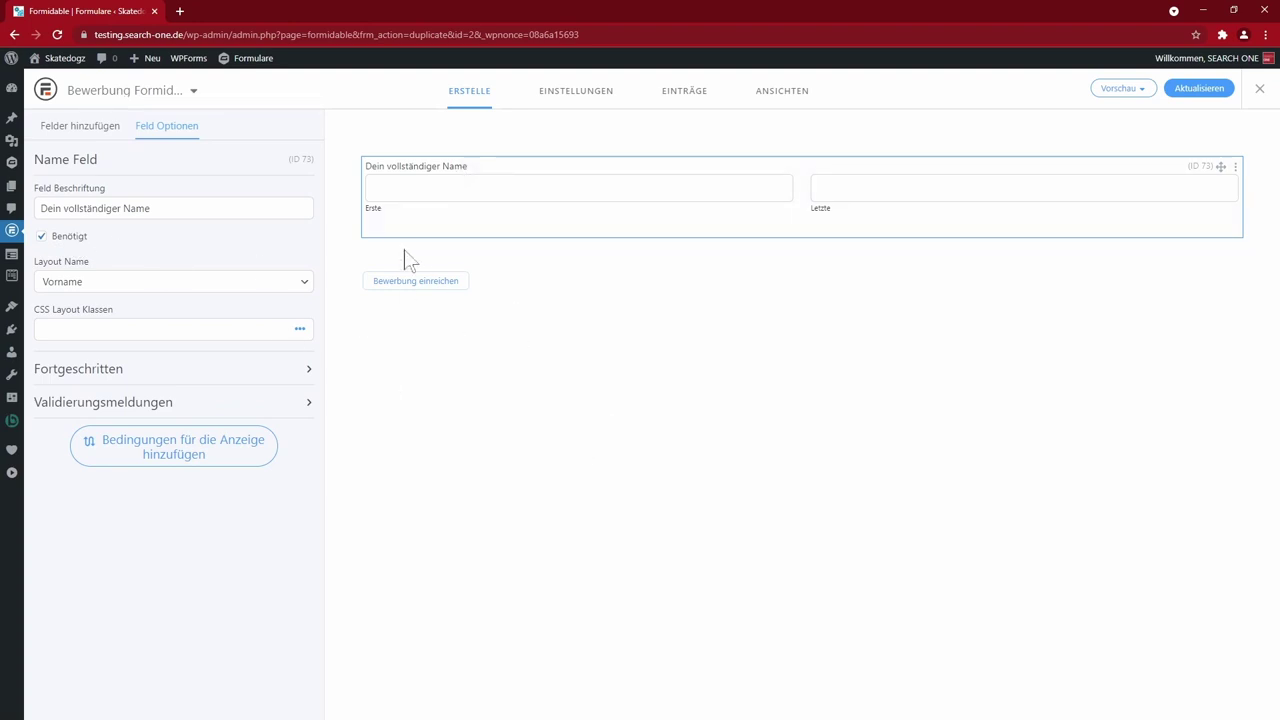
pyautogui.click(78, 368)
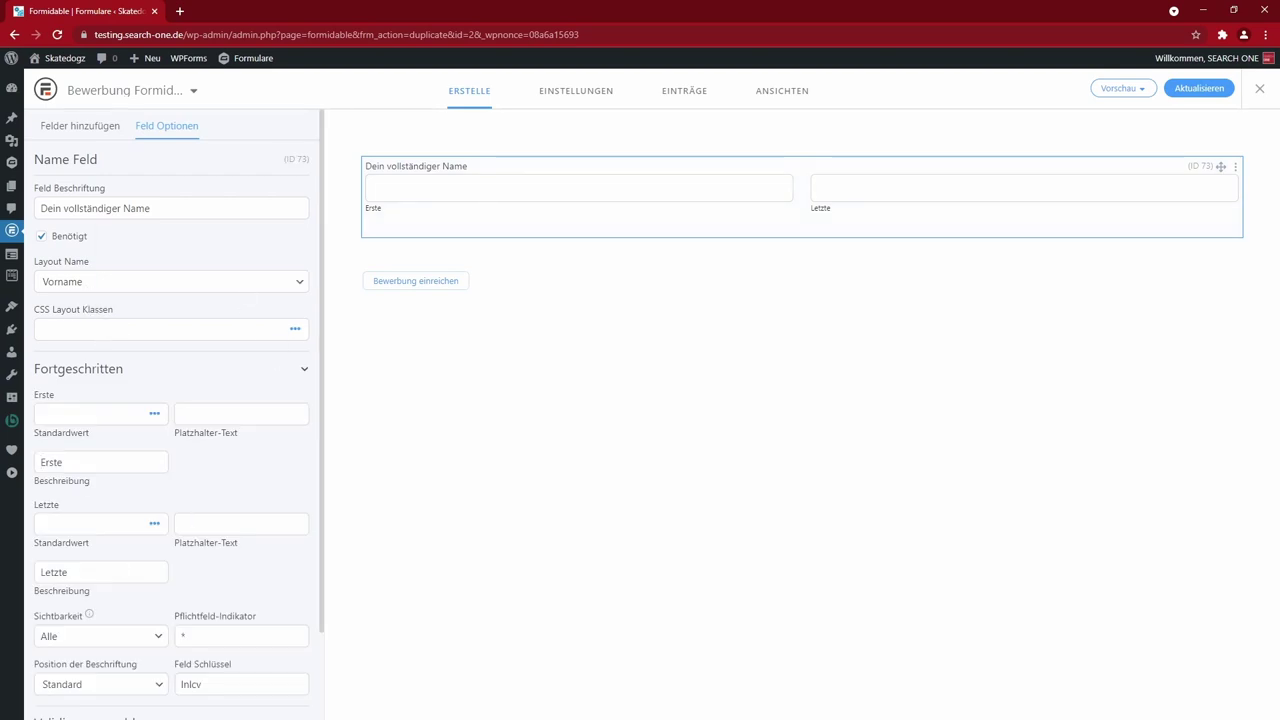
pyautogui.write('Vorname')
pyautogui.press('Tab')
pyautogui.doubleClick(65, 572)
pyautogui.write('Nachname')
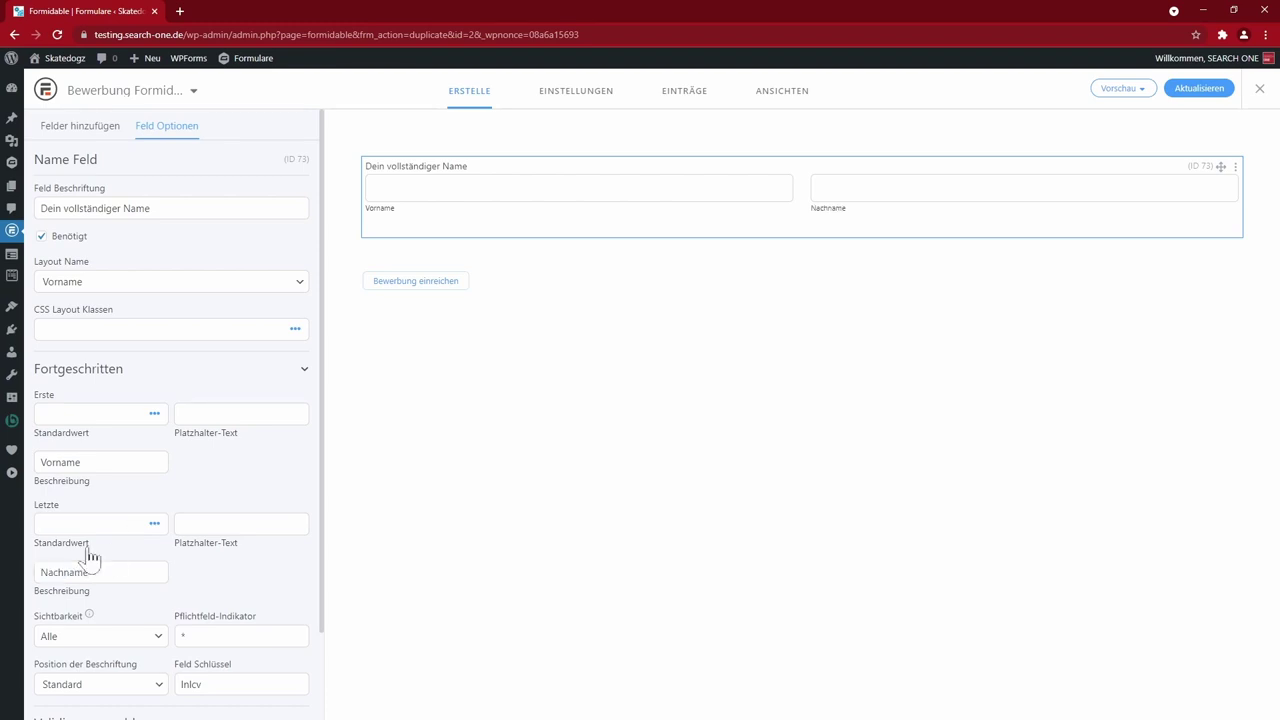
pyautogui.click(92, 132)
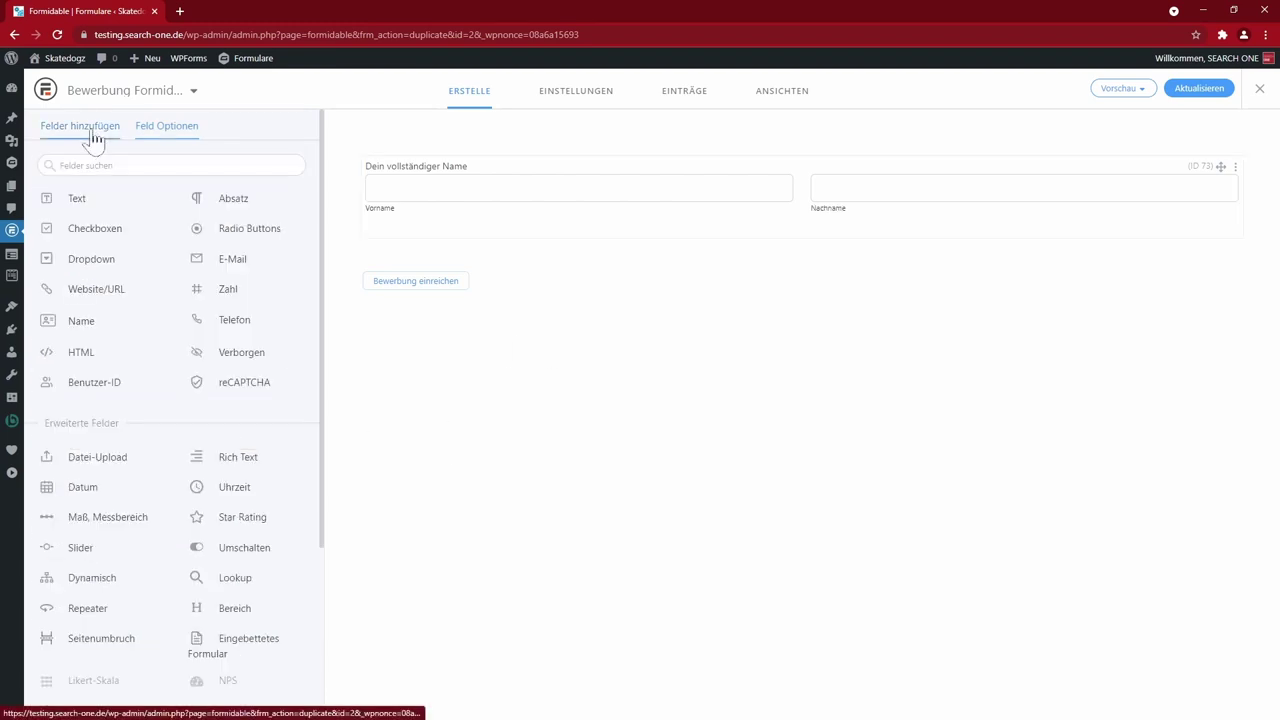
# - Add a dropdown labelled Anrede offering Frau and Herr after a blank option
pyautogui.click(100, 262)
pyautogui.click(133, 412)
pyautogui.write('Frau')
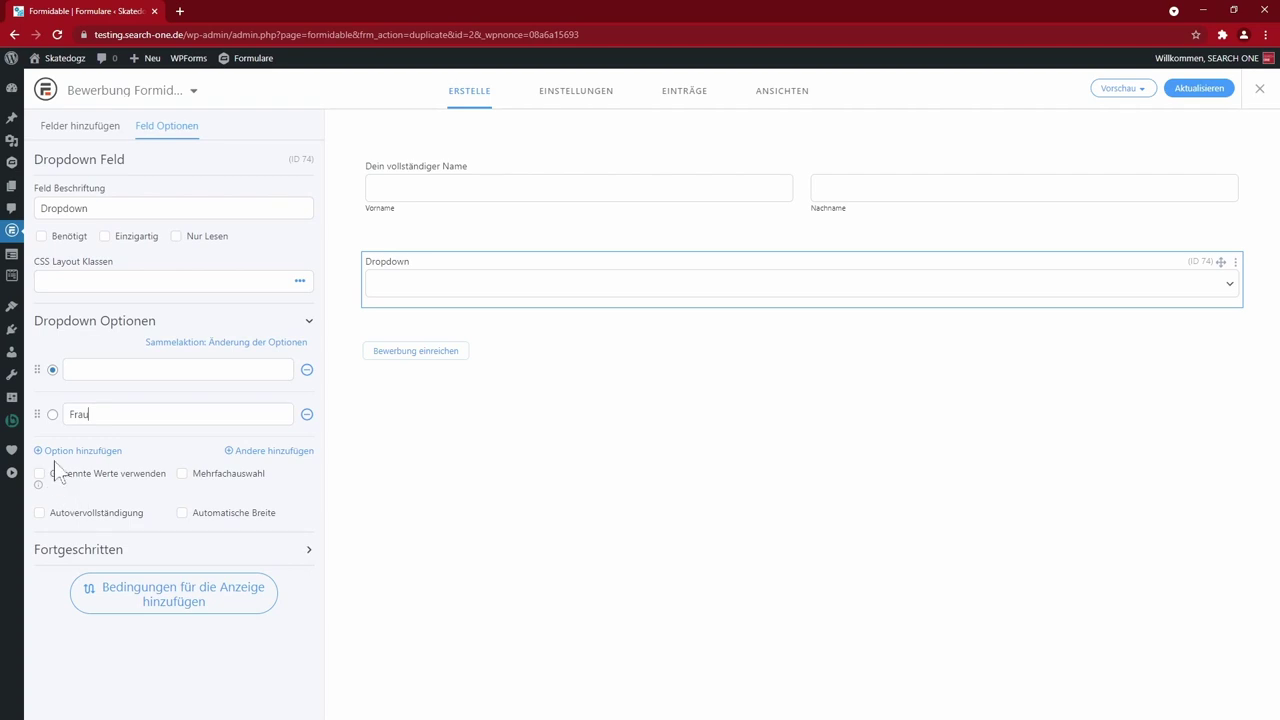
pyautogui.click(62, 451)
pyautogui.click(90, 458)
pyautogui.write('Herr')
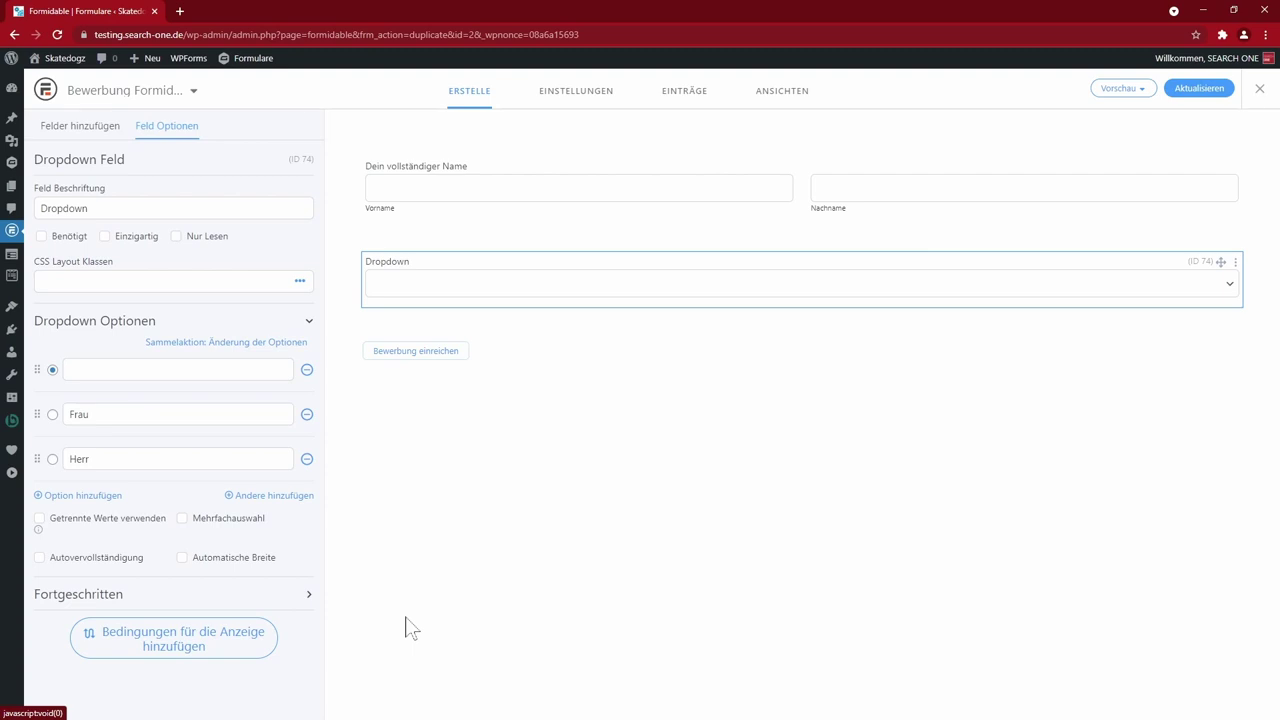
pyautogui.write('Anrede')
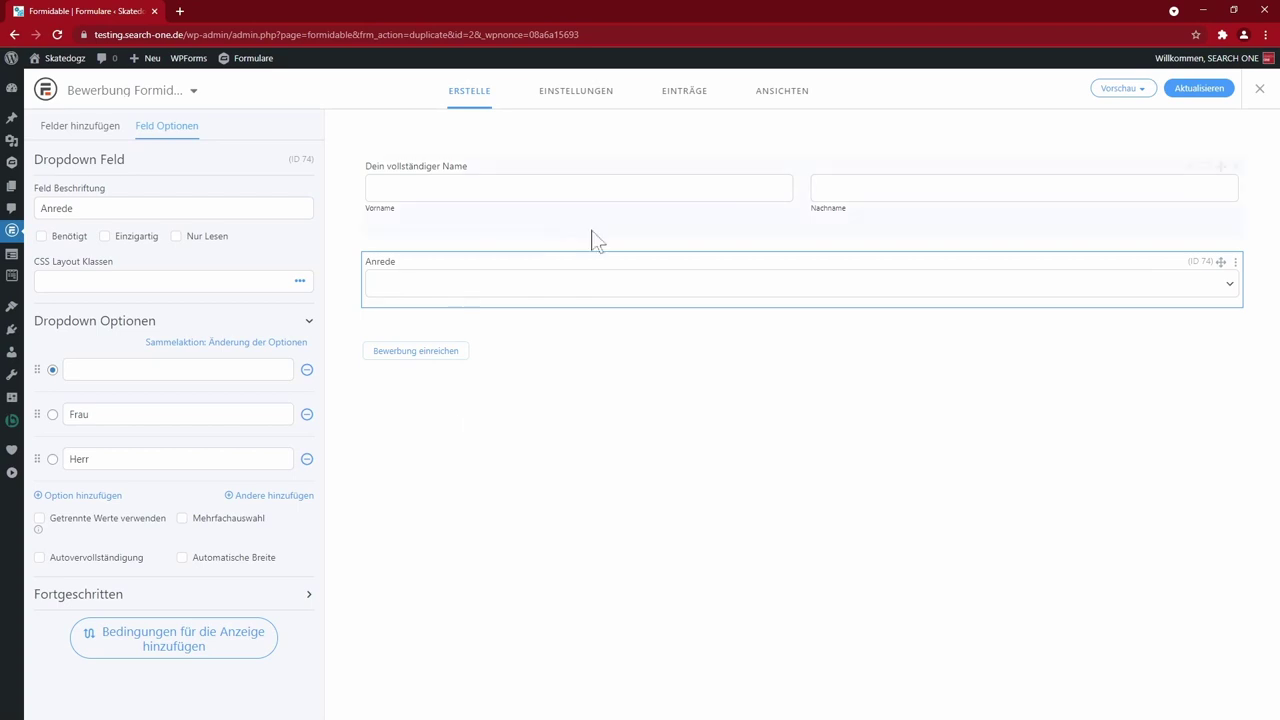
# - Apply the half, third, quarter and sixth width layout classes to the Anrede field
pyautogui.click(297, 283)
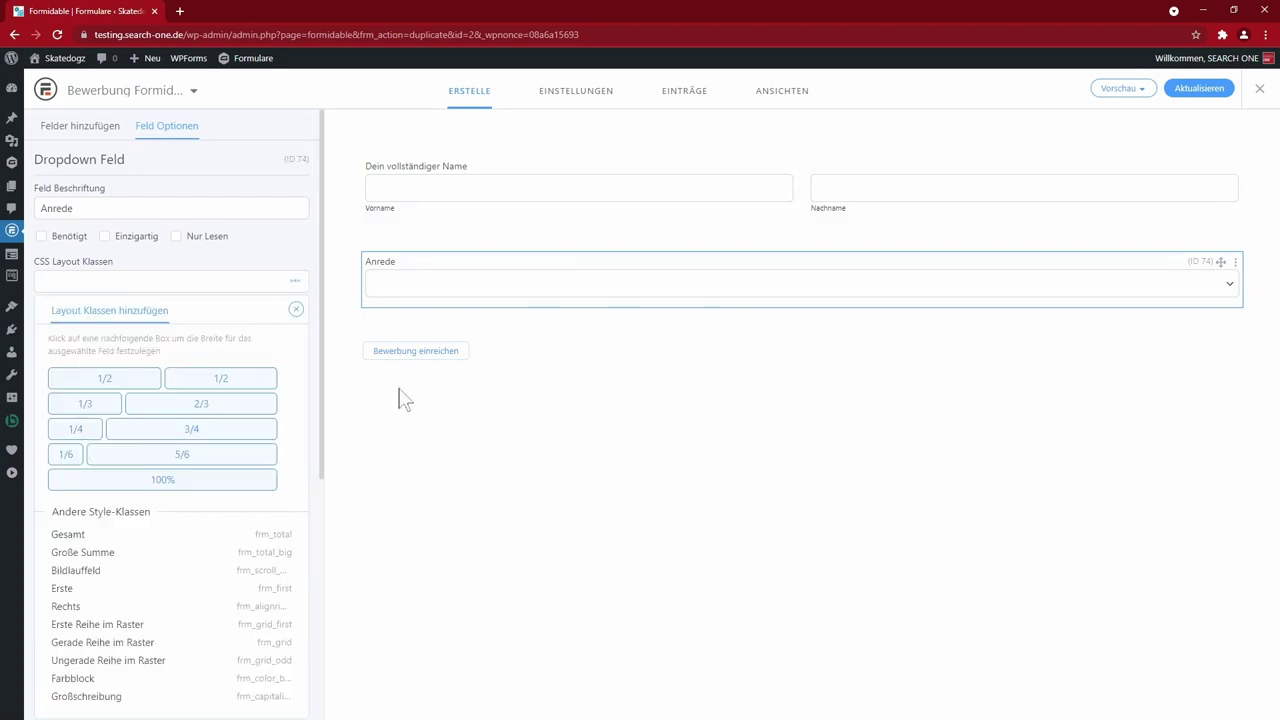
pyautogui.click(105, 378)
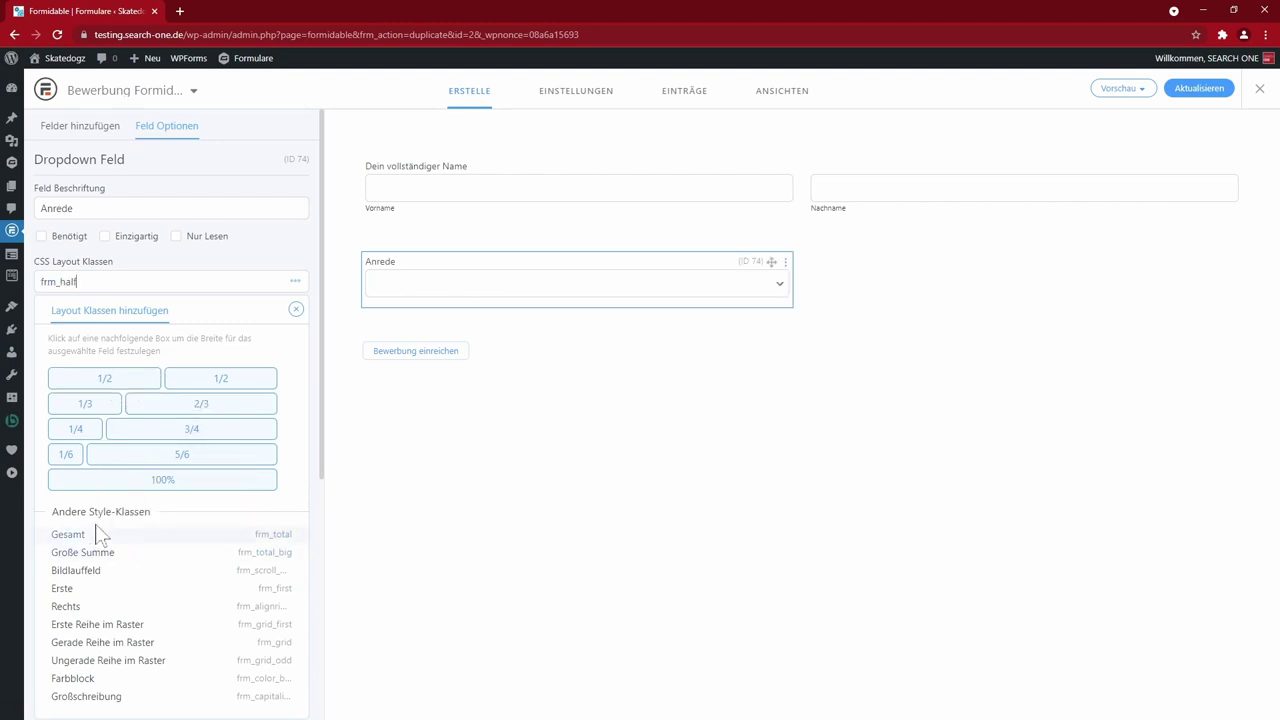
pyautogui.click(84, 403)
pyautogui.click(74, 428)
pyautogui.click(66, 455)
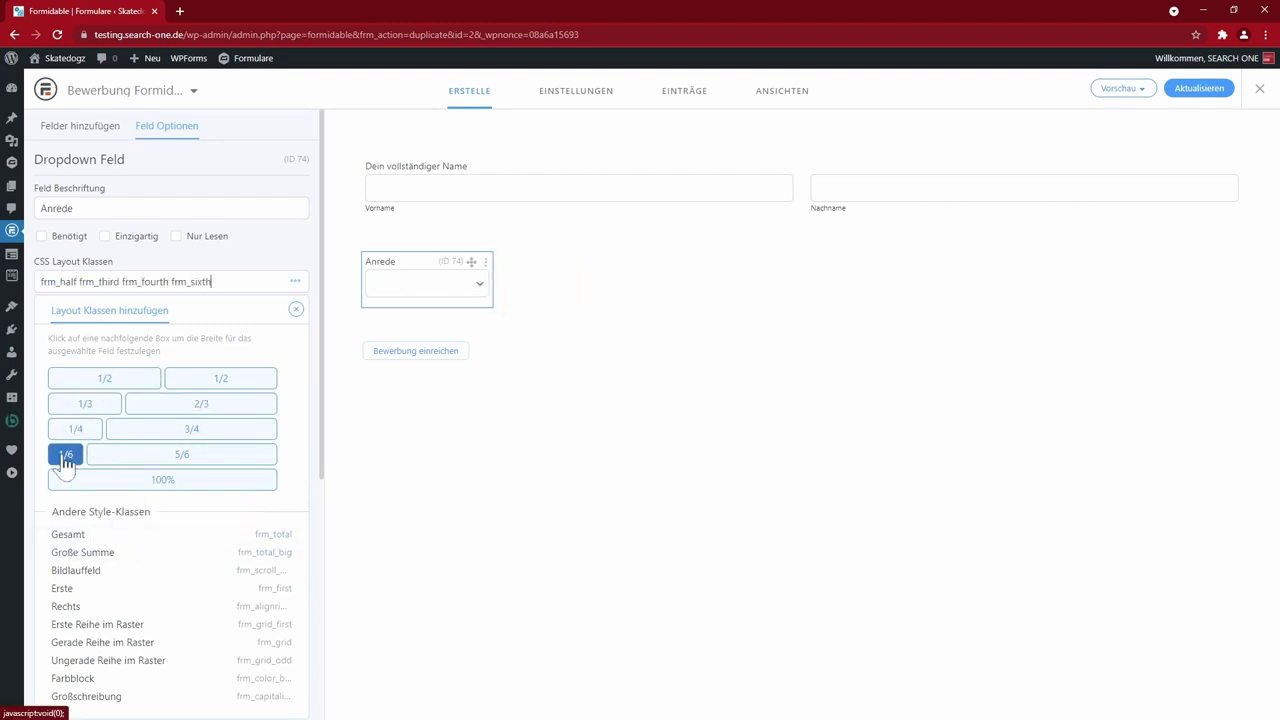
# - Move Anrede to the top of the form, into the row beside the name field
pyautogui.moveTo(471, 261); pyautogui.dragTo(468, 140)
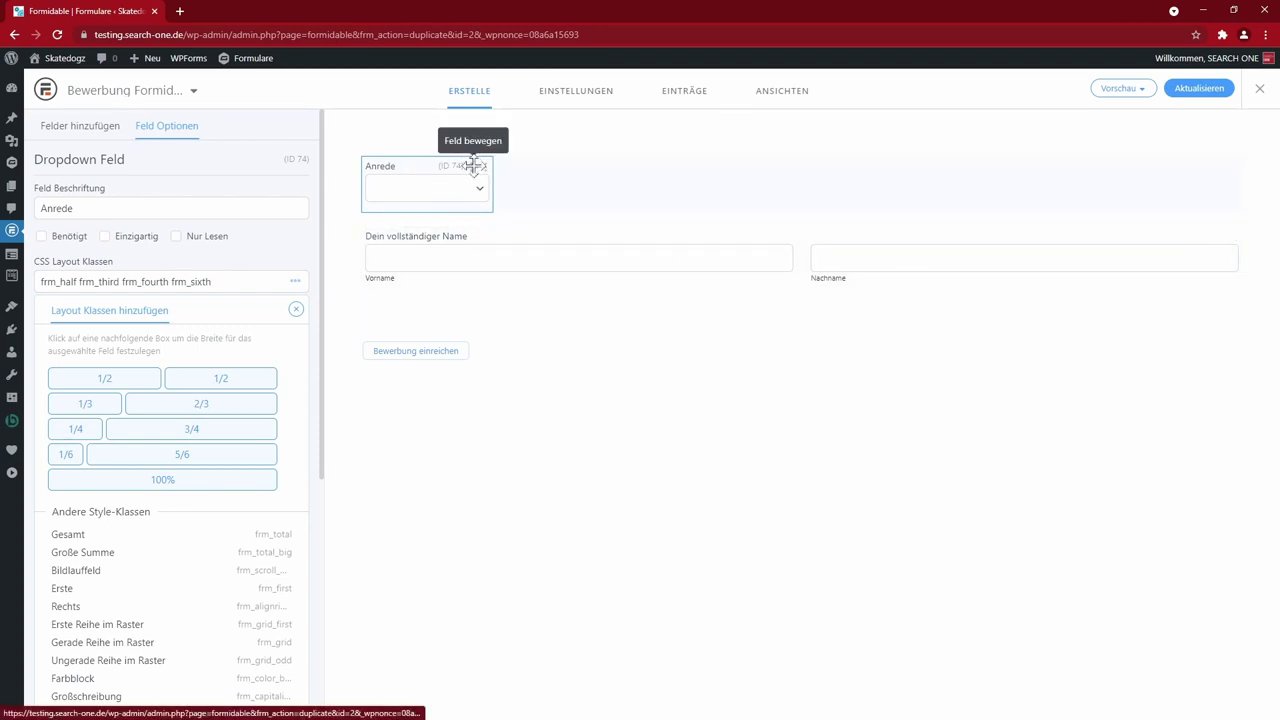
pyautogui.click(469, 165)
pyautogui.moveTo(469, 165); pyautogui.dragTo(380, 250)
pyautogui.click(1066, 200)
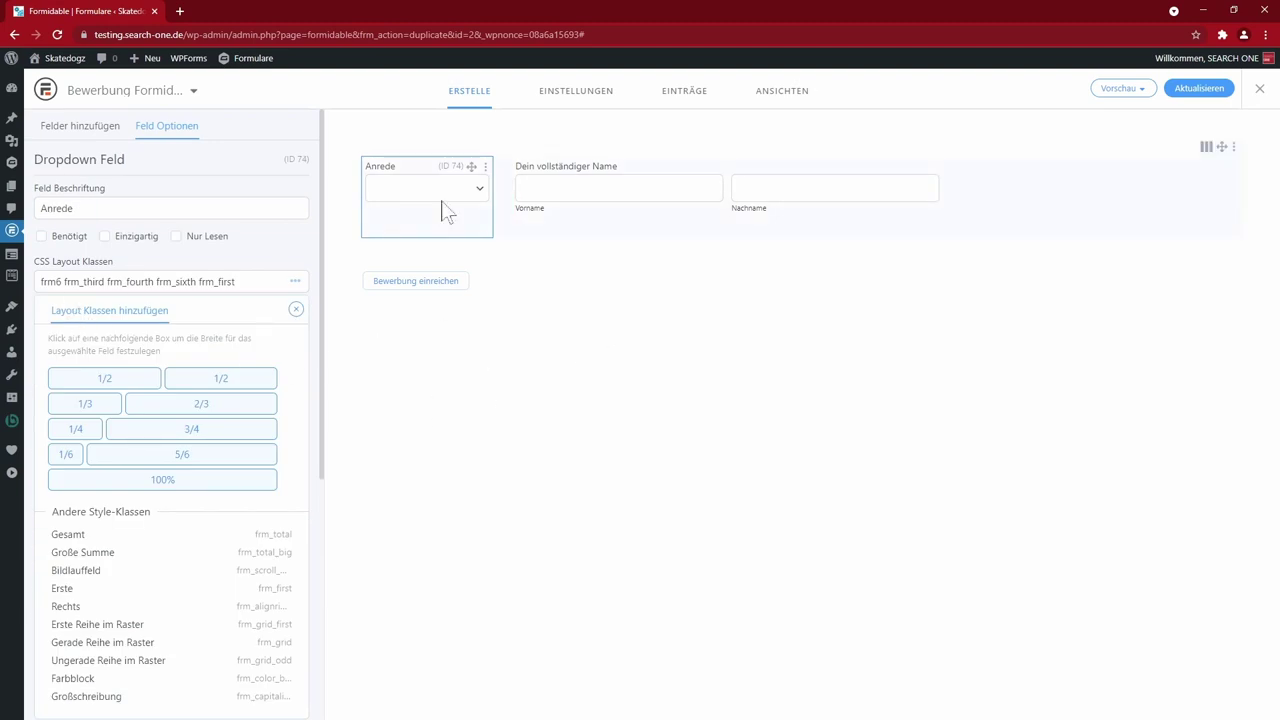
# - Trim Anrede's layout classes down to frm6 and select the full-name field
pyautogui.moveTo(236, 281); pyautogui.dragTo(66, 281)
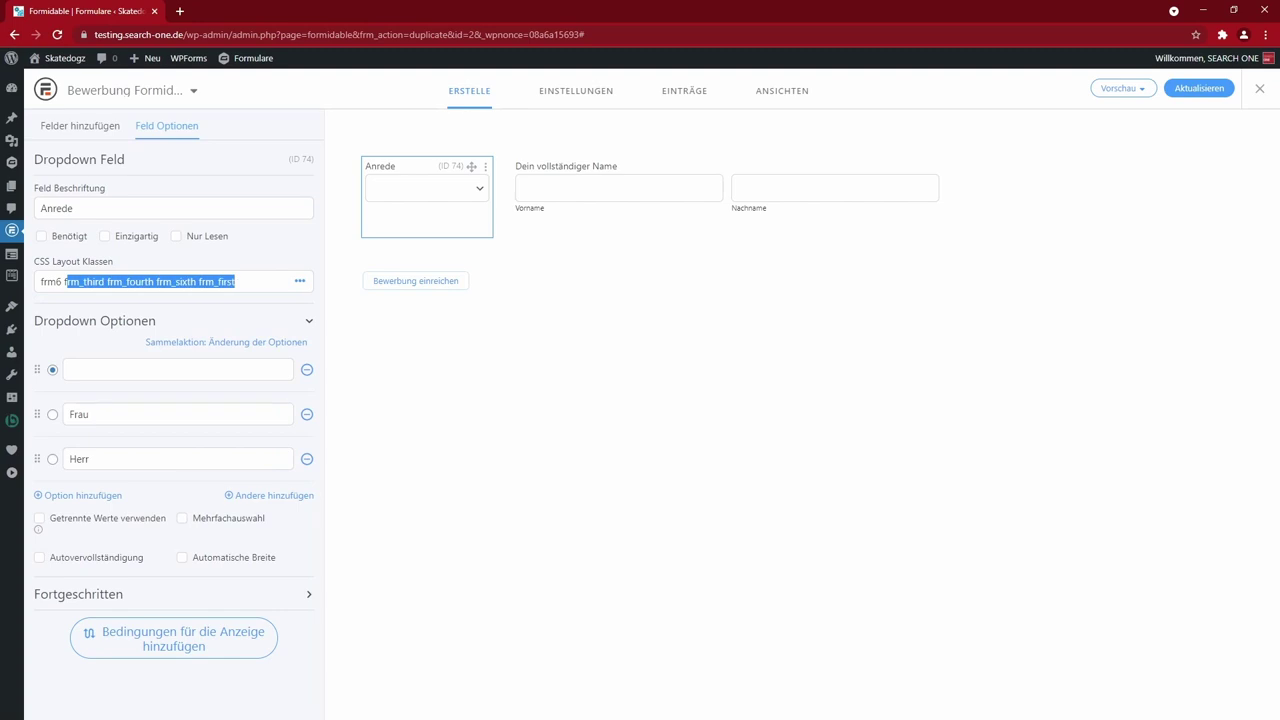
pyautogui.press('BackSpace')
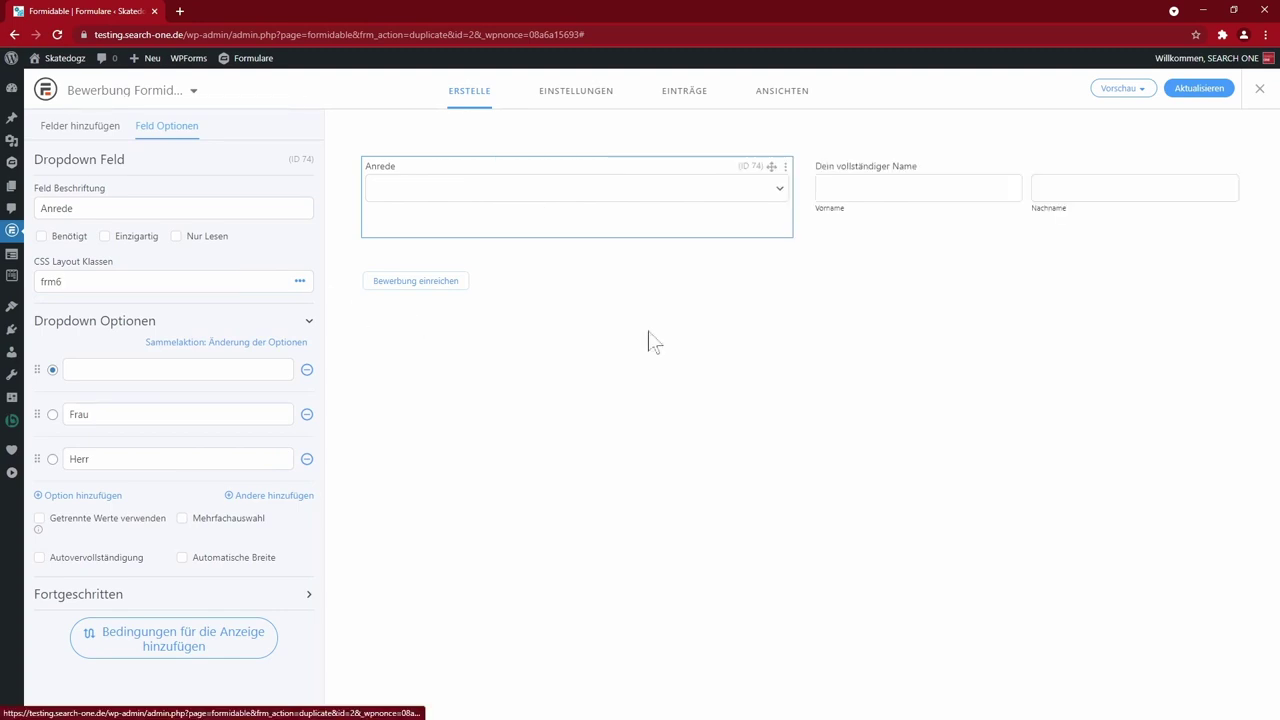
pyautogui.click(886, 185)
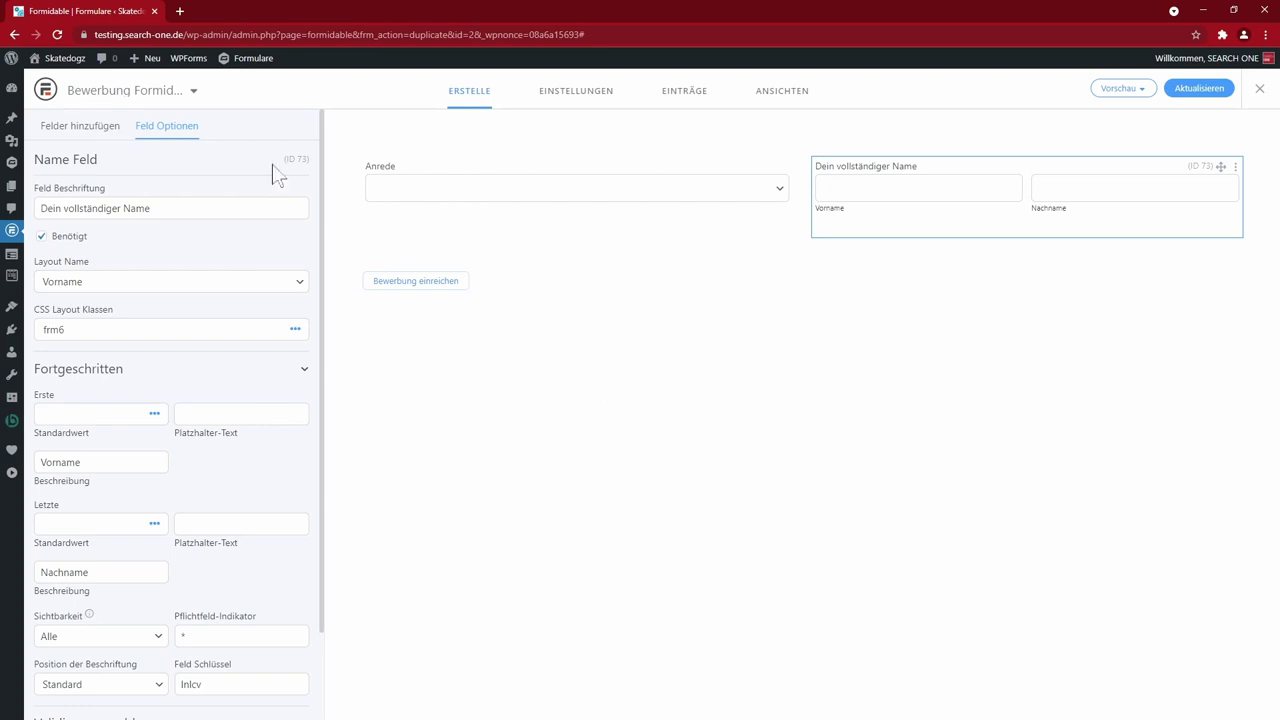
# - Add a Bereich section and move the Anrede and name fields into it
pyautogui.click(466, 554)
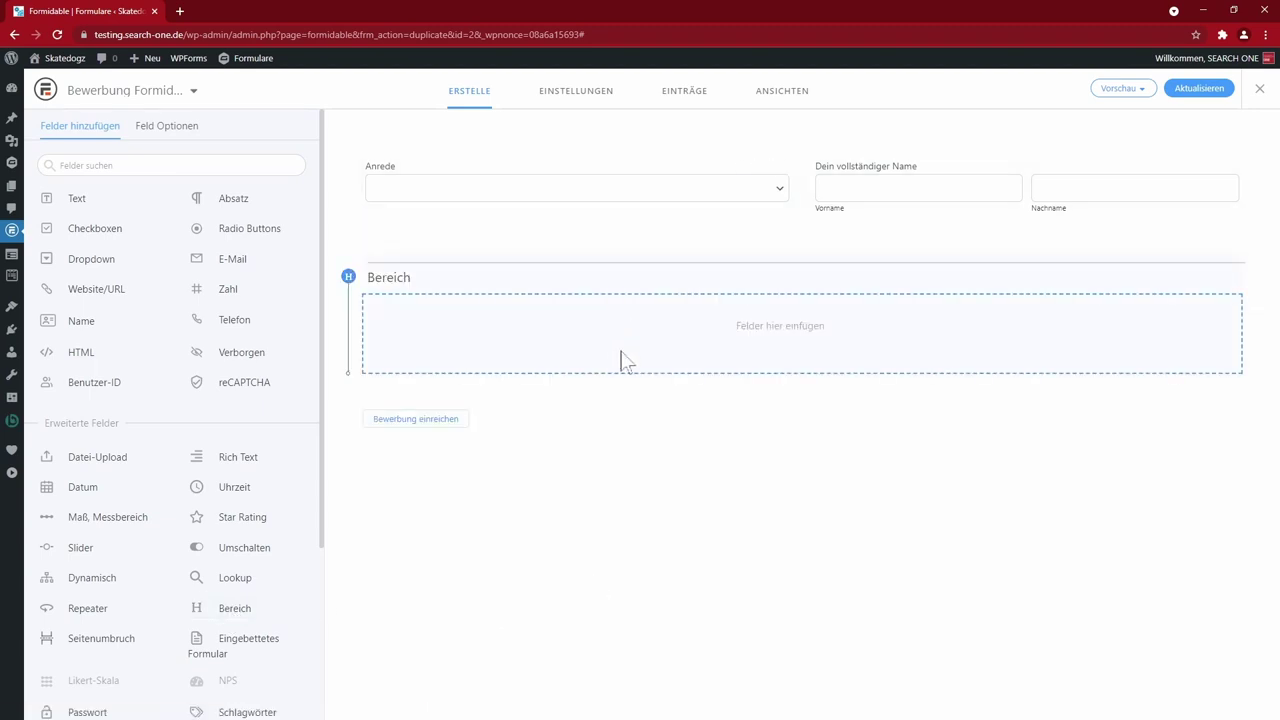
pyautogui.moveTo(770, 166); pyautogui.dragTo(690, 328)
pyautogui.moveTo(371, 171); pyautogui.dragTo(1243, 265)
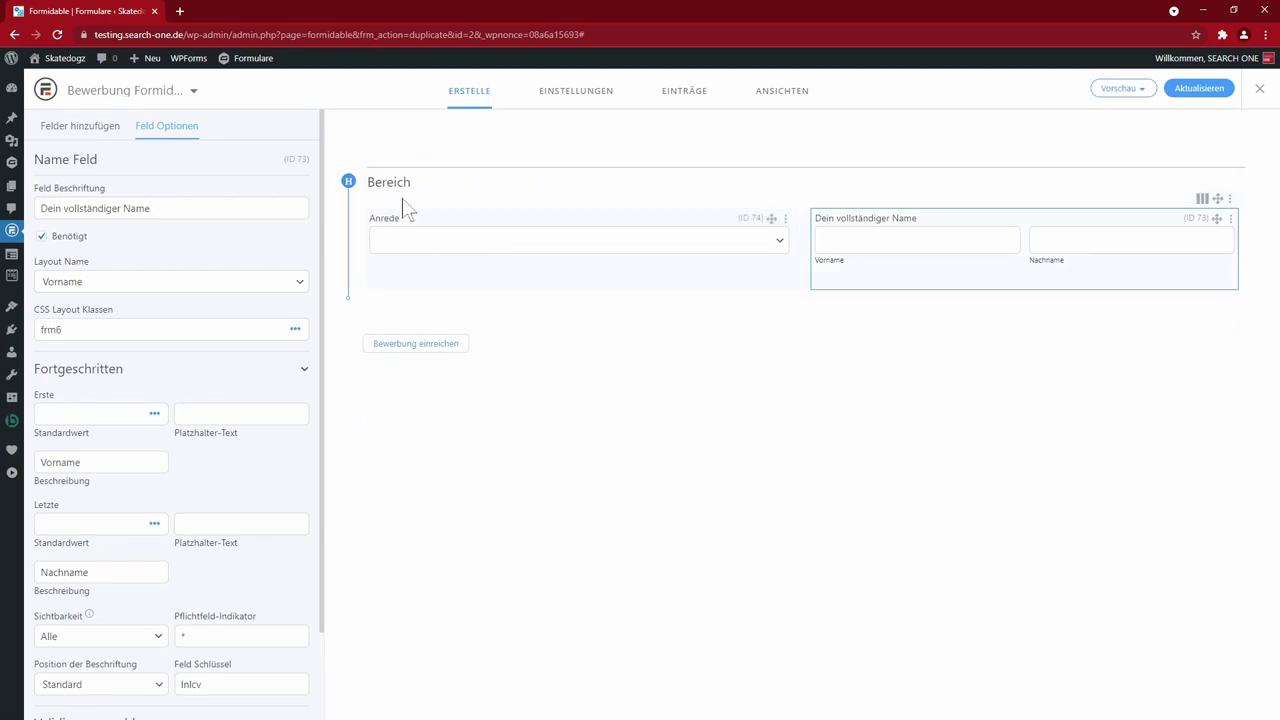
# - Rename the section 'Persönliche Infos' and give its row a narrow-left, wide-right layout
pyautogui.click(390, 186)
pyautogui.doubleClick(57, 208)
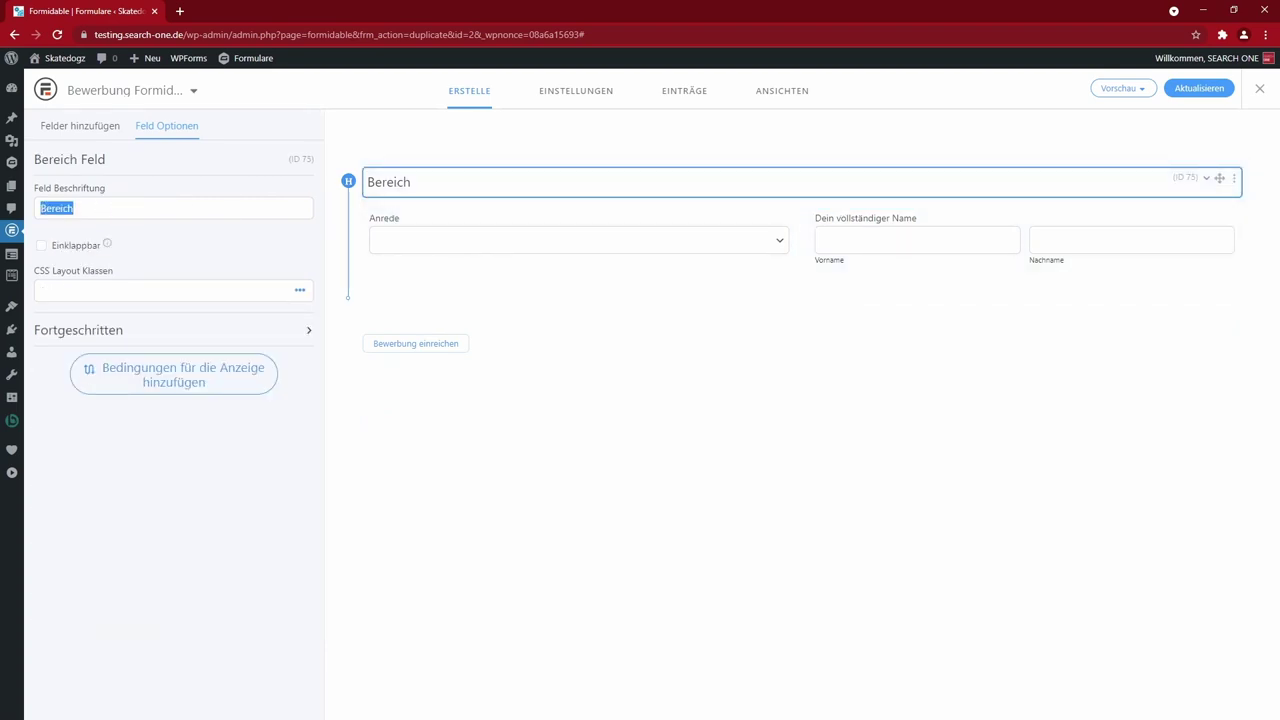
pyautogui.write('Persönliche Infos')
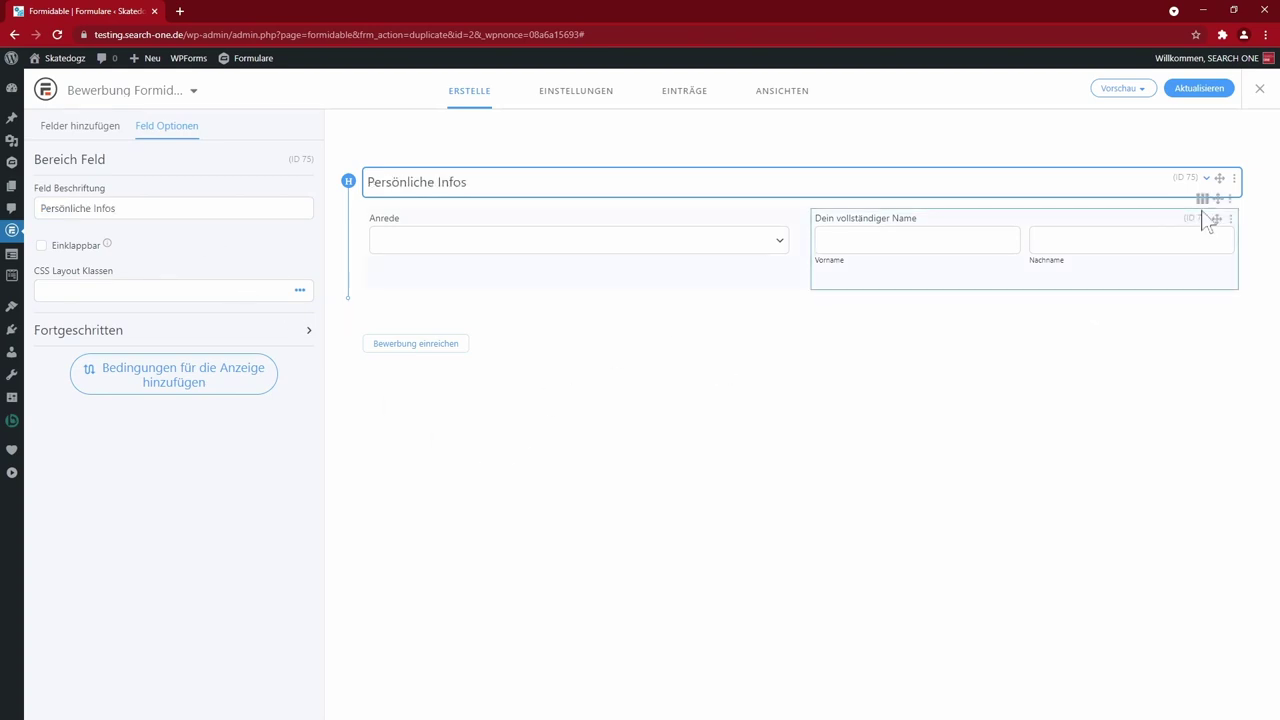
pyautogui.click(1203, 200)
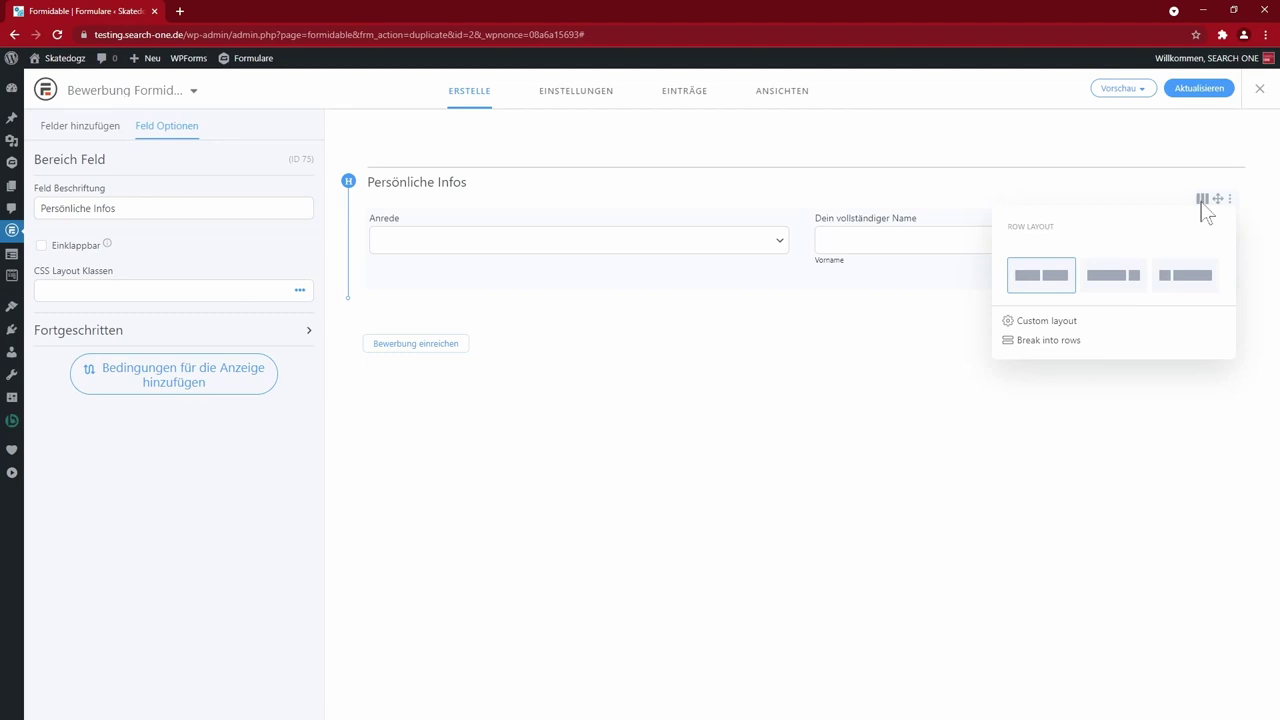
pyautogui.click(1181, 283)
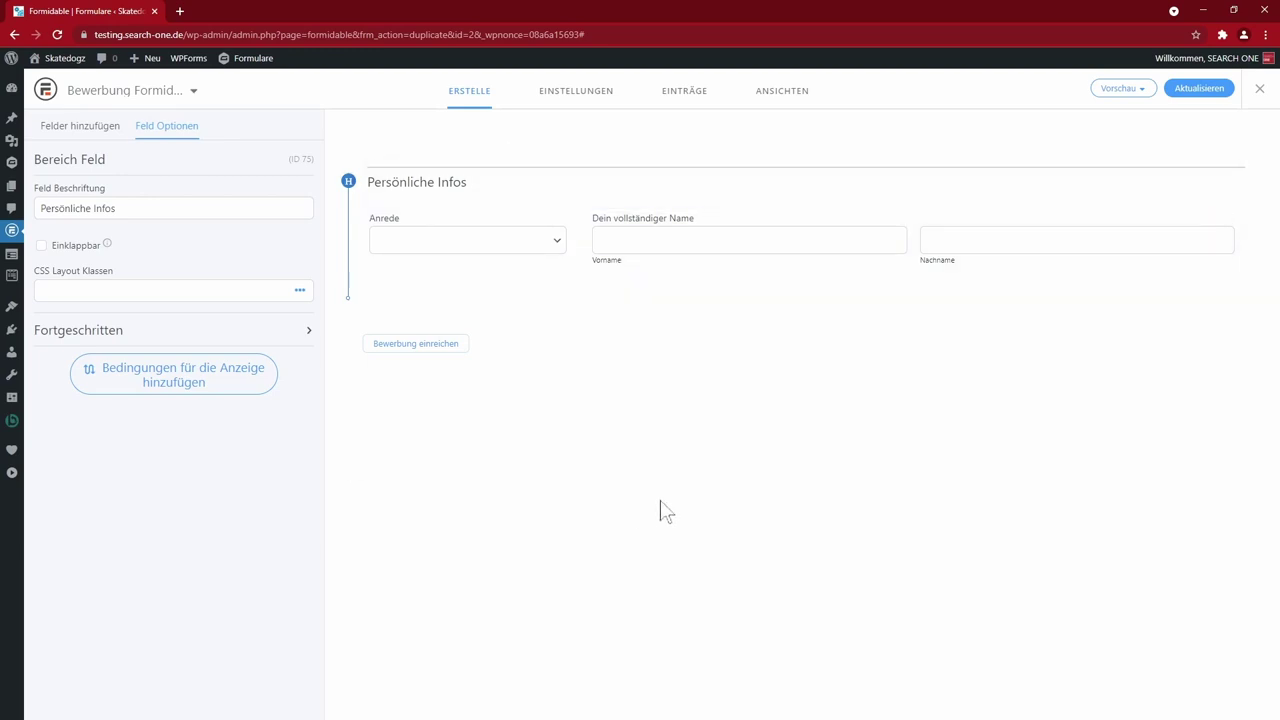
pyautogui.click(53, 129)
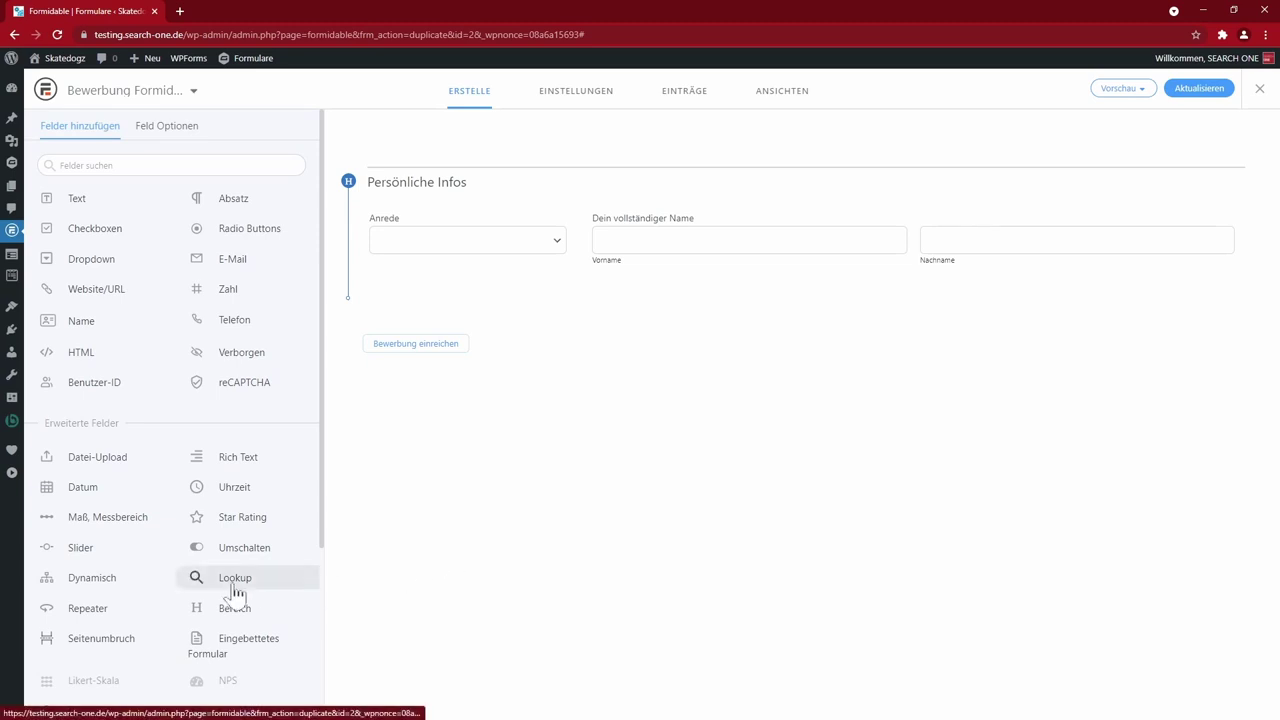
# - Insert a page break after the Persönliche Infos section and save the form with Aktualisieren
pyautogui.click(108, 645)
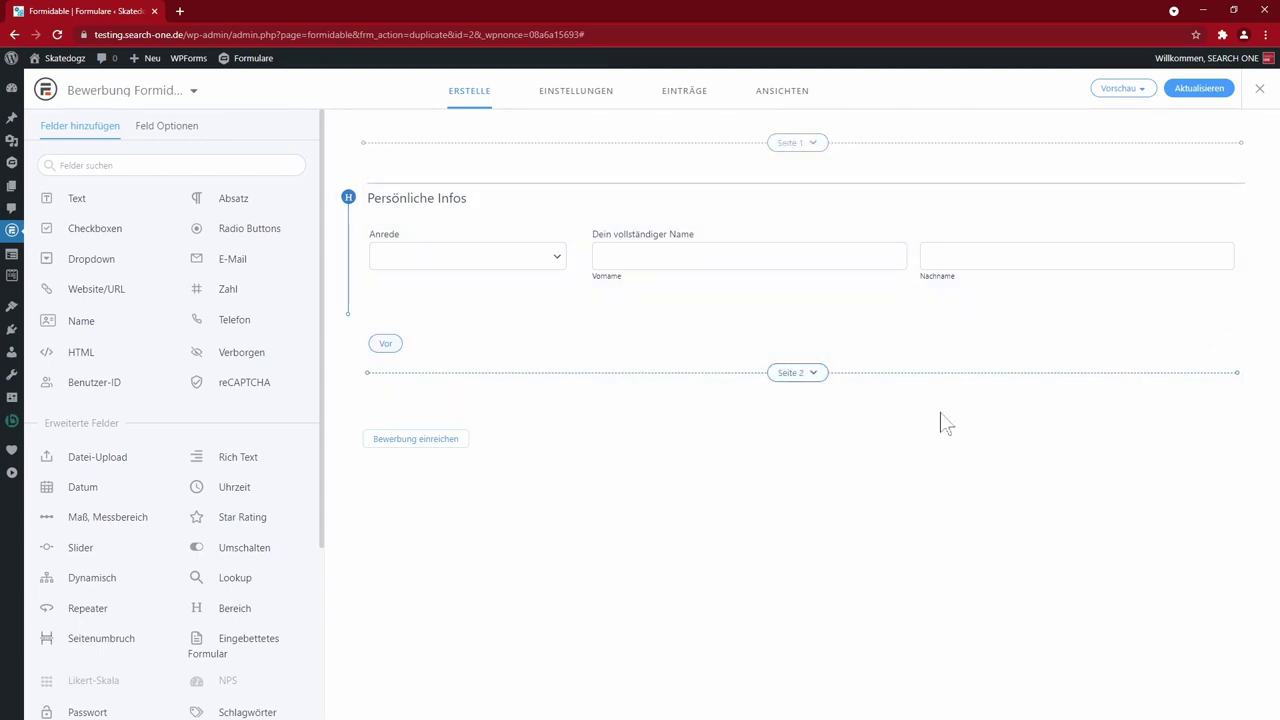
pyautogui.click(1198, 88)
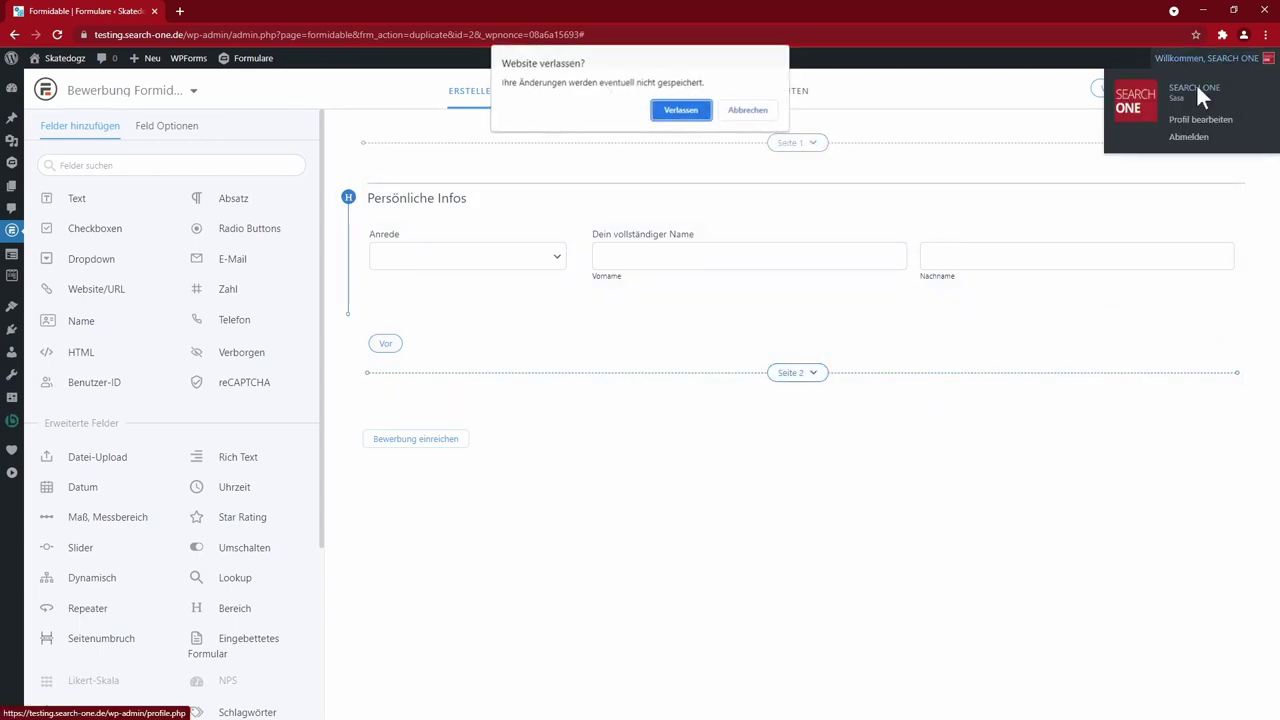
pyautogui.click(748, 112)
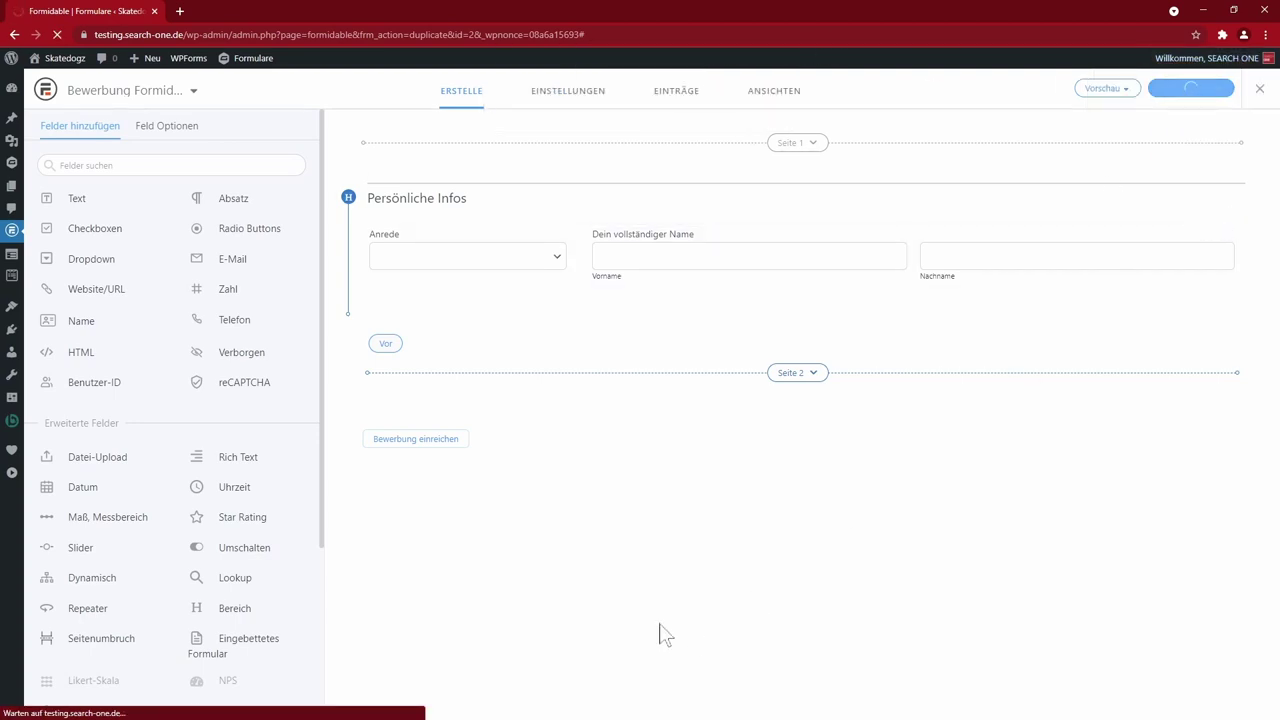
pyautogui.click(1130, 90)
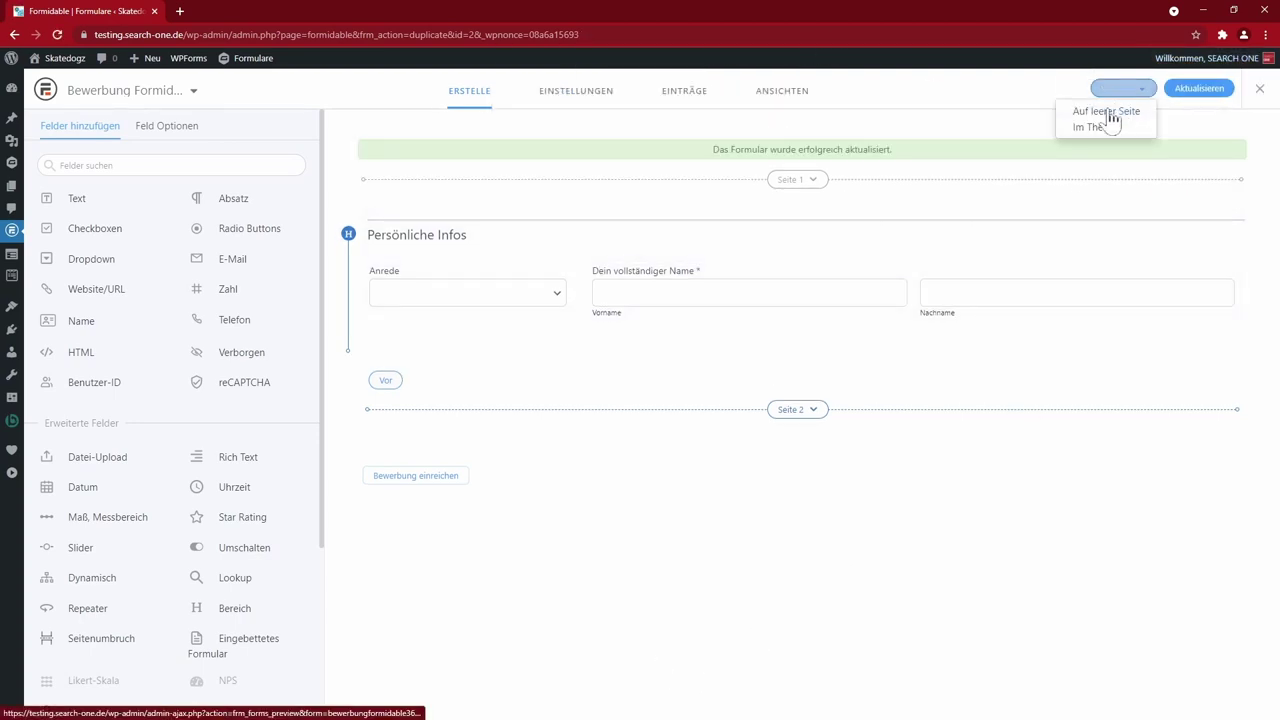
pyautogui.click(1106, 114)
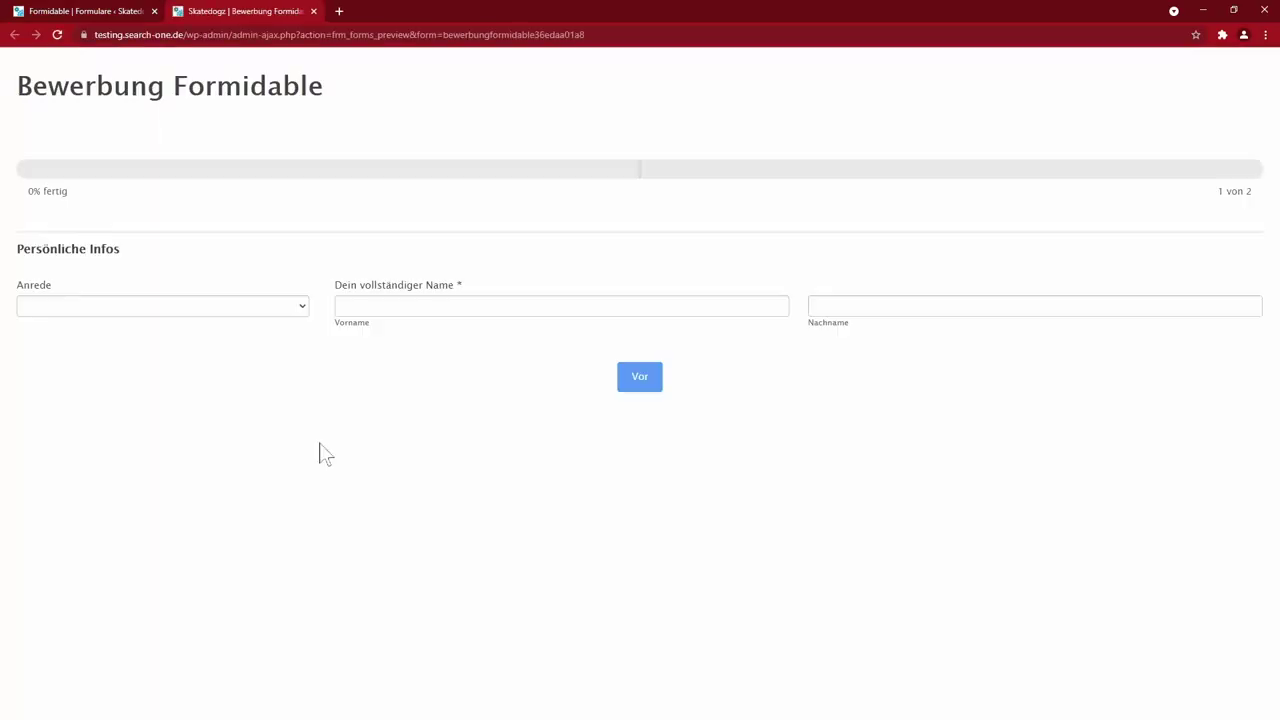
pyautogui.click(300, 306)
pyautogui.click(194, 349)
pyautogui.press('Tab')
pyautogui.click(640, 378)
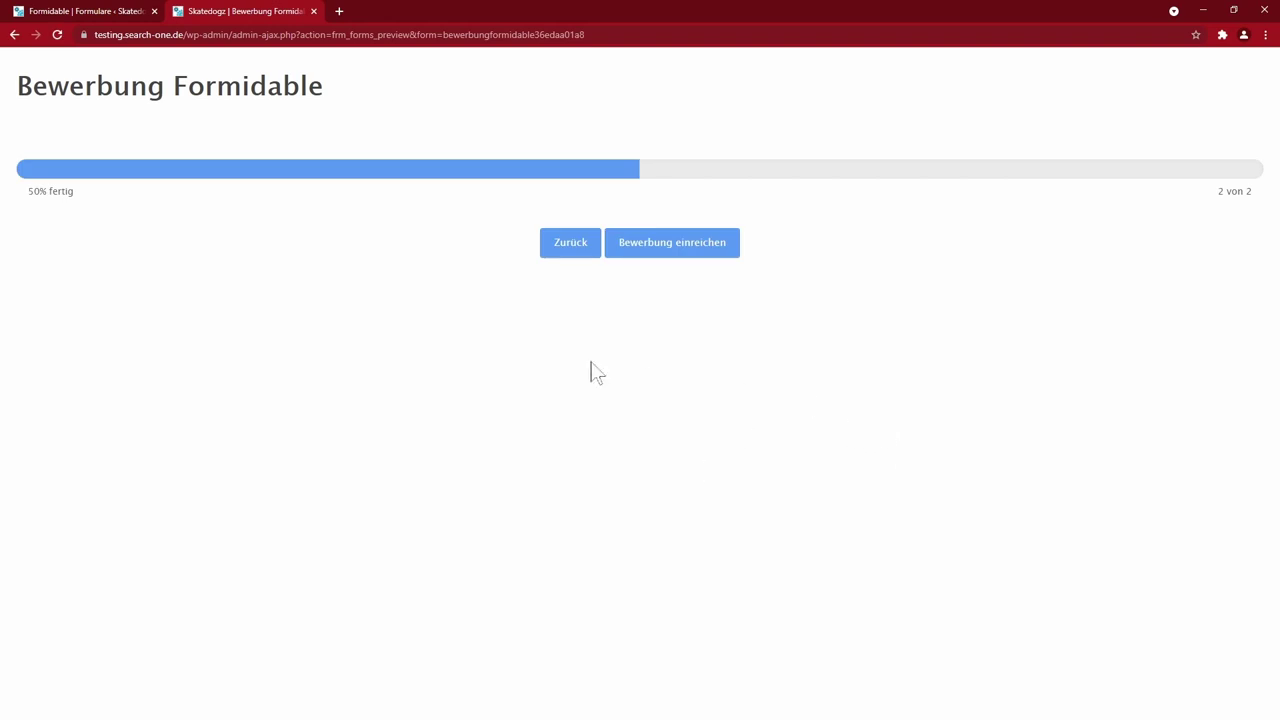
pyautogui.click(313, 11)
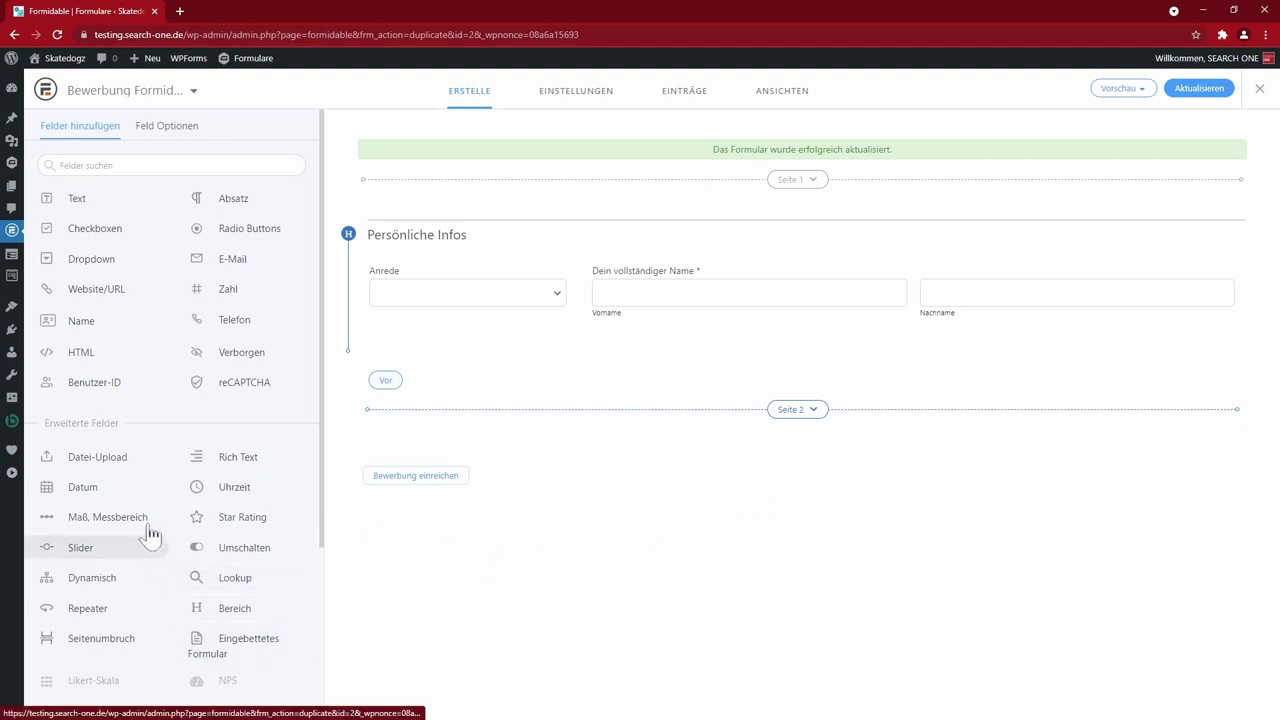
# - Add E-Mail and Telefon fields and a new Bereich section to page 2
pyautogui.click(237, 260)
pyautogui.click(243, 324)
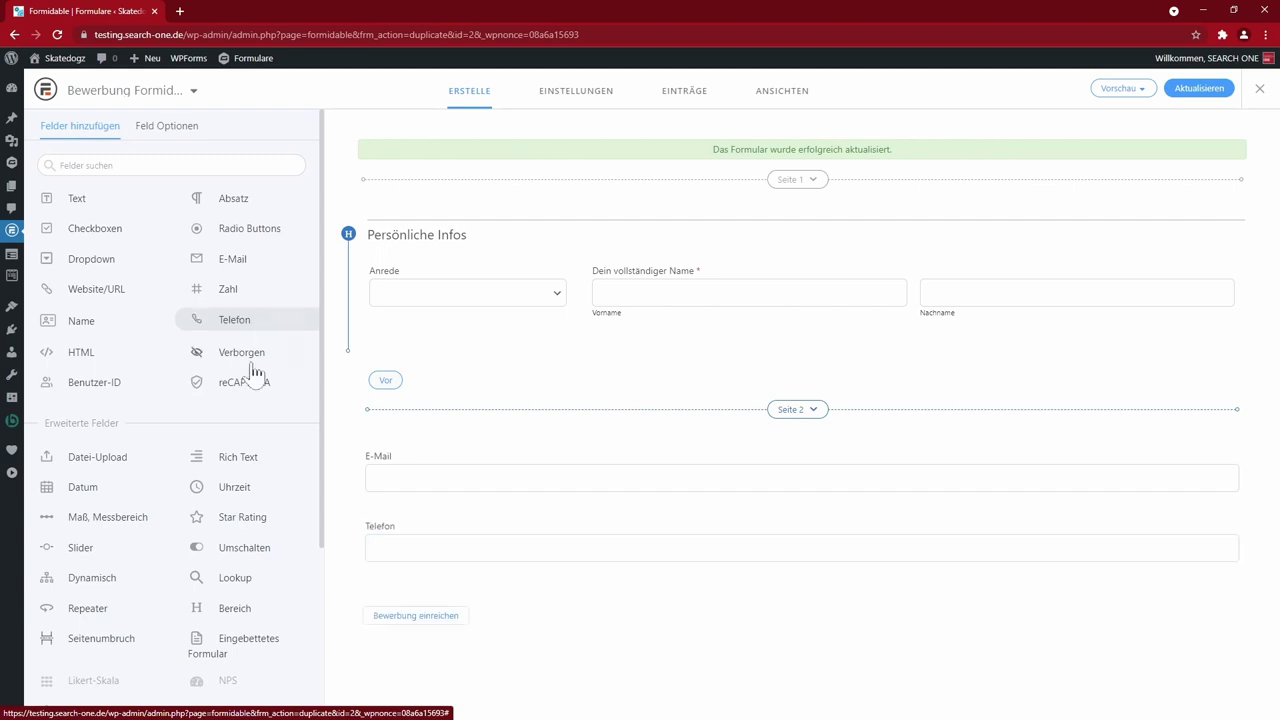
pyautogui.click(222, 612)
# - Place E-Mail and Telefon side by side in one row inside the Bereich section, then choose custom column widths
pyautogui.moveTo(1214, 523); pyautogui.dragTo(1194, 677)
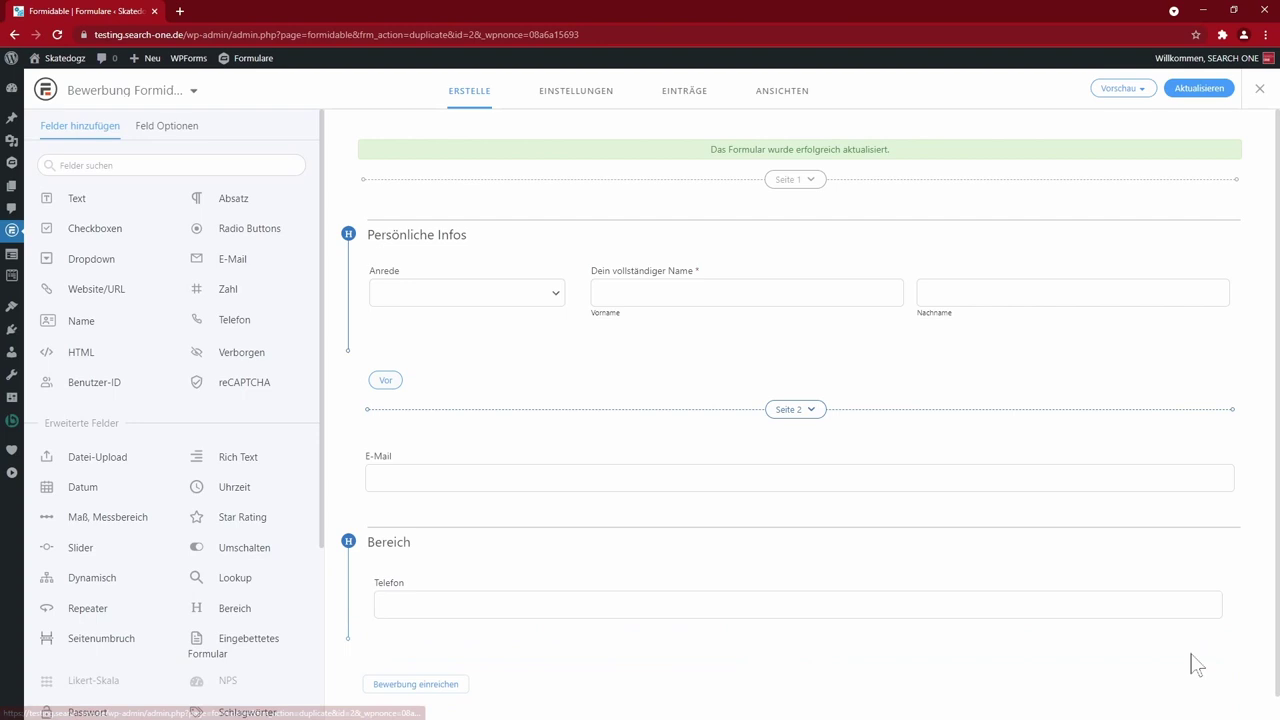
pyautogui.moveTo(1214, 453); pyautogui.dragTo(486, 515)
pyautogui.moveTo(1000, 530); pyautogui.dragTo(1000, 520)
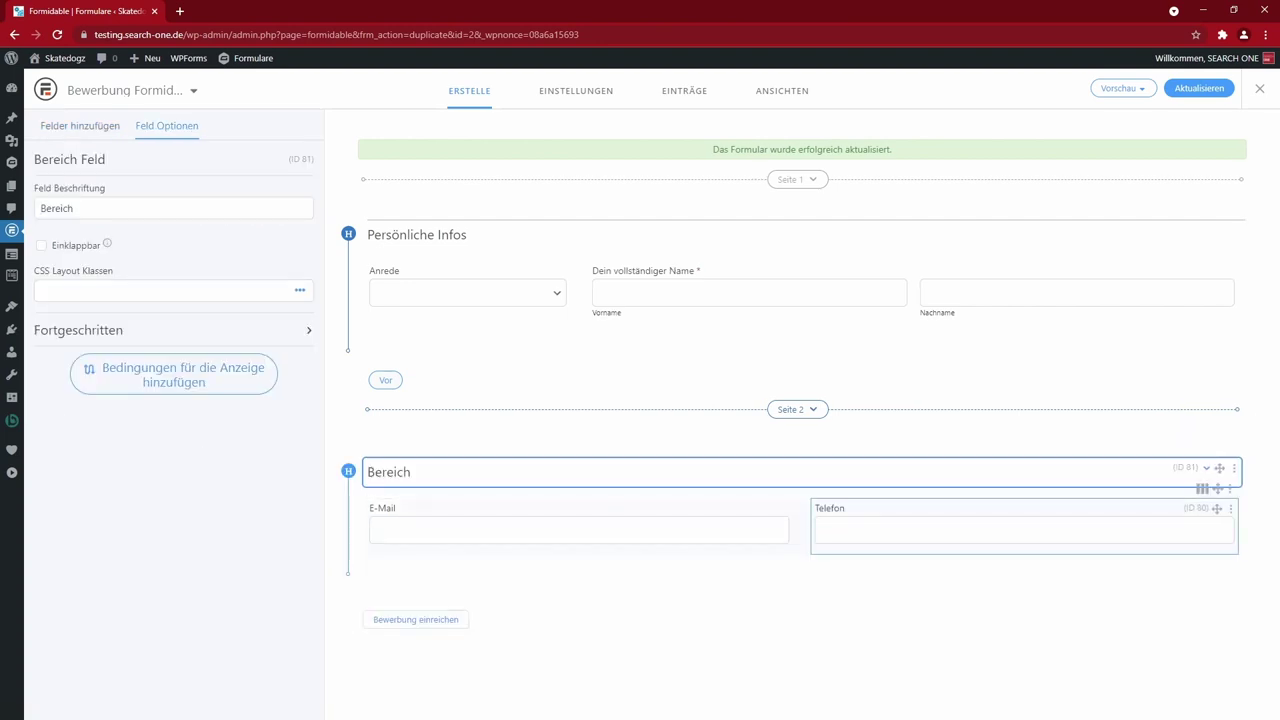
pyautogui.click(1201, 489)
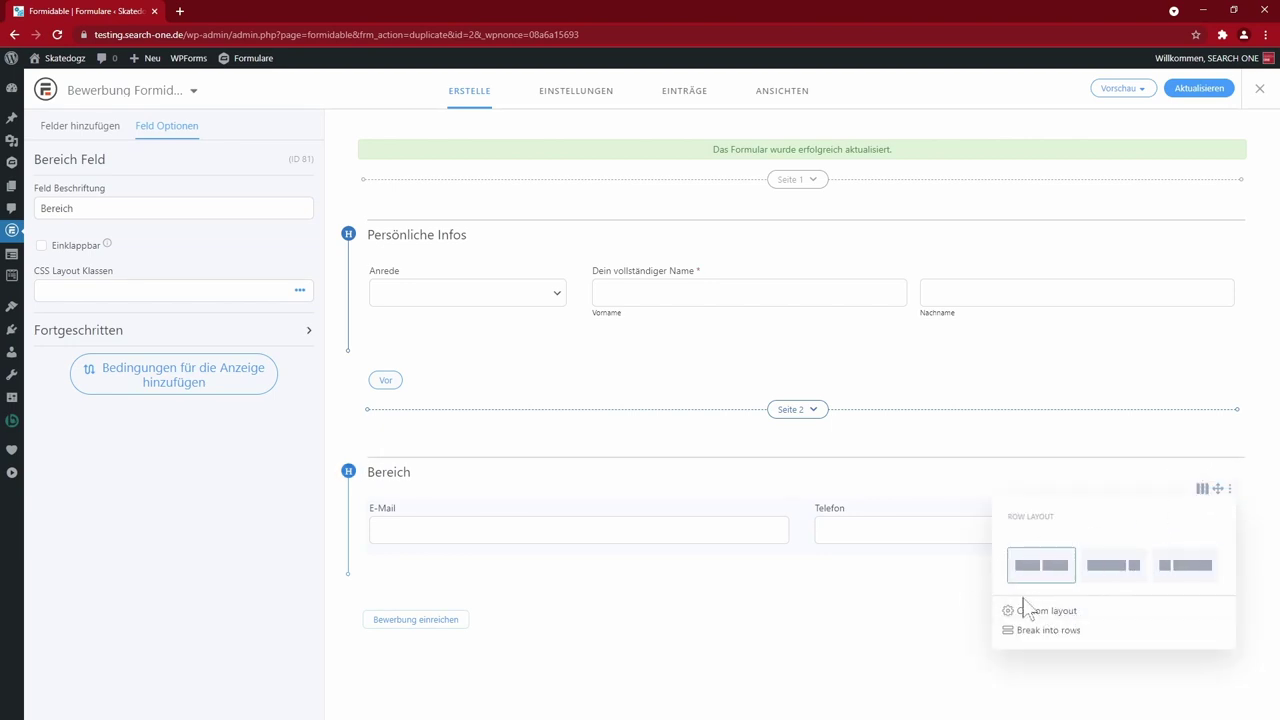
pyautogui.click(1054, 612)
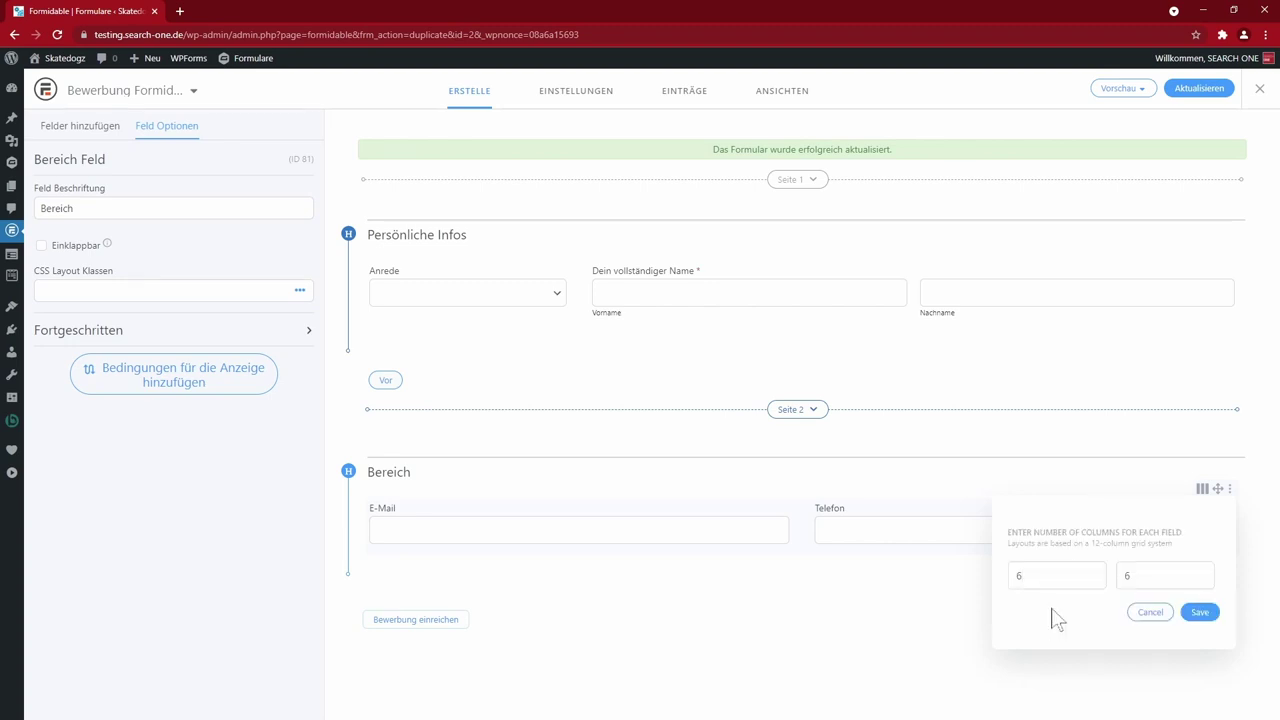
# - Drop the custom widths and row split, putting Telefon back beside E-Mail in the Kontaktdaten section
pyautogui.click(1150, 612)
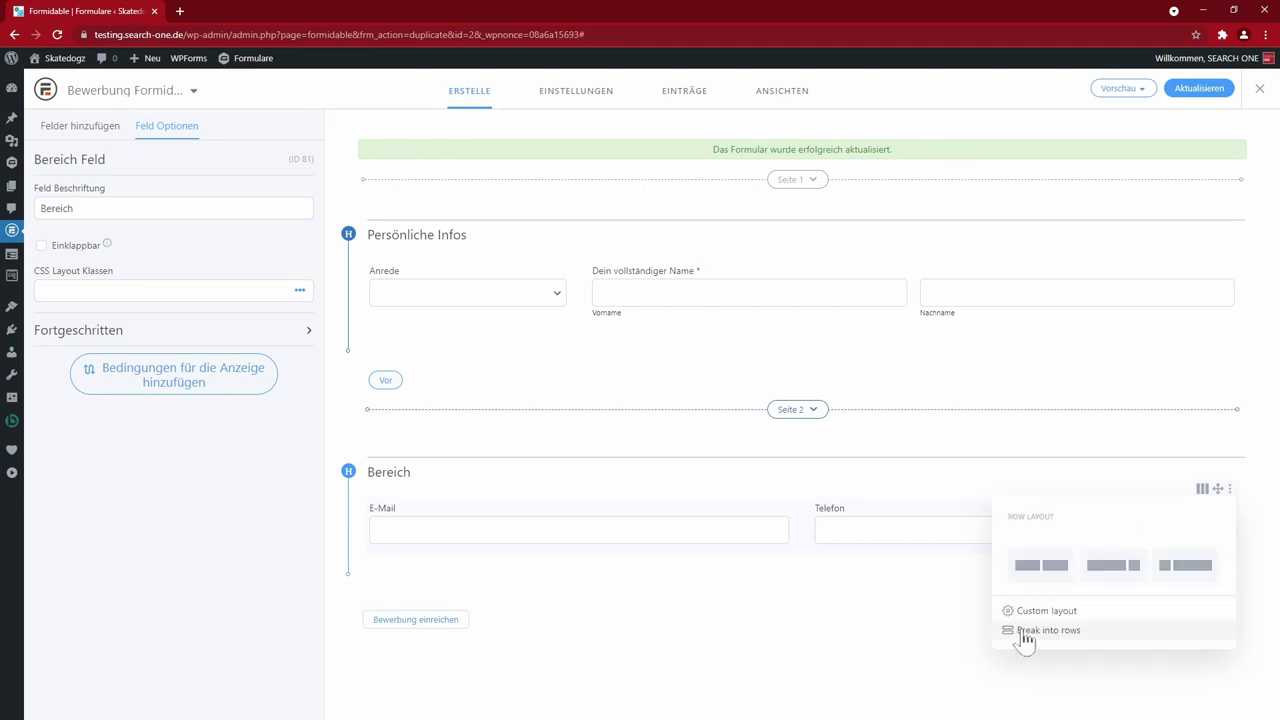
pyautogui.click(1035, 630)
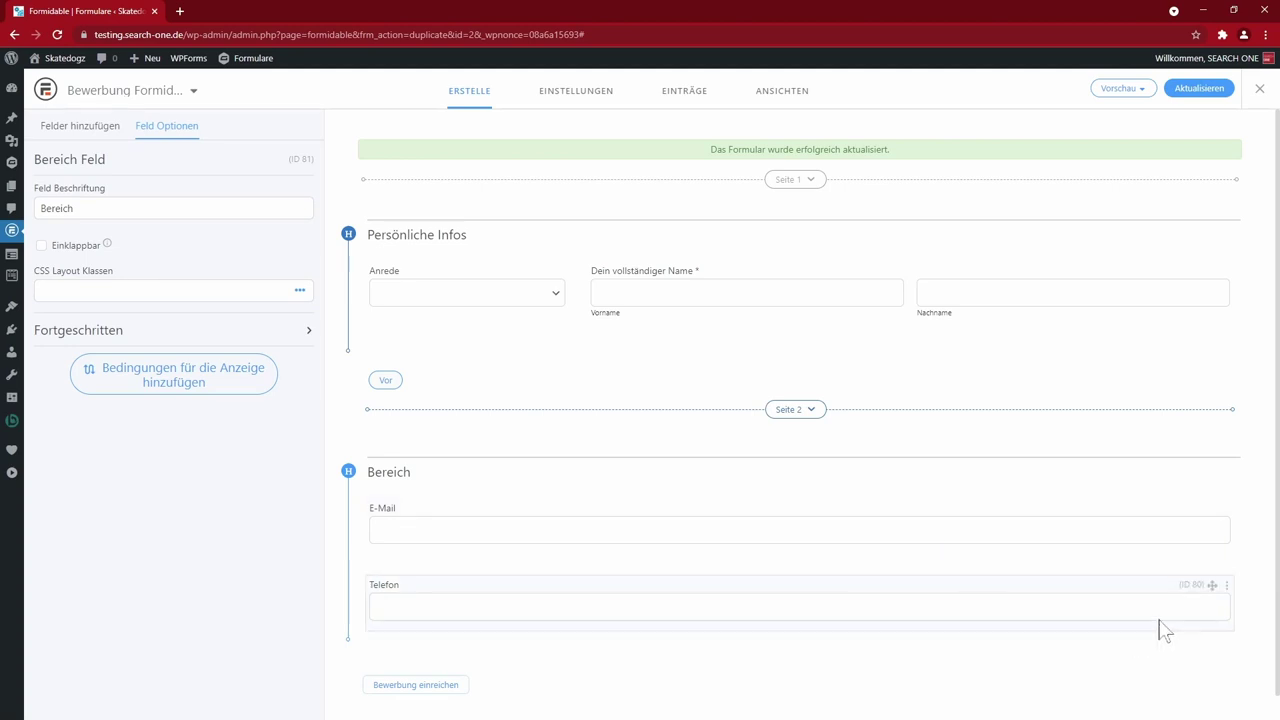
pyautogui.moveTo(1211, 582); pyautogui.dragTo(1212, 512)
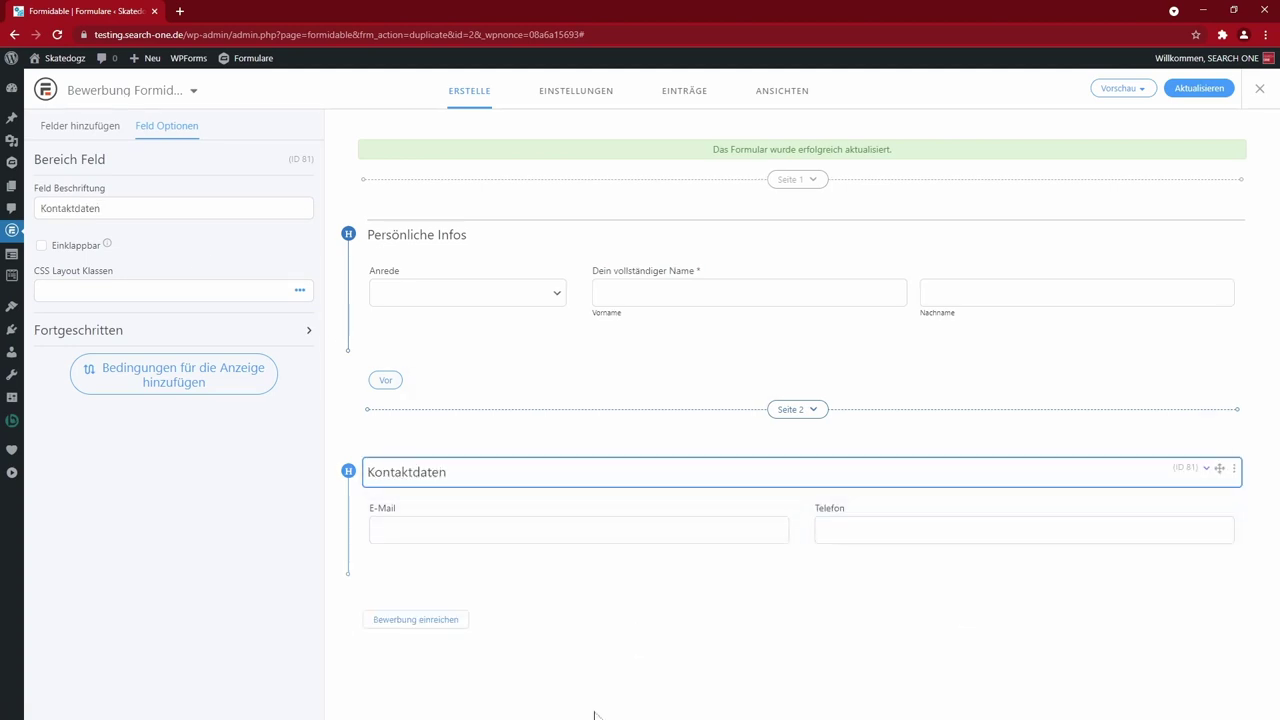
pyautogui.click(95, 138)
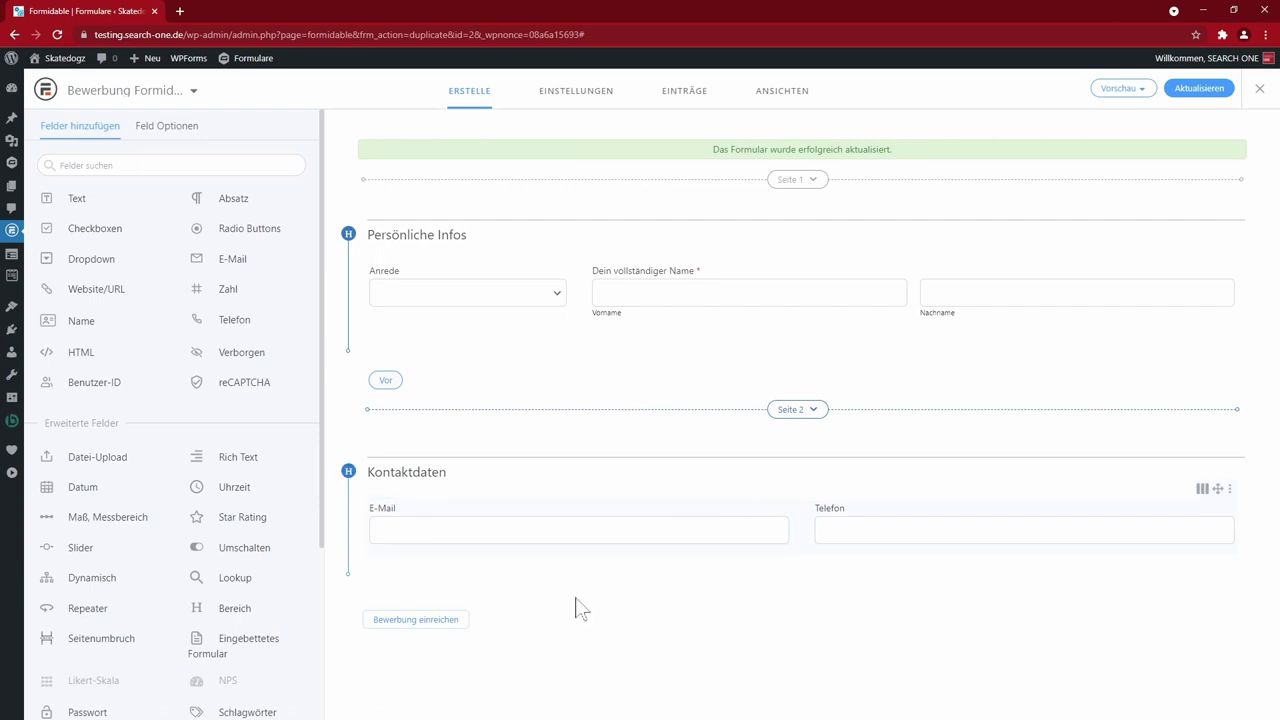
# - Add a Slider field with a 5–40 range below Kontaktdaten and wrap it in a new Bereich section
pyautogui.moveTo(580, 608); pyautogui.dragTo(493, 612)
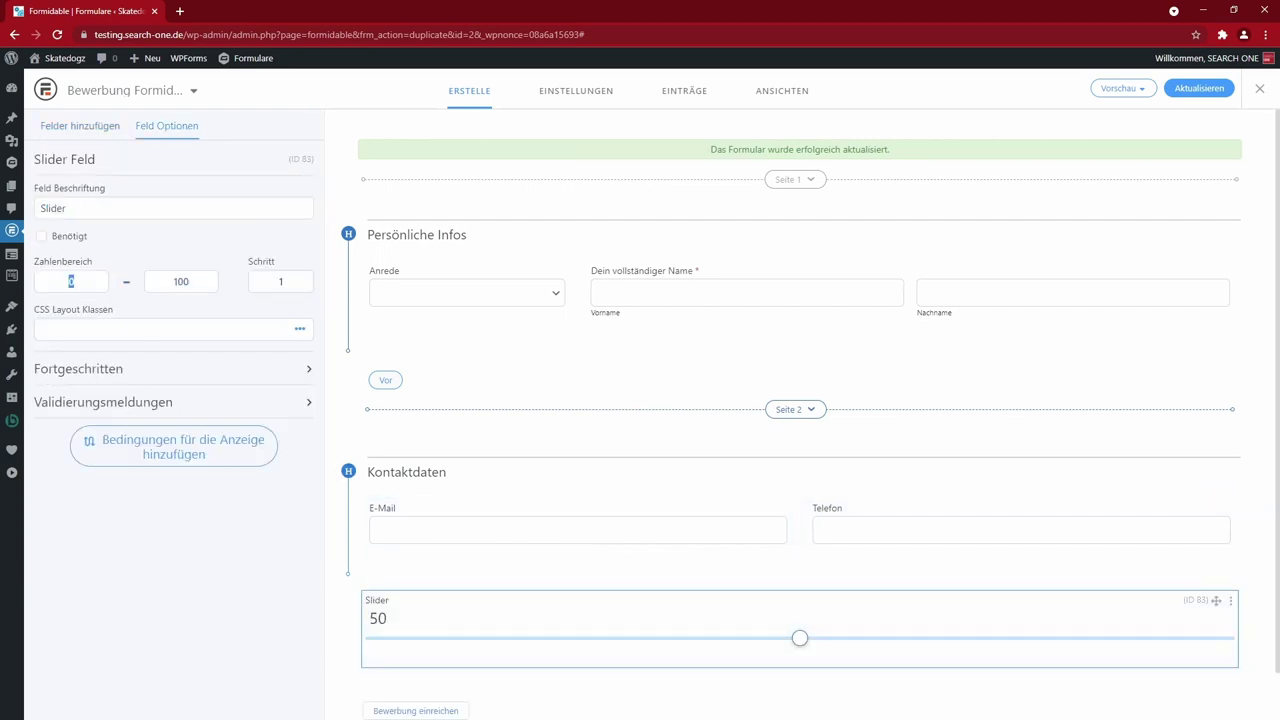
pyautogui.press('Tab')
pyautogui.write('40')
pyautogui.press('Tab')
pyautogui.press('Tab')
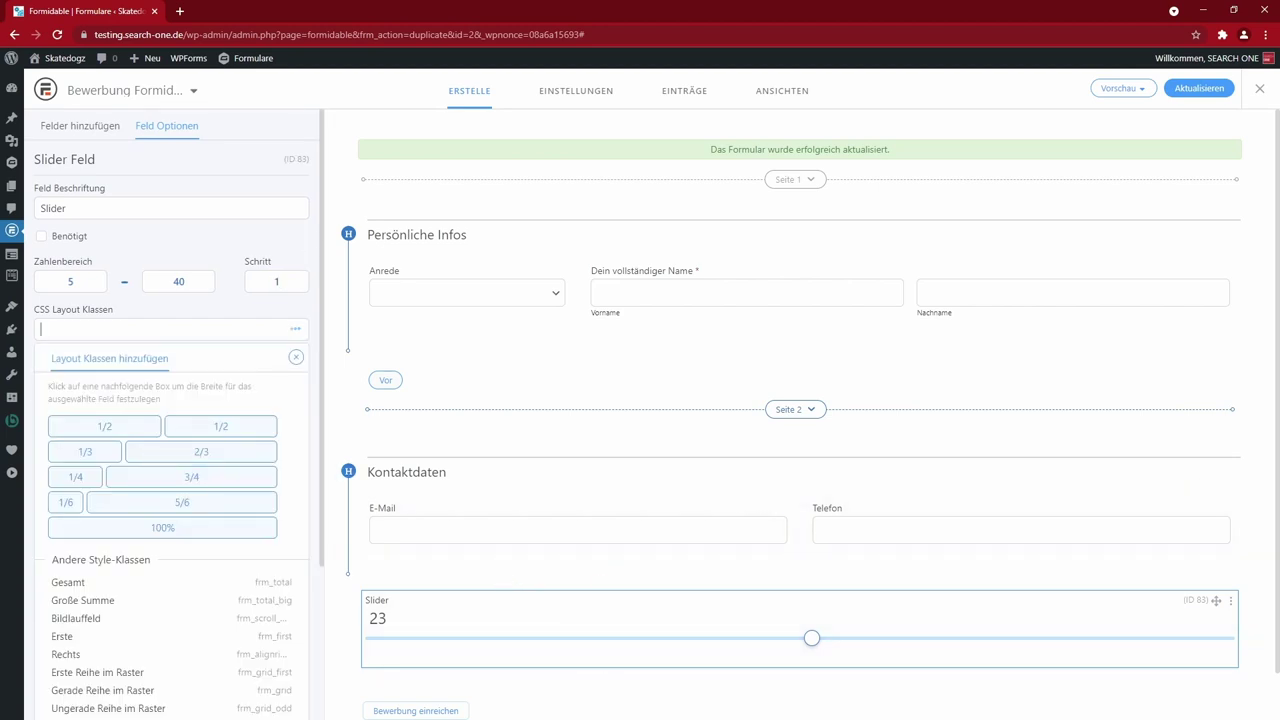
pyautogui.click(100, 127)
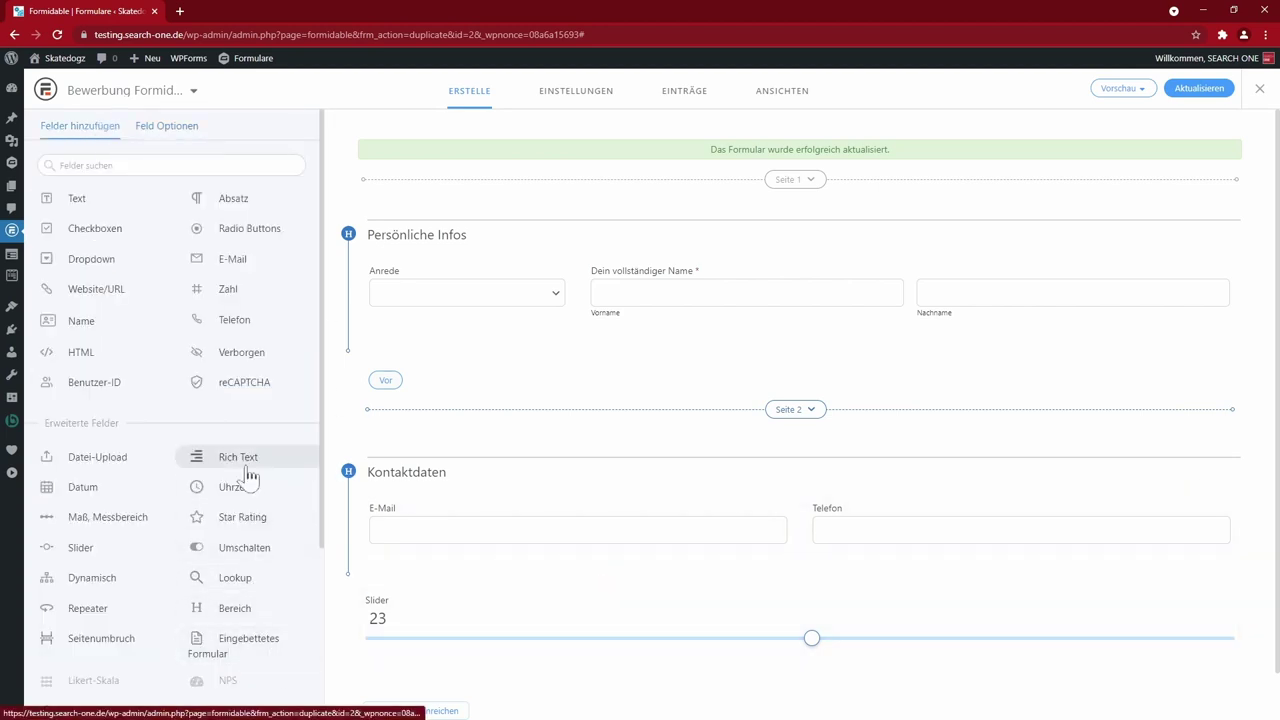
pyautogui.moveTo(634, 667); pyautogui.dragTo(1200, 546)
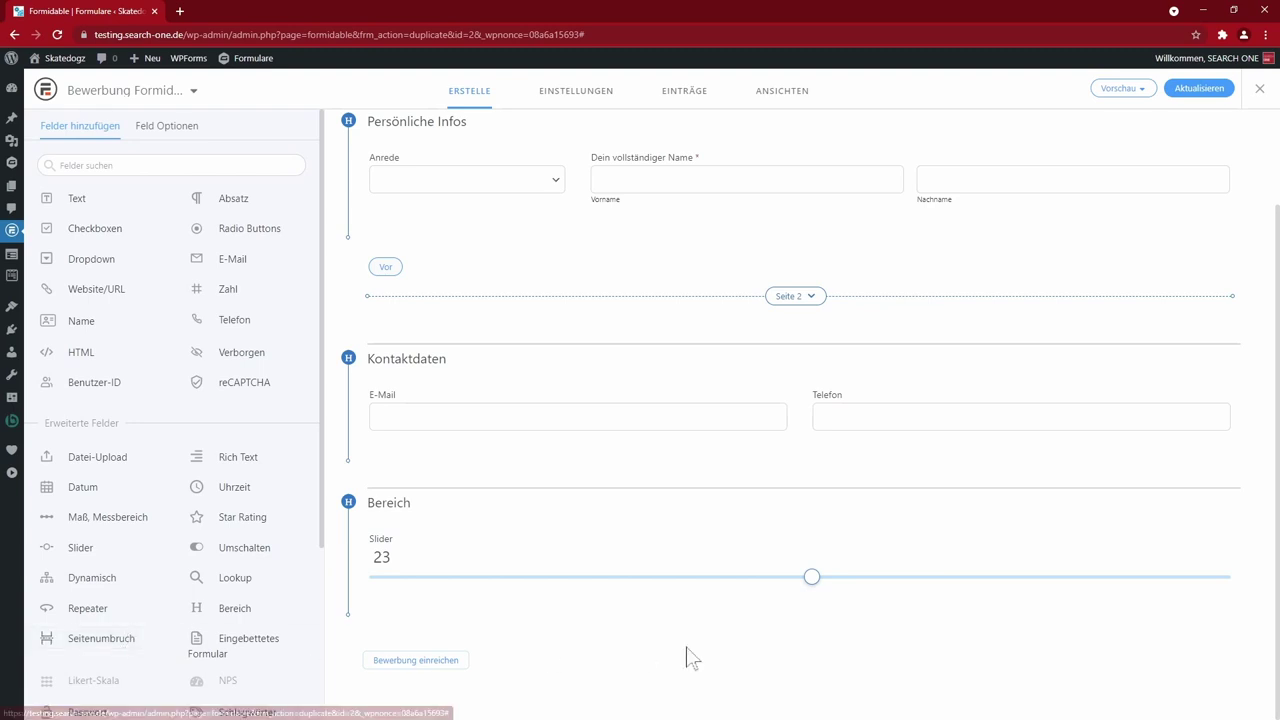
# - Insert a Seite 3 page break above the slider's section and retitle that section Erfahrung
pyautogui.moveTo(690, 657); pyautogui.dragTo(690, 657)
pyautogui.moveTo(1216, 564); pyautogui.dragTo(1206, 405)
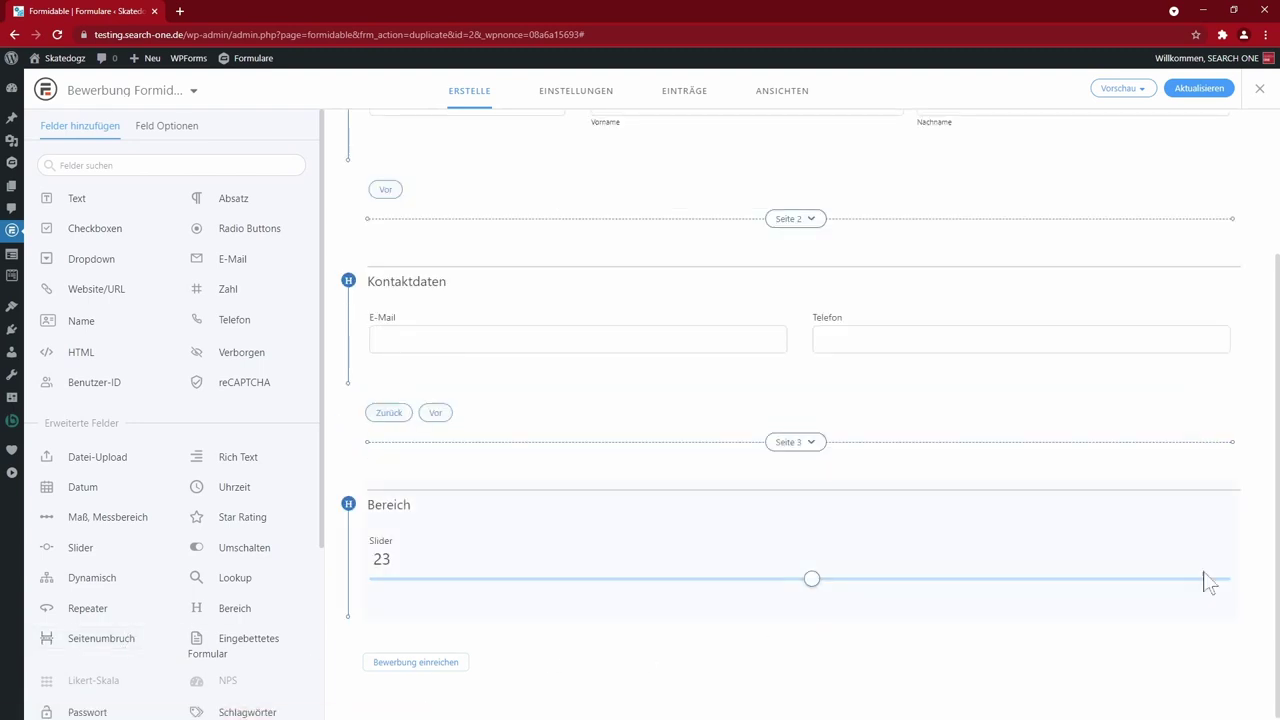
pyautogui.click(560, 503)
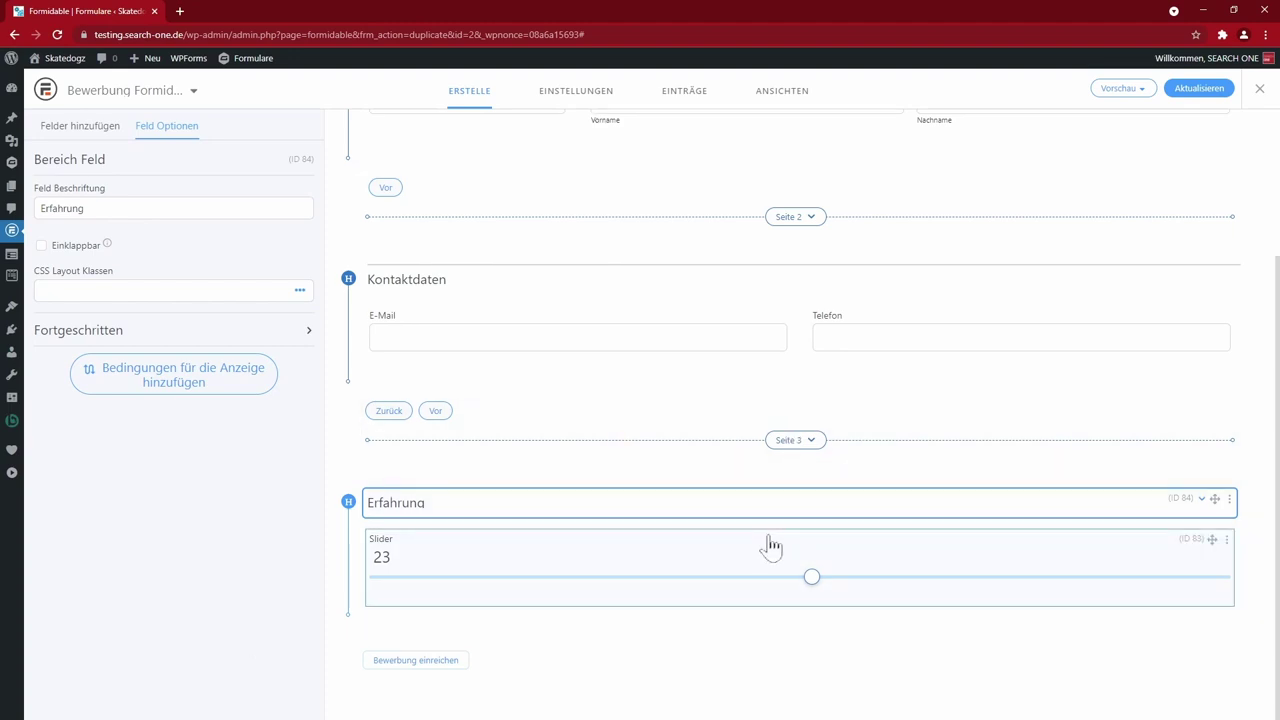
pyautogui.click(86, 128)
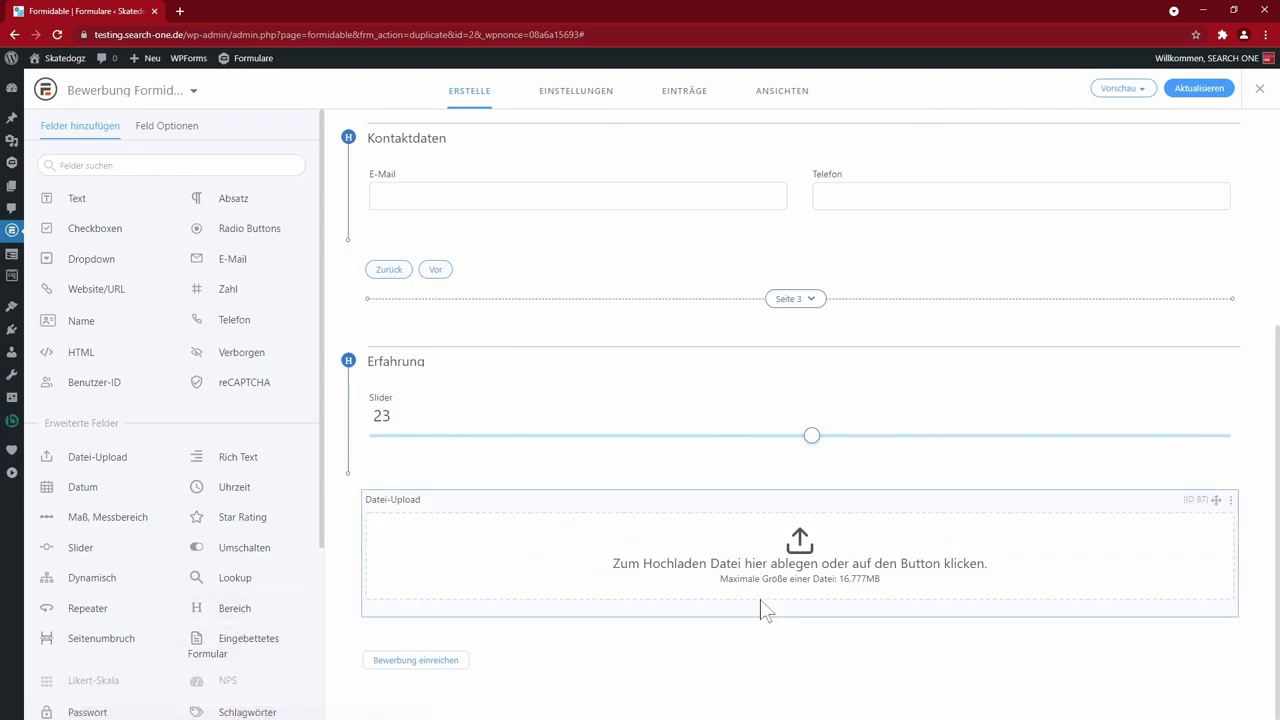
# - Wrap the Datei-Upload field in a section, allow multiple files, and add mp4/m4v and mpeg/mpg/mpe types
pyautogui.moveTo(800, 430); pyautogui.dragTo(1206, 580)
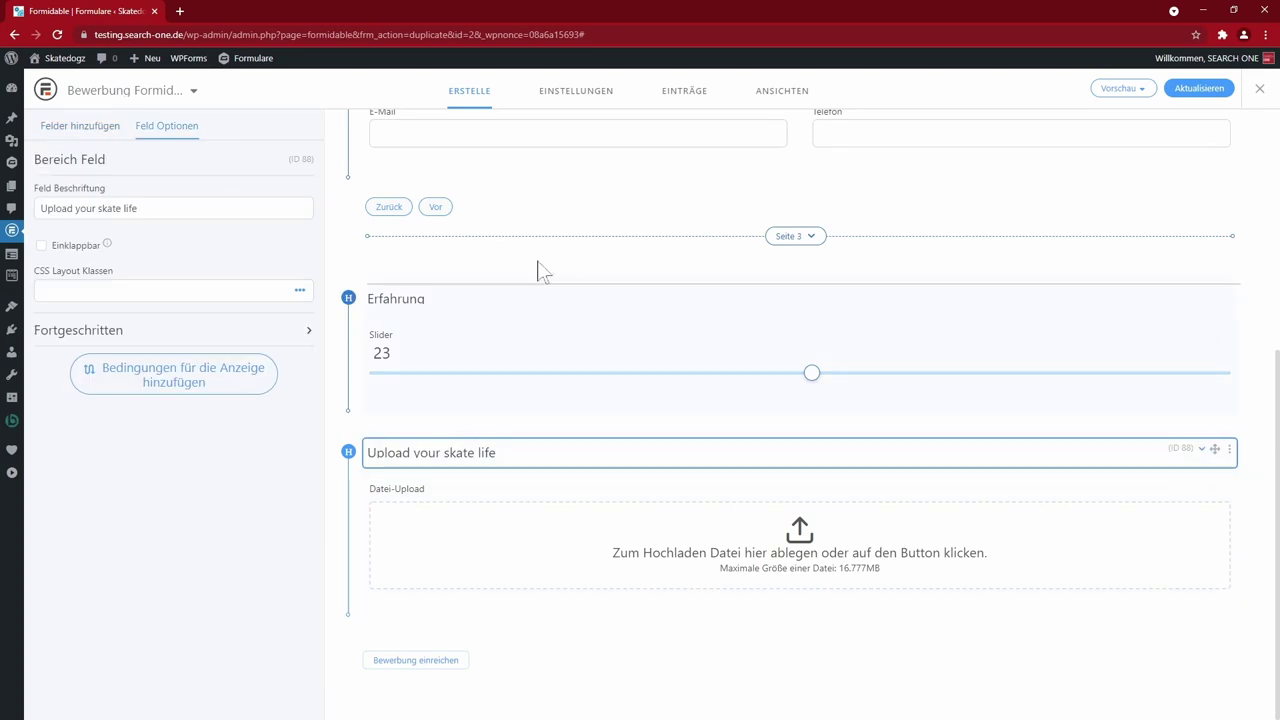
pyautogui.click(800, 590)
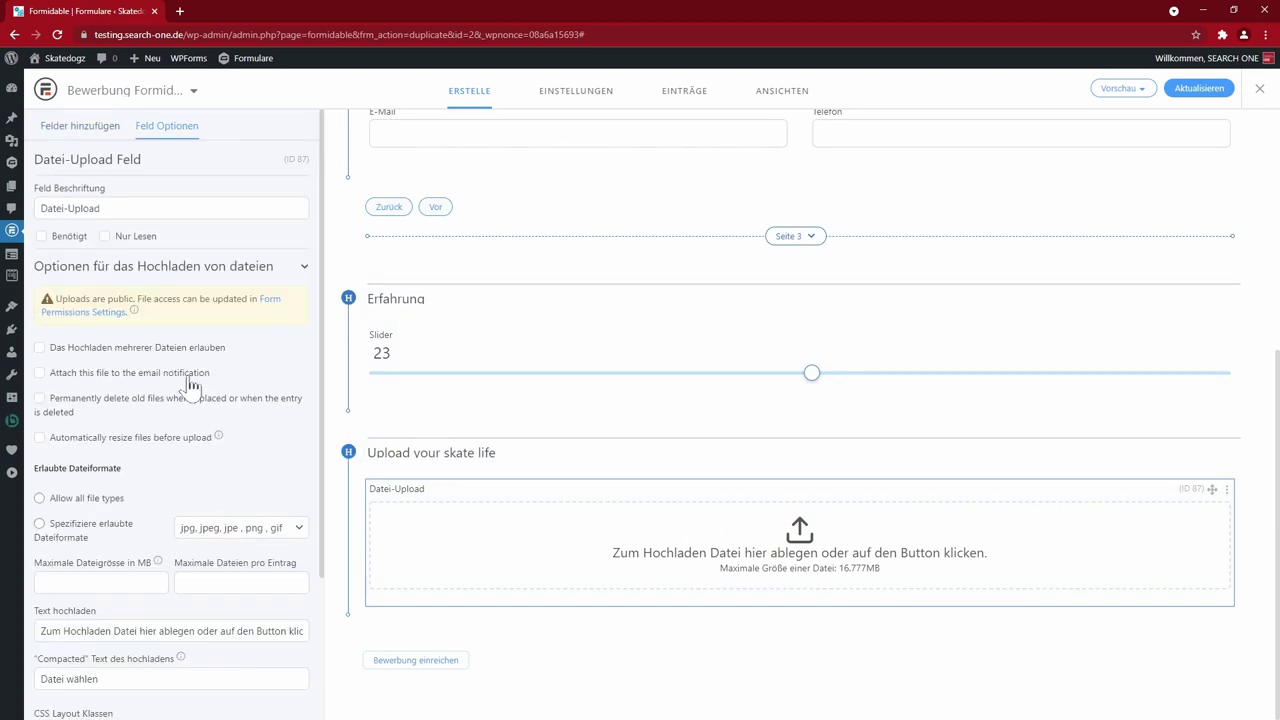
pyautogui.click(54, 349)
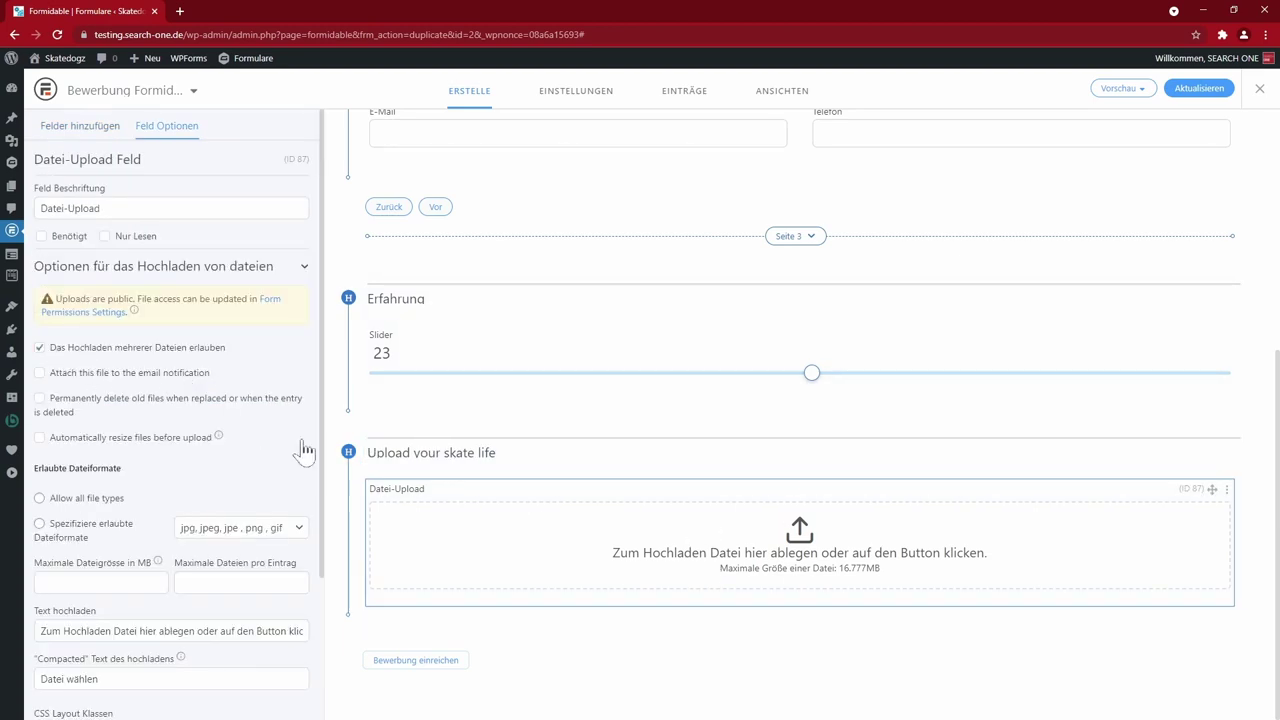
pyautogui.click(296, 530)
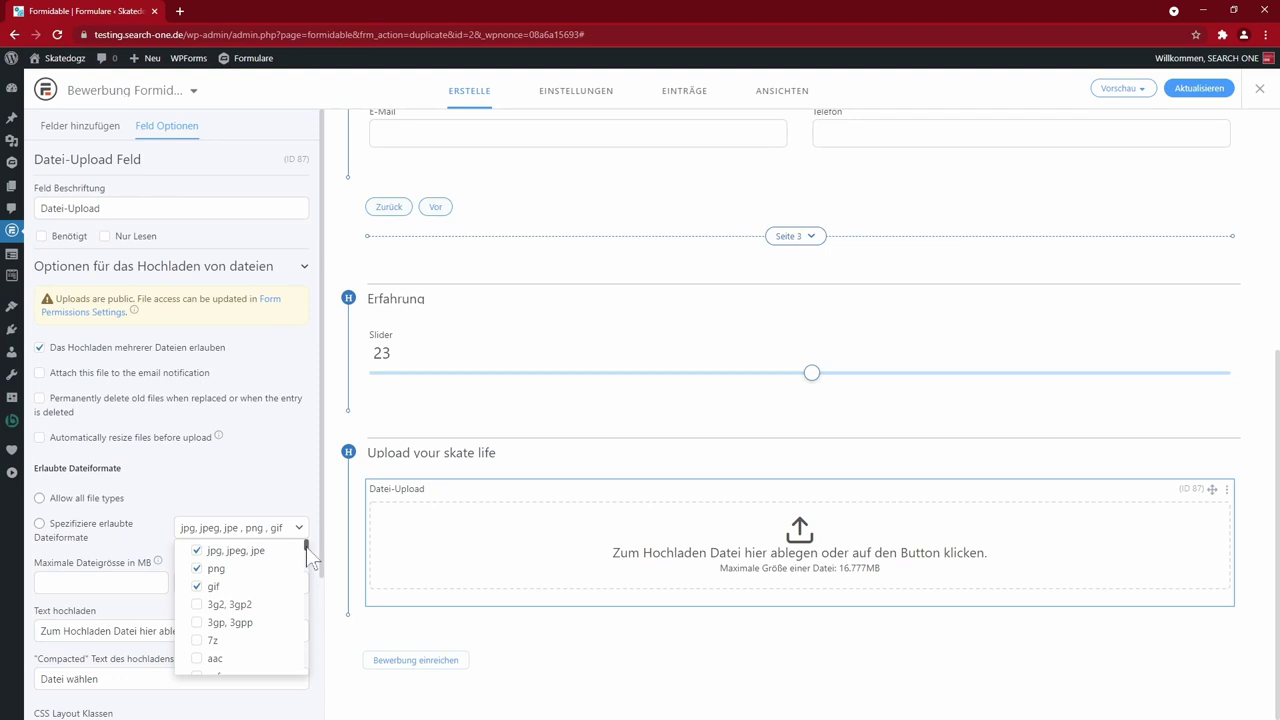
pyautogui.scroll(-5, 220, 610)
pyautogui.click(197, 610)
pyautogui.click(198, 626)
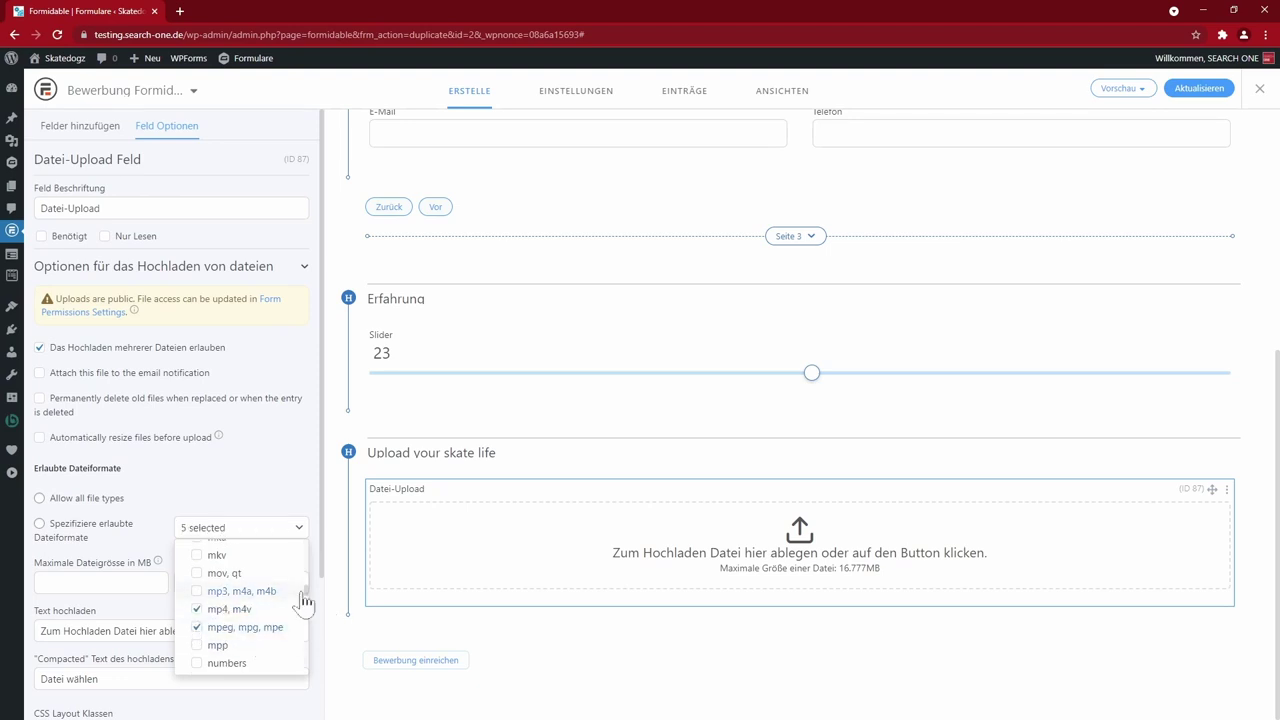
pyautogui.scroll(-3, 197, 597)
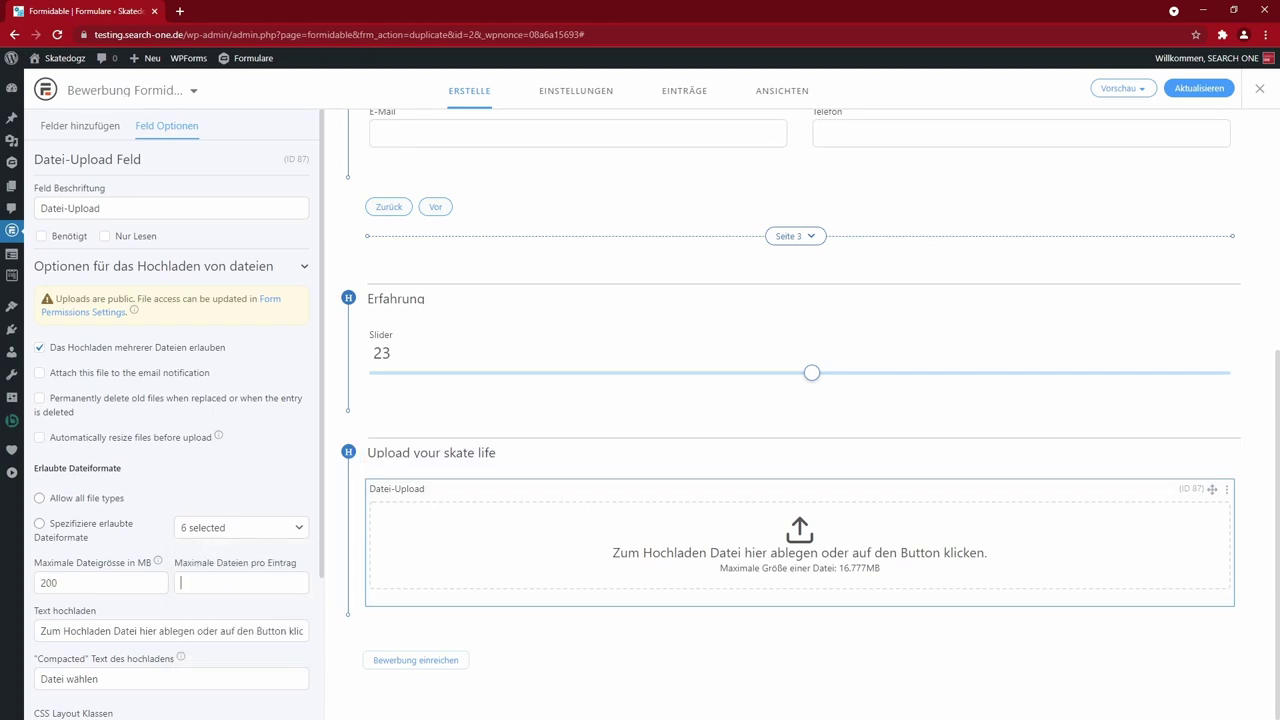
# - Limit uploads to 50 files and change the upload prompt wording from Datei to Datei(en)
pyautogui.write('50')
pyautogui.press('Tab')
pyautogui.press('End')
pyautogui.scroll(-2, 172, 500)
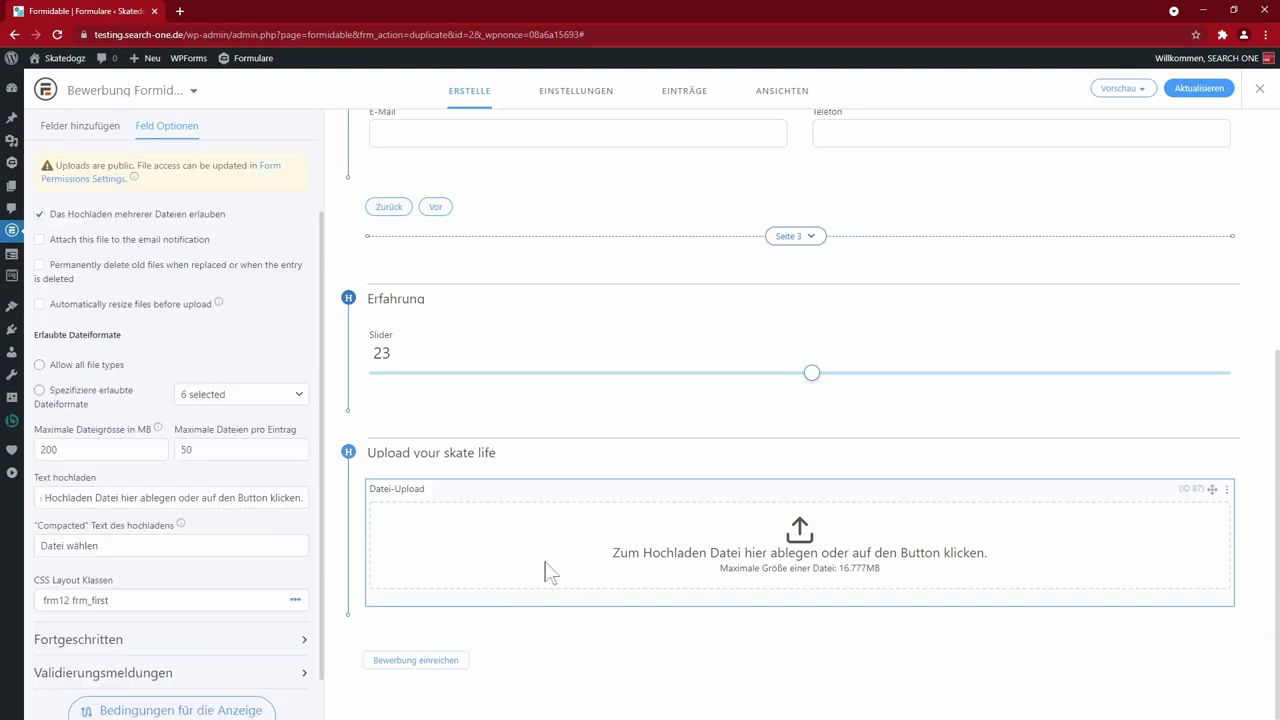
pyautogui.press('Home')
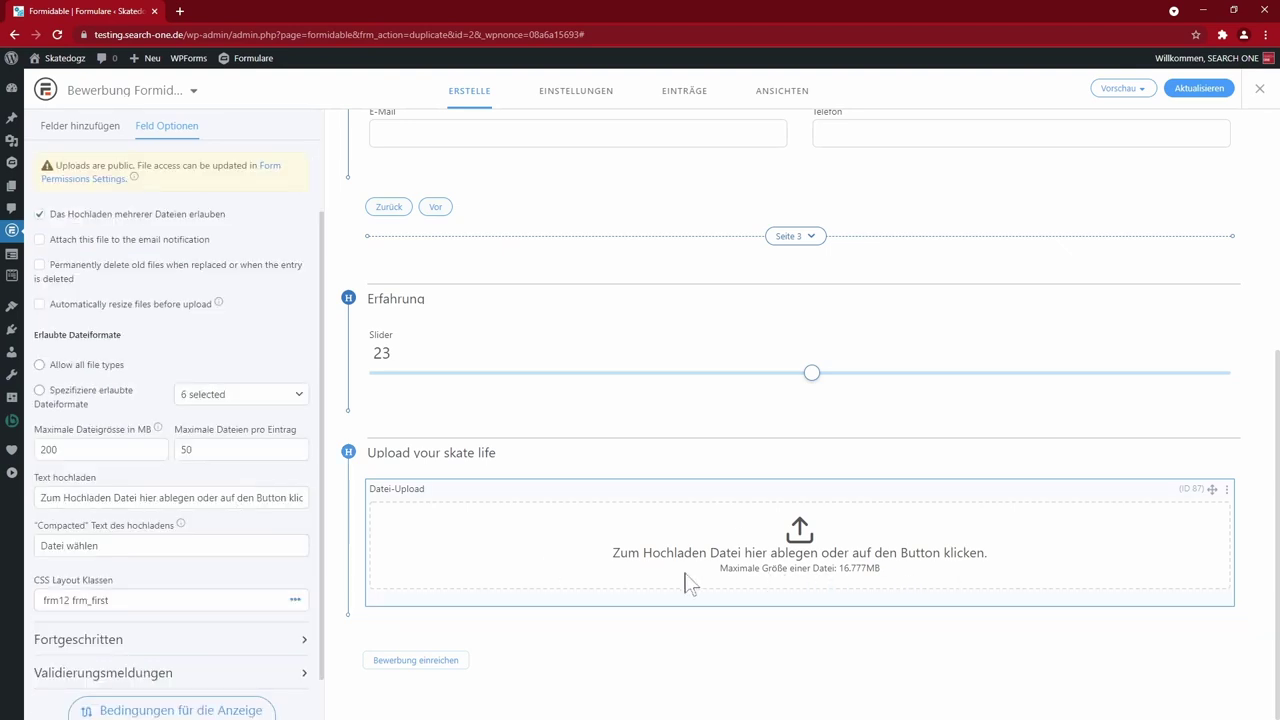
pyautogui.hotkey('ctrl', 'Right')
pyautogui.hotkey('ctrl', 'Right')
pyautogui.hotkey('ctrl', 'Right')
pyautogui.write('(en')
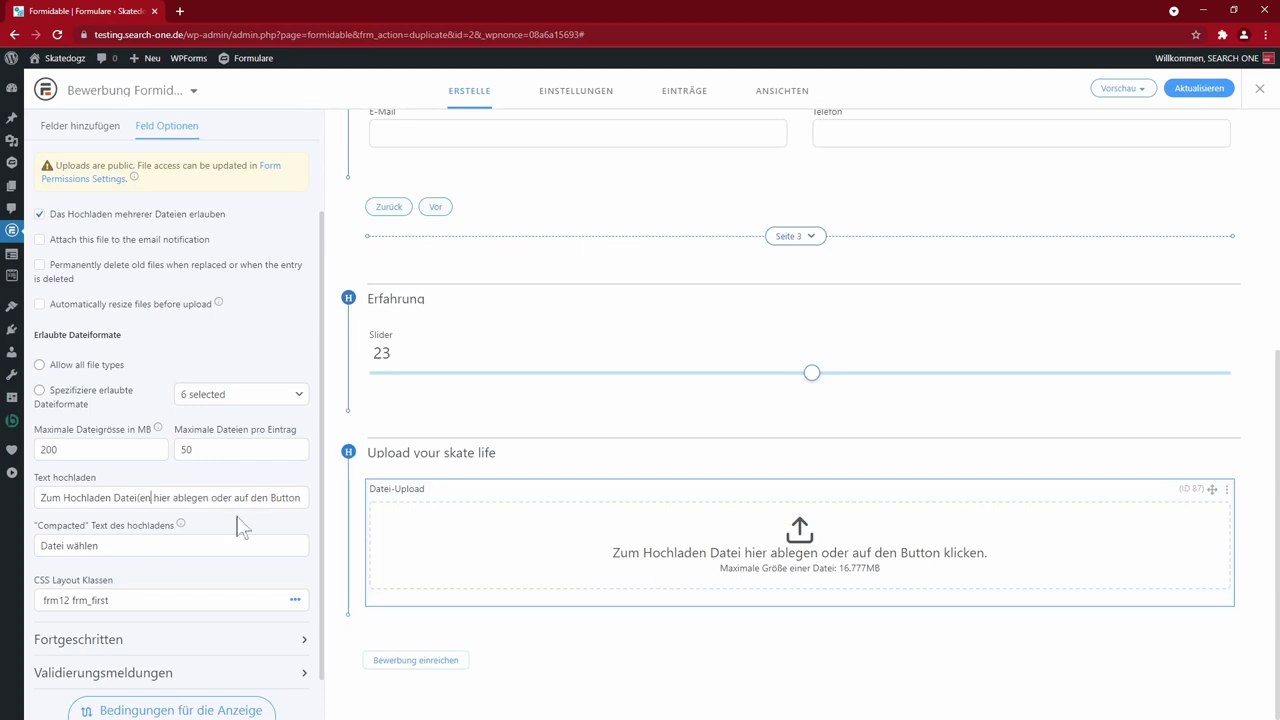
pyautogui.write('(')
pyautogui.press('BackSpace')
pyautogui.write(')')
pyautogui.scroll(2, 240, 525)
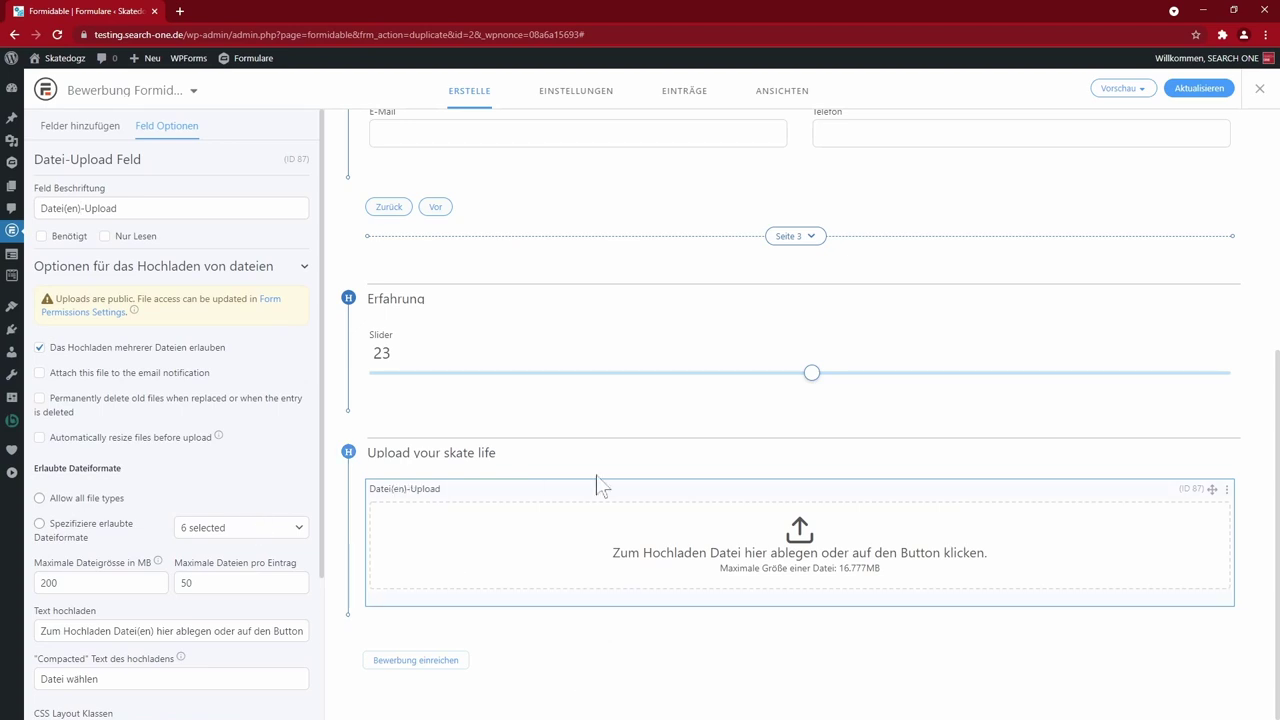
pyautogui.click(95, 140)
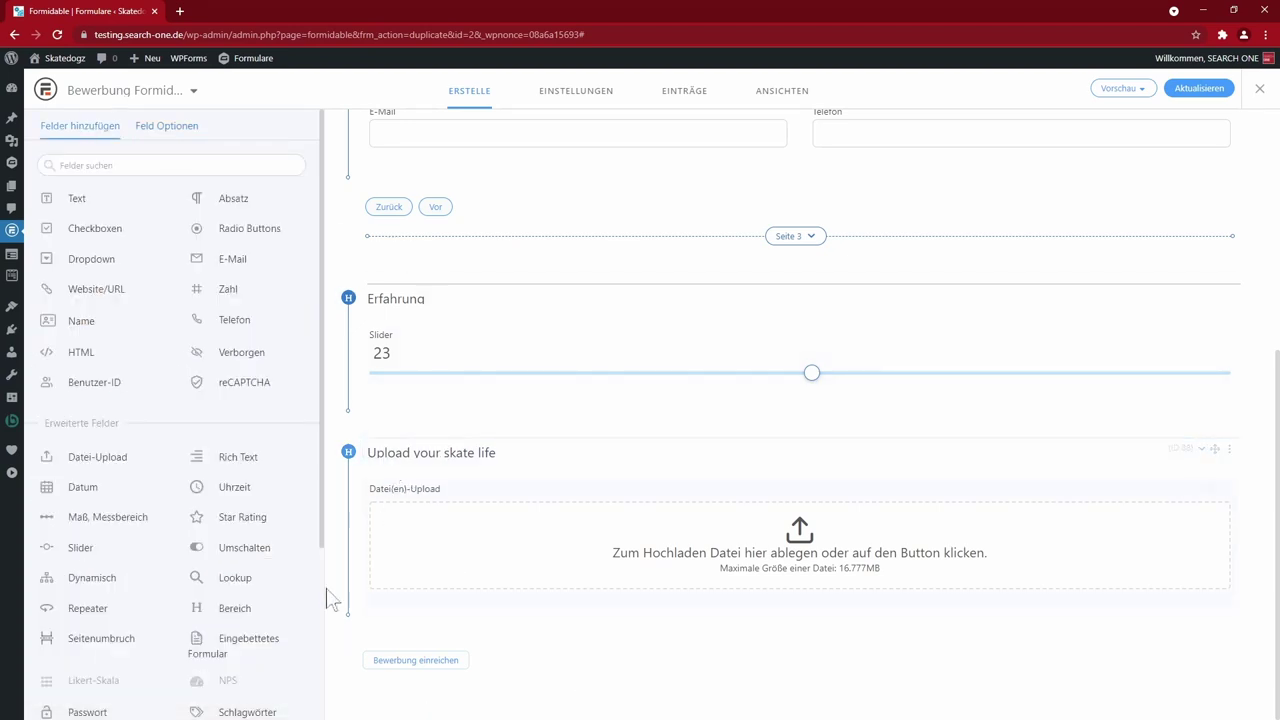
# - Move the summary field into the Bereich section and title the section Zusammenfassung
pyautogui.scroll(-5, 250, 630)
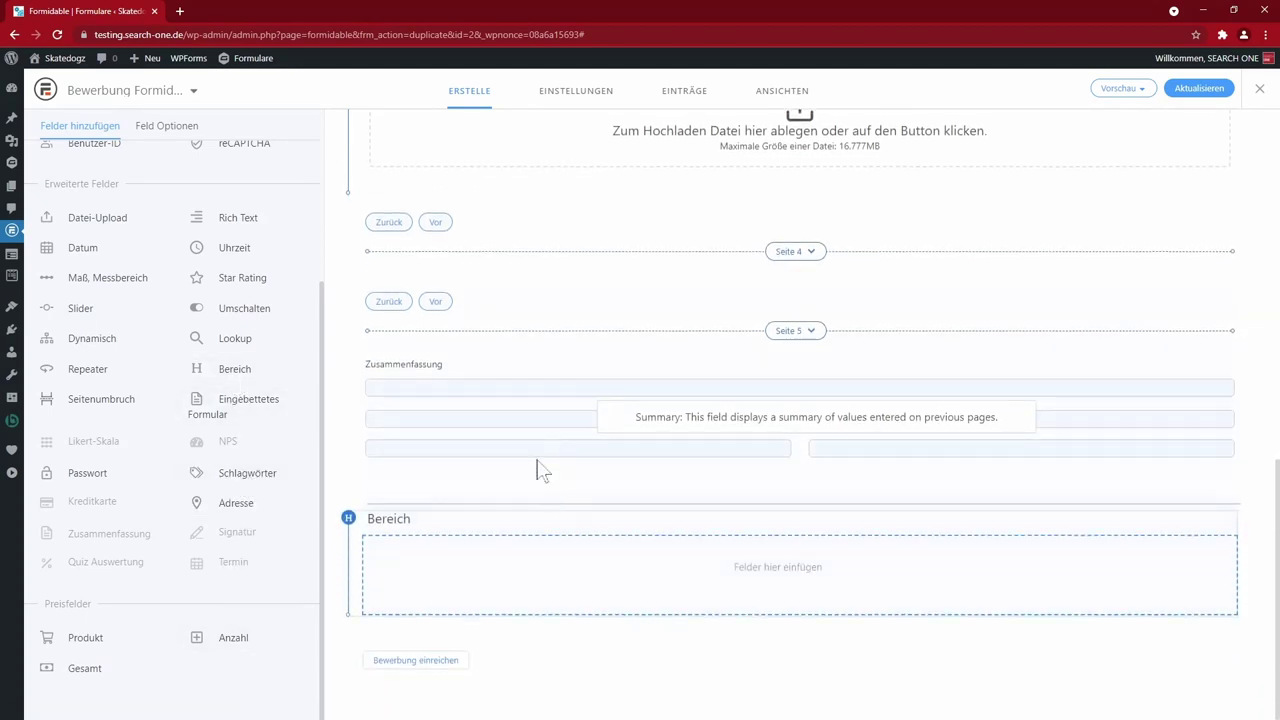
pyautogui.moveTo(1213, 363); pyautogui.dragTo(1205, 563)
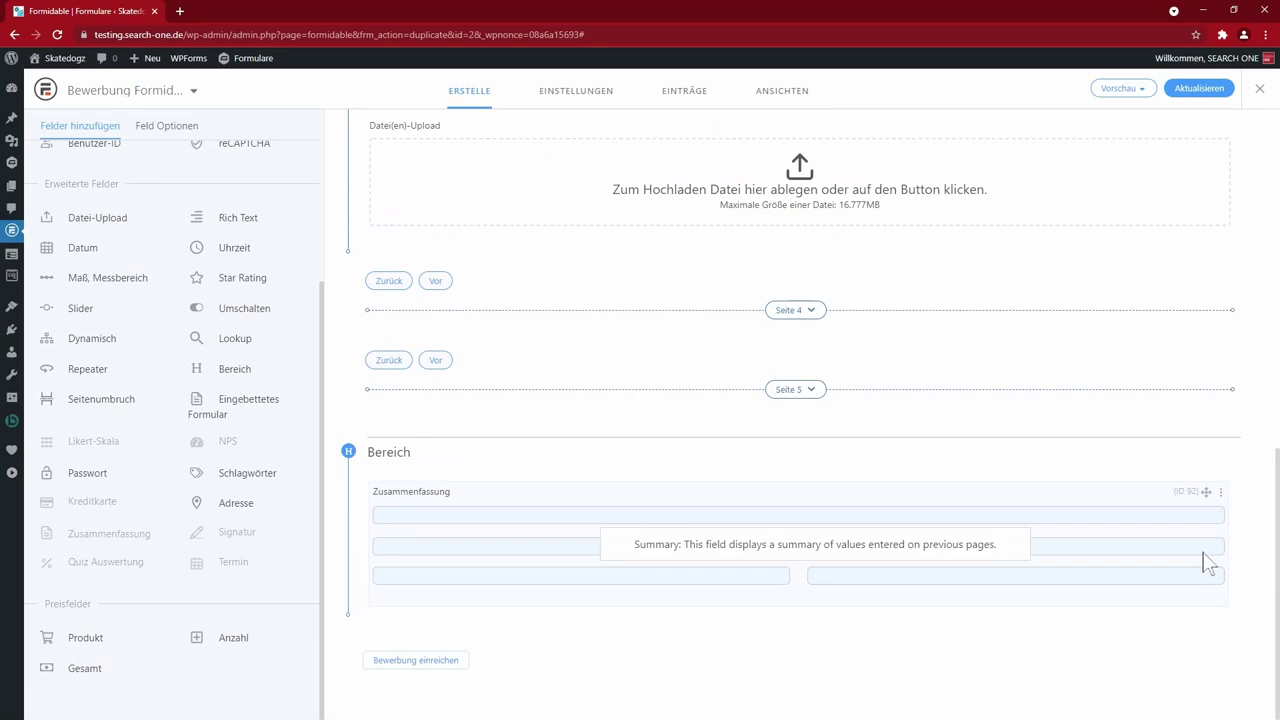
pyautogui.write('Zusammenfassung')
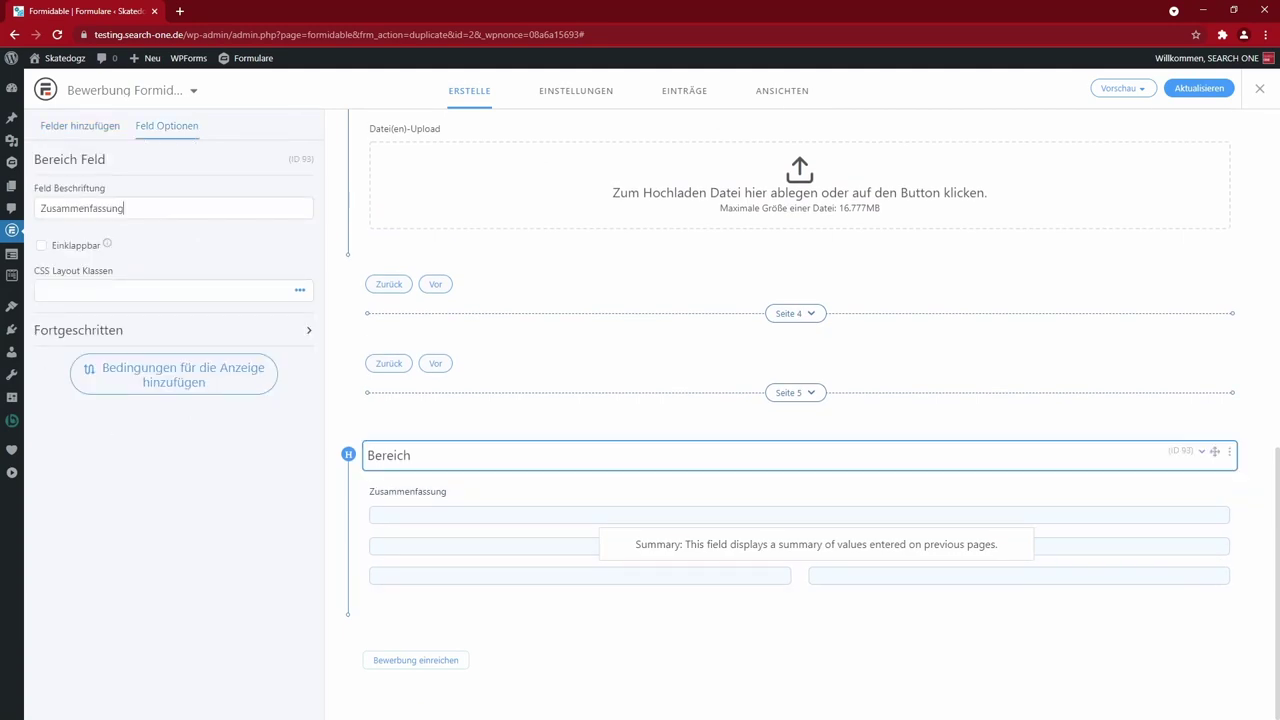
# - Label the summary field 'Alles richtig ausgefüllt?' and save the form
pyautogui.click(421, 495)
pyautogui.write('Alles richtig ausgefüllt?')
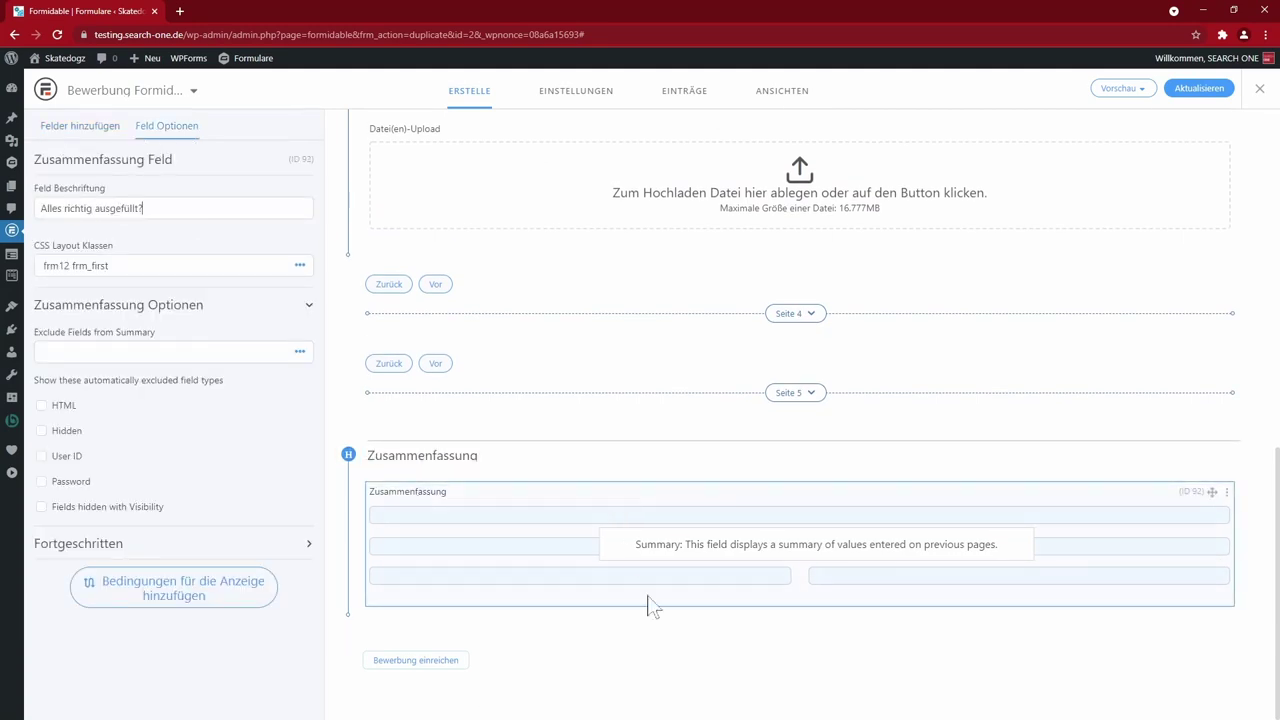
pyautogui.press('Tab')
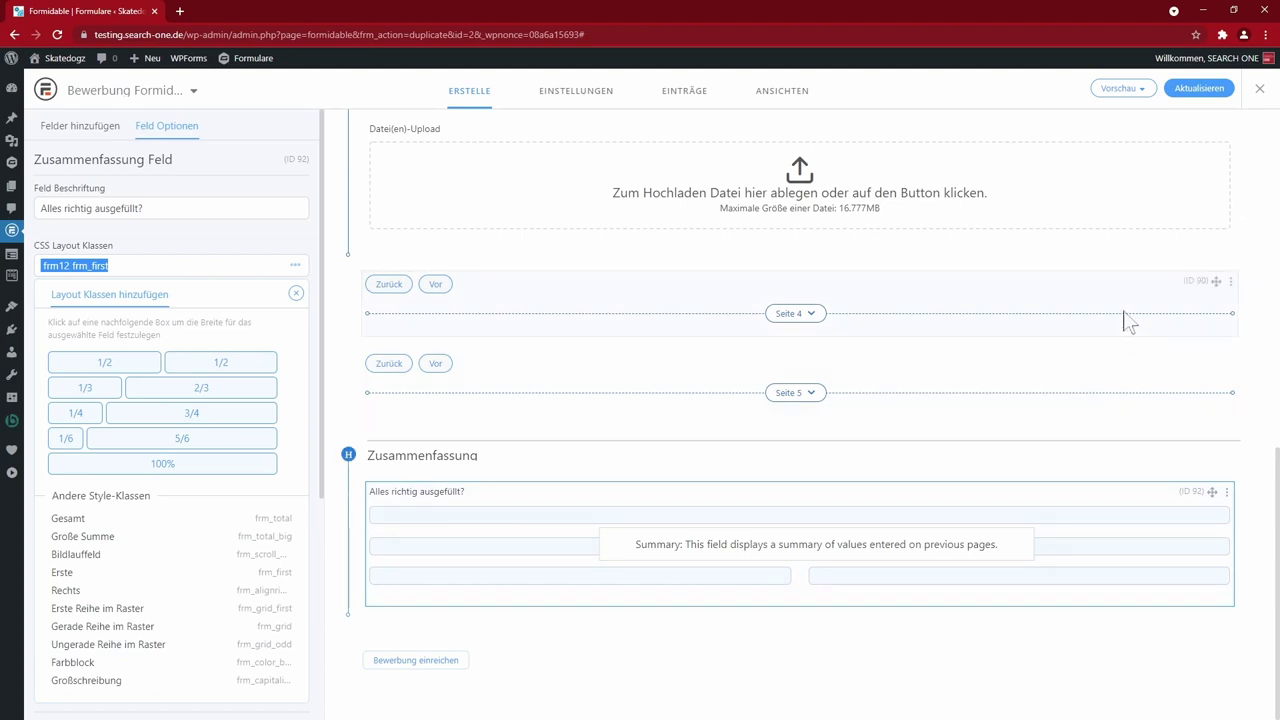
pyautogui.click(1196, 88)
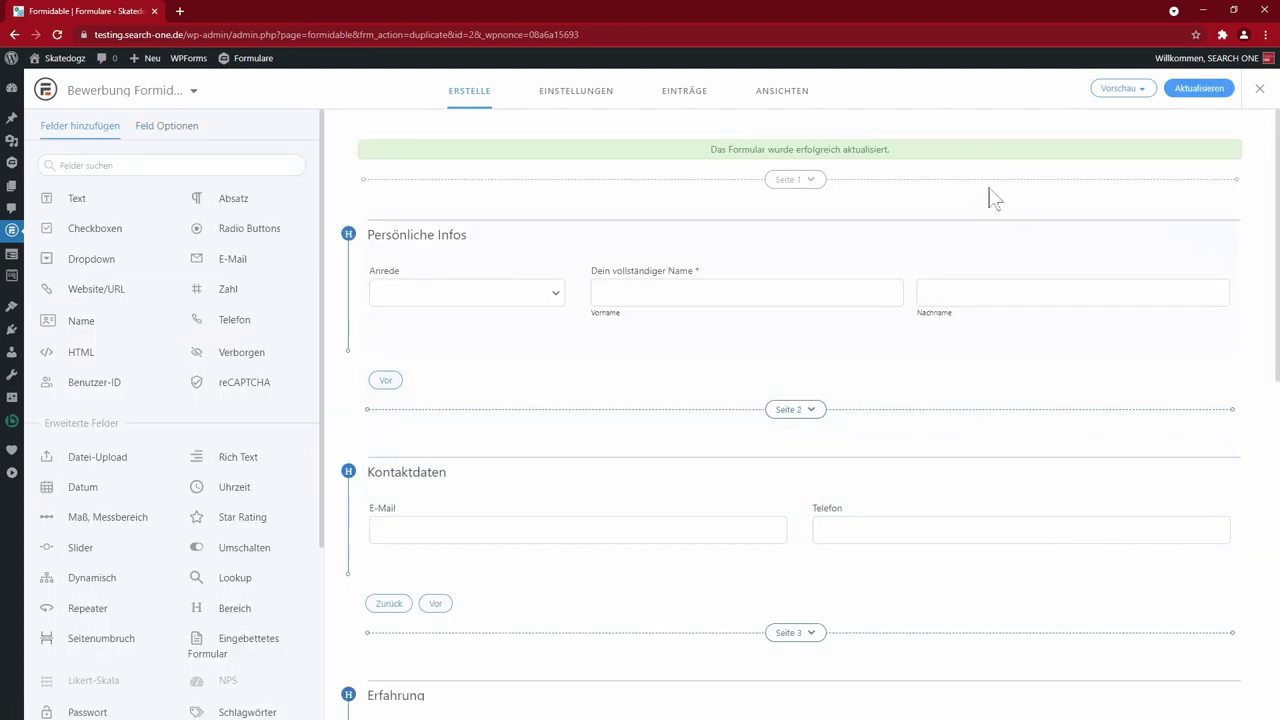
# - Preview the form in the site theme and fill in the first and last name
pyautogui.click(1122, 88)
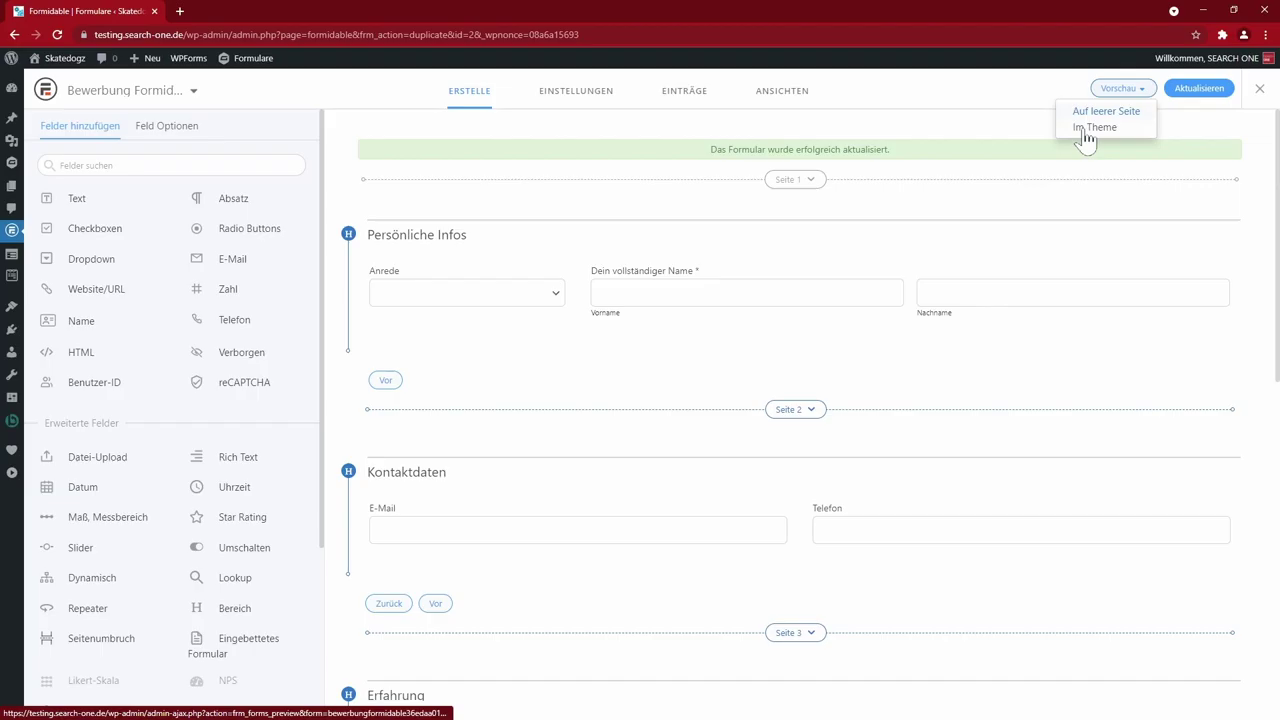
pyautogui.click(1083, 128)
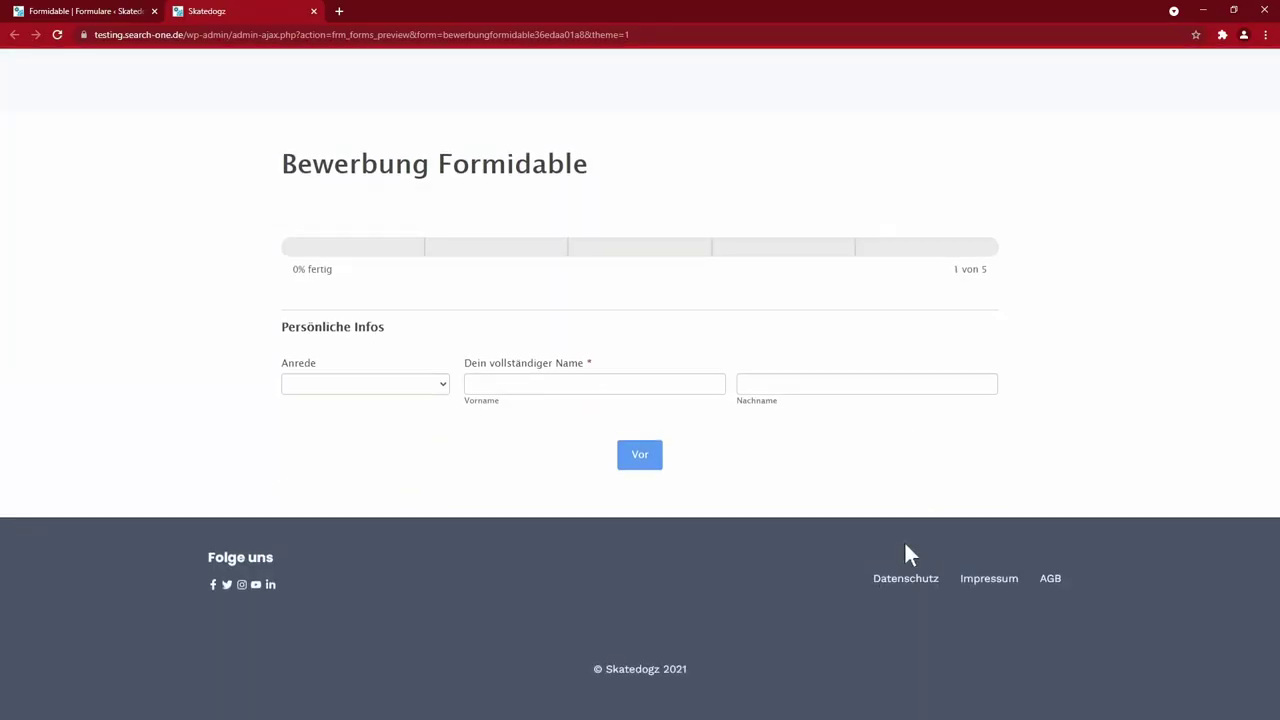
pyautogui.click(520, 384)
pyautogui.click(514, 414)
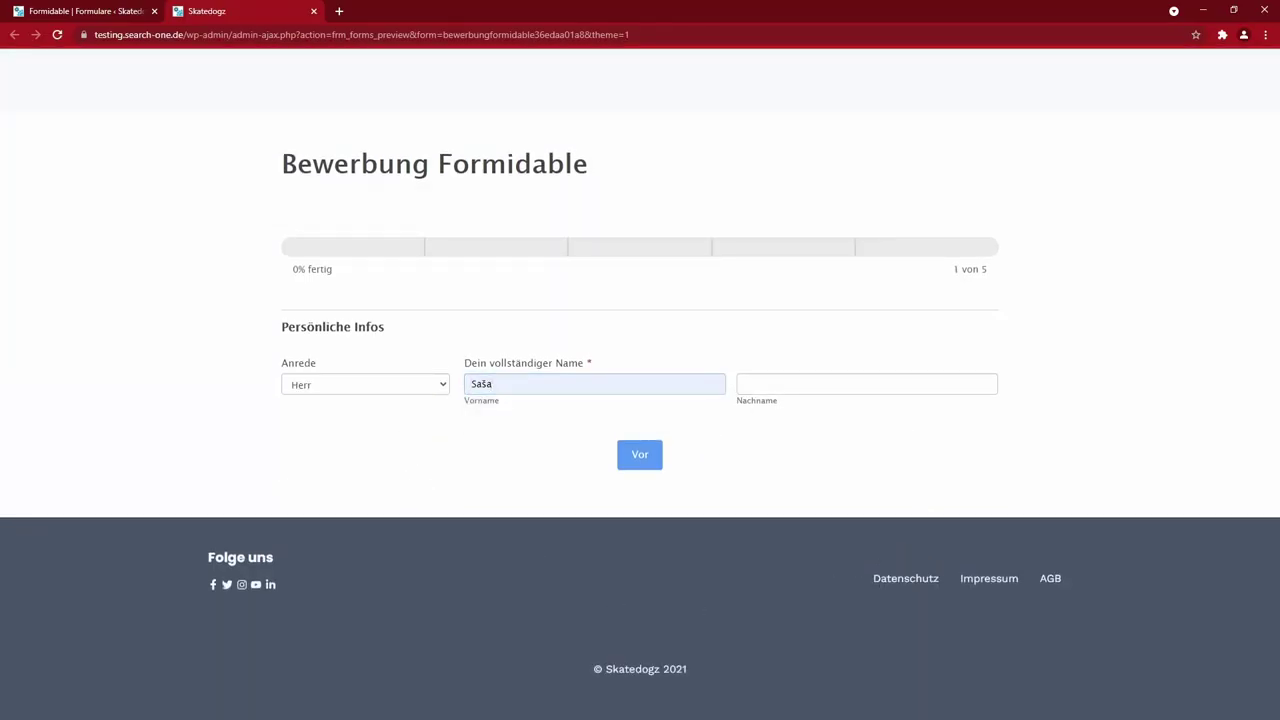
pyautogui.click(750, 388)
pyautogui.click(756, 413)
pyautogui.click(655, 455)
# - Advance past contact details, set the experience slider to 32, reach the summary, and return to the builder
pyautogui.click(672, 573)
pyautogui.moveTo(651, 344); pyautogui.dragTo(828, 332)
pyautogui.click(684, 600)
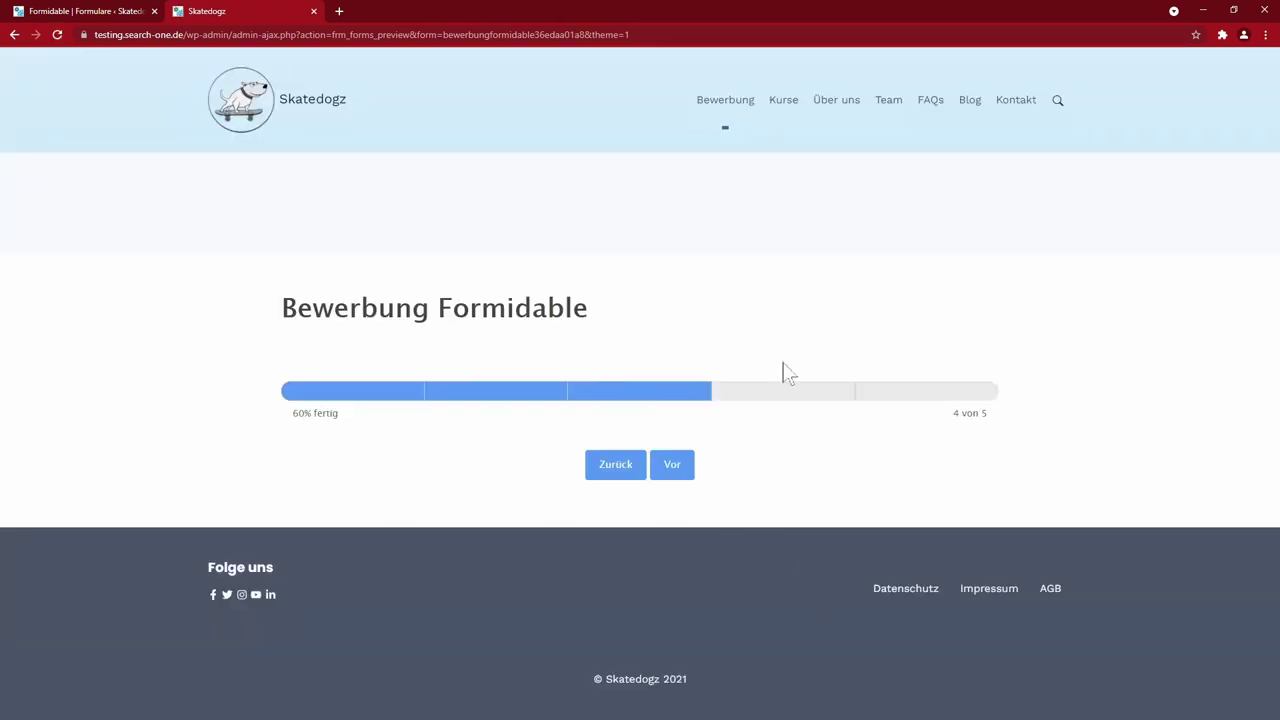
pyautogui.click(684, 472)
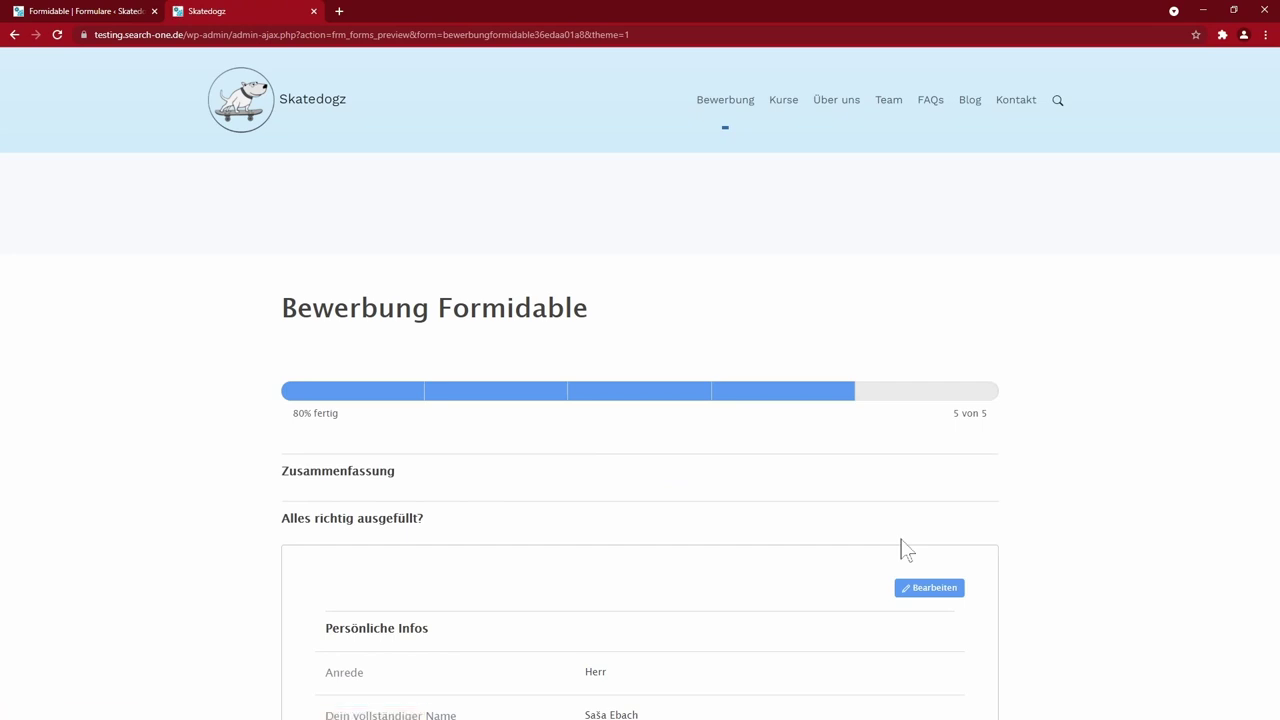
pyautogui.scroll(-6, 766, 530)
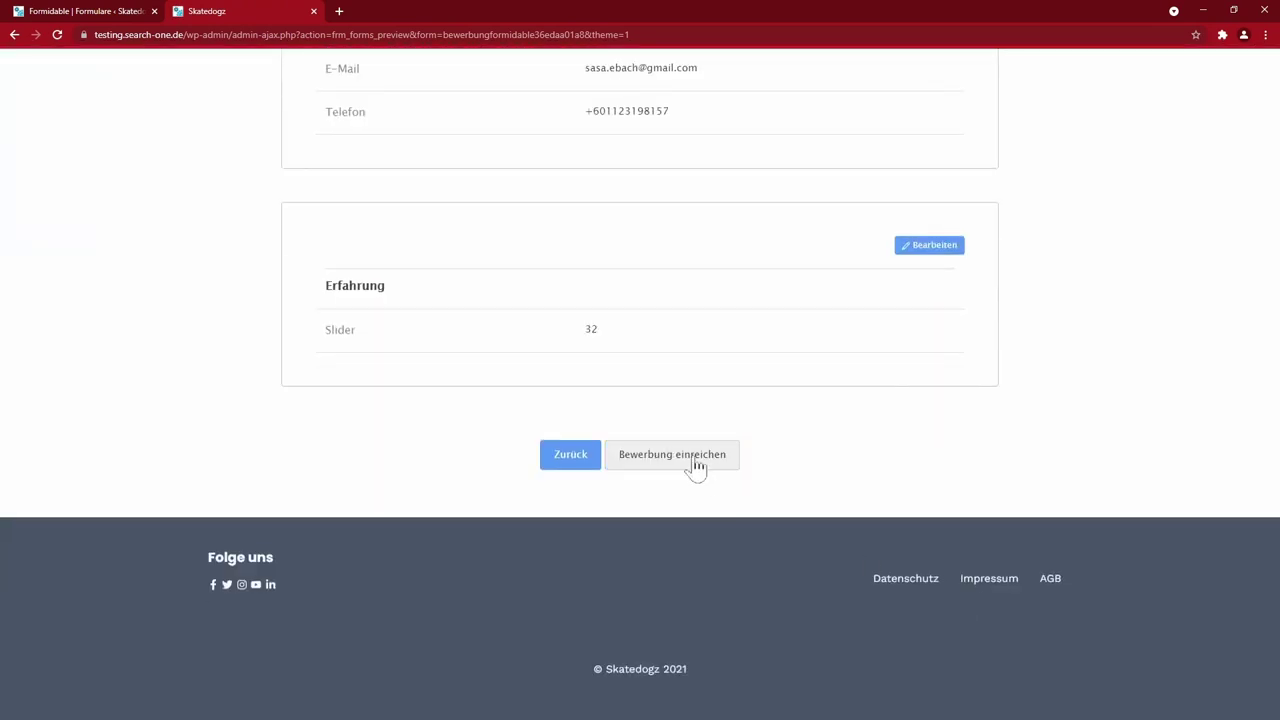
pyautogui.scroll(5, 963, 560)
pyautogui.click(120, 12)
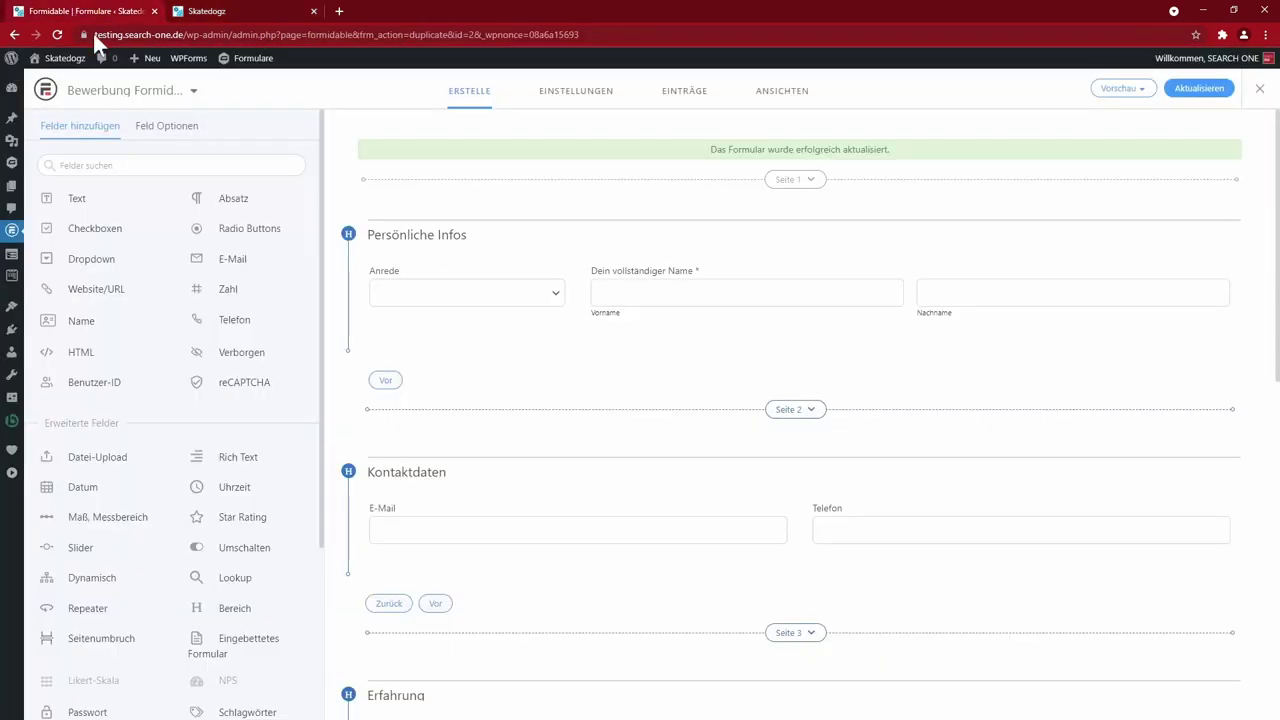
# - Delete the extra Seite 4 page break and save the form
pyautogui.scroll(-4, 871, 571)
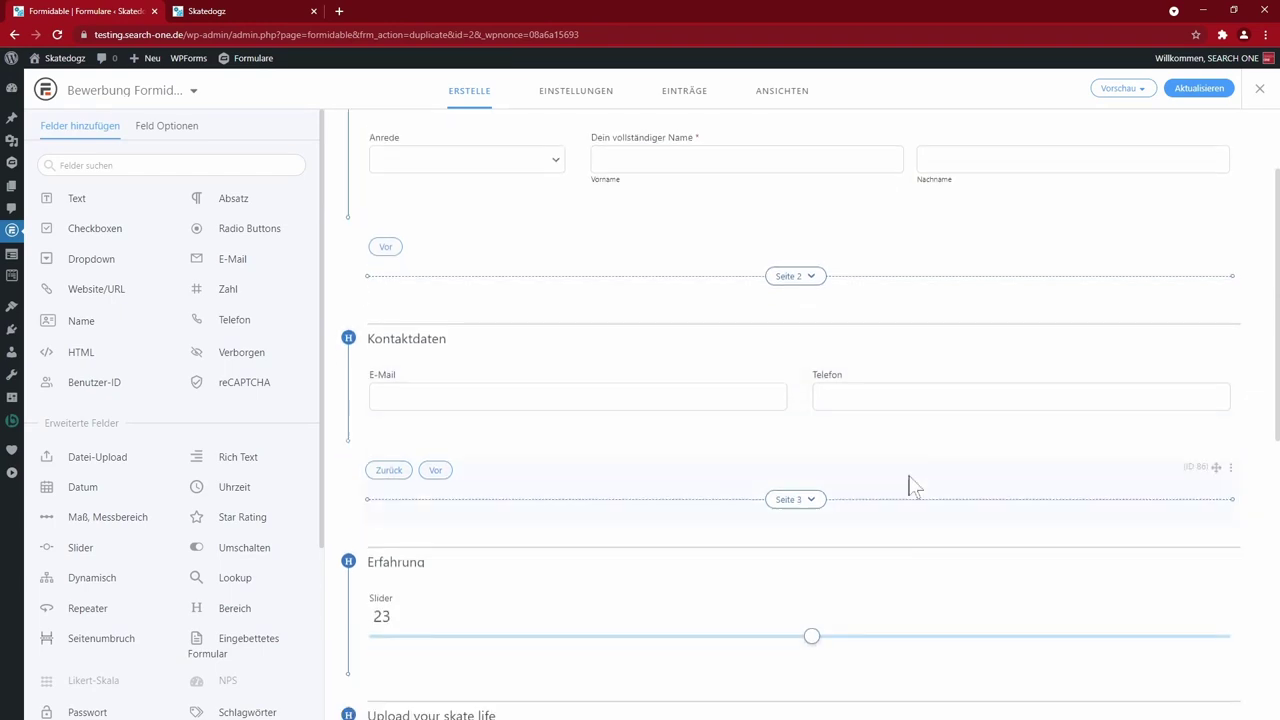
pyautogui.scroll(-5, 827, 375)
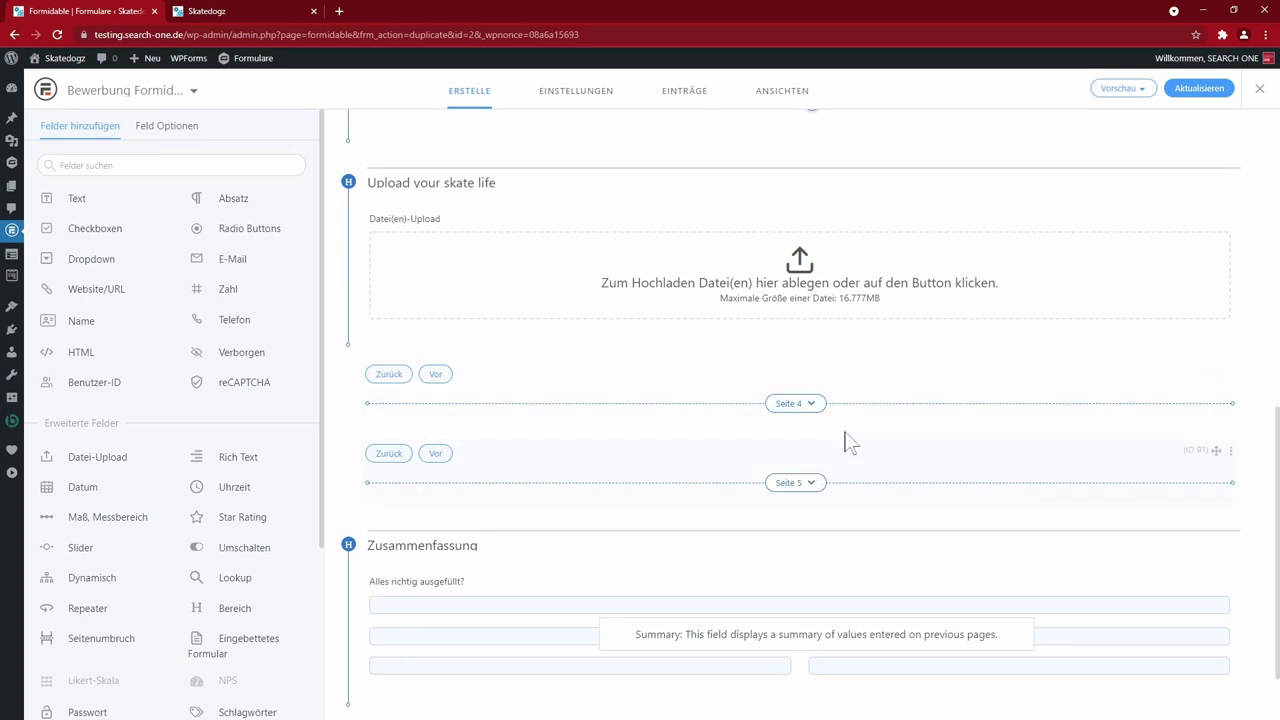
pyautogui.click(1230, 371)
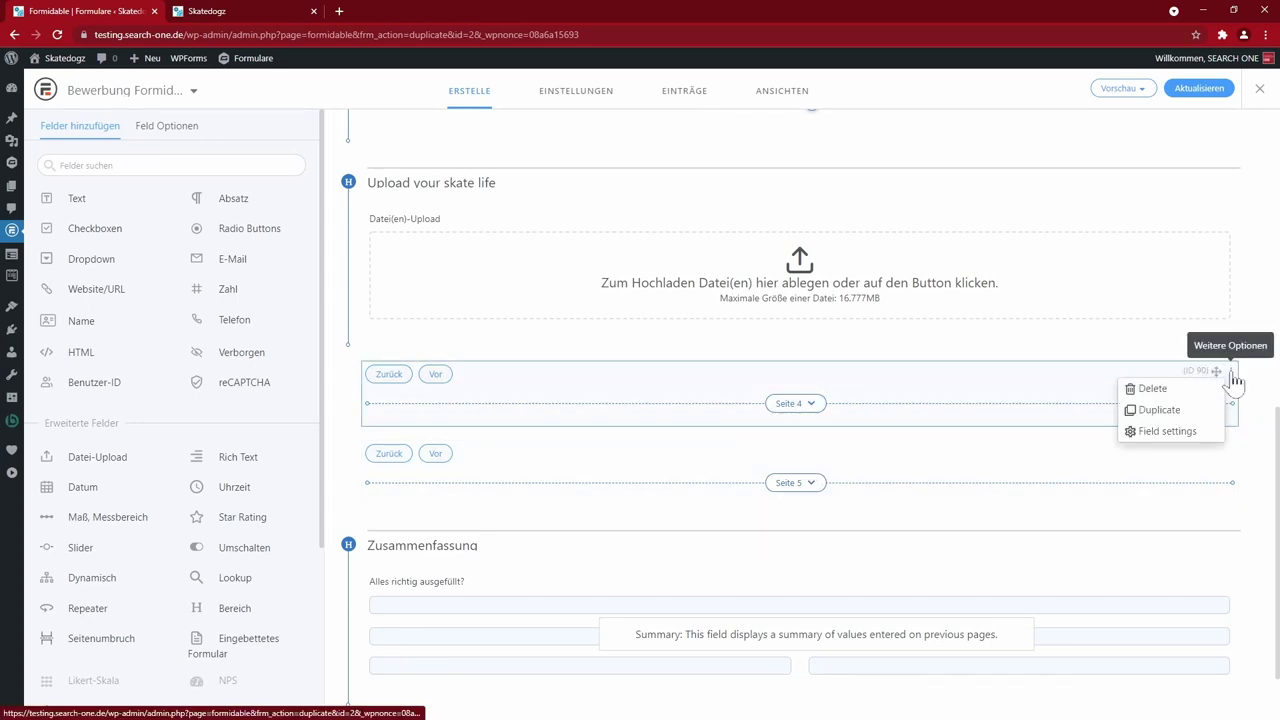
pyautogui.click(1160, 389)
pyautogui.click(683, 483)
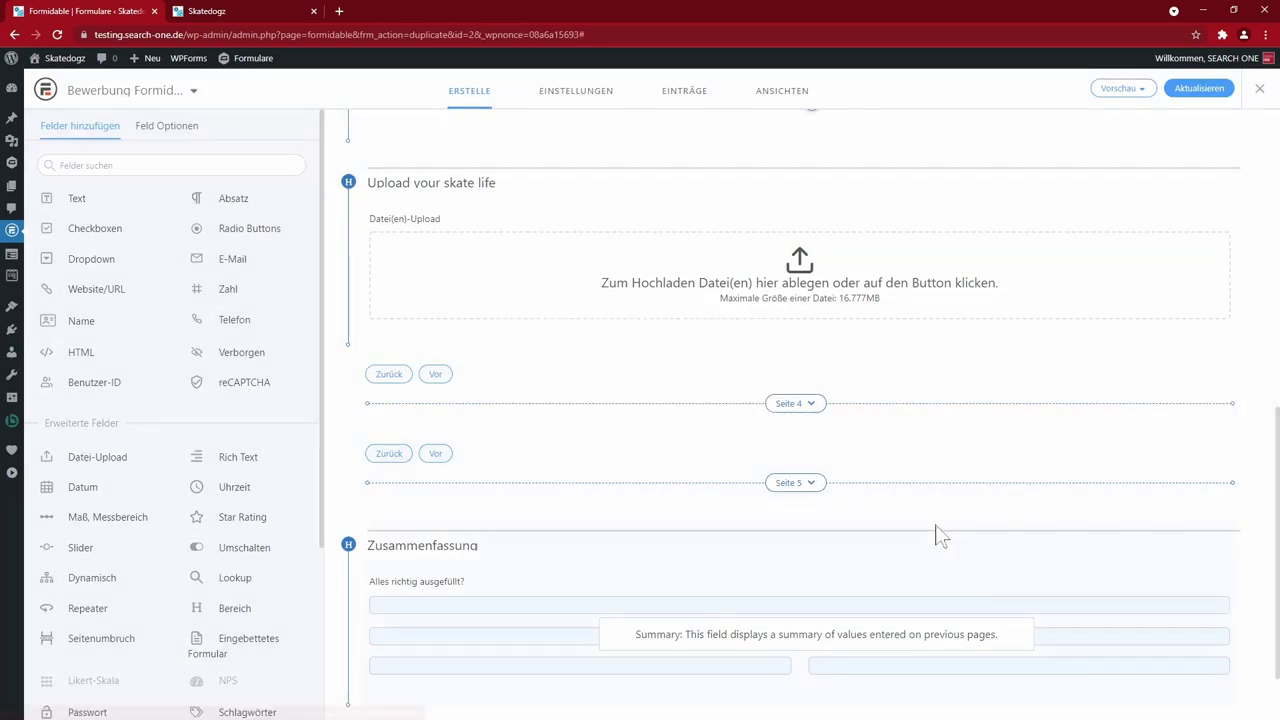
pyautogui.click(1196, 90)
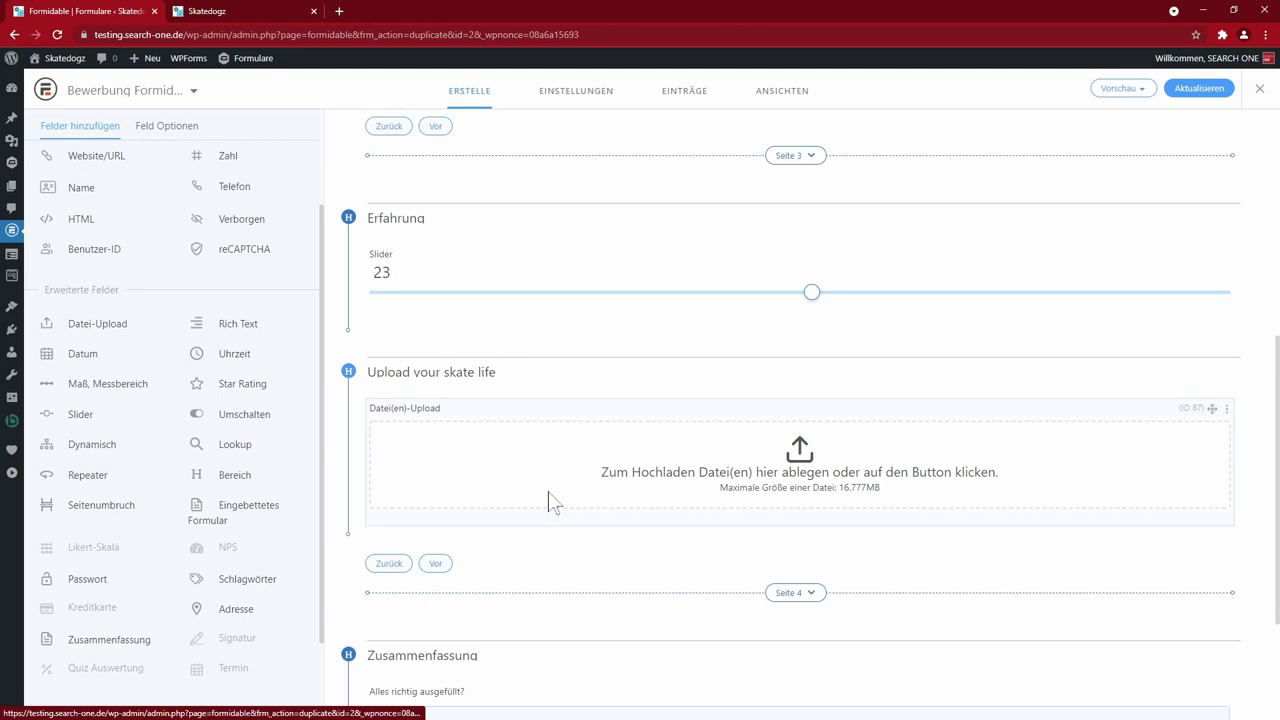
# - Move the Repeater above the 'Upload your skate life' section
pyautogui.scroll(-4, 553, 502)
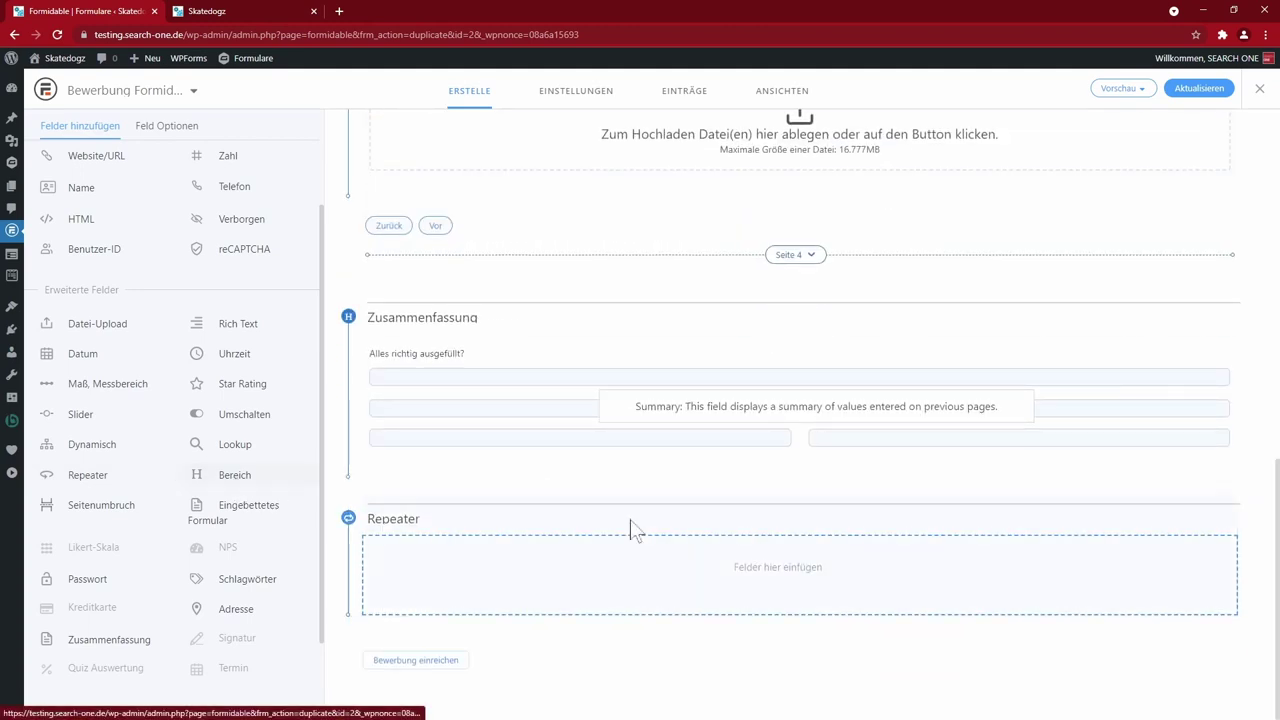
pyautogui.scroll(-2, 900, 540)
pyautogui.moveTo(1031, 435); pyautogui.dragTo(1181, 585)
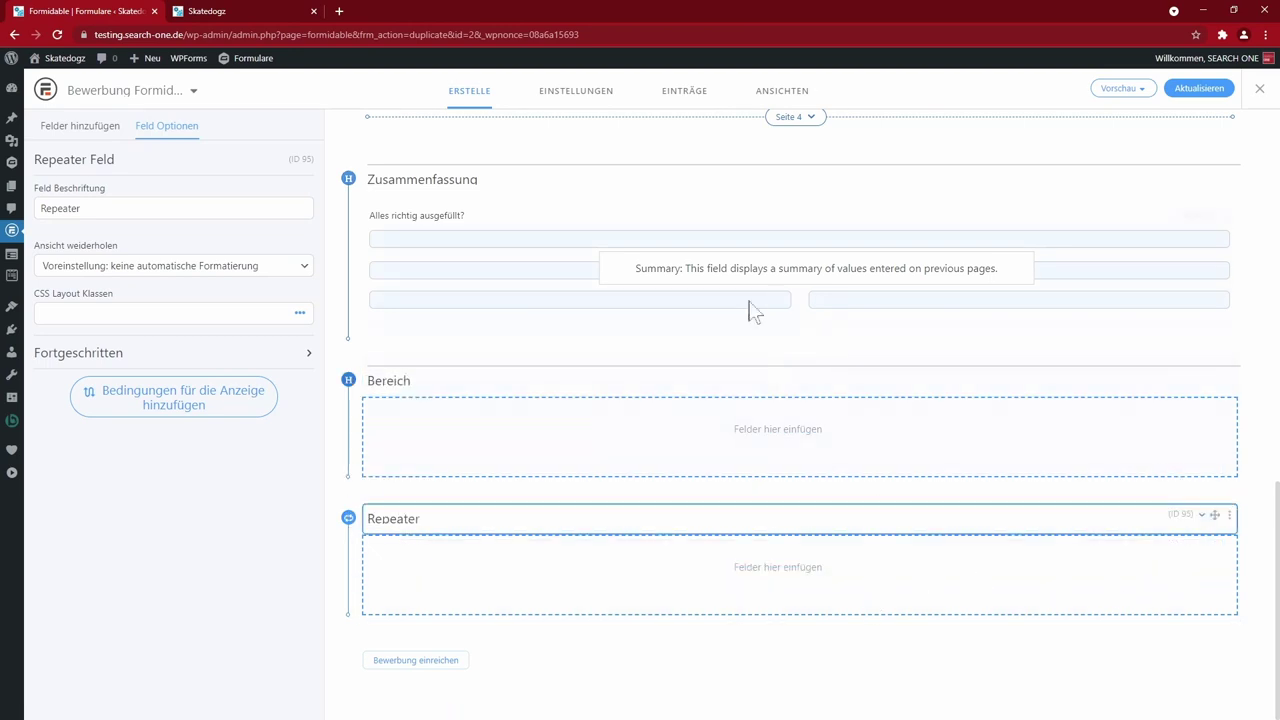
pyautogui.click(697, 466)
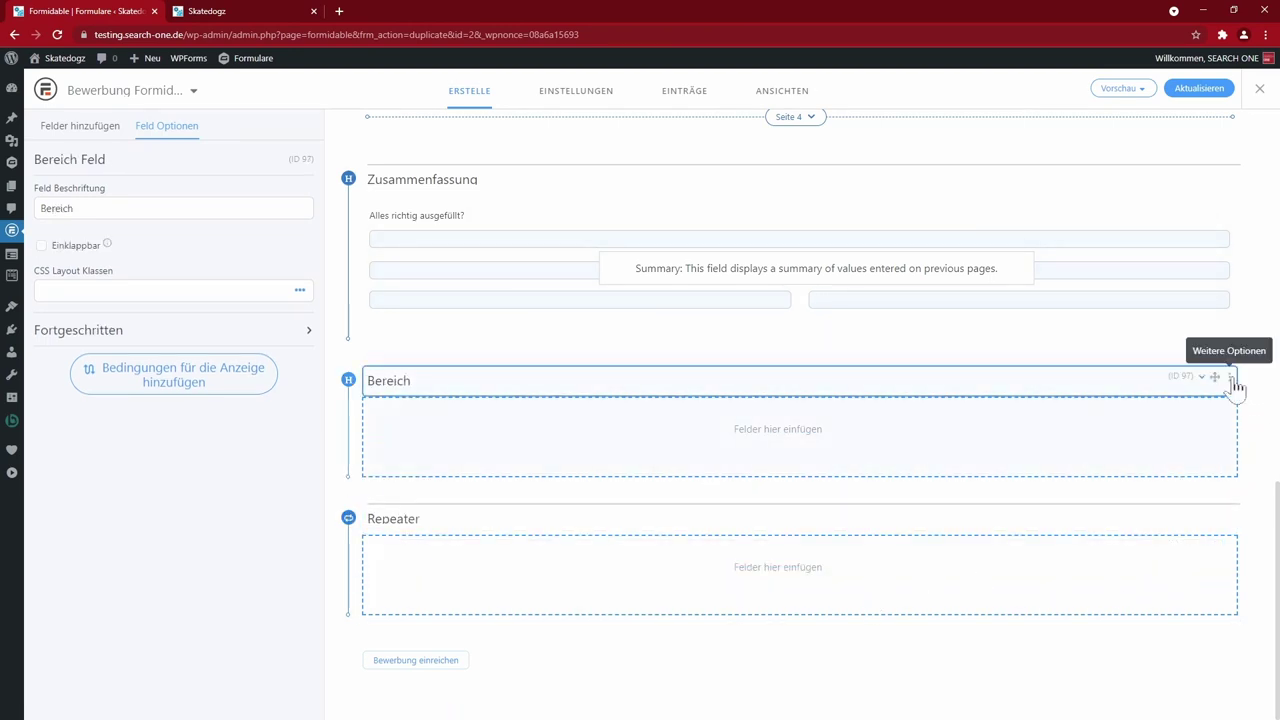
pyautogui.click(1230, 377)
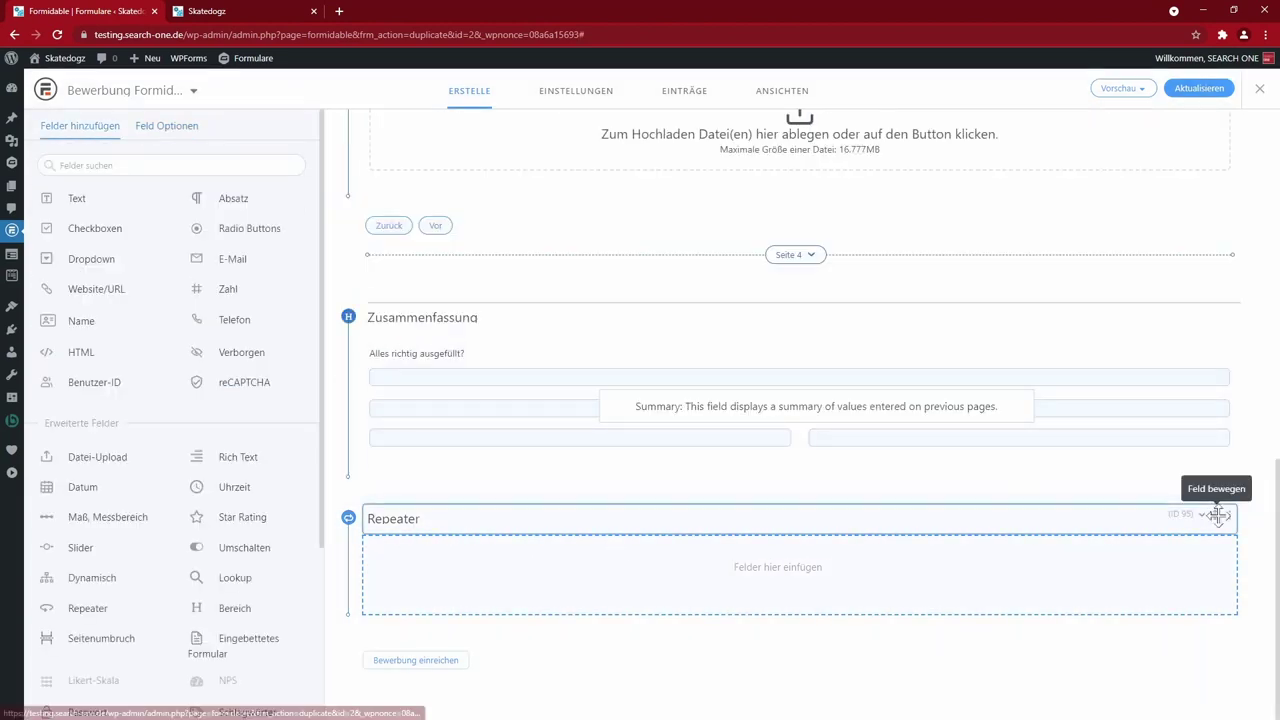
pyautogui.moveTo(1220, 514); pyautogui.dragTo(1162, 358)
# - Add a Website/URL field inside the 'Wo kann man dich beim Skaten sehen?' repeater
pyautogui.scroll(3, 986, 450)
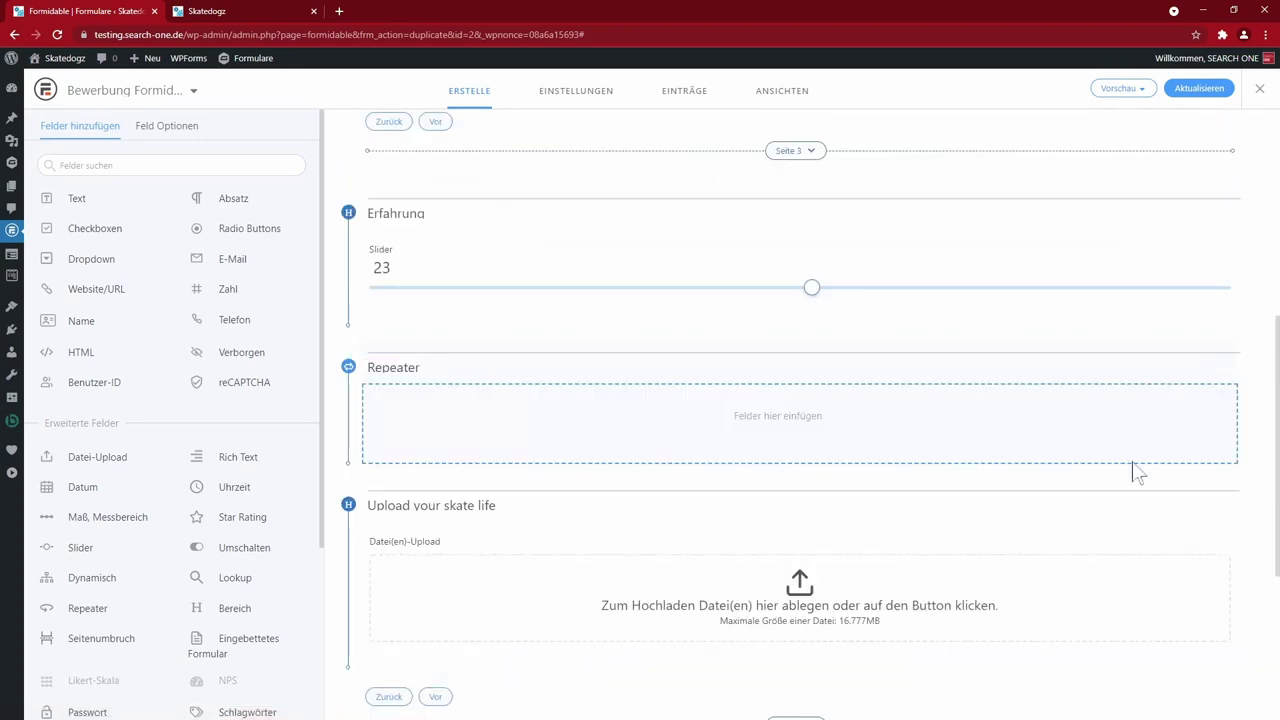
pyautogui.click(765, 413)
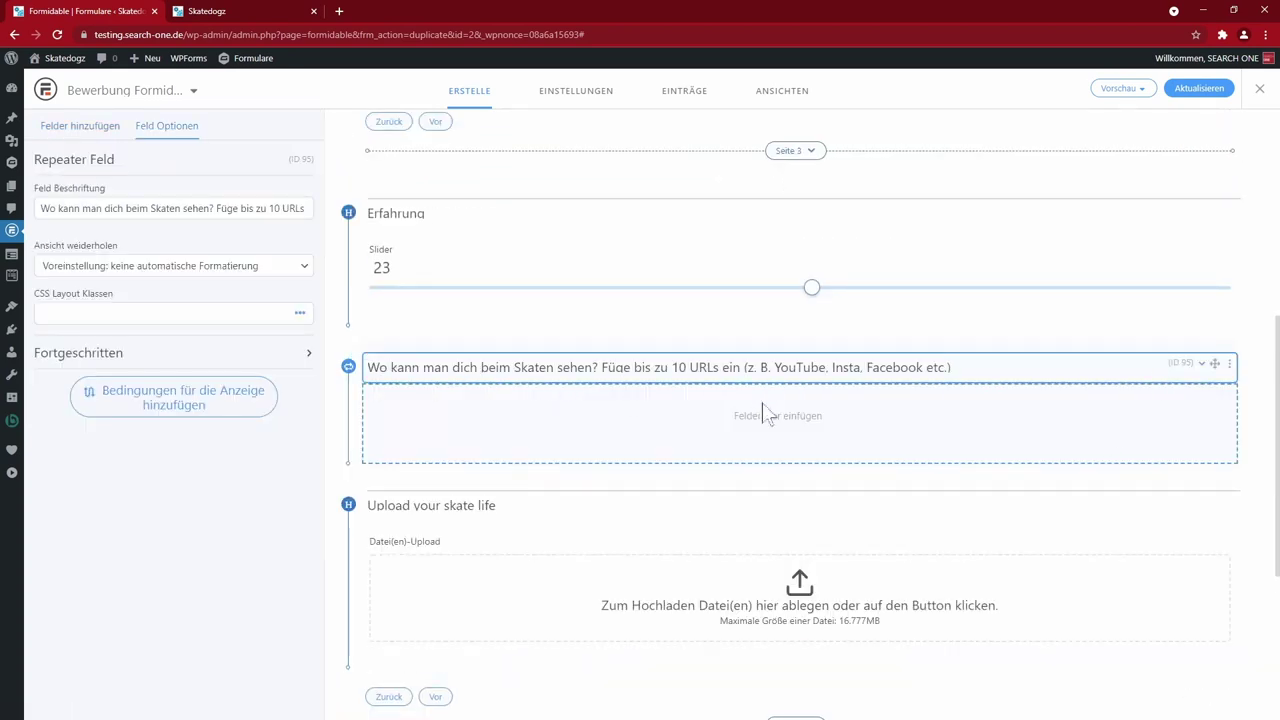
pyautogui.click(717, 467)
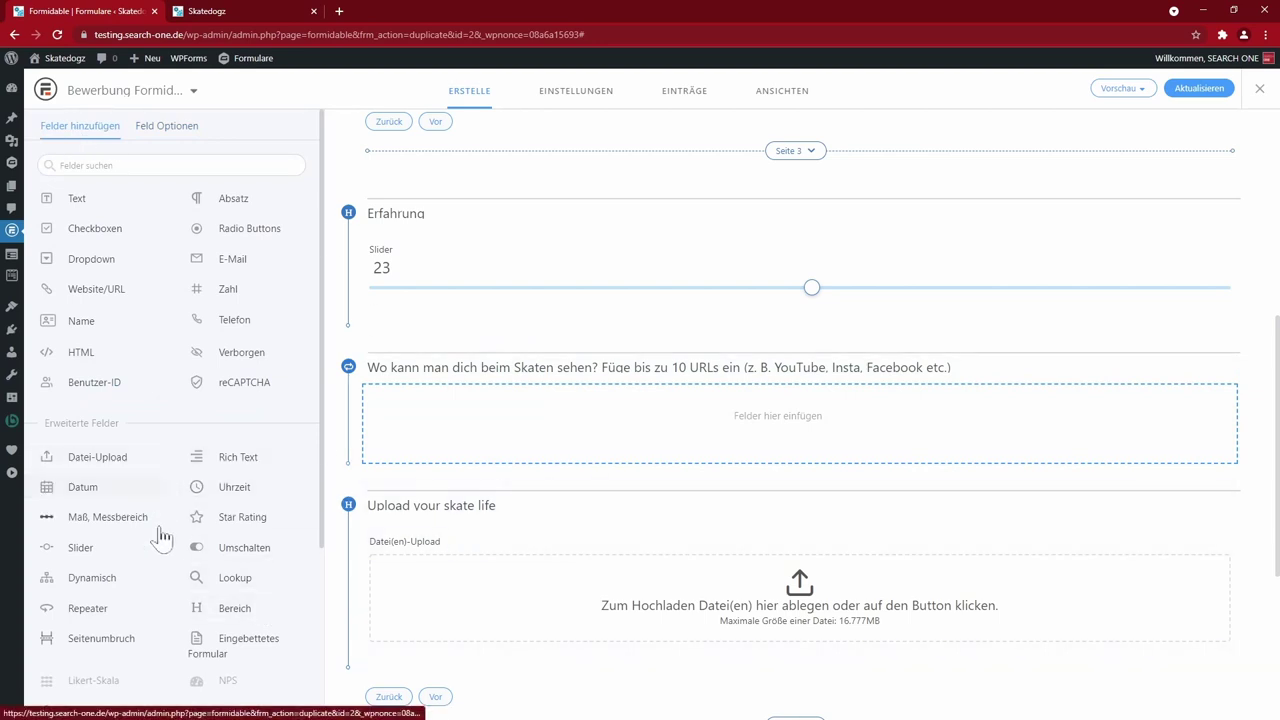
pyautogui.click(121, 312)
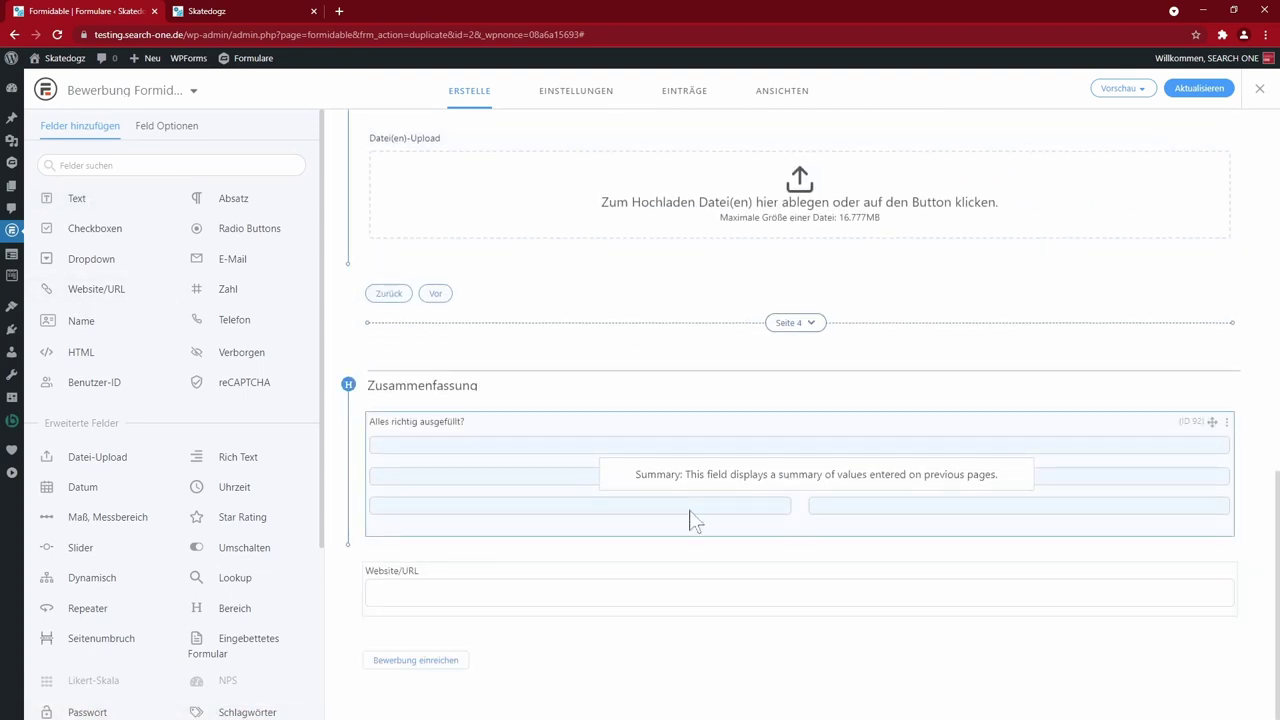
pyautogui.moveTo(1212, 570); pyautogui.dragTo(768, 420)
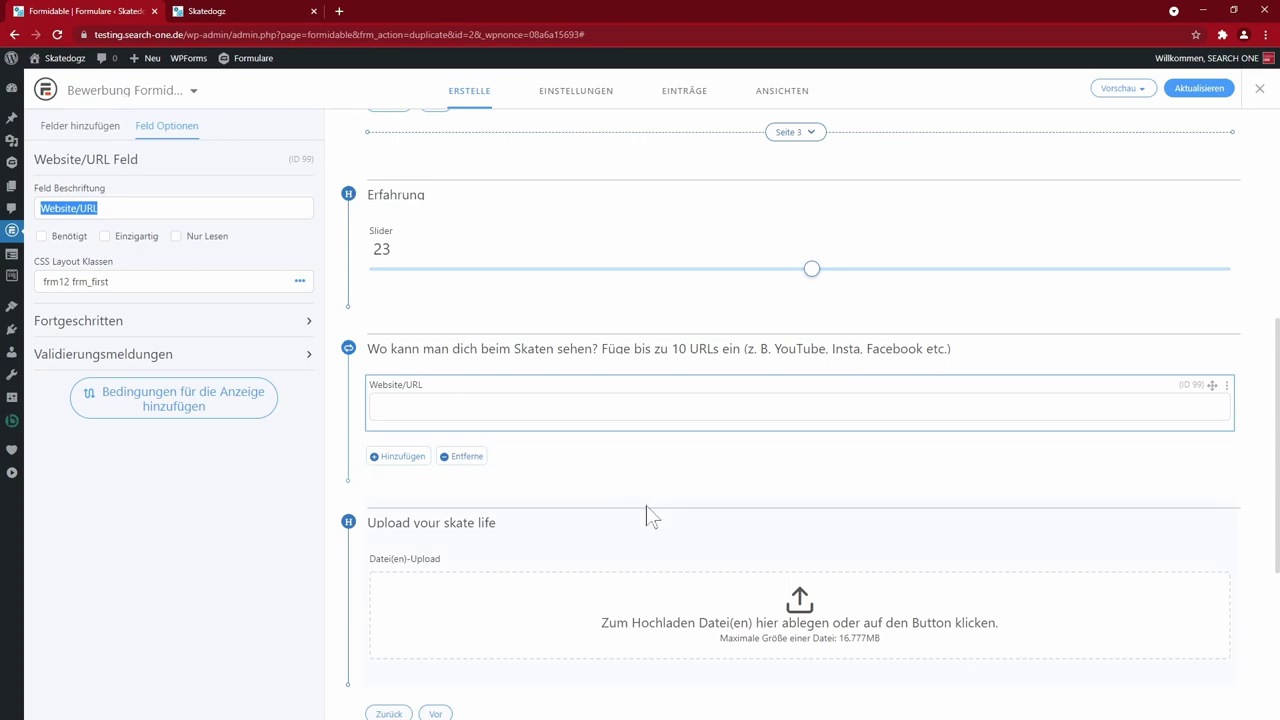
# - Rename the repeater's remove link to Entfernen, limit repetitions to 10, and save the form
pyautogui.click(508, 457)
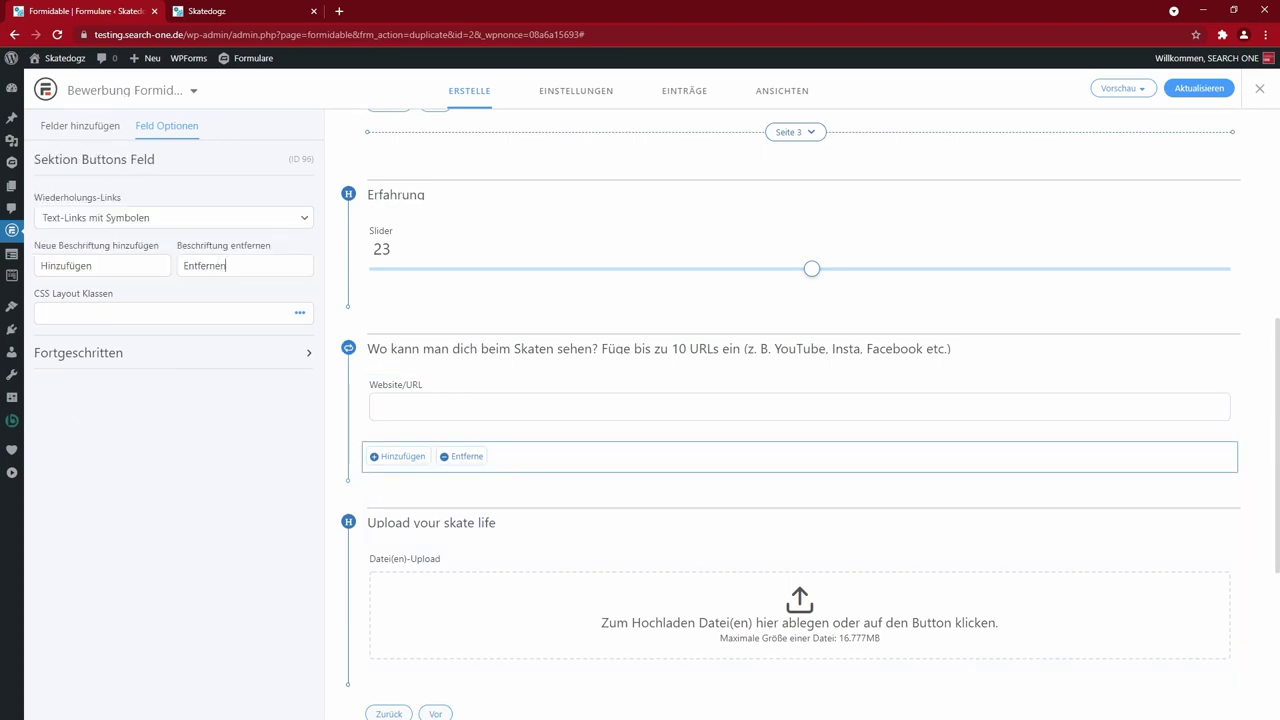
pyautogui.press('Tab')
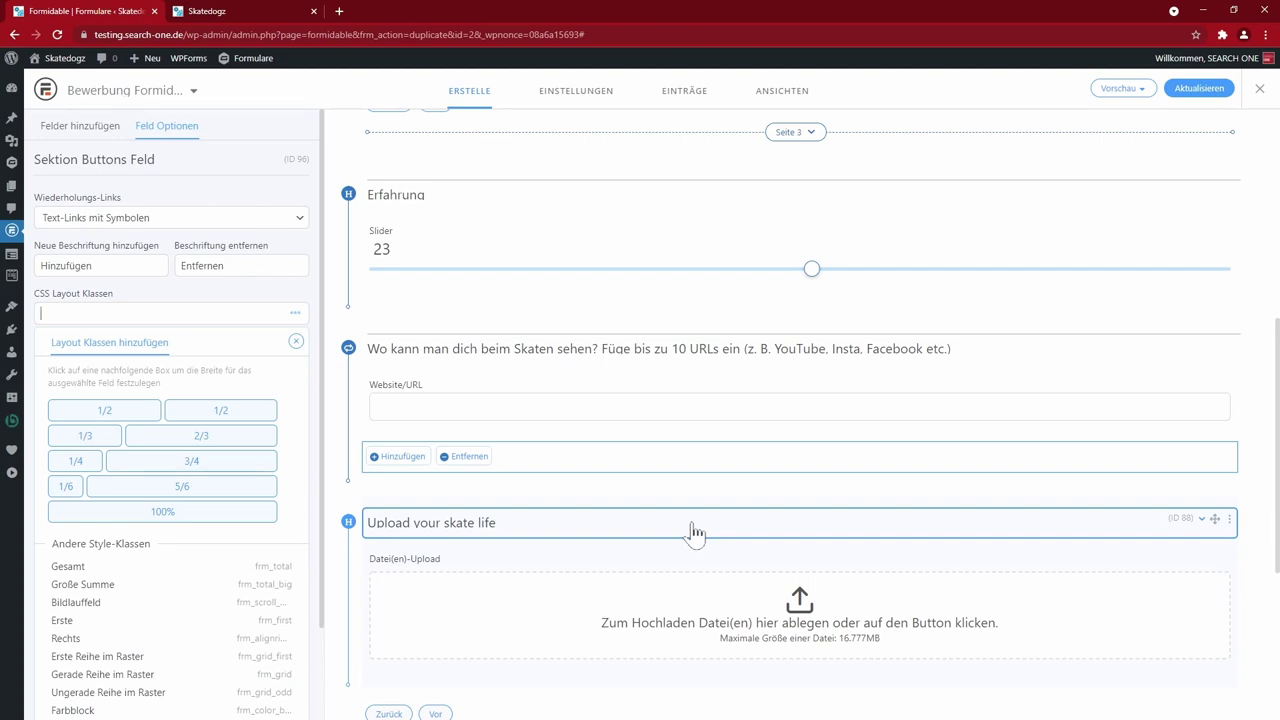
pyautogui.click(598, 382)
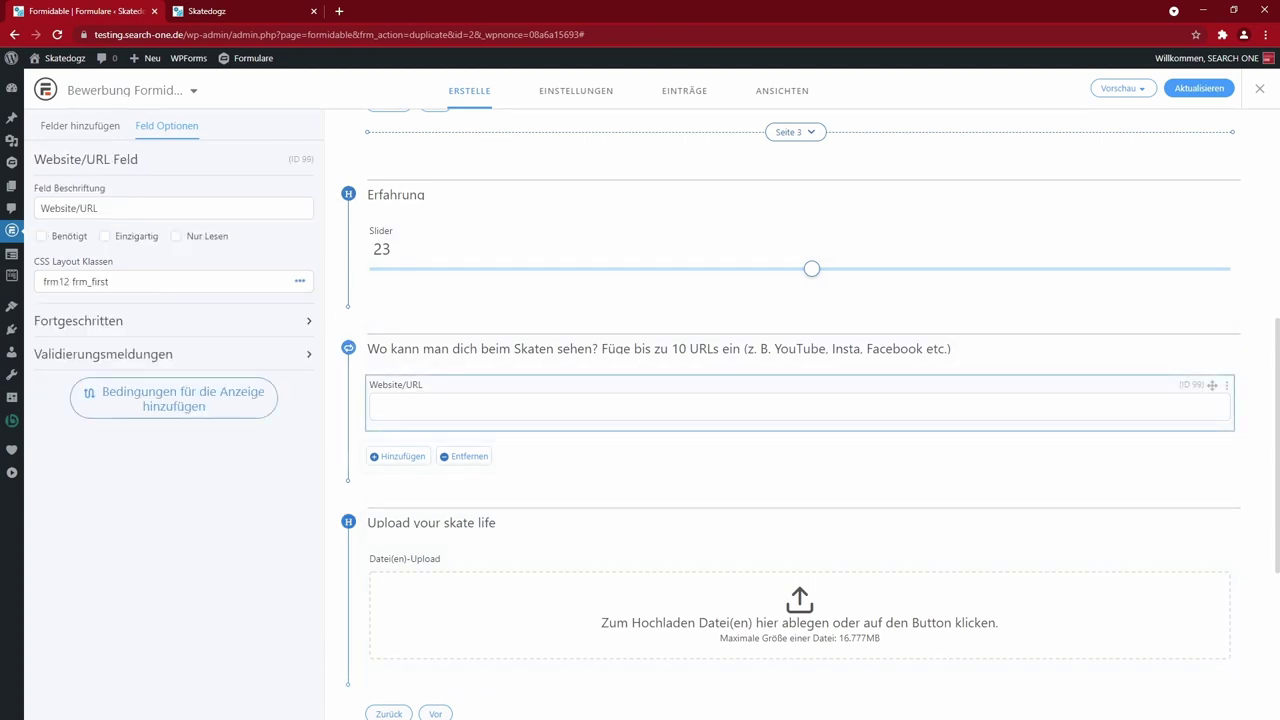
pyautogui.click(660, 362)
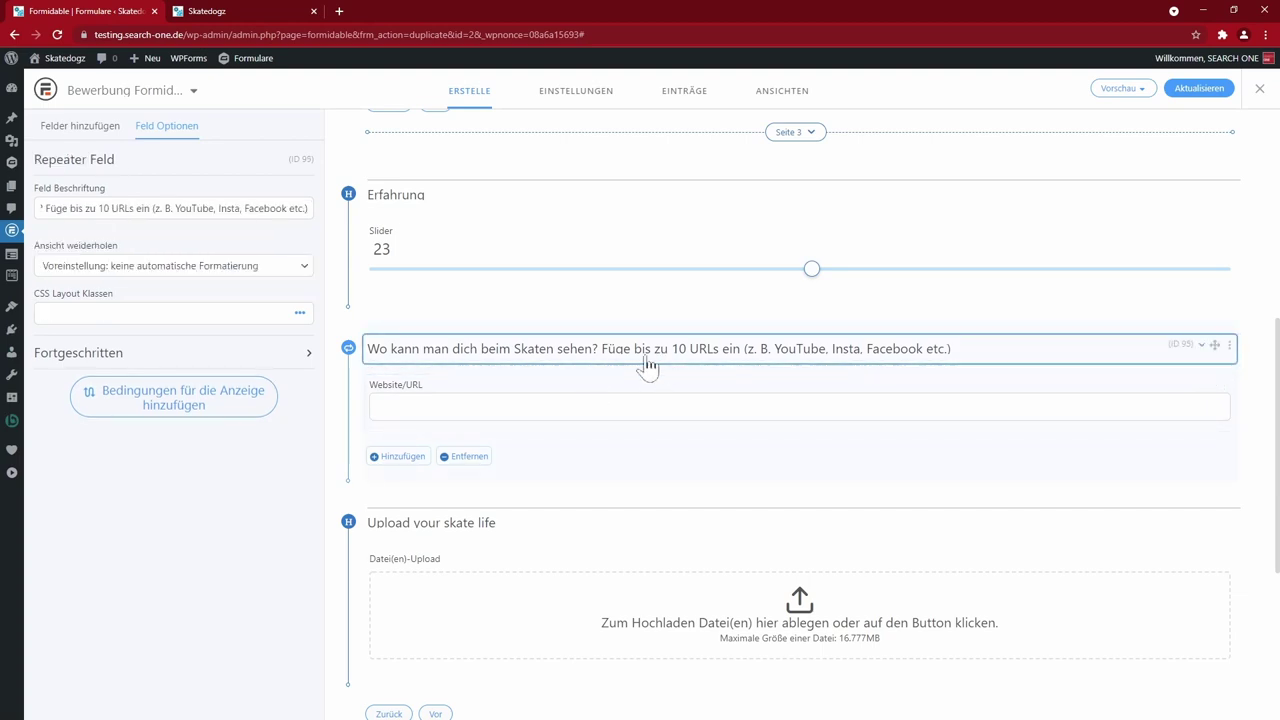
pyautogui.click(307, 356)
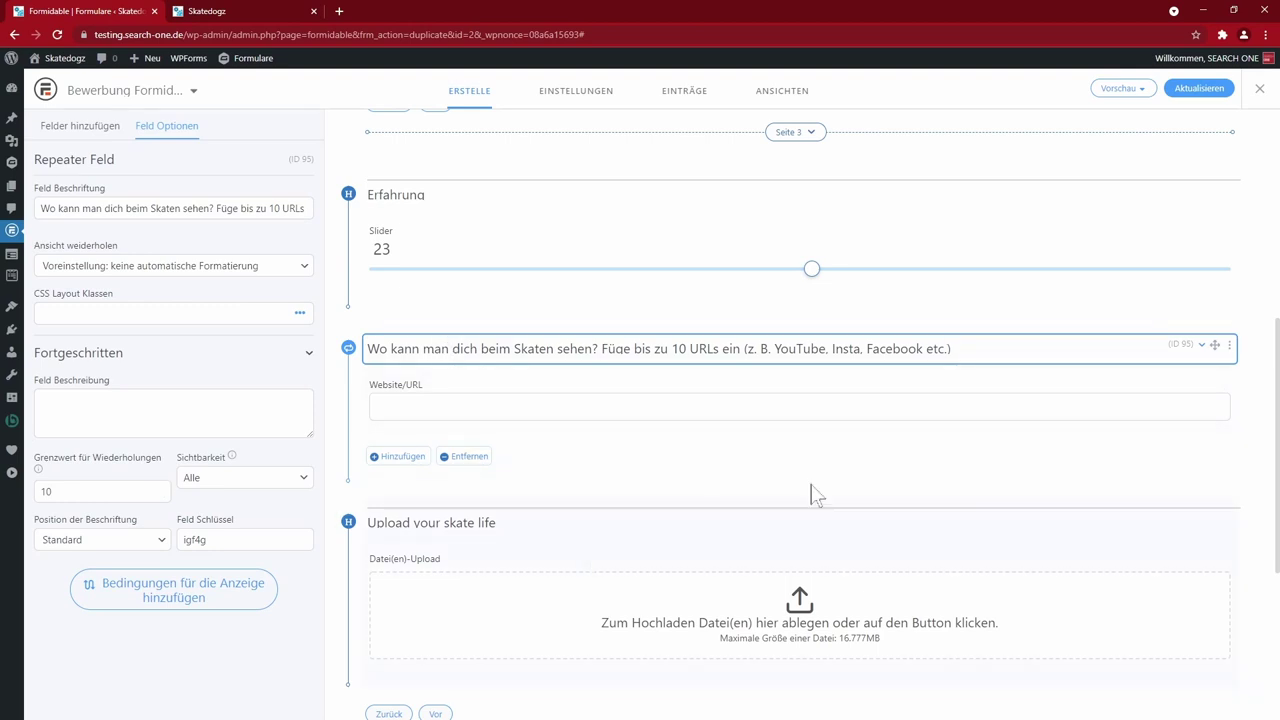
pyautogui.click(1192, 88)
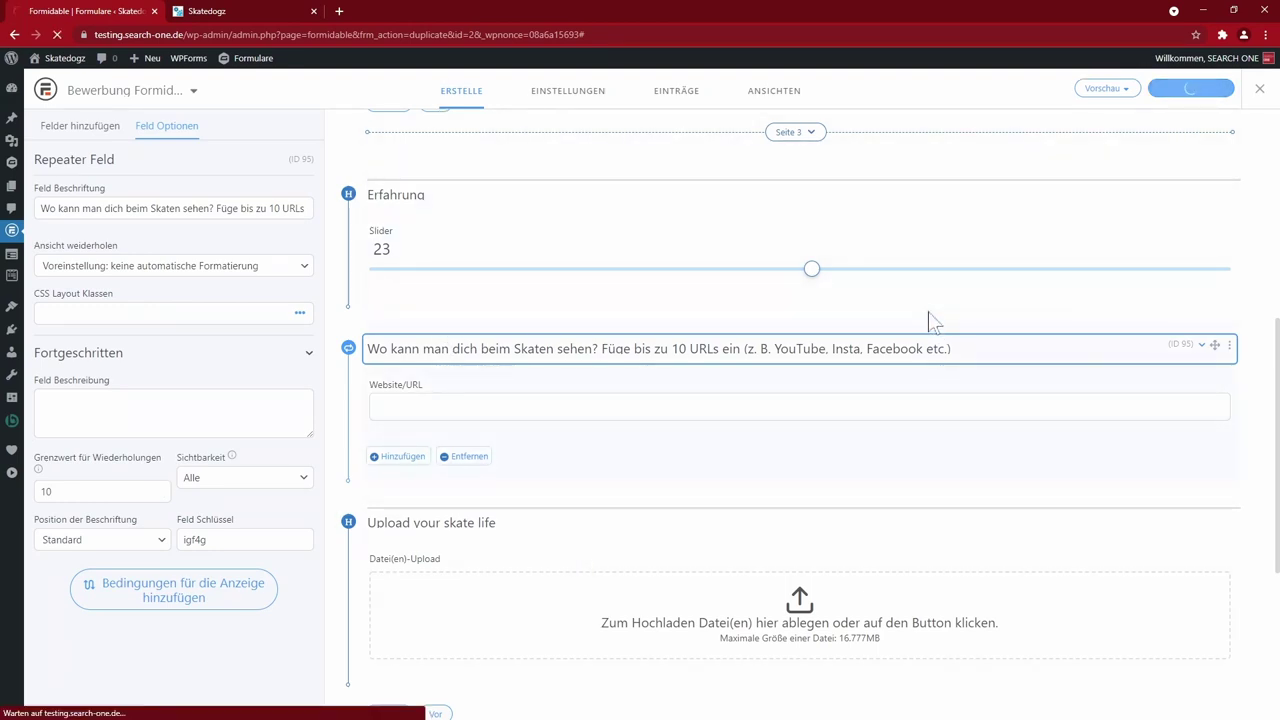
pyautogui.click(1118, 88)
# - In the themed preview, autofill the applicant's name and set the experience slider to 34
pyautogui.click(1090, 130)
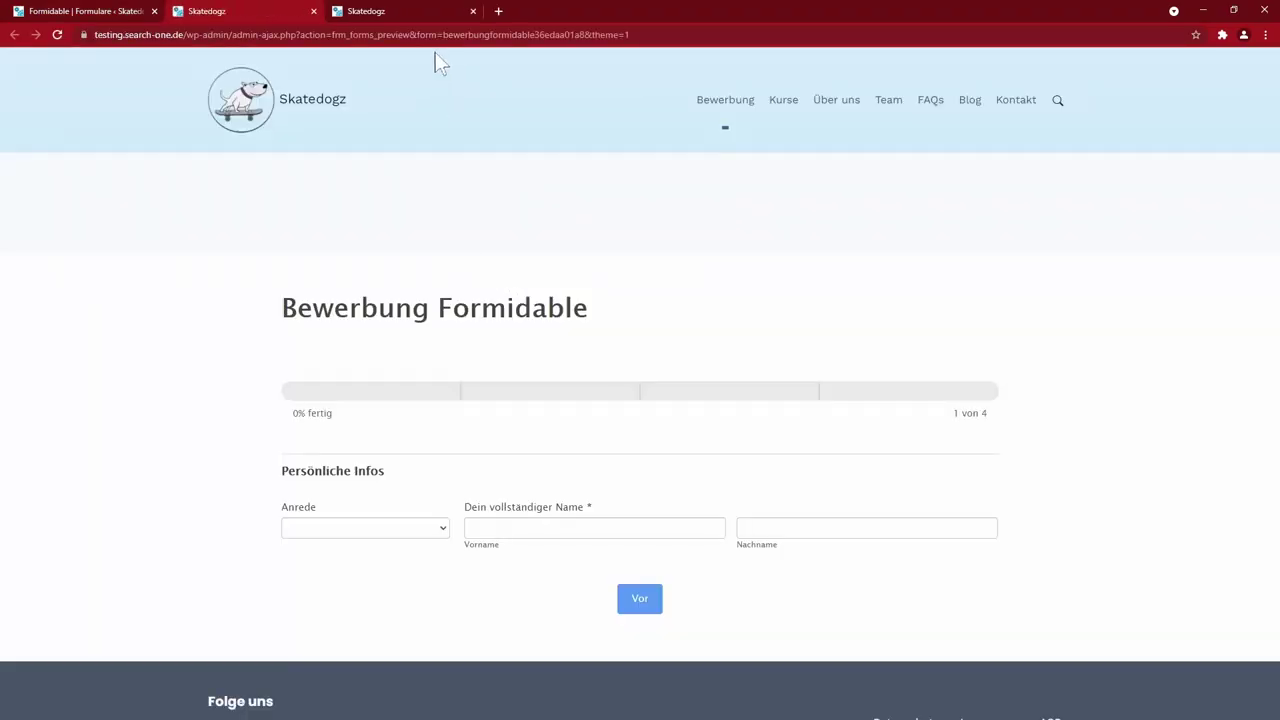
pyautogui.click(471, 528)
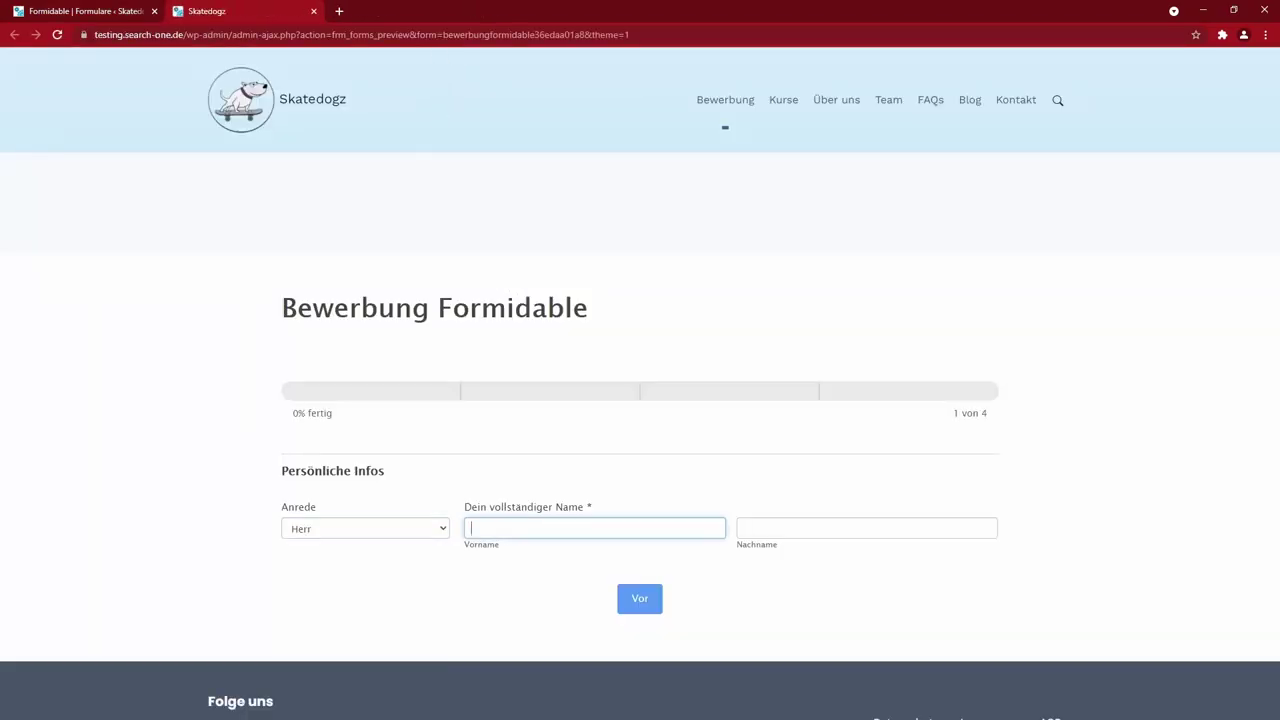
pyautogui.press('Down')
pyautogui.press('Return')
pyautogui.press('Return')
pyautogui.press('Return')
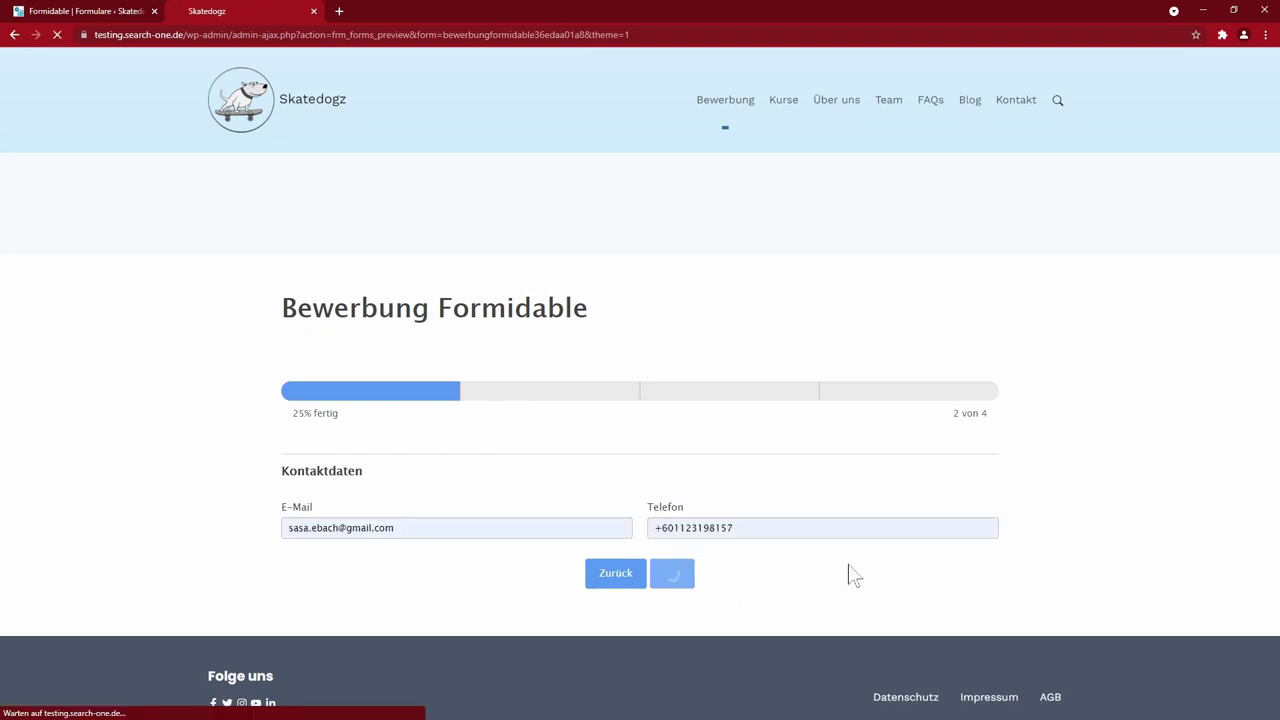
pyautogui.click(757, 338)
pyautogui.moveTo(757, 338); pyautogui.dragTo(866, 338)
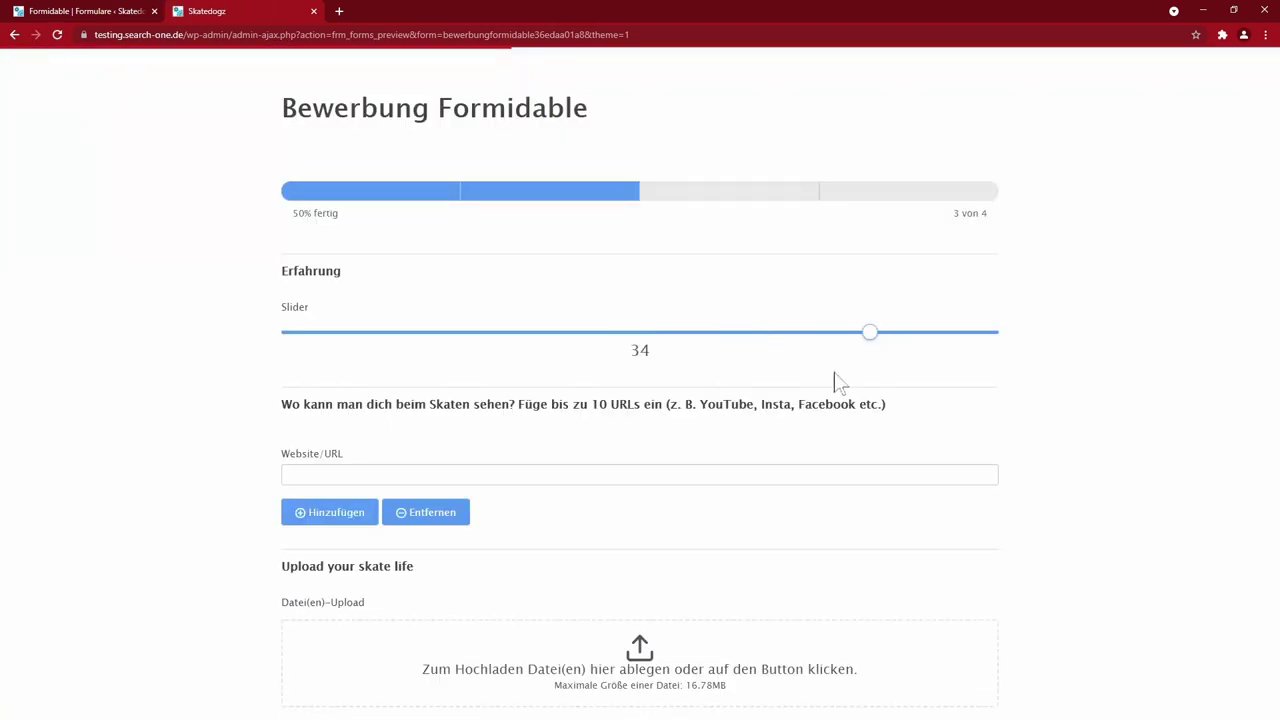
# - Enter YouTube and Instagram links in two URL rows and drop a file onto the upload area
pyautogui.click(506, 472)
pyautogui.write('https://www.youtube.com/')
pyautogui.click(340, 516)
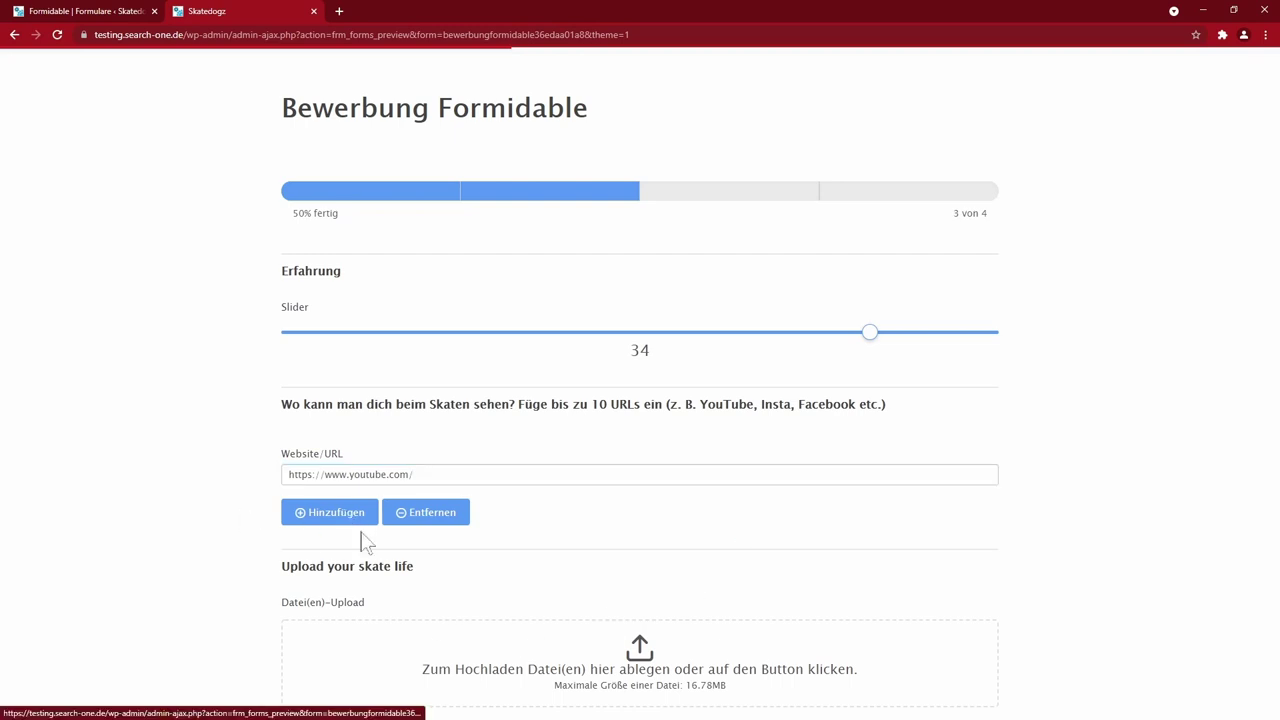
pyautogui.write('https://www.instagram.com/')
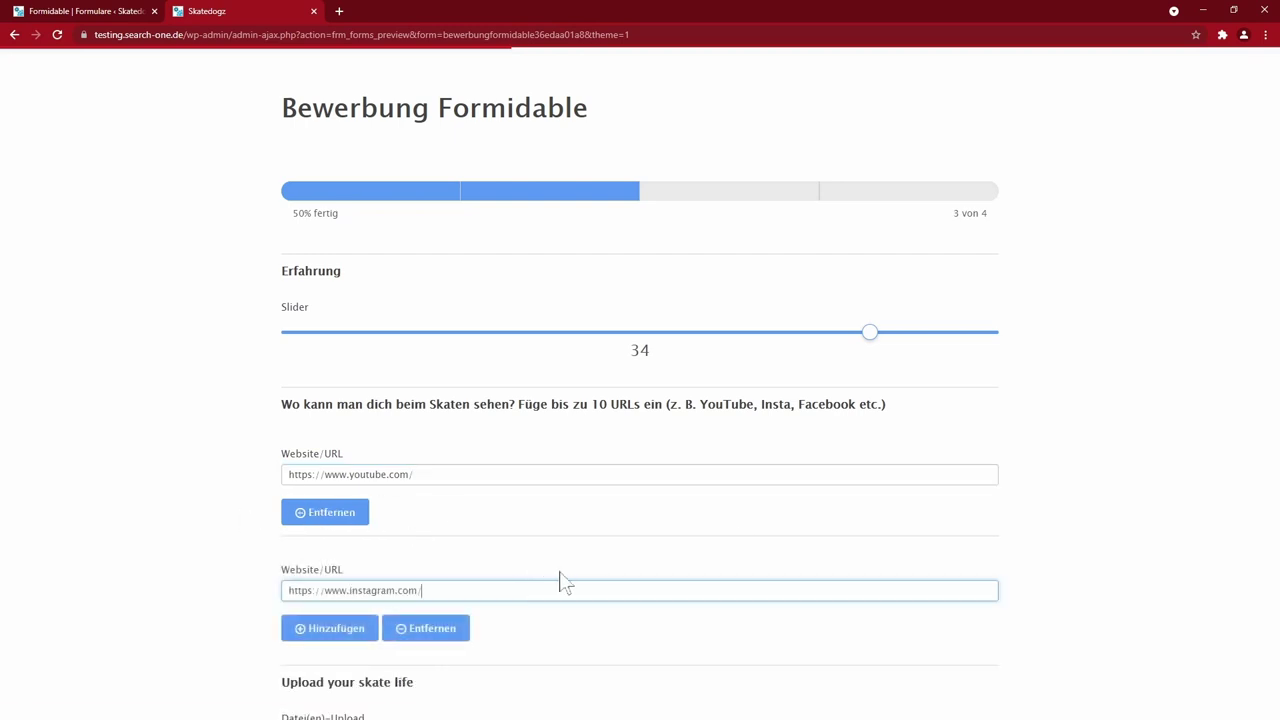
pyautogui.scroll(-3, 190, 520)
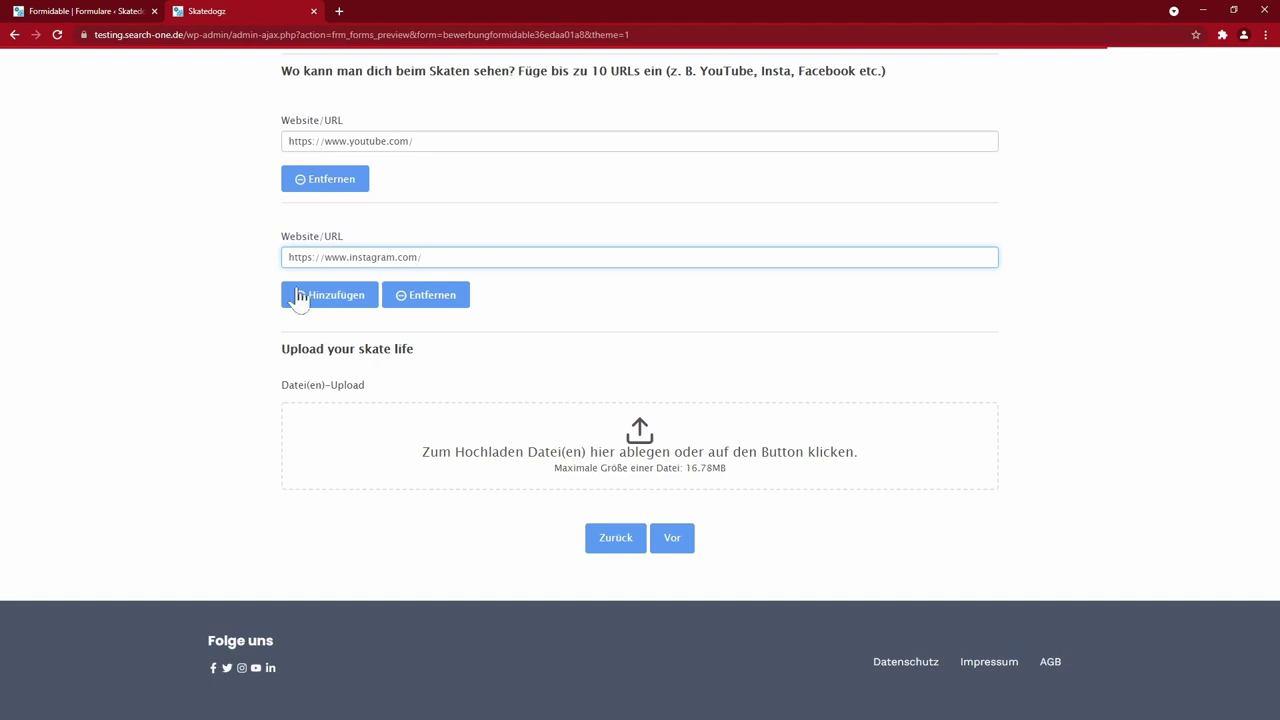
pyautogui.moveTo(0, 520); pyautogui.dragTo(551, 491)
# - Review the summary page, submit the test application, and return to the form builder
pyautogui.click(672, 600)
pyautogui.scroll(-4, 563, 410)
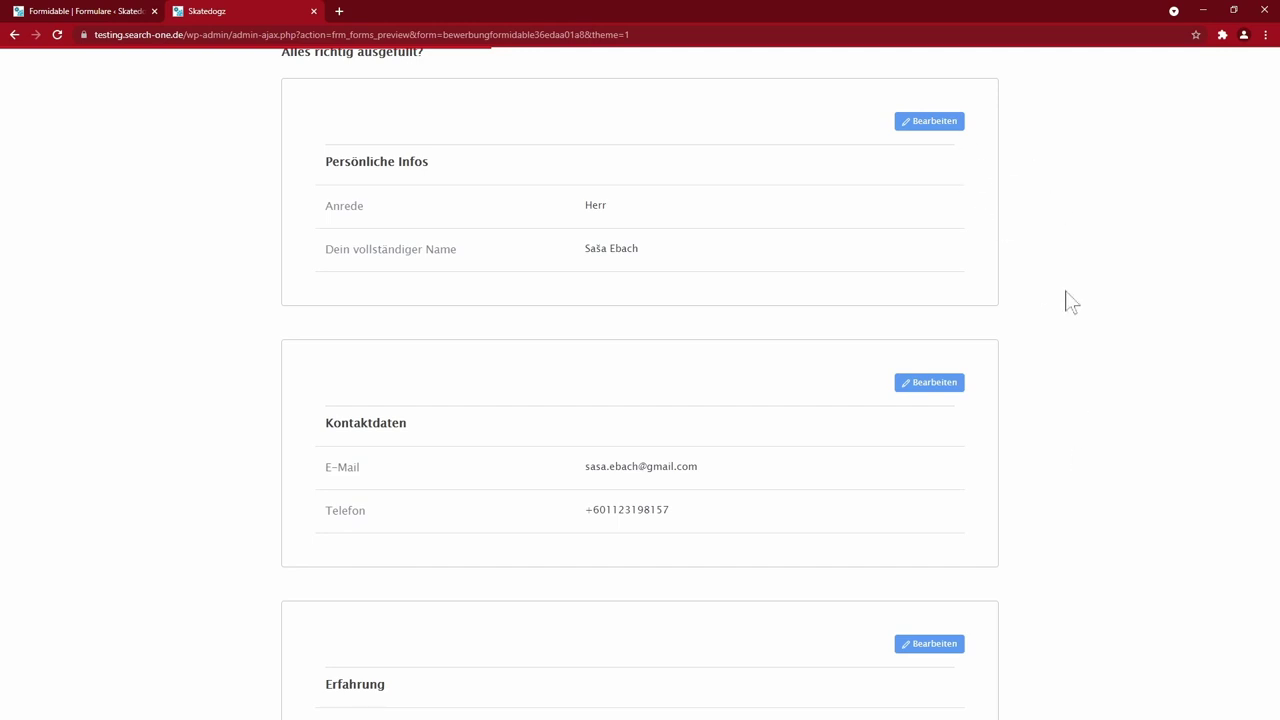
pyautogui.scroll(-8, 1054, 443)
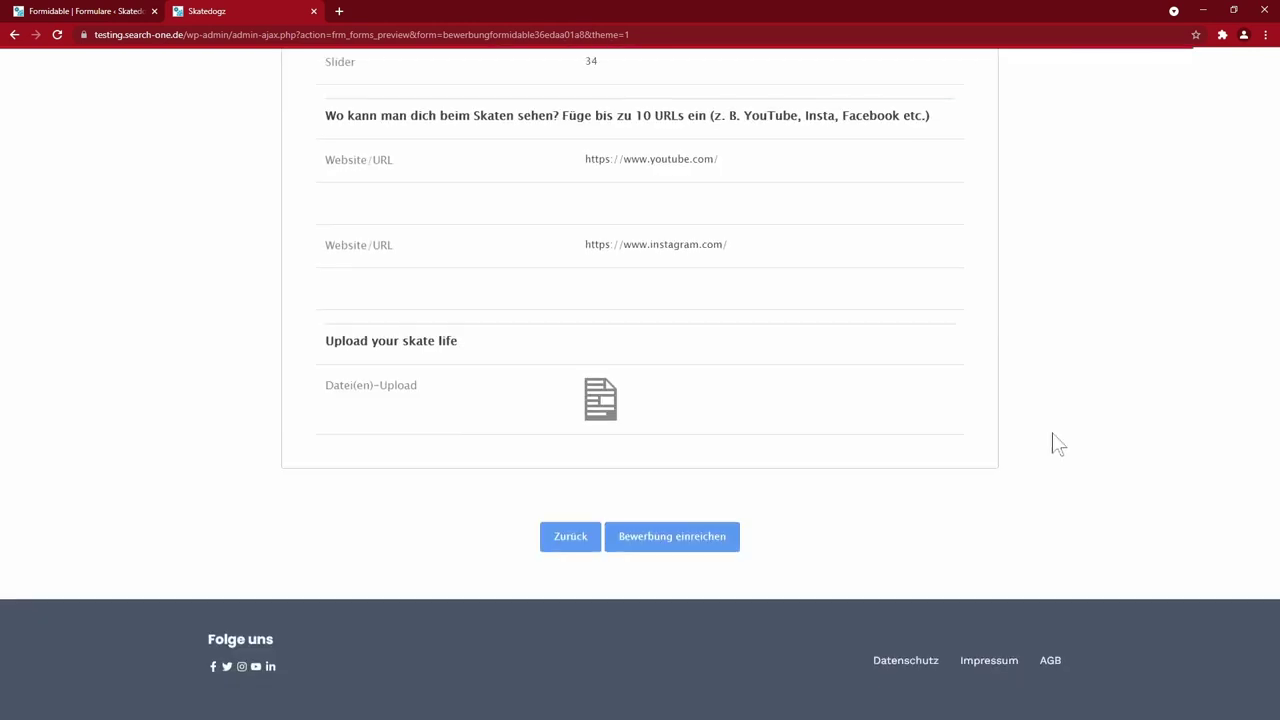
pyautogui.click(669, 458)
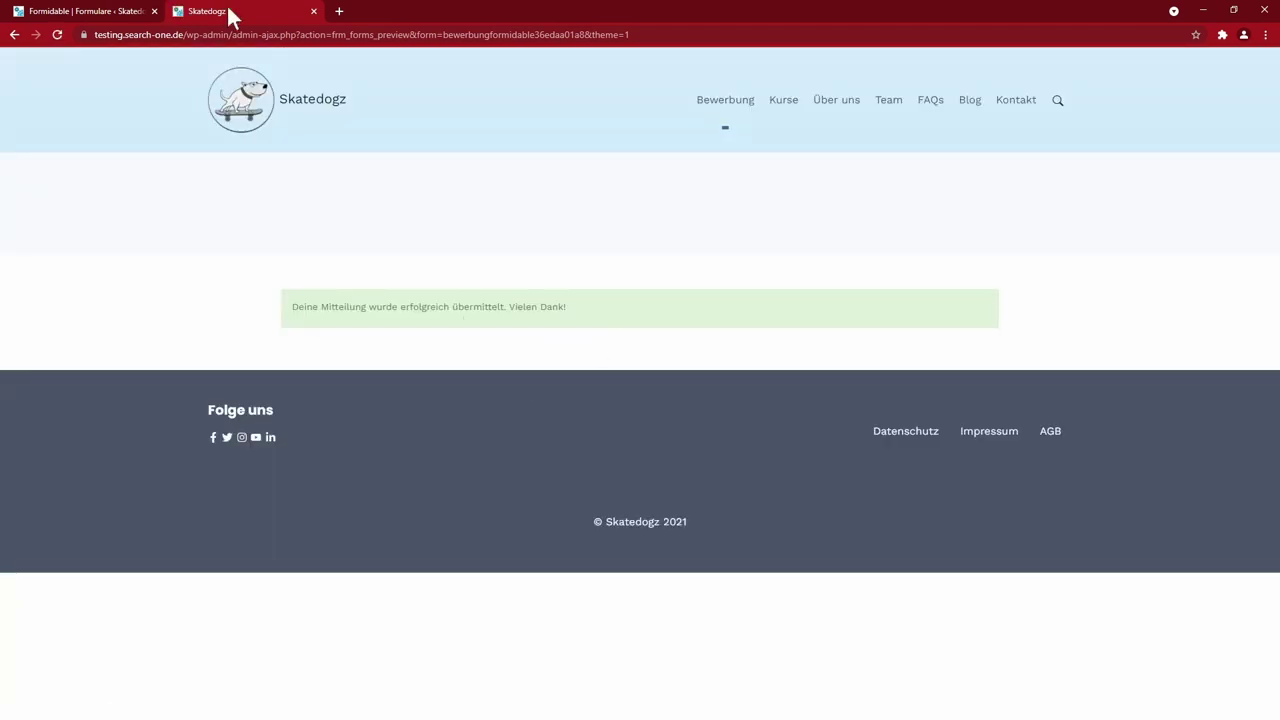
pyautogui.hotkey('ctrl', 'shift', 'Tab')
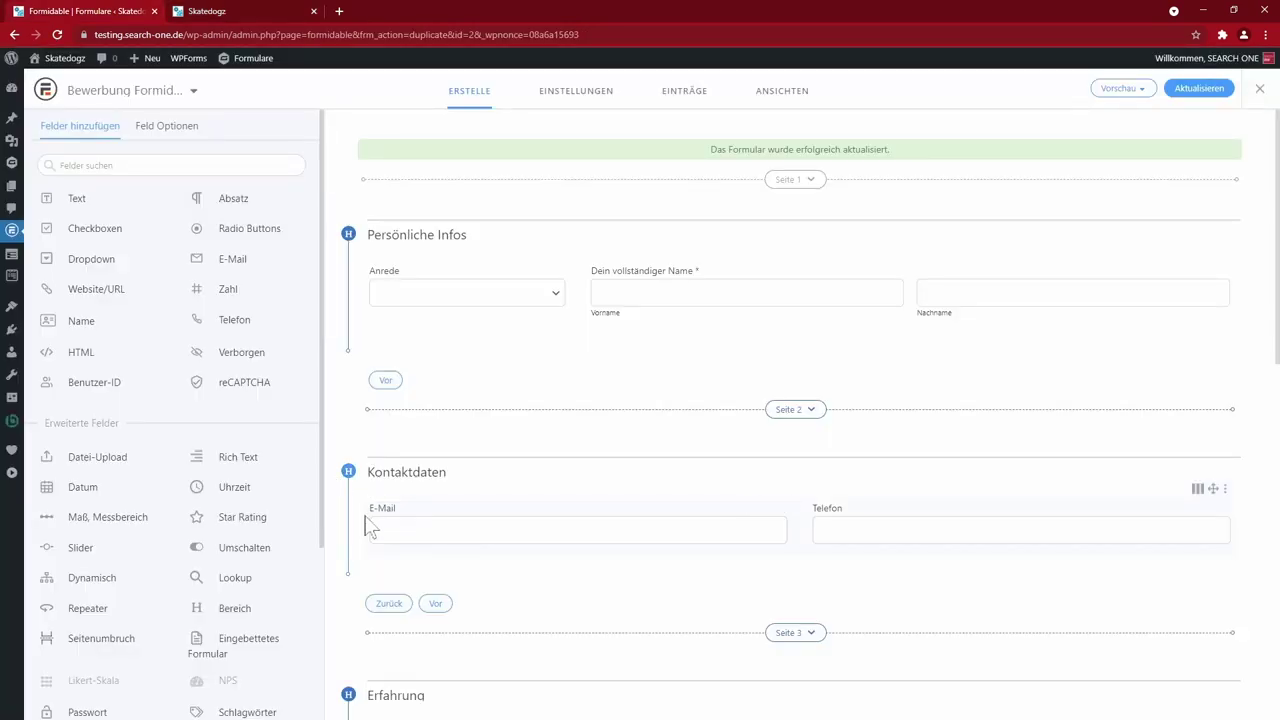
# - Review the Formidable form's Einstellungen and its Aktionen & Nachrichten settings
pyautogui.scroll(-3, 260, 485)
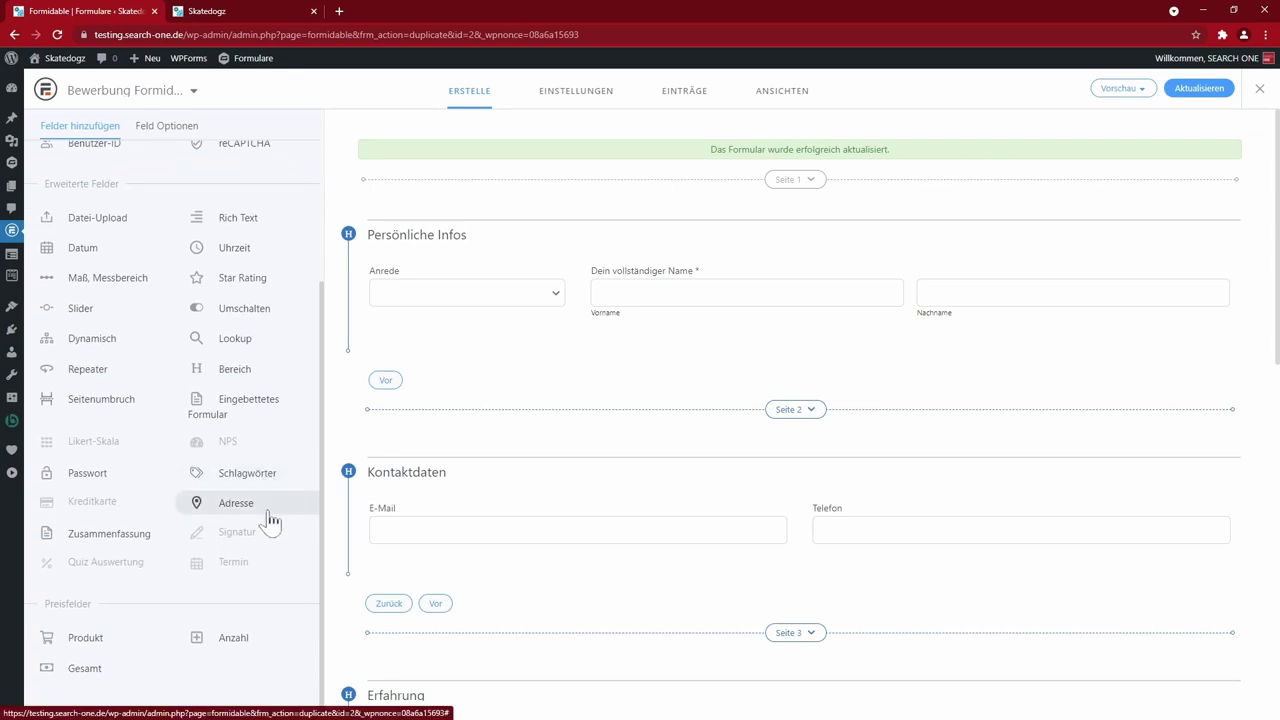
pyautogui.scroll(3, 262, 520)
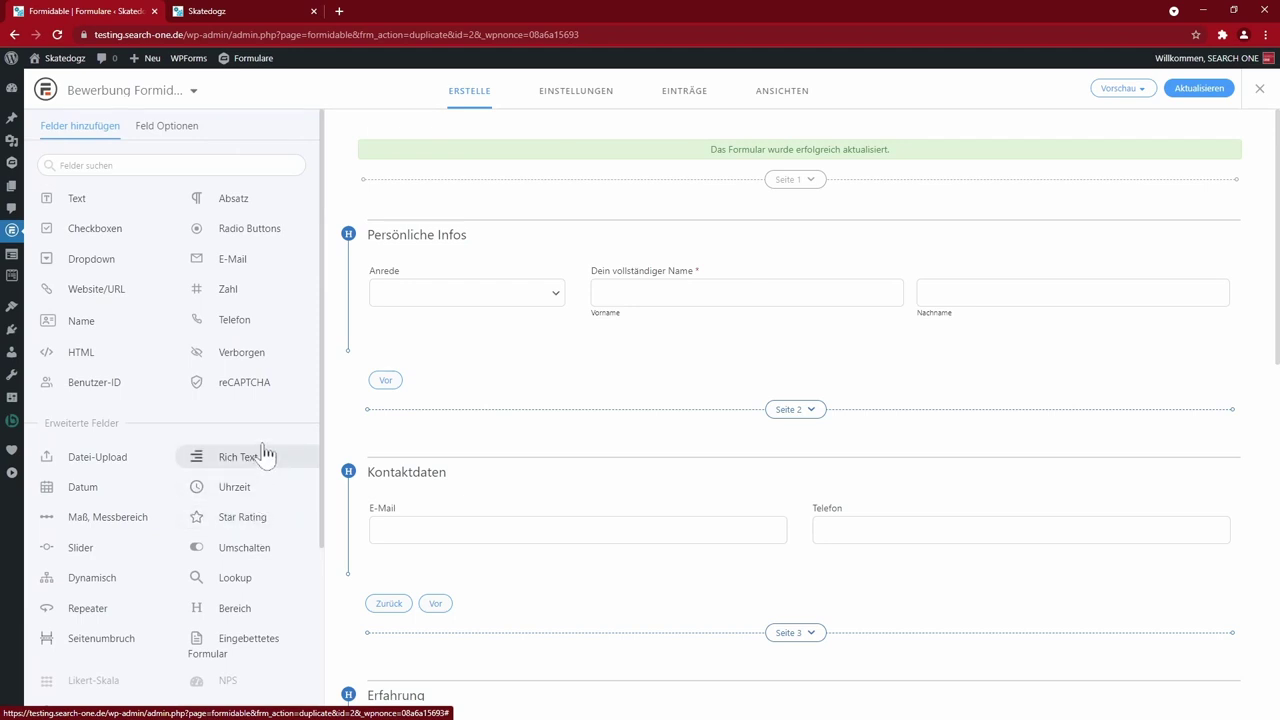
pyautogui.click(577, 91)
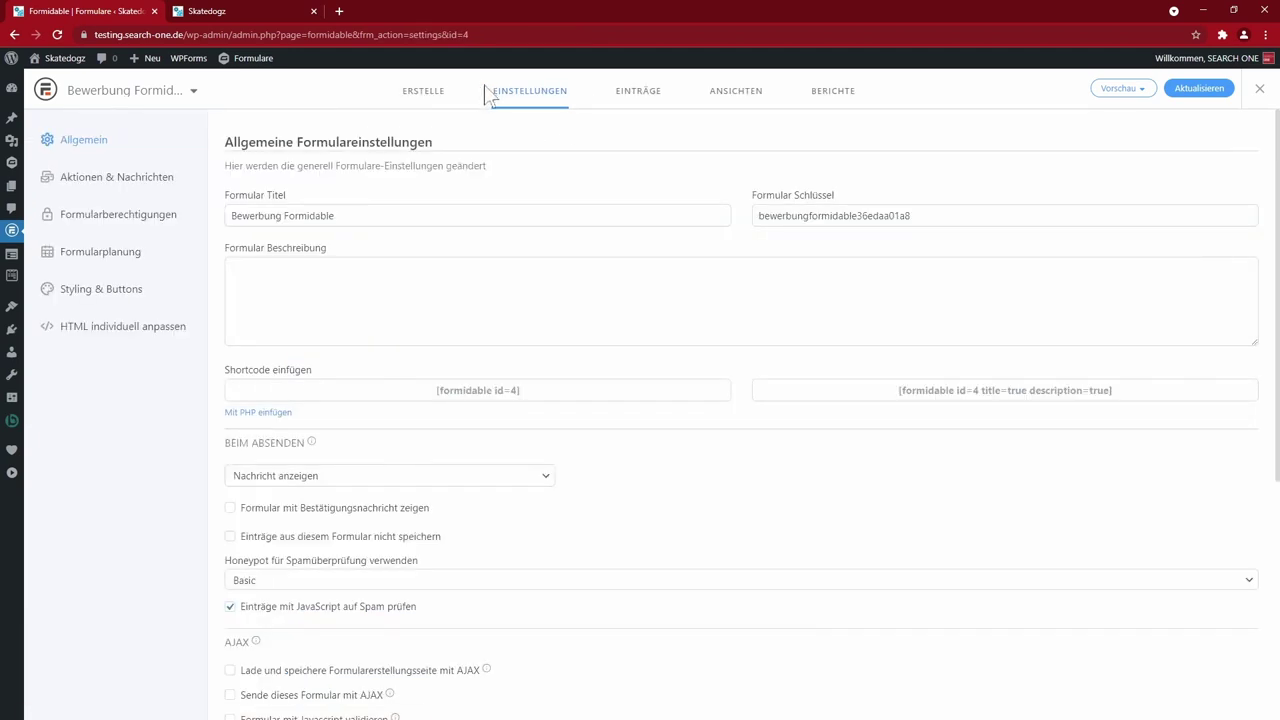
pyautogui.click(116, 177)
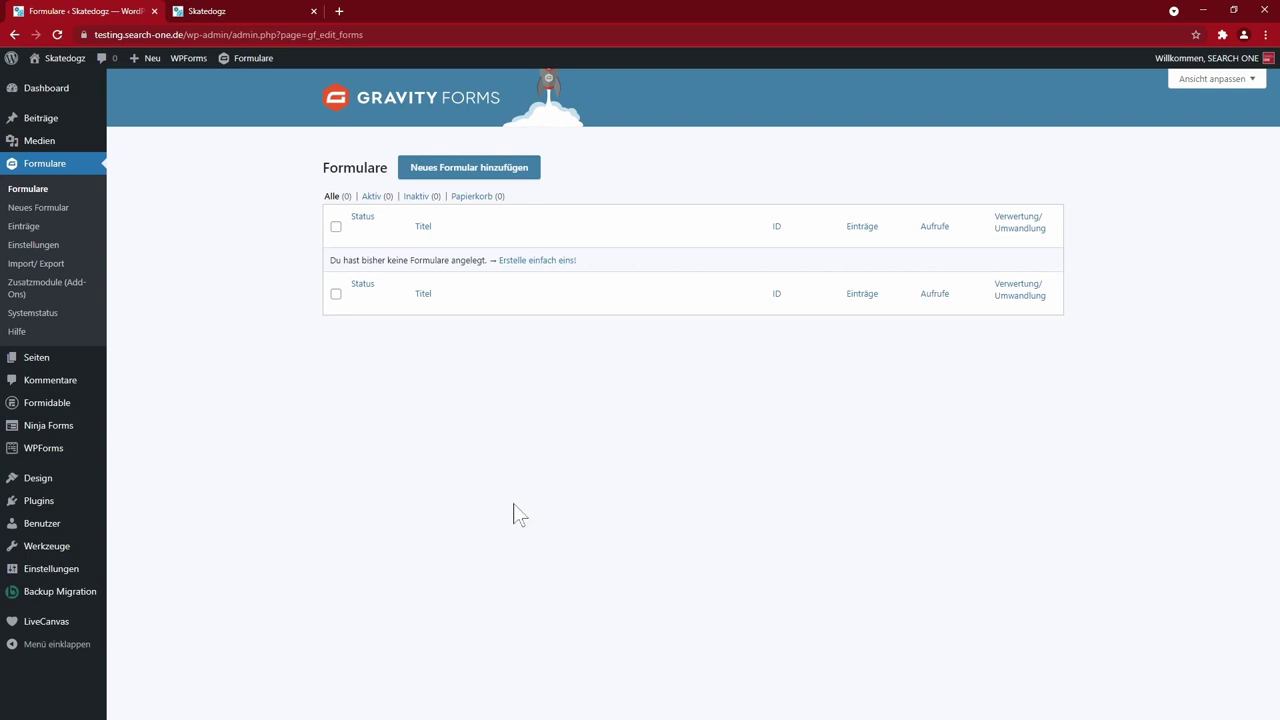
# - Create a new Gravity Forms form titled 'Bewerbung Gravity'
pyautogui.click(472, 166)
pyautogui.write('Bewerbung Gravity')
pyautogui.click(536, 400)
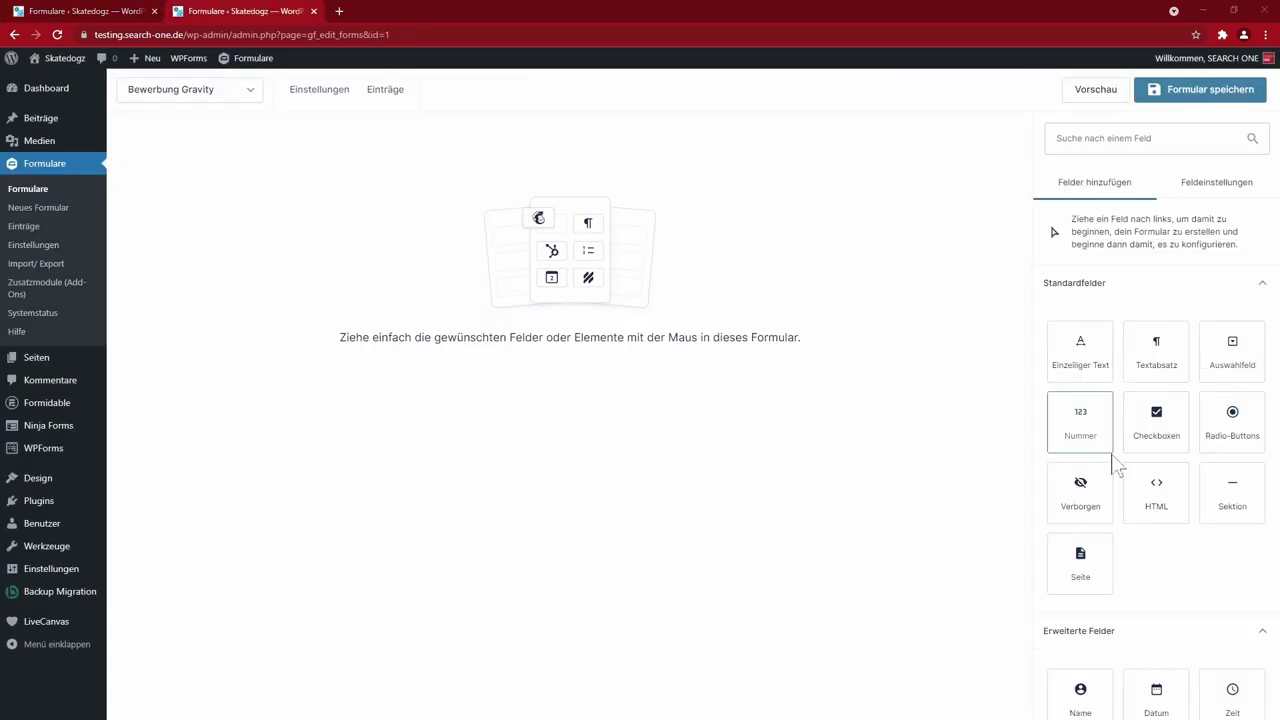
# - Browse the available field type panels, including the pricing fields
pyautogui.scroll(-1, 1157, 506)
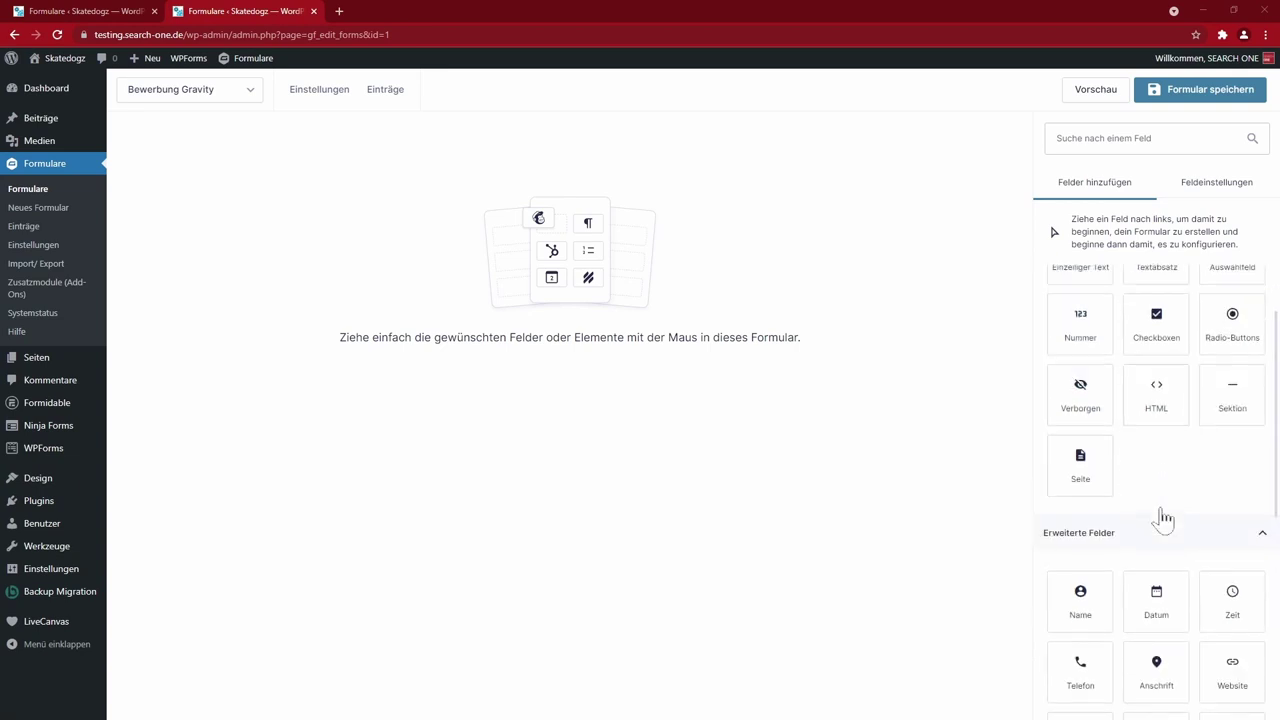
pyautogui.scroll(-3, 1160, 430)
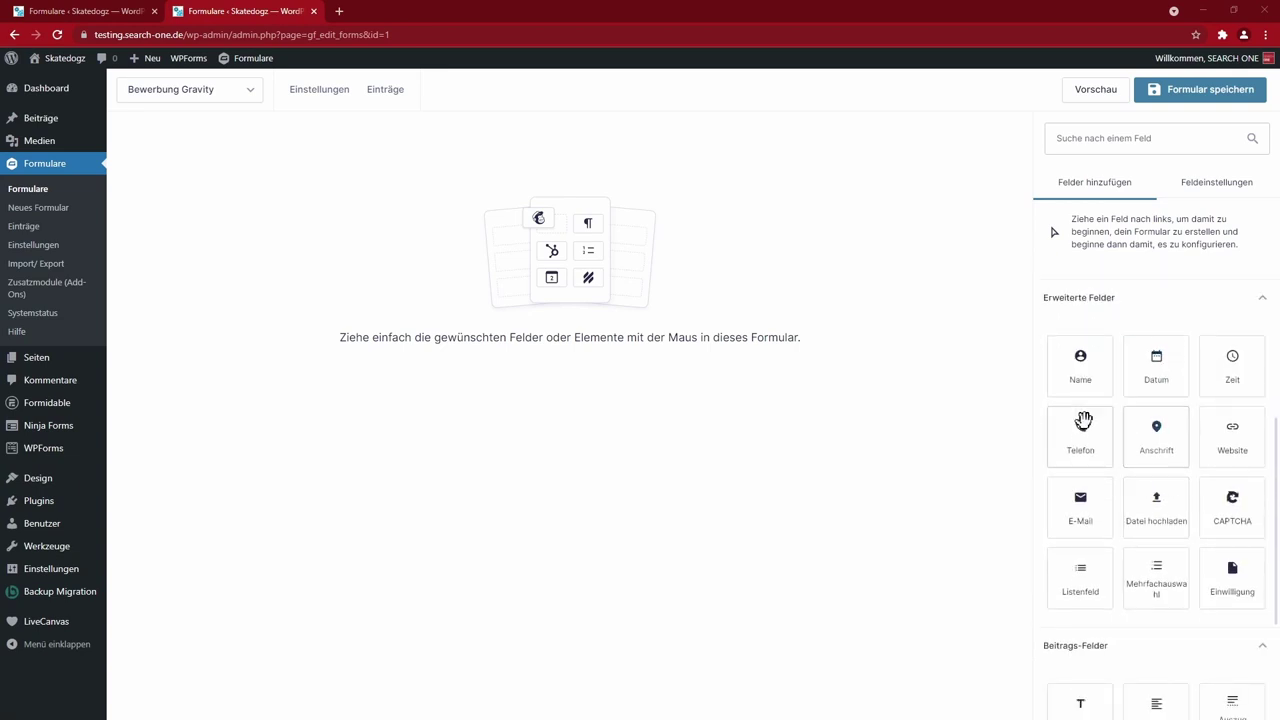
pyautogui.scroll(-2, 1205, 484)
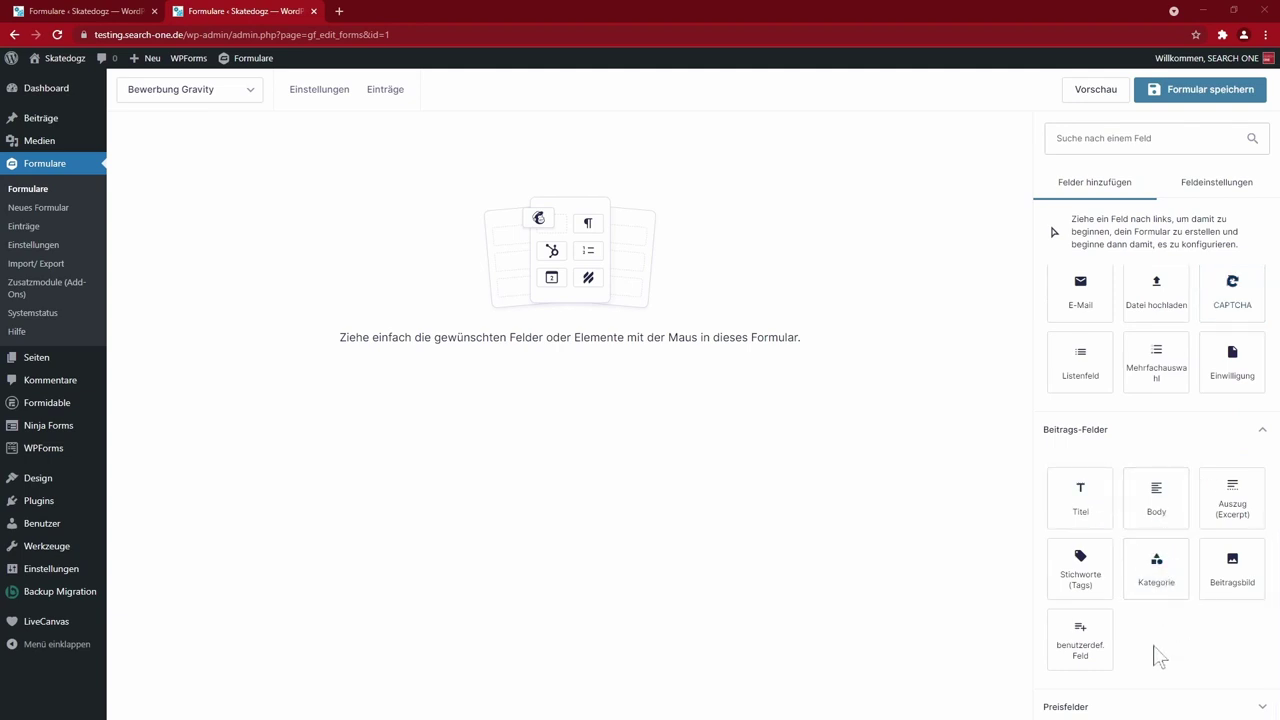
pyautogui.click(1137, 708)
pyautogui.scroll(-2, 1200, 567)
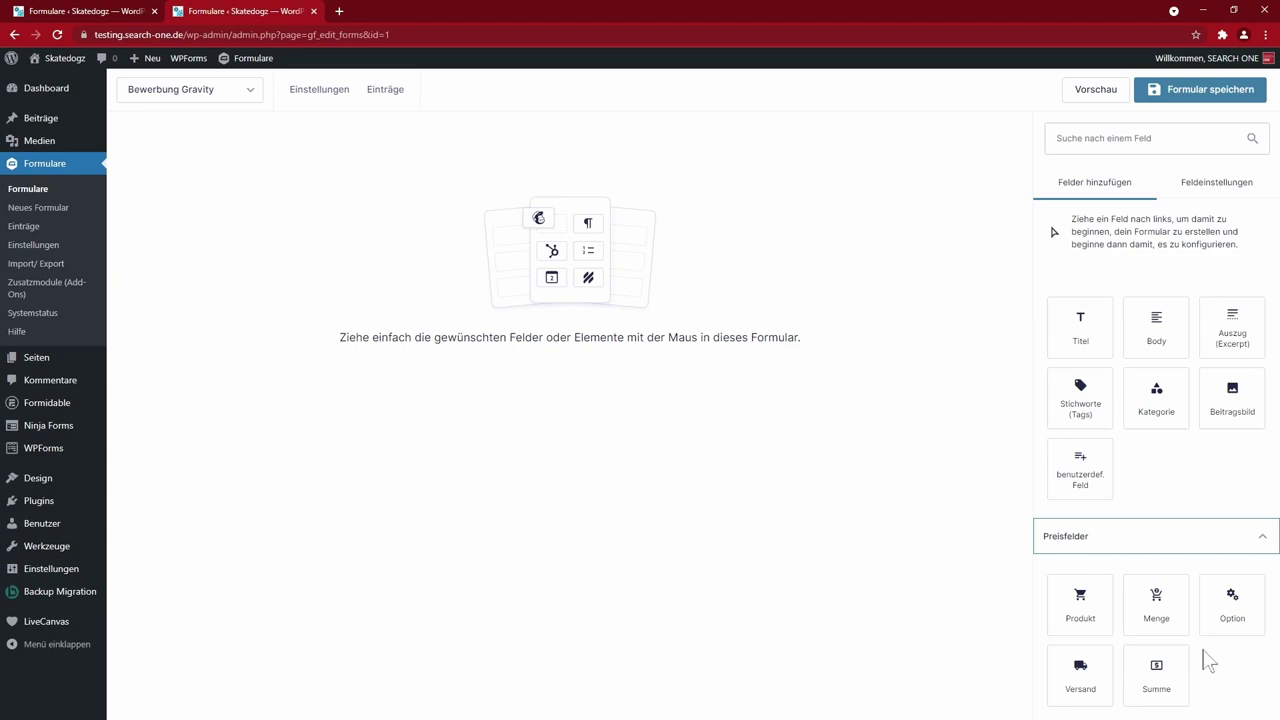
pyautogui.scroll(10, 1210, 660)
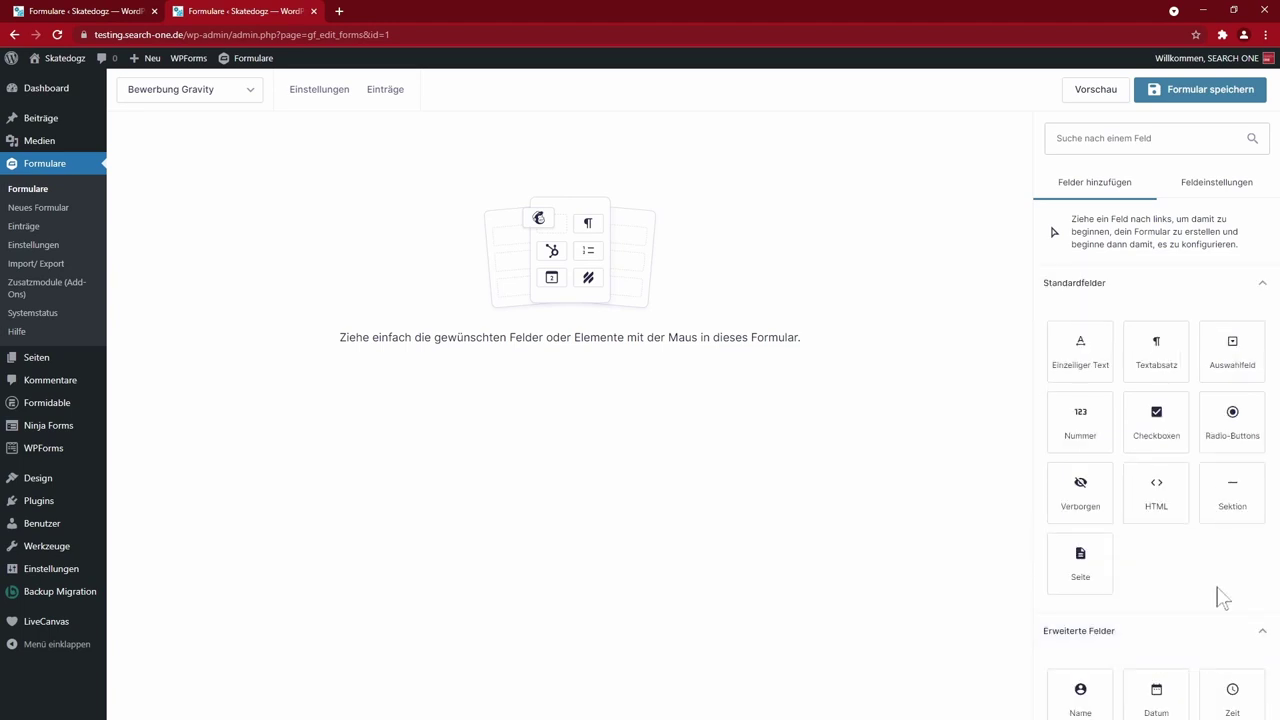
pyautogui.scroll(-3, 1220, 597)
pyautogui.scroll(-1, 1214, 580)
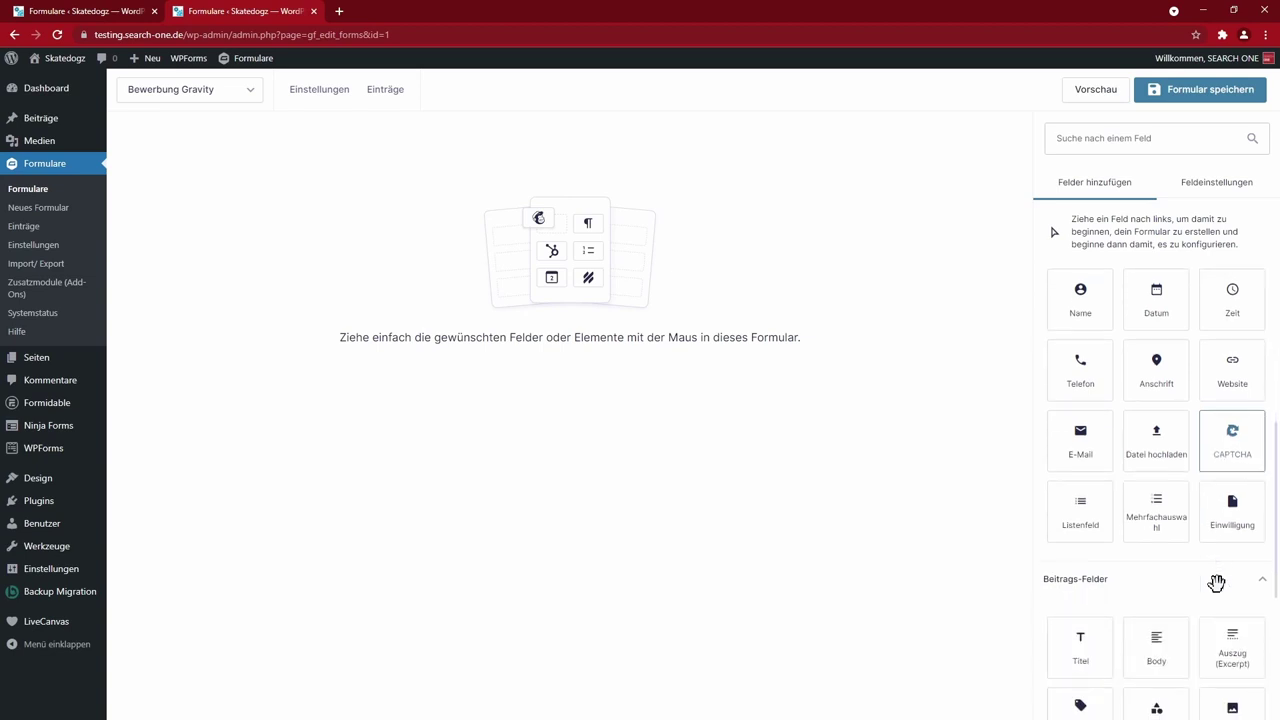
pyautogui.scroll(4, 1218, 588)
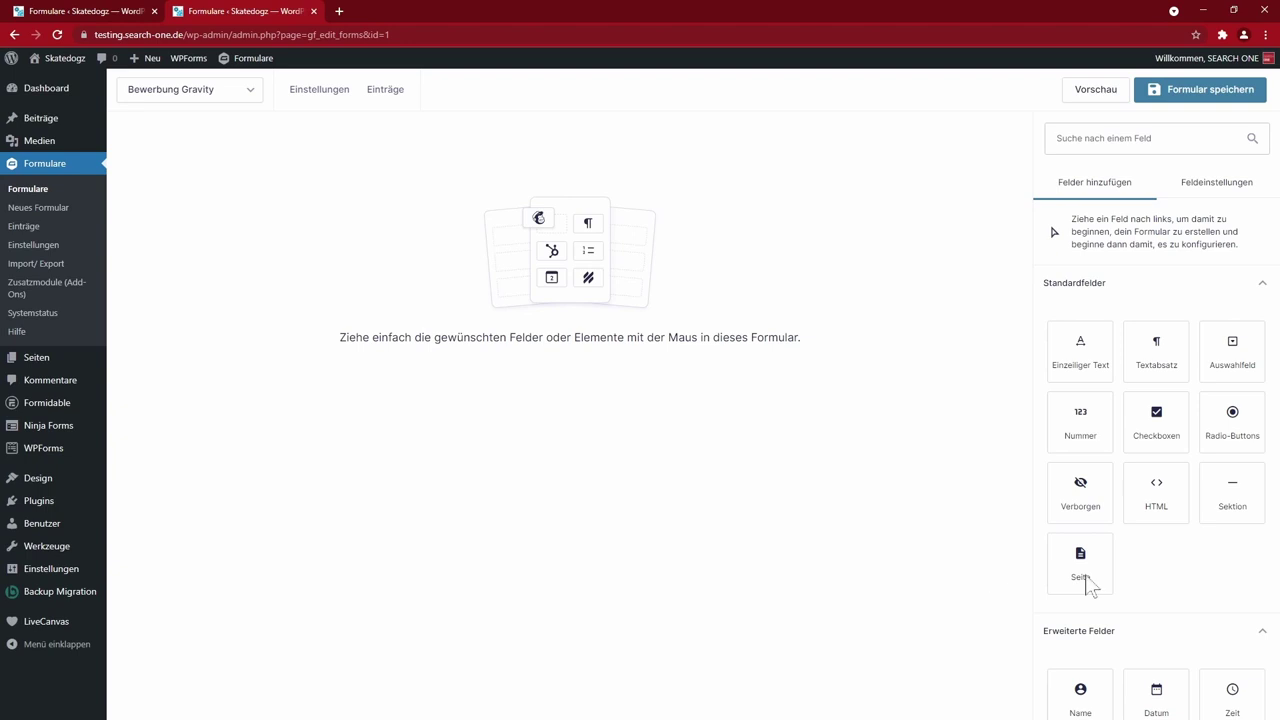
# - Add a Persönliche Infos section with a Name field from Erweiterte Felder below it
pyautogui.moveTo(1229, 500); pyautogui.dragTo(828, 558)
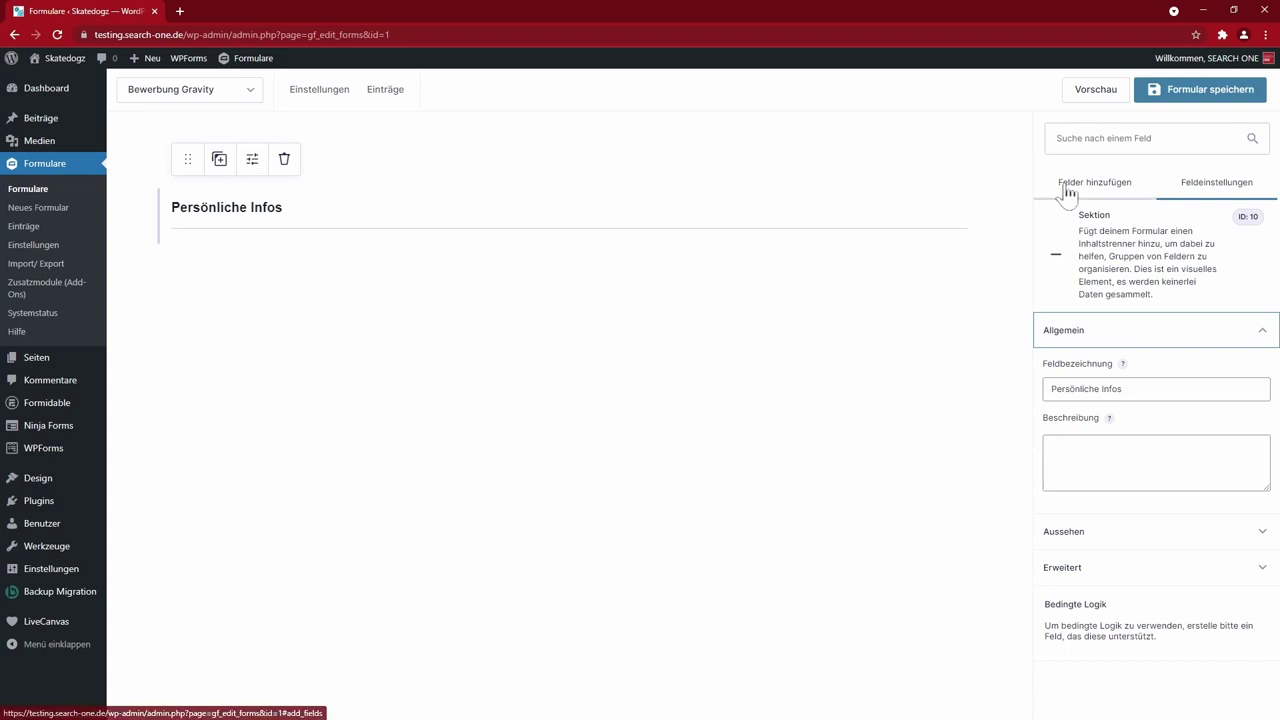
pyautogui.click(997, 218)
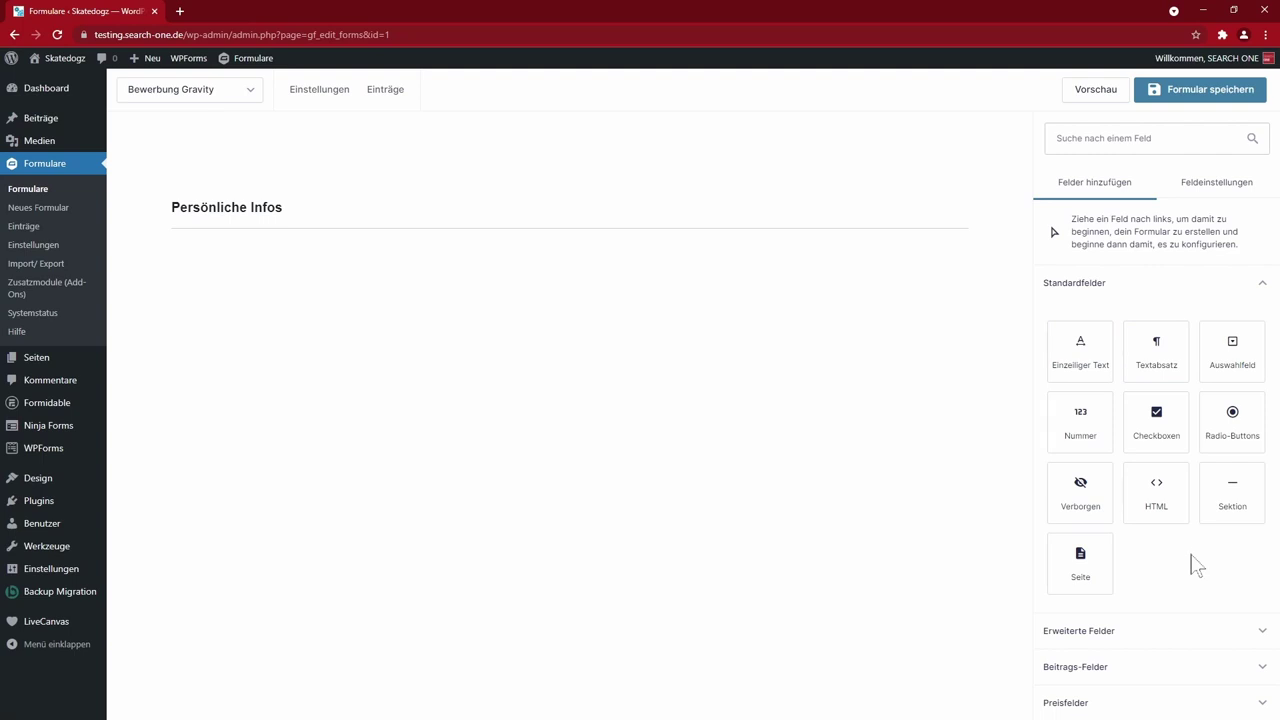
pyautogui.click(1157, 630)
pyautogui.scroll(-2, 1208, 543)
pyautogui.click(1077, 400)
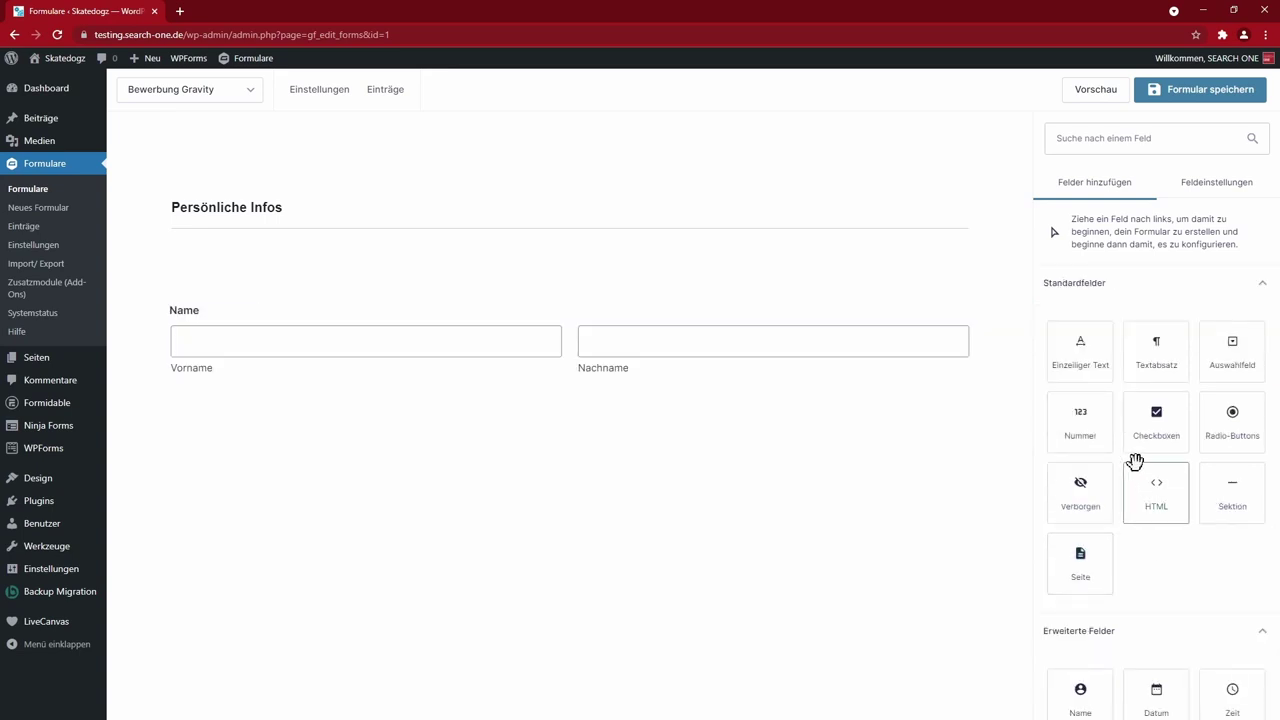
# - Add a dropdown field and place it in the Name field's row
pyautogui.click(1229, 360)
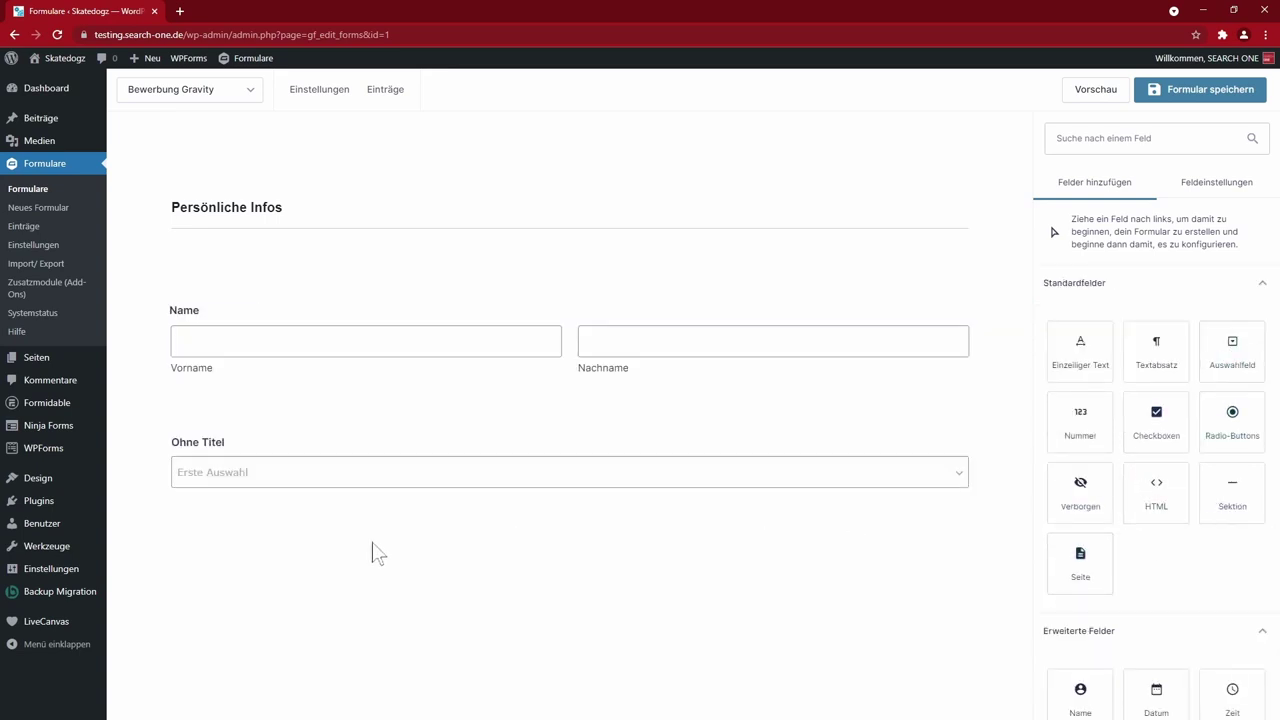
pyautogui.moveTo(183, 471)
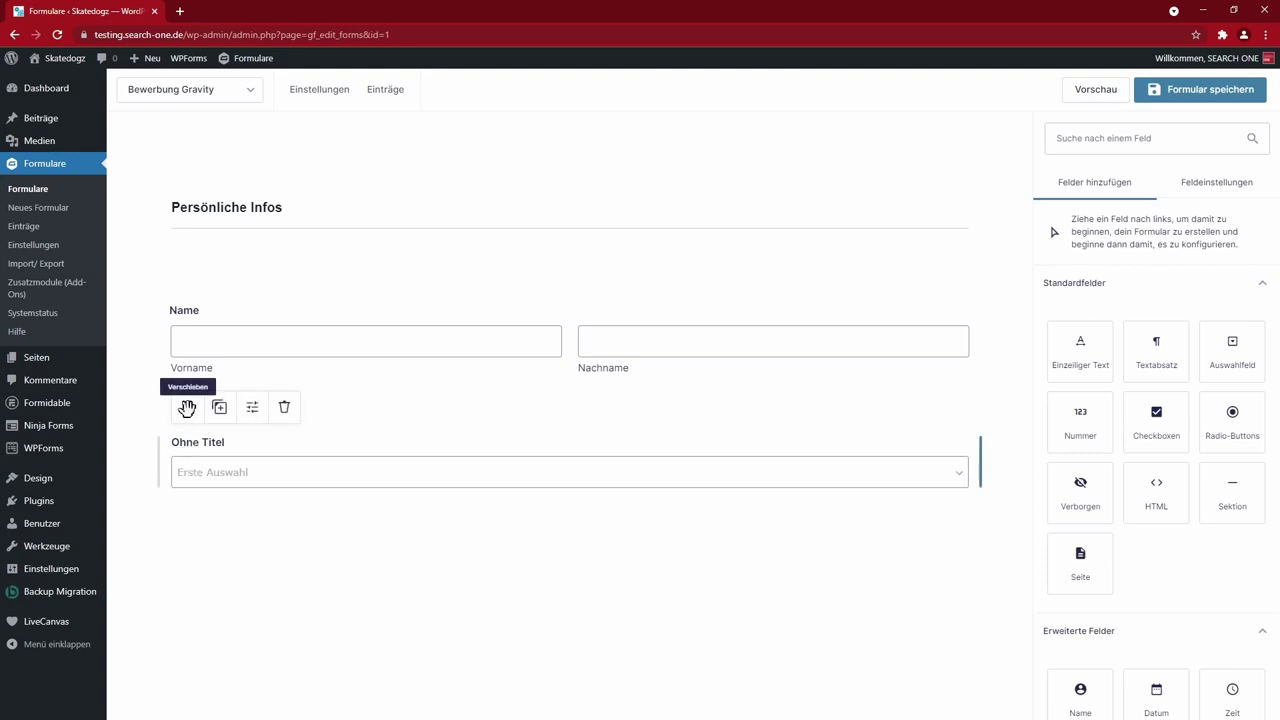
pyautogui.moveTo(187, 407); pyautogui.dragTo(184, 348)
pyautogui.click(252, 278)
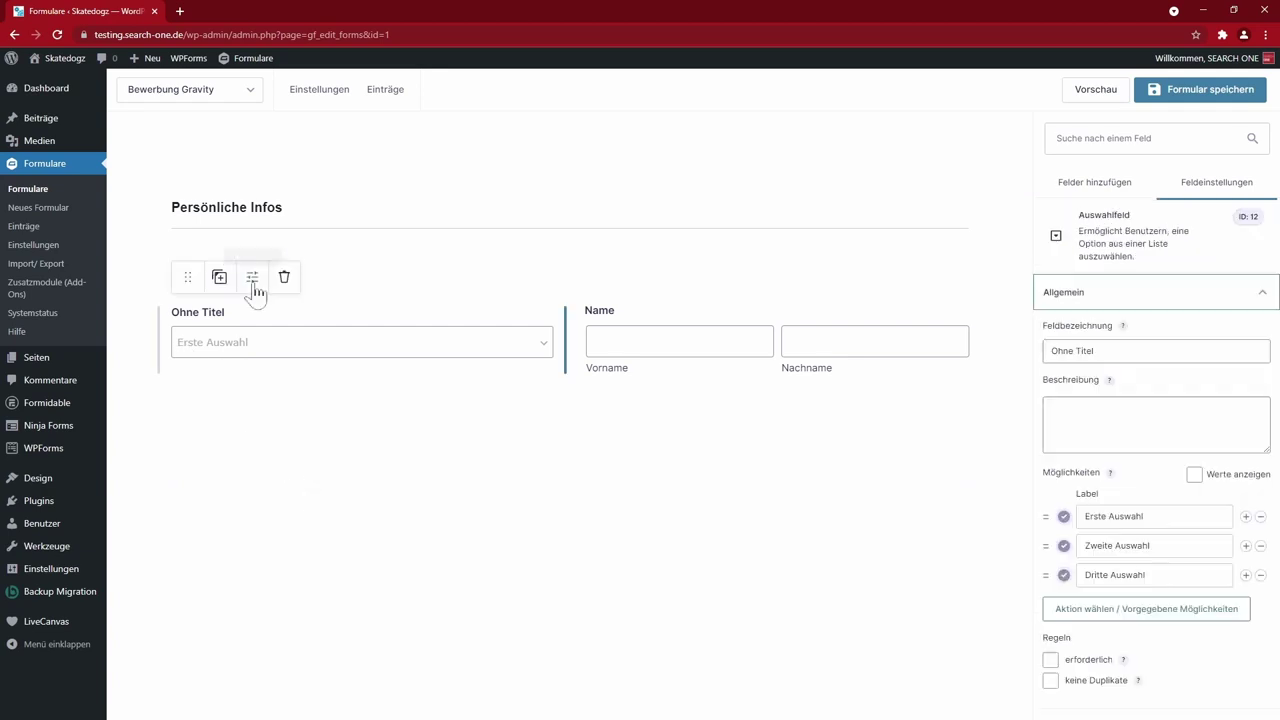
# - Give the dropdown a blank, Frau and Herr option and narrow it beside the Name field
pyautogui.doubleClick(1127, 516)
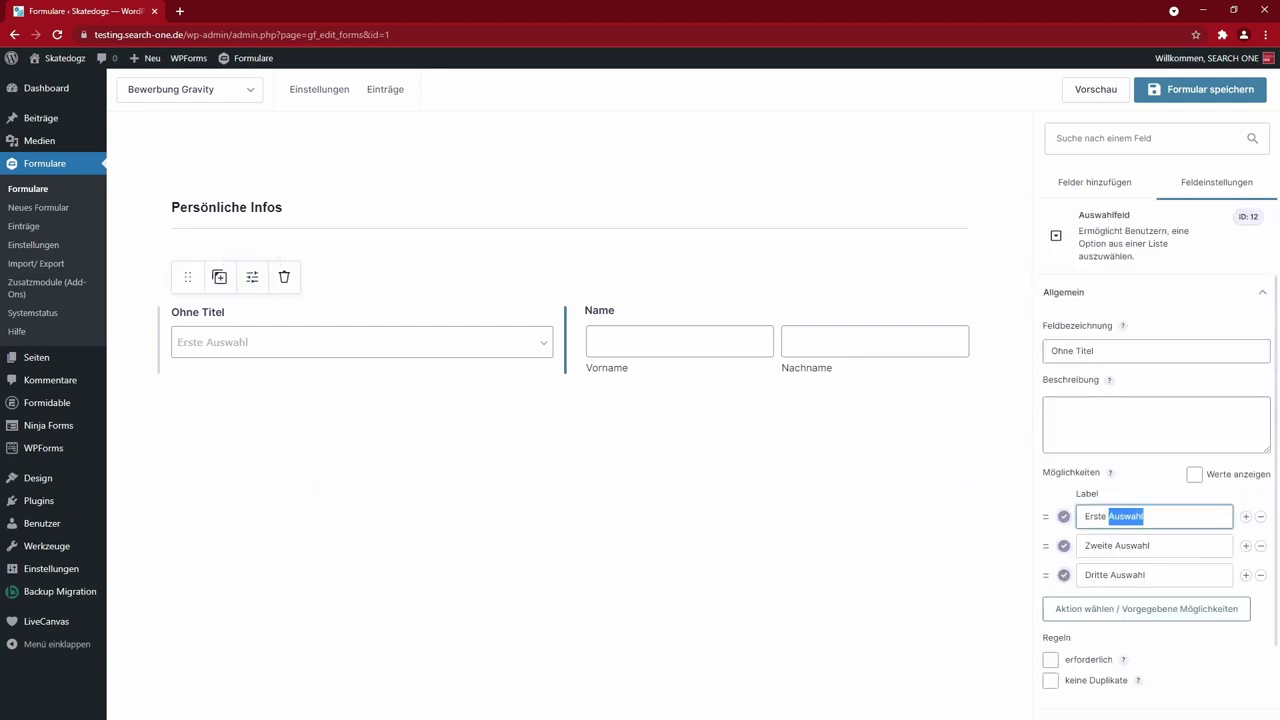
pyautogui.press('BackSpace')
pyautogui.press('BackSpace')
pyautogui.press('BackSpace')
pyautogui.press('BackSpace')
pyautogui.press('BackSpace')
pyautogui.press('BackSpace')
pyautogui.press('BackSpace')
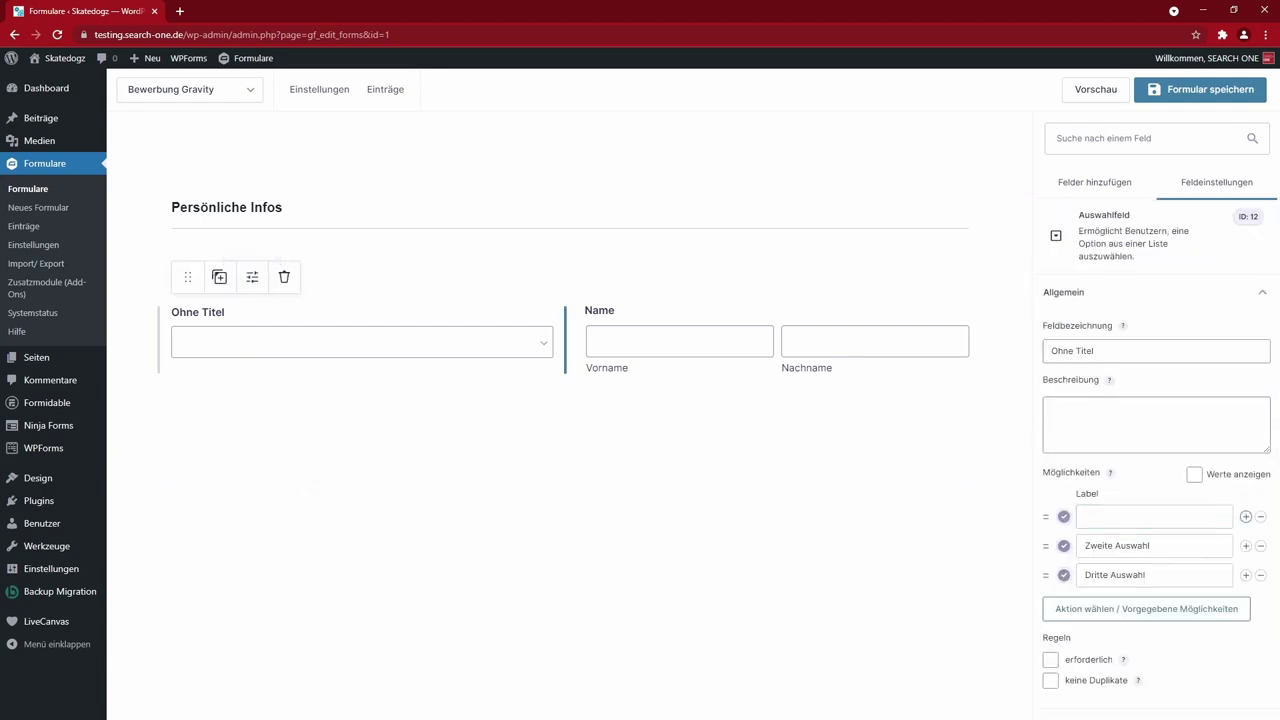
pyautogui.doubleClick(1133, 546)
pyautogui.moveTo(547, 340); pyautogui.dragTo(396, 345)
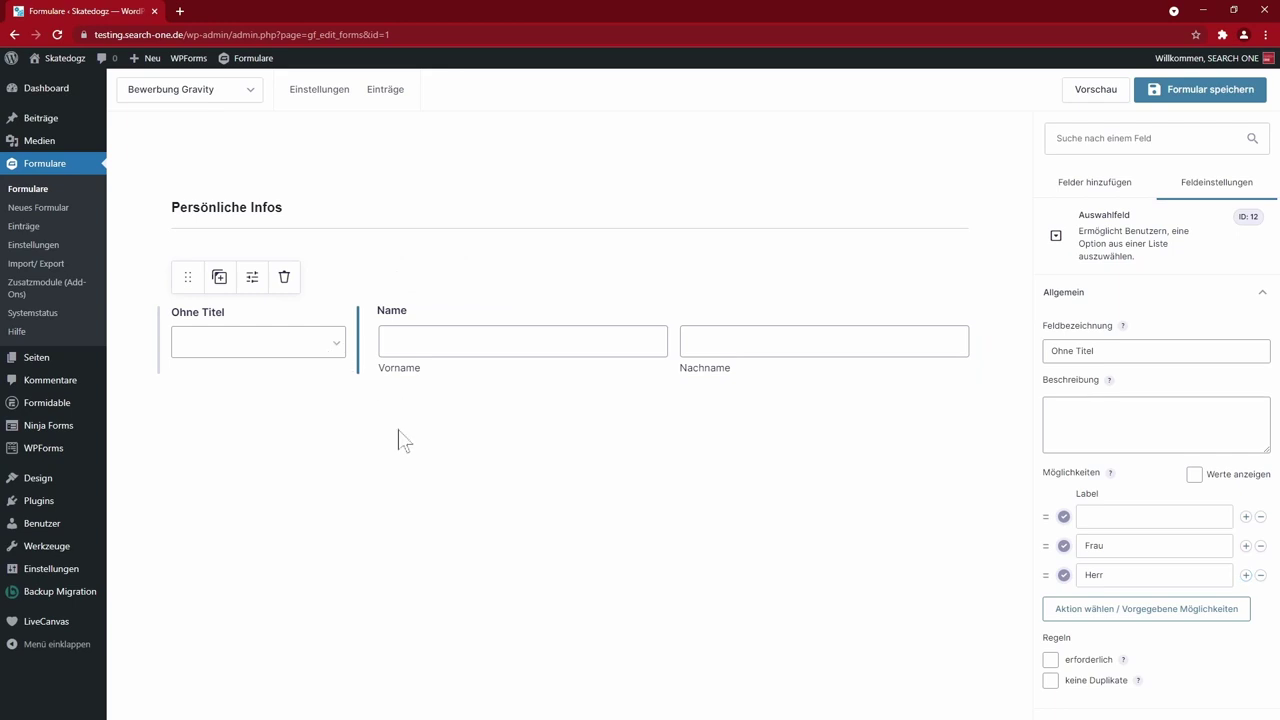
pyautogui.click(492, 337)
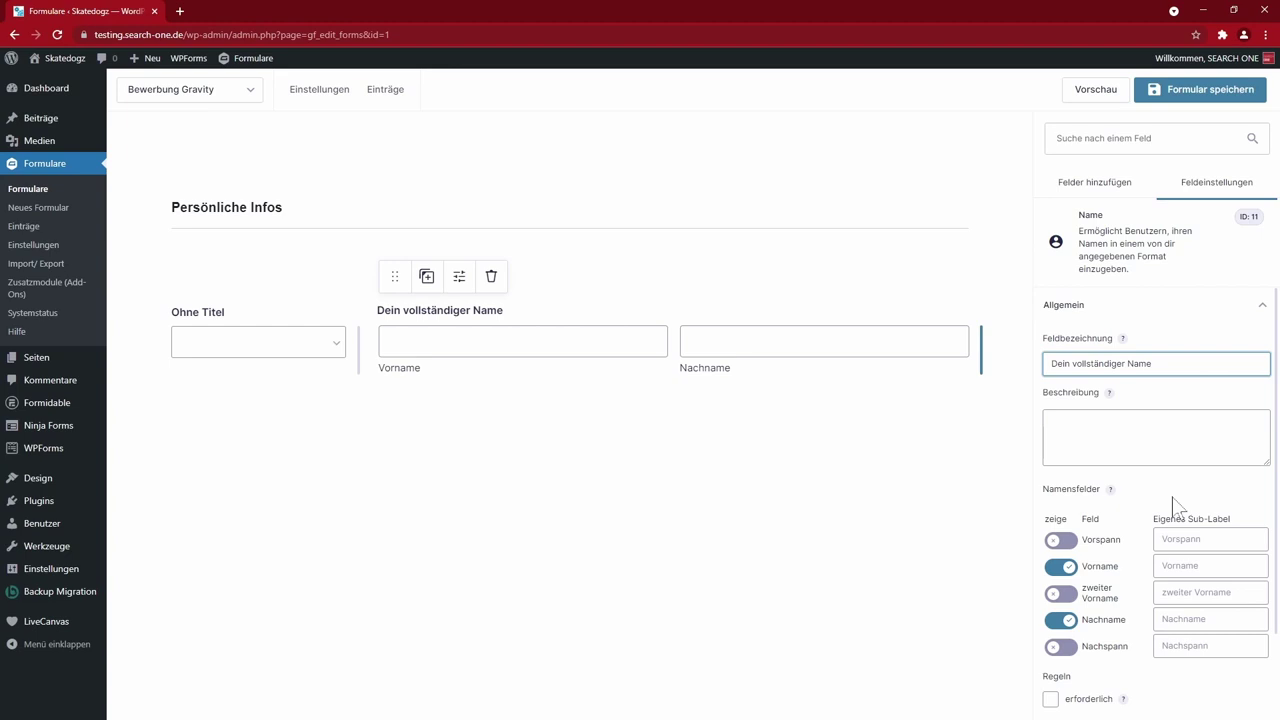
# - Add a prefix sub-labelled Anrede to the Name field and make the field required
pyautogui.scroll(-1, 1147, 490)
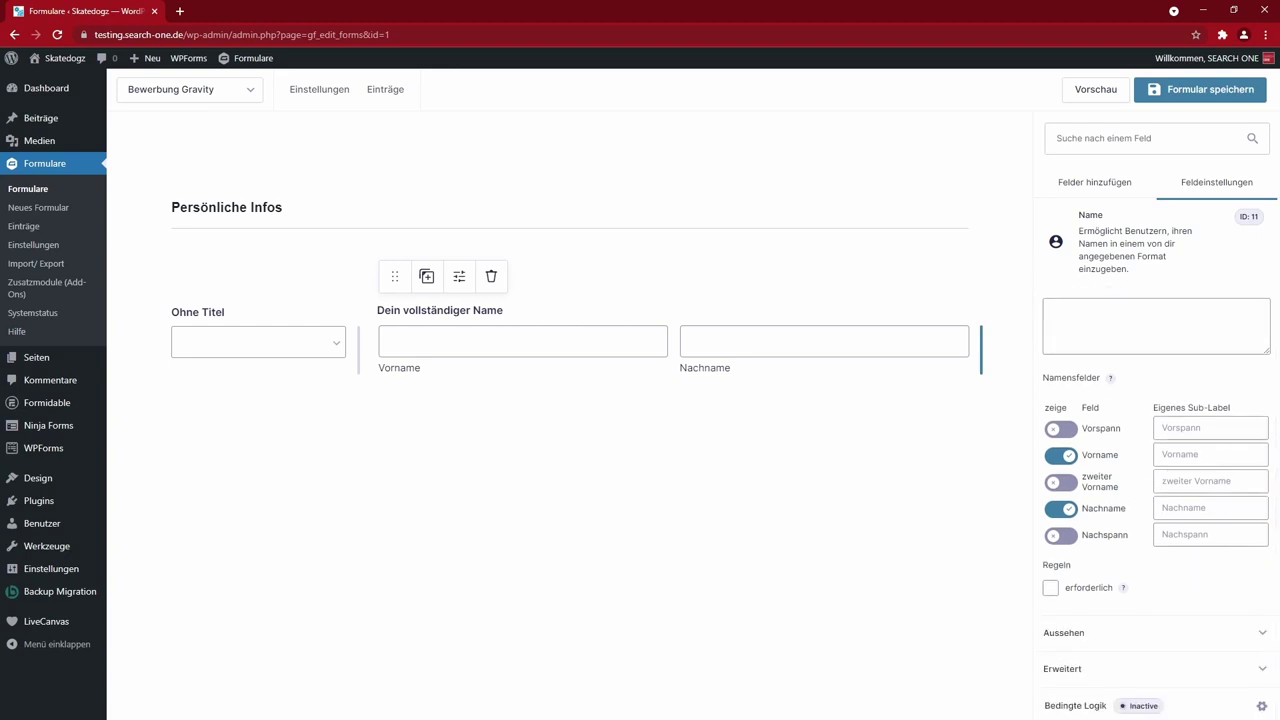
pyautogui.click(1060, 430)
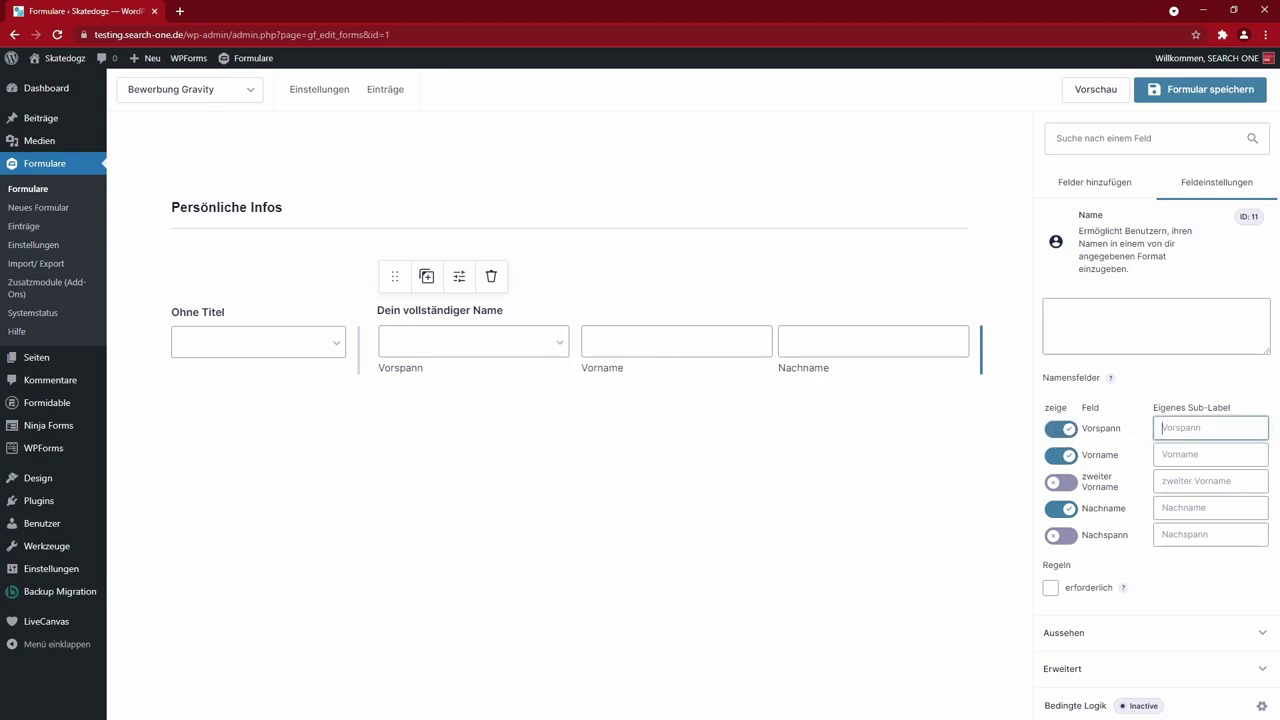
pyautogui.click(1060, 482)
pyautogui.click(1060, 537)
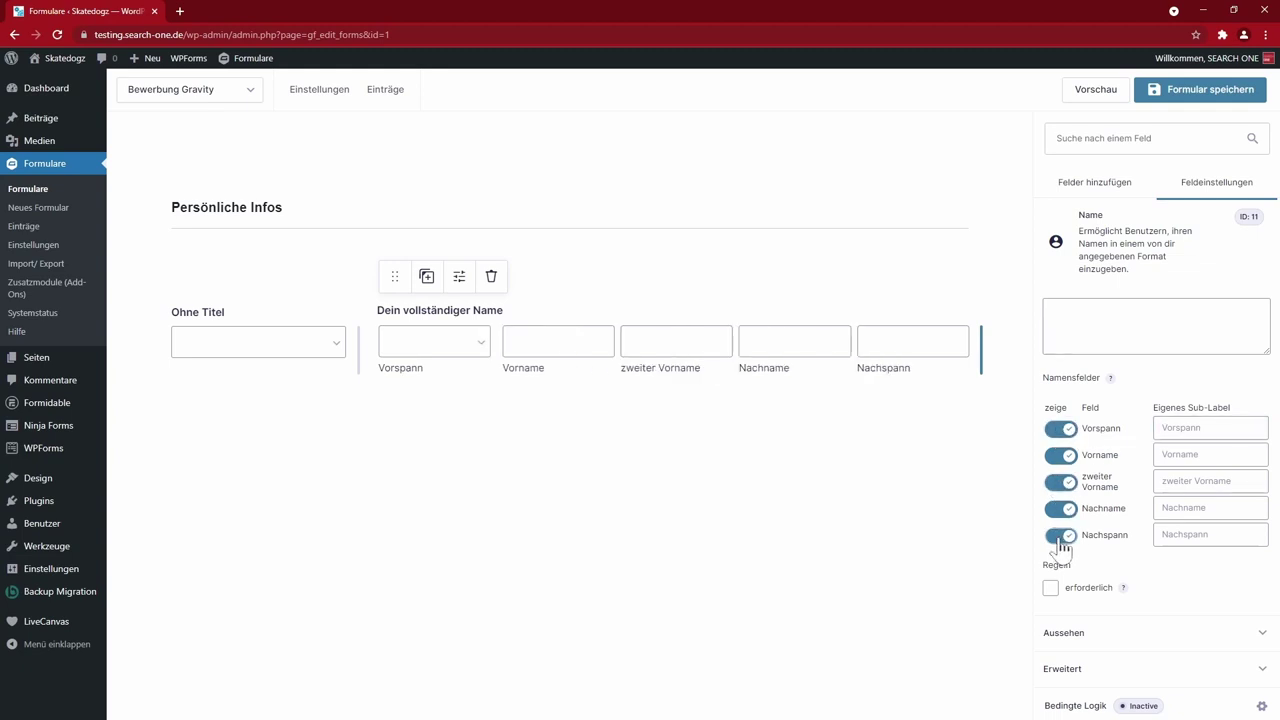
pyautogui.click(1066, 538)
pyautogui.click(1062, 482)
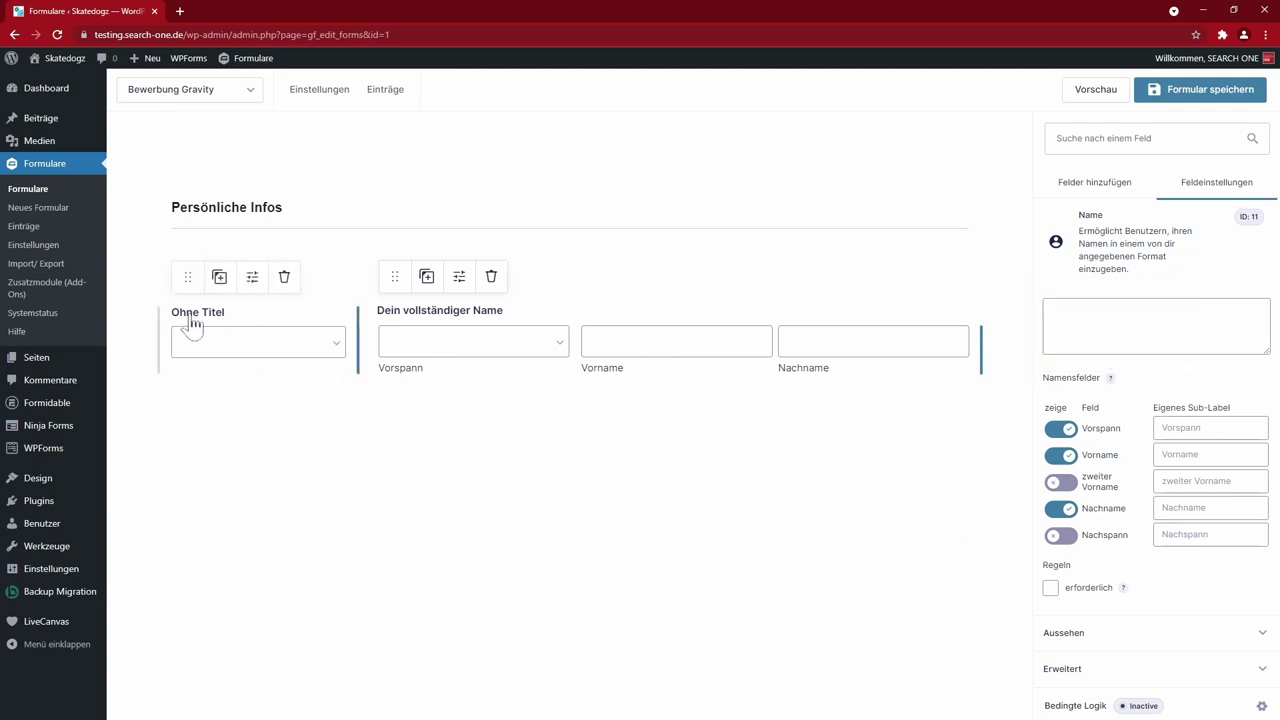
pyautogui.write('Anrede')
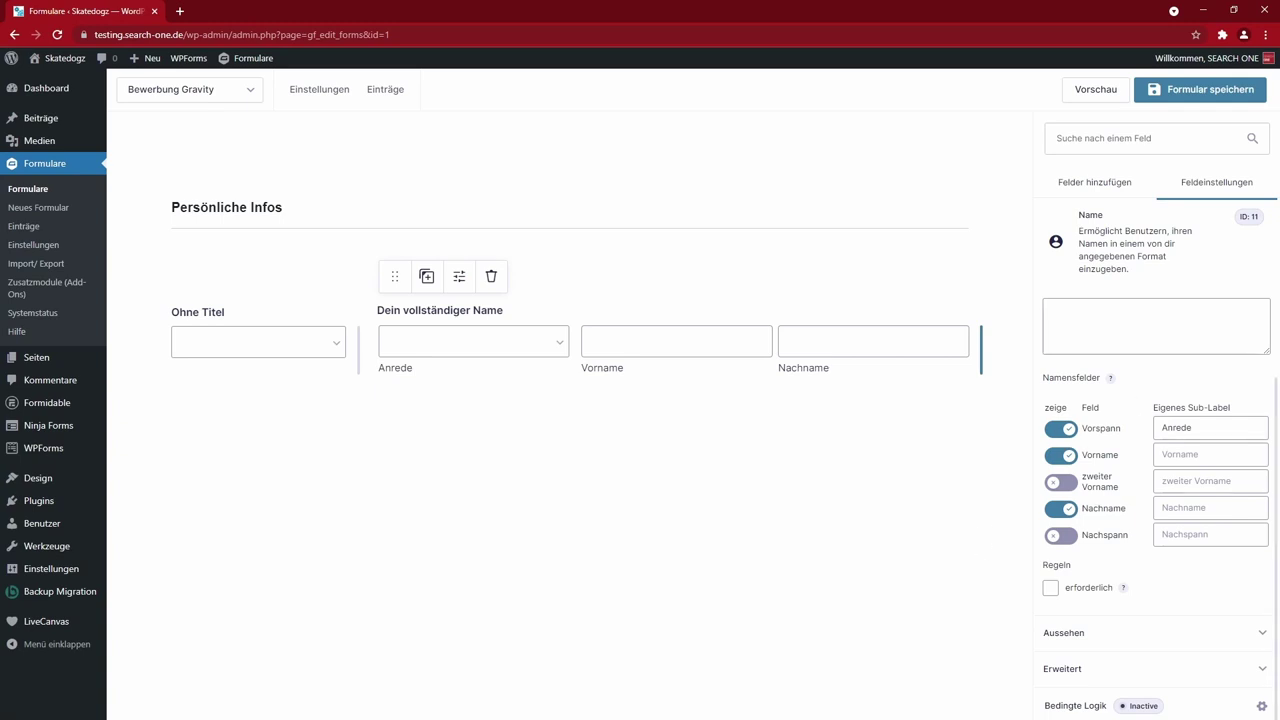
pyautogui.click(1050, 588)
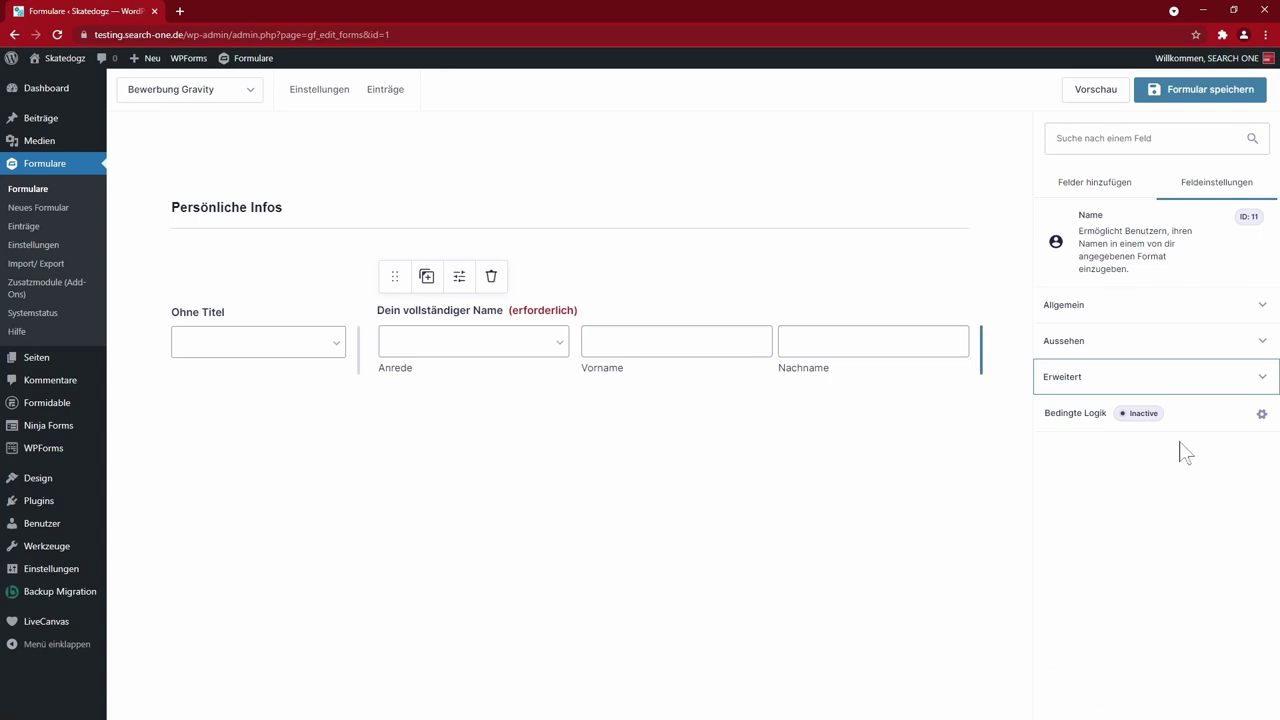
pyautogui.click(1062, 378)
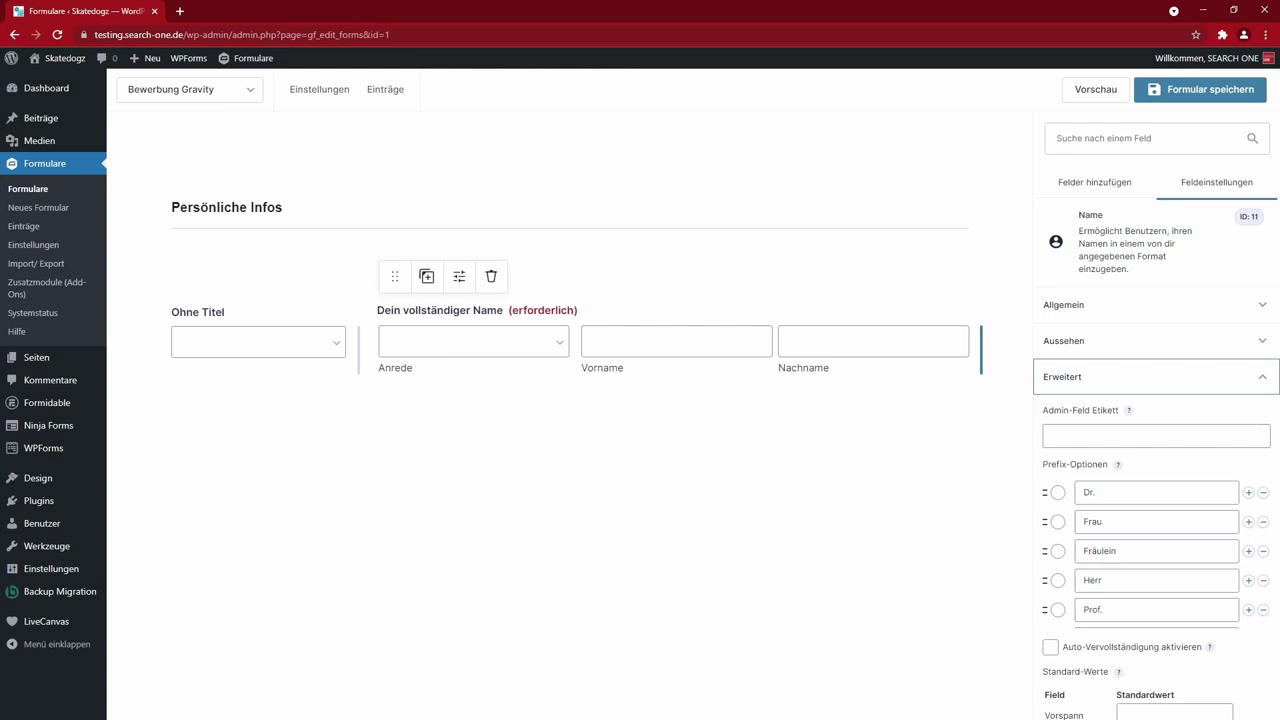
# - Reduce the Anrede prefixes to a blank default, Frau and Herr
pyautogui.click(1156, 492)
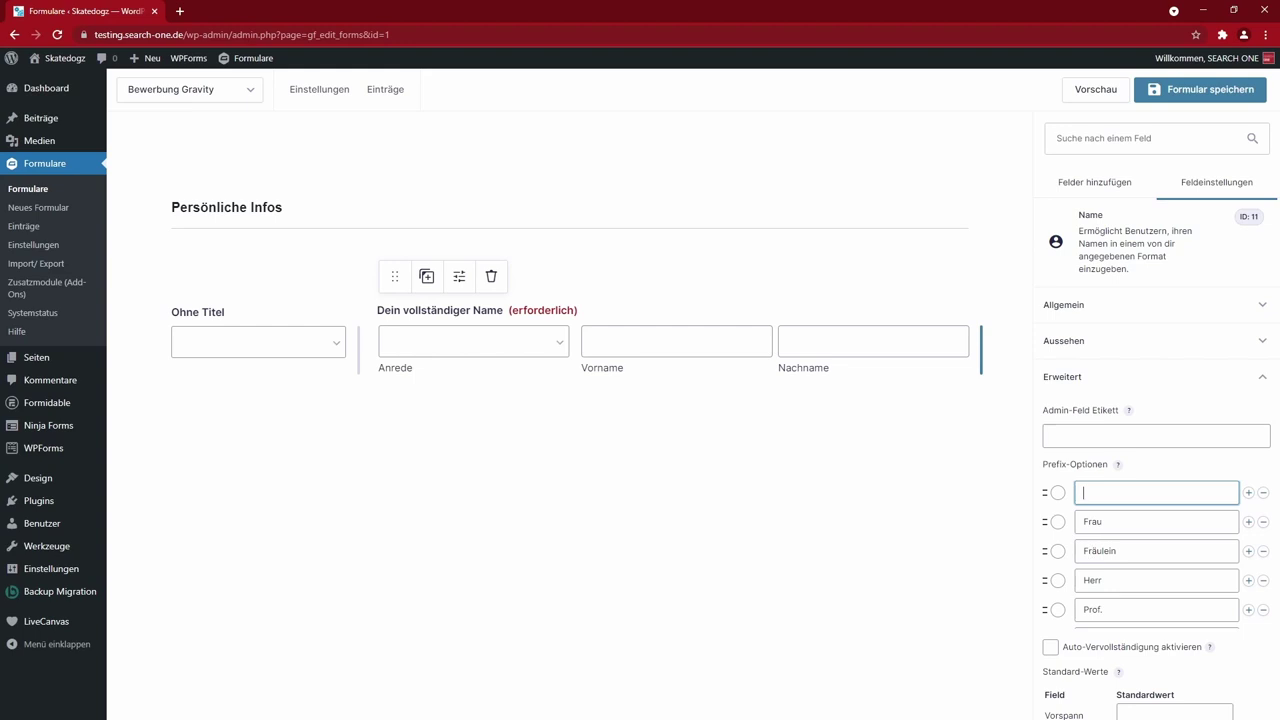
pyautogui.click(1058, 492)
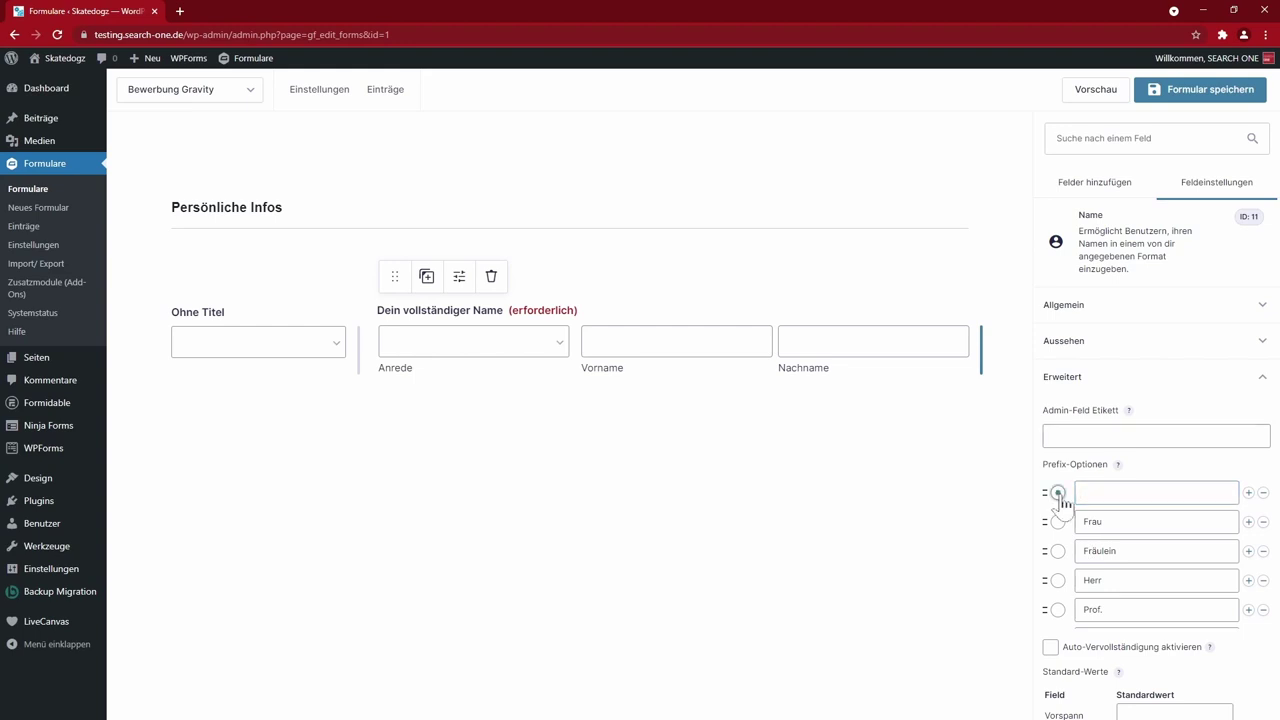
pyautogui.click(1058, 521)
pyautogui.click(1058, 580)
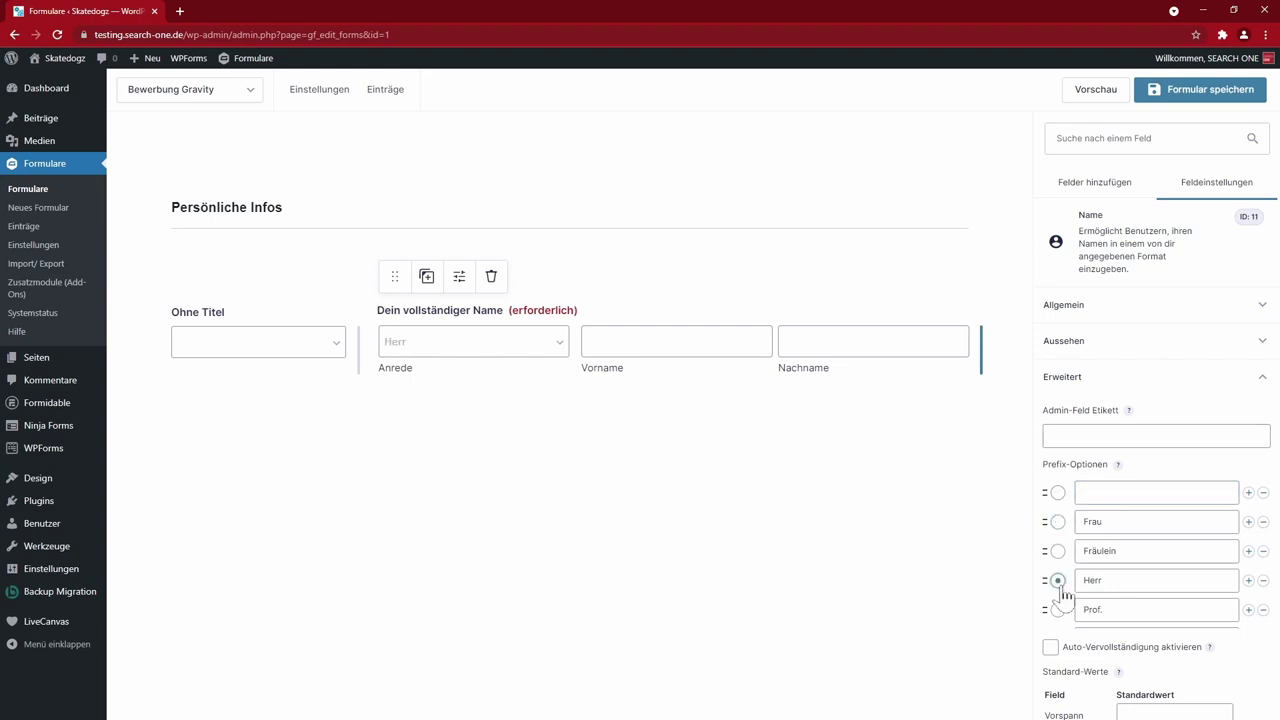
pyautogui.click(1059, 582)
pyautogui.click(1263, 551)
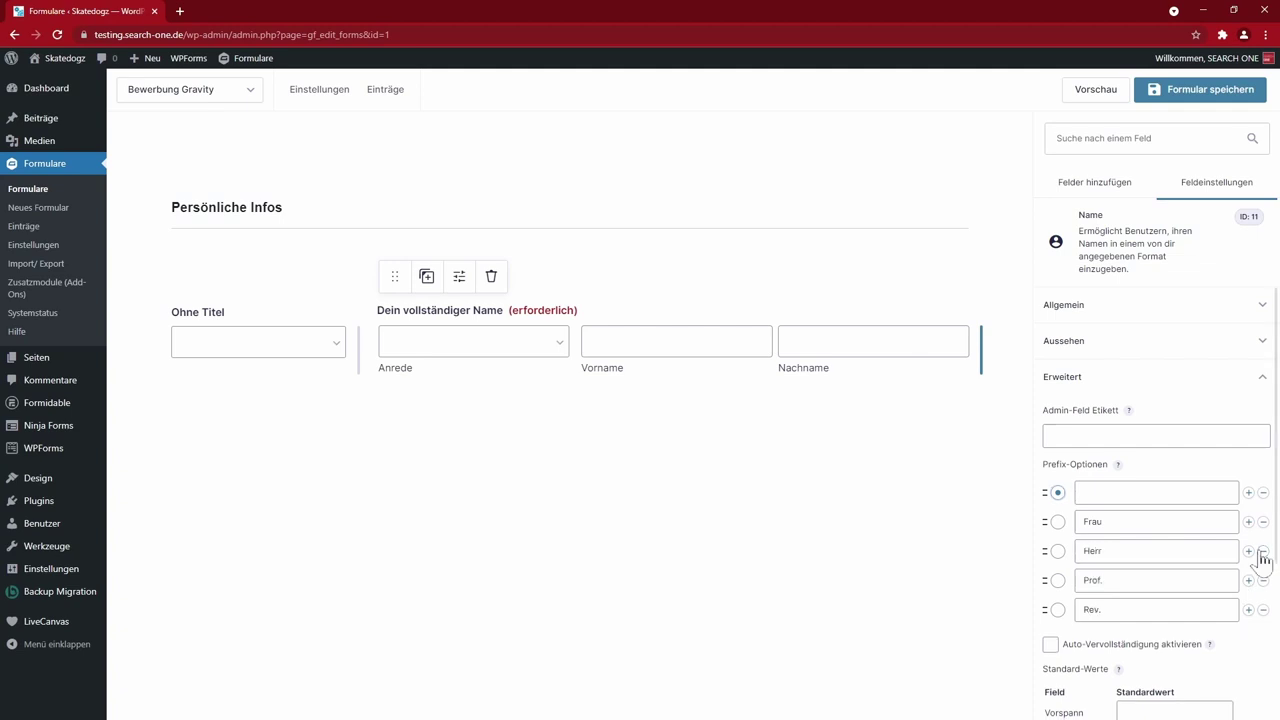
pyautogui.click(1263, 580)
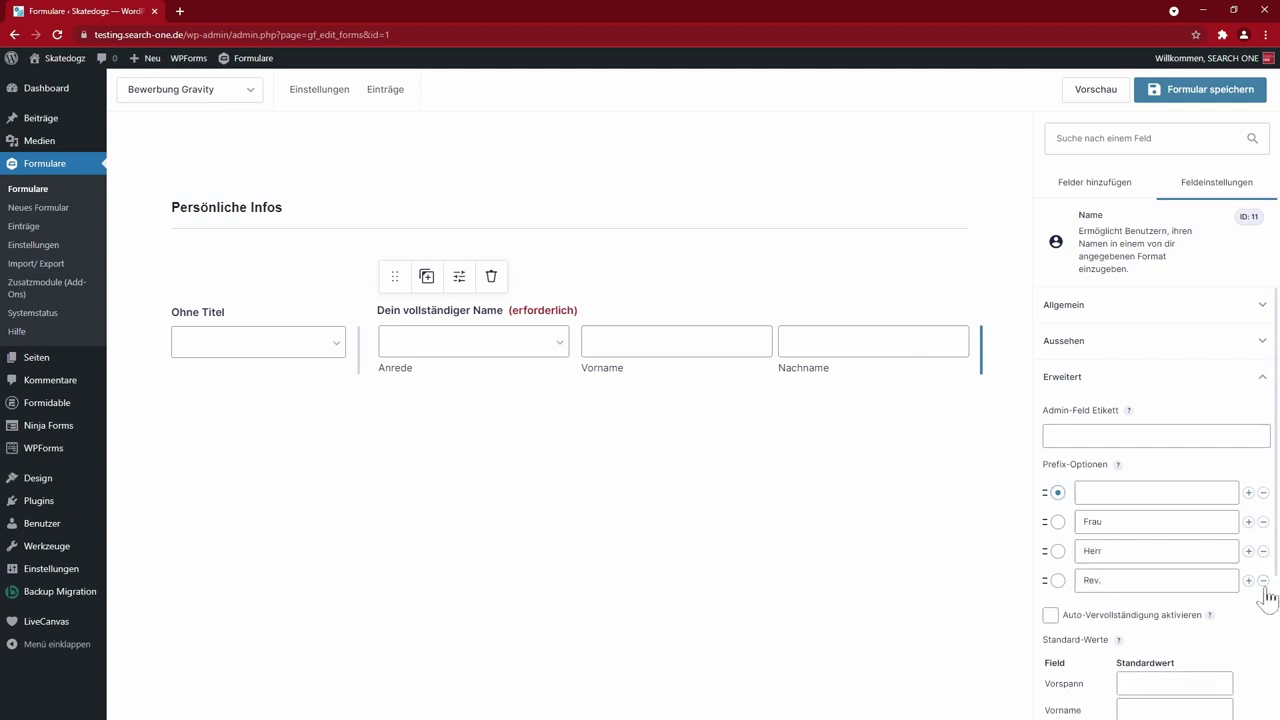
pyautogui.click(1263, 580)
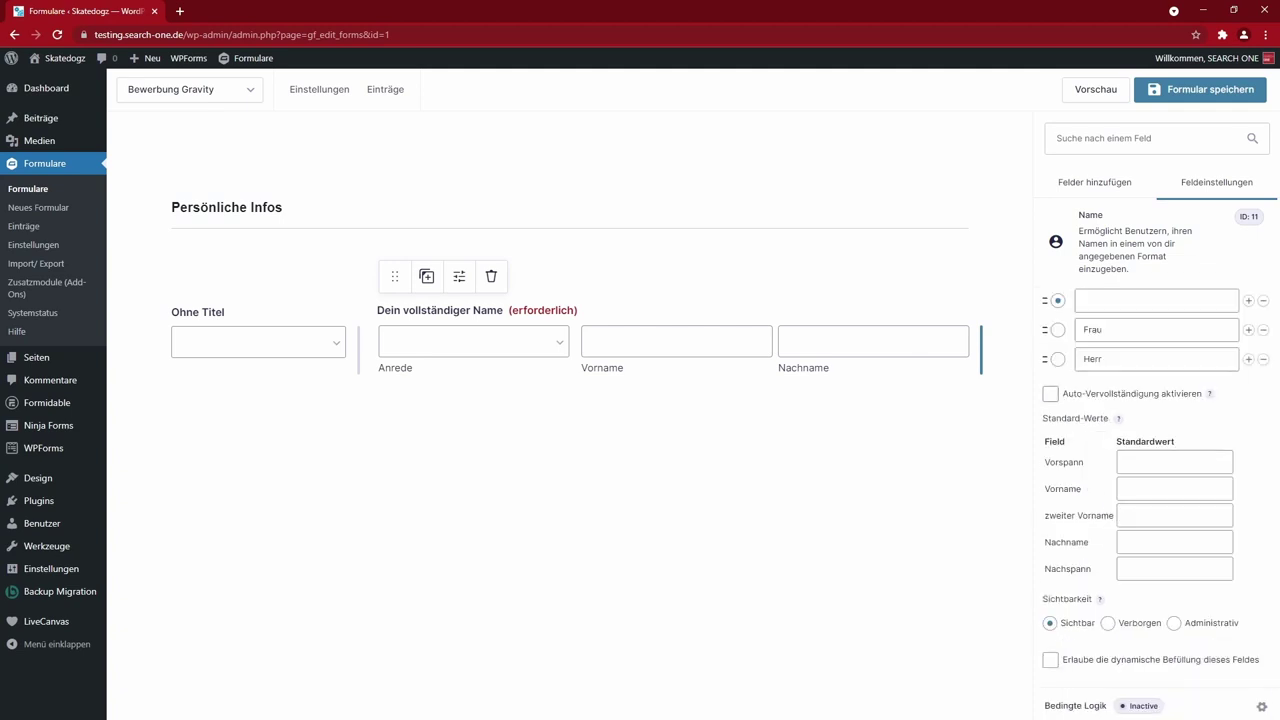
# - Delete the untitled dropdown field, save the form and preview it
pyautogui.click(274, 343)
pyautogui.click(284, 277)
pyautogui.click(684, 136)
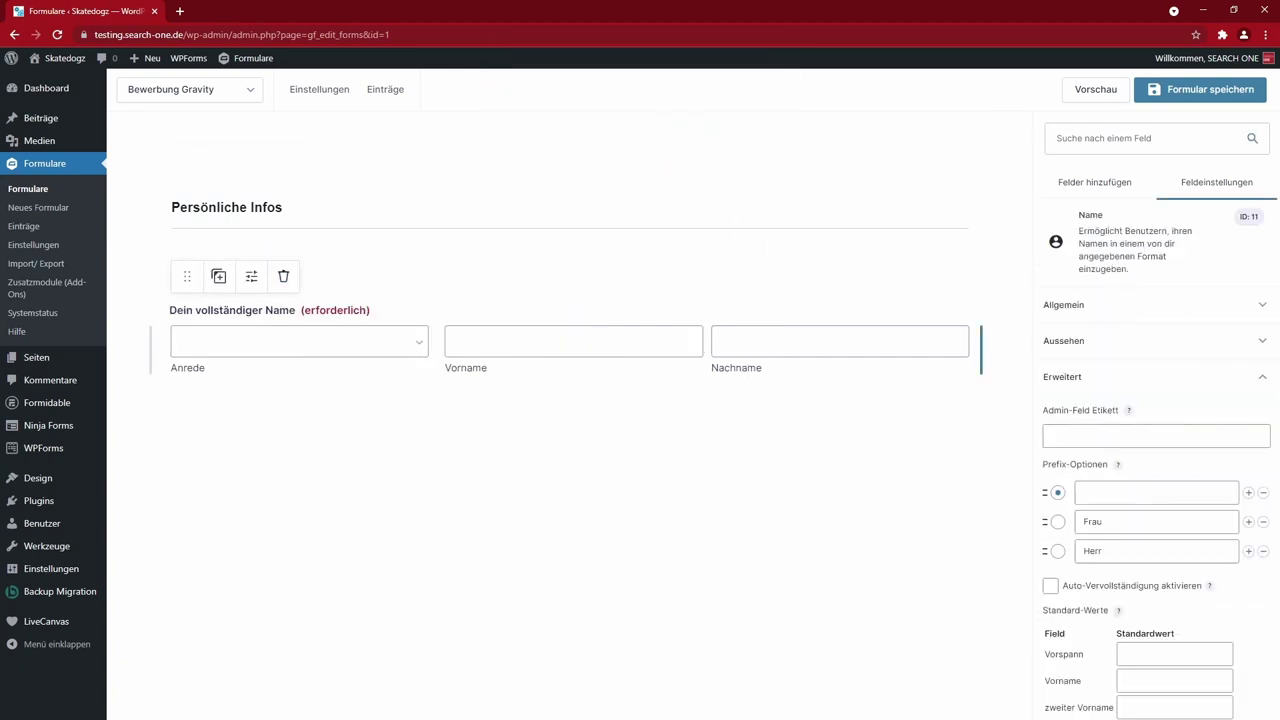
pyautogui.click(1206, 96)
pyautogui.click(1096, 89)
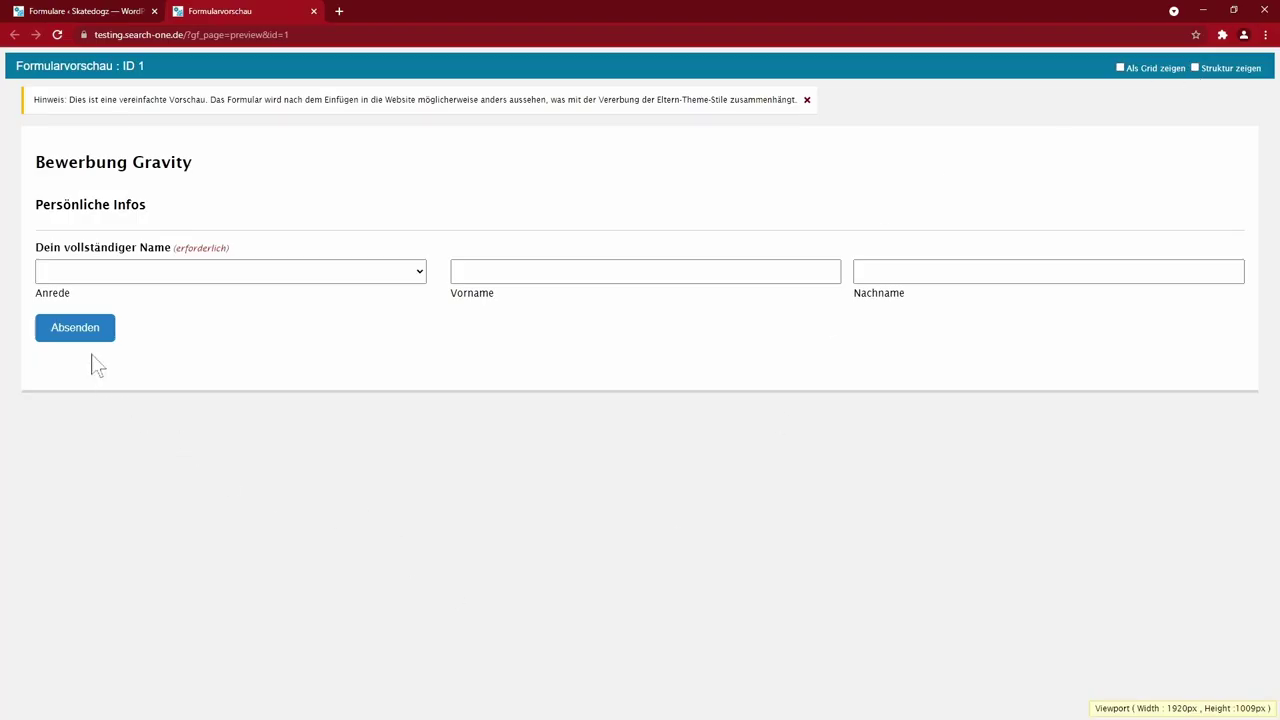
# - Check the Anrede choices and submit a test entry in the preview, then return to the editor
pyautogui.click(380, 275)
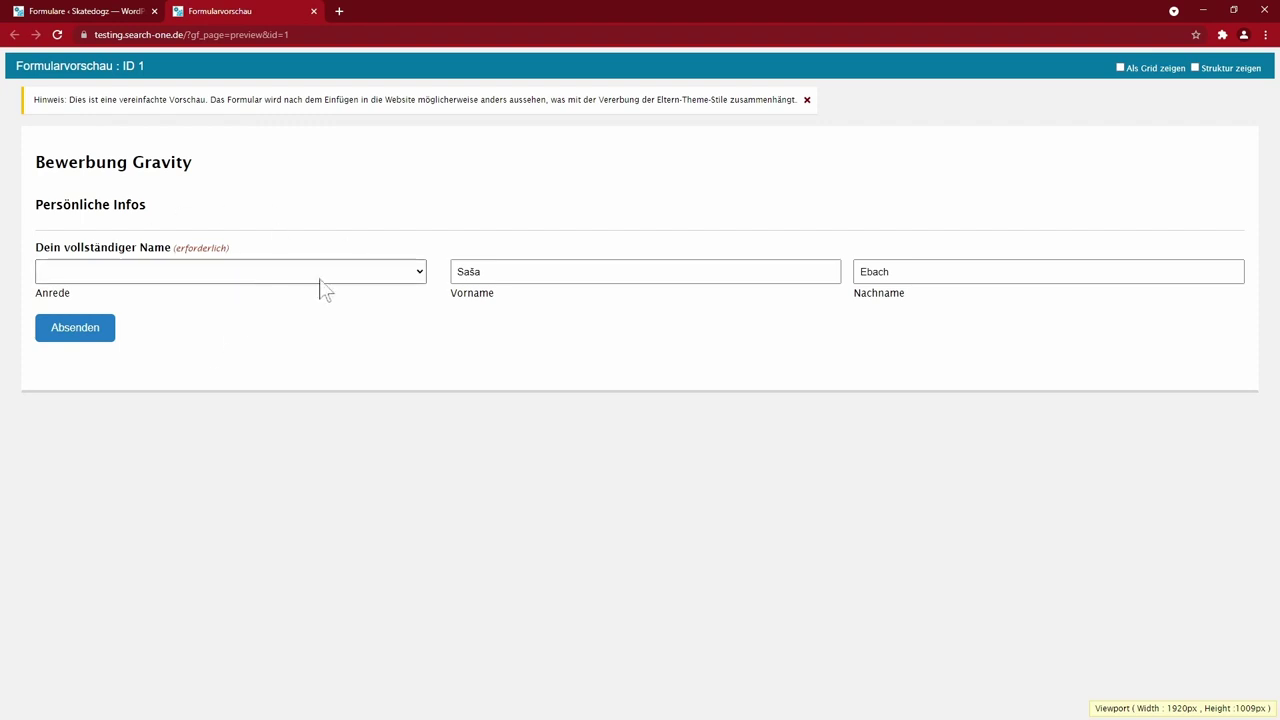
pyautogui.click(376, 273)
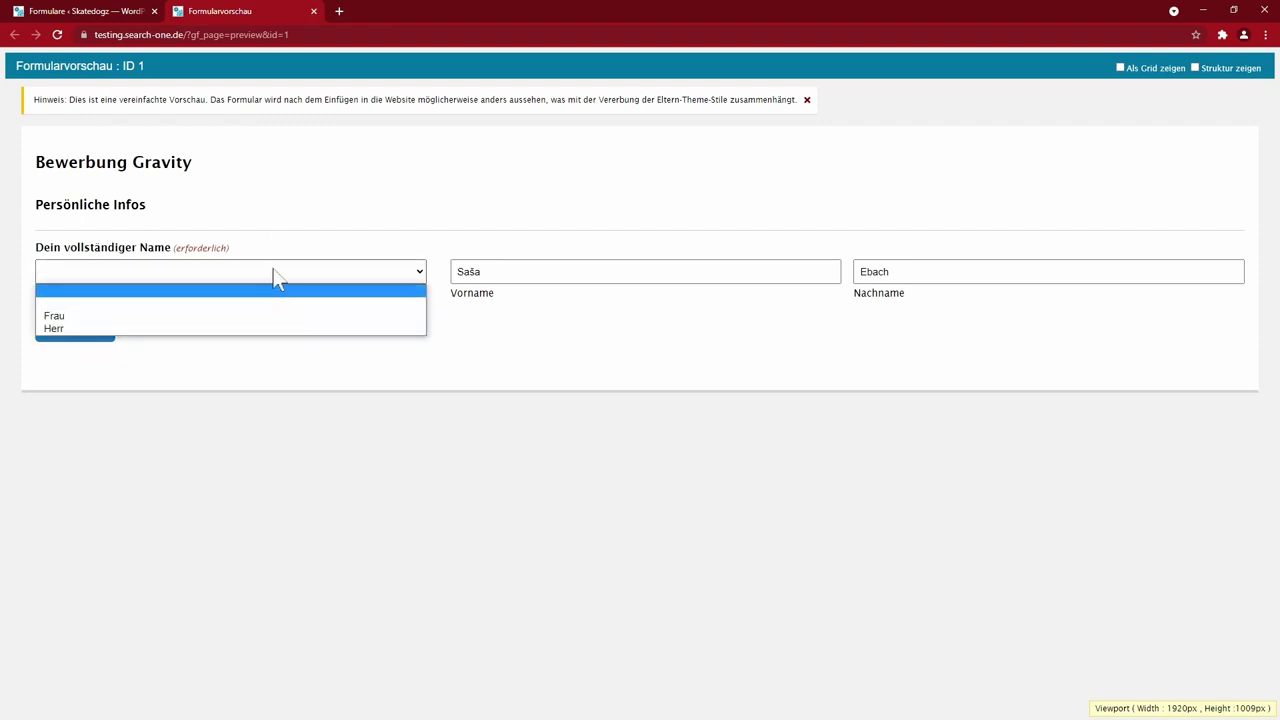
pyautogui.press('F5')
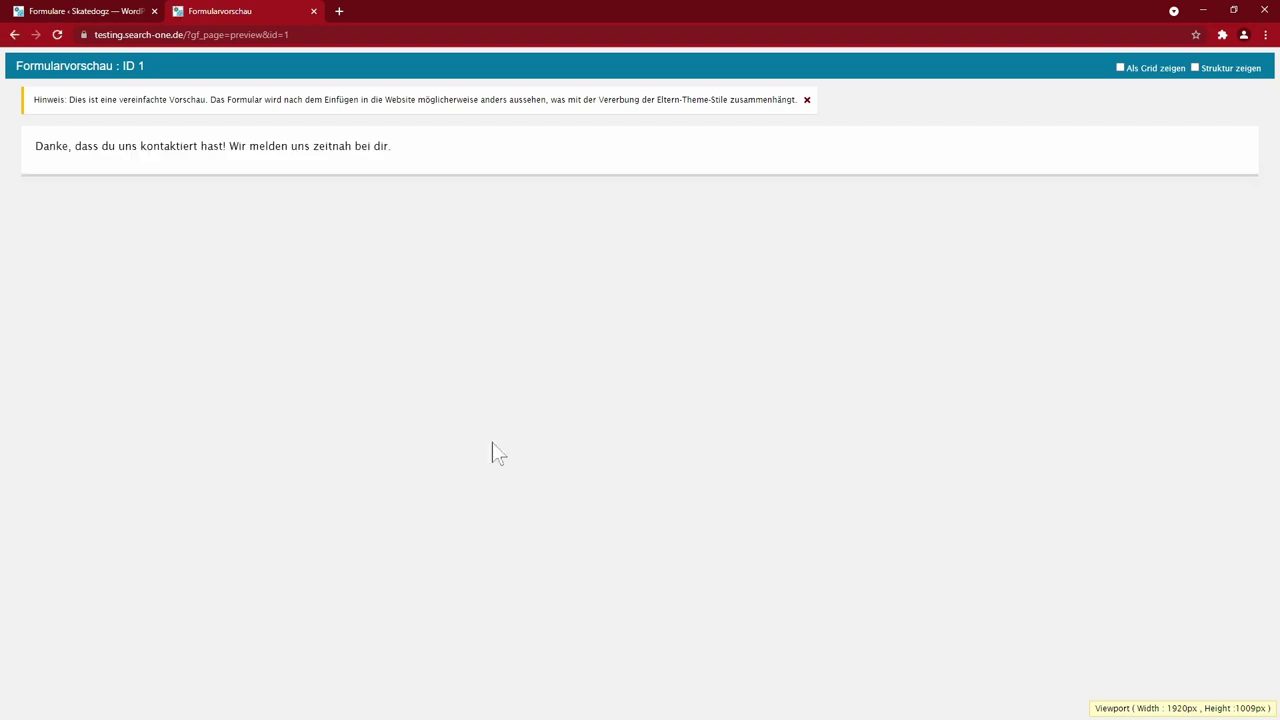
pyautogui.click(106, 10)
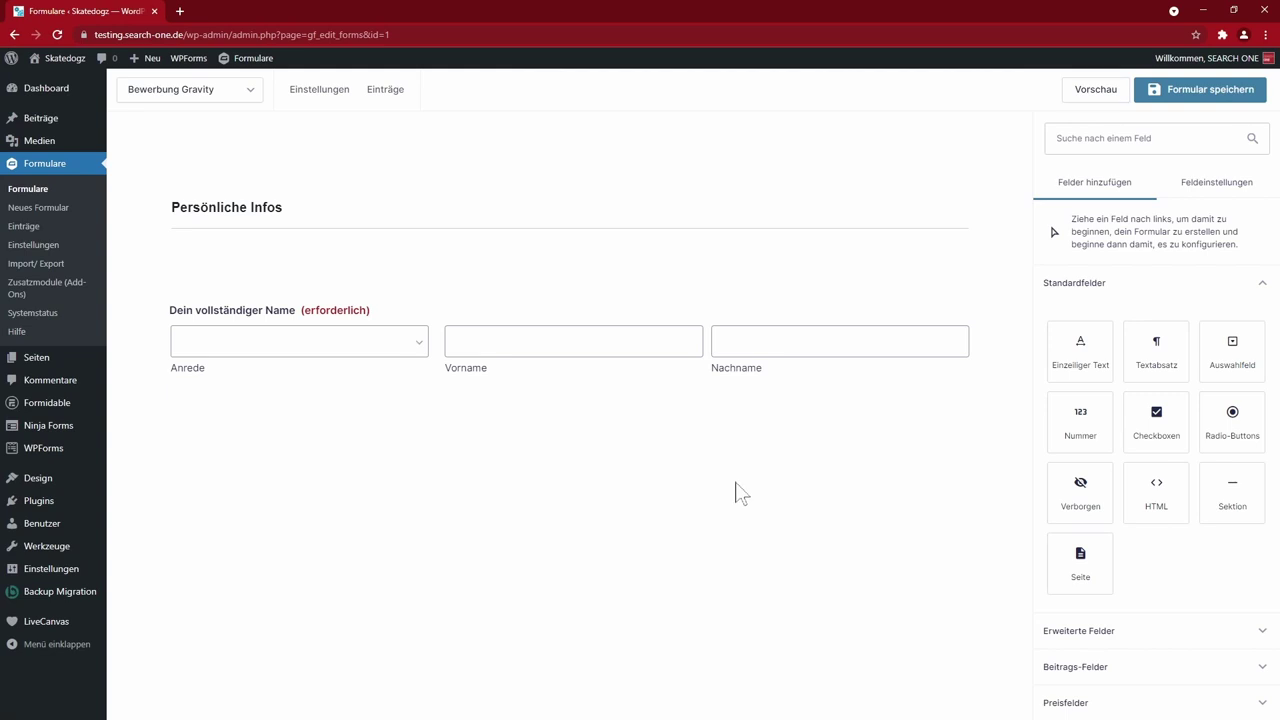
# - Add a Kontaktdaten section with E-Mail and Mobile phone fields side by side
pyautogui.click(1240, 488)
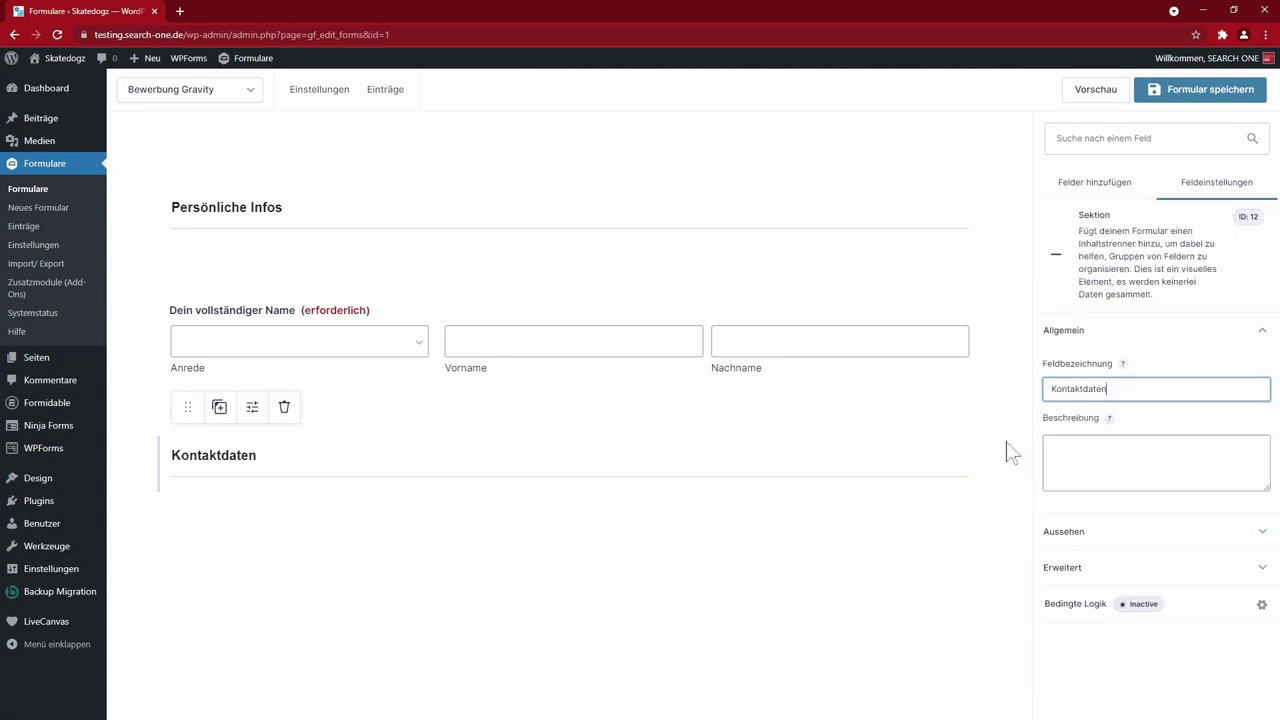
pyautogui.click(1006, 452)
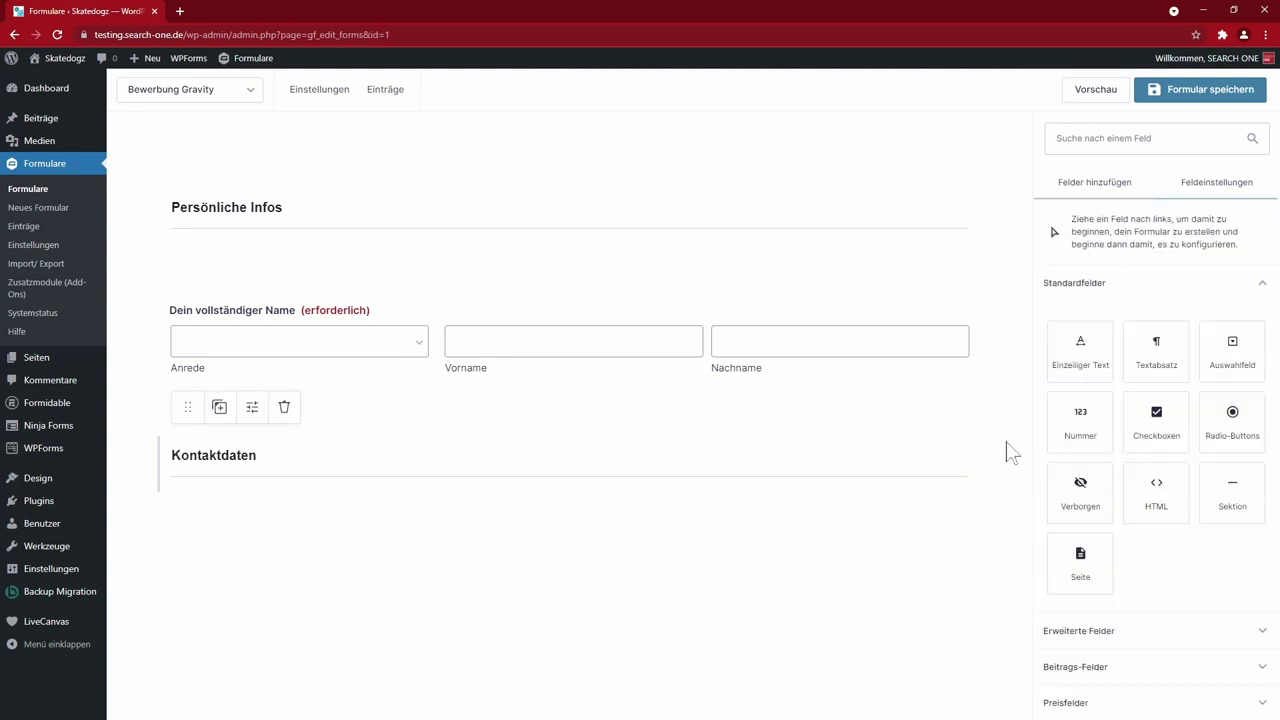
pyautogui.click(1170, 630)
pyautogui.click(1088, 530)
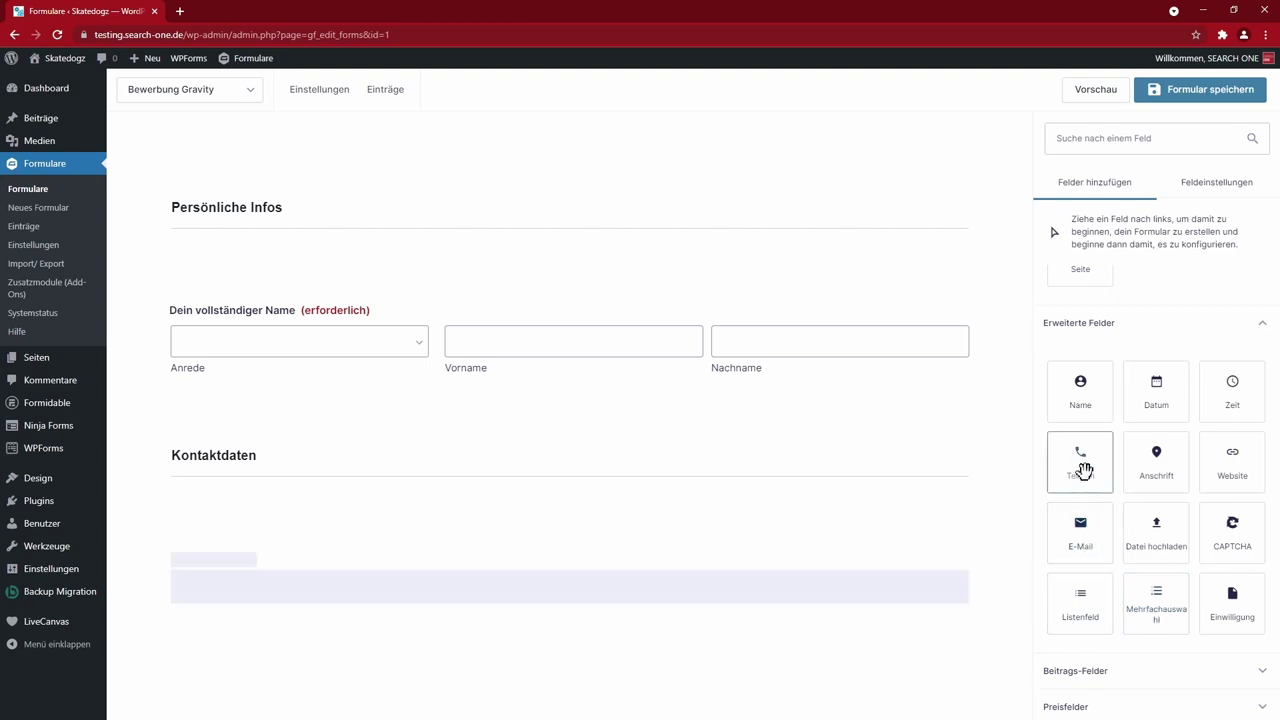
pyautogui.click(1085, 458)
pyautogui.moveTo(189, 491); pyautogui.dragTo(1008, 445)
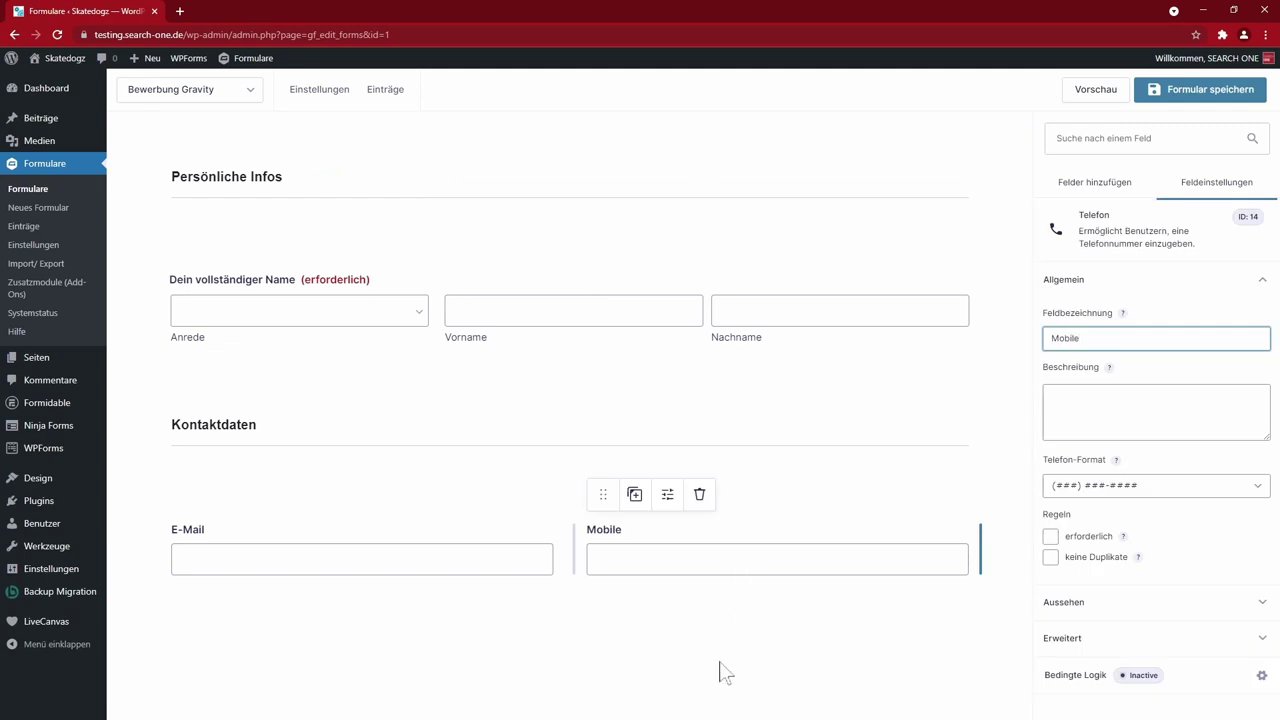
pyautogui.click(724, 668)
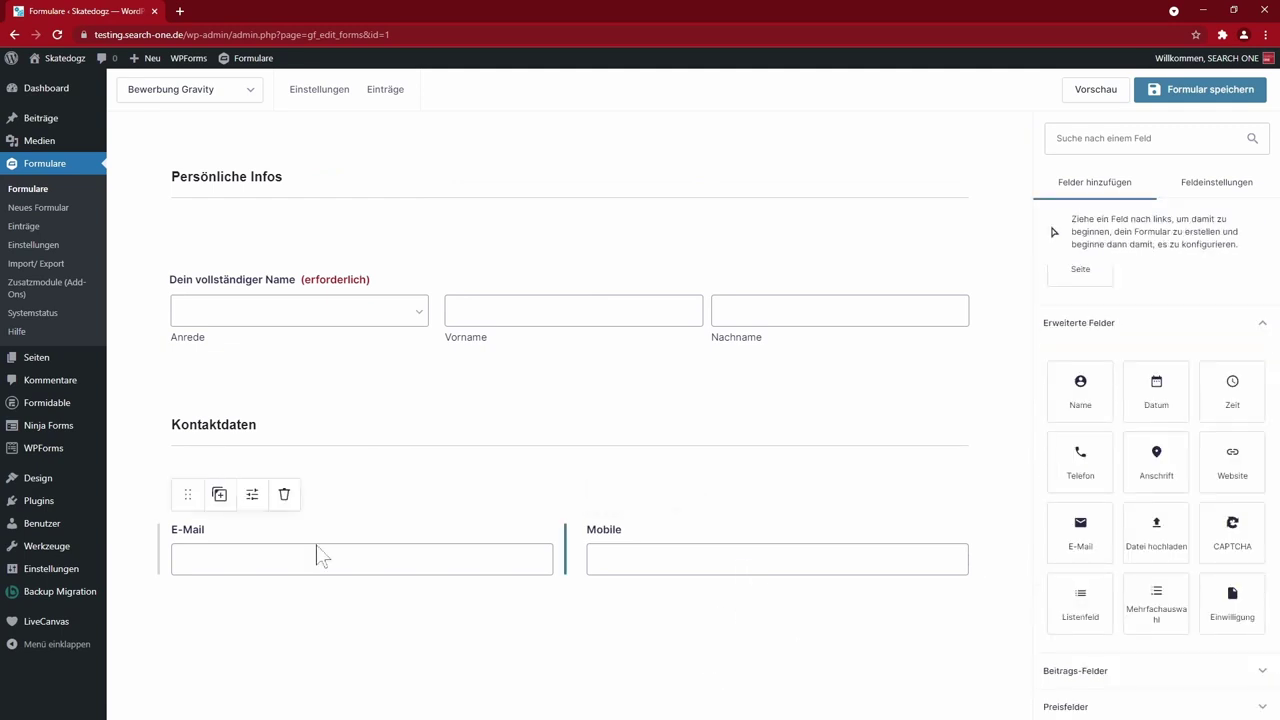
# - Make both E-Mail and Mobile required, keeping the default phone format
pyautogui.click(318, 556)
pyautogui.click(1050, 521)
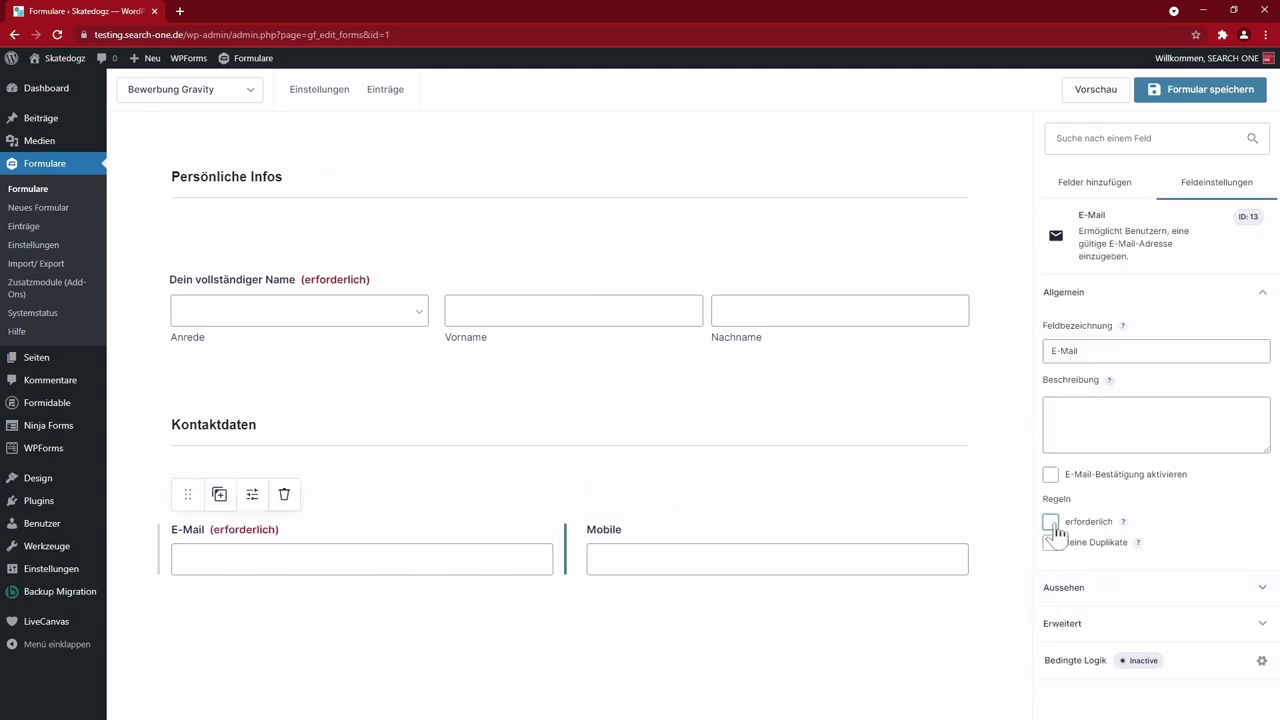
pyautogui.click(690, 562)
pyautogui.click(1050, 536)
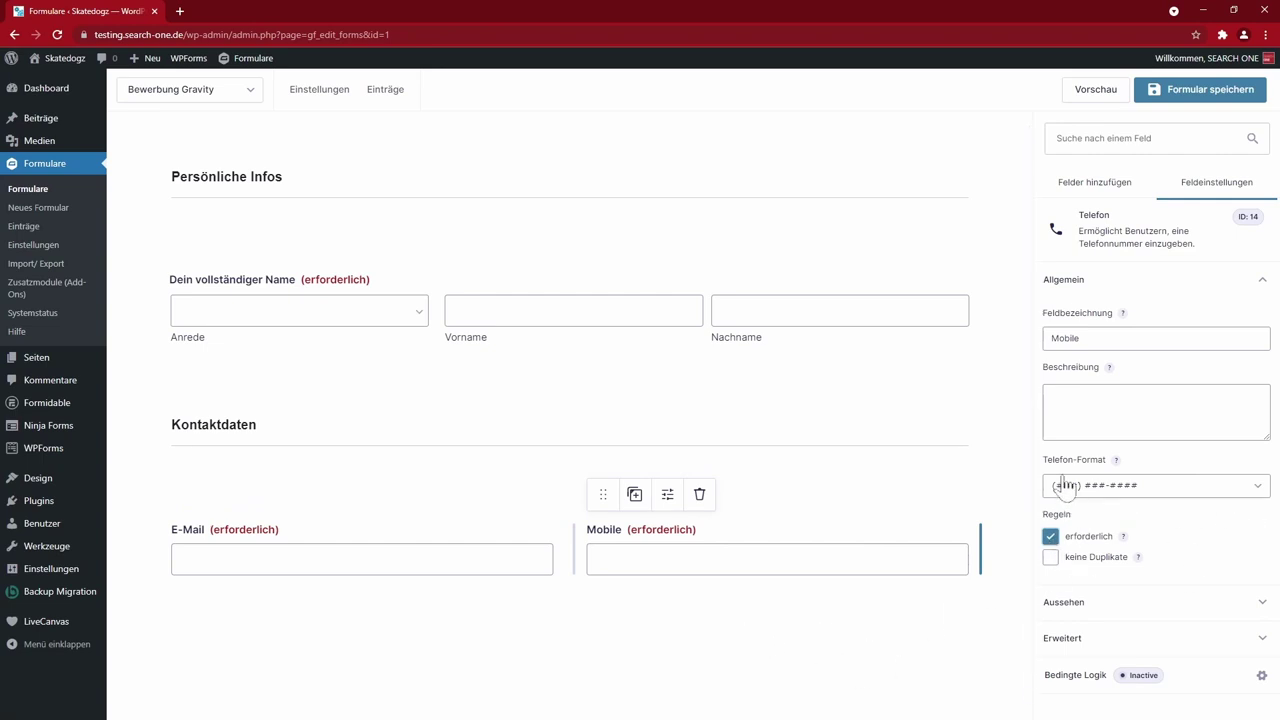
pyautogui.click(1256, 486)
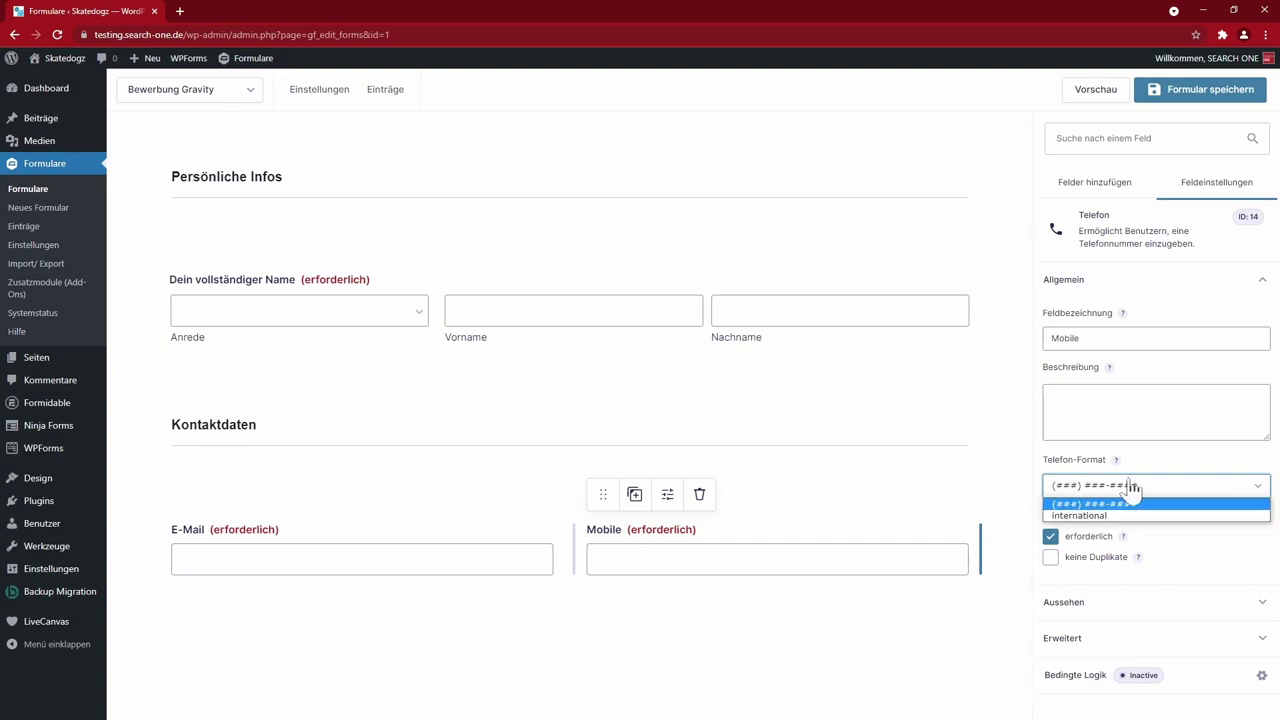
pyautogui.click(912, 640)
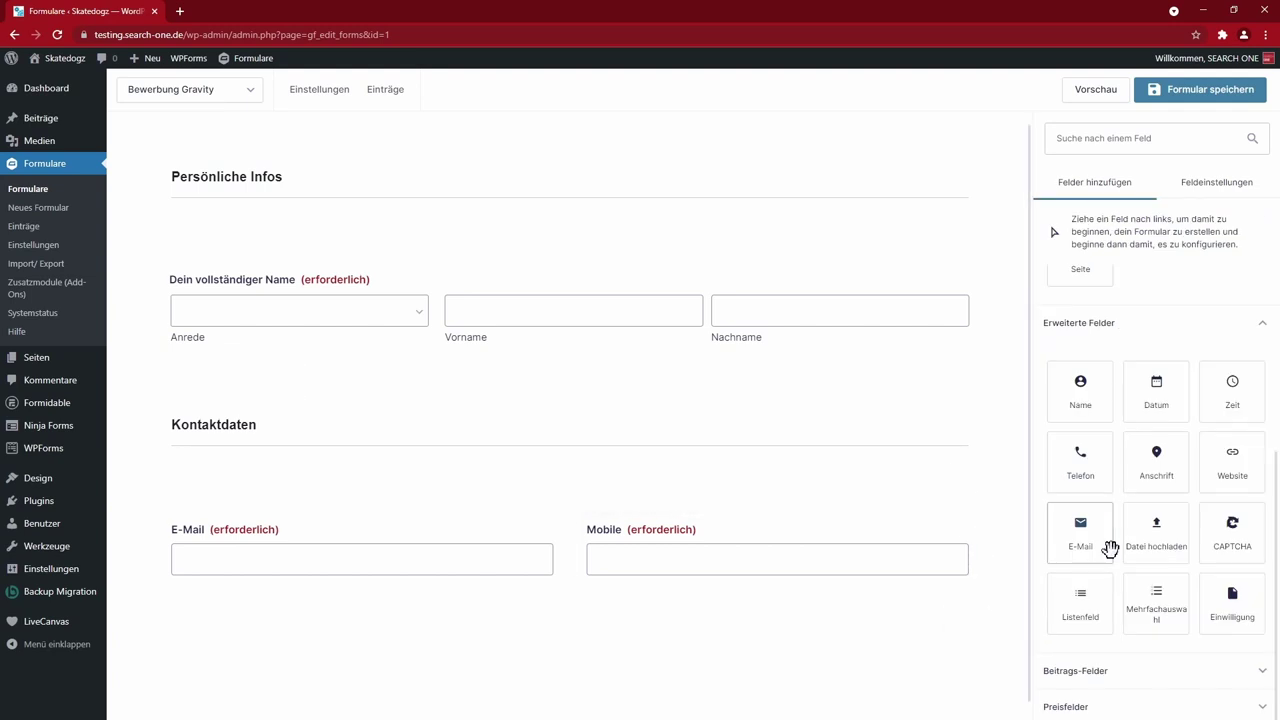
# - Add an Erfahrung section with a Number field beneath it
pyautogui.scroll(3, 1110, 543)
pyautogui.click(1232, 450)
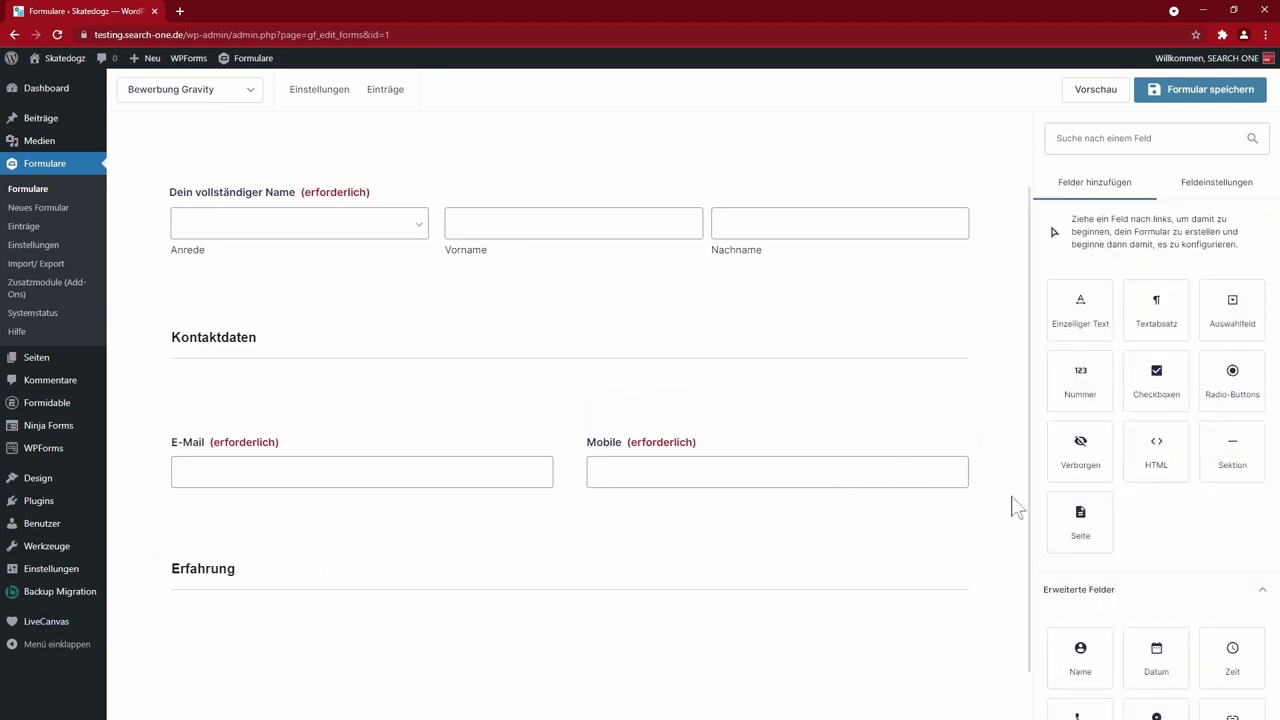
pyautogui.scroll(-1, 1008, 506)
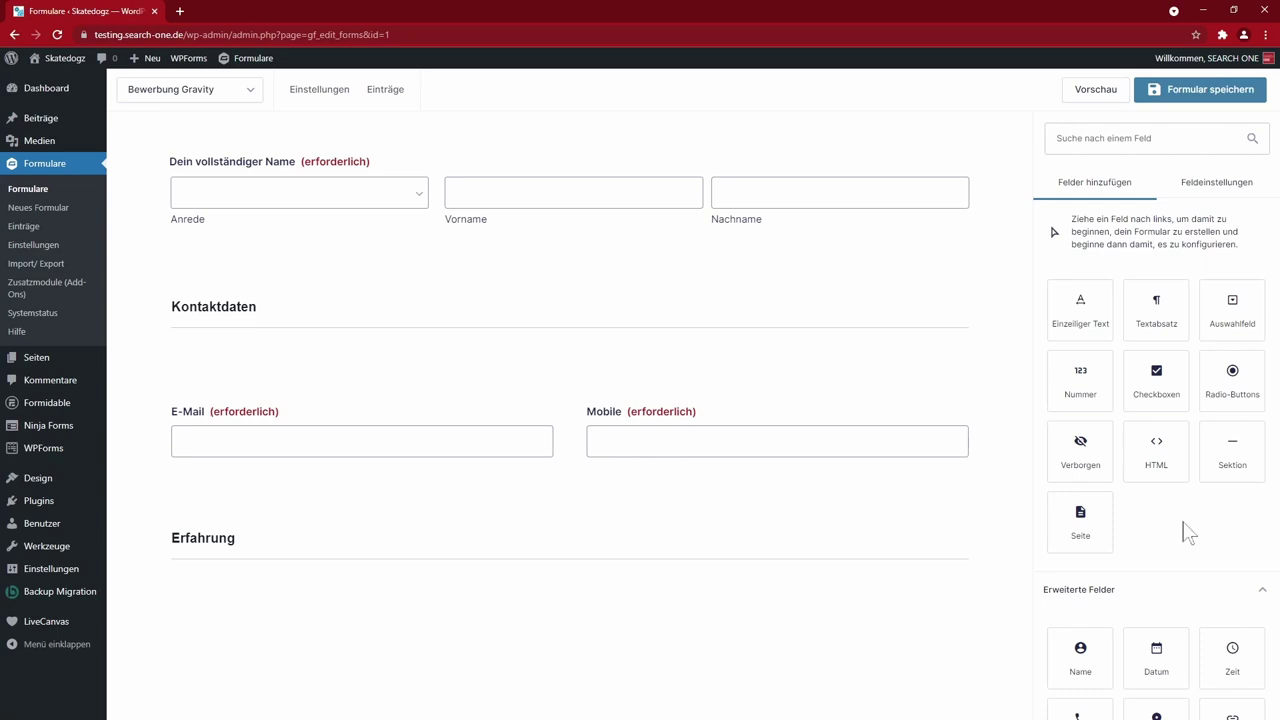
pyautogui.scroll(-3, 1185, 533)
pyautogui.scroll(3, 1177, 520)
pyautogui.scroll(-3, 1217, 557)
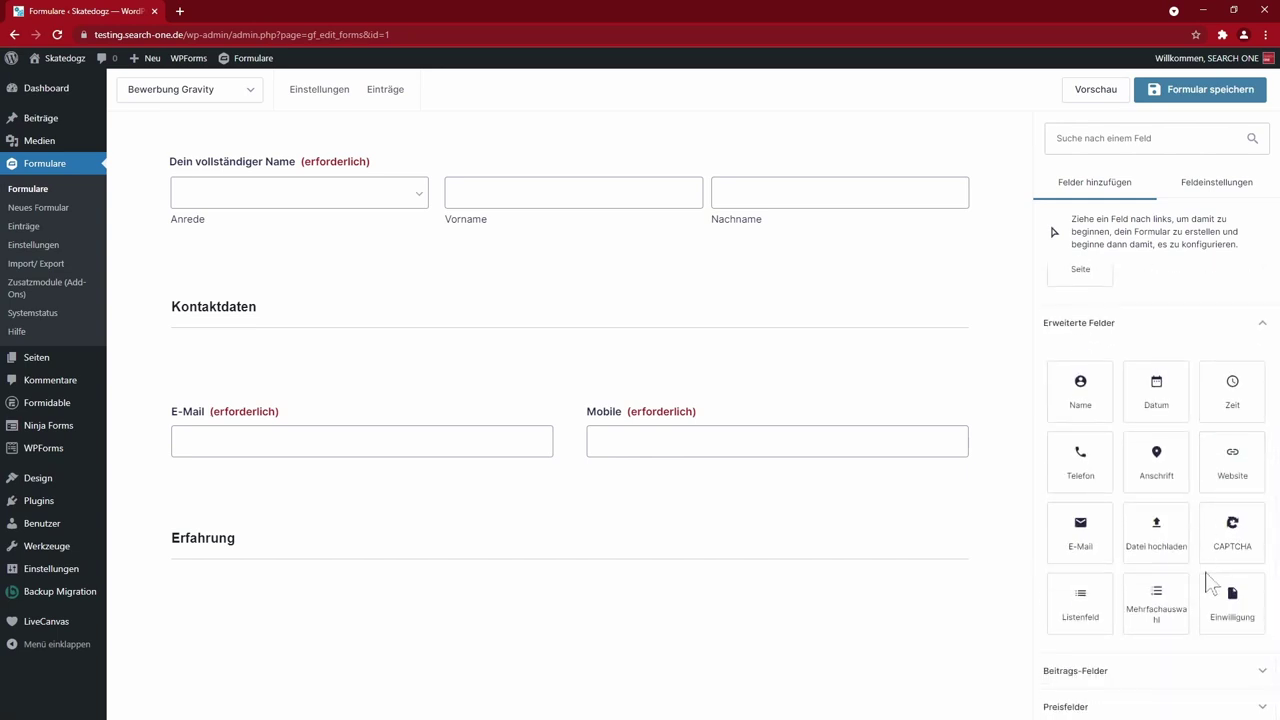
pyautogui.scroll(3, 1210, 583)
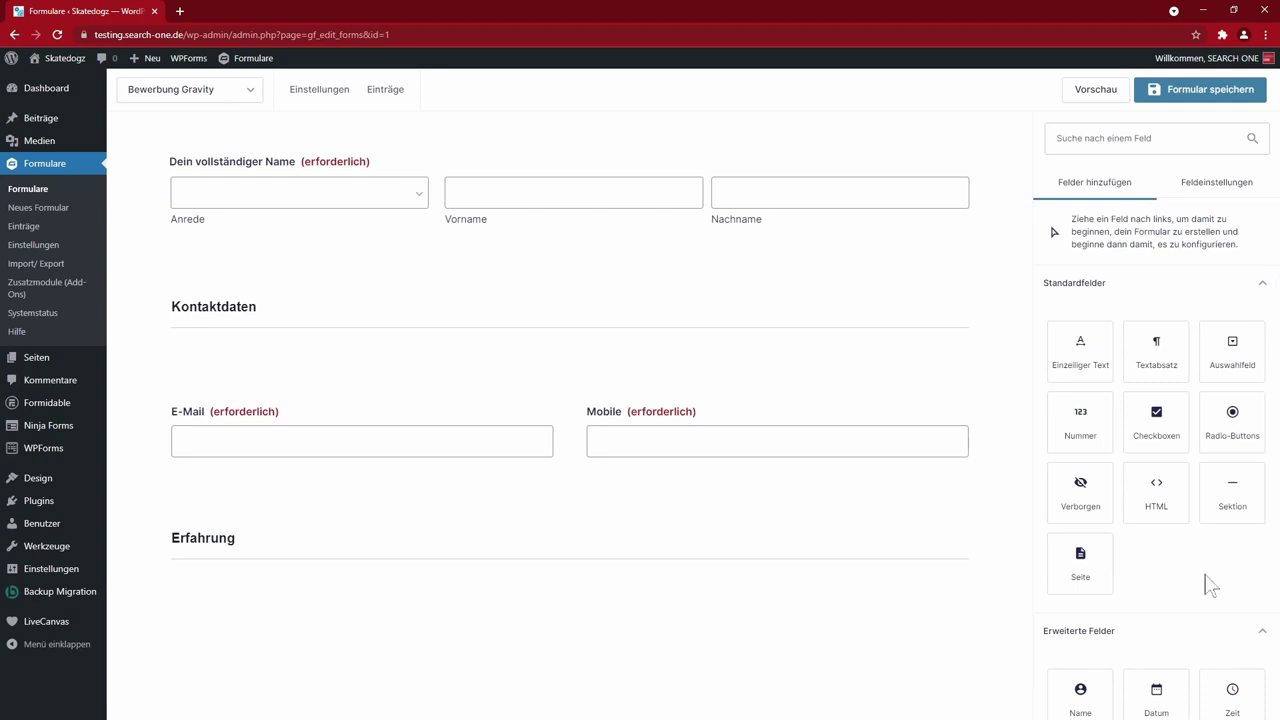
pyautogui.moveTo(1090, 440); pyautogui.dragTo(432, 537)
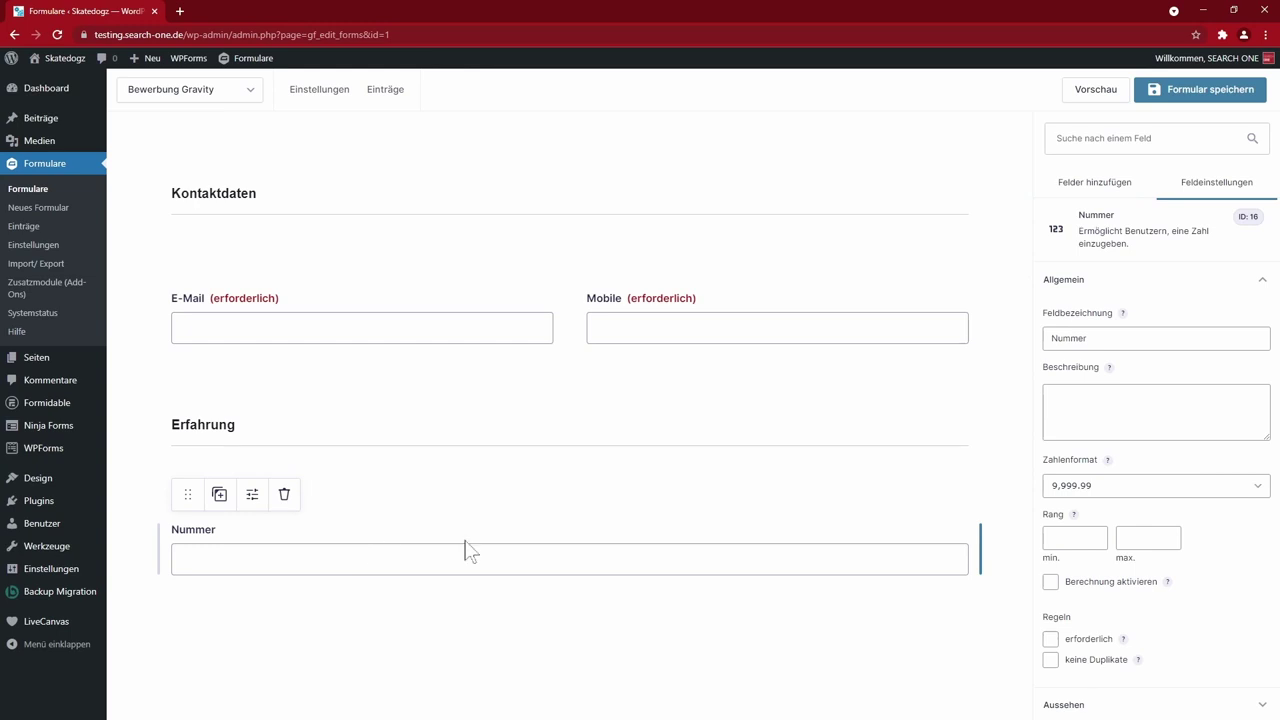
# - Limit the number field to 5–40 and label it with the skateboarding-years question
pyautogui.scroll(-1, 1197, 580)
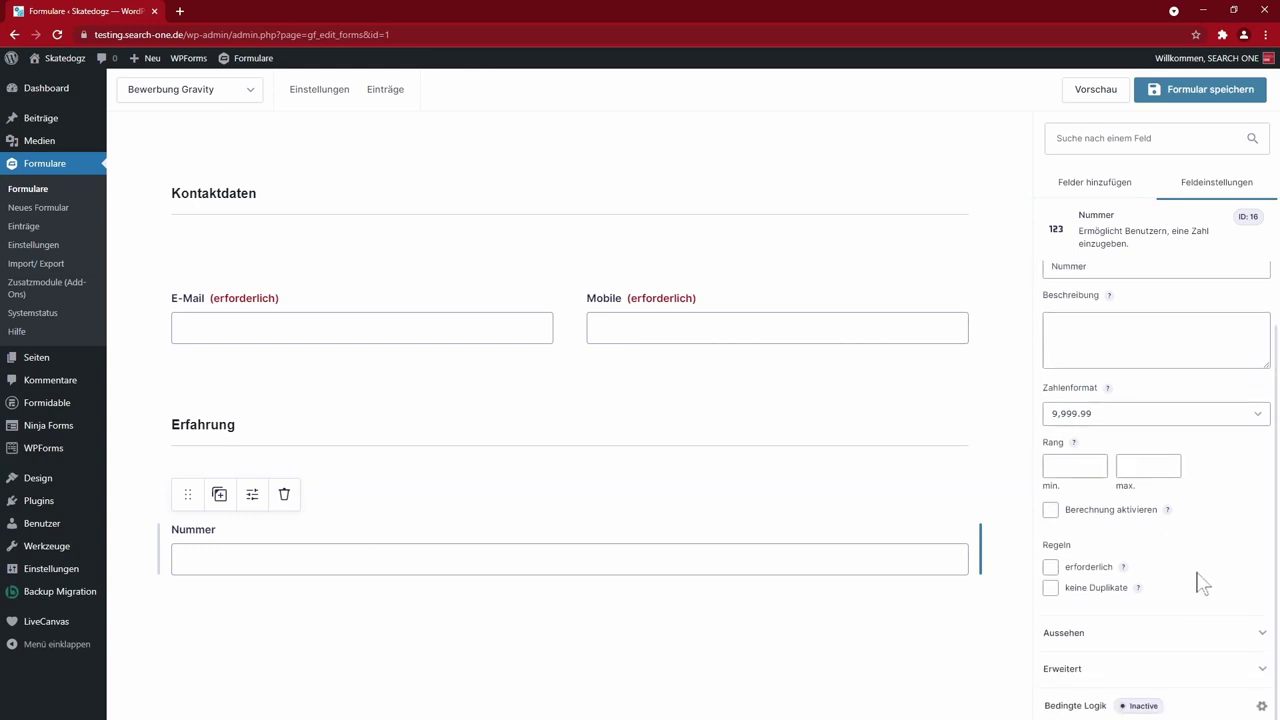
pyautogui.click(1208, 418)
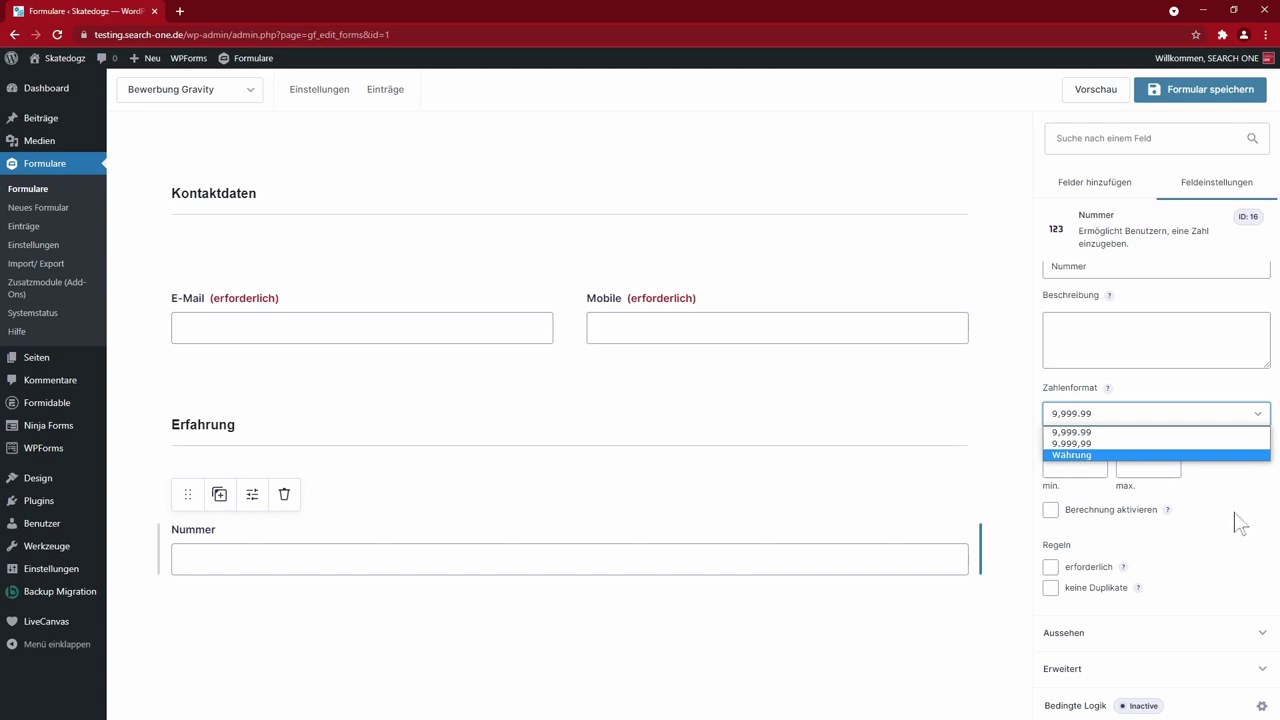
pyautogui.click(1128, 466)
pyautogui.write('40')
pyautogui.press('Tab')
pyautogui.hotkey('shift', 'Tab')
pyautogui.hotkey('shift', 'Tab')
pyautogui.hotkey('shift', 'Tab')
pyautogui.hotkey('shift', 'Tab')
pyautogui.hotkey('shift', 'Tab')
pyautogui.write('Wie viele Jahre fährst du schon Skateboard? (min. 5 - 40)')
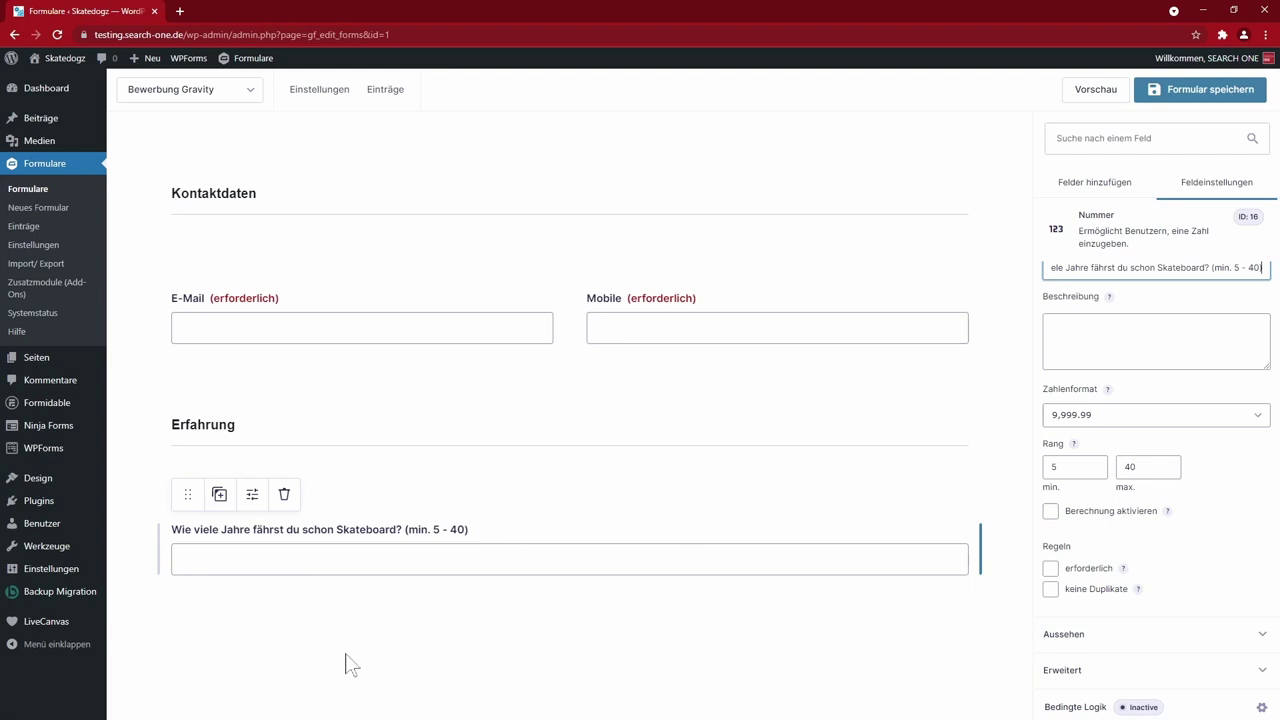
pyautogui.click(420, 565)
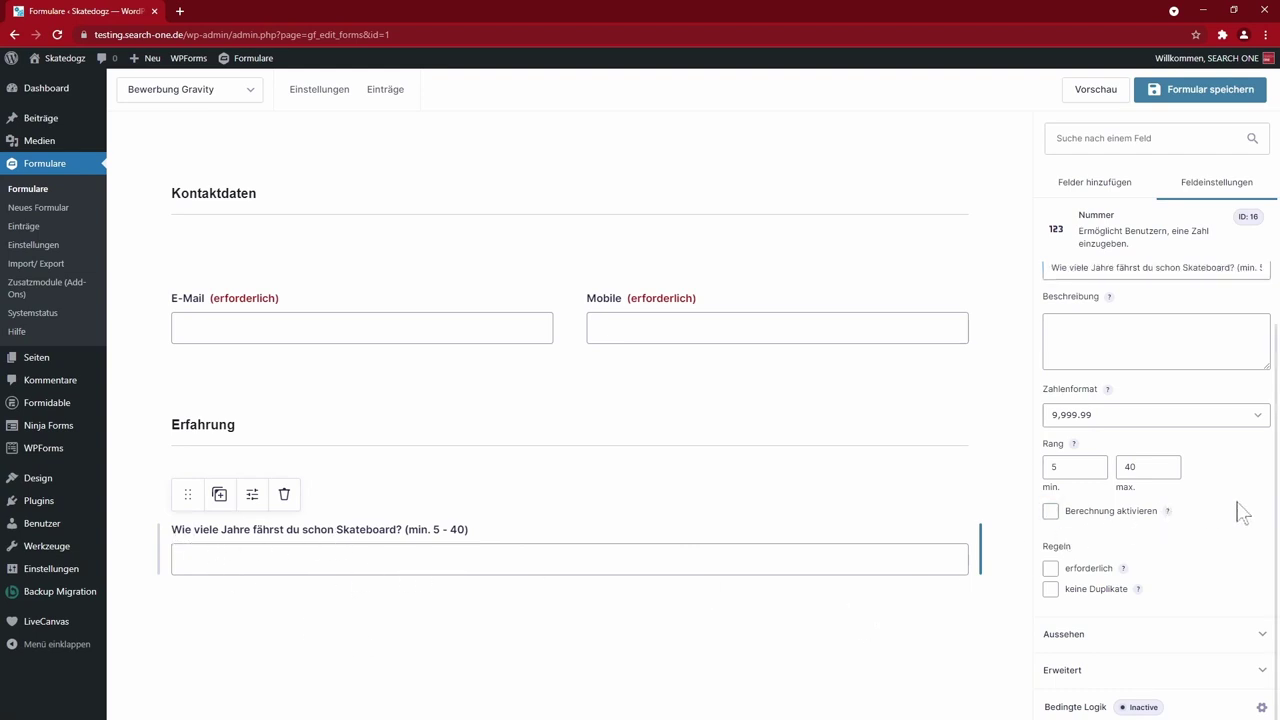
# - Make the skateboarding-years question required with placeholder 5
pyautogui.click(1050, 568)
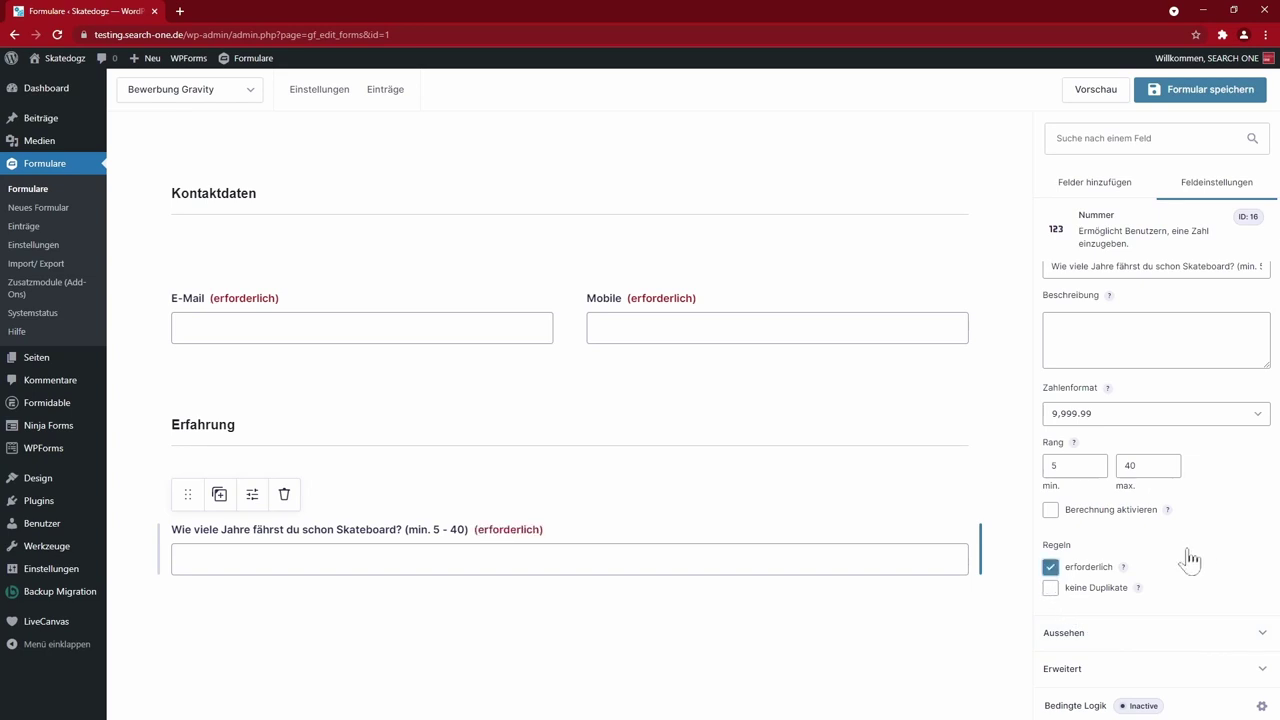
pyautogui.click(1128, 636)
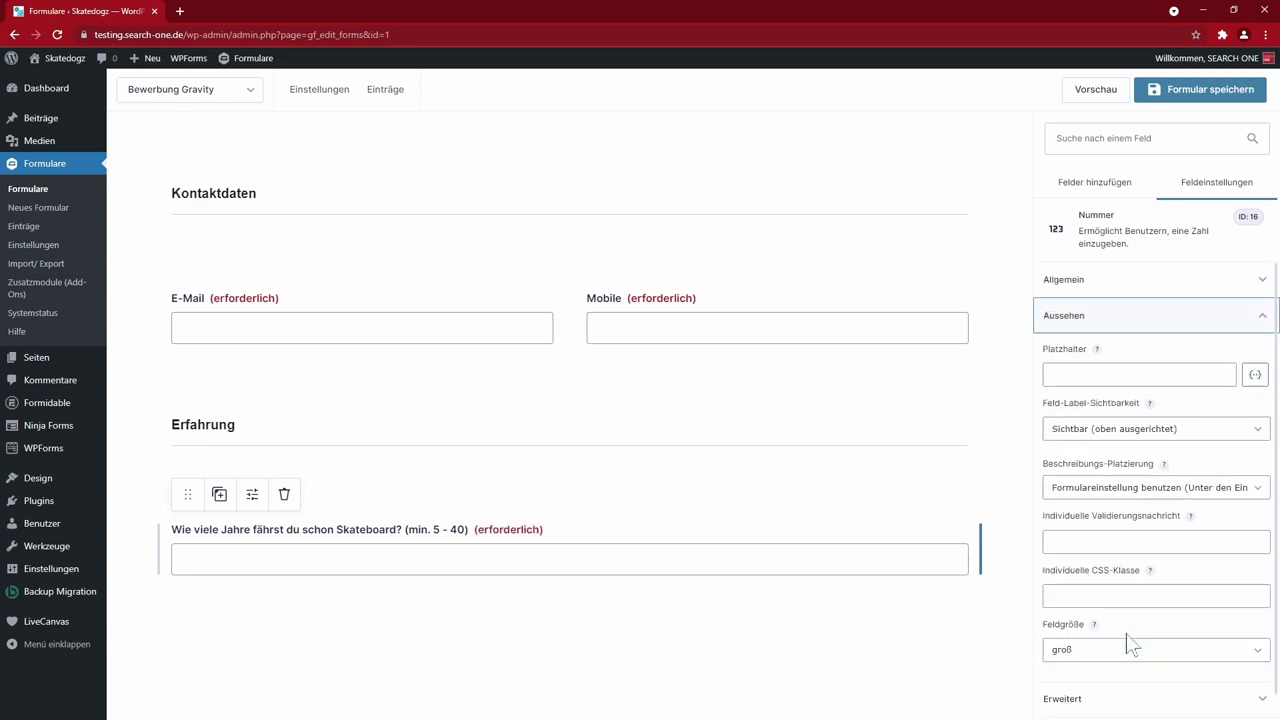
pyautogui.click(1130, 344)
pyautogui.write('5')
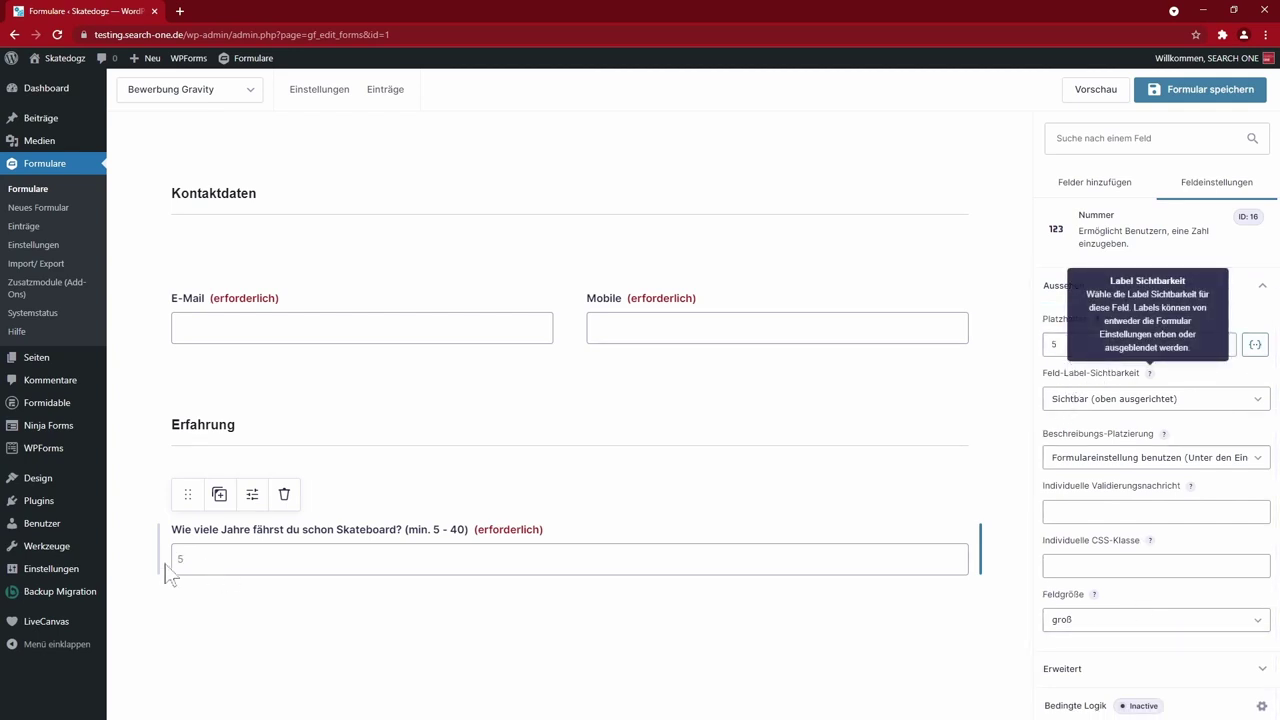
pyautogui.click(360, 622)
pyautogui.click(955, 556)
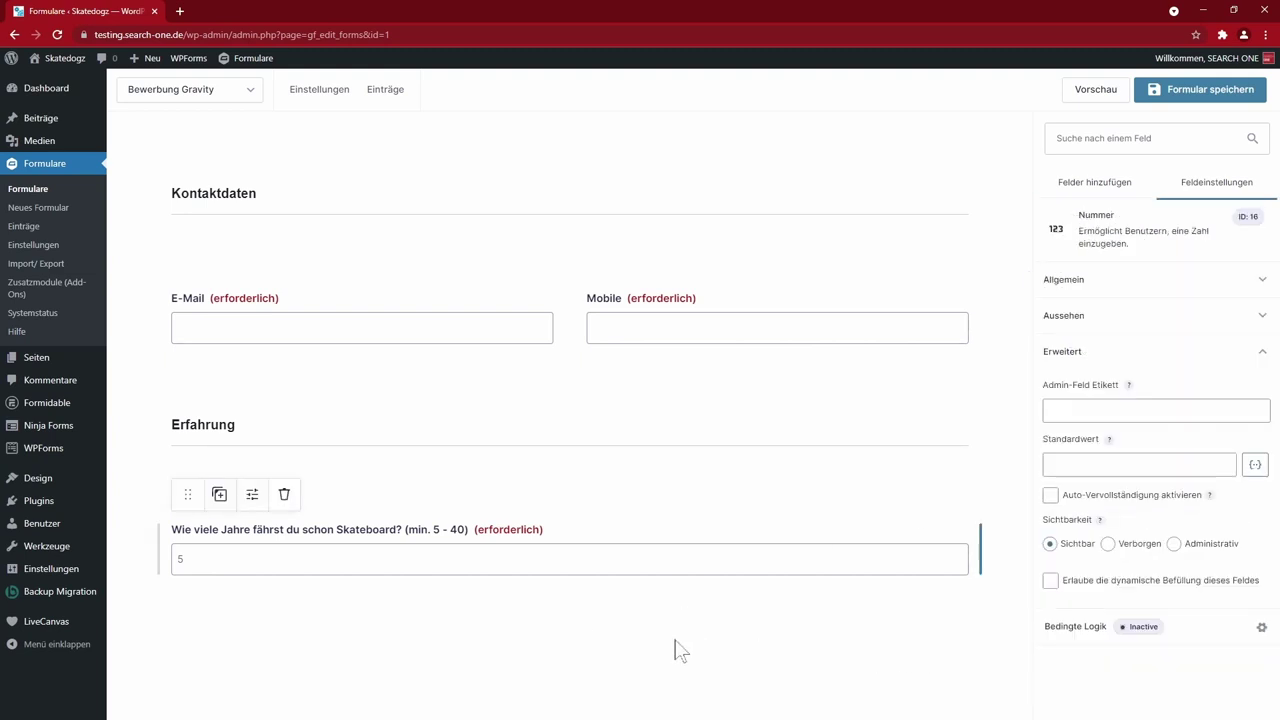
pyautogui.click(626, 630)
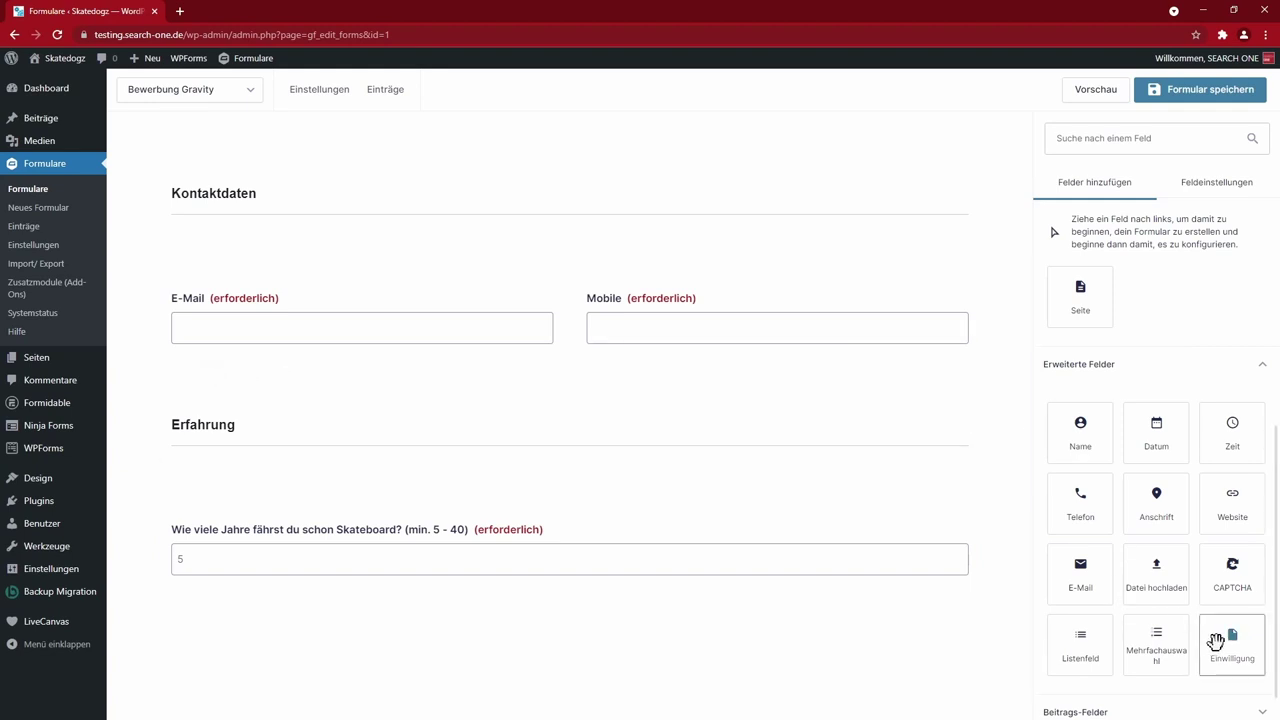
# - Correct the URL section heading to read 'bis zu 3 URLs'
pyautogui.scroll(-1, 1178, 647)
pyautogui.scroll(-1, 1140, 650)
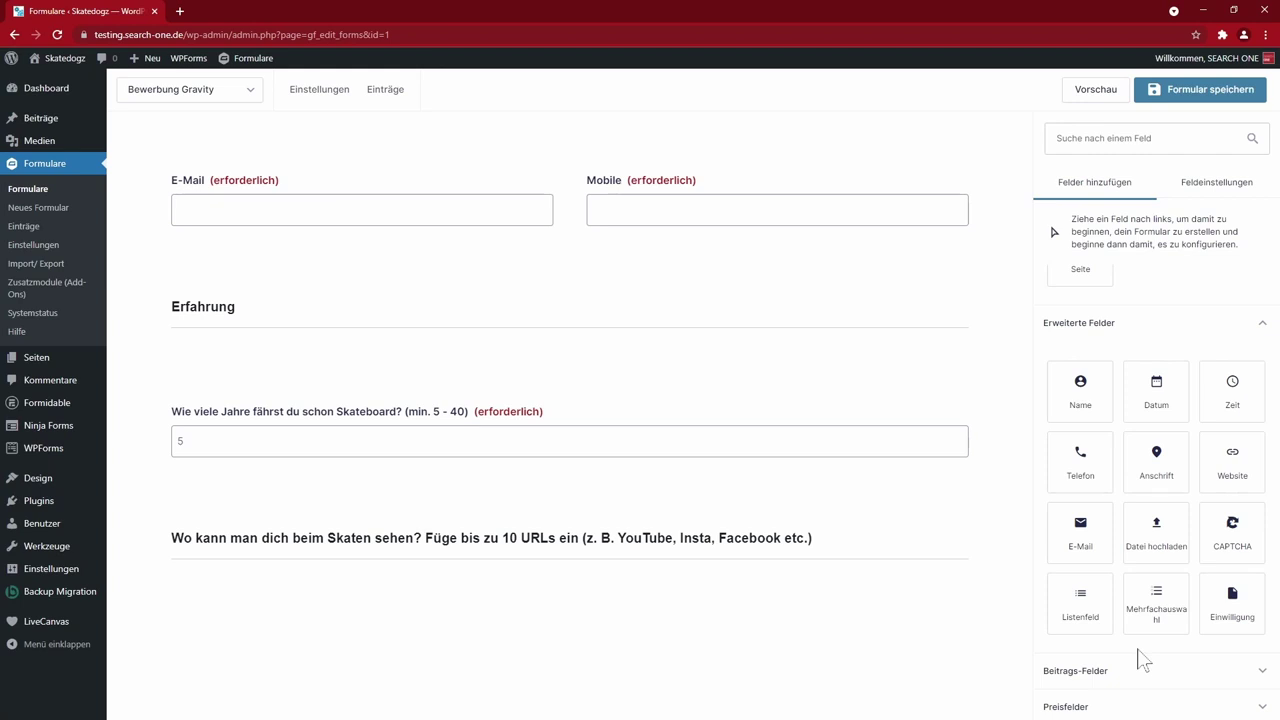
pyautogui.scroll(3, 1143, 660)
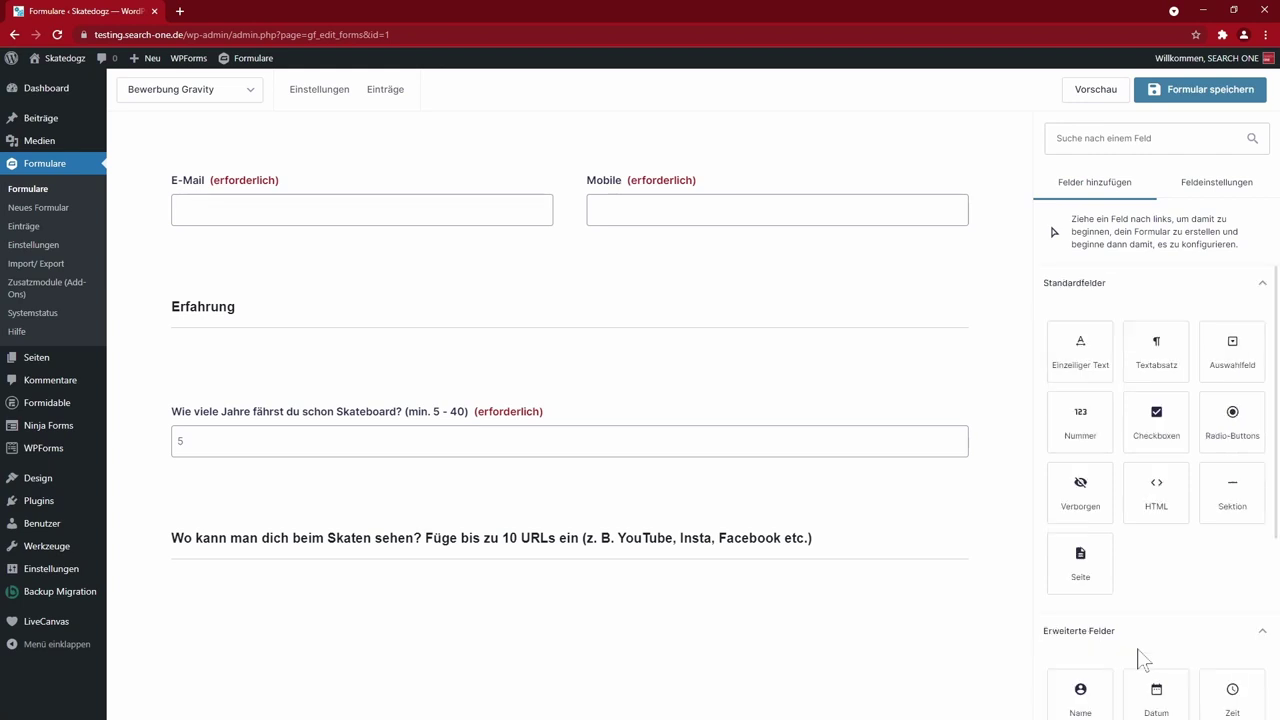
pyautogui.click(490, 538)
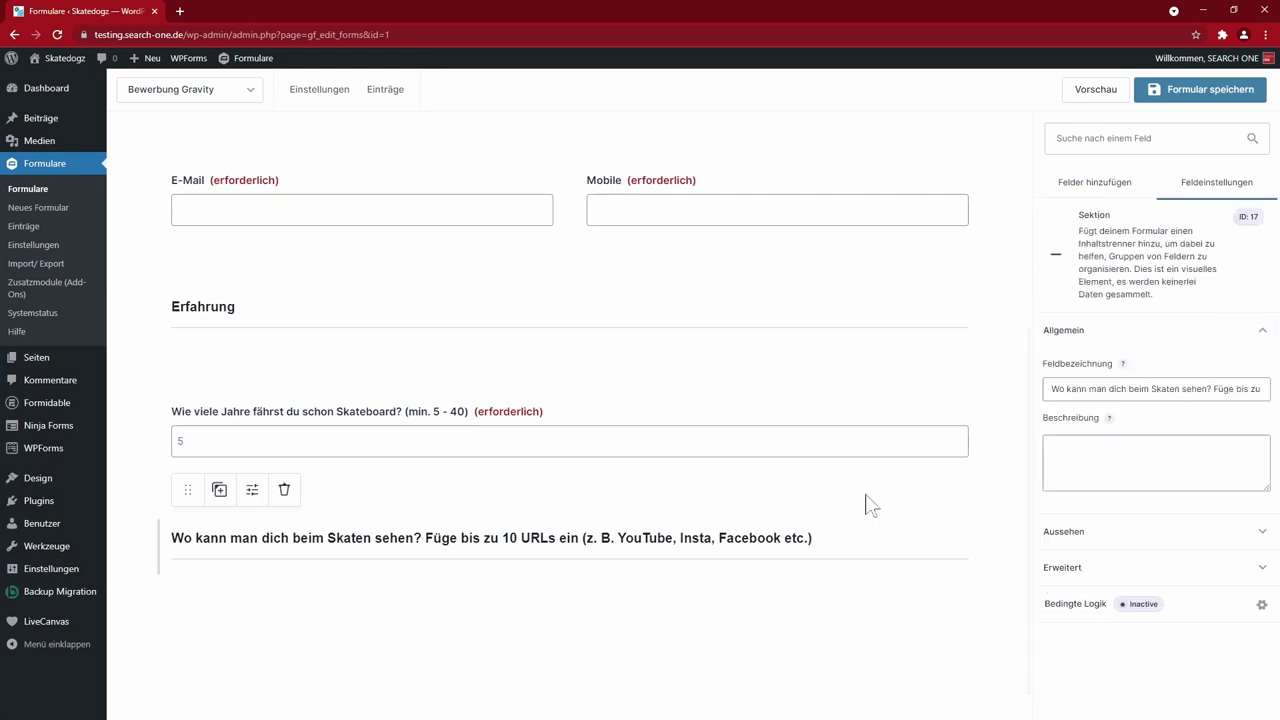
pyautogui.tripleClick(1200, 389)
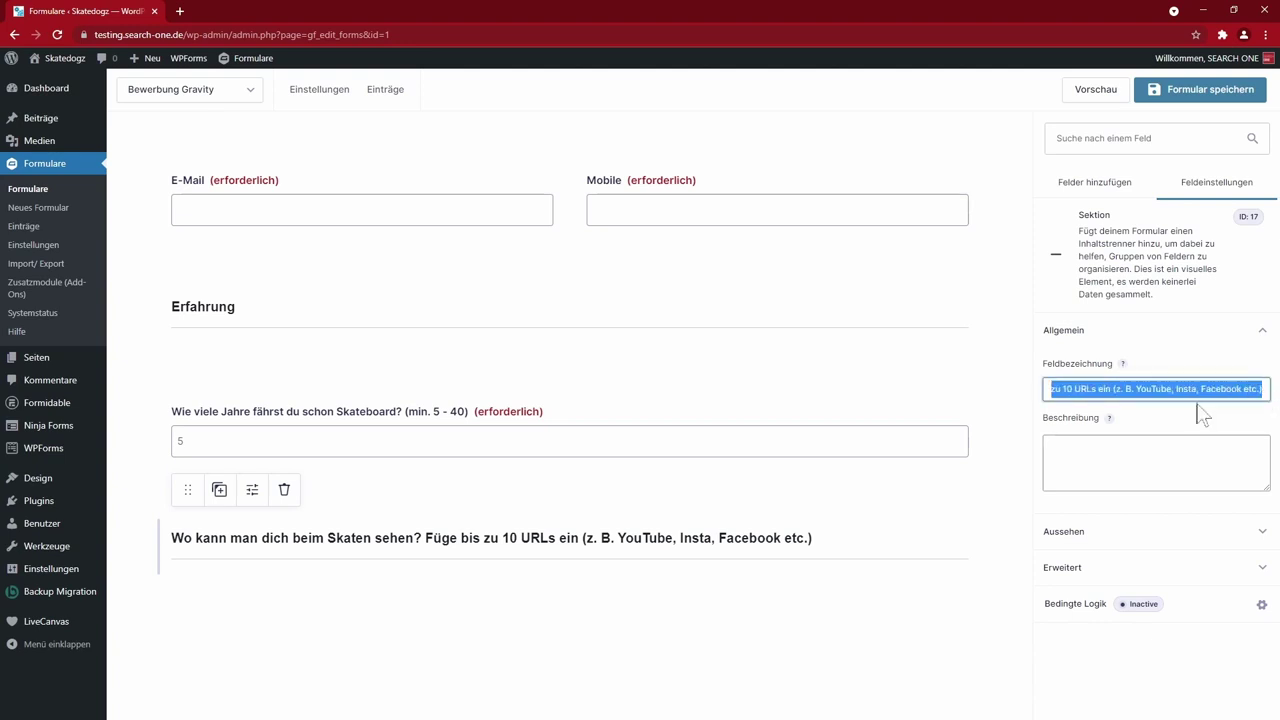
pyautogui.click(1076, 389)
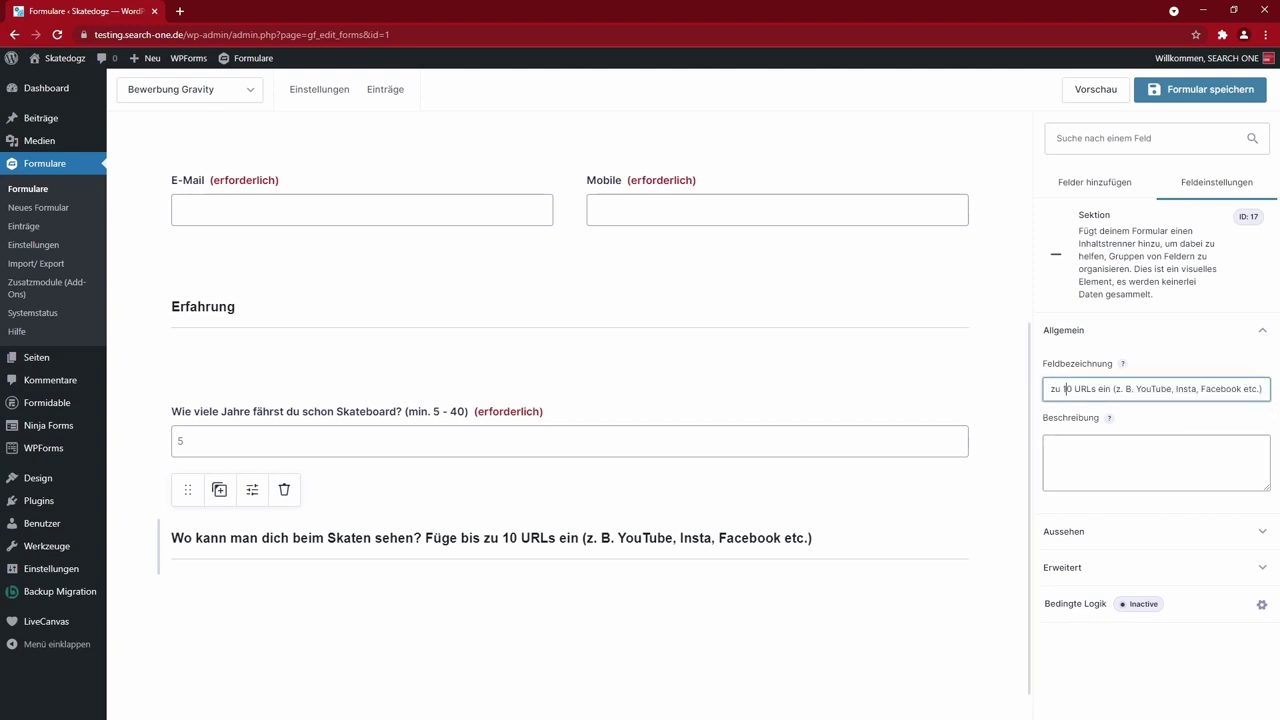
pyautogui.press('BackSpace')
pyautogui.press('BackSpace')
pyautogui.write('3')
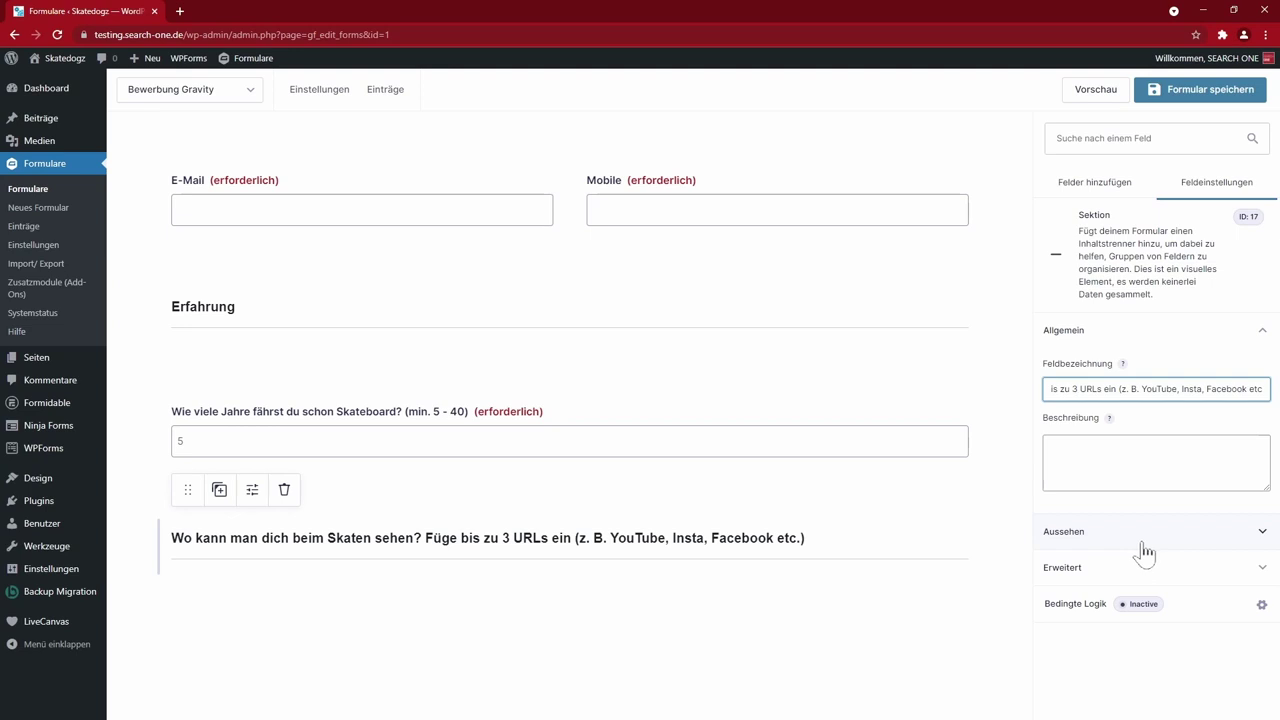
# - Add the Website 1–3 fields and a Datei hochladen field below them
pyautogui.click(1141, 551)
pyautogui.click(1236, 502)
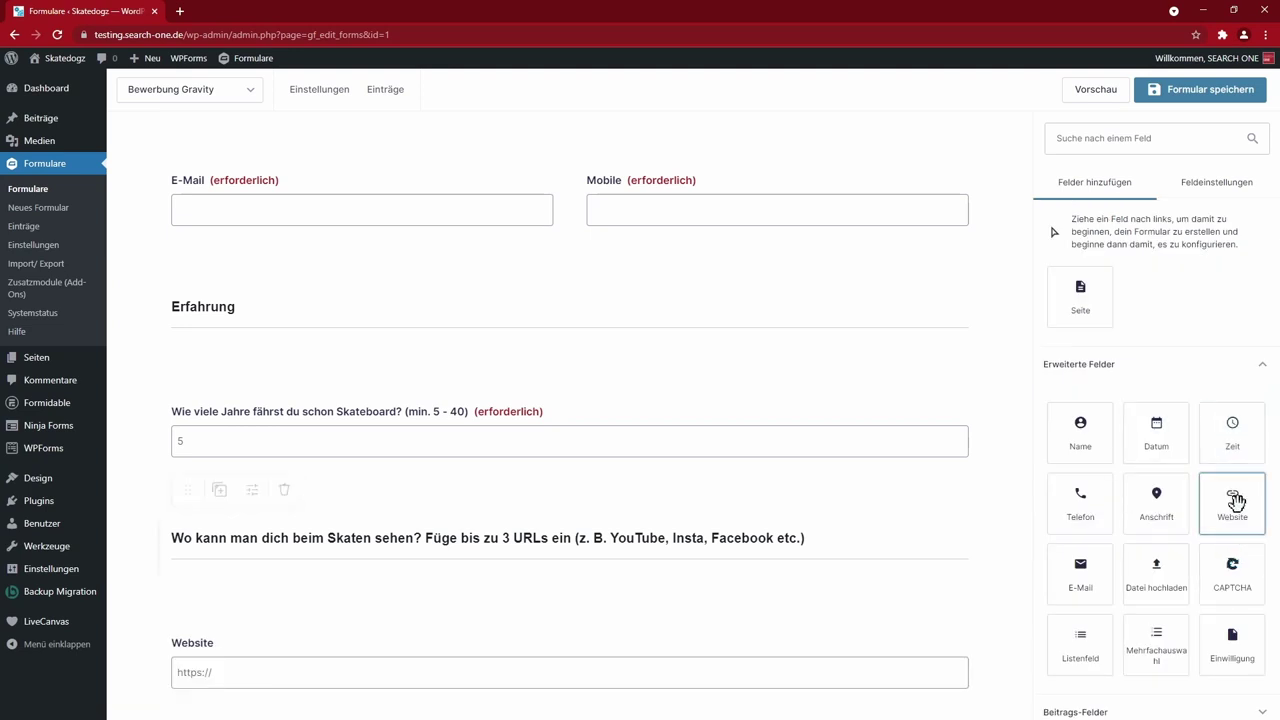
pyautogui.scroll(-1, 1231, 470)
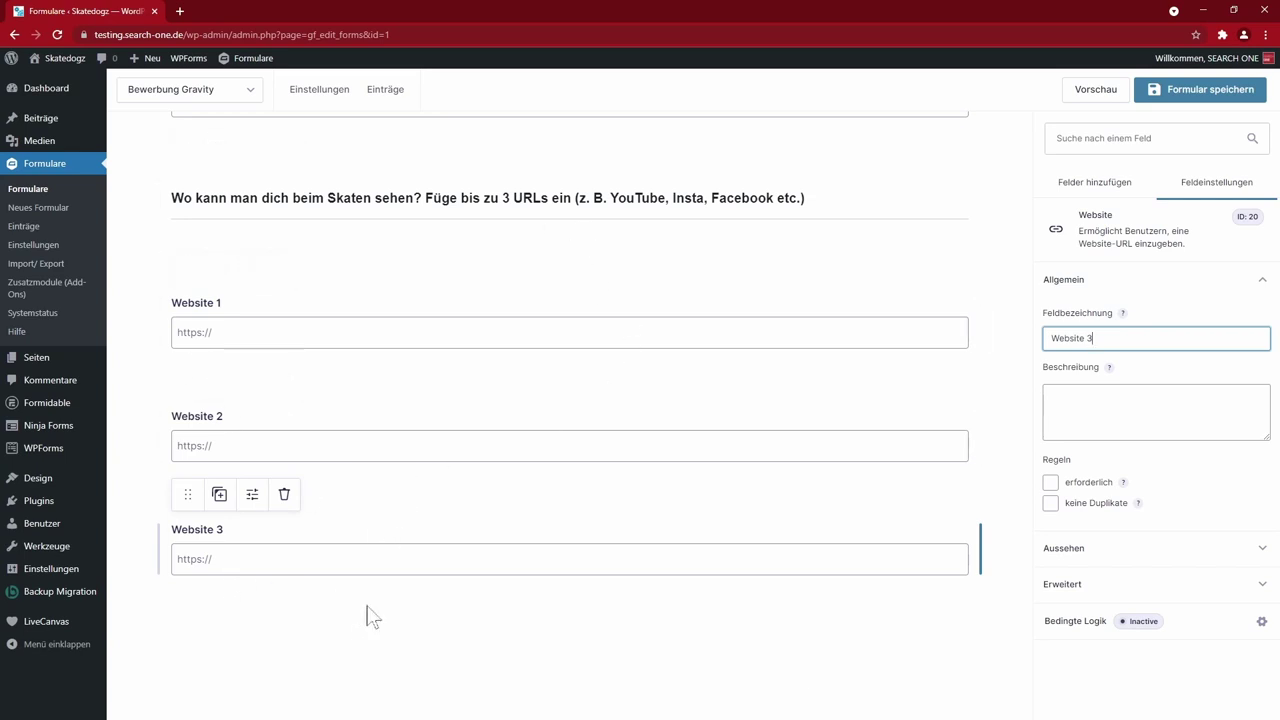
pyautogui.click(1098, 186)
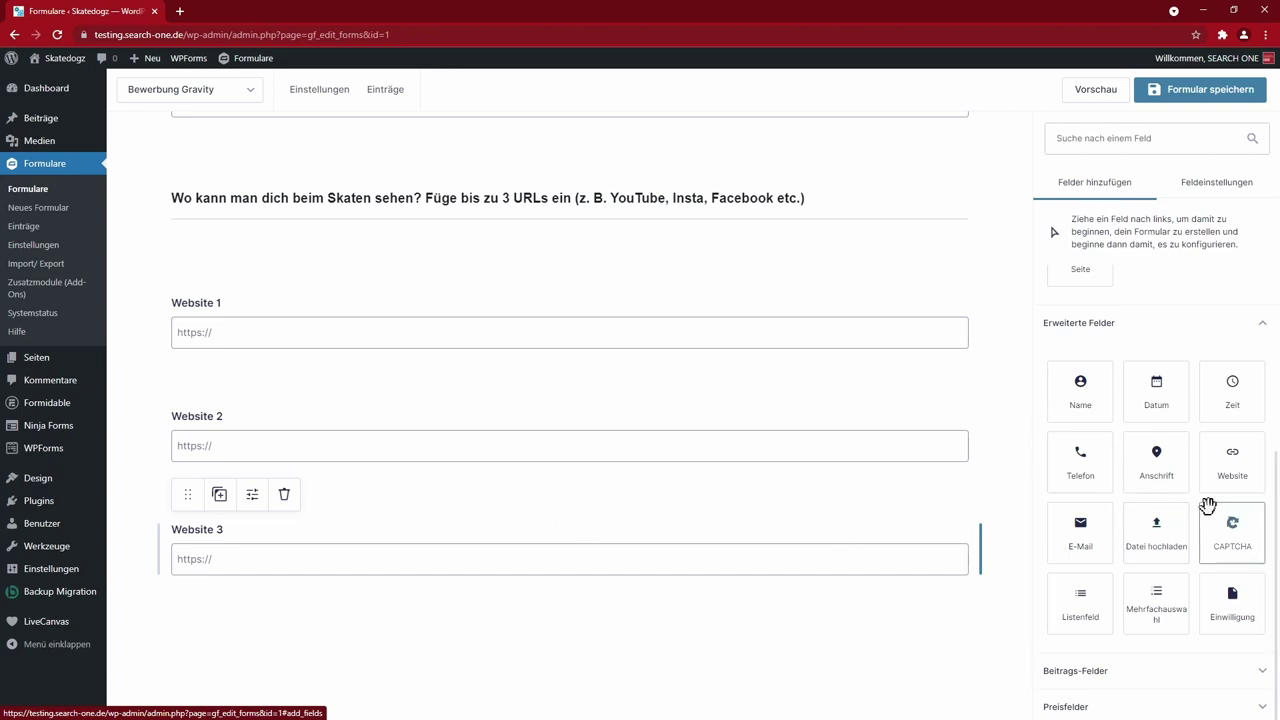
pyautogui.click(1150, 558)
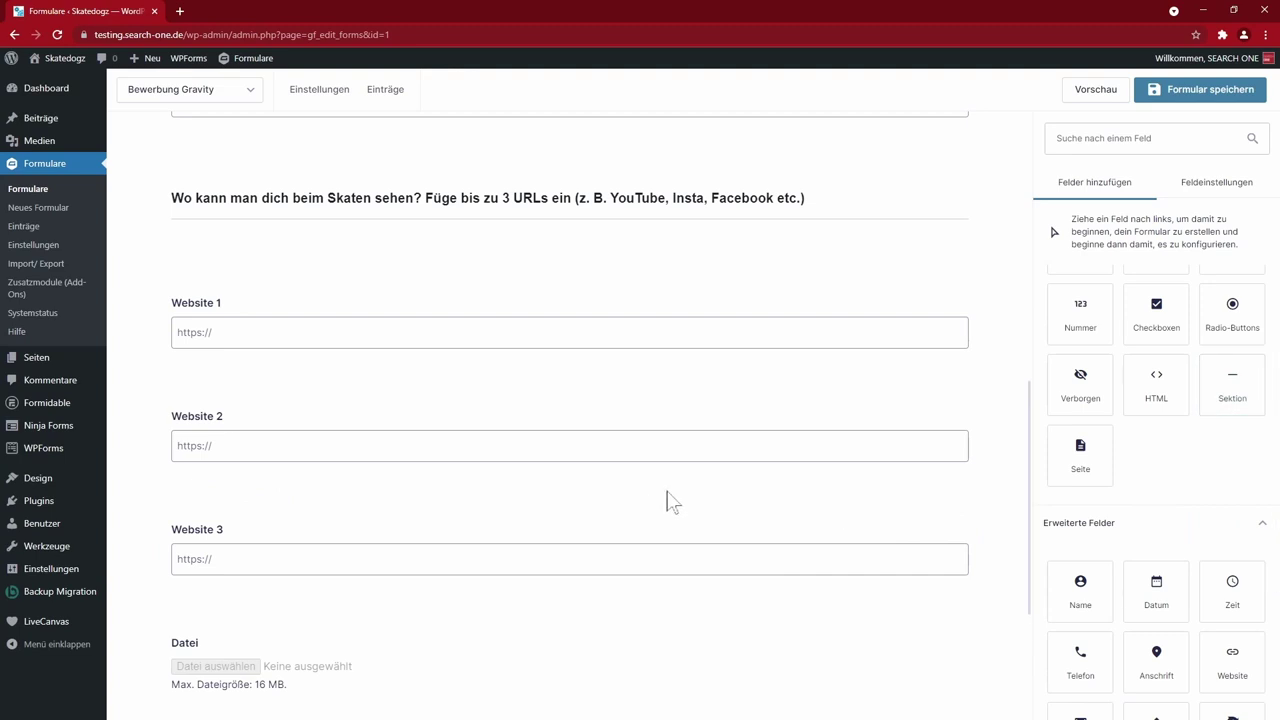
# - Move the upload field under its section and allow multiple files, maximum 10, up to 200MB
pyautogui.scroll(-2, 669, 503)
pyautogui.moveTo(180, 371); pyautogui.dragTo(184, 594)
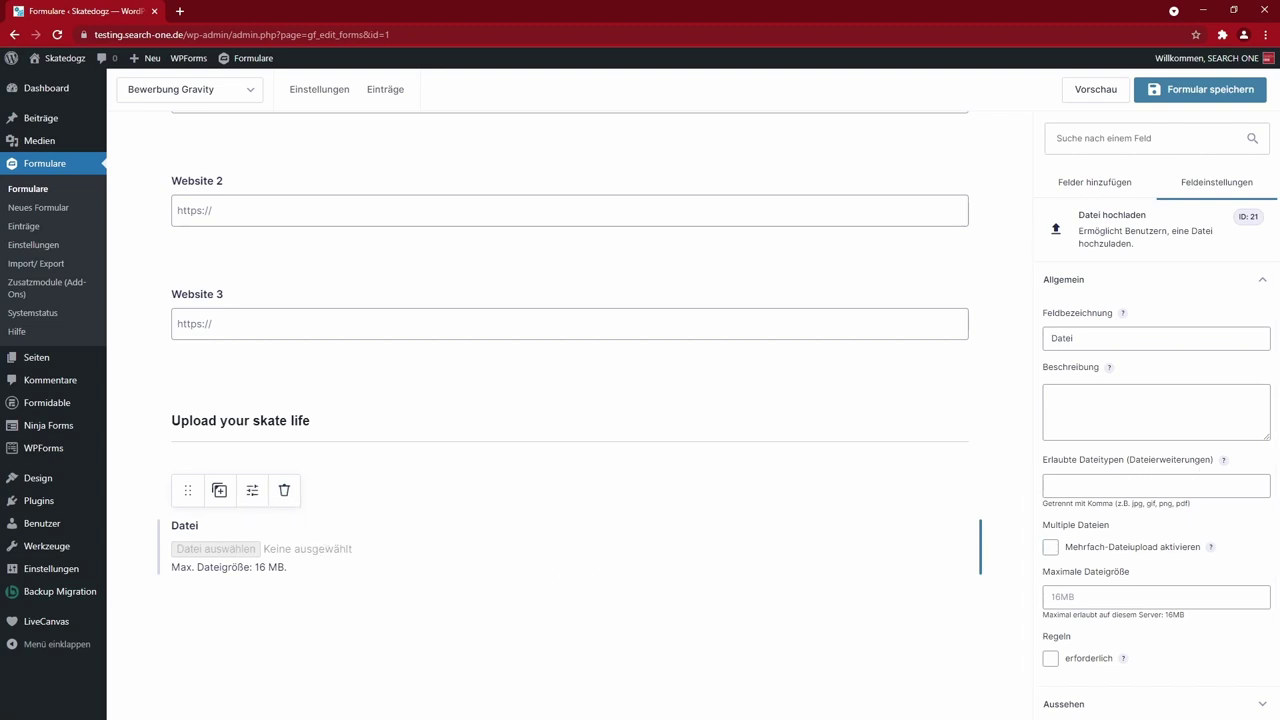
pyautogui.click(1050, 547)
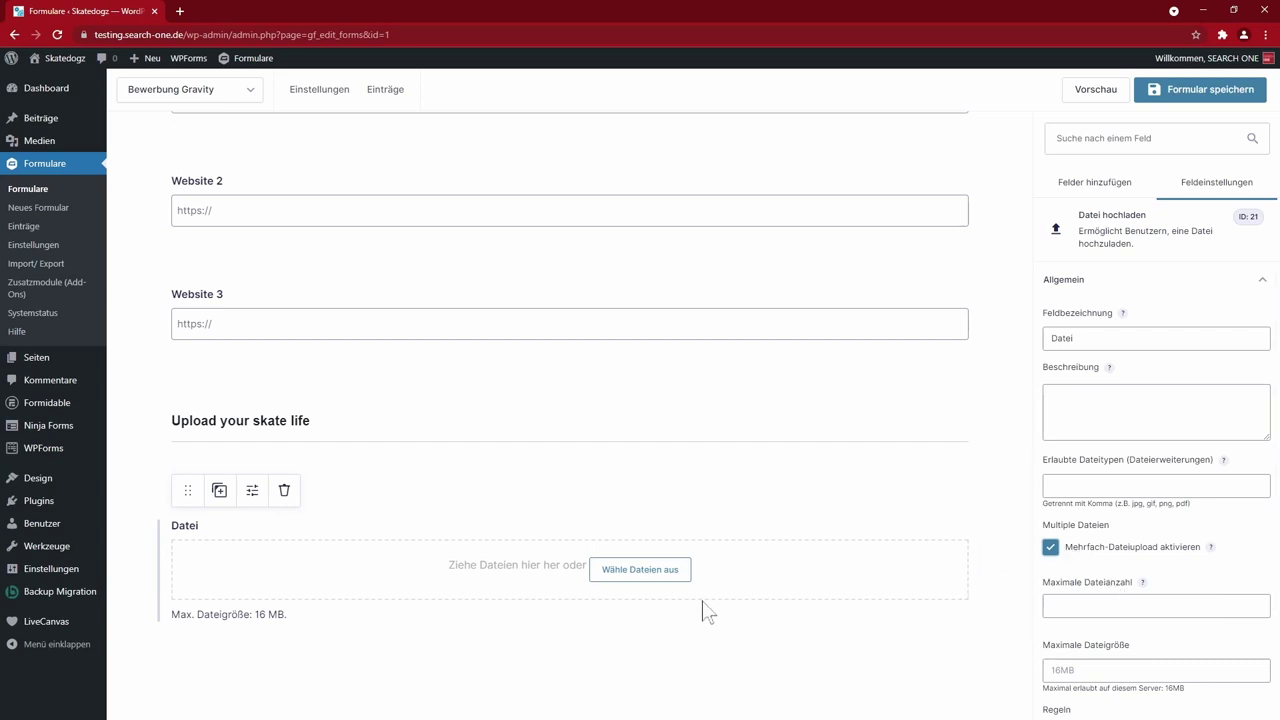
pyautogui.press('Tab')
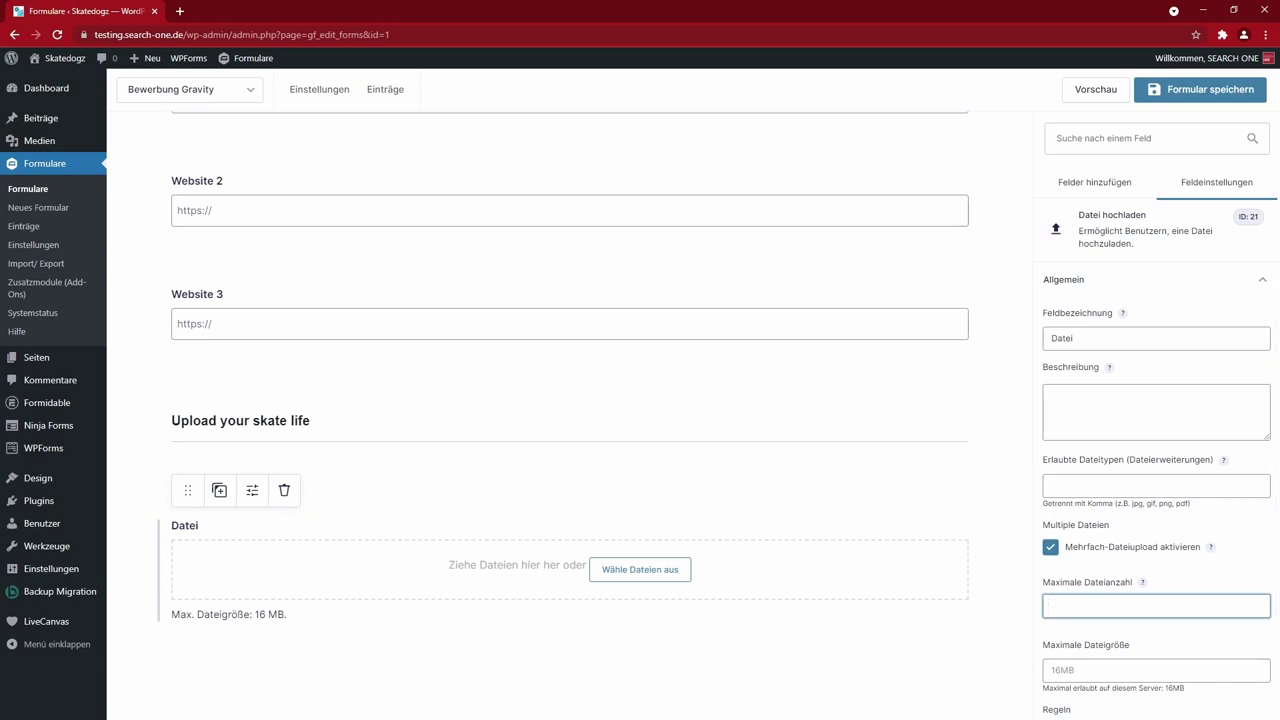
pyautogui.write('10')
pyautogui.press('Tab')
pyautogui.scroll(-2, 1180, 594)
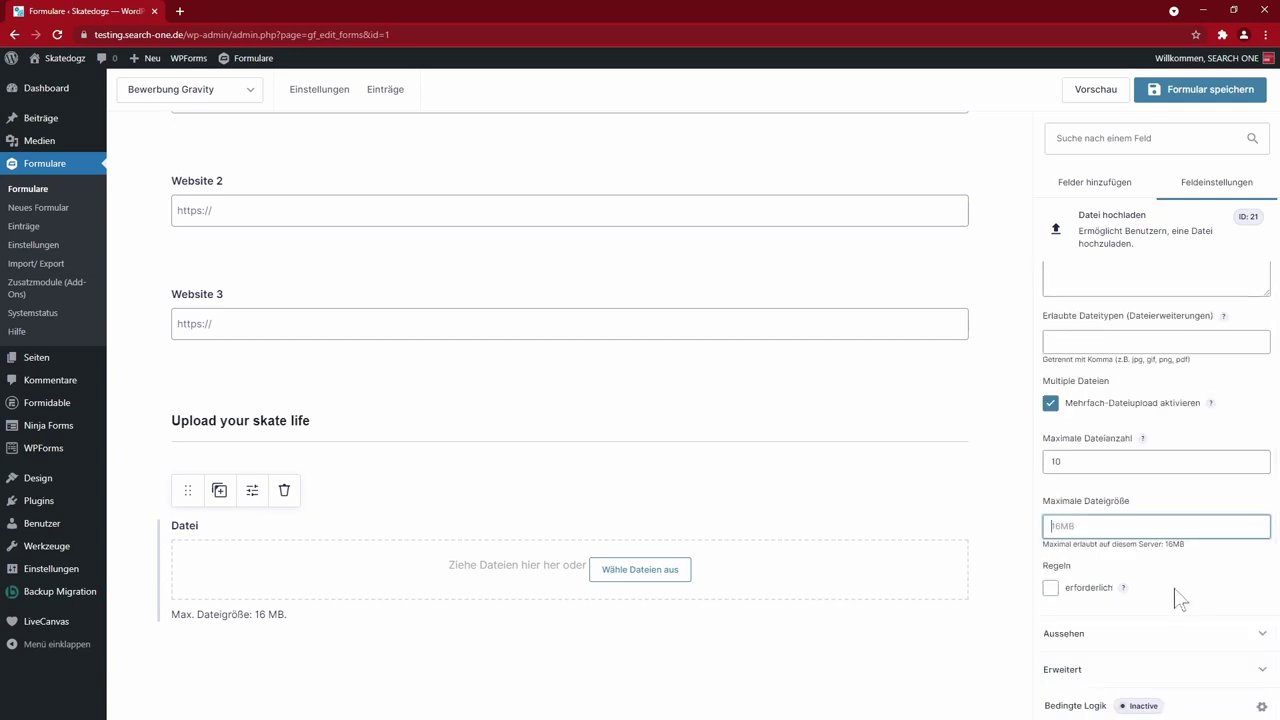
pyautogui.write('200MB')
pyautogui.press('Tab')
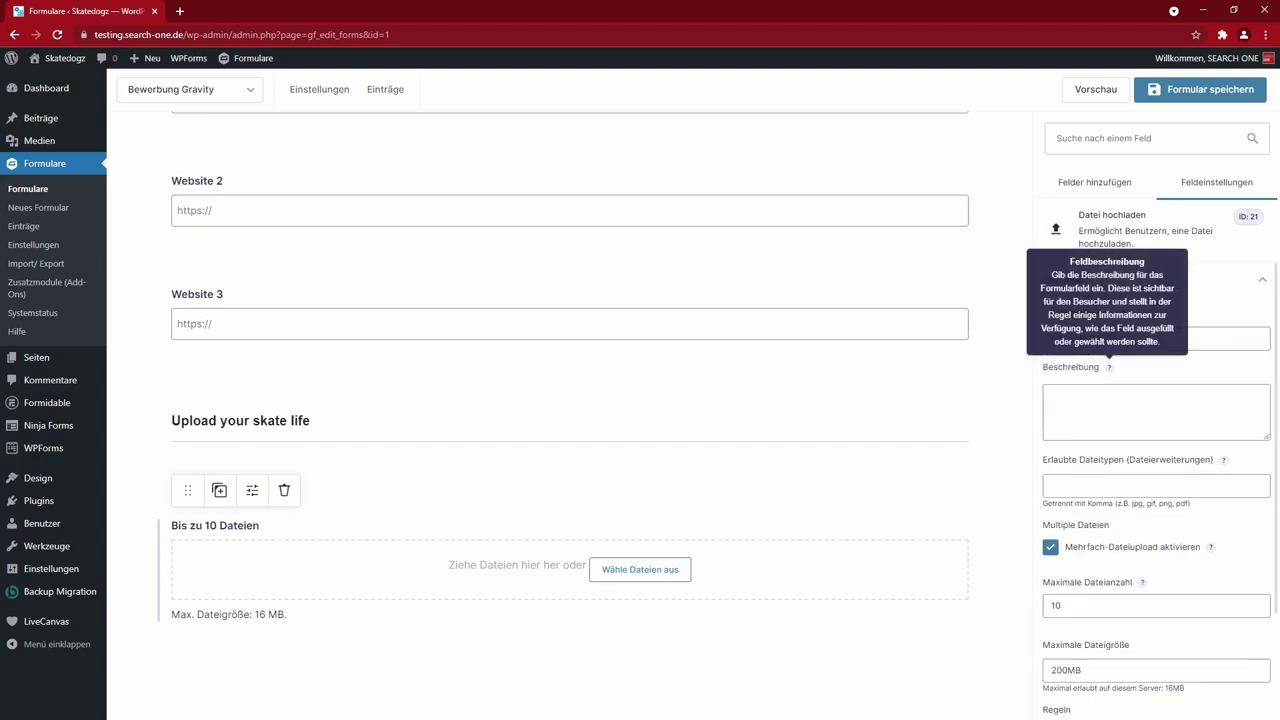
# - Paste the allowed file types jpg, gif, png, pdf, mp4 and copy the list
pyautogui.click(1156, 486)
pyautogui.write('jpg, gif, png, pdf')
pyautogui.press('Home')
pyautogui.press('Delete')
pyautogui.press('End')
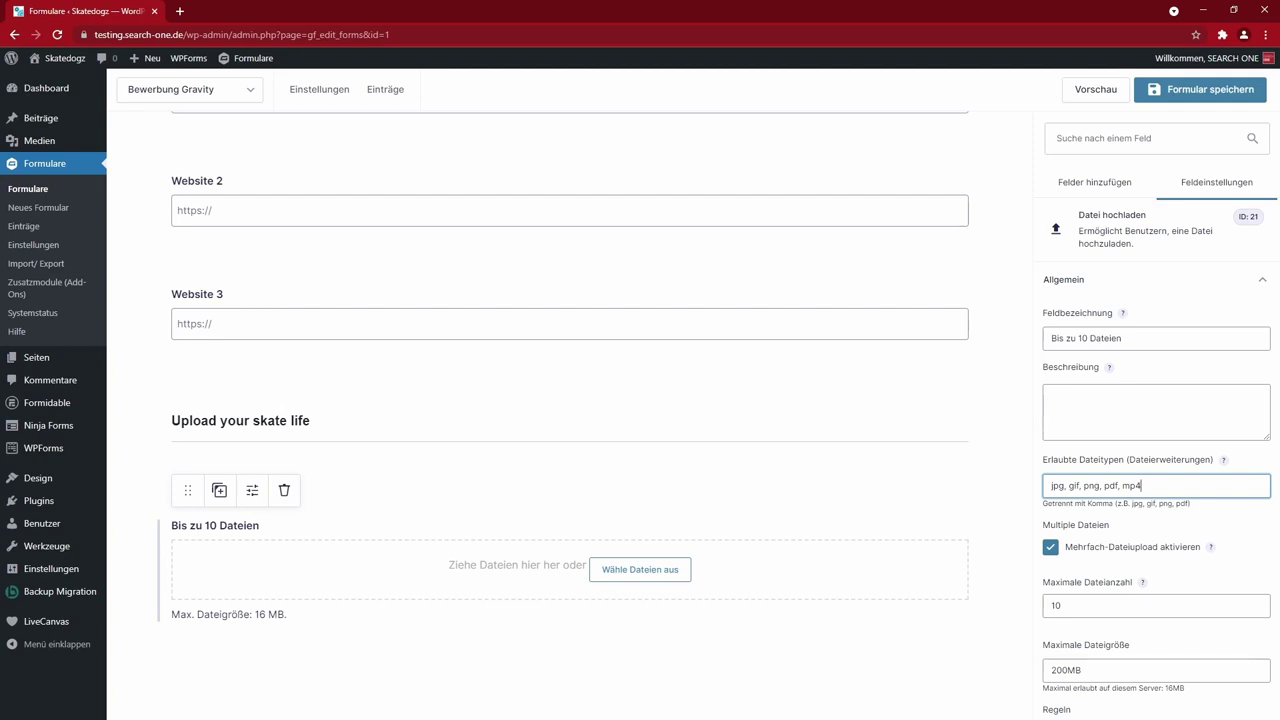
pyautogui.hotkey('ctrl', 'a')
pyautogui.hotkey('ctrl', 'c')
# - Extend the Feldbezeichnung with 'nur' plus the file types and 'max 200MB'
pyautogui.click(1136, 346)
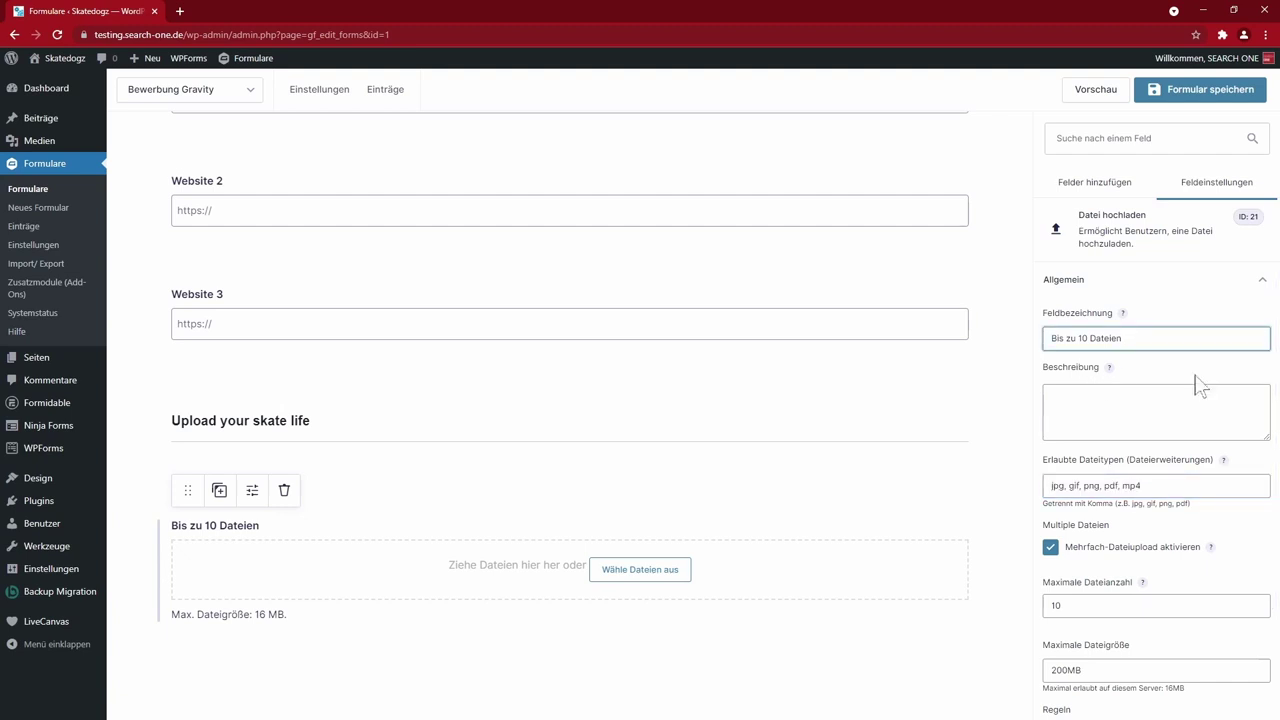
pyautogui.write('nur')
pyautogui.hotkey('ctrl', 'v')
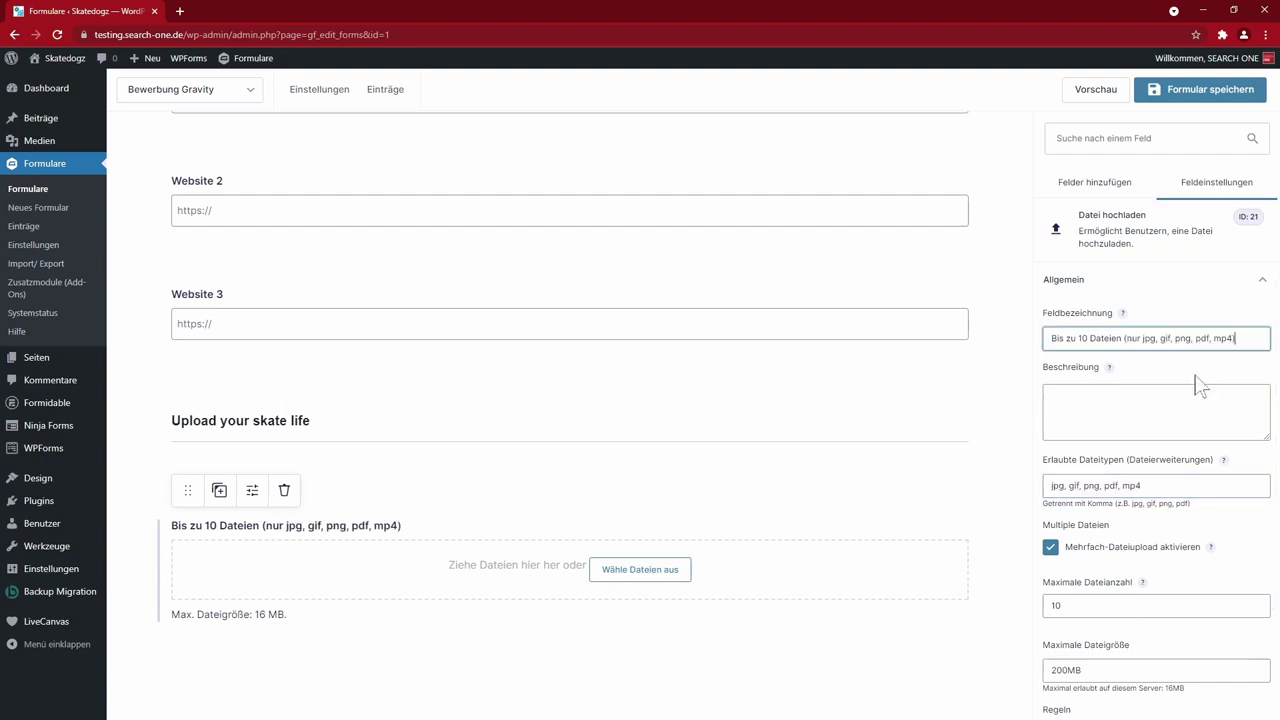
pyautogui.press('Tab')
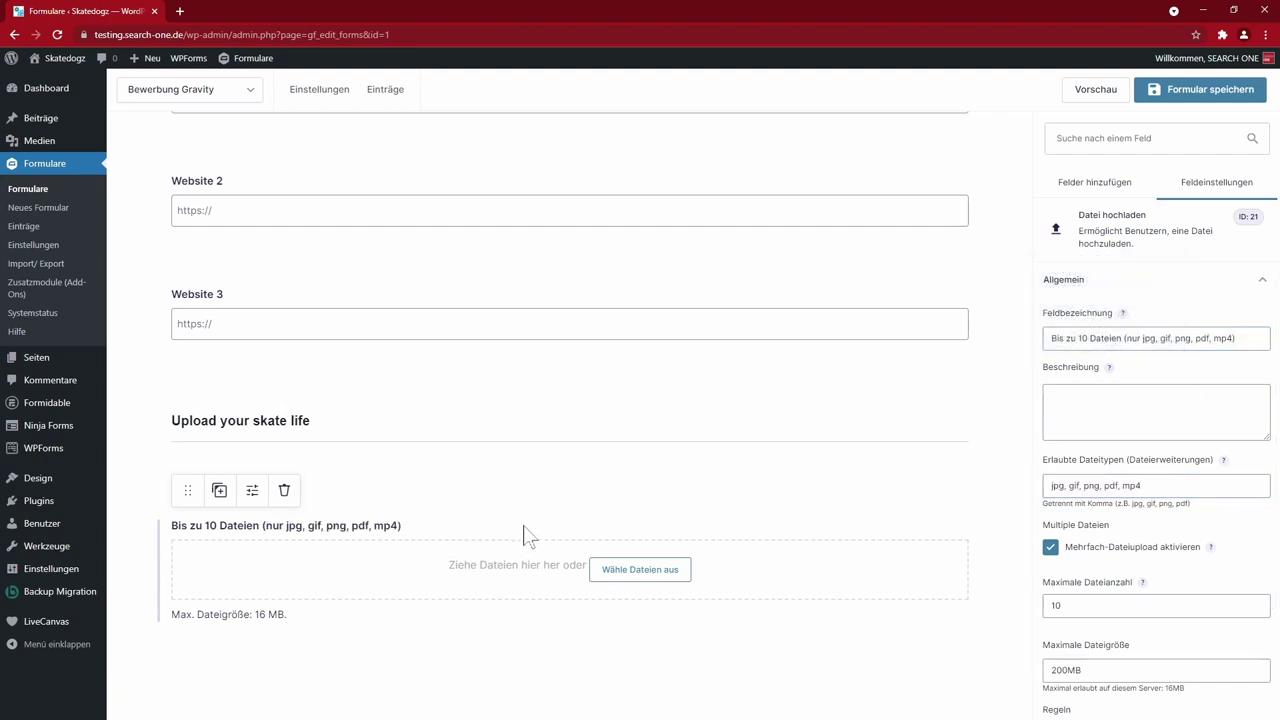
pyautogui.write('max 200MB')
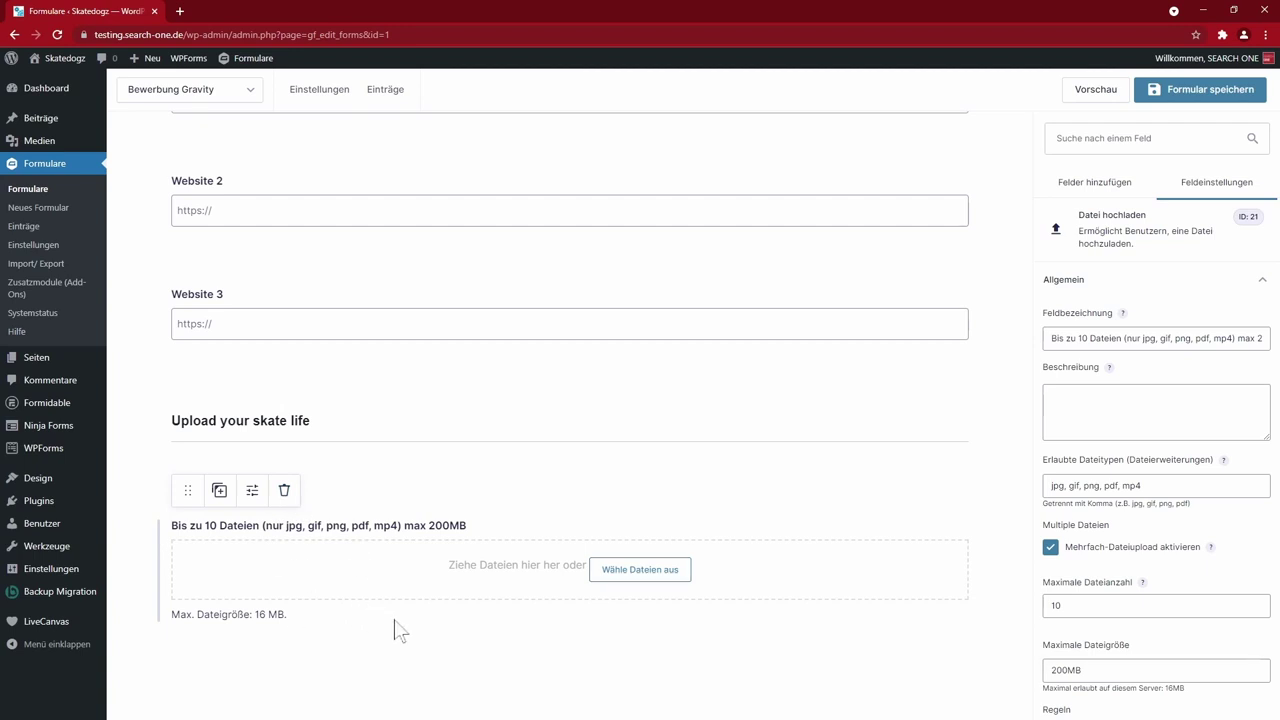
pyautogui.scroll(-1, 855, 398)
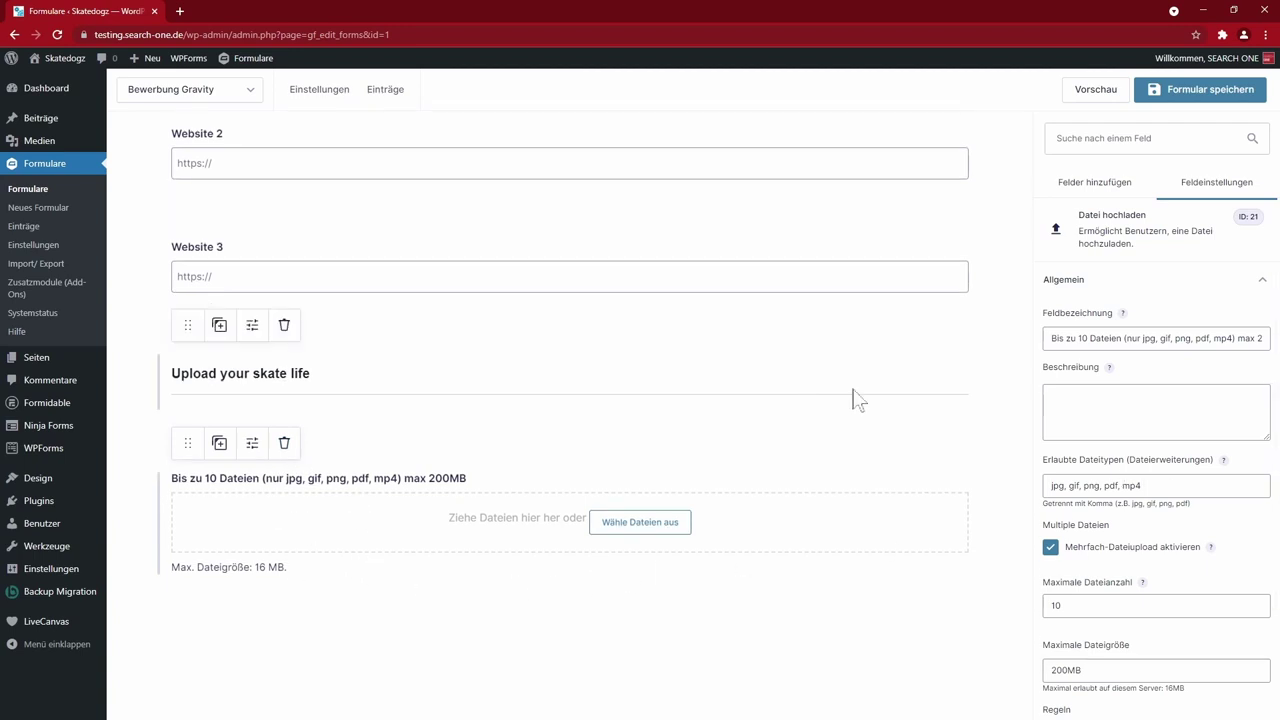
# - Save Bewerbung Gravity, review its preview tab, then return to the form editor
pyautogui.click(1180, 97)
pyautogui.click(1090, 91)
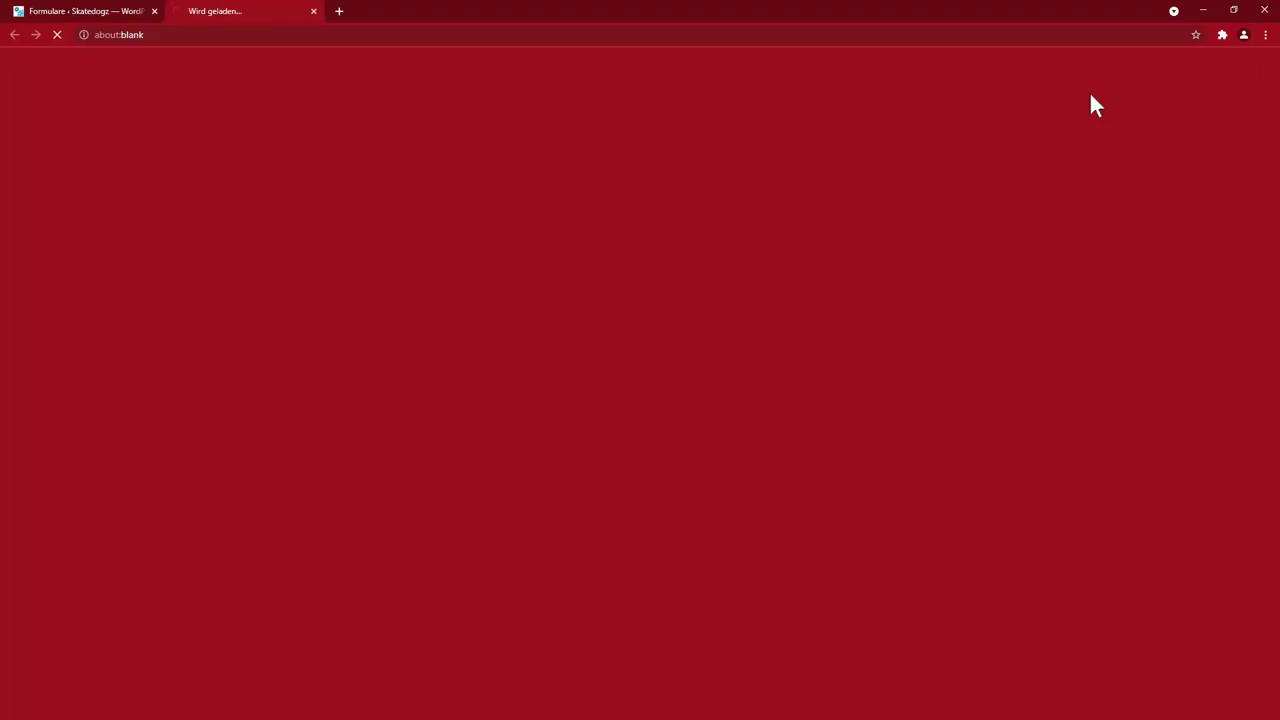
pyautogui.scroll(-2, 535, 350)
pyautogui.scroll(-3, 535, 350)
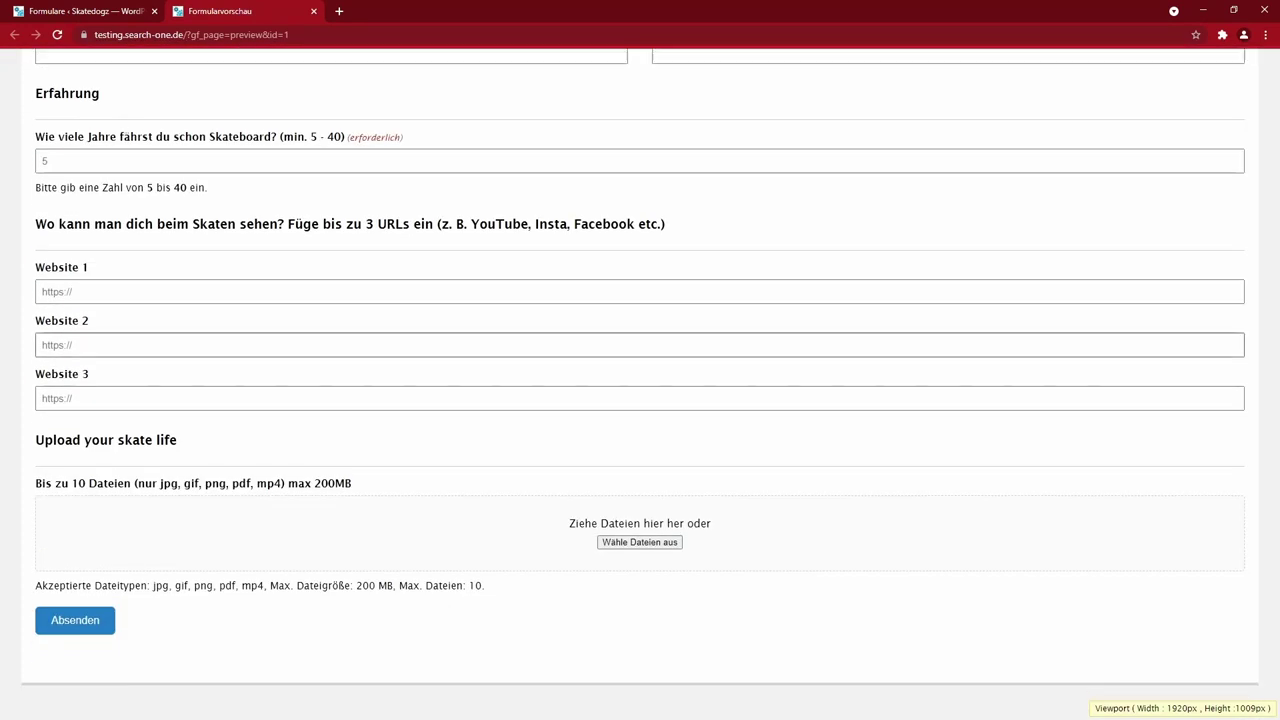
pyautogui.scroll(5, 536, 217)
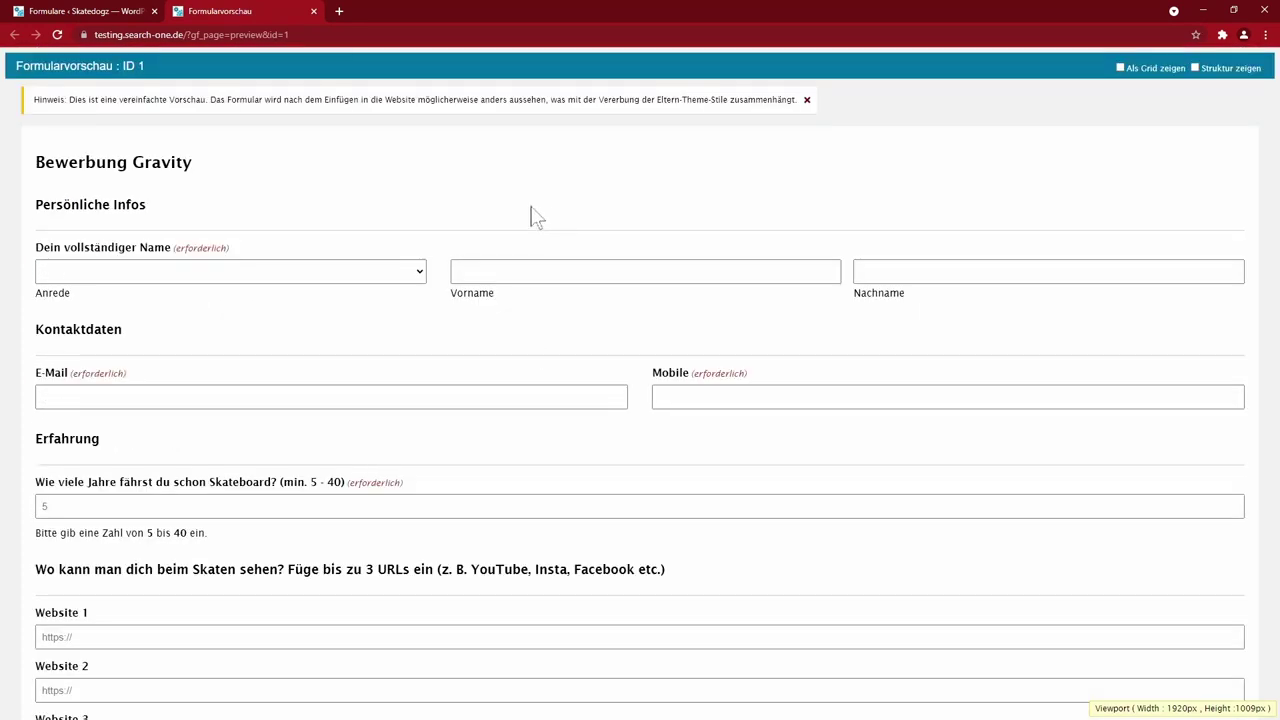
pyautogui.click(108, 14)
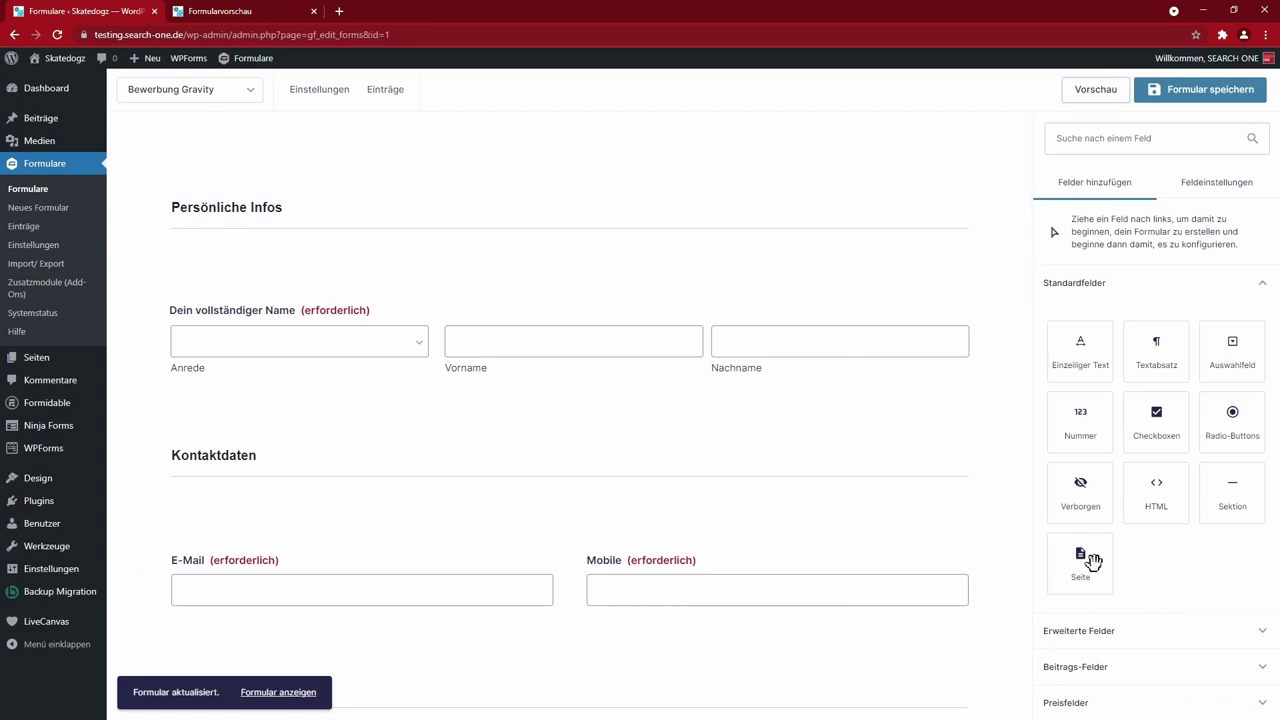
# - Place a page break near the top with Persönliche Infos above it
pyautogui.scroll(-10, 531, 543)
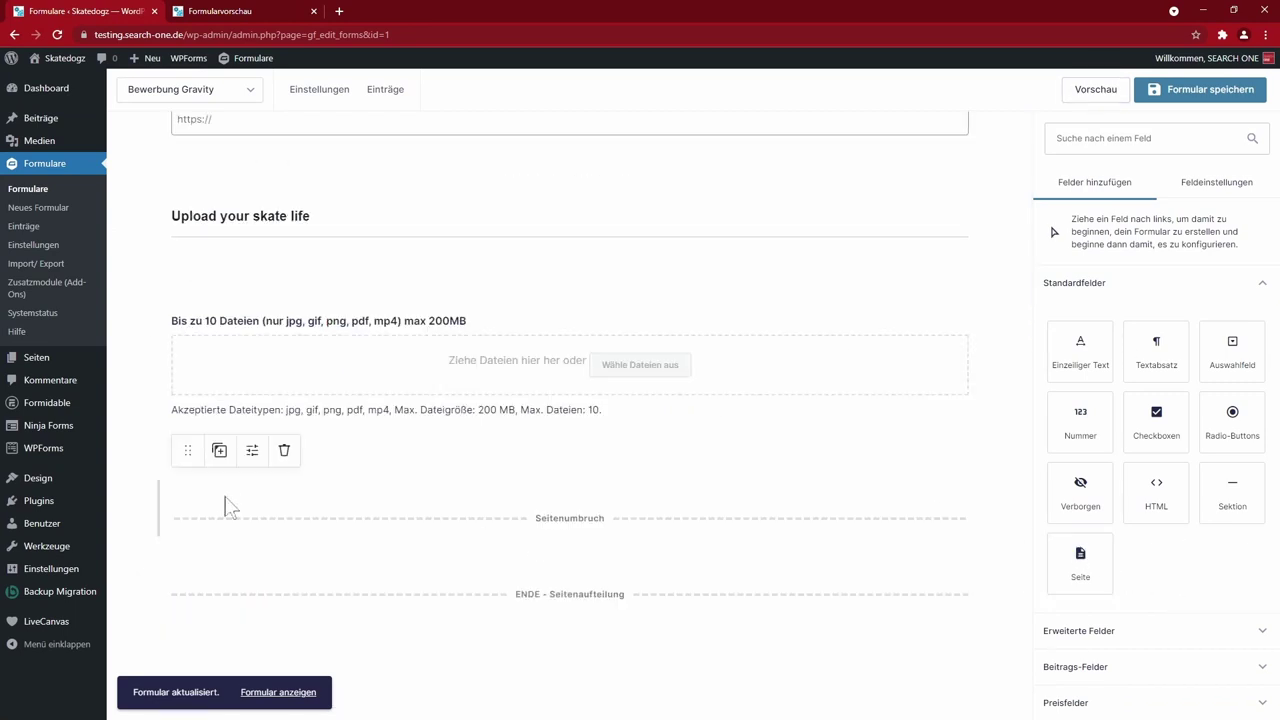
pyautogui.moveTo(184, 451); pyautogui.dragTo(170, 160)
pyautogui.moveTo(186, 314); pyautogui.dragTo(194, 211)
# - Move E-Mail and Mobile side by side above the page break
pyautogui.scroll(-2, 494, 362)
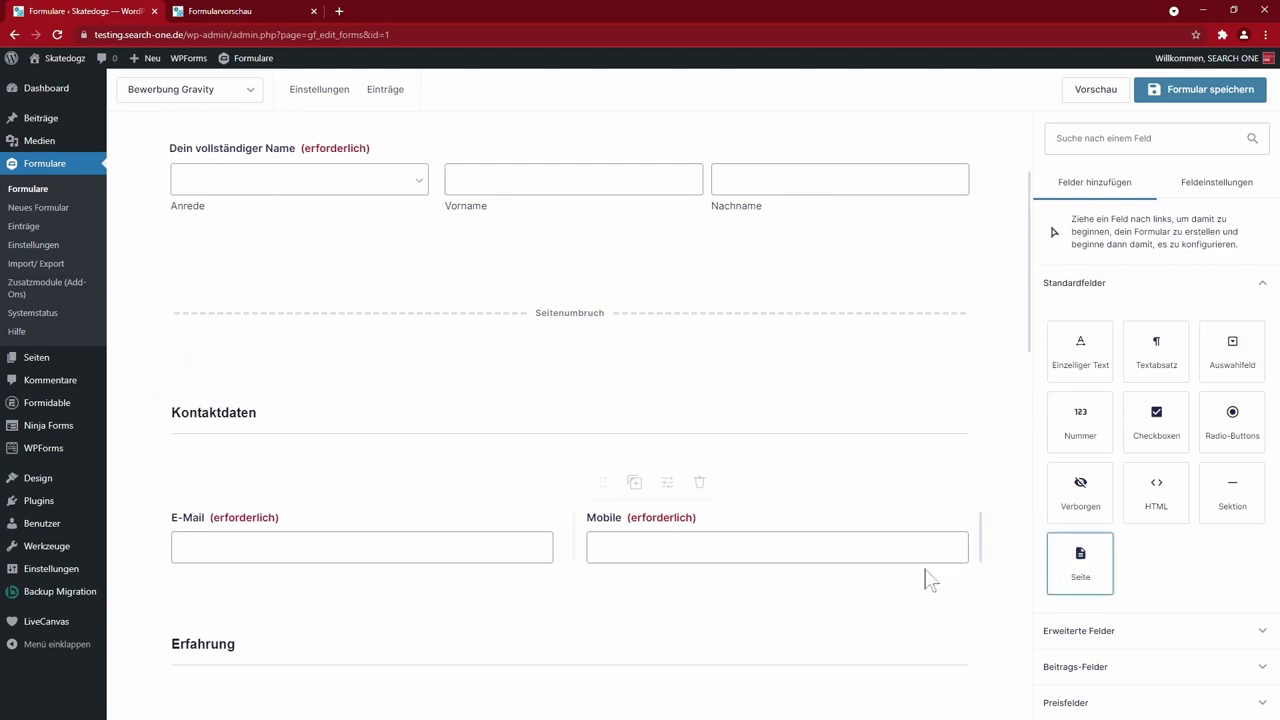
pyautogui.scroll(-3, 800, 590)
pyautogui.scroll(5, 600, 400)
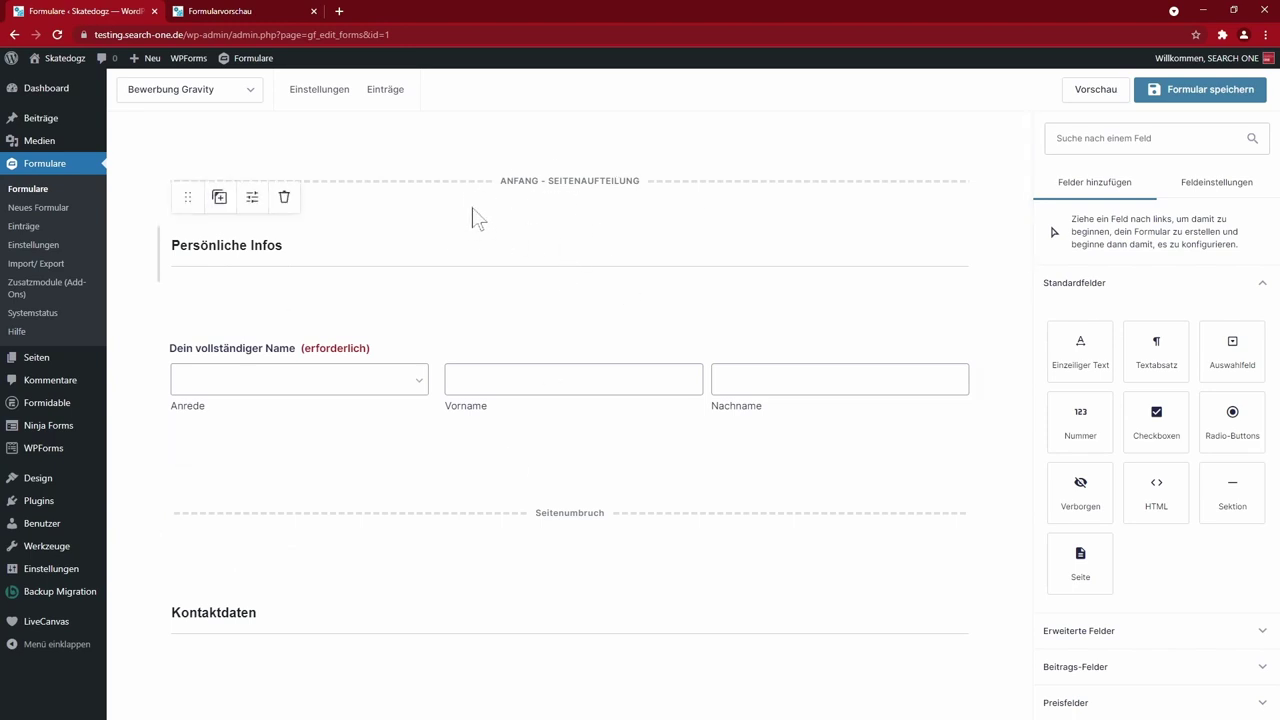
pyautogui.scroll(-3, 249, 297)
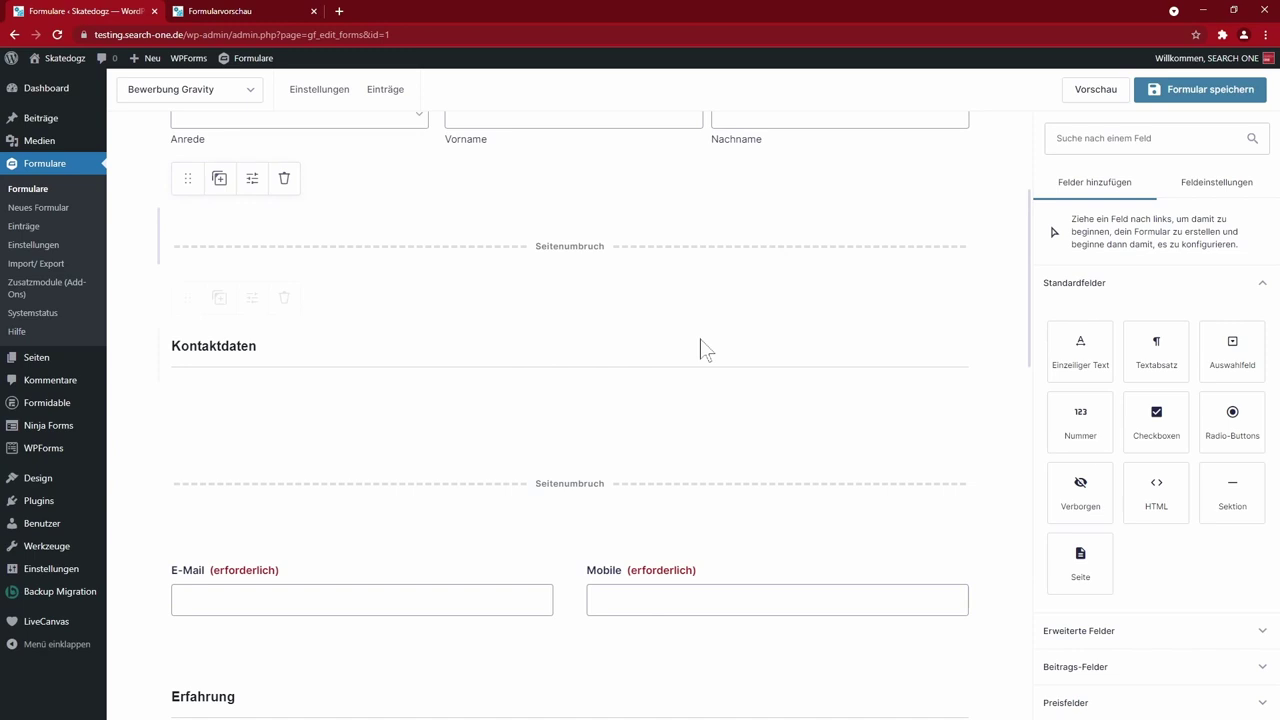
pyautogui.scroll(-1, 500, 400)
pyautogui.moveTo(189, 405); pyautogui.dragTo(194, 292)
pyautogui.moveTo(206, 569)
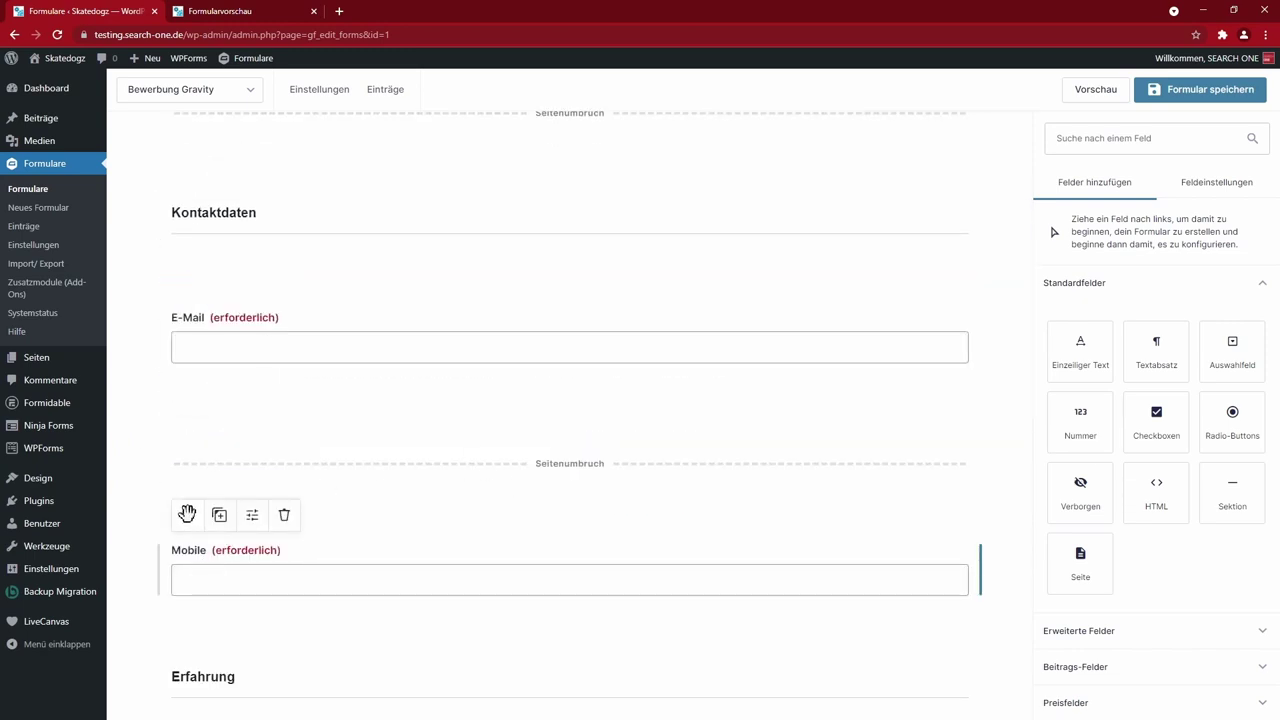
pyautogui.moveTo(186, 515); pyautogui.dragTo(957, 351)
# - Review the paged layout and expand the advanced field types
pyautogui.scroll(-7, 406, 523)
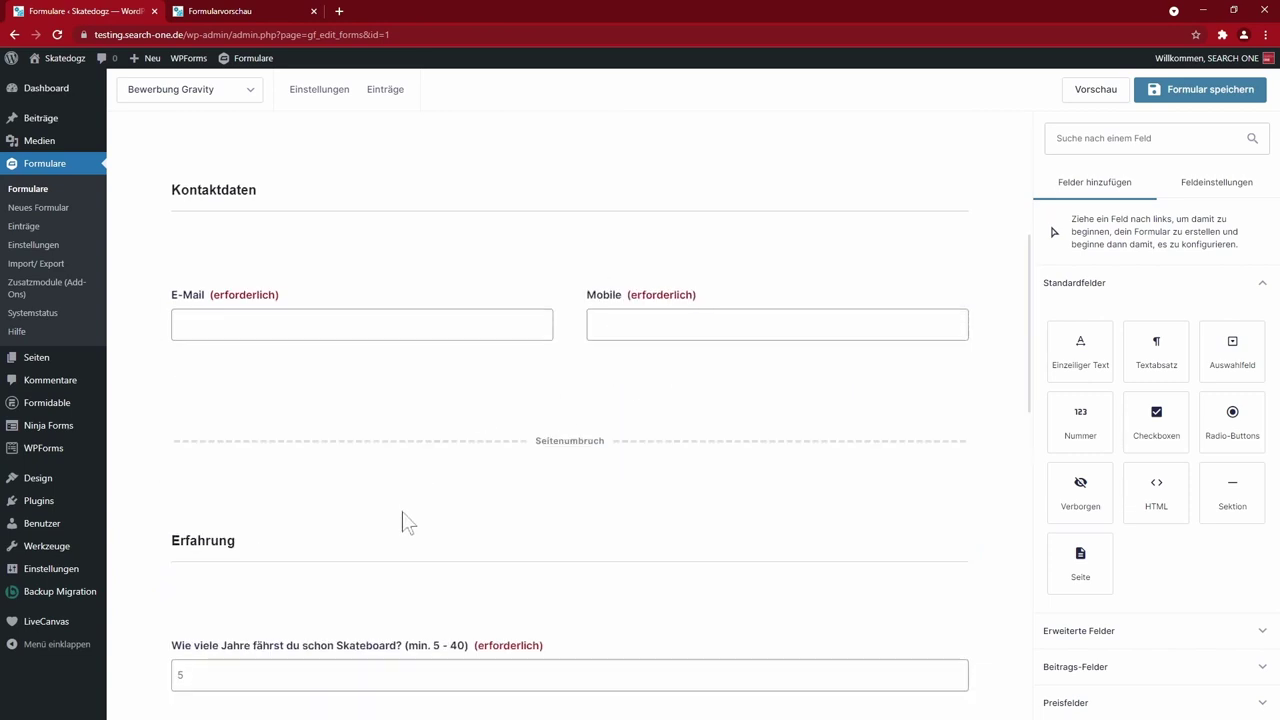
pyautogui.scroll(3, 629, 540)
pyautogui.scroll(3, 625, 539)
pyautogui.scroll(-8, 628, 537)
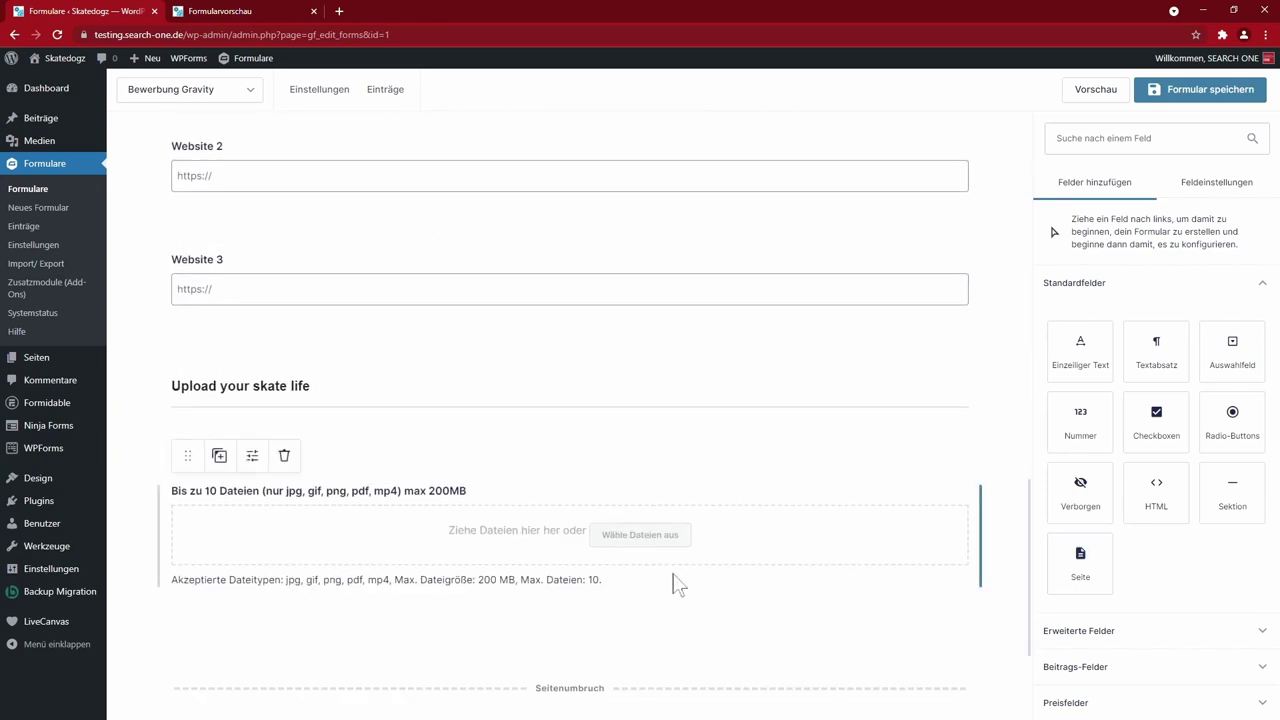
pyautogui.scroll(-2, 677, 586)
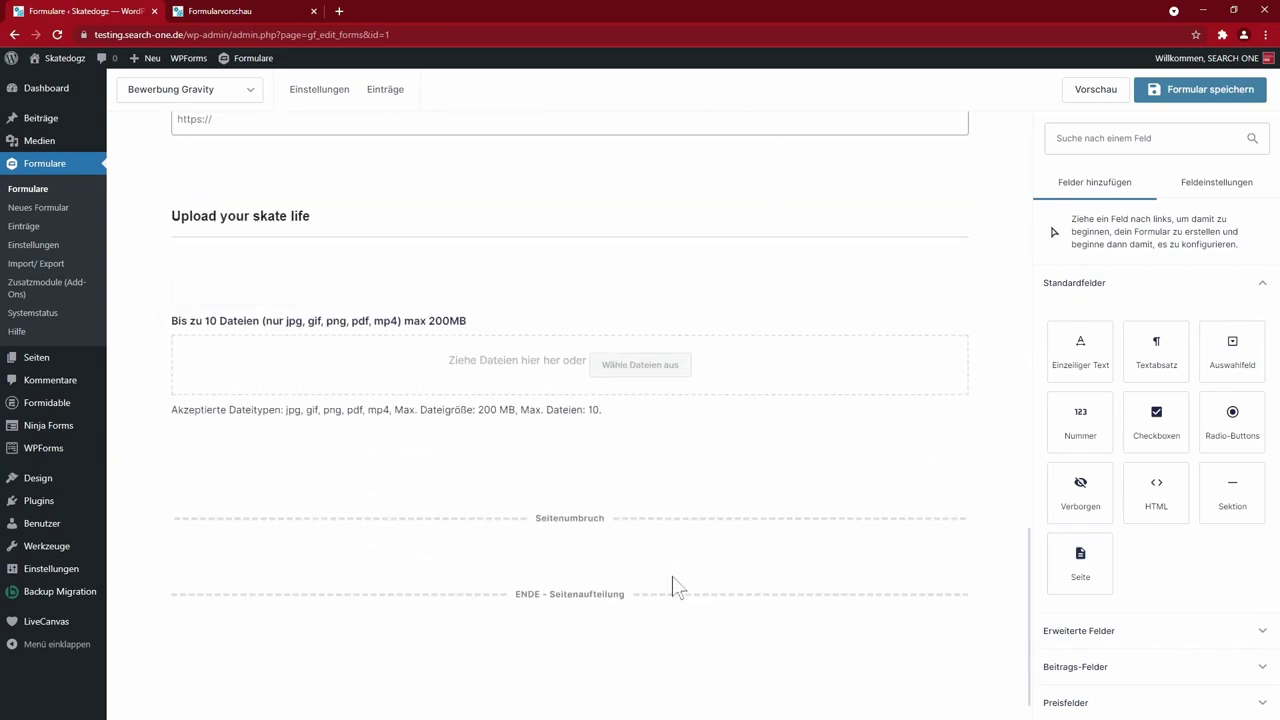
pyautogui.click(1110, 634)
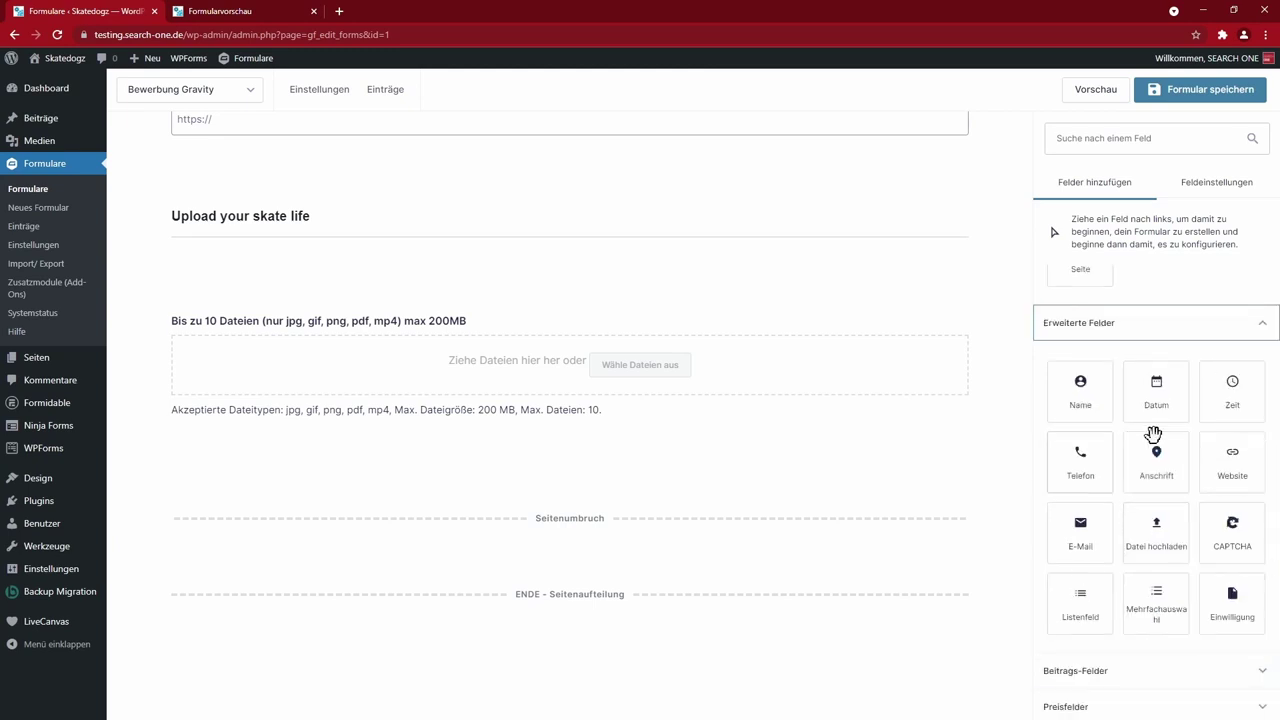
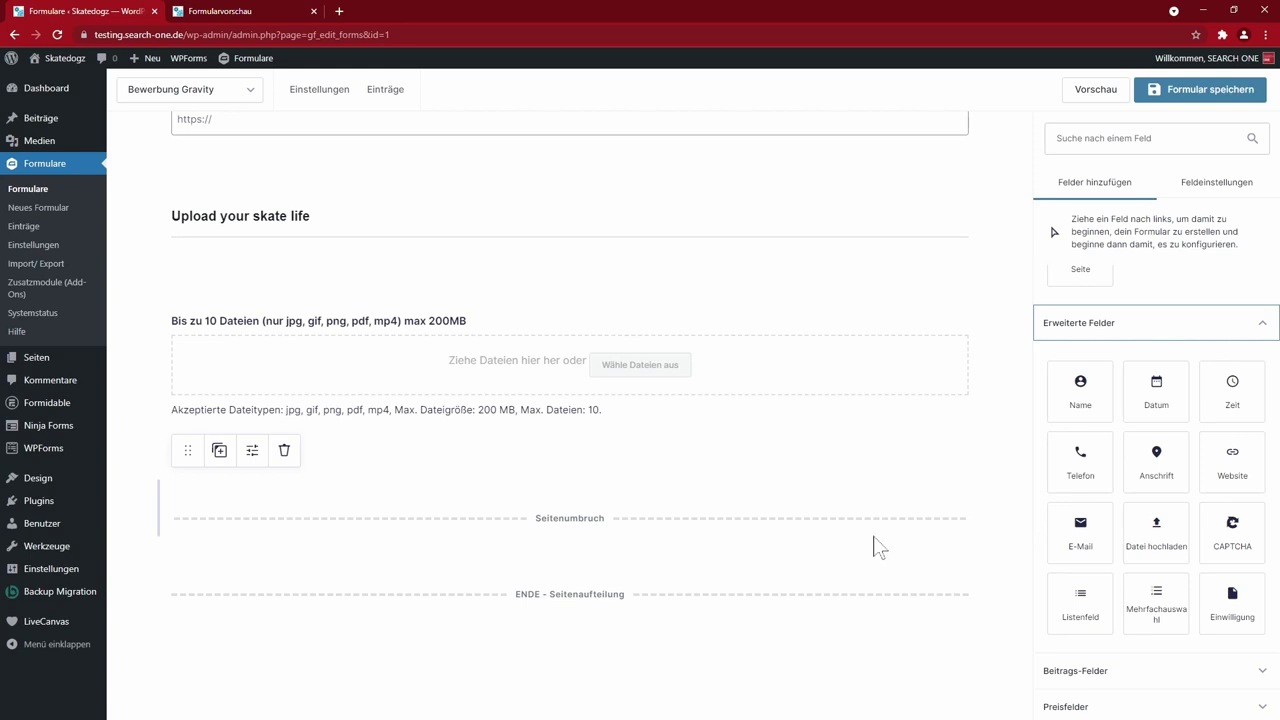
# - Delete the extra page break below the upload section, save the form, and open its preview
pyautogui.click(298, 466)
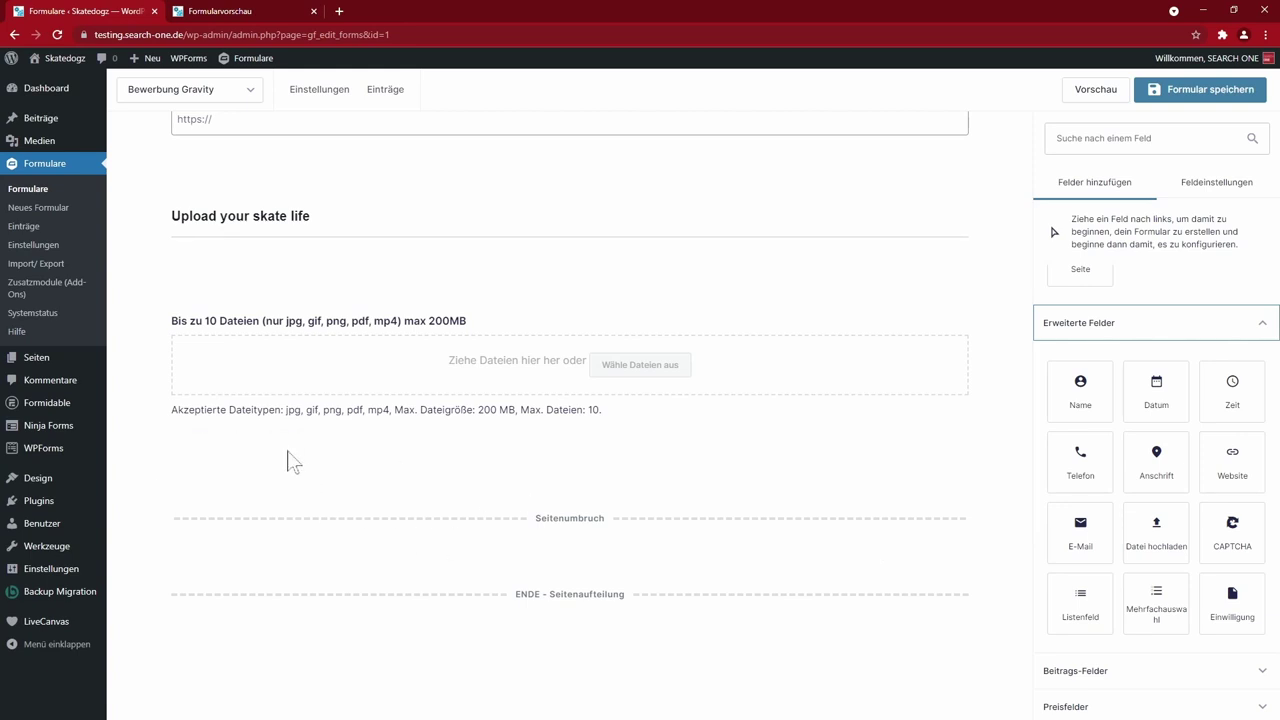
pyautogui.click(284, 451)
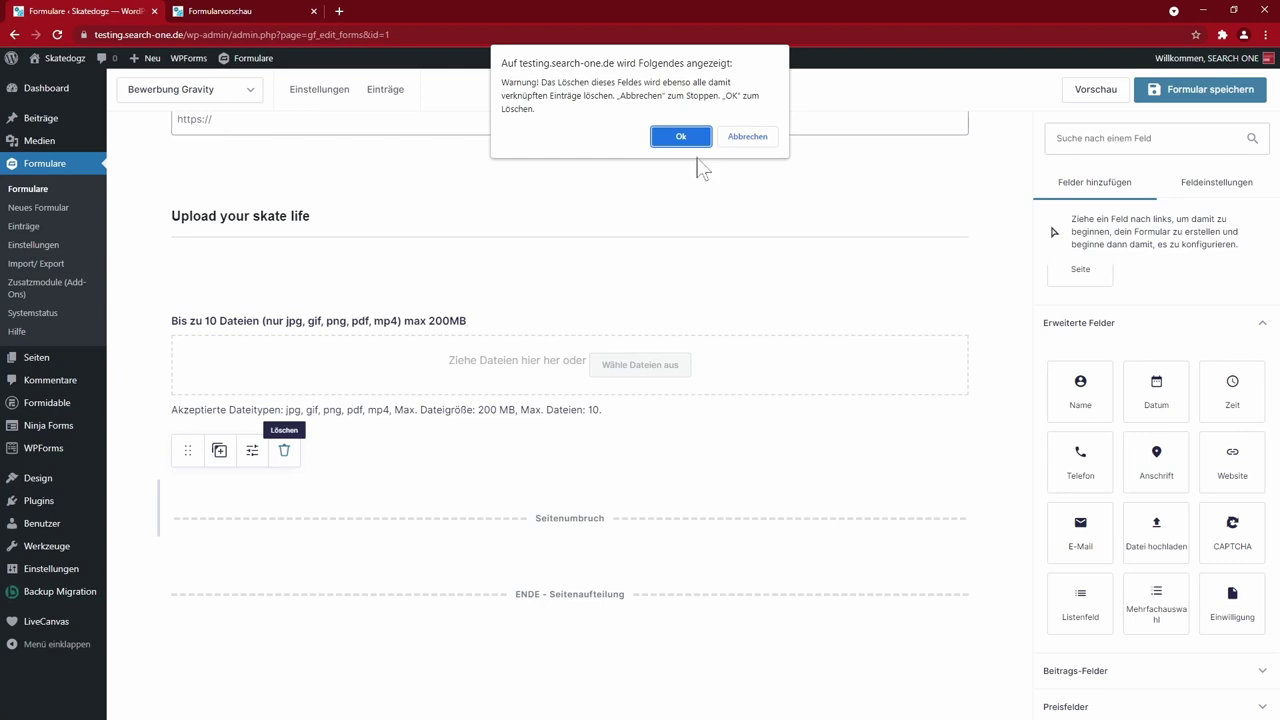
pyautogui.press('Return')
pyautogui.click(1196, 92)
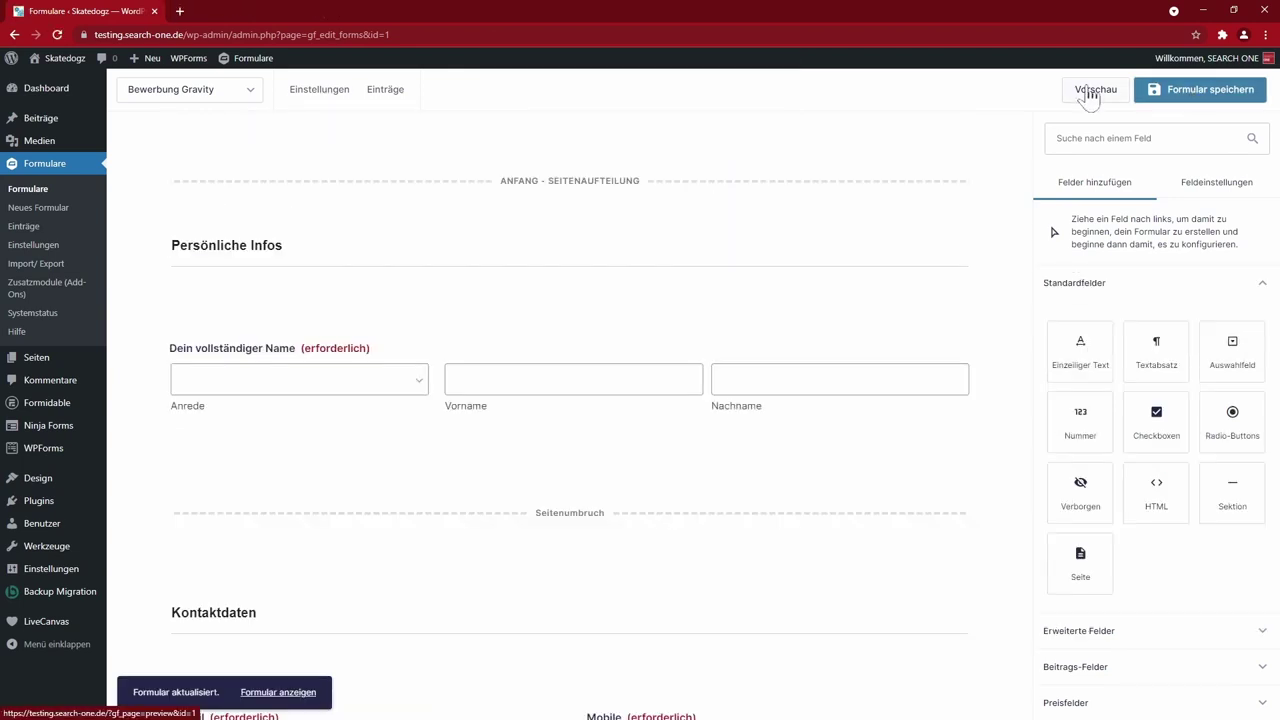
pyautogui.click(1090, 91)
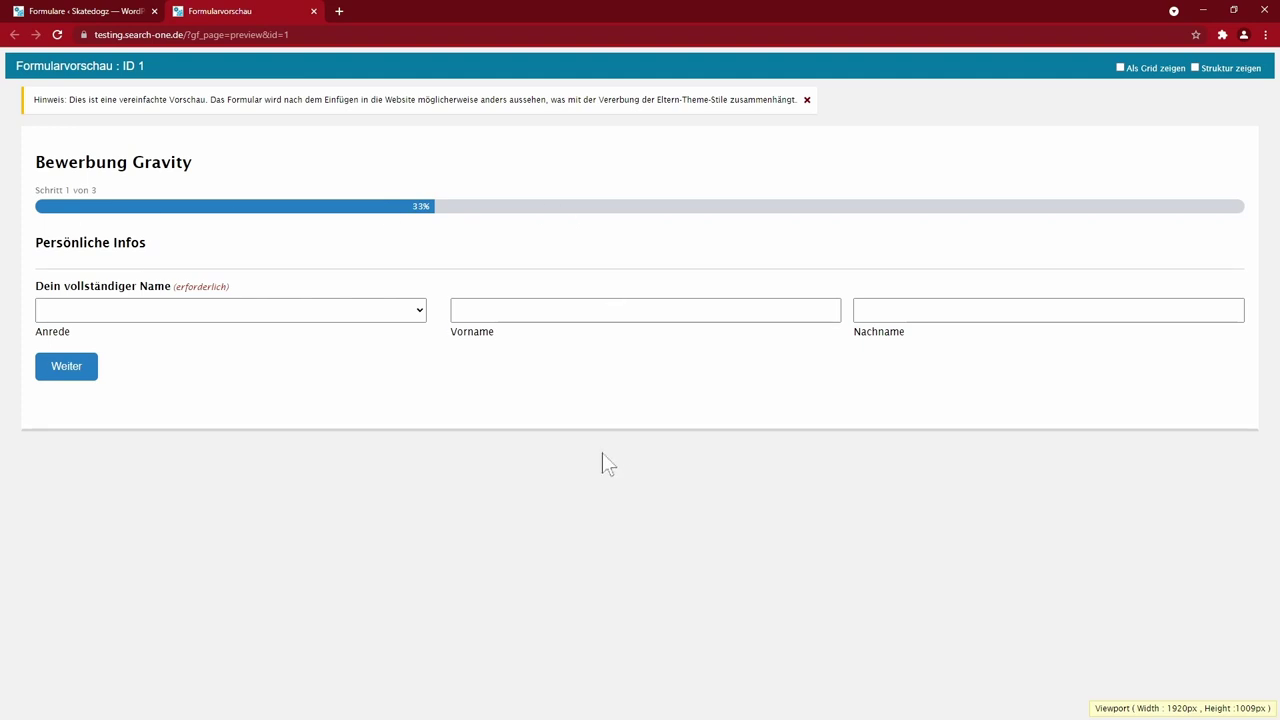
# - Autofill the name fields from the saved suggestion and advance to the second form step
pyautogui.click(470, 312)
pyautogui.click(471, 344)
pyautogui.click(84, 370)
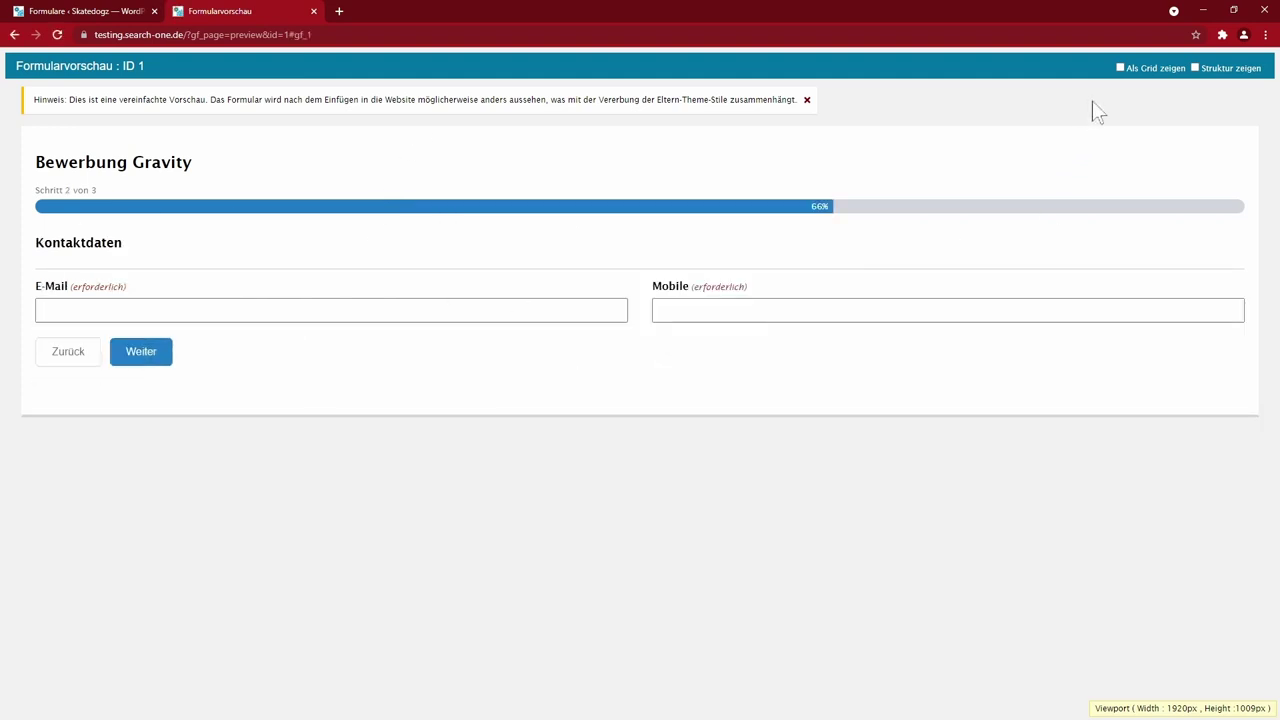
# - Toggle the preview's layout grid and structure labels on and off while inspecting the form
pyautogui.click(1120, 68)
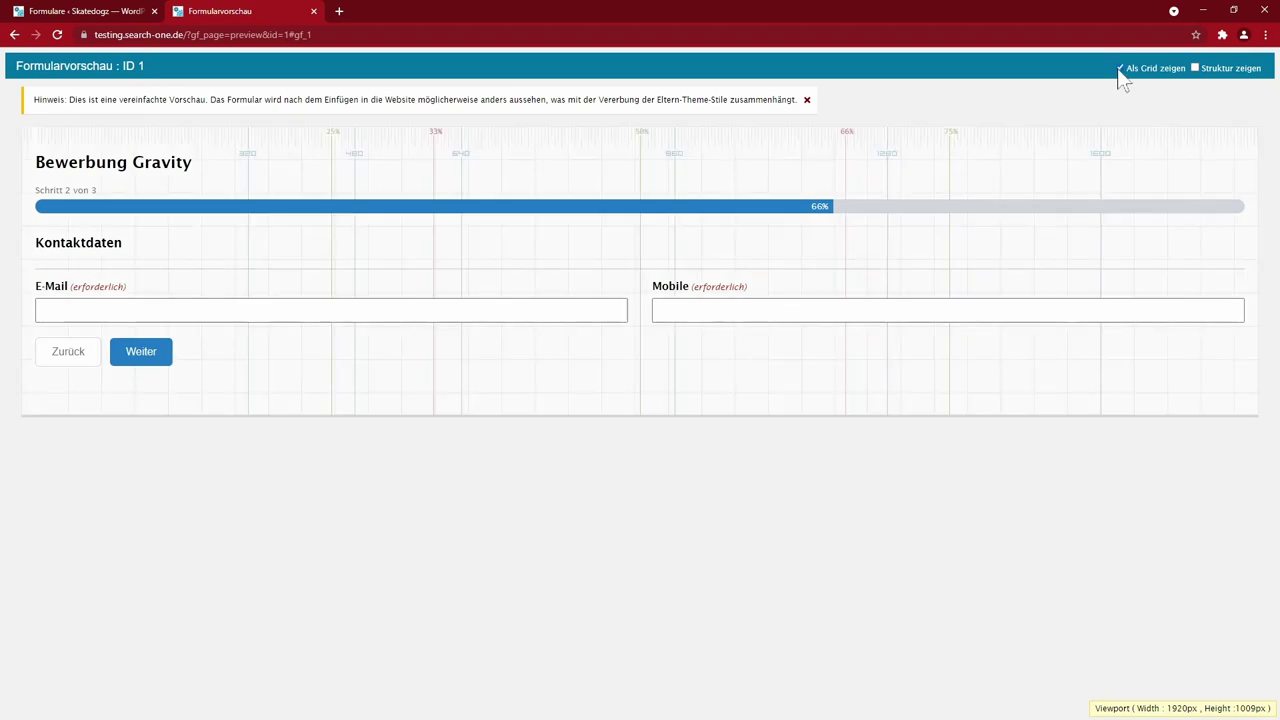
pyautogui.click(1120, 70)
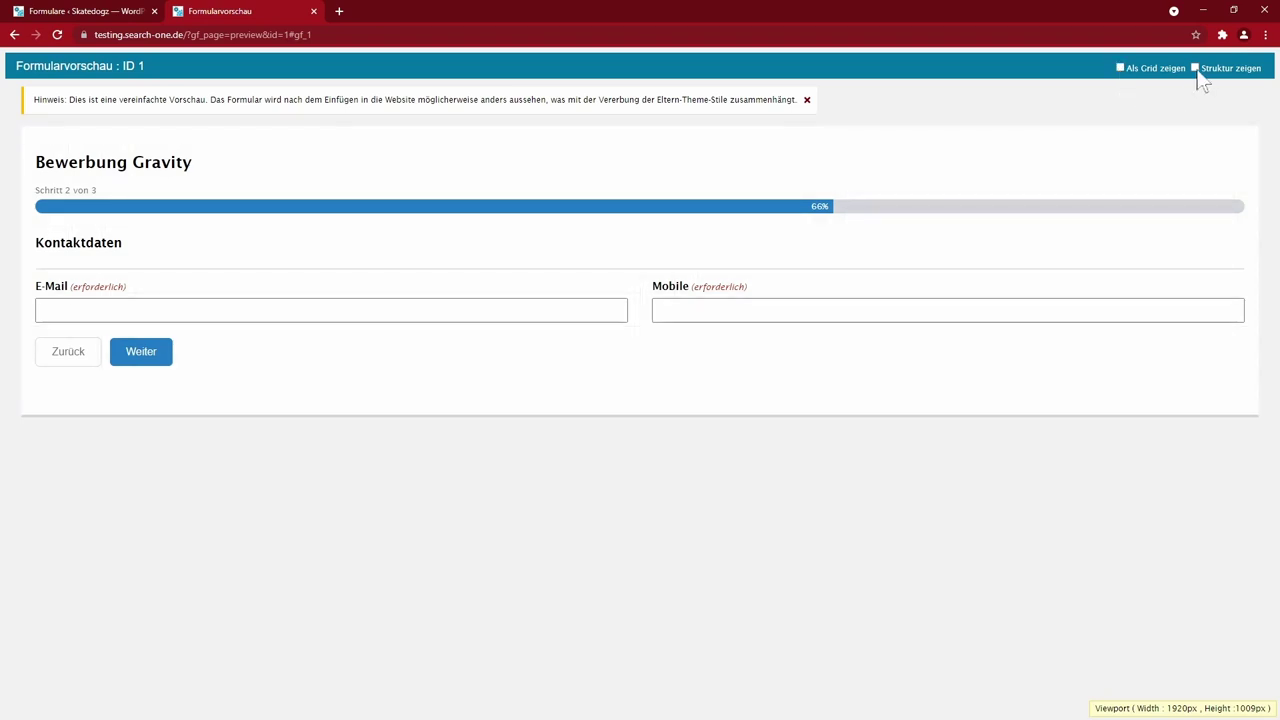
pyautogui.click(1196, 69)
pyautogui.scroll(-2, 1230, 220)
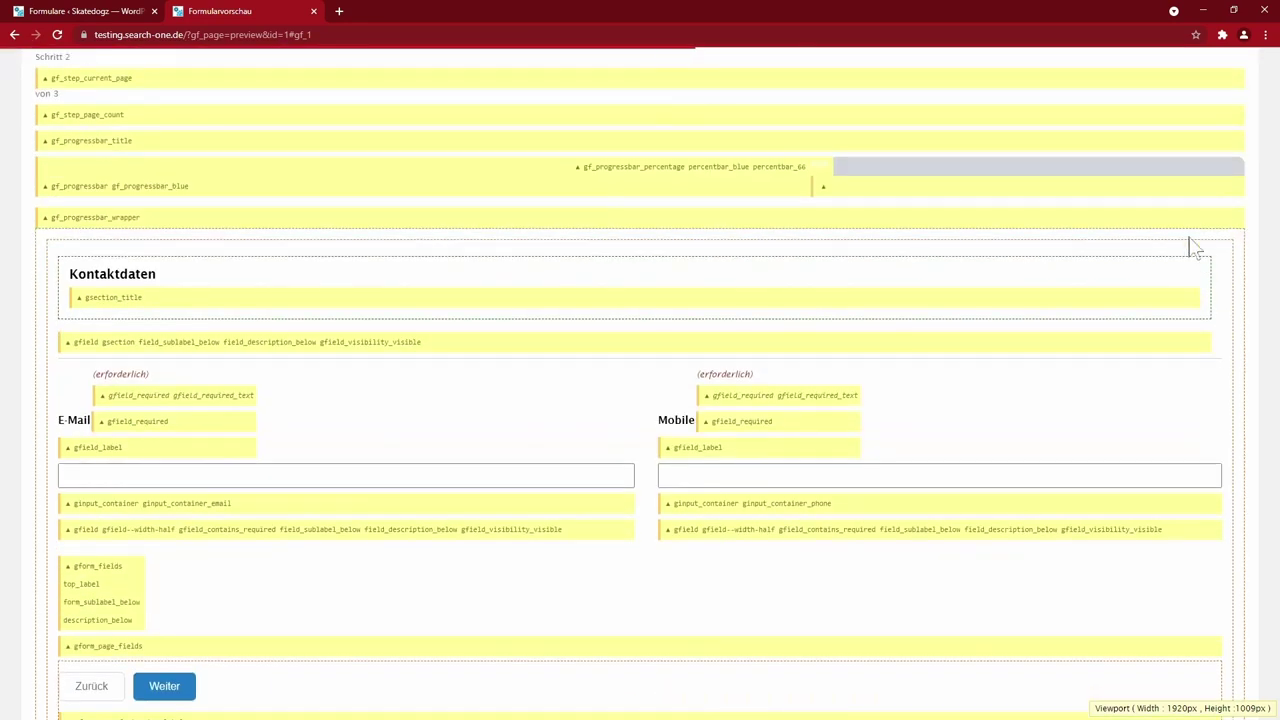
pyautogui.scroll(-2, 900, 385)
pyautogui.scroll(4, 882, 400)
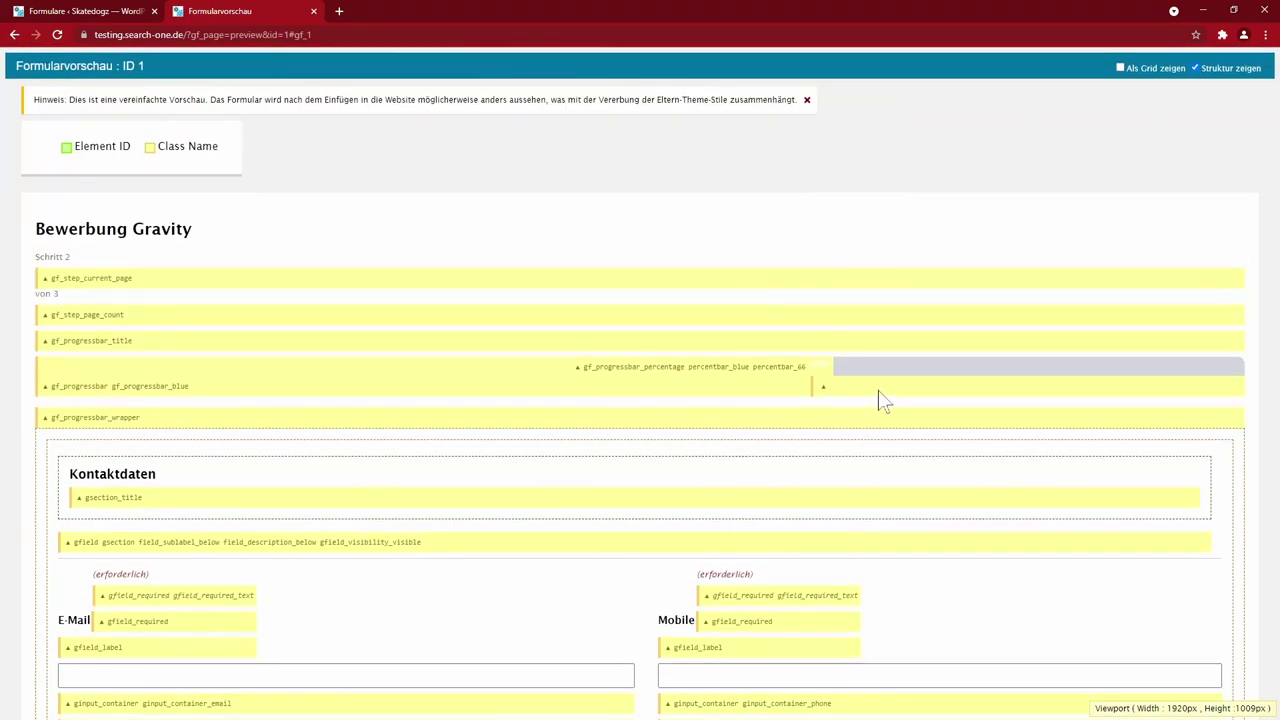
pyautogui.scroll(-3, 666, 500)
pyautogui.scroll(3, 750, 525)
pyautogui.click(1195, 68)
# - Enter the applicant's e-mail address and mobile number, then advance to the third step
pyautogui.click(343, 310)
pyautogui.press('Tab')
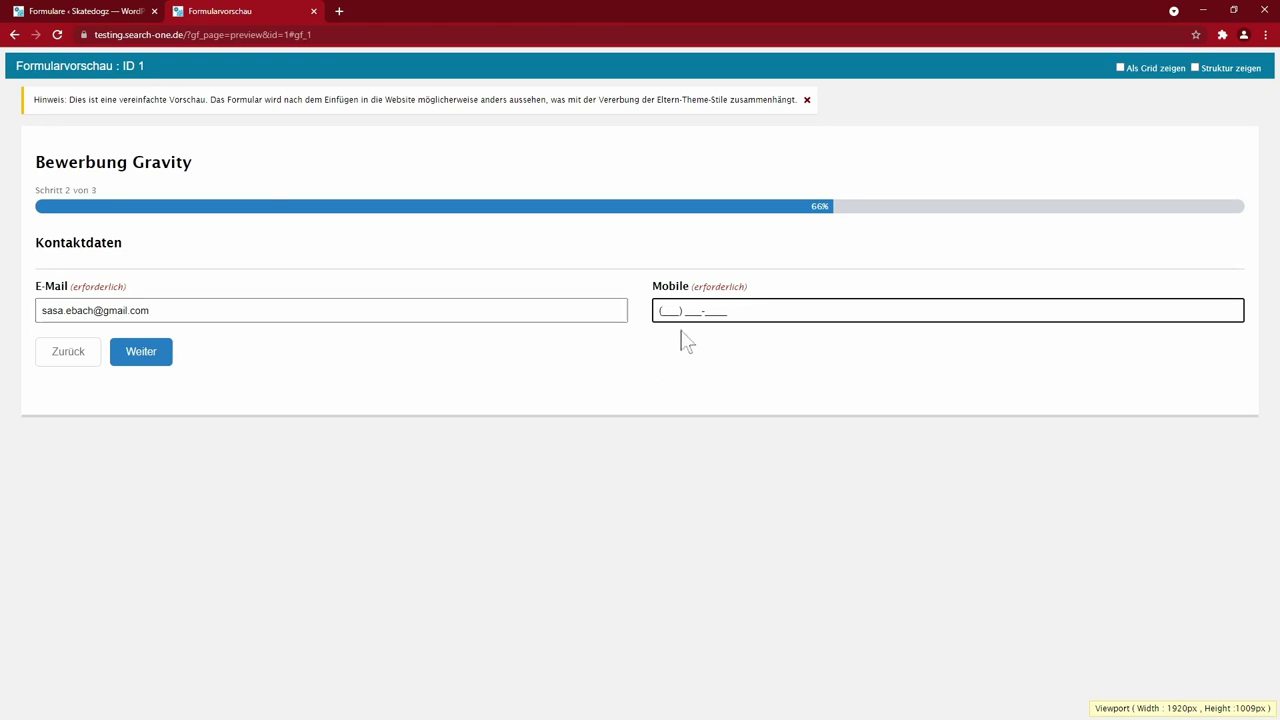
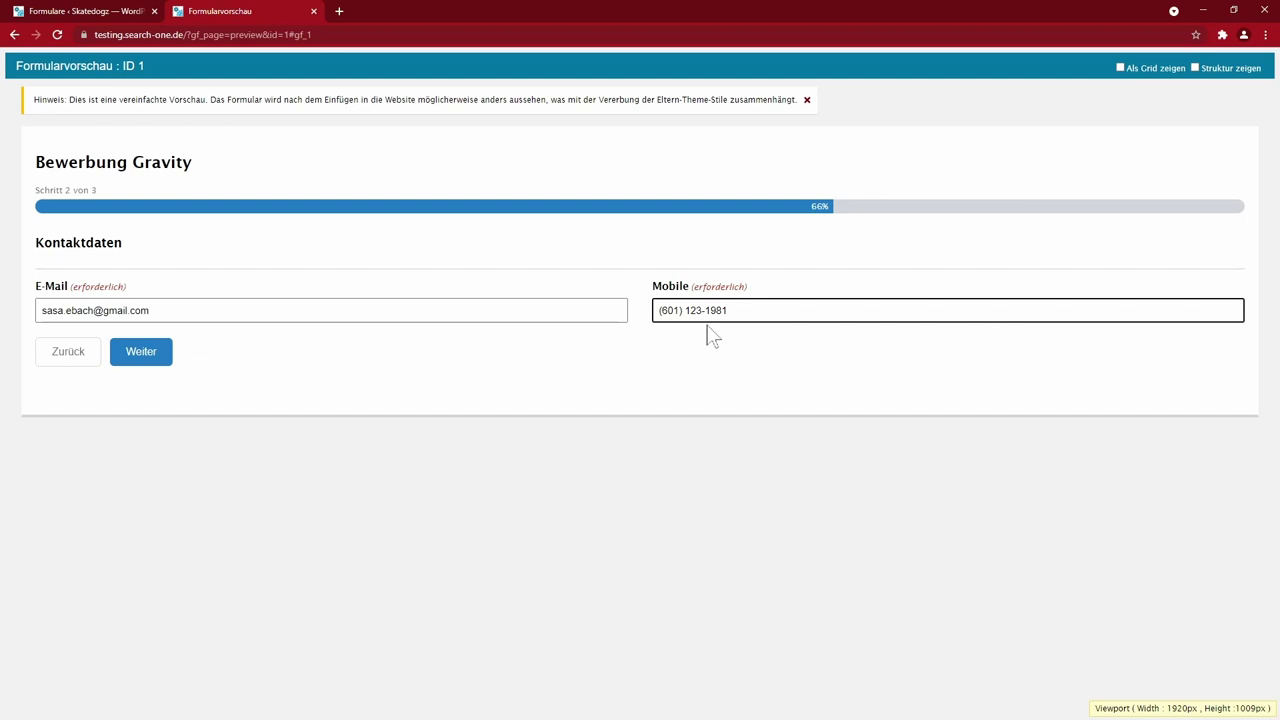
pyautogui.press('Return')
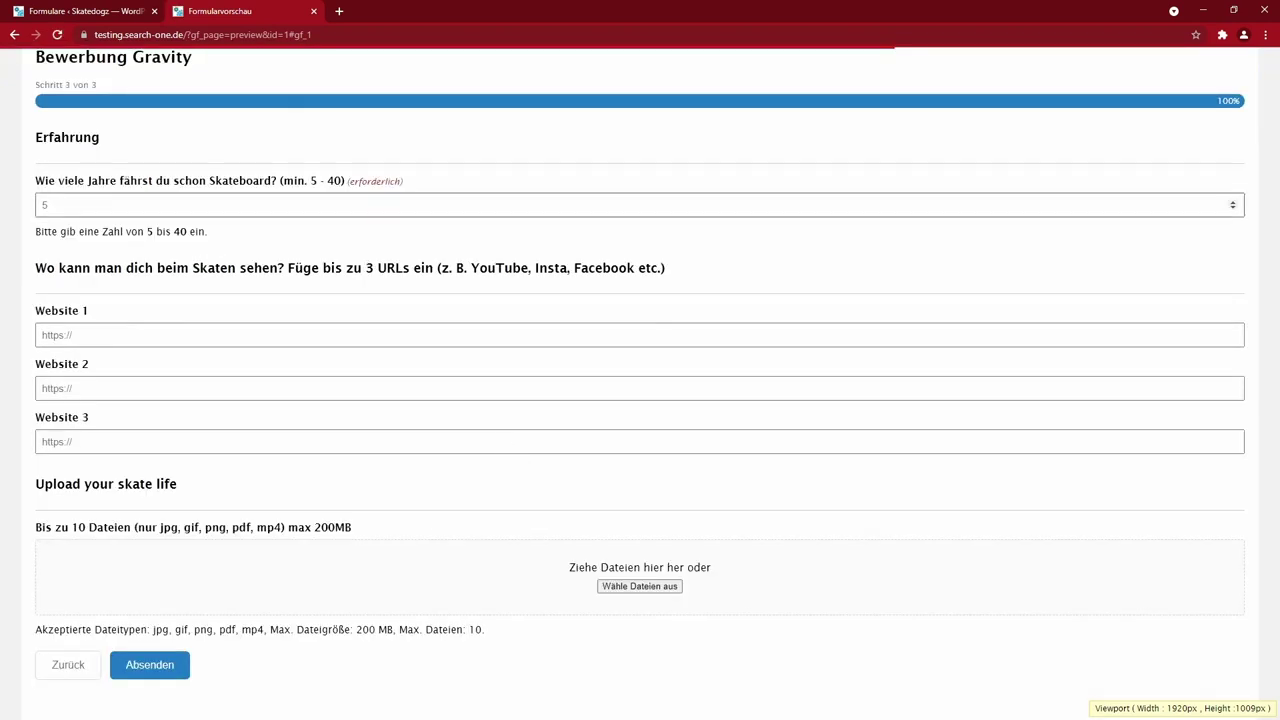
# - Enter age 30, attach test.pdf in the upload area, and submit the test application
pyautogui.write('30')
pyautogui.press('Tab')
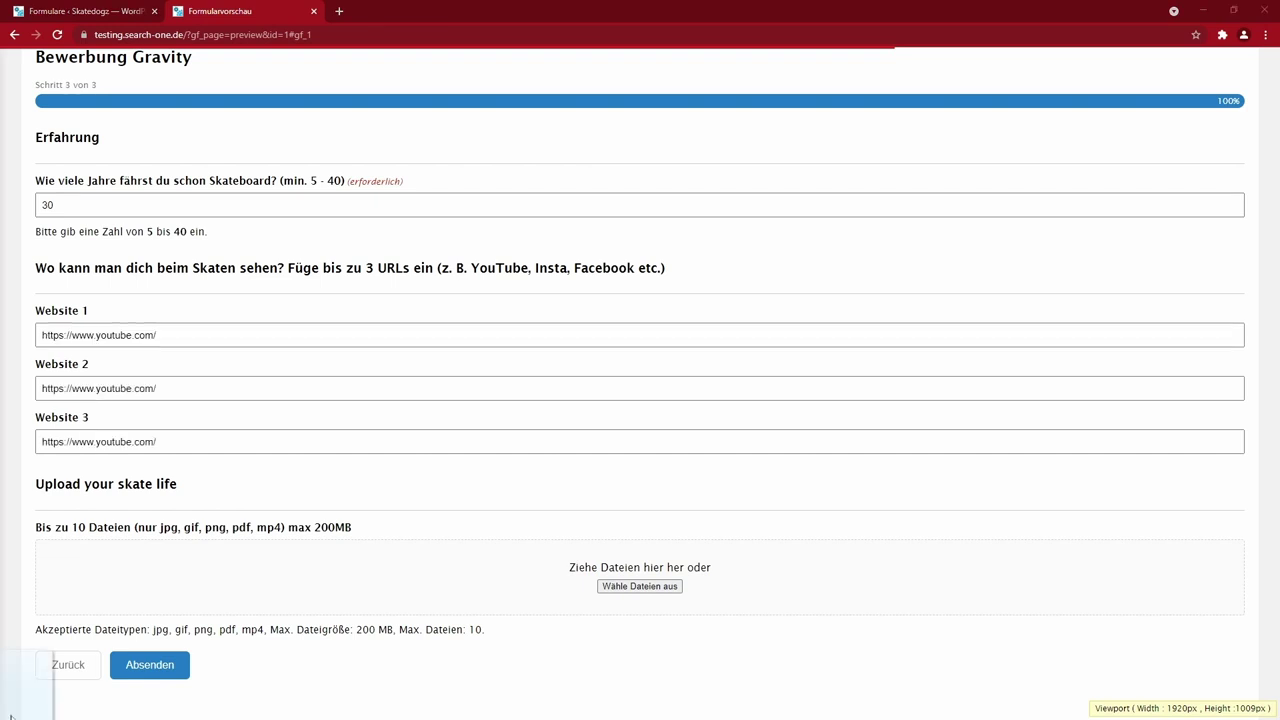
pyautogui.moveTo(30, 690); pyautogui.dragTo(583, 590)
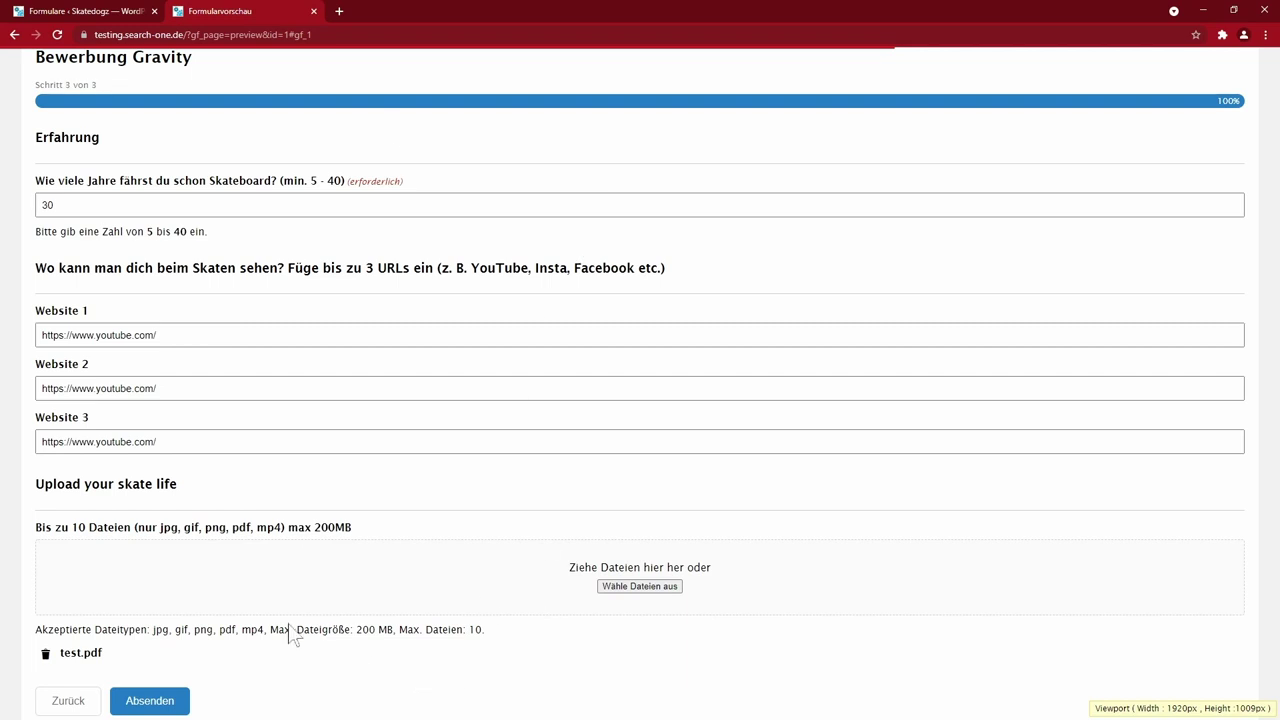
pyautogui.moveTo(362, 630); pyautogui.dragTo(408, 630)
pyautogui.click(294, 530)
pyautogui.click(175, 700)
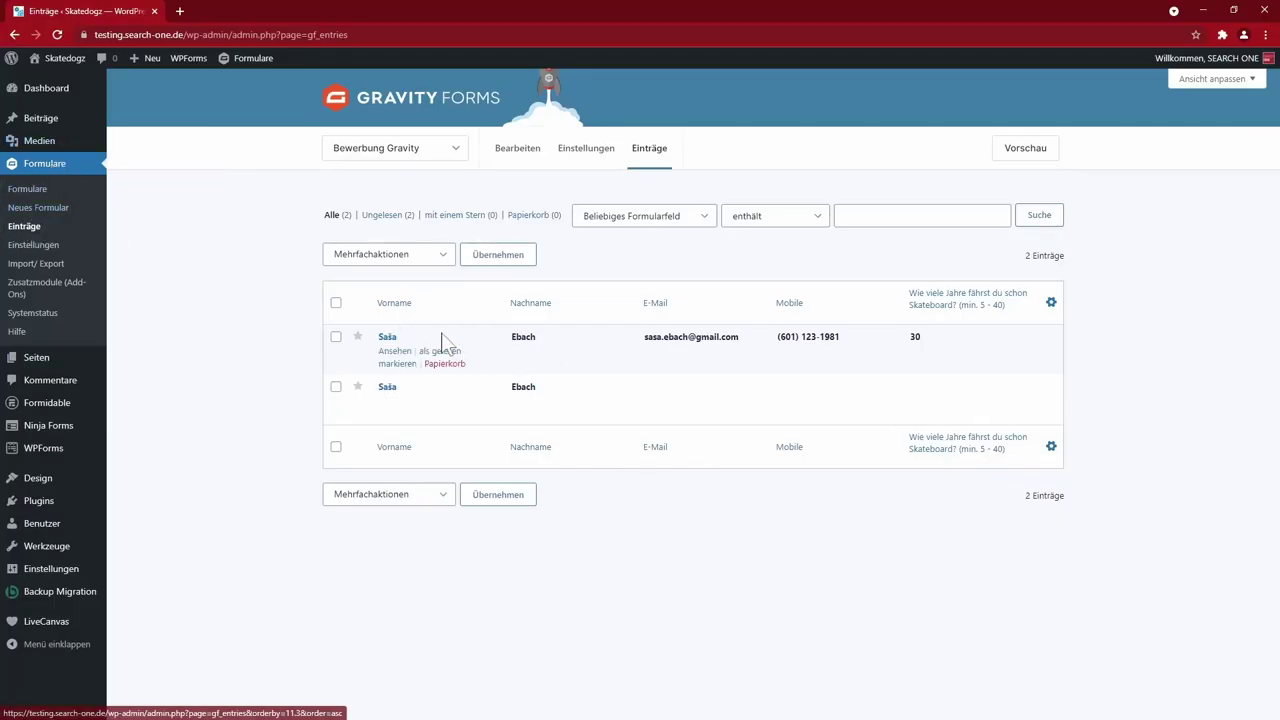
# - Review the details of entry #2, then reopen Bewerbung Gravity in the form editor
pyautogui.click(394, 351)
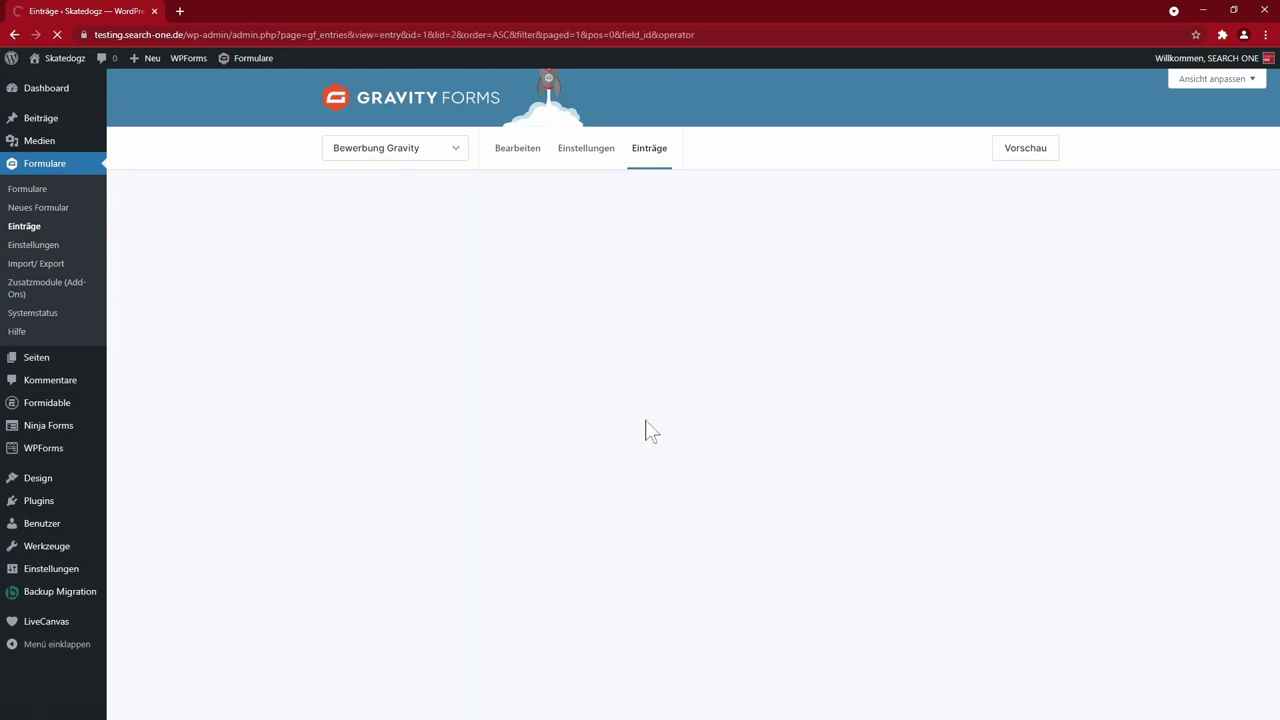
pyautogui.scroll(-5, 493, 563)
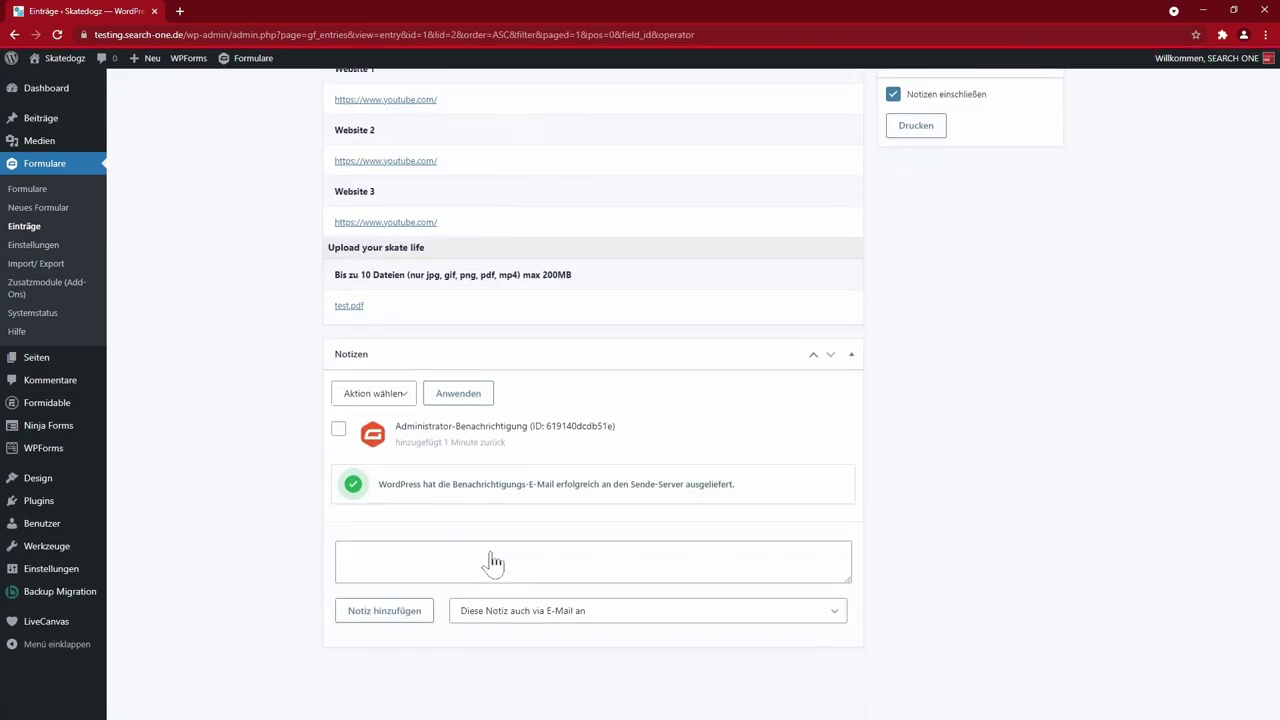
pyautogui.scroll(5, 686, 571)
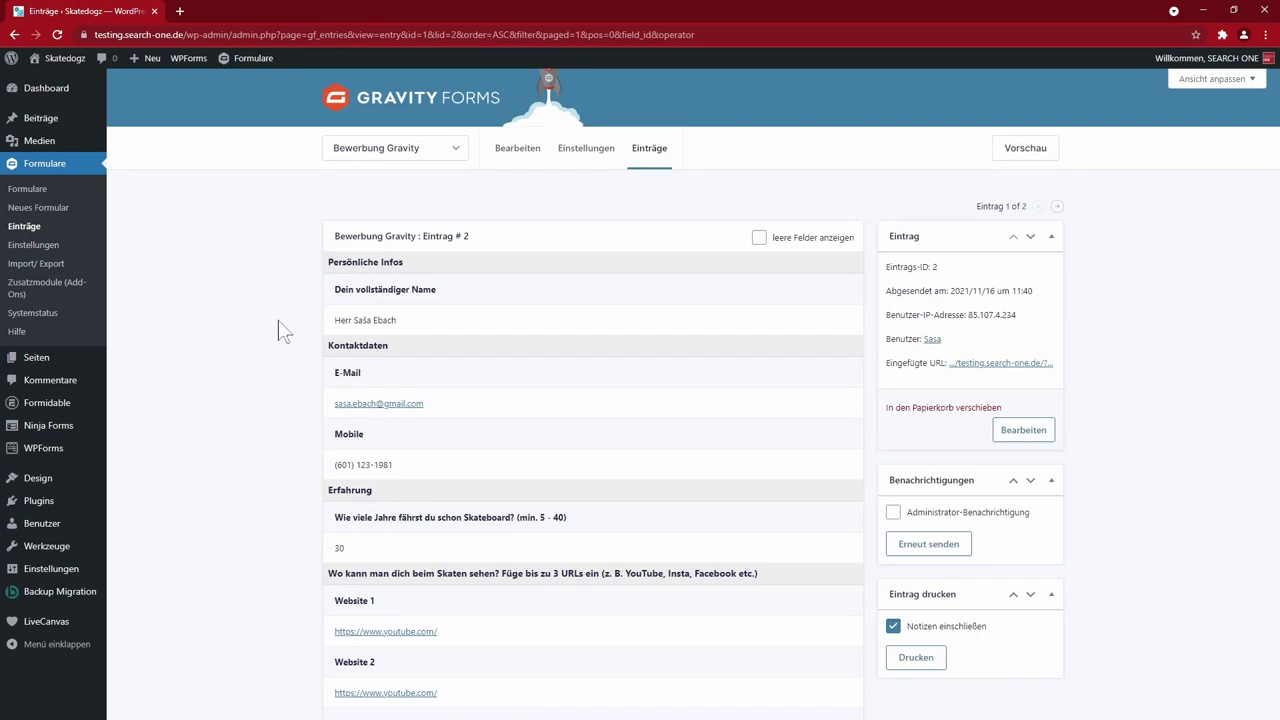
pyautogui.click(20, 189)
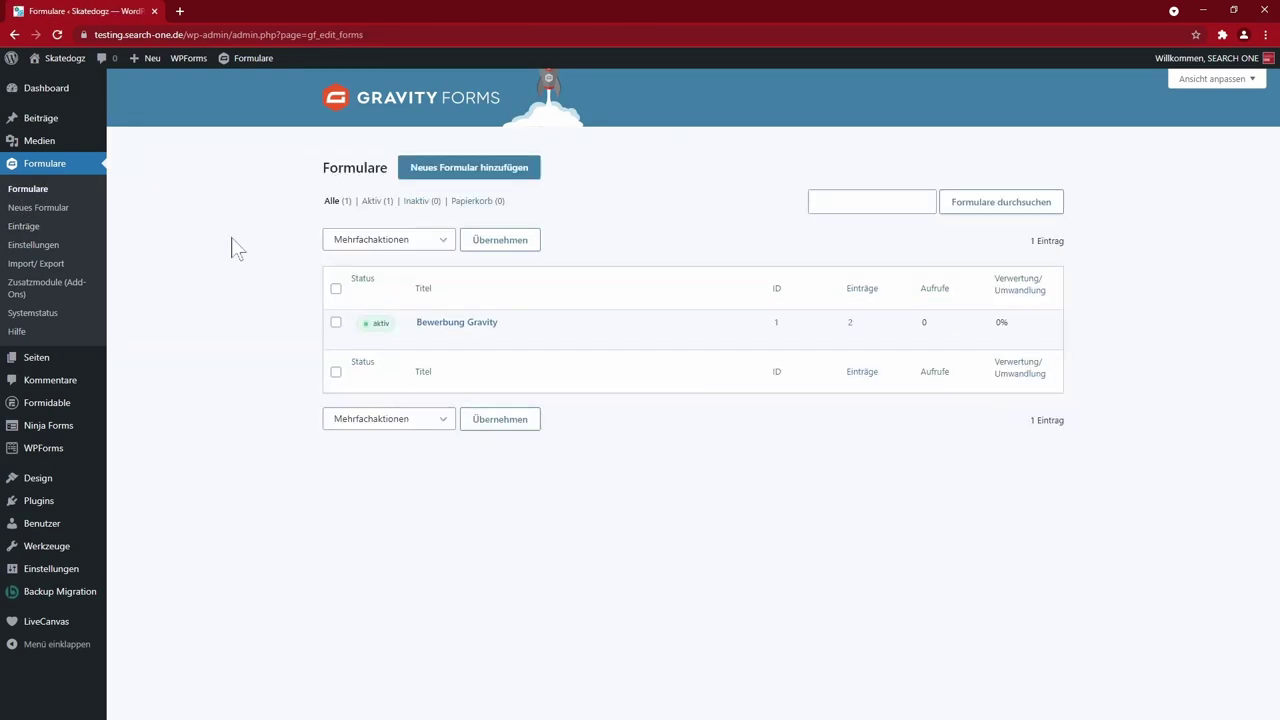
pyautogui.click(444, 340)
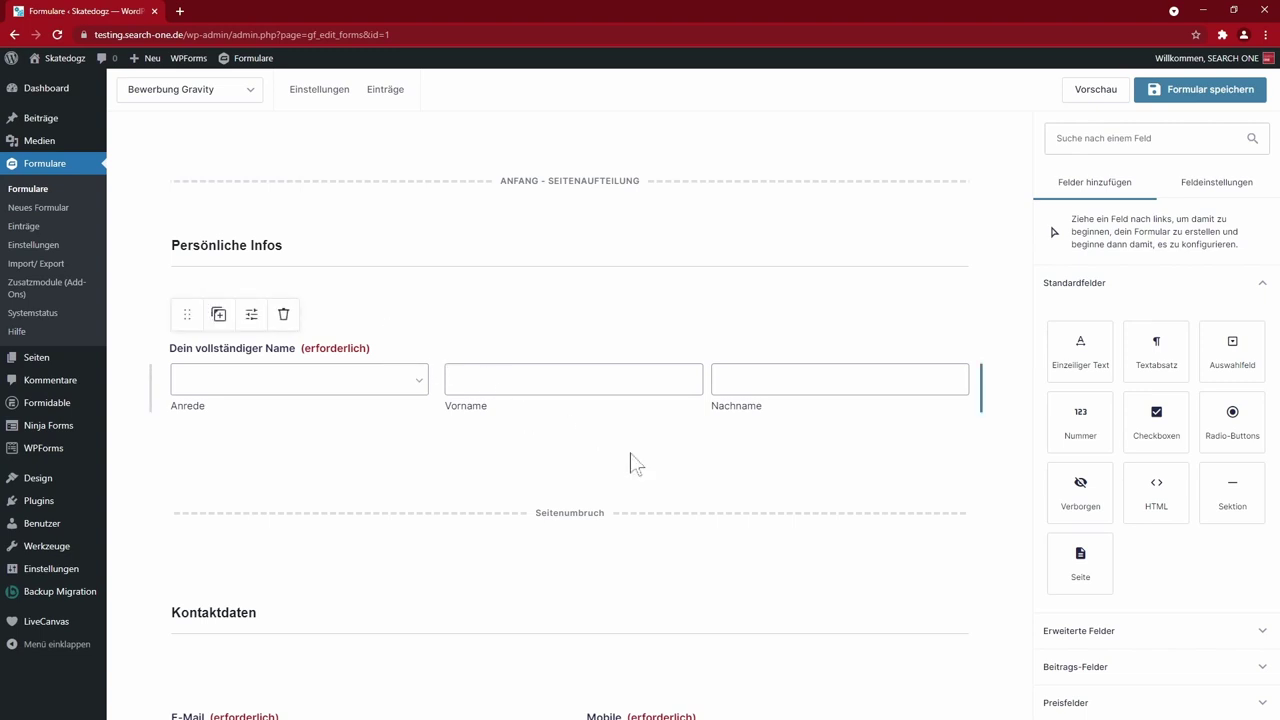
# - Scroll through the unchanged form, then go to the Ninja Forms Add-Ons page
pyautogui.scroll(-10, 700, 500)
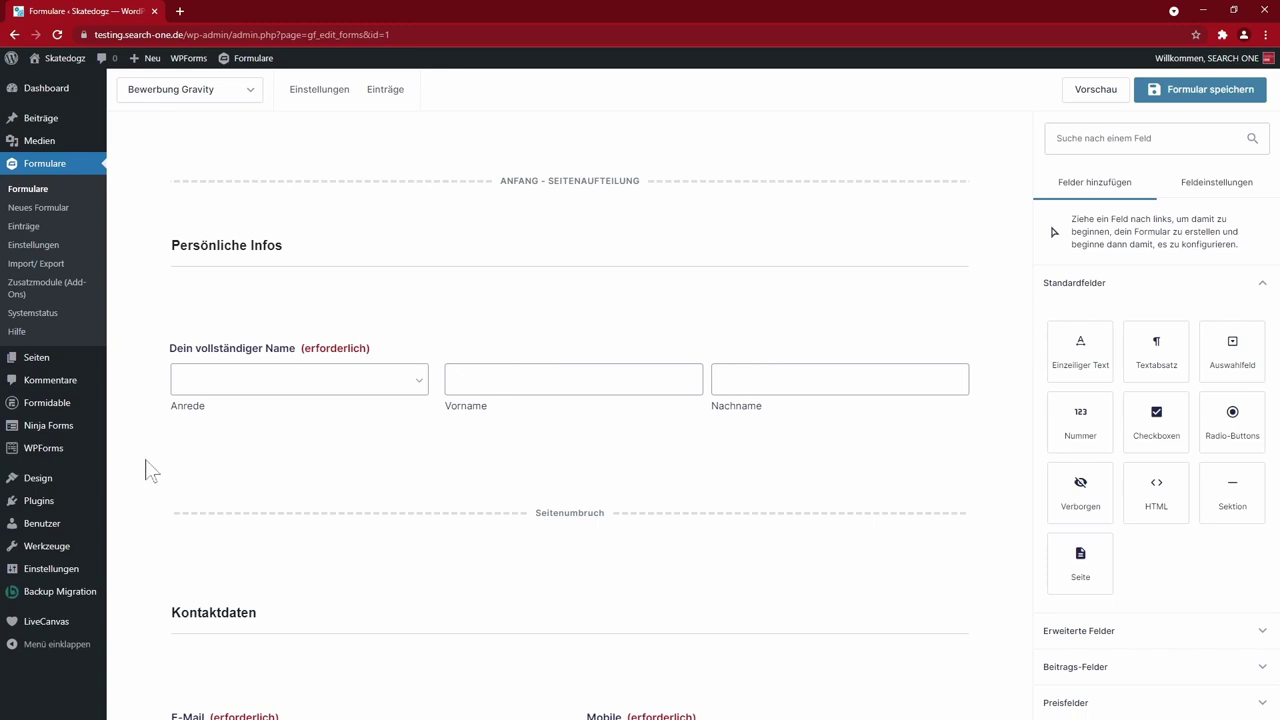
pyautogui.click(68, 427)
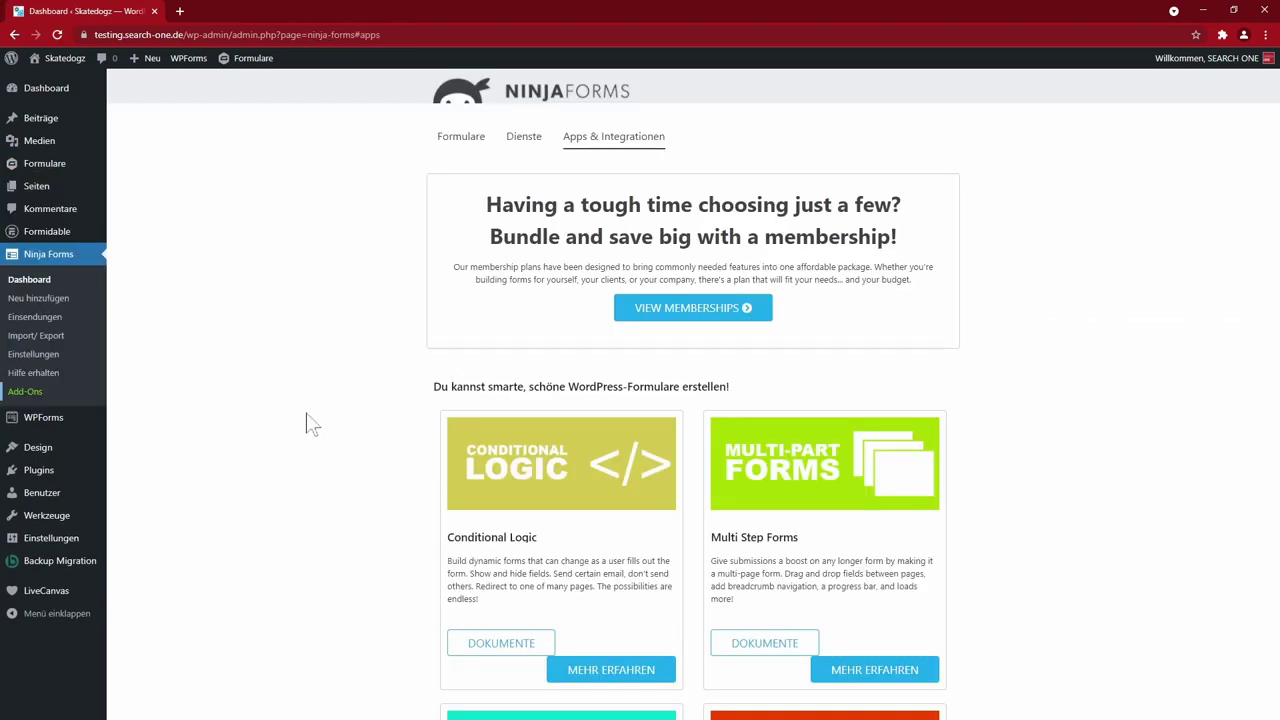
# - Scroll through the Ninja Forms Apps & Integrations add-on cards
pyautogui.scroll(-10, 288, 393)
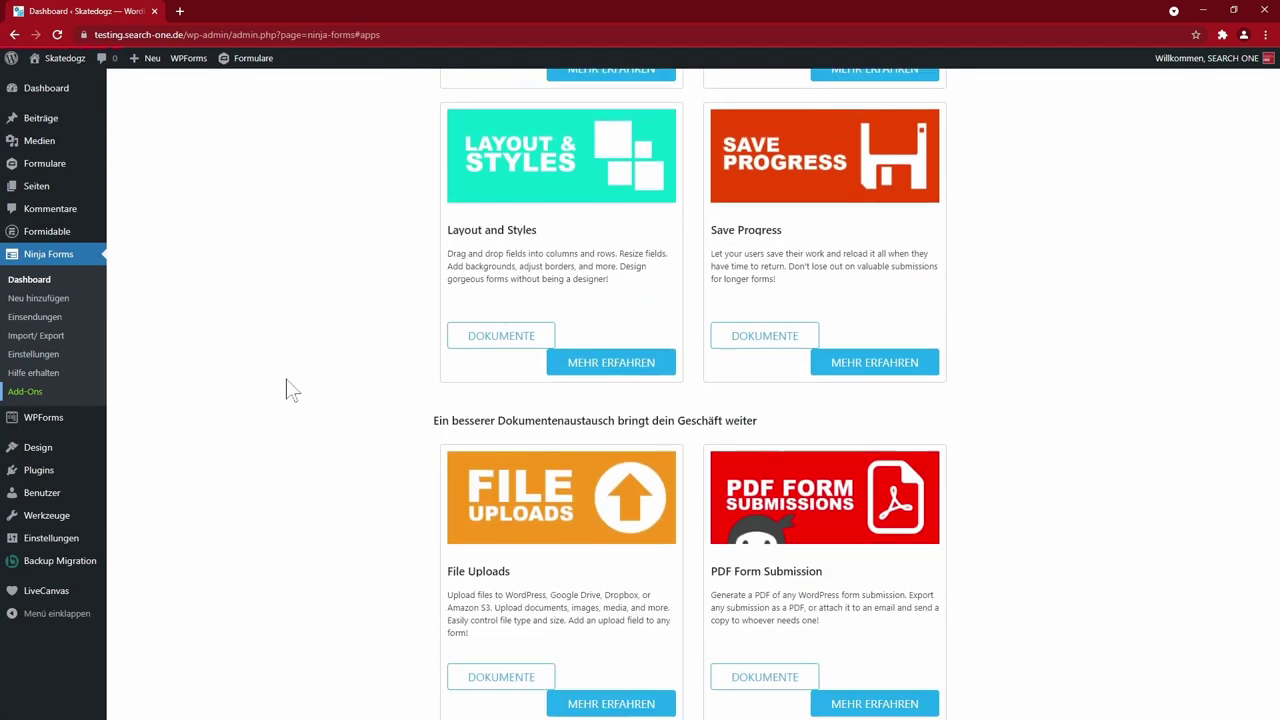
pyautogui.scroll(4, 288, 390)
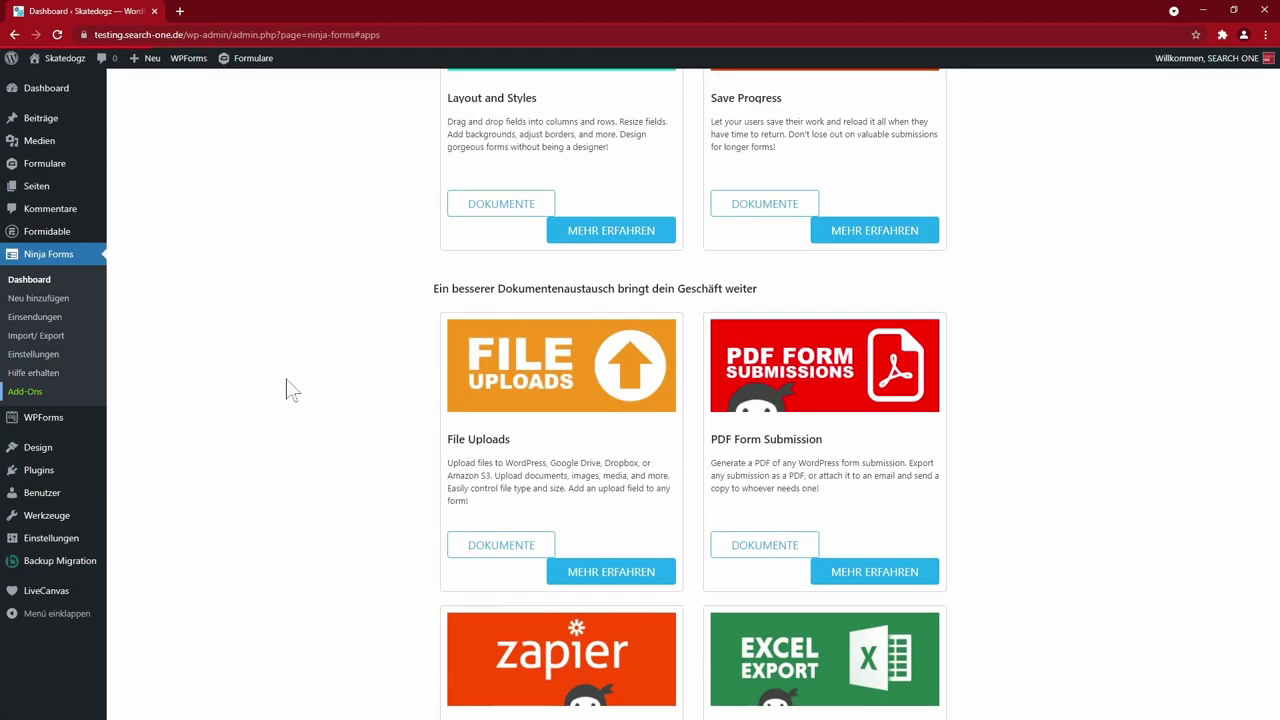
pyautogui.scroll(5, 392, 391)
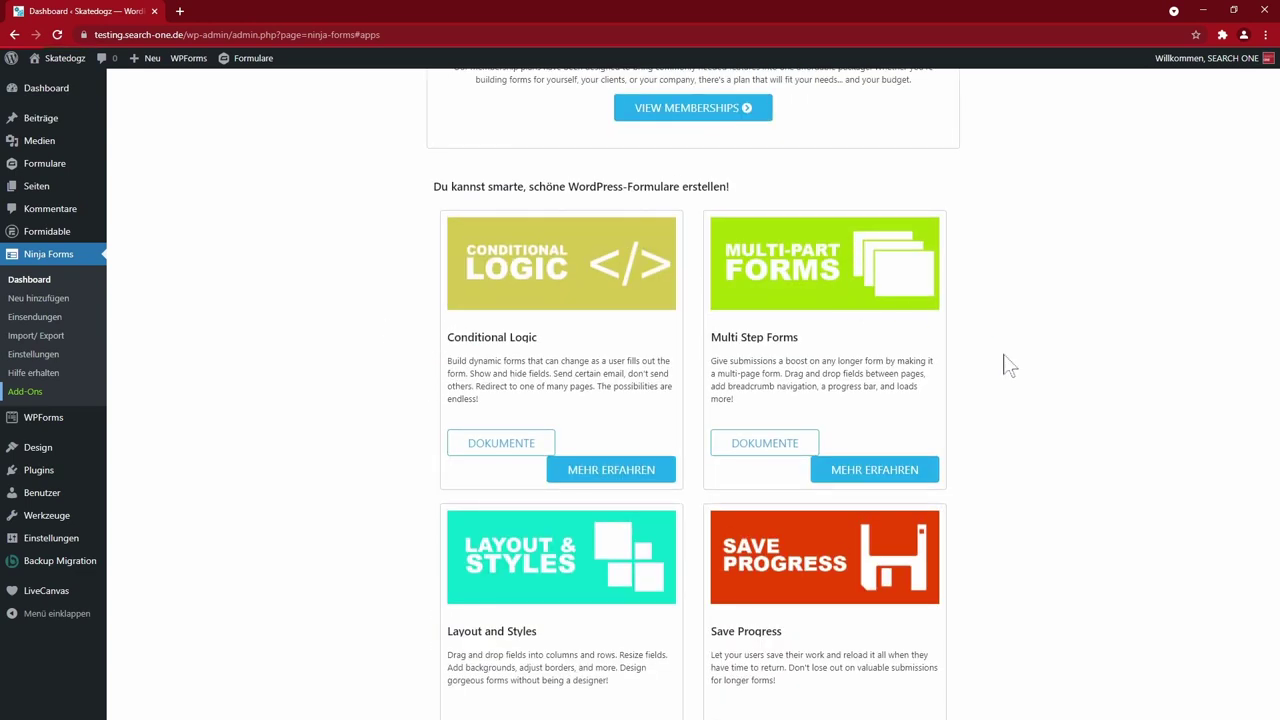
pyautogui.scroll(2, 1017, 549)
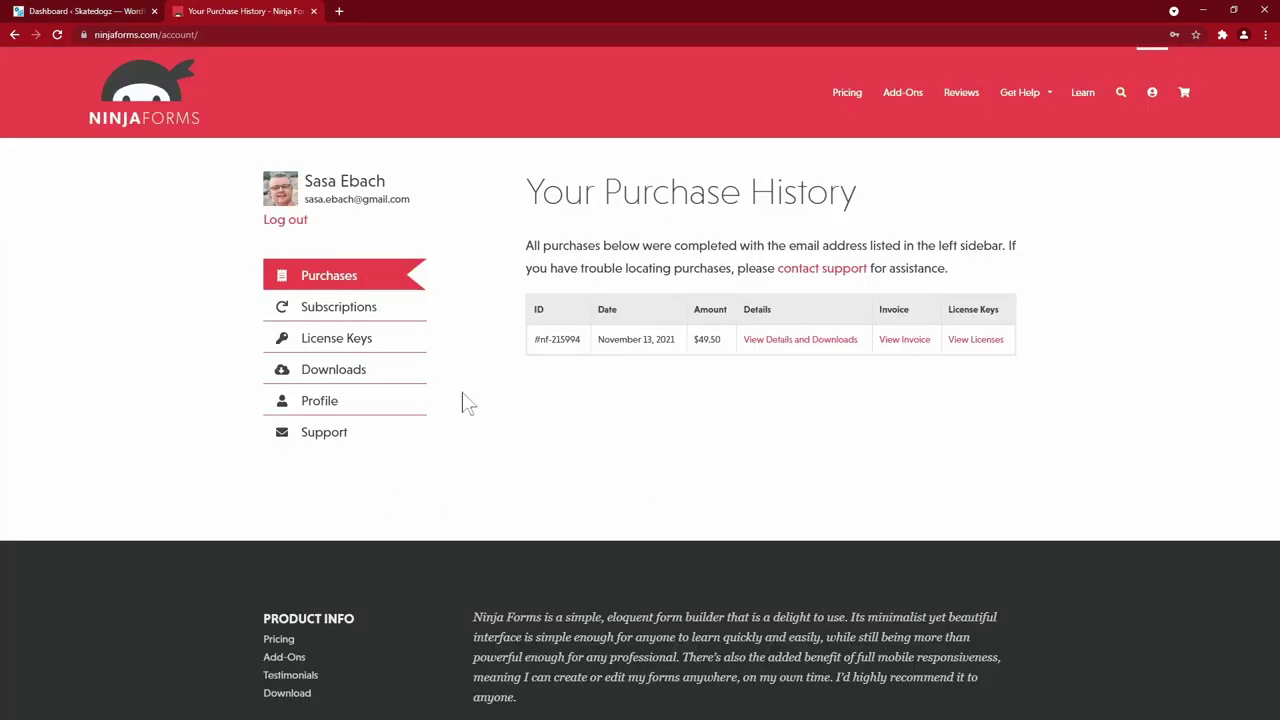
# - Download the Layout and Styles, File Uploads and Multi Step Forms zips, then return to WordPress
pyautogui.click(338, 369)
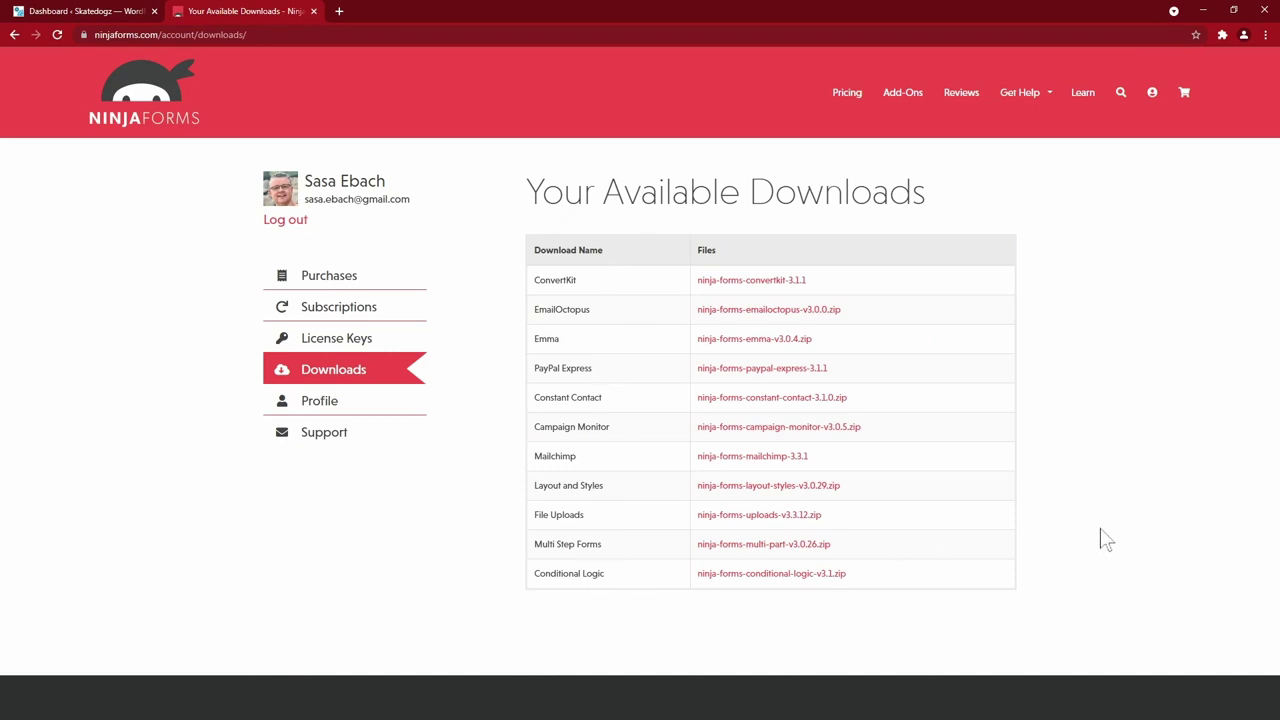
pyautogui.middleClick(749, 490)
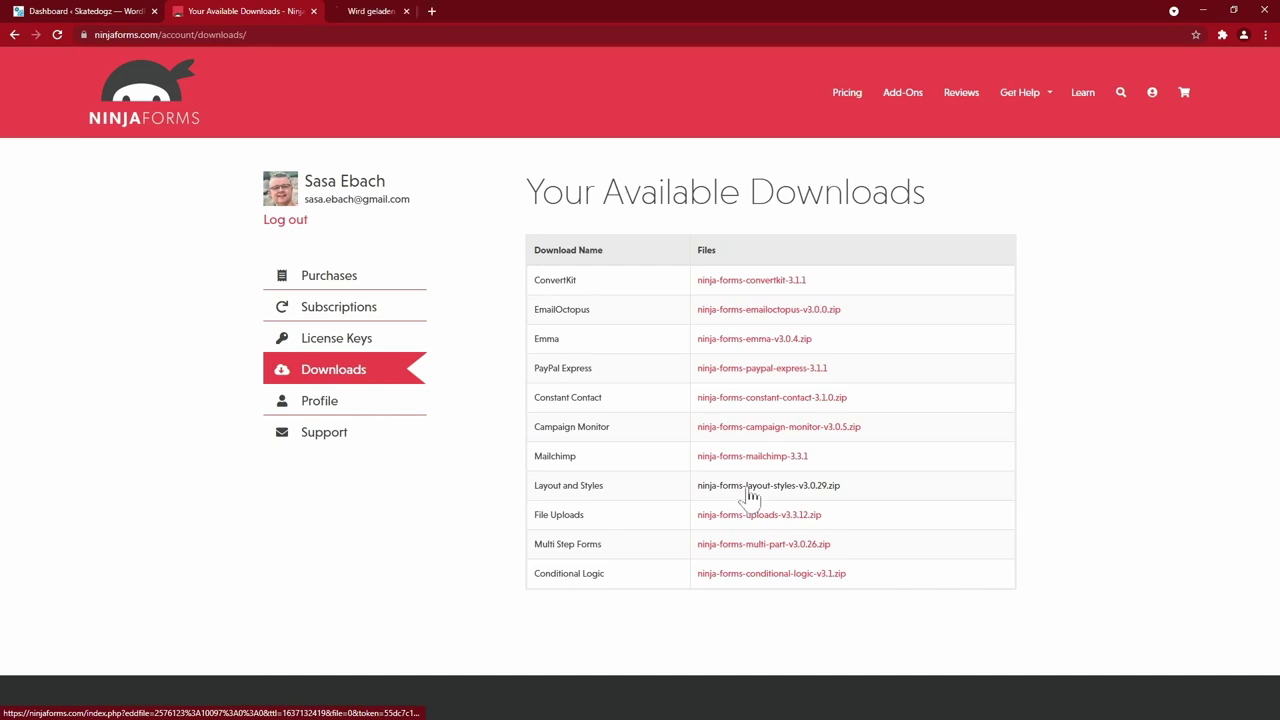
pyautogui.middleClick(762, 518)
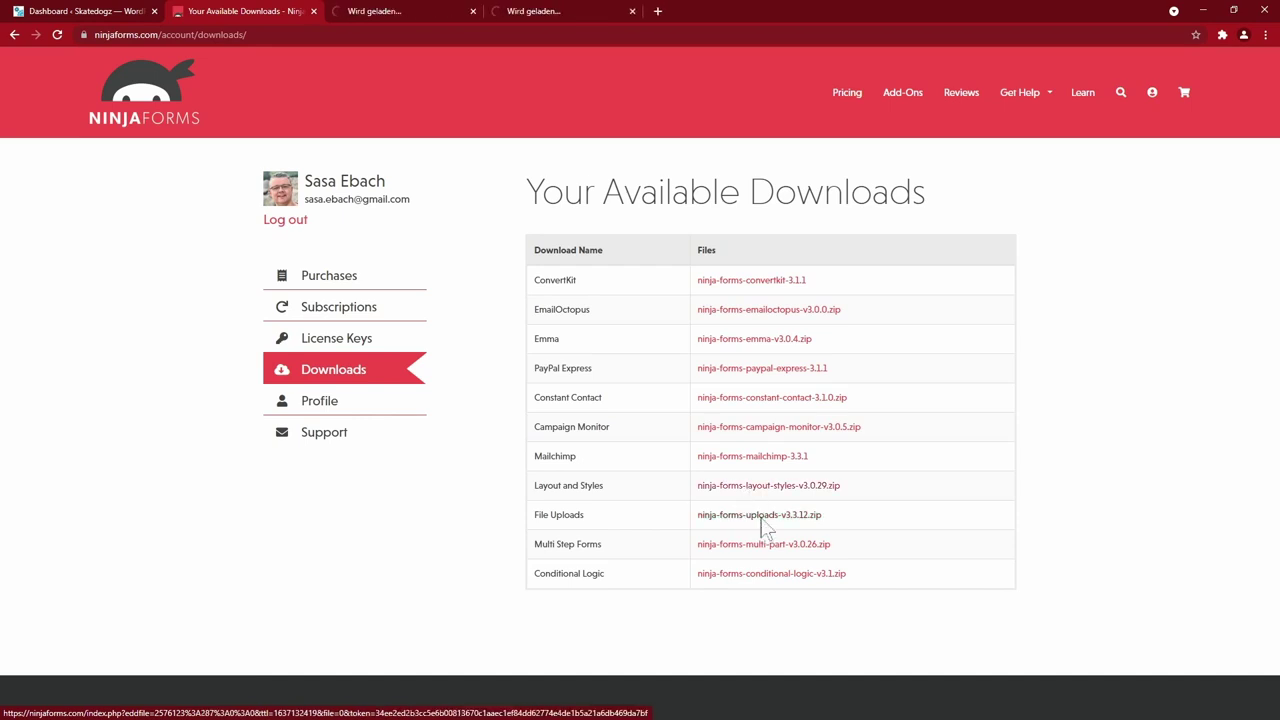
pyautogui.click(760, 546)
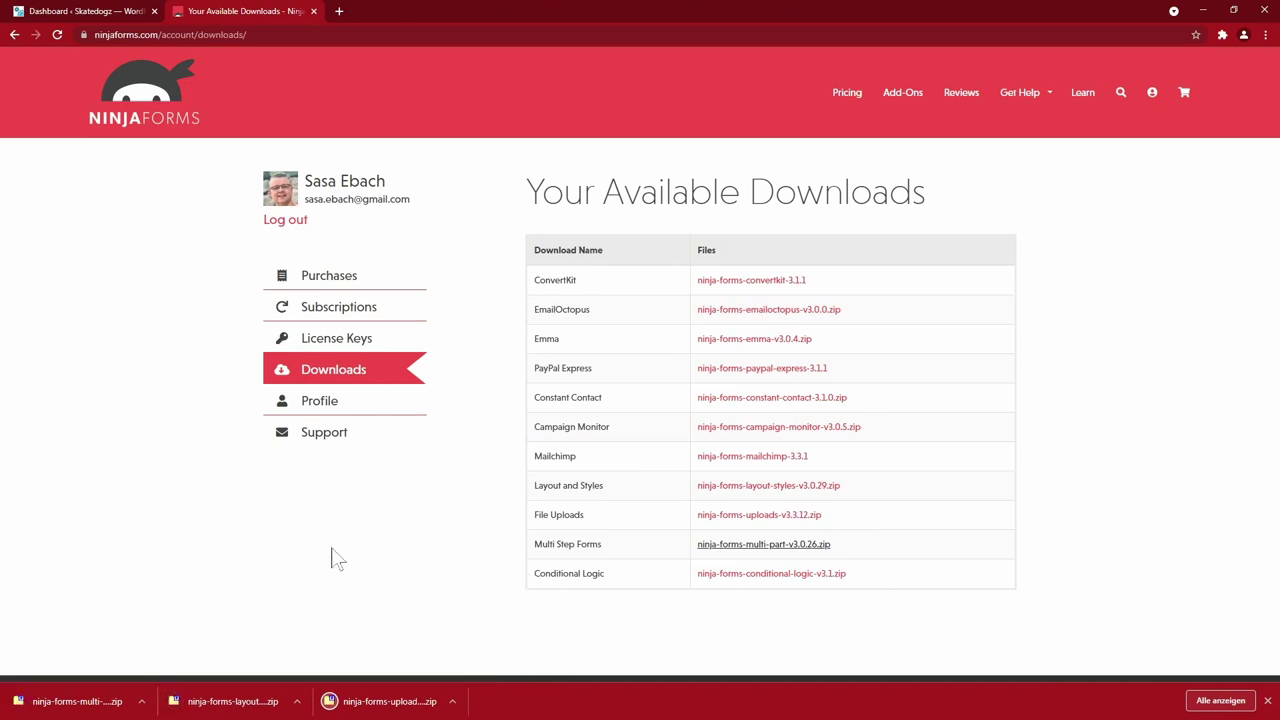
pyautogui.click(121, 13)
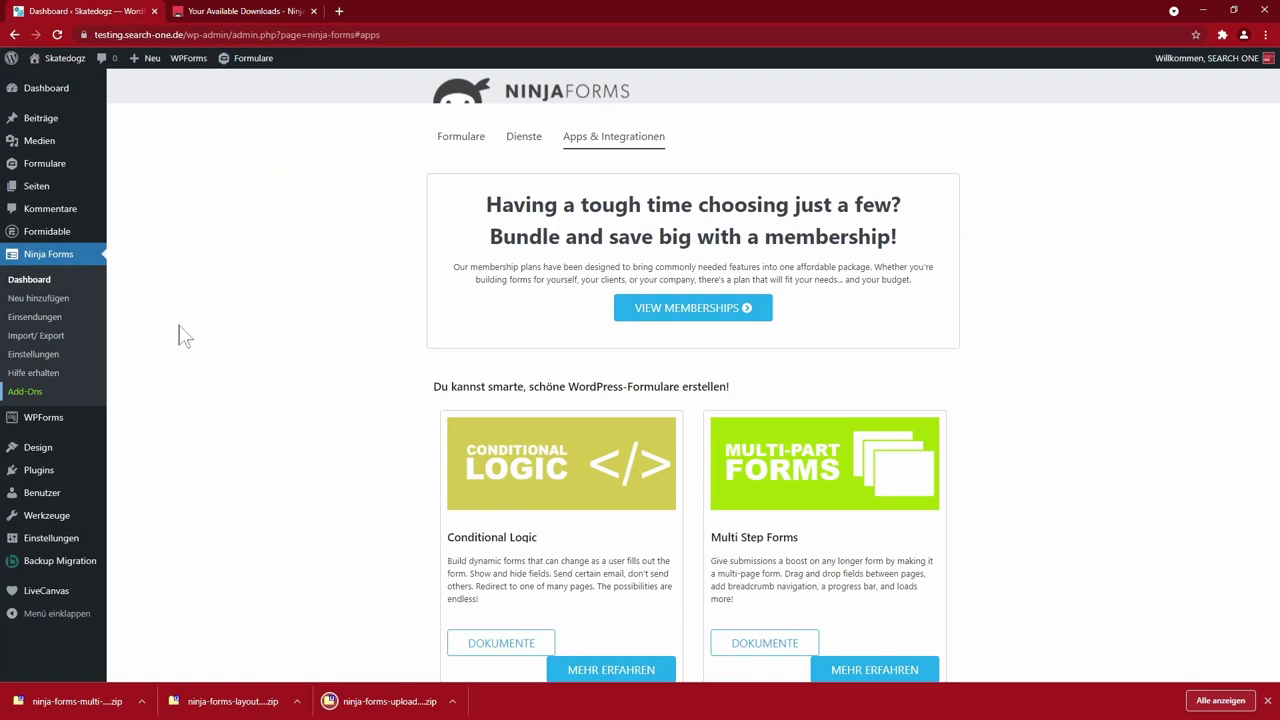
# - Upload, install and activate the multi-part add-on zip v3.0.26, then start a new Ninja Form
pyautogui.click(38, 470)
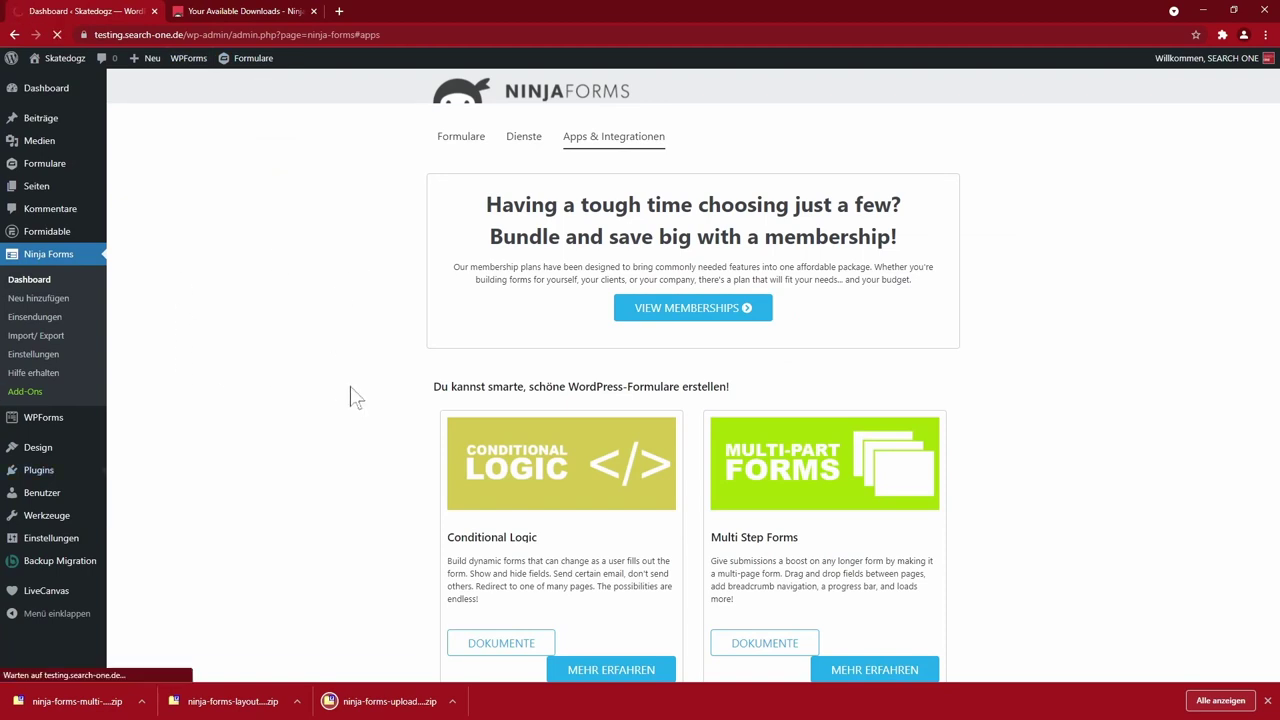
pyautogui.click(308, 106)
pyautogui.moveTo(70, 701); pyautogui.dragTo(650, 212)
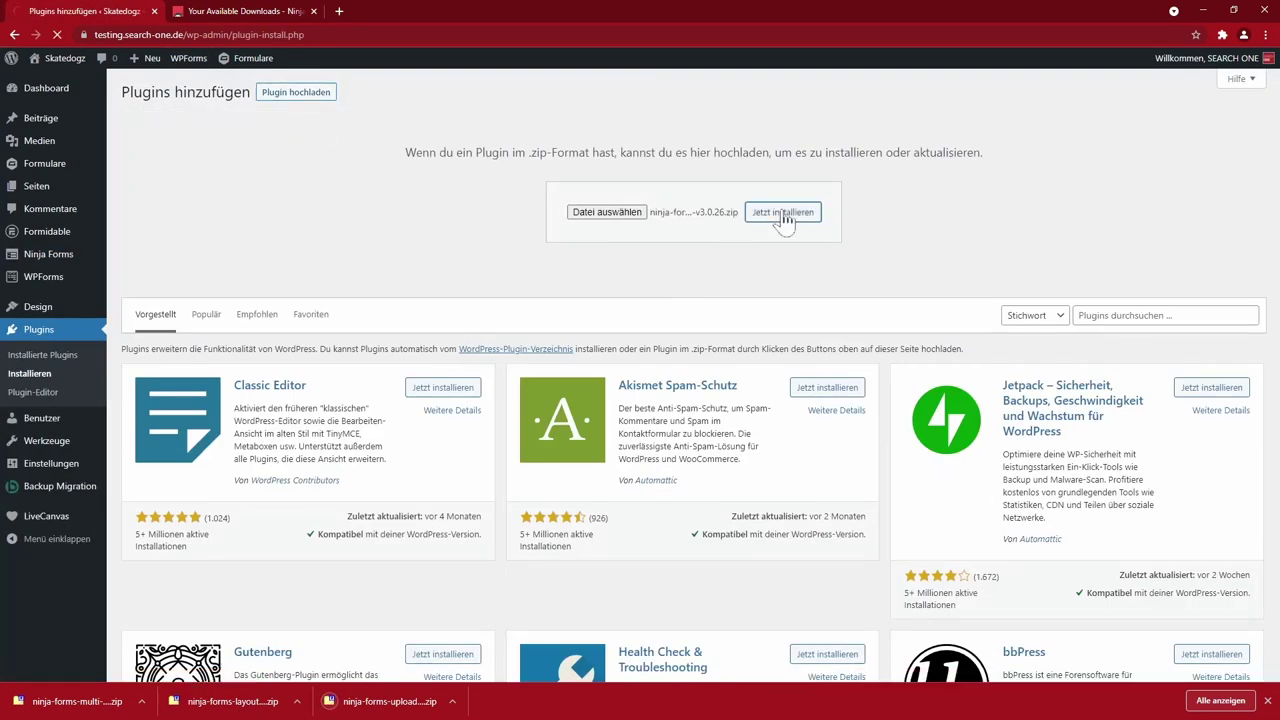
pyautogui.click(160, 212)
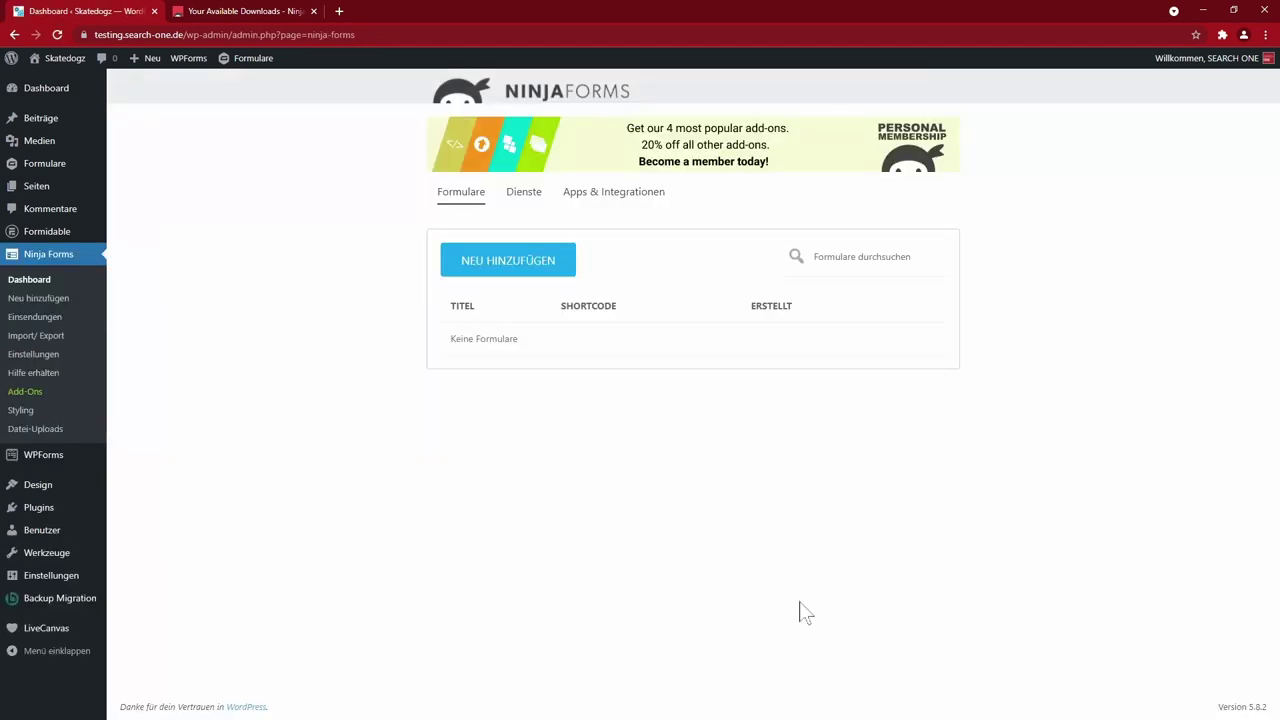
pyautogui.click(530, 266)
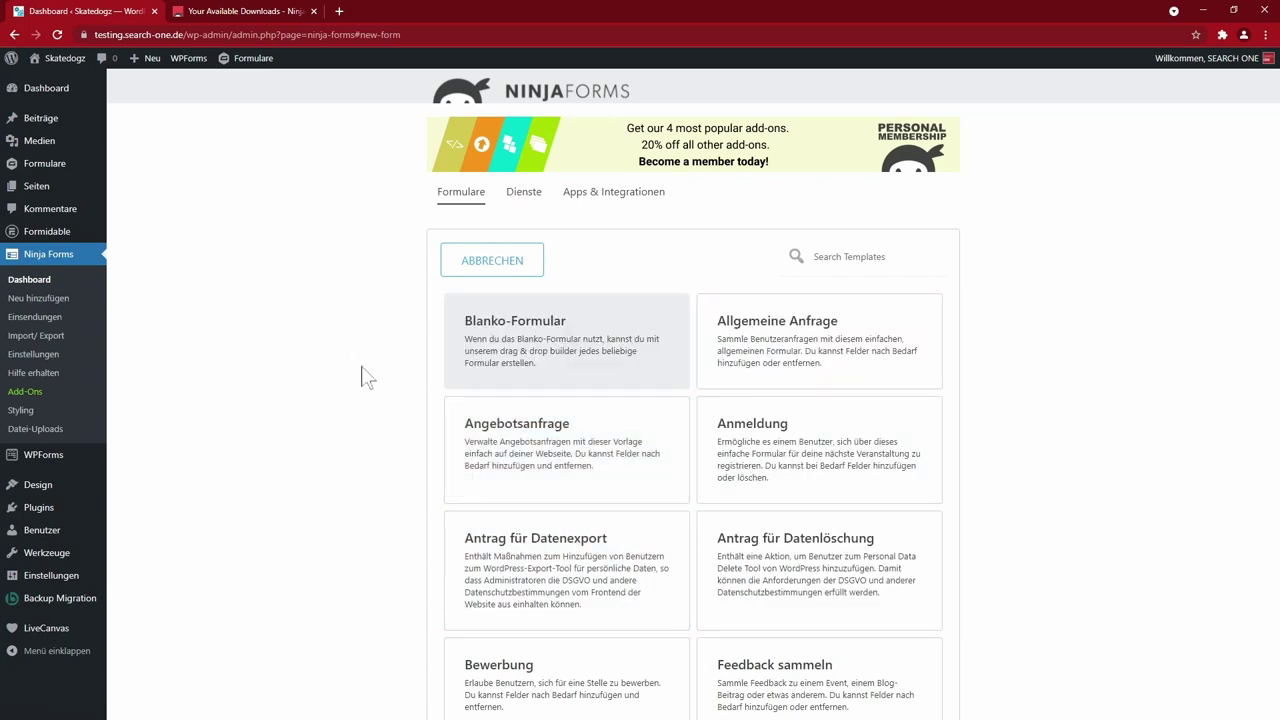
# - Start a blank form and add Auswählen, Vorname, Nachname, E-Mail and Telefon fields
pyautogui.click(529, 342)
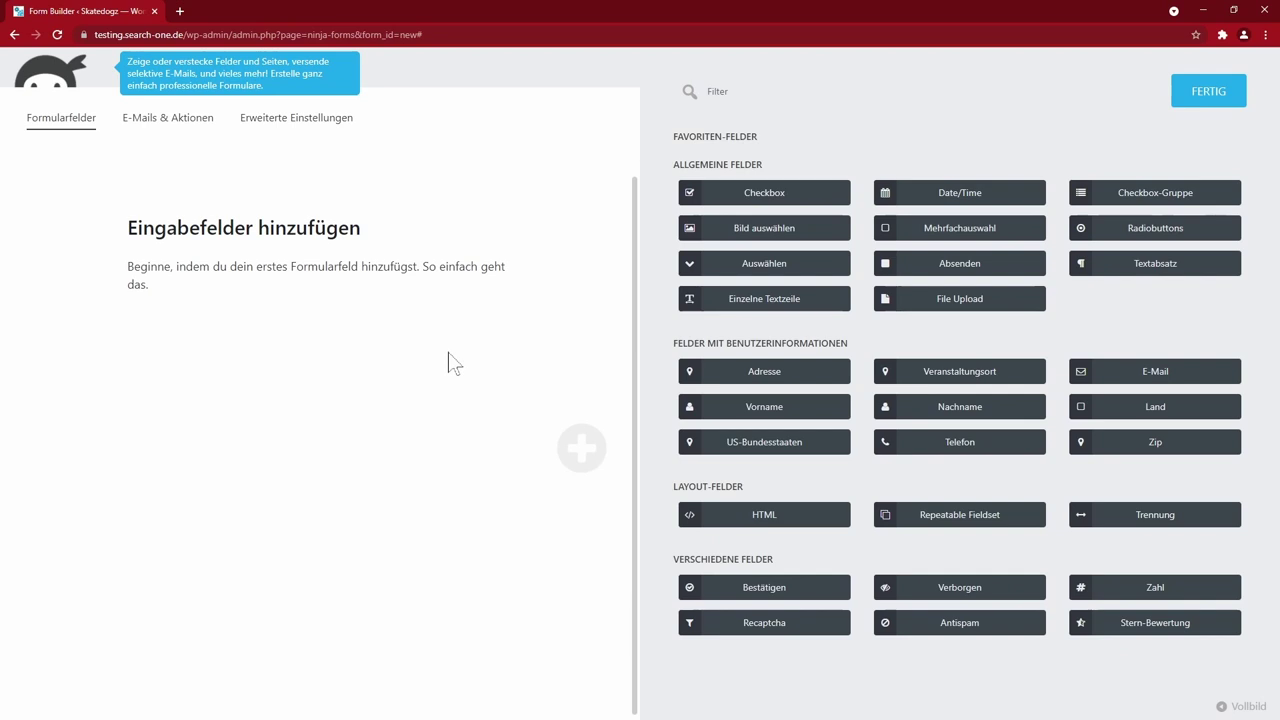
pyautogui.click(758, 265)
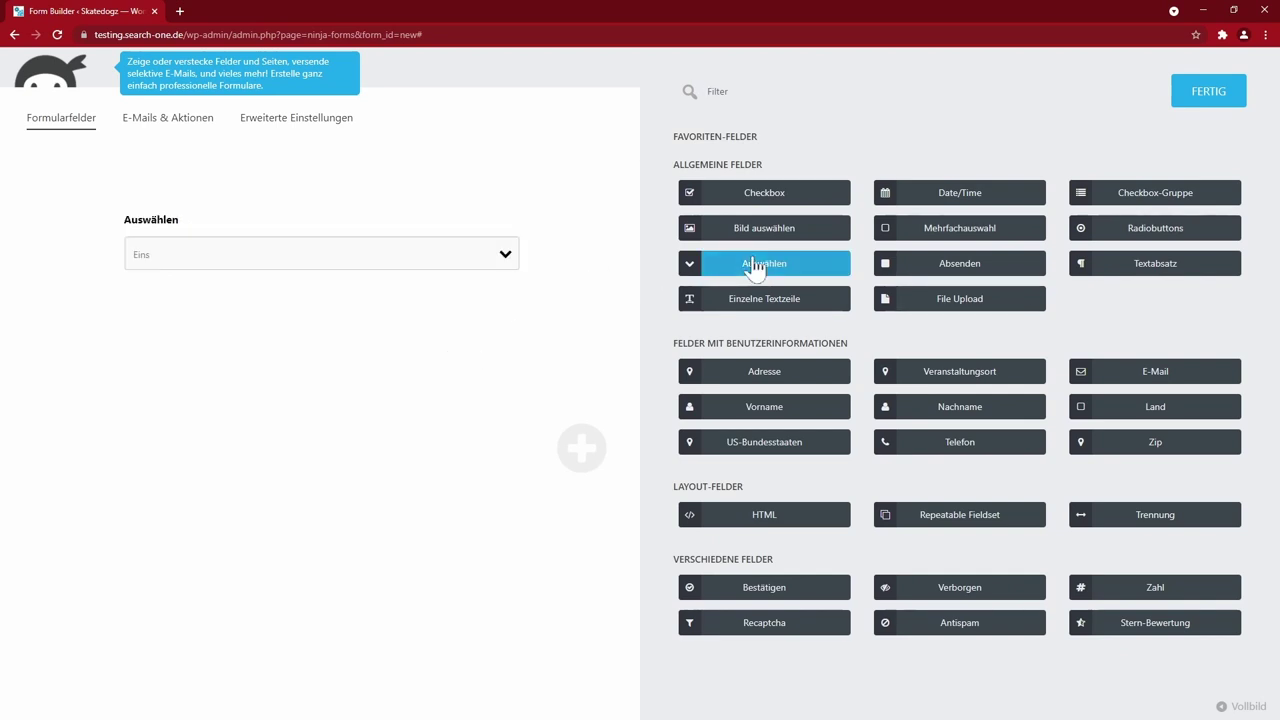
pyautogui.click(764, 406)
pyautogui.click(945, 408)
pyautogui.click(1155, 371)
pyautogui.click(960, 442)
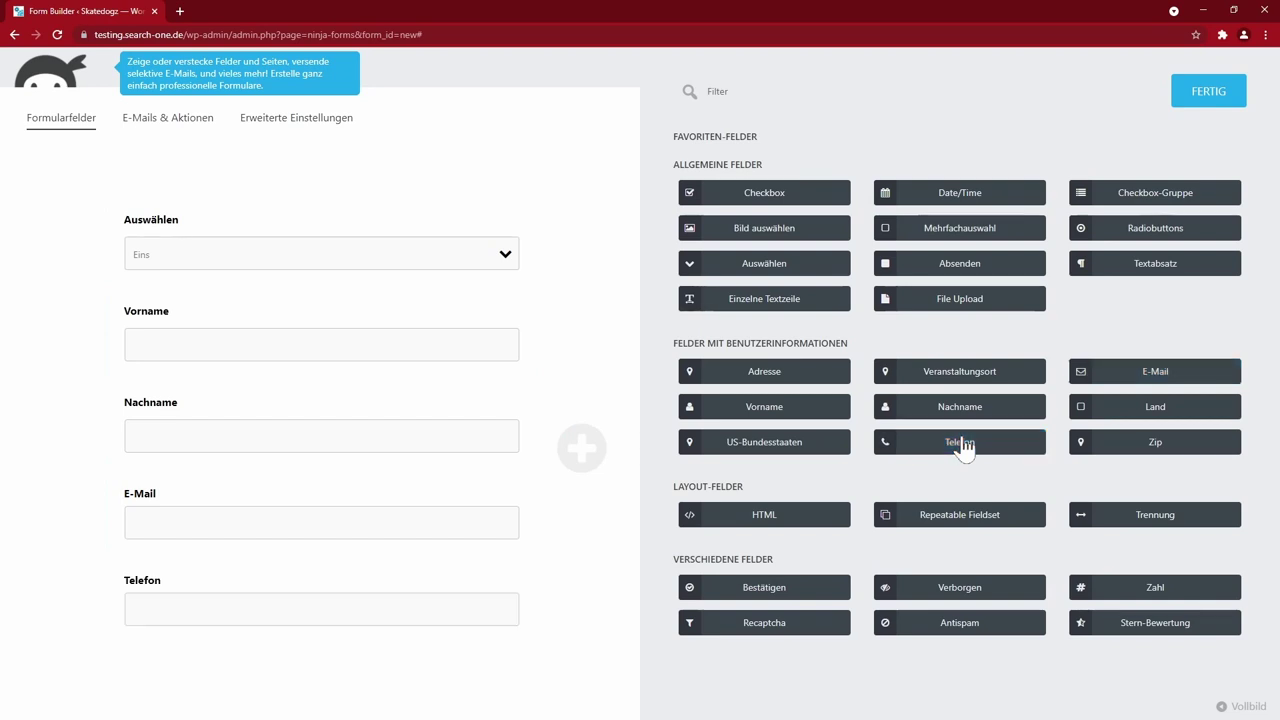
# - Add the Zahl and File Upload fields to the form
pyautogui.scroll(-1, 965, 457)
pyautogui.click(1155, 533)
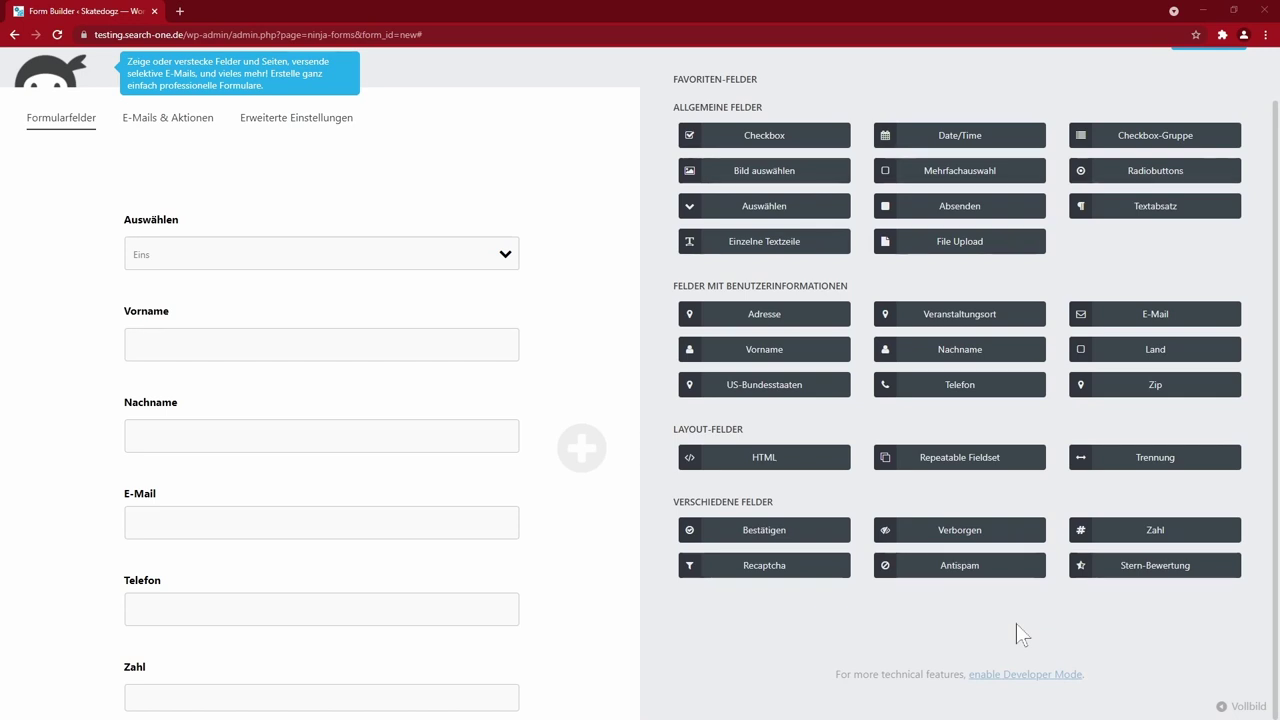
pyautogui.click(780, 248)
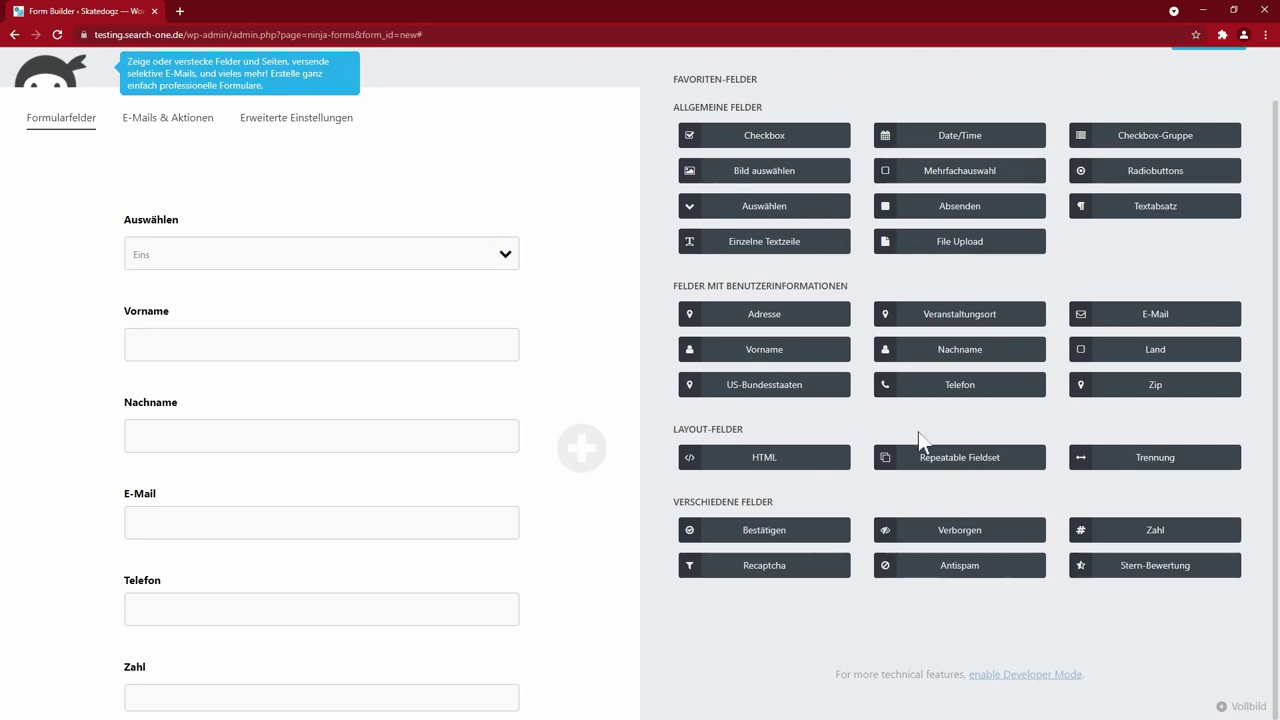
pyautogui.click(957, 252)
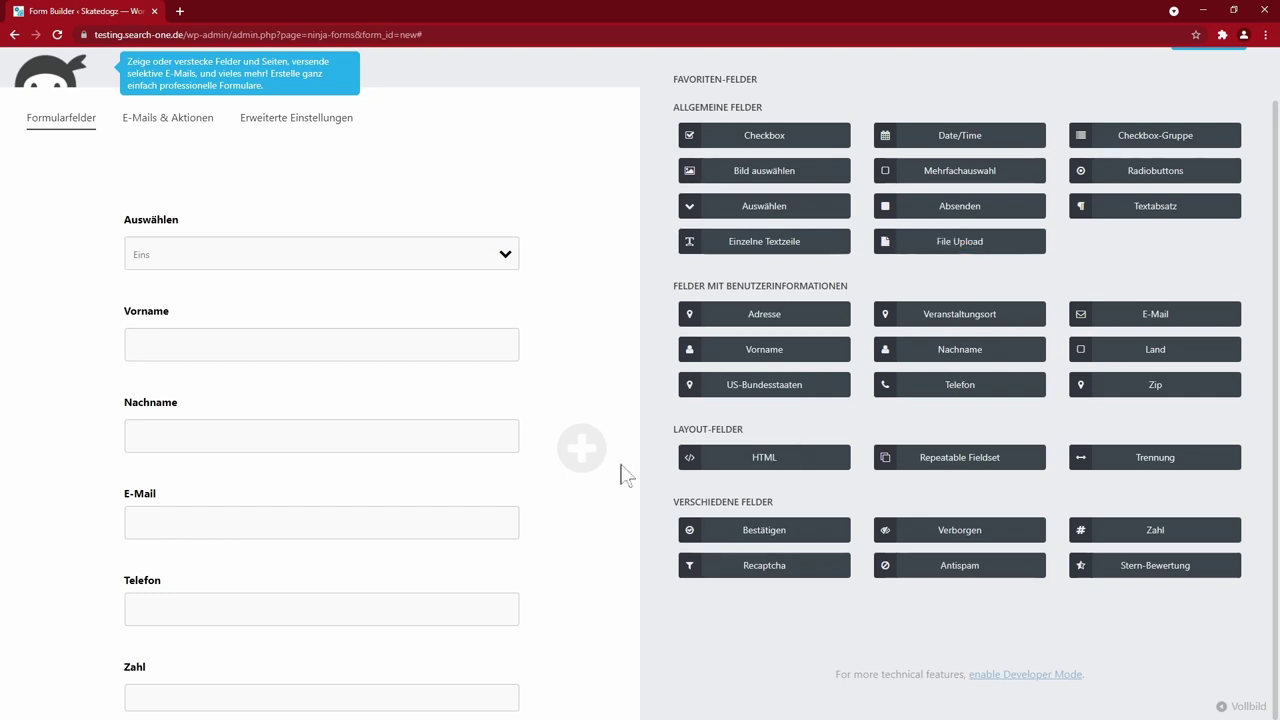
pyautogui.scroll(2, 357, 566)
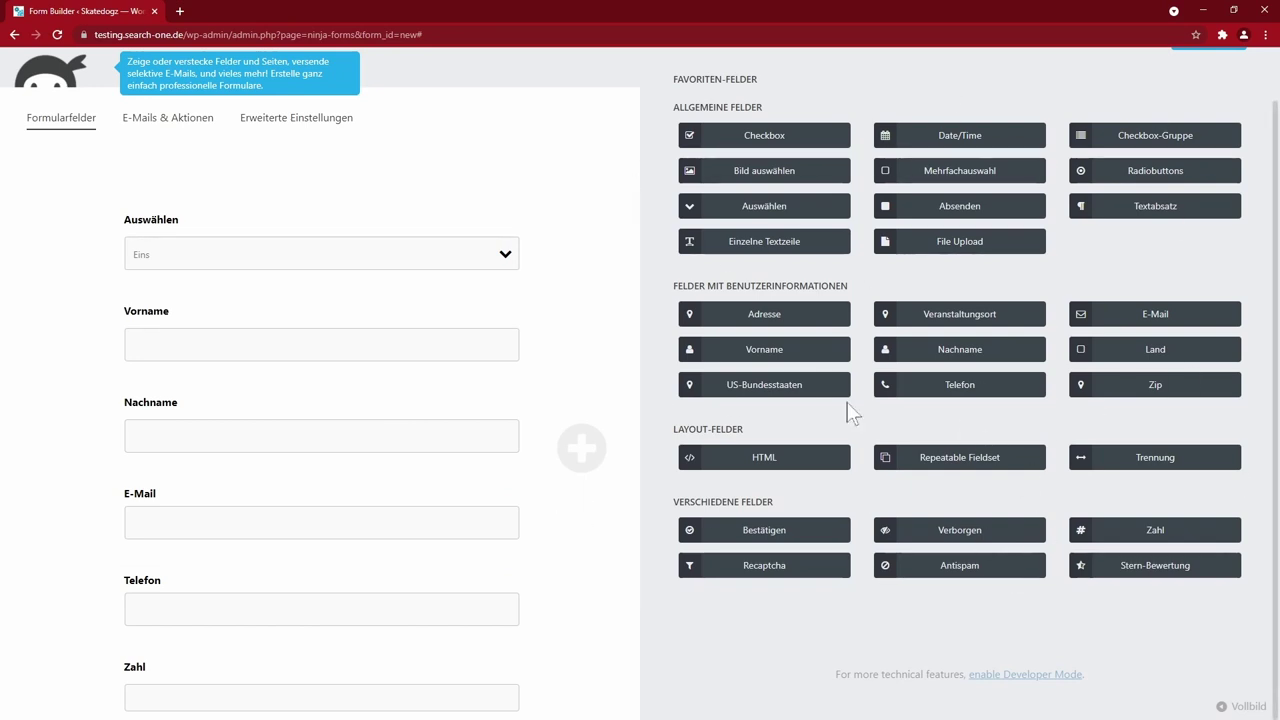
pyautogui.scroll(1, 894, 451)
pyautogui.scroll(-1, 893, 454)
pyautogui.scroll(1, 895, 455)
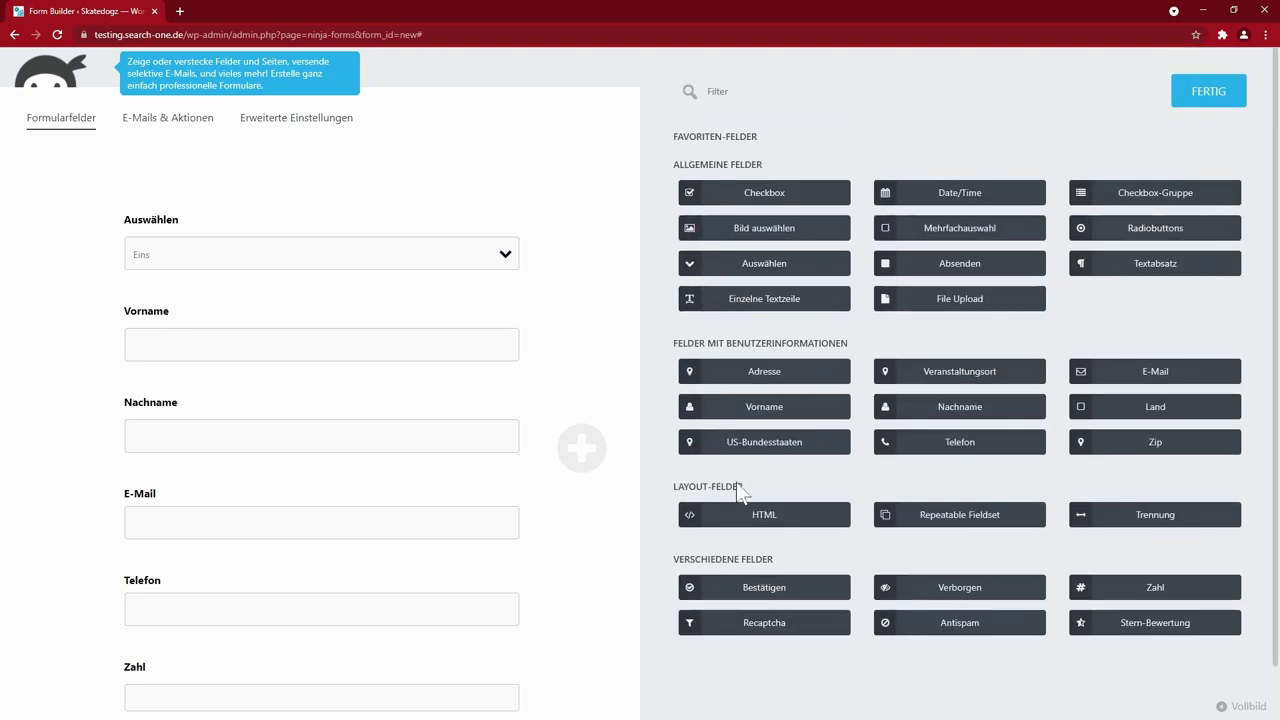
# - Add a second part and move the E-Mail and Telefon fields into it
pyautogui.scroll(-2, 575, 500)
pyautogui.scroll(2, 560, 562)
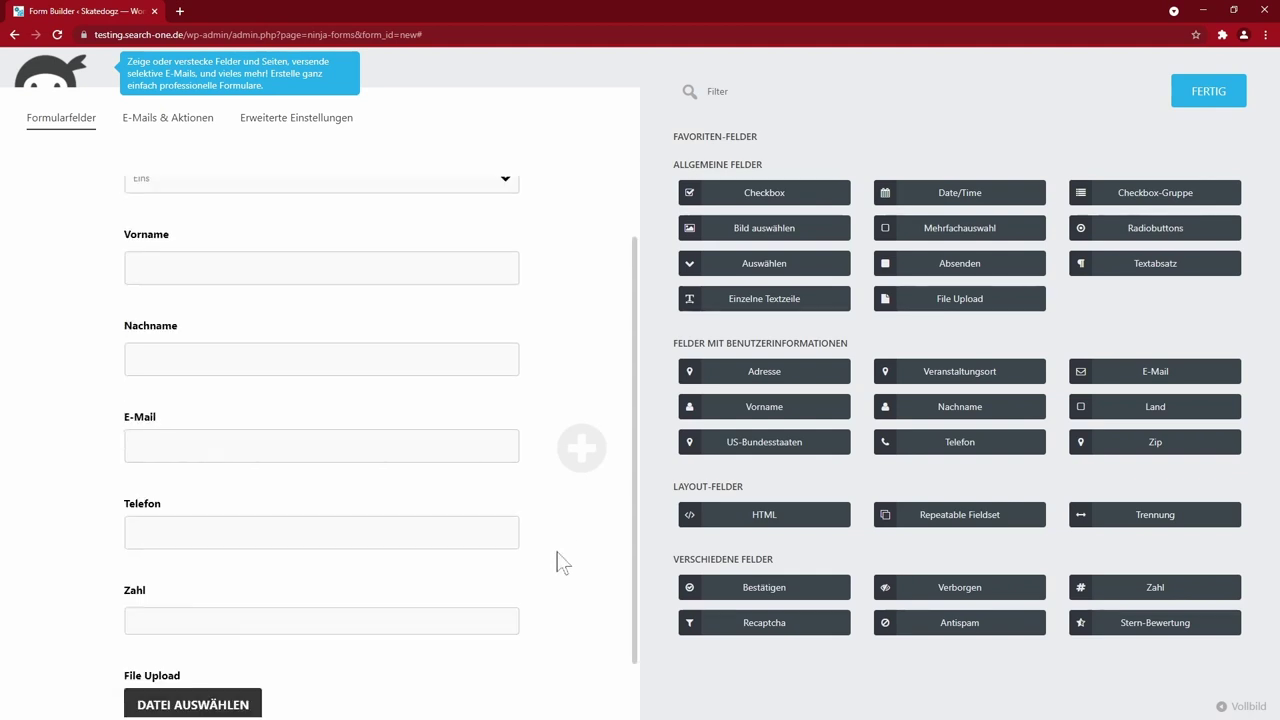
pyautogui.click(579, 458)
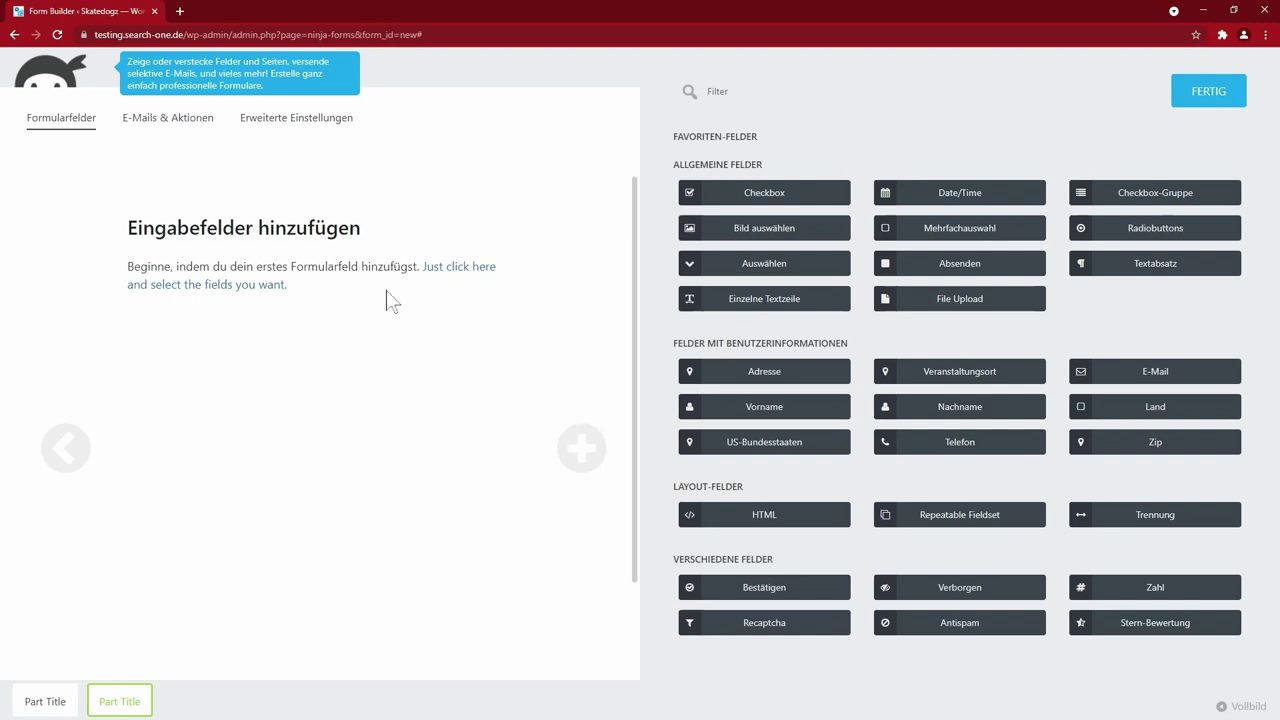
pyautogui.click(50, 703)
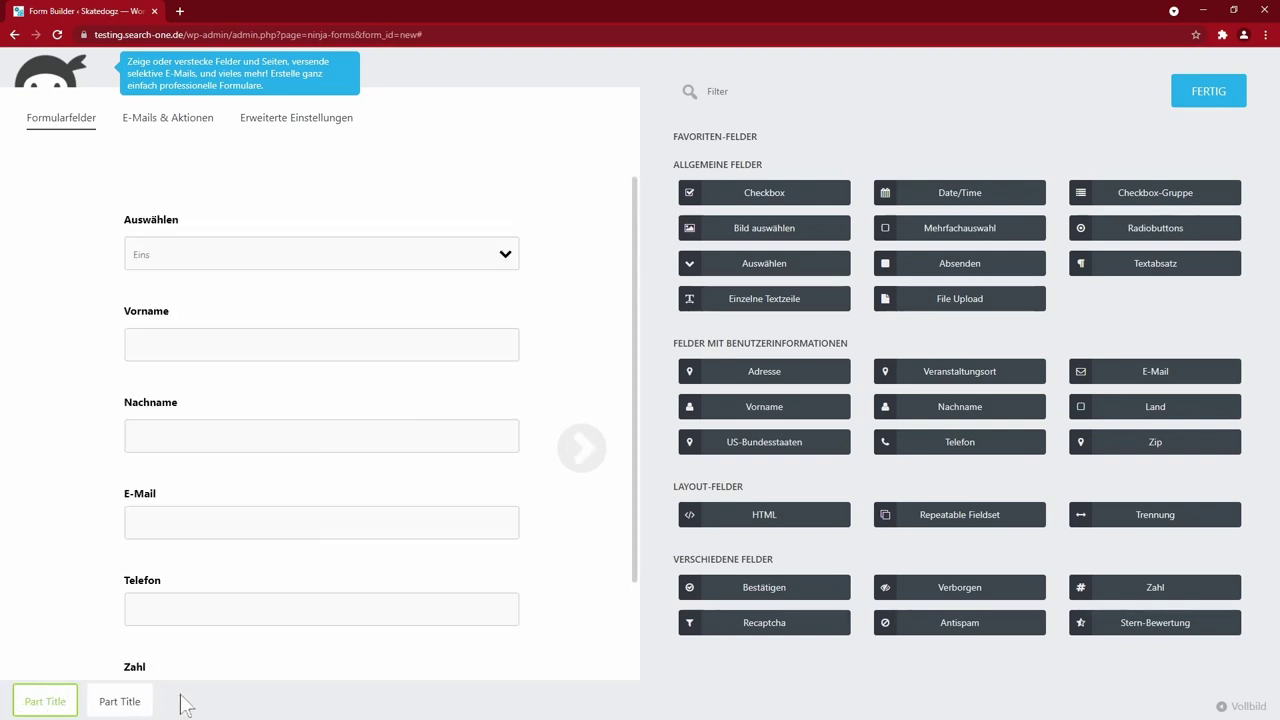
pyautogui.scroll(-2, 337, 640)
pyautogui.moveTo(172, 354); pyautogui.dragTo(120, 700)
pyautogui.moveTo(200, 330); pyautogui.dragTo(120, 703)
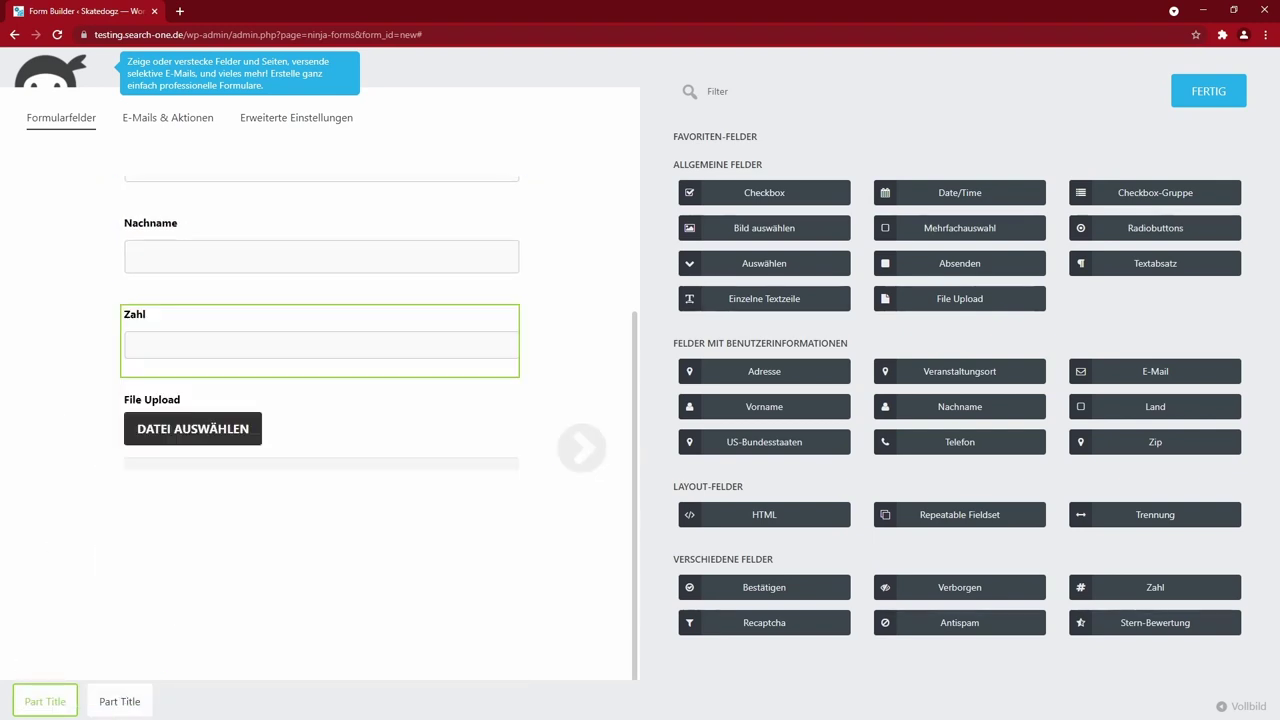
pyautogui.click(128, 700)
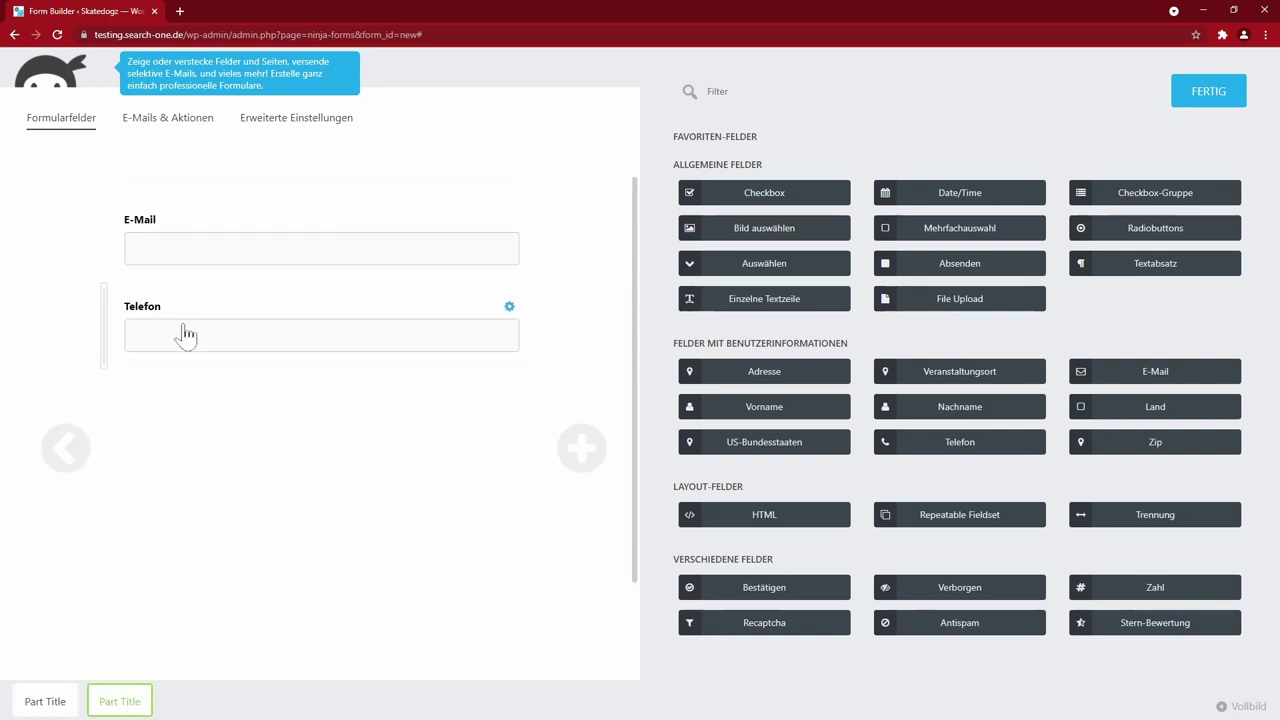
# - Add a third part, move File Upload and Zahl into it, and add a single-line text field
pyautogui.click(45, 700)
pyautogui.click(581, 448)
pyautogui.click(581, 448)
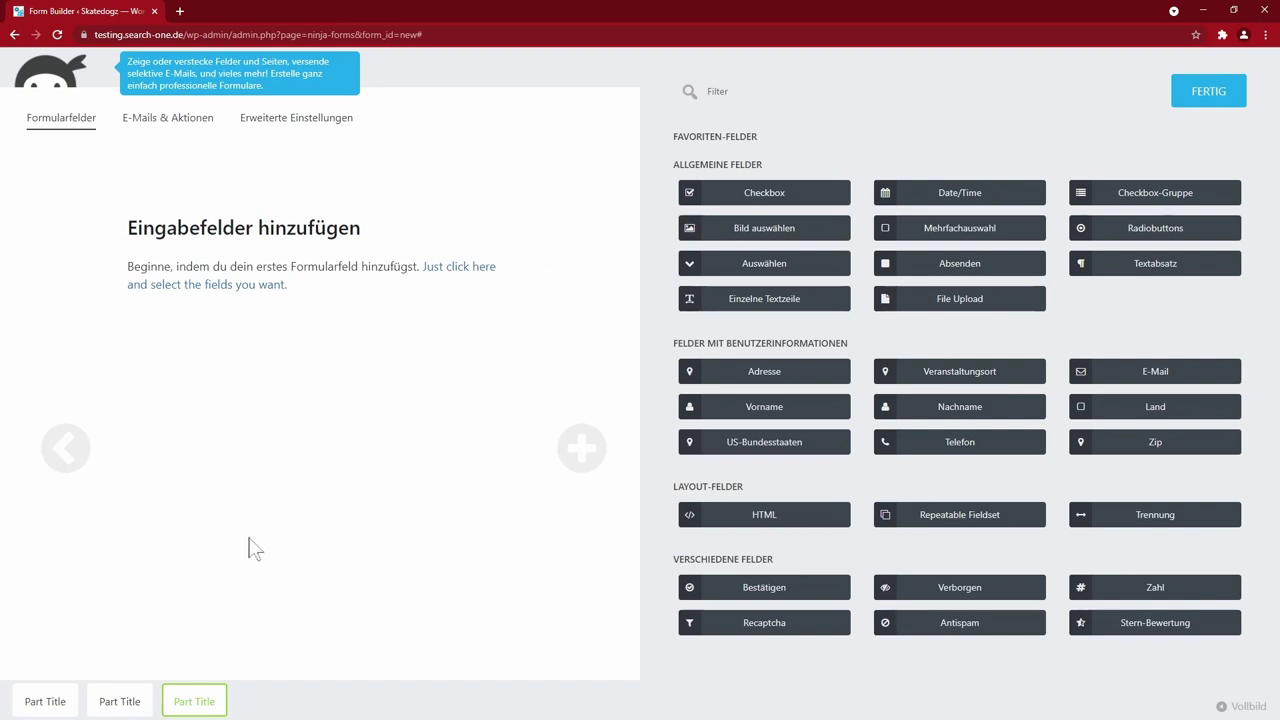
pyautogui.click(45, 701)
pyautogui.moveTo(270, 616); pyautogui.dragTo(200, 708)
pyautogui.moveTo(237, 528); pyautogui.dragTo(194, 701)
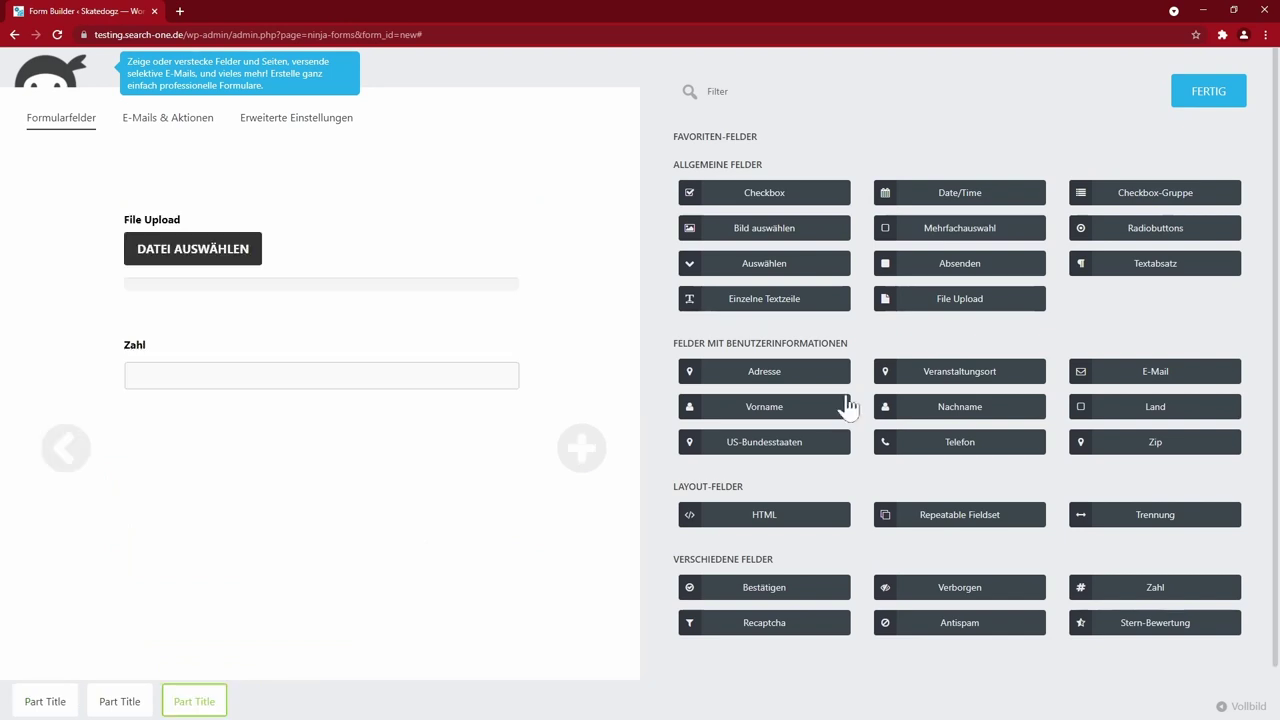
pyautogui.click(741, 300)
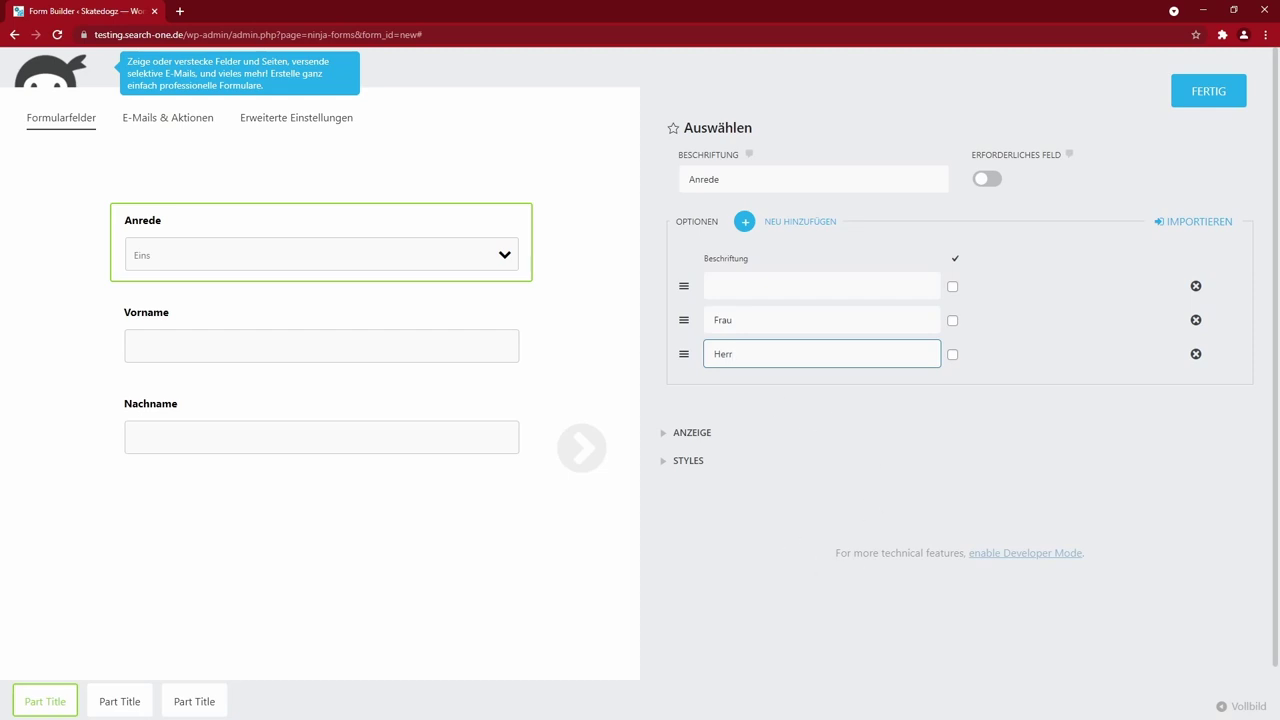
# - Finish the Anrede dropdown's Herr option, then open the Vorname field's settings
pyautogui.click(744, 548)
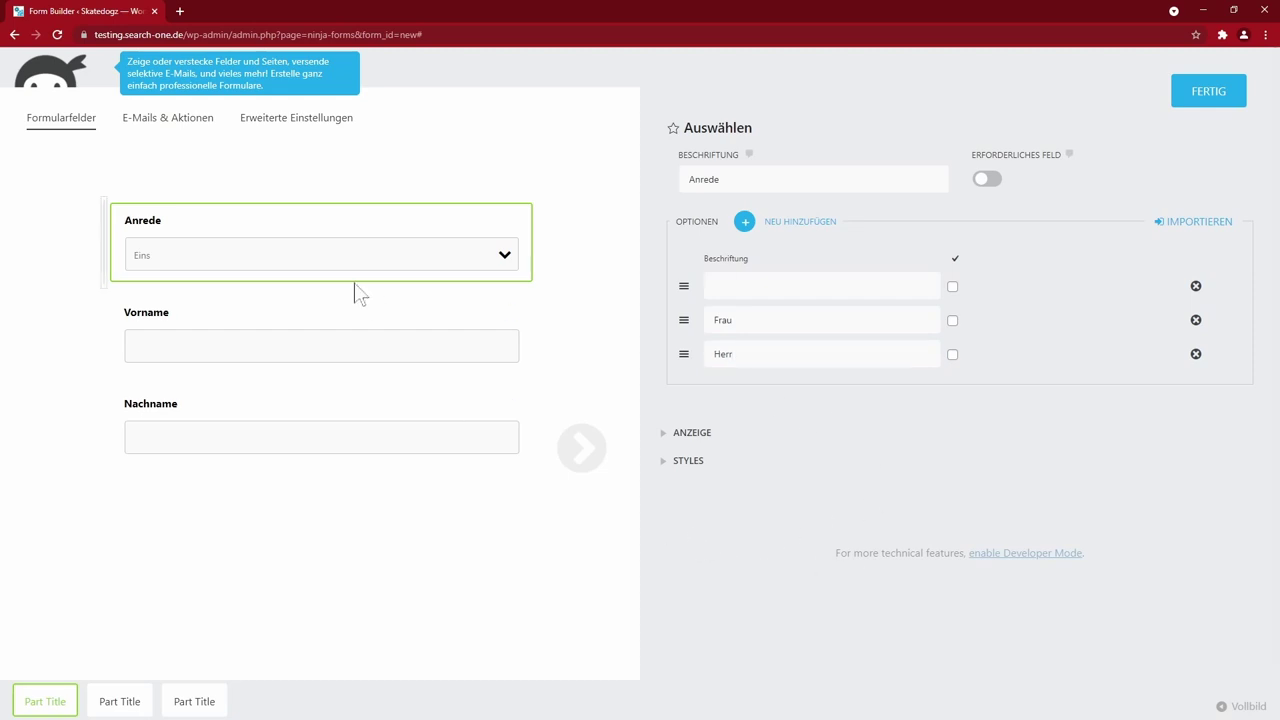
pyautogui.click(337, 345)
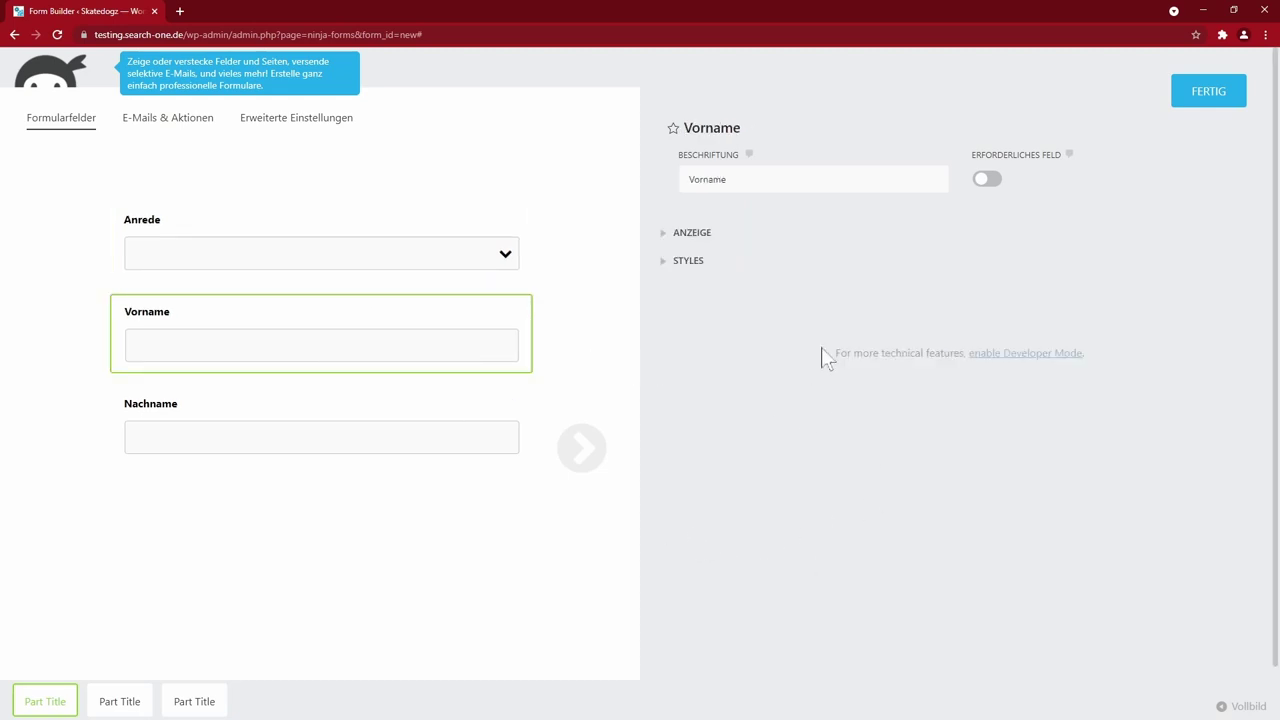
# - Make Vorname and Nachname required fields
pyautogui.click(987, 186)
pyautogui.click(374, 419)
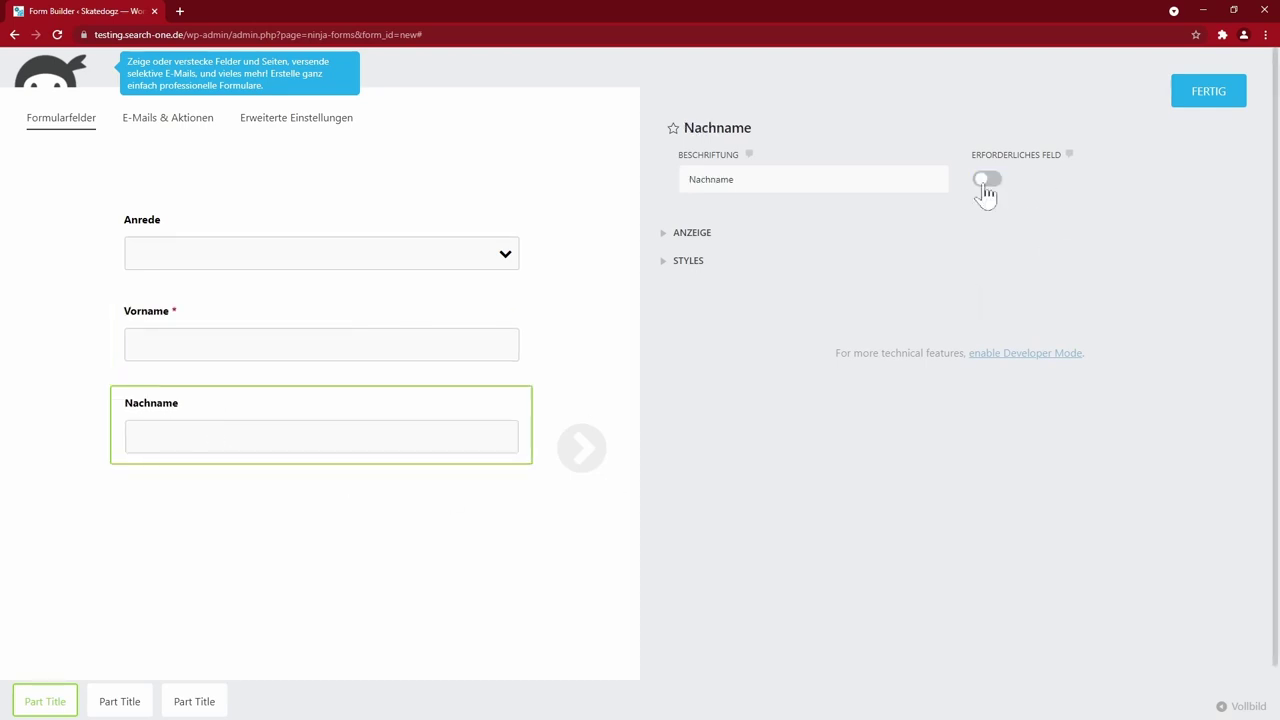
pyautogui.click(311, 310)
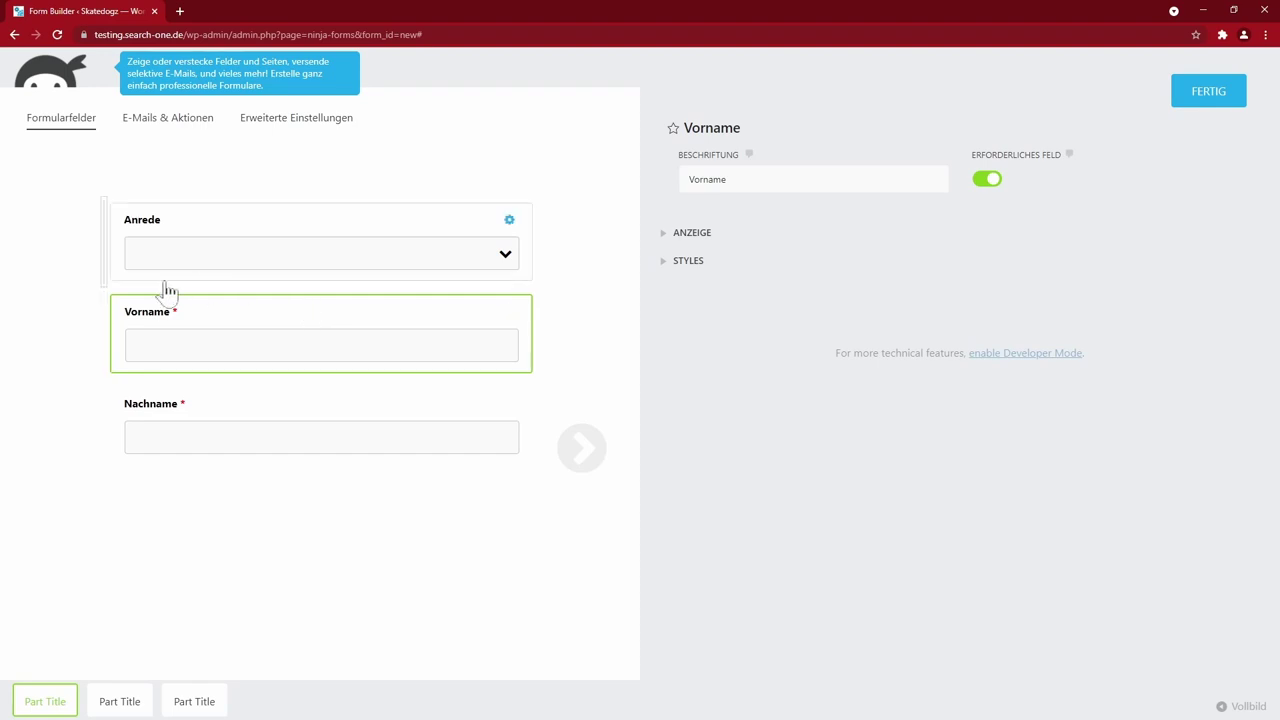
# - Arrange Anrede, Vorname and Nachname side by side in one row
pyautogui.moveTo(141, 318); pyautogui.dragTo(531, 263)
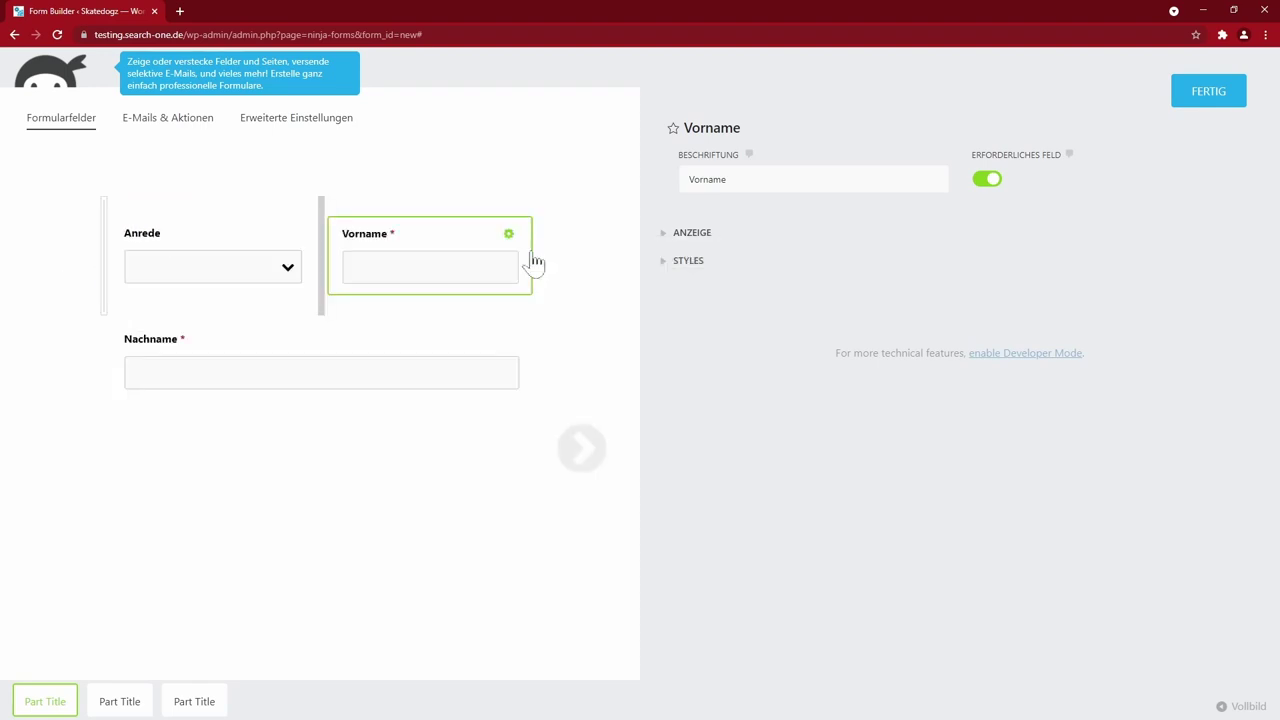
pyautogui.moveTo(130, 352); pyautogui.dragTo(533, 272)
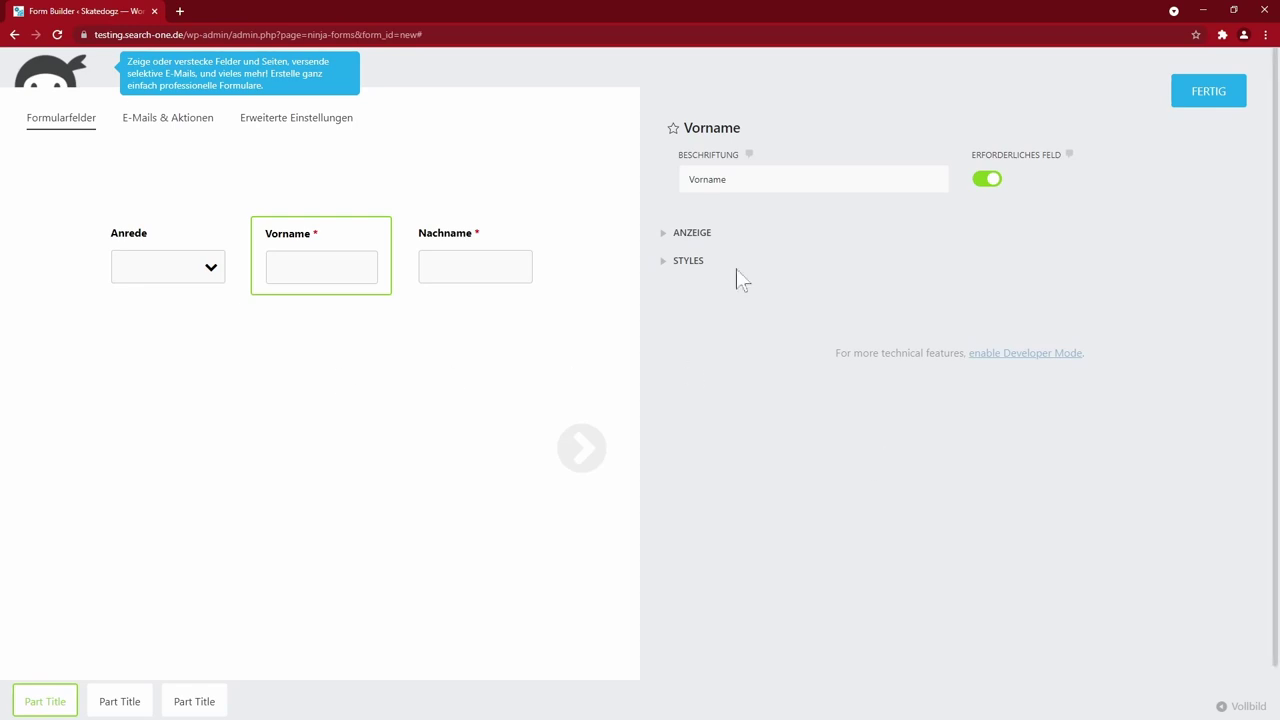
pyautogui.click(1205, 97)
pyautogui.moveTo(515, 281); pyautogui.dragTo(418, 256)
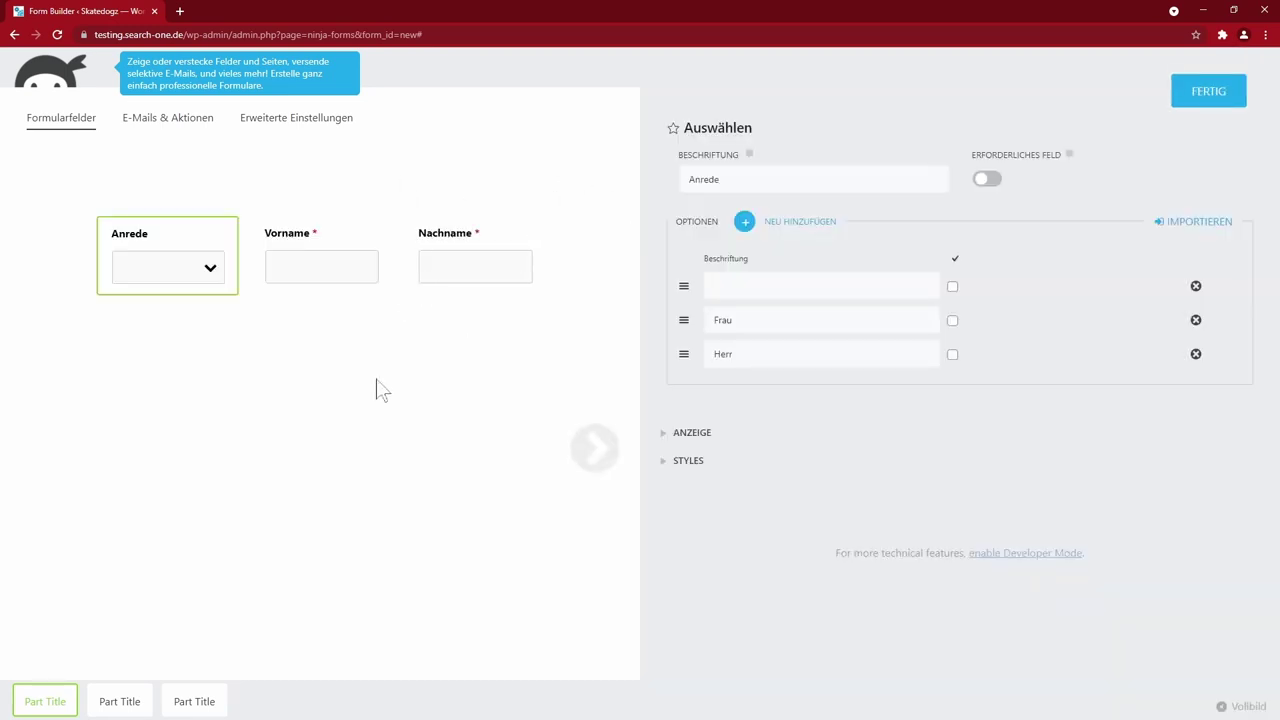
# - Give the Anrede dropdown the description 'Hello' under its display options
pyautogui.click(700, 434)
pyautogui.scroll(-1, 709, 592)
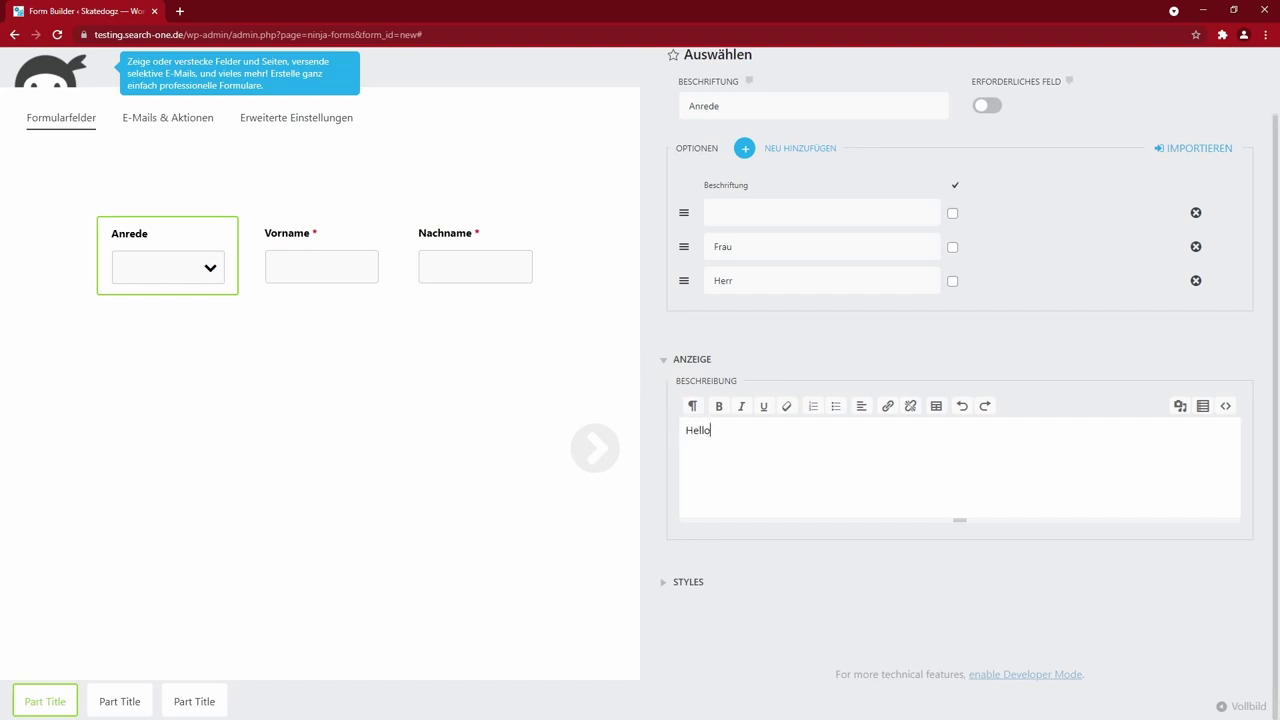
pyautogui.scroll(1, 922, 340)
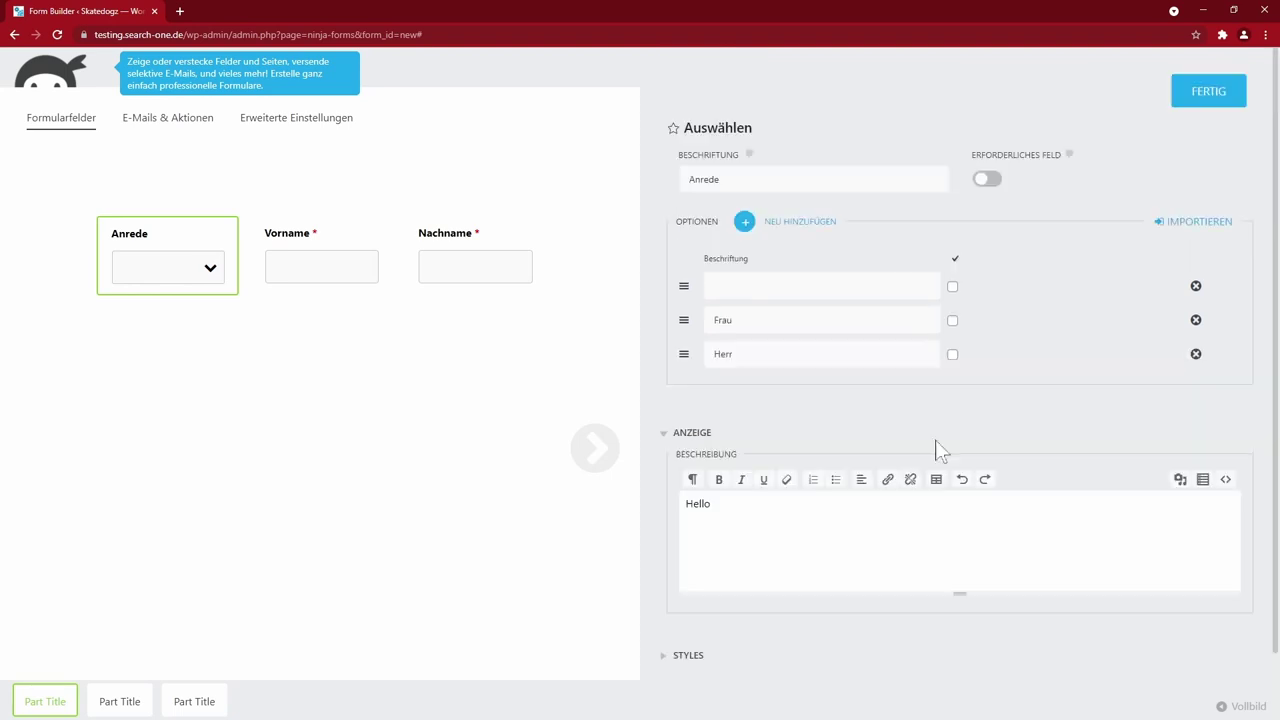
pyautogui.click(1208, 98)
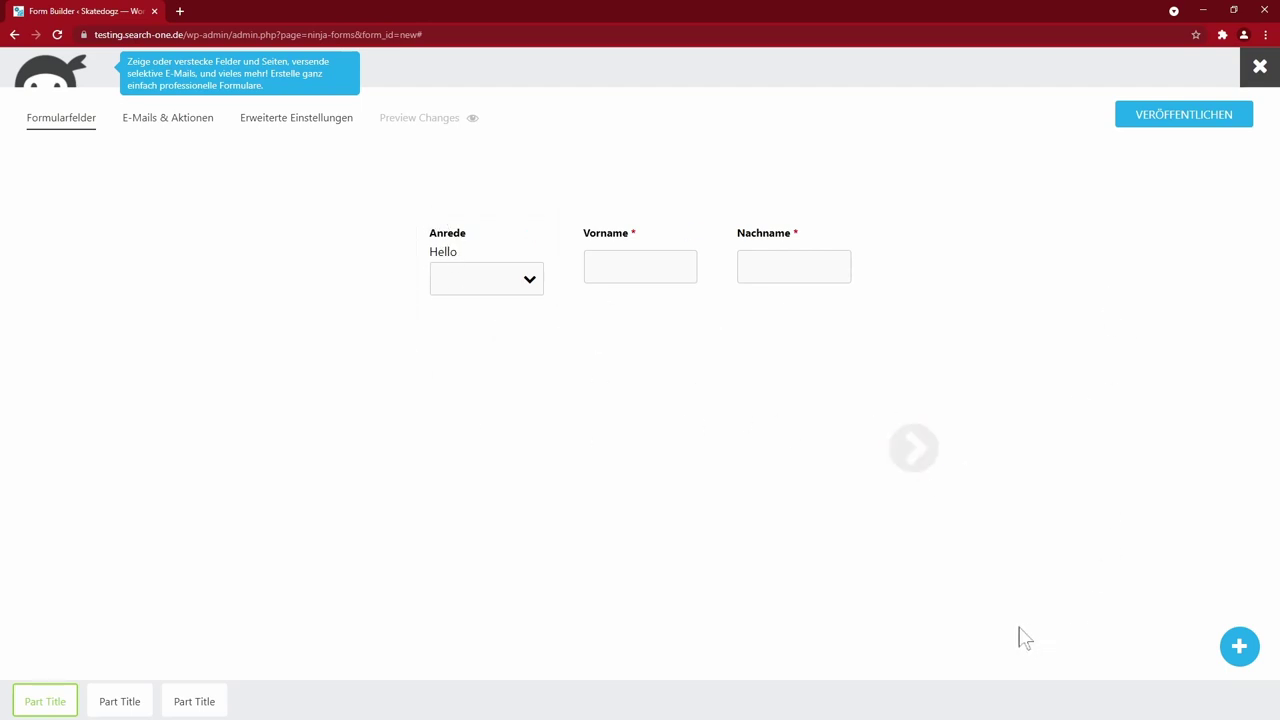
# - Reopen the Anrede field settings and expand its Styles options
pyautogui.click(491, 280)
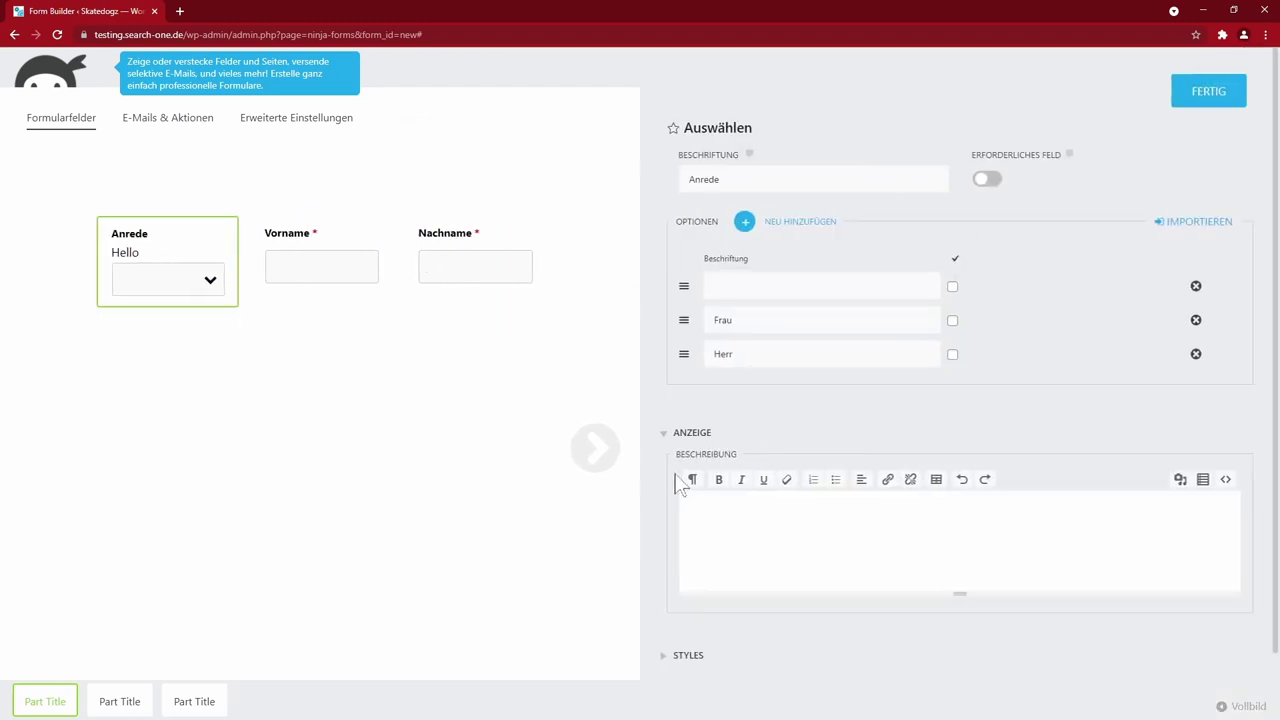
pyautogui.click(668, 436)
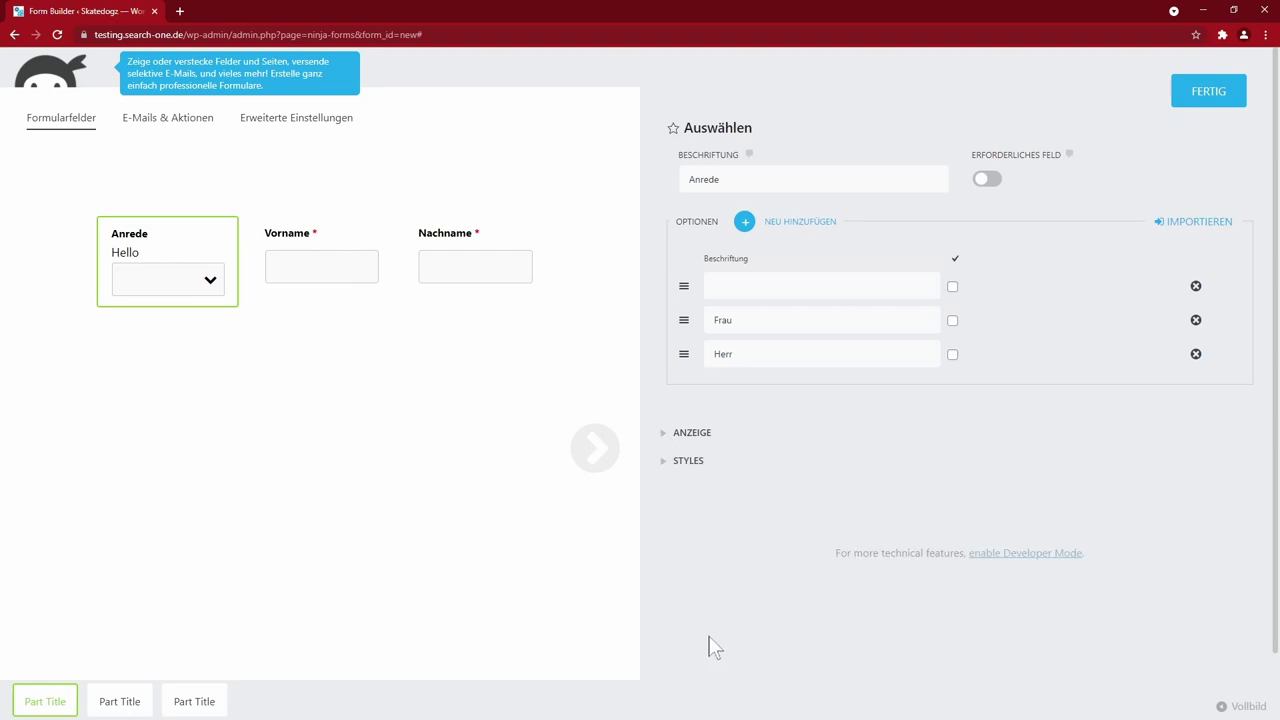
pyautogui.click(663, 464)
# - Look through the Anrede style options, toggle Show Advanced CSS Properties on and off, and close the settings
pyautogui.scroll(-2, 893, 434)
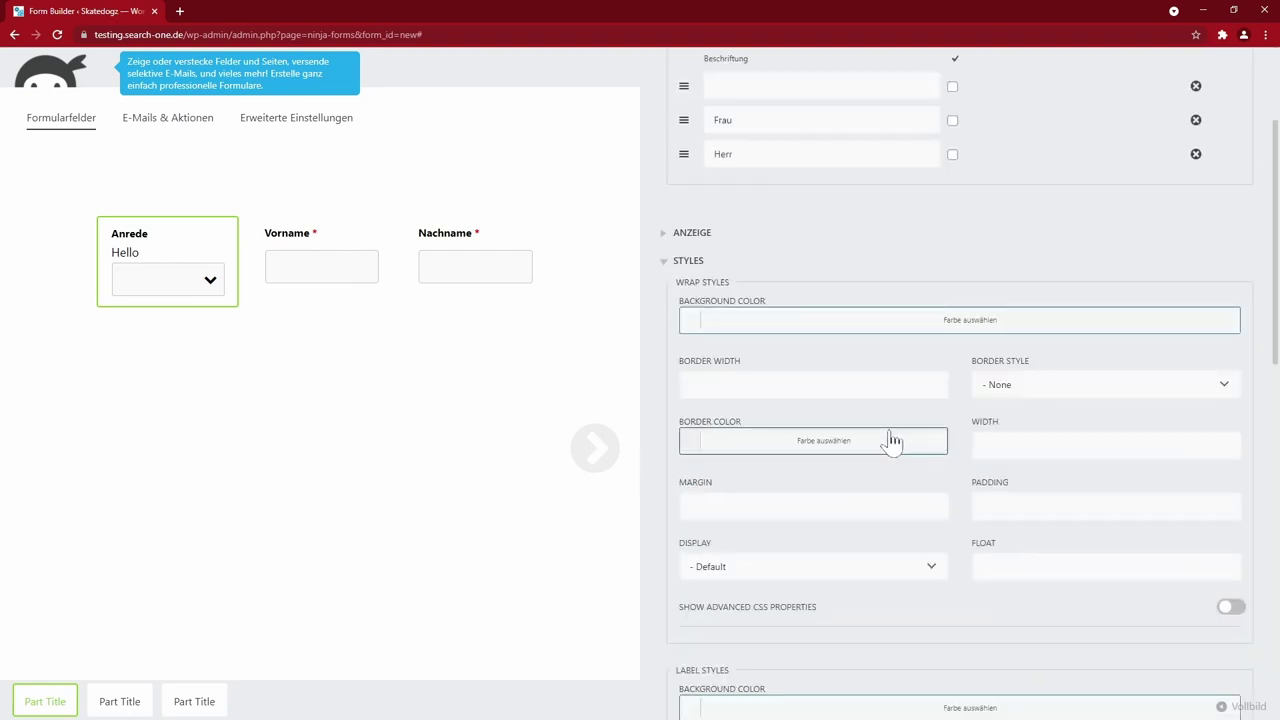
pyautogui.scroll(-1, 890, 441)
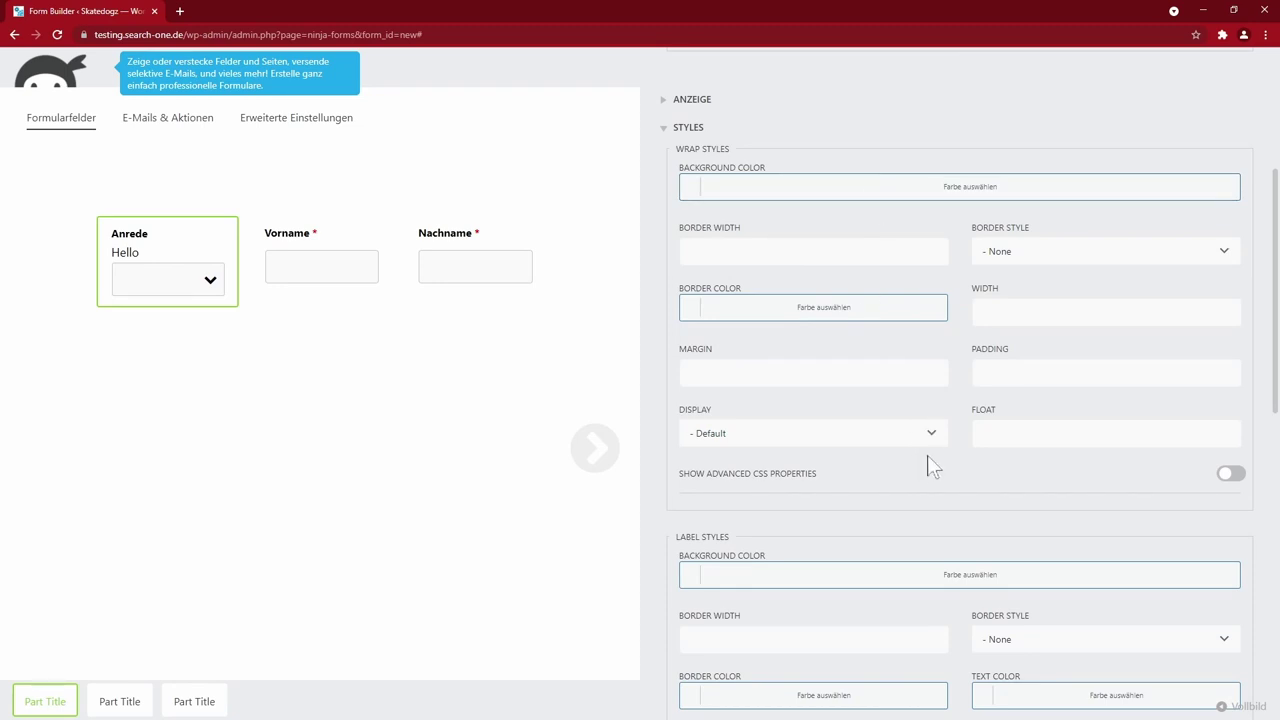
pyautogui.scroll(-4, 930, 465)
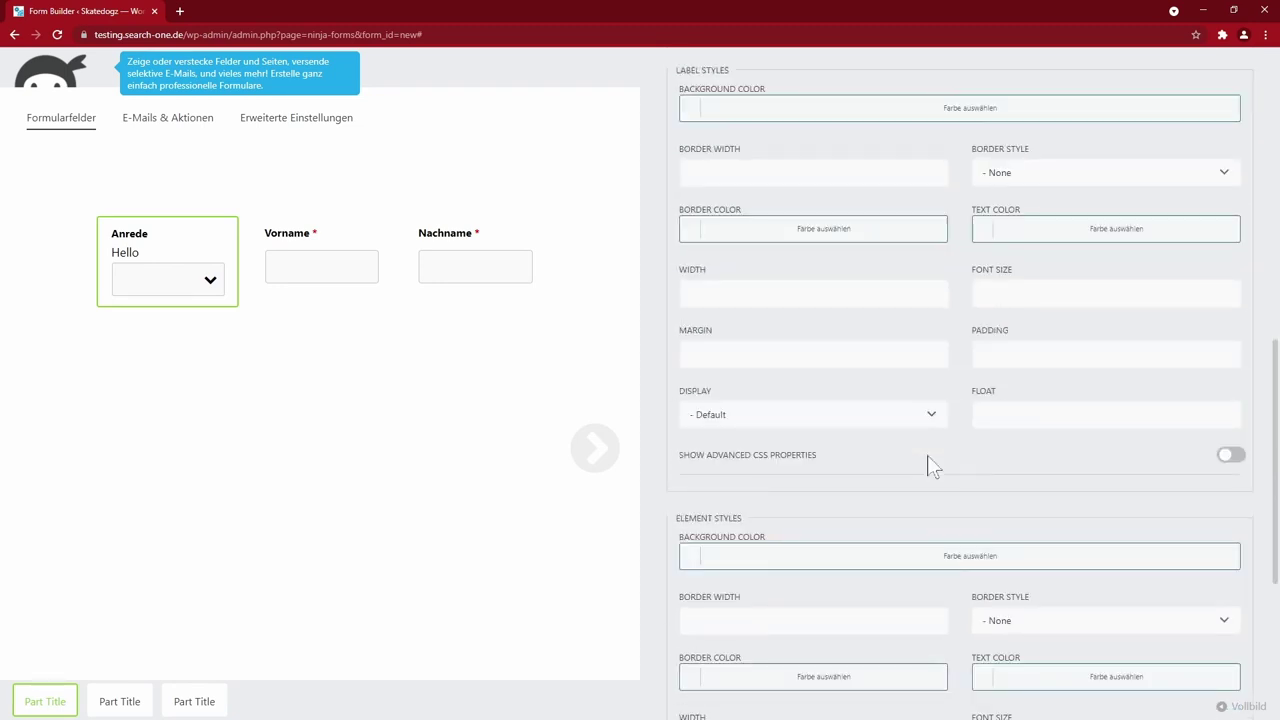
pyautogui.scroll(-1, 930, 465)
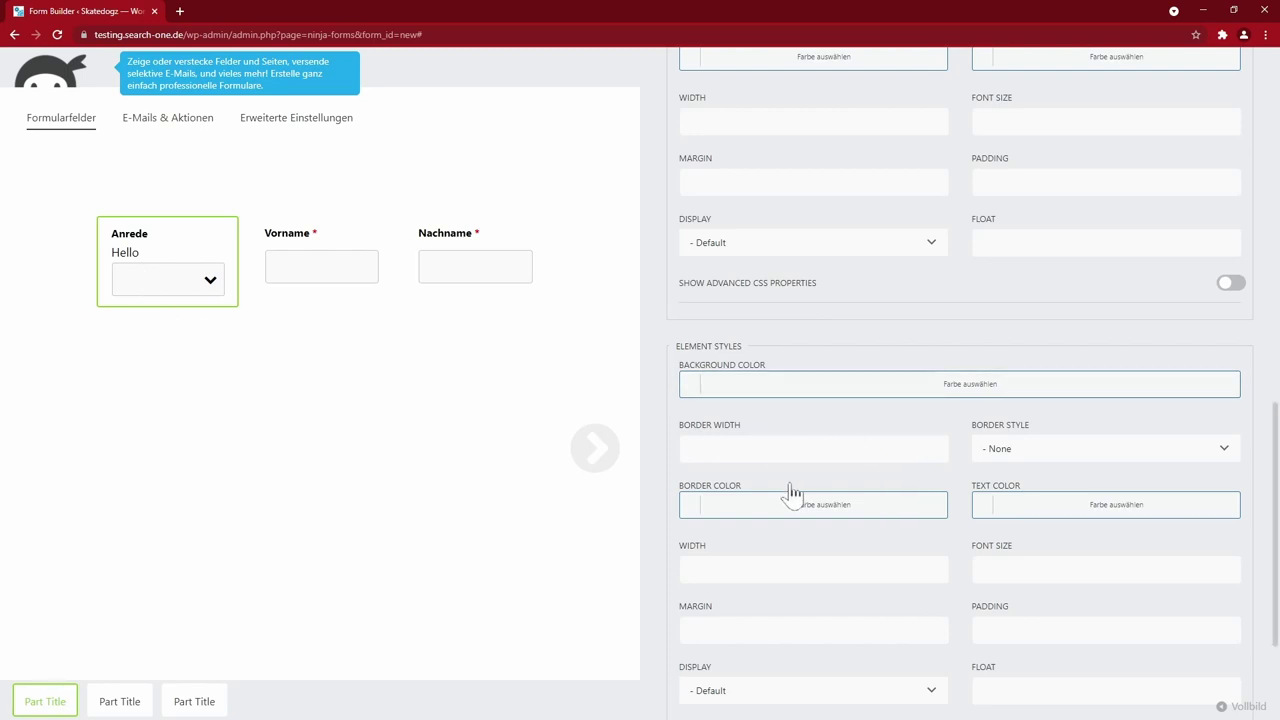
pyautogui.scroll(1, 789, 397)
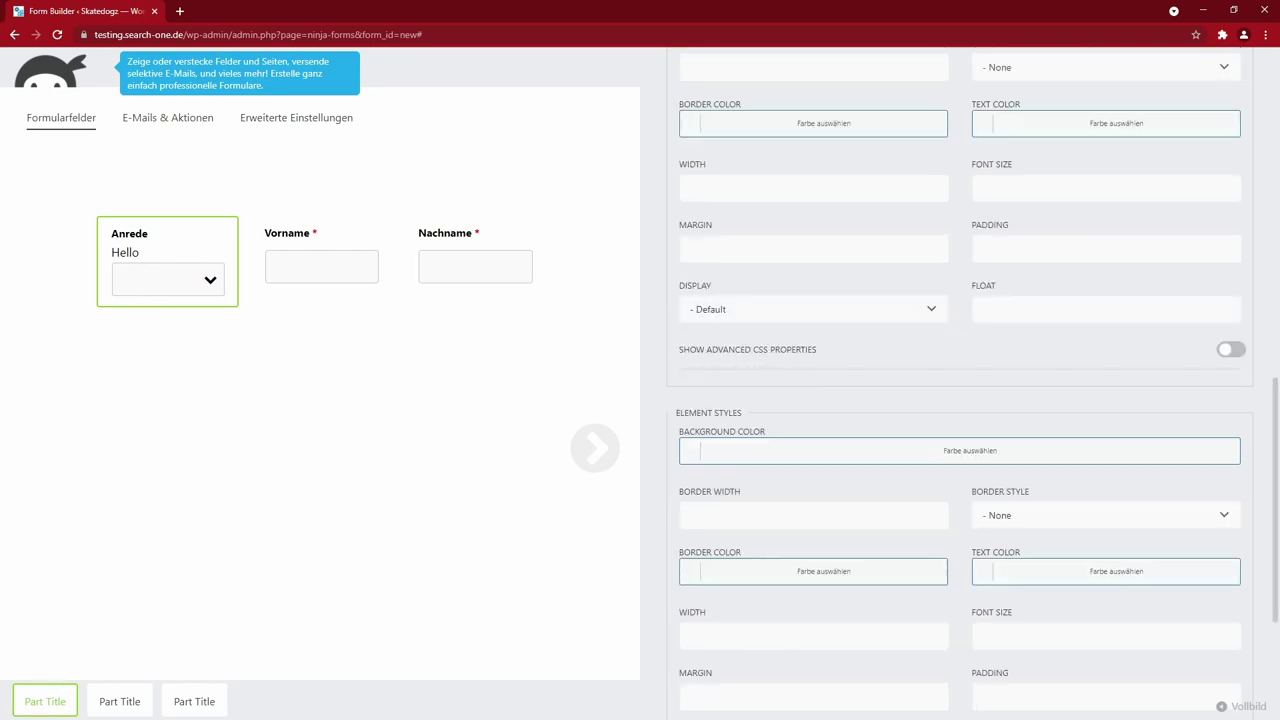
pyautogui.click(1231, 352)
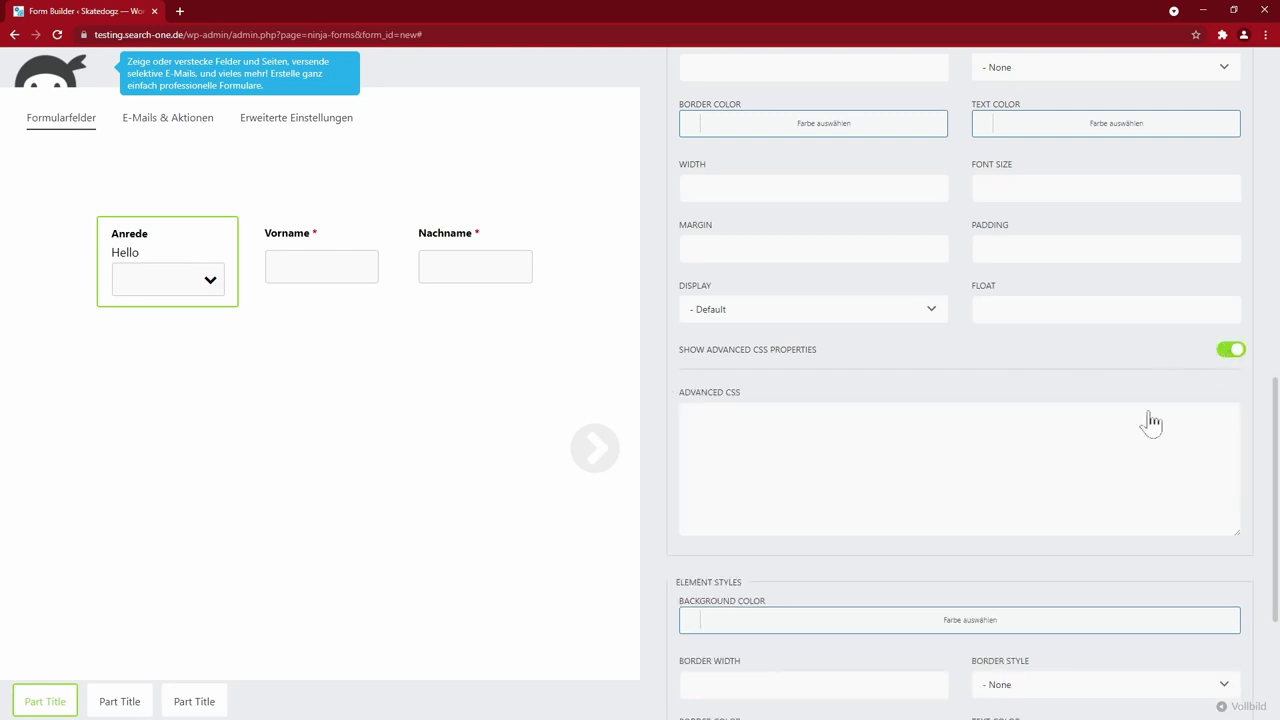
pyautogui.click(1231, 351)
pyautogui.scroll(-2, 800, 577)
pyautogui.press('Escape')
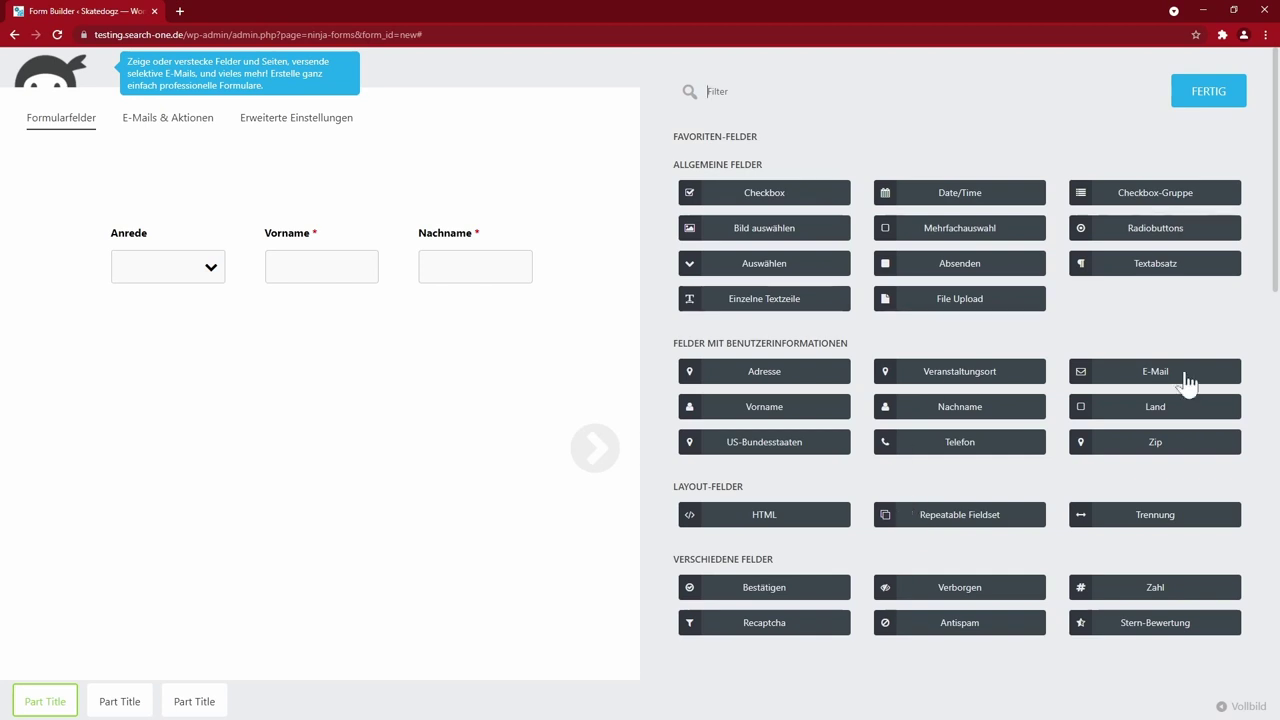
pyautogui.moveTo(1157, 523); pyautogui.dragTo(277, 420)
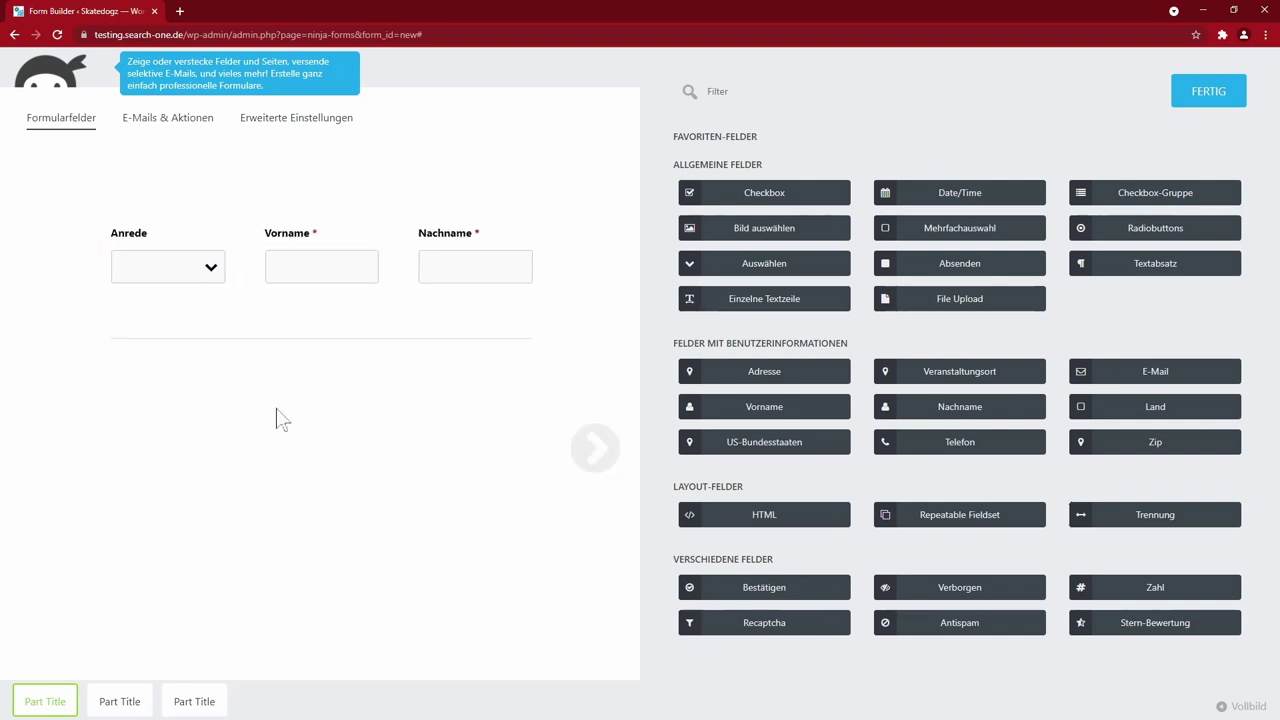
pyautogui.click(457, 348)
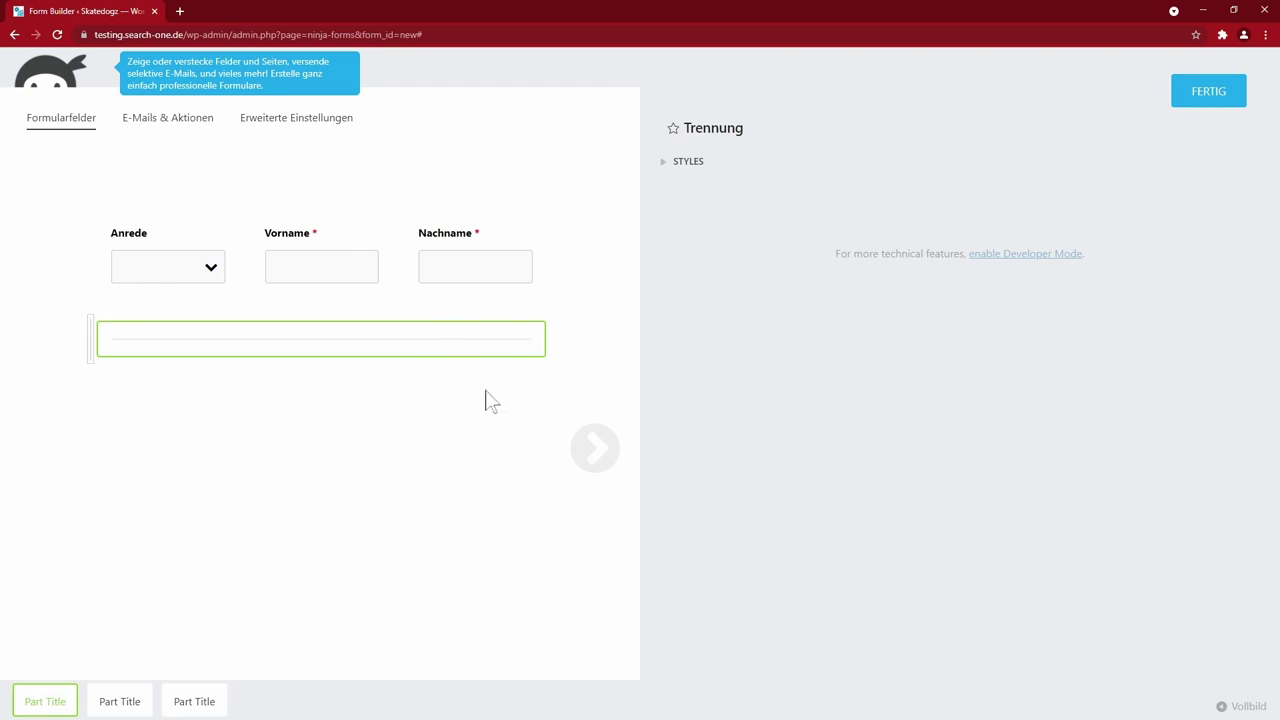
pyautogui.moveTo(386, 351)
pyautogui.click(1202, 96)
pyautogui.moveTo(842, 341)
pyautogui.click(814, 340)
pyautogui.click(1240, 646)
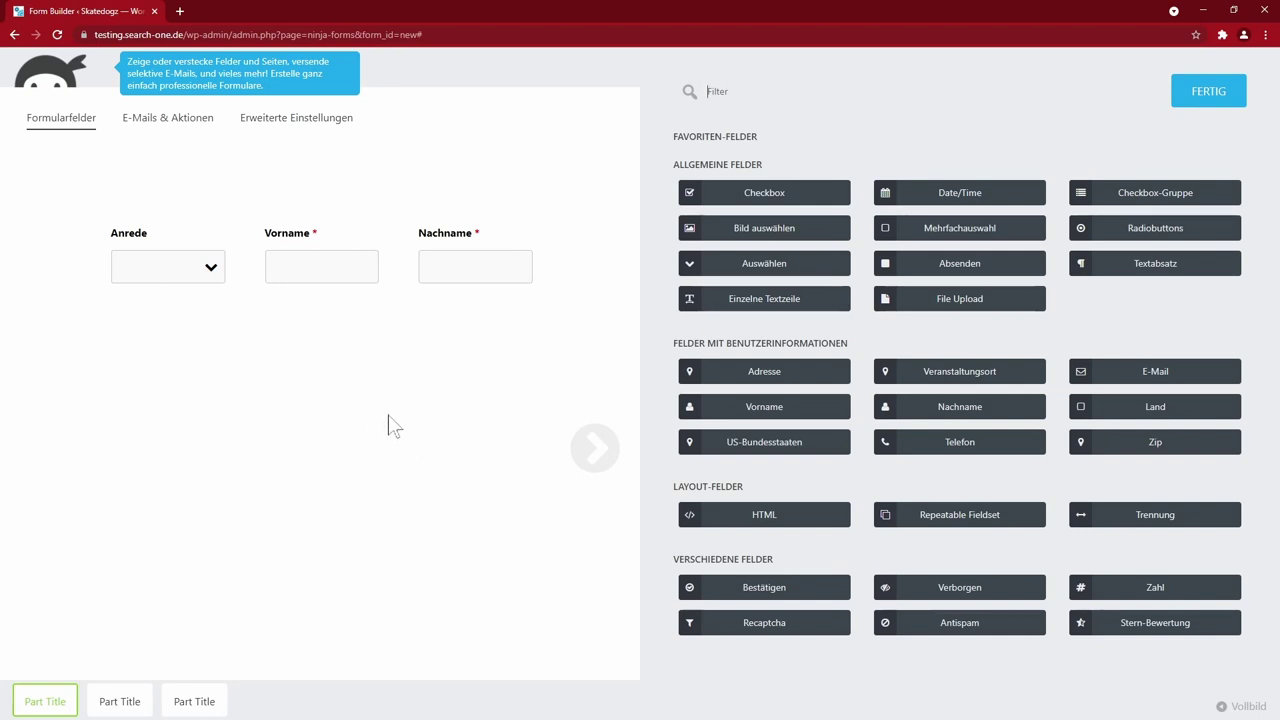
# - Add an HTML field above the name row with 'Persönliche Infos' formatted as a heading
pyautogui.click(755, 518)
pyautogui.moveTo(755, 518); pyautogui.dragTo(128, 193)
pyautogui.click(257, 237)
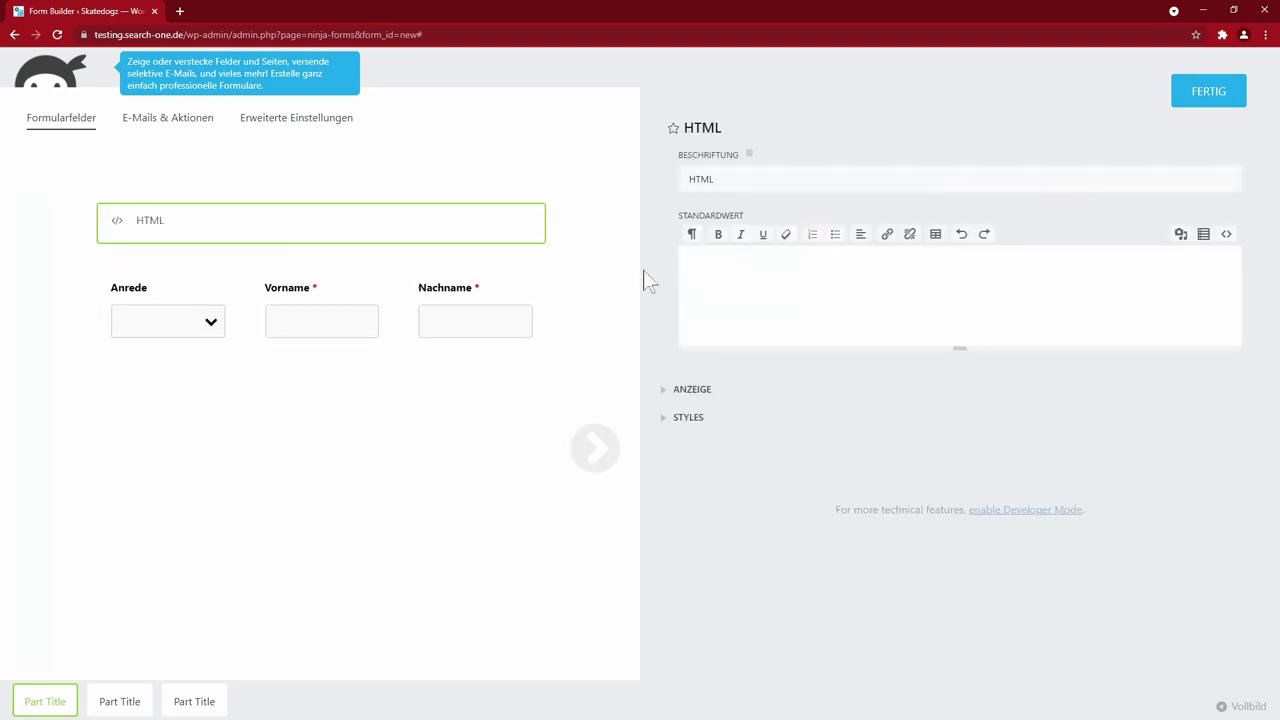
pyautogui.write('Persönliche Infos')
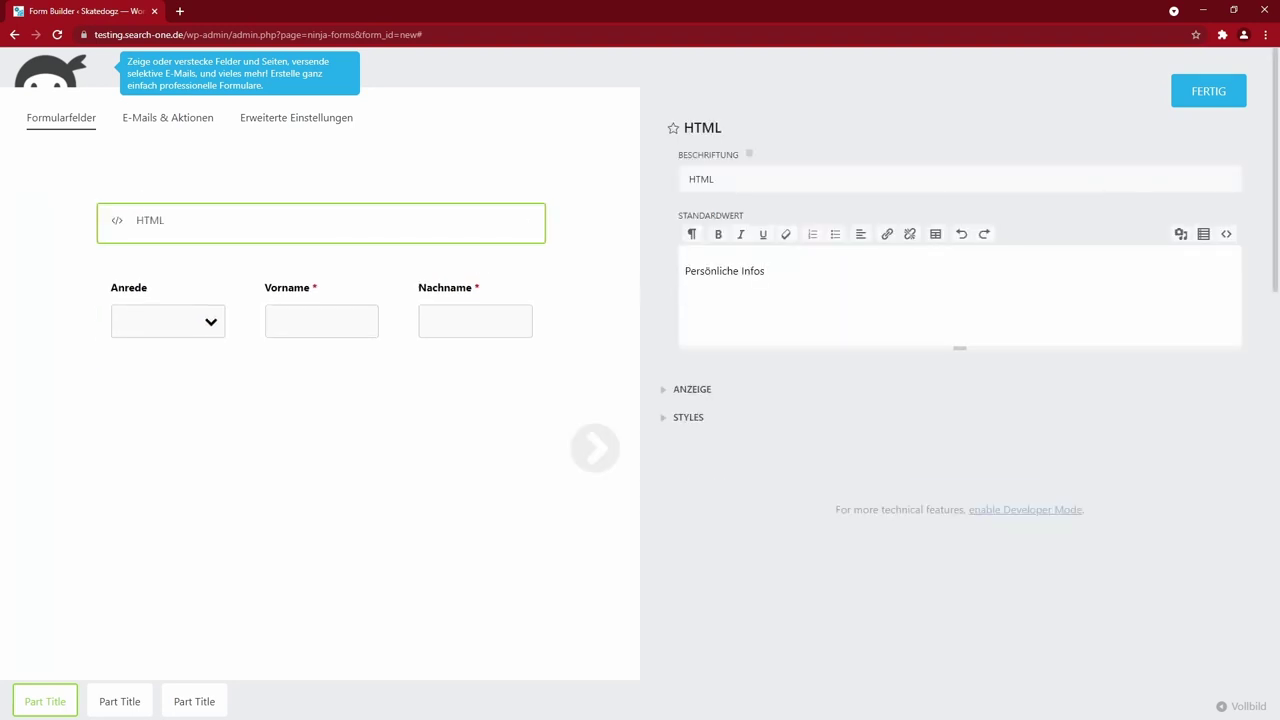
pyautogui.click(693, 236)
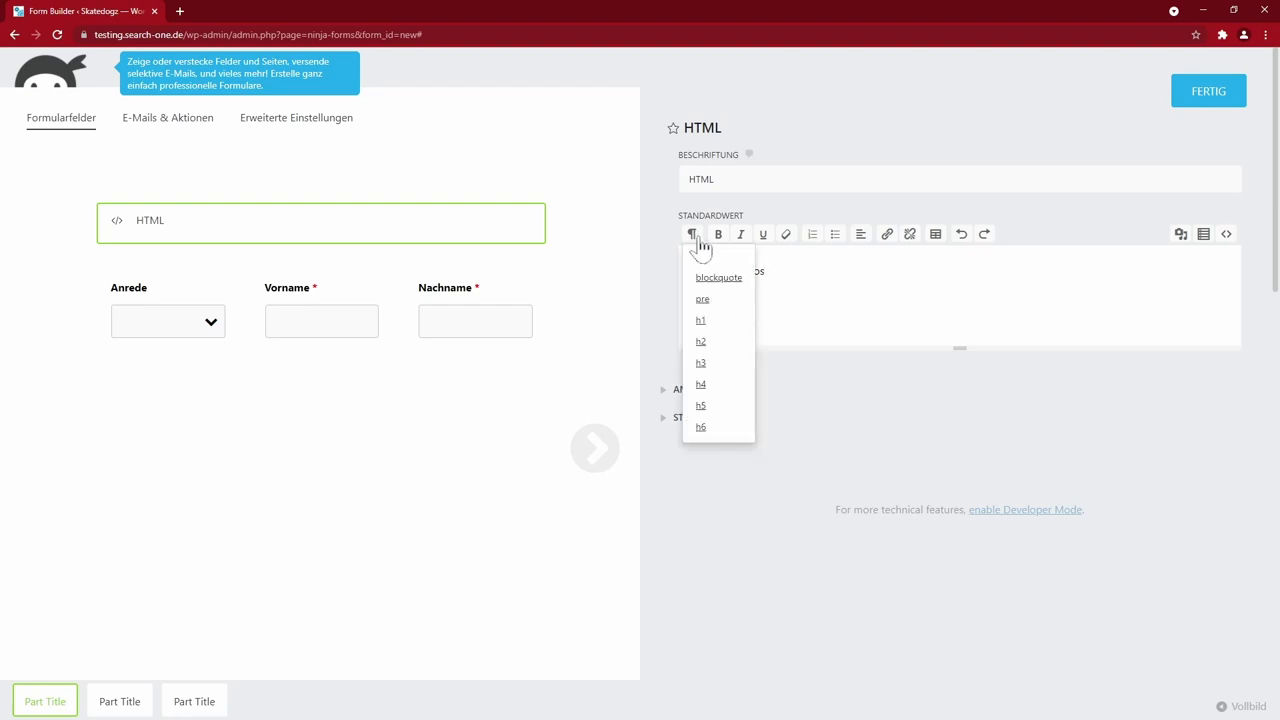
pyautogui.click(708, 365)
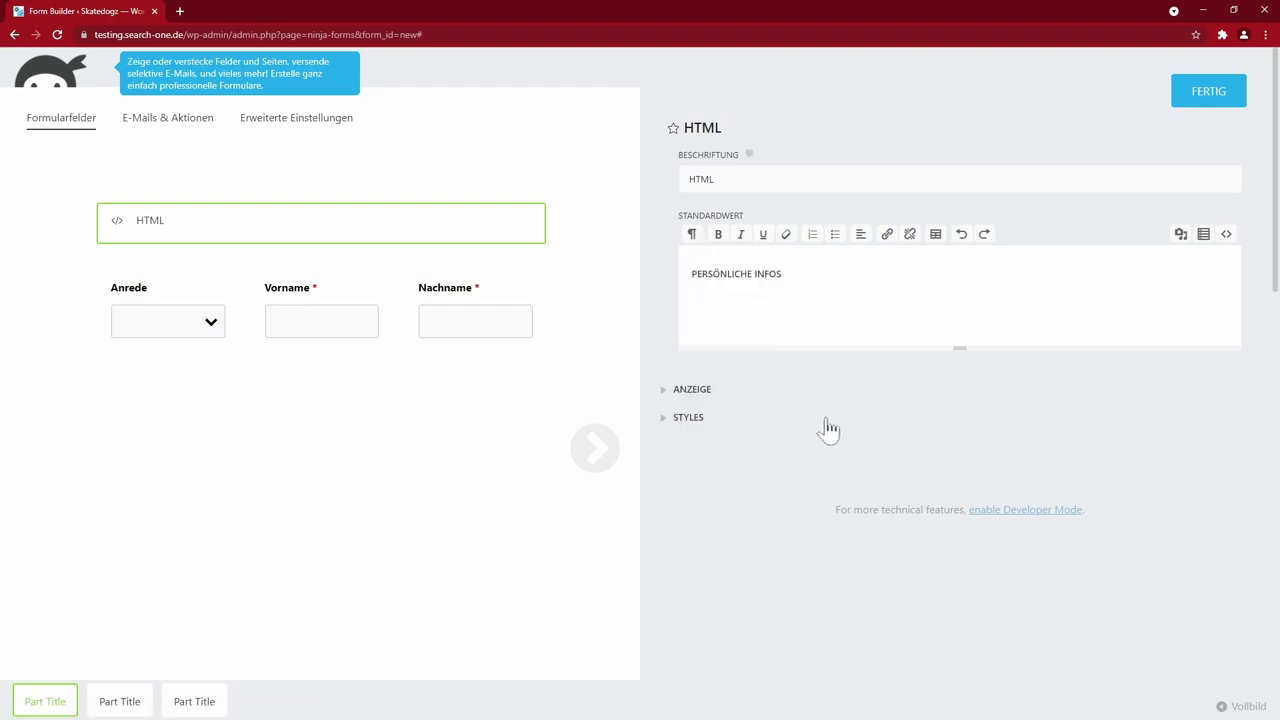
pyautogui.click(1205, 95)
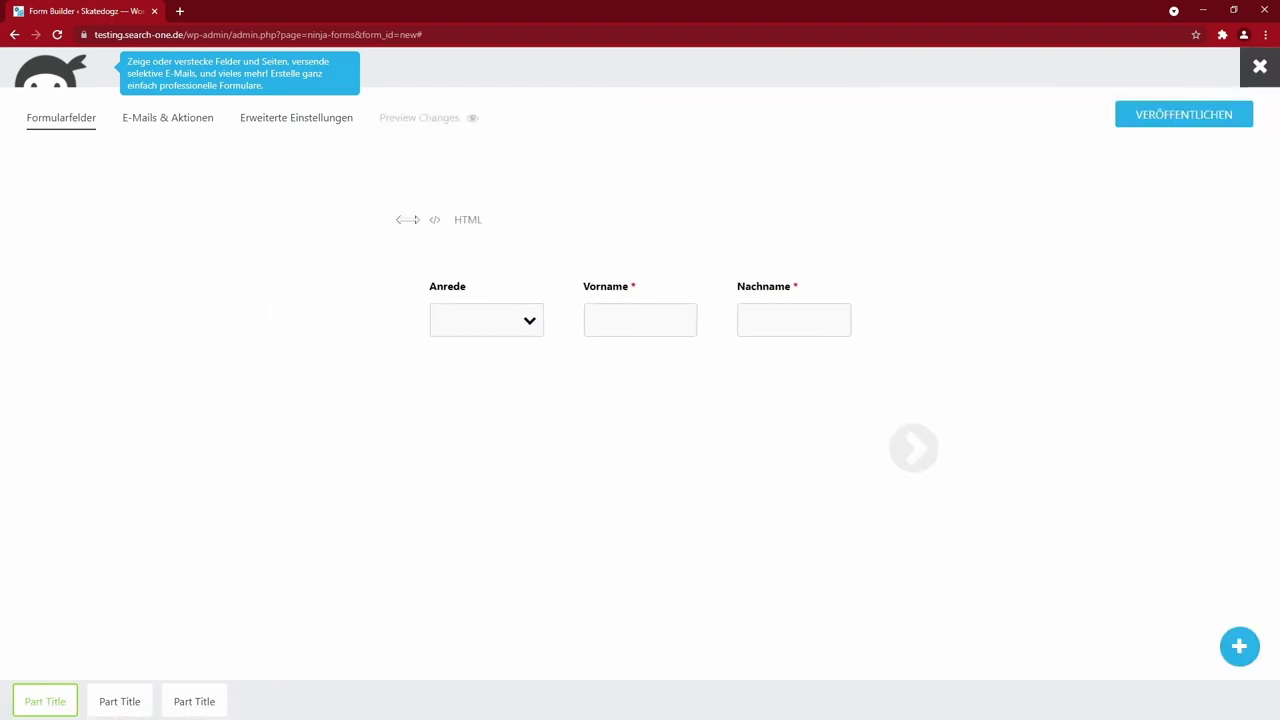
# - Preview the form, step through its three pages, then close the preview
pyautogui.click(426, 124)
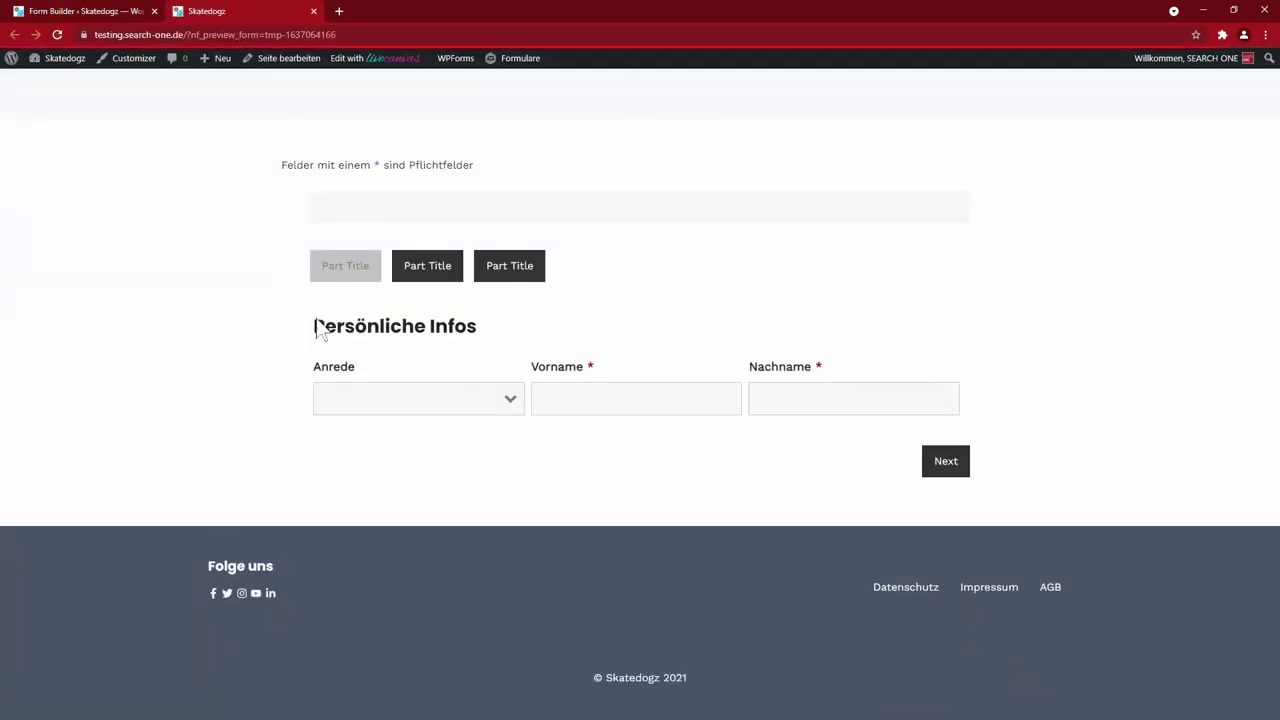
pyautogui.click(430, 267)
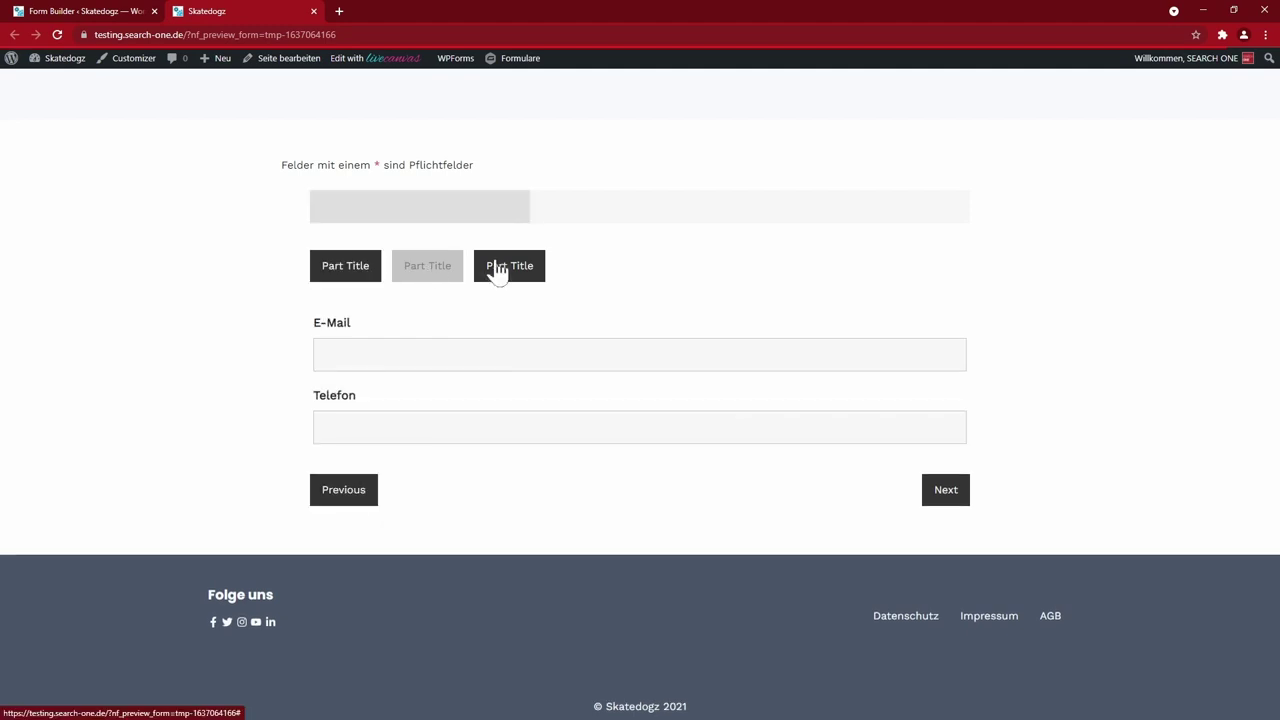
pyautogui.click(500, 266)
pyautogui.click(372, 262)
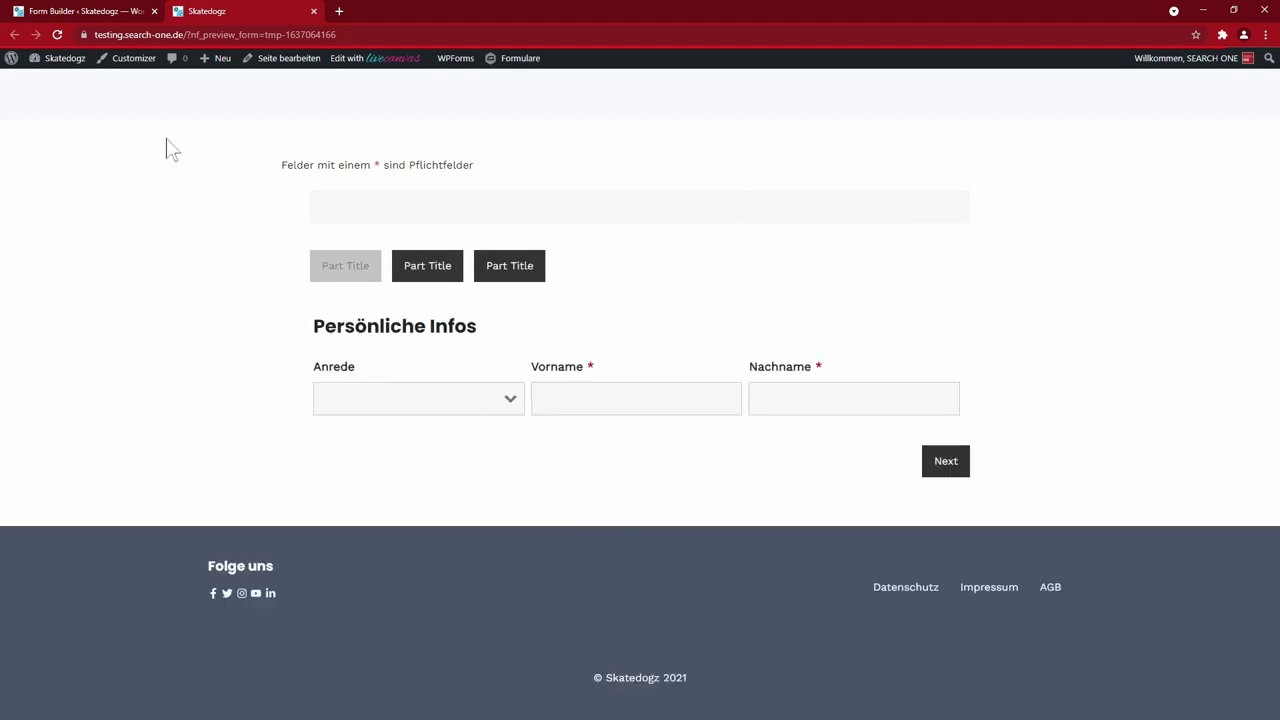
pyautogui.scroll(2, 170, 150)
pyautogui.hotkey('ctrl', 'w')
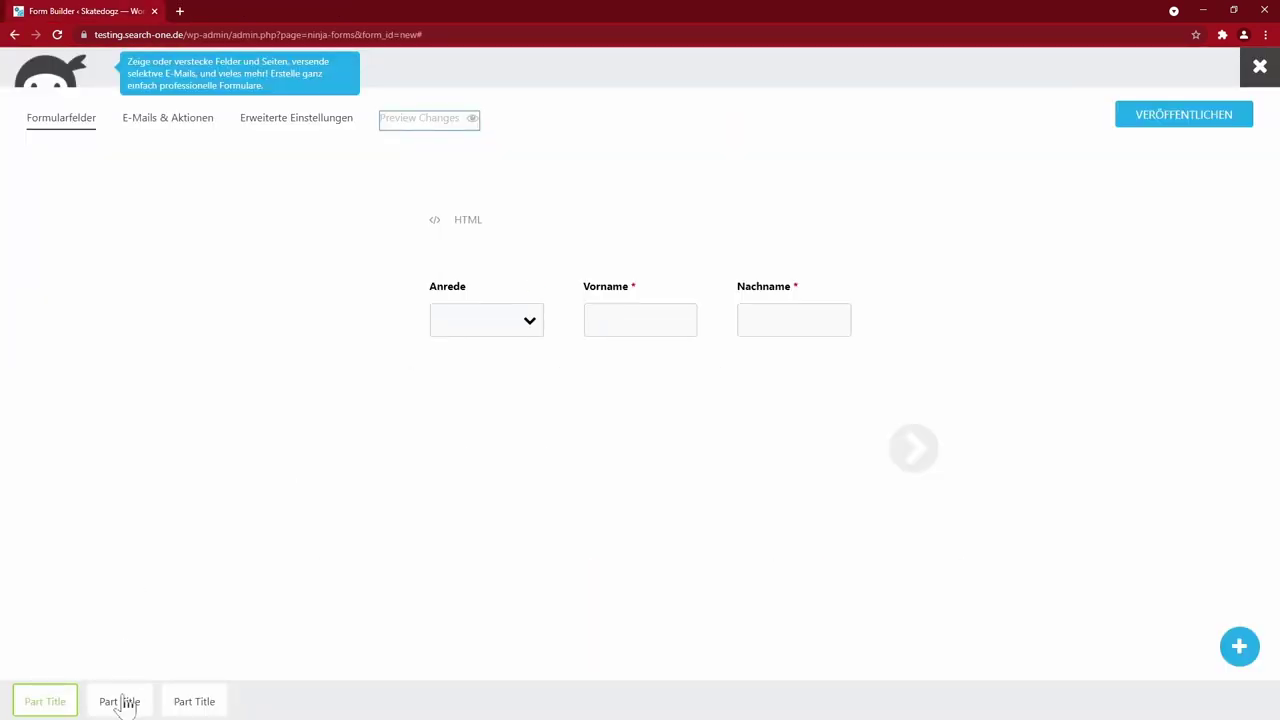
# - Add an HTML field above E-Mail in the second part
pyautogui.click(120, 701)
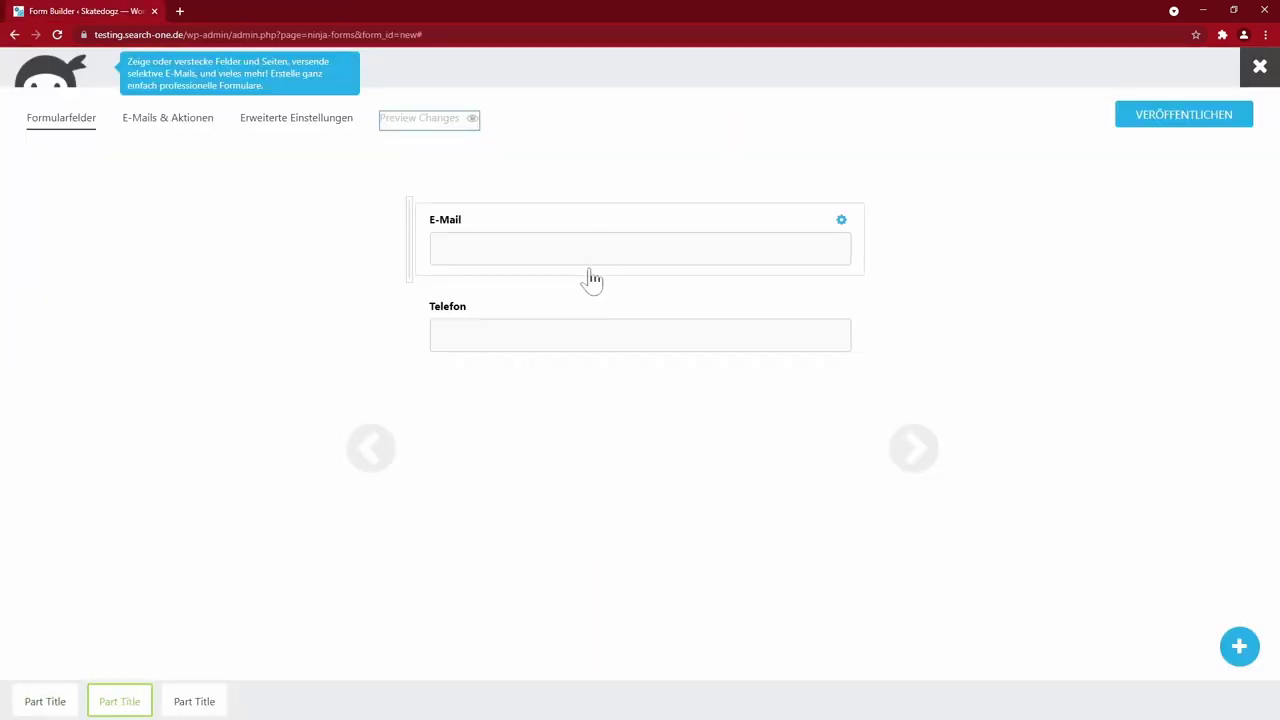
pyautogui.click(1239, 646)
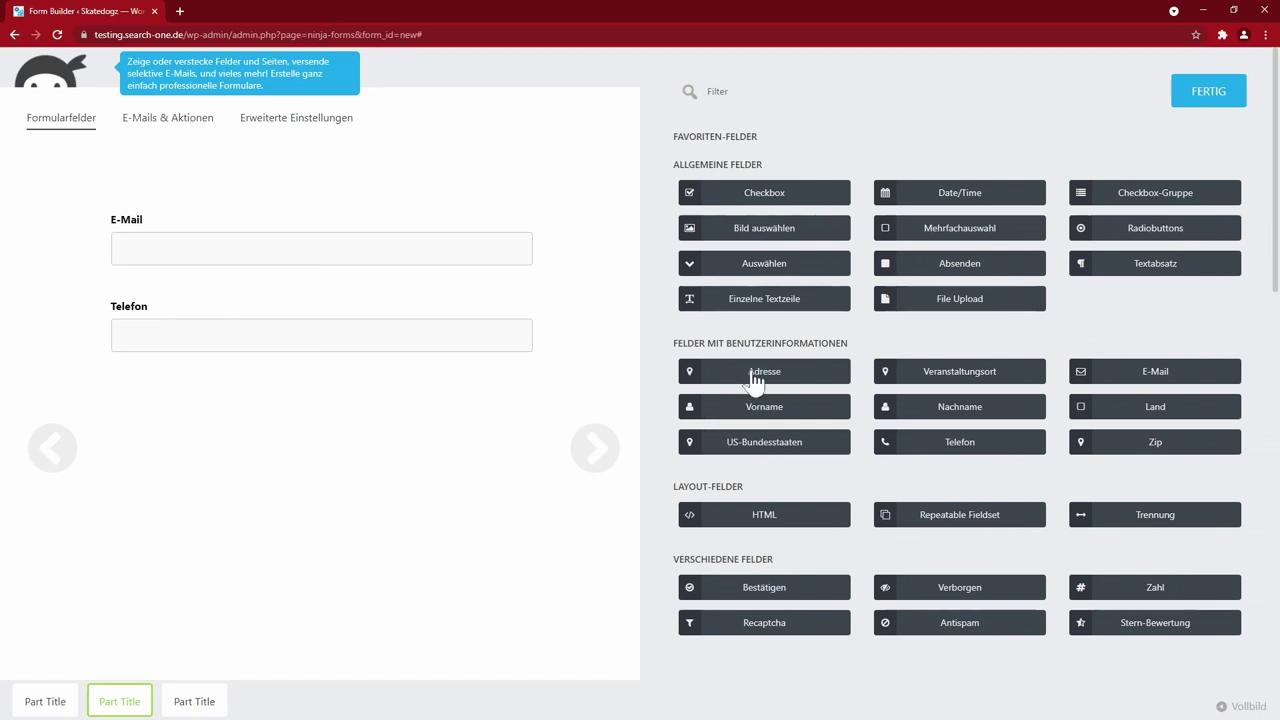
pyautogui.moveTo(764, 514); pyautogui.dragTo(160, 223)
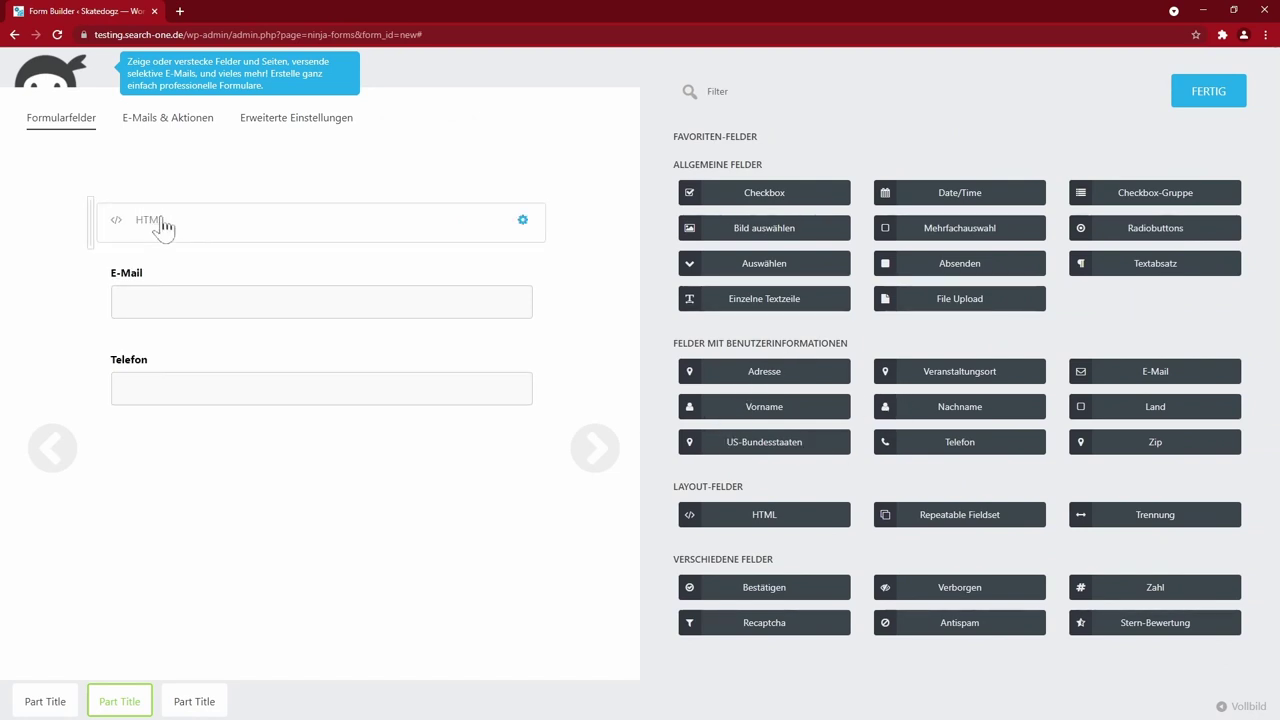
pyautogui.click(160, 223)
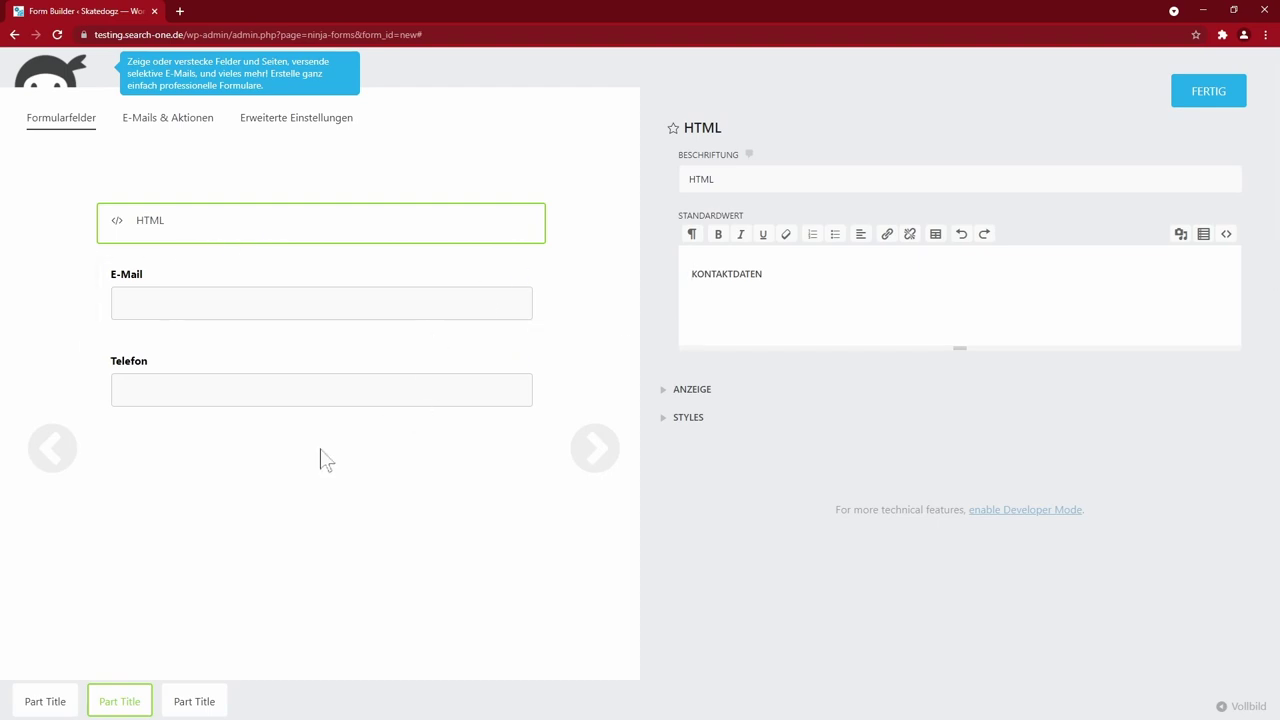
# - Relabel the phone field 'Mobile' and place it beside E-Mail in one row
pyautogui.click(230, 385)
pyautogui.write('Mobile')
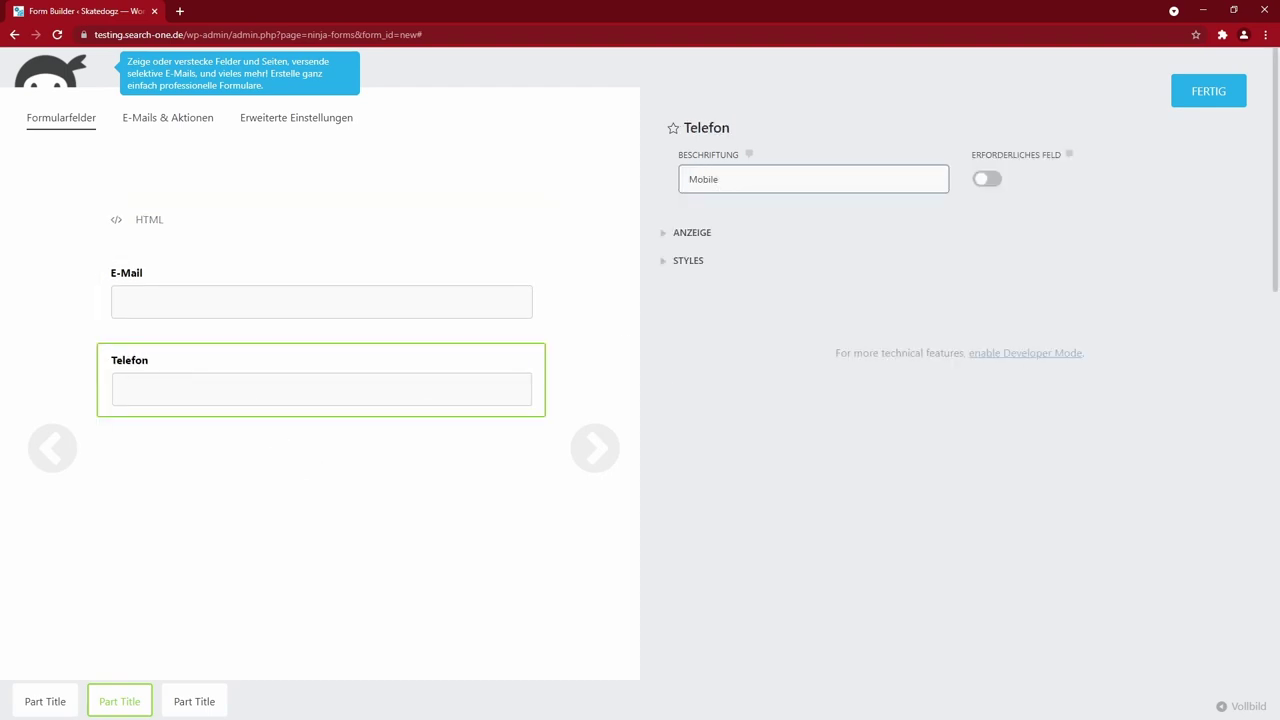
pyautogui.click(1208, 91)
pyautogui.moveTo(408, 372); pyautogui.dragTo(850, 296)
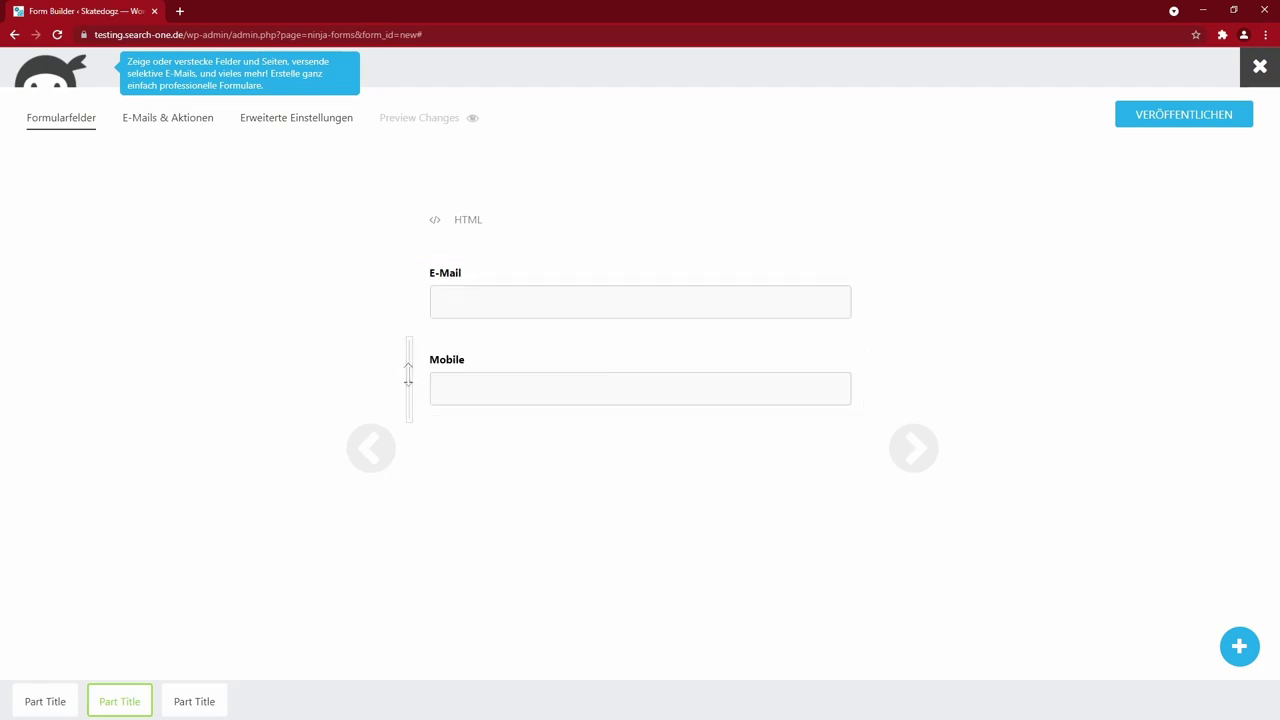
pyautogui.moveTo(409, 378); pyautogui.dragTo(445, 360)
pyautogui.moveTo(606, 366); pyautogui.dragTo(874, 309)
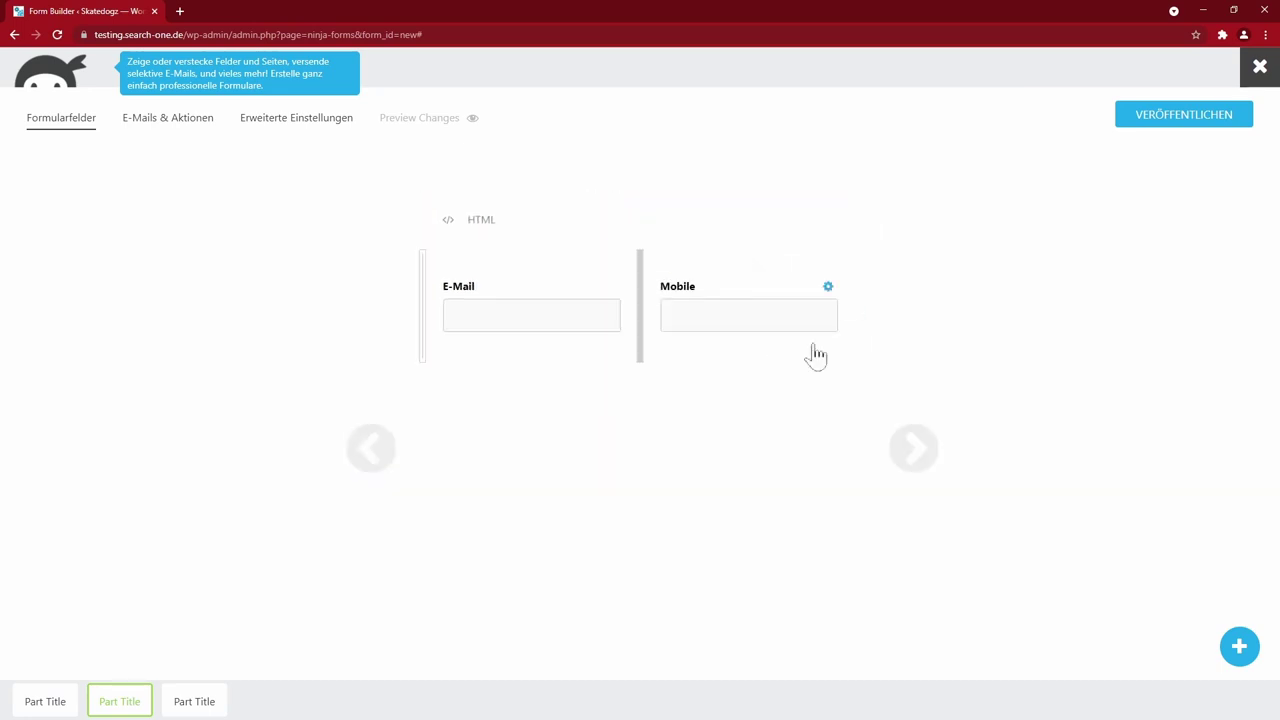
# - Move the Zahl field to the top of part three as Erfahrung with min 5, max 40
pyautogui.click(194, 701)
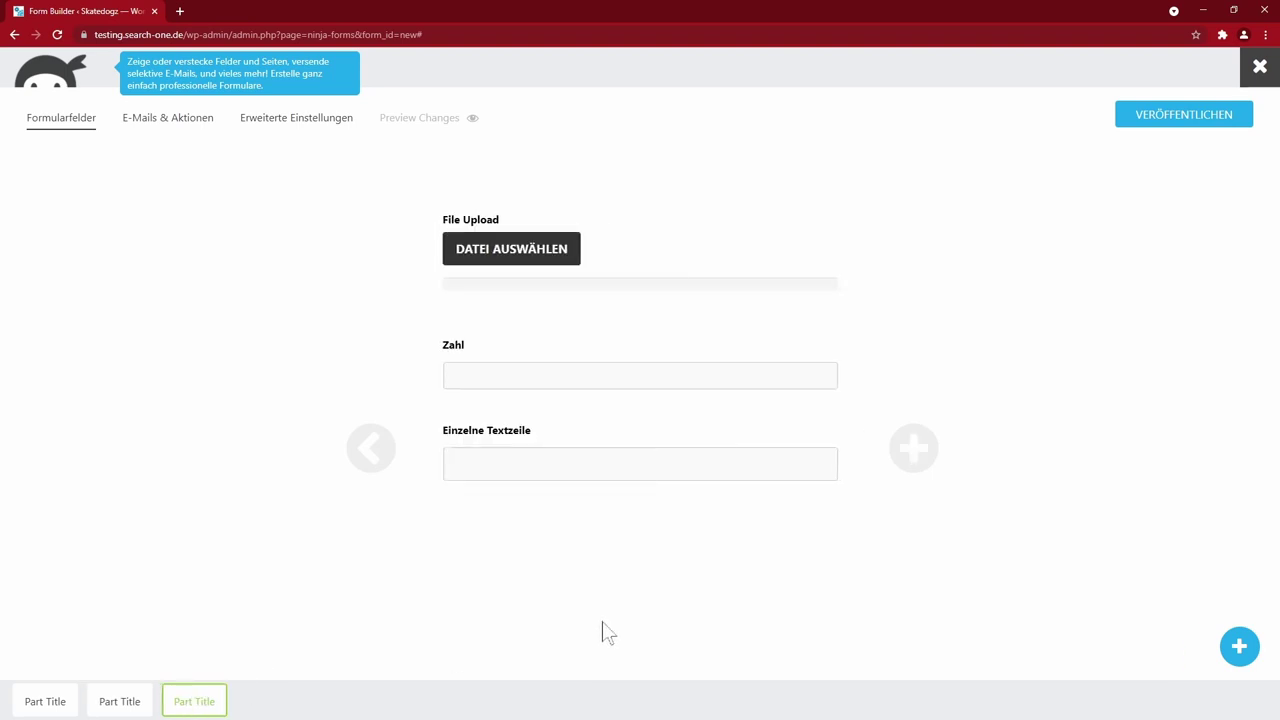
pyautogui.moveTo(421, 365); pyautogui.dragTo(421, 222)
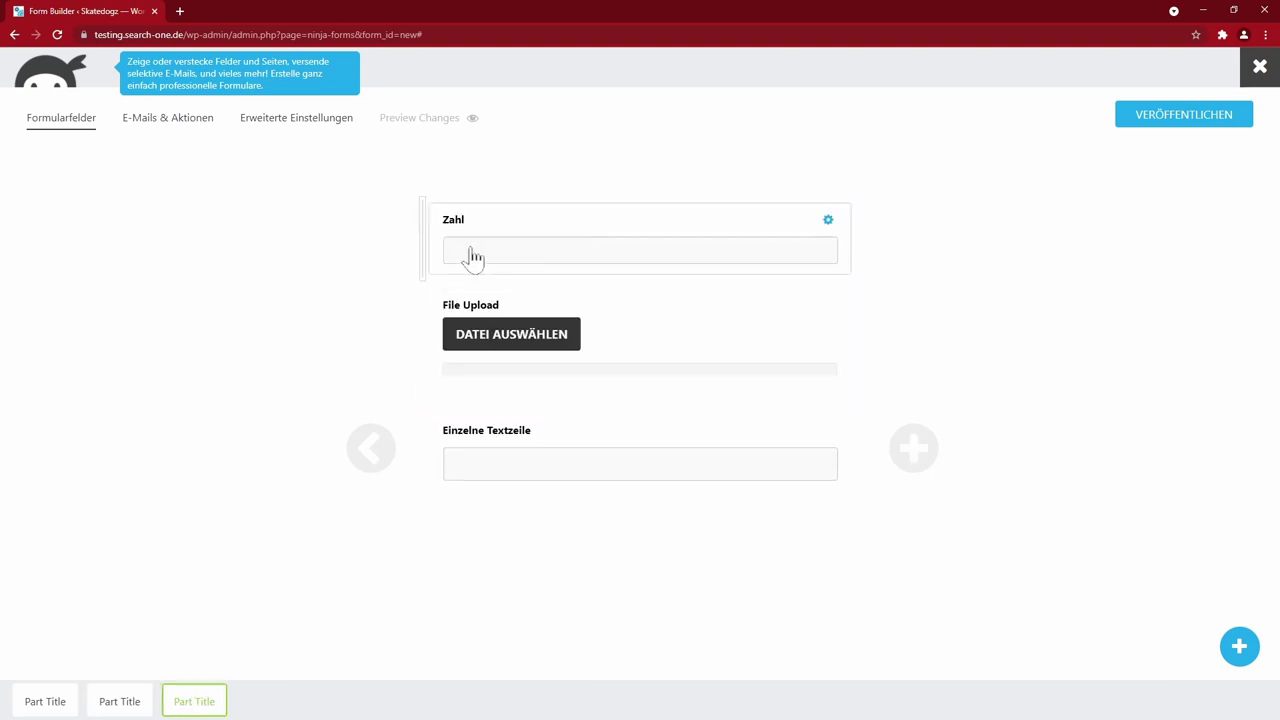
pyautogui.click(472, 258)
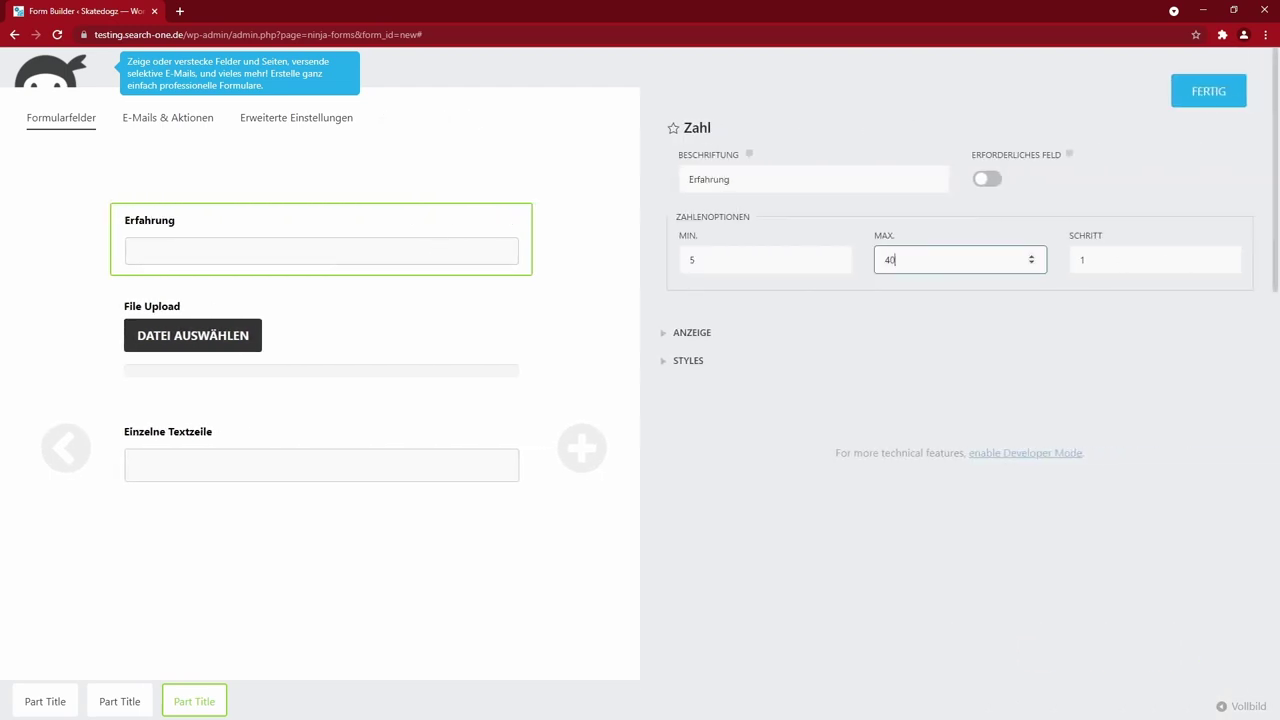
pyautogui.click(692, 332)
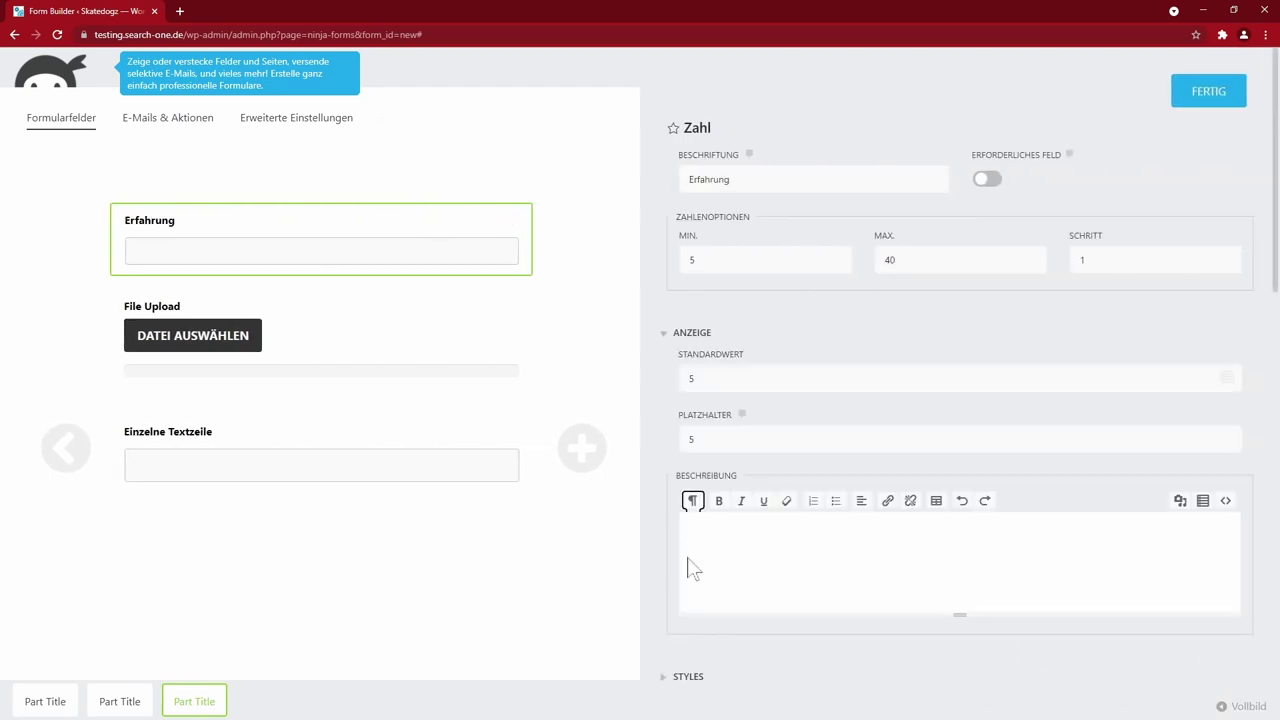
pyautogui.click(1196, 104)
pyautogui.moveTo(470, 462); pyautogui.dragTo(472, 345)
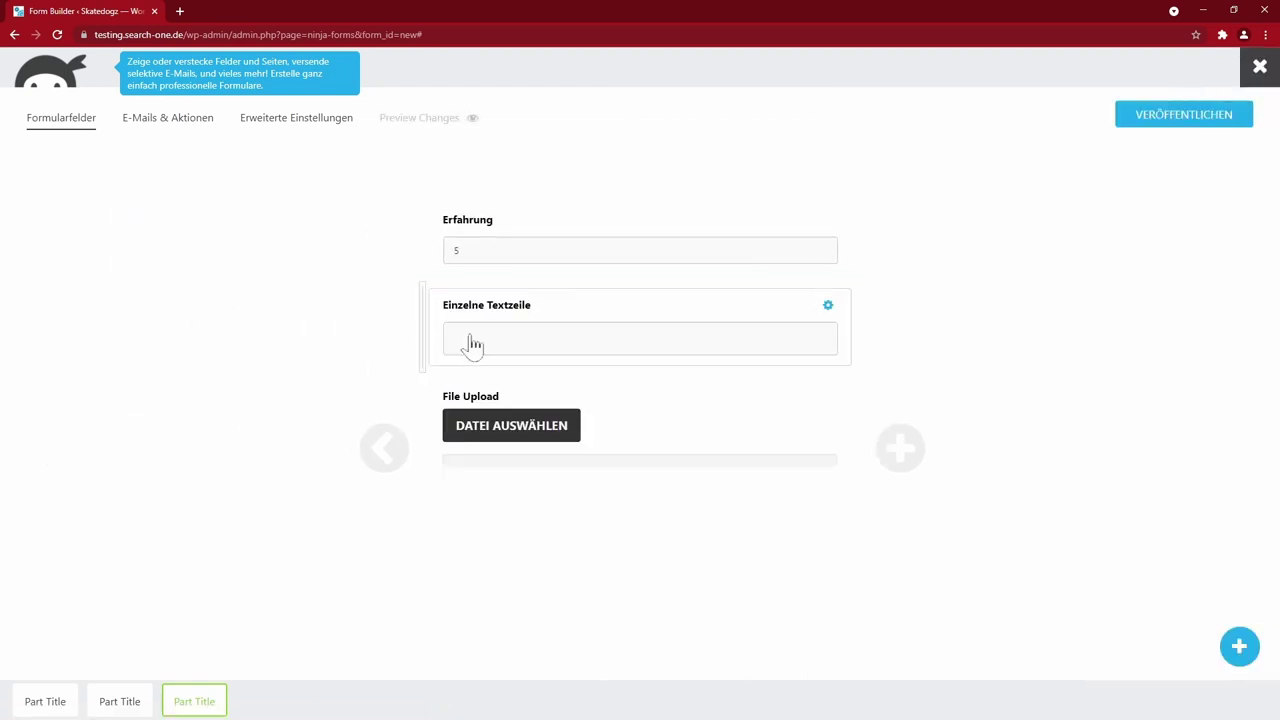
pyautogui.click(472, 345)
pyautogui.hotkey('ctrl', 'shift', 'Left')
pyautogui.hotkey('ctrl', 'shift', 'Left')
pyautogui.write('Wo kann man dich beim Skaten sehen? (z. B. YouTube, Insta, Facebook etc.)')
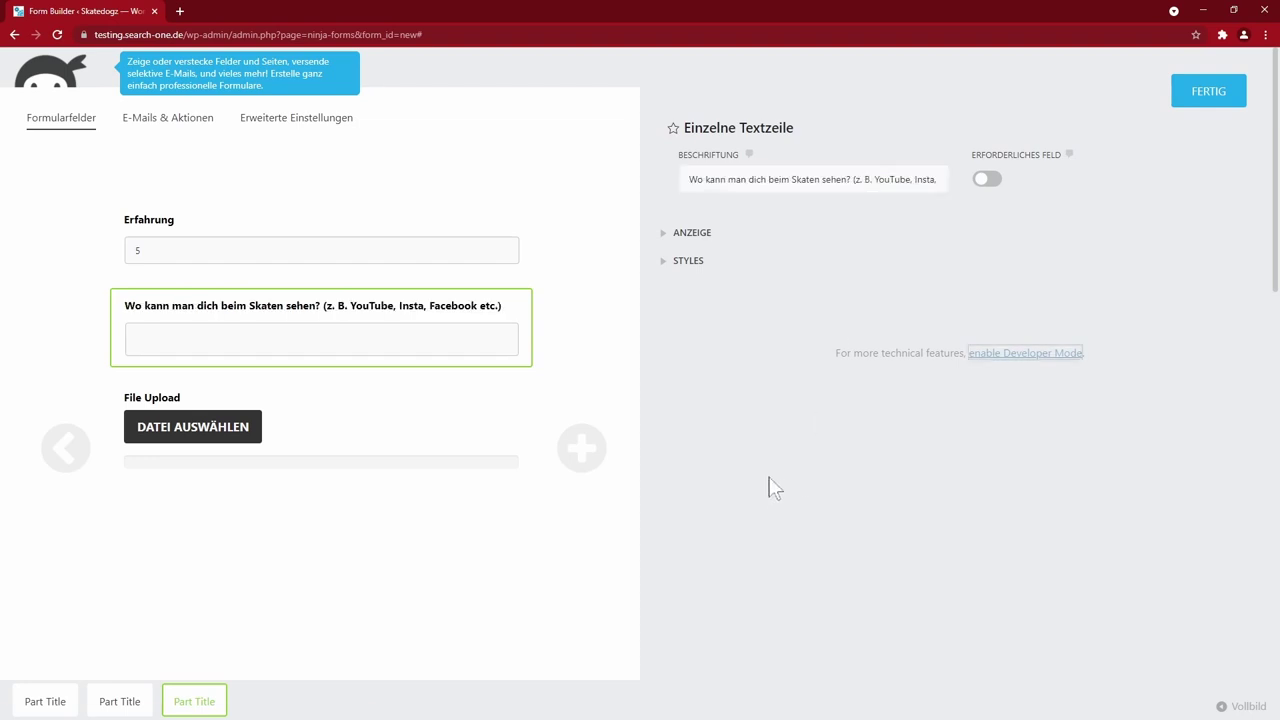
pyautogui.press('Tab')
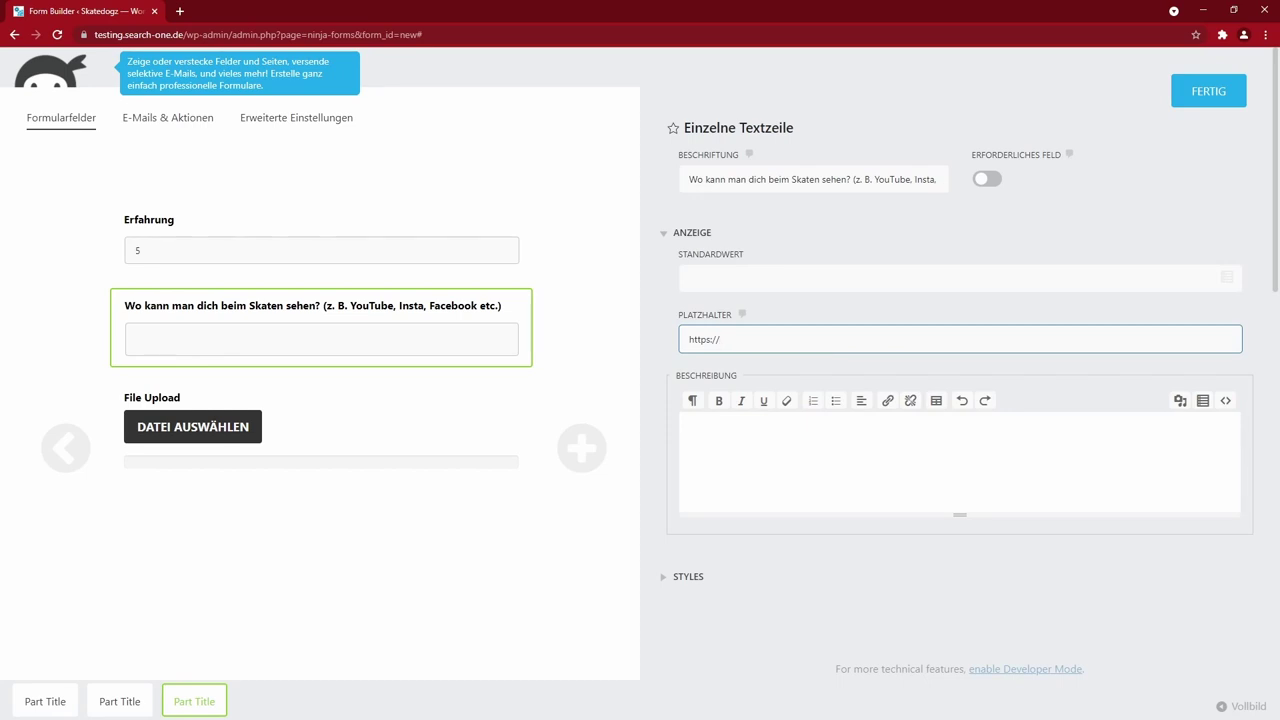
pyautogui.press('Tab')
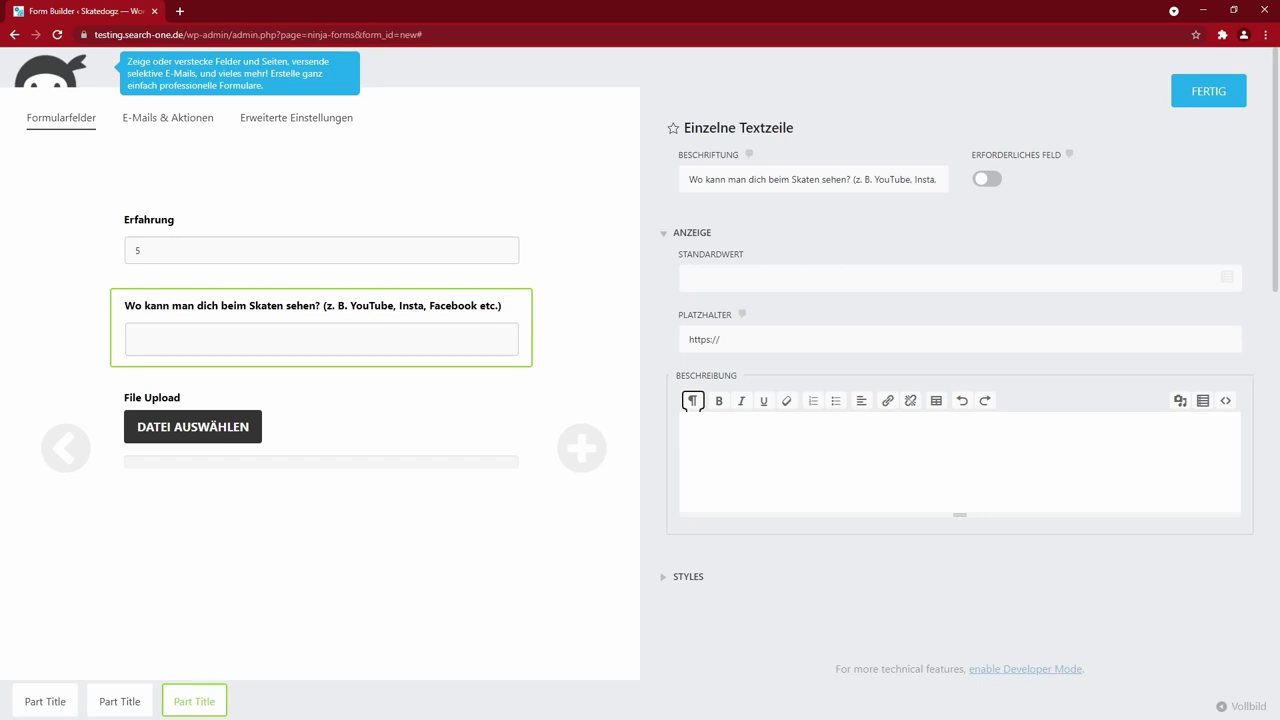
# - Make the Erfahrung, E-Mail and Mobile fields required
pyautogui.click(270, 255)
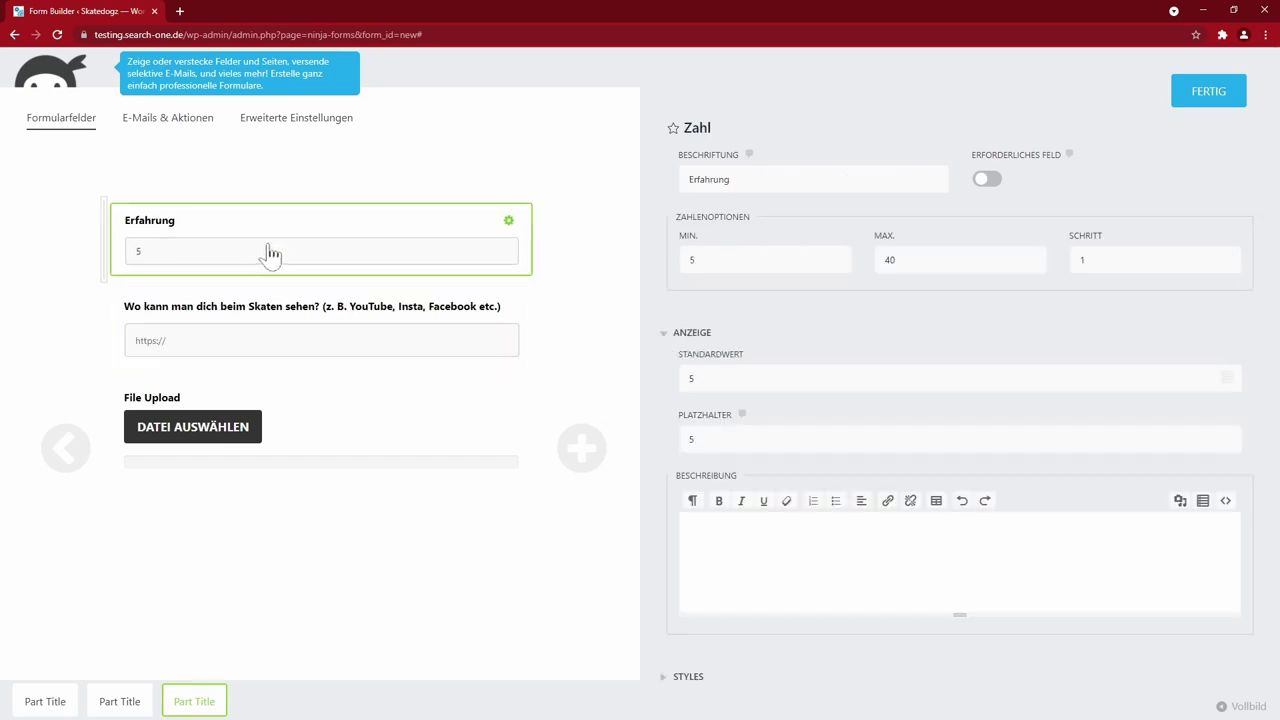
pyautogui.click(986, 179)
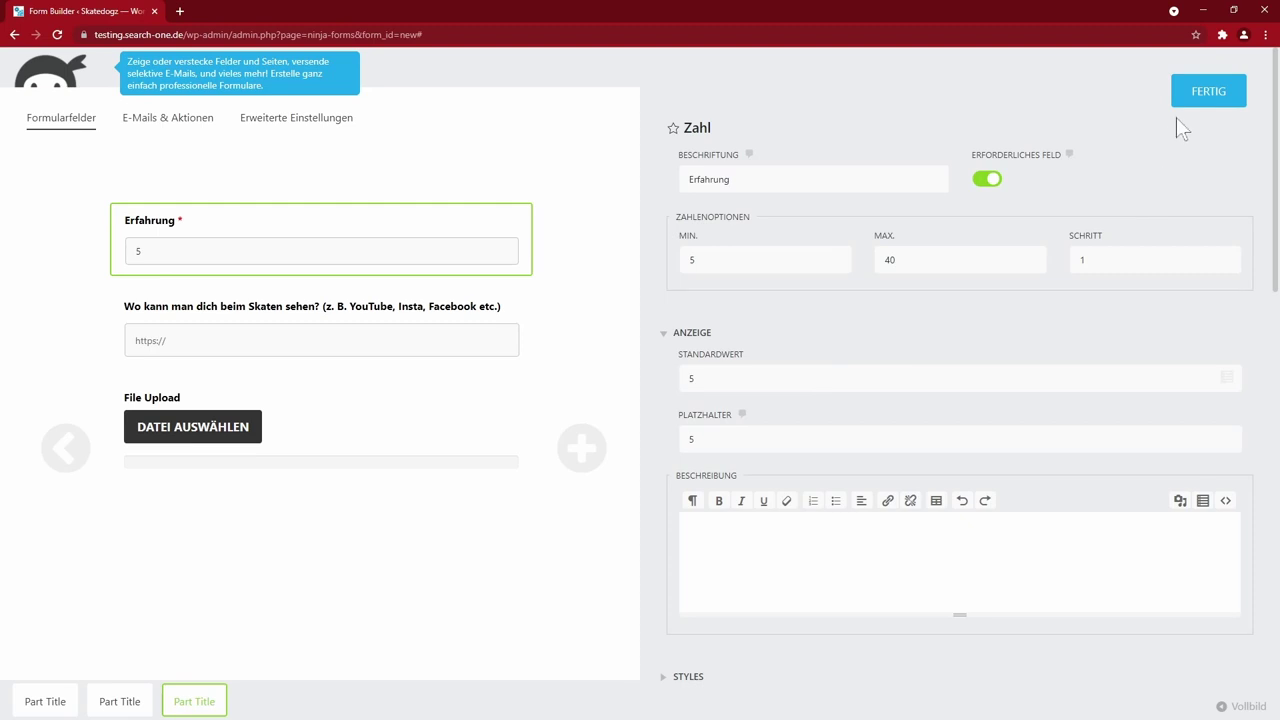
pyautogui.click(1204, 96)
pyautogui.click(120, 701)
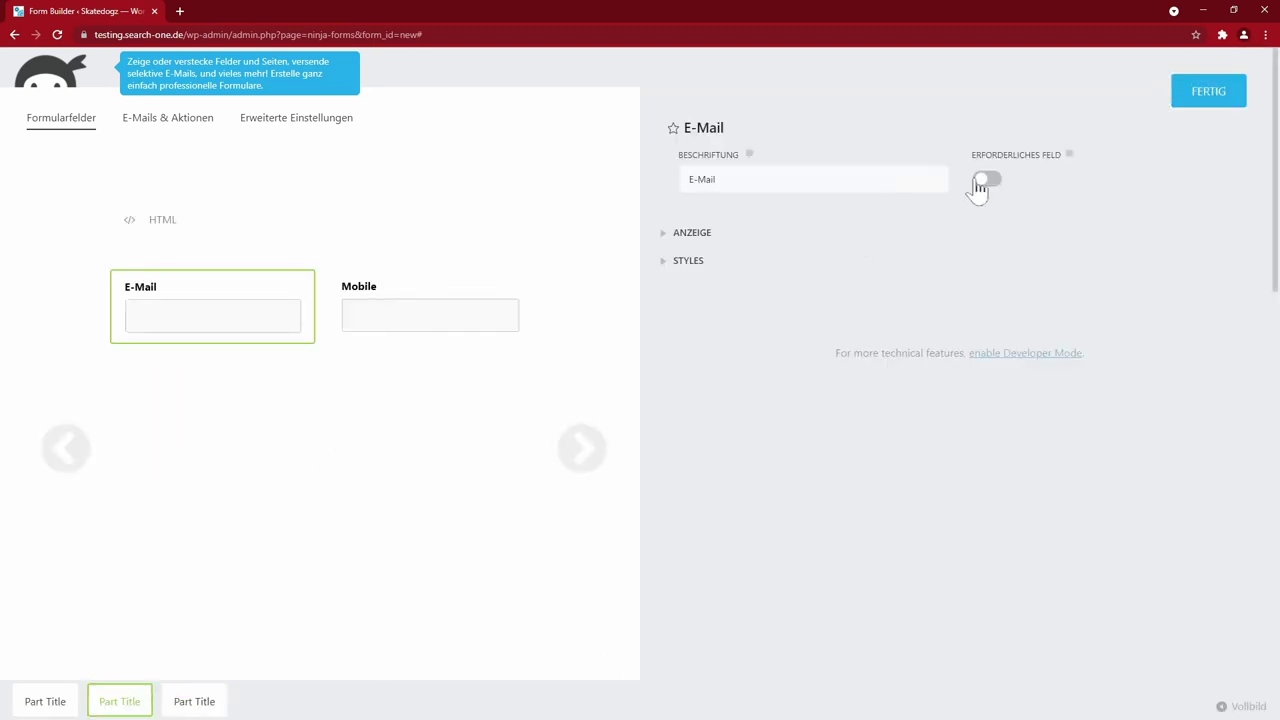
pyautogui.click(982, 182)
pyautogui.click(506, 314)
pyautogui.click(996, 186)
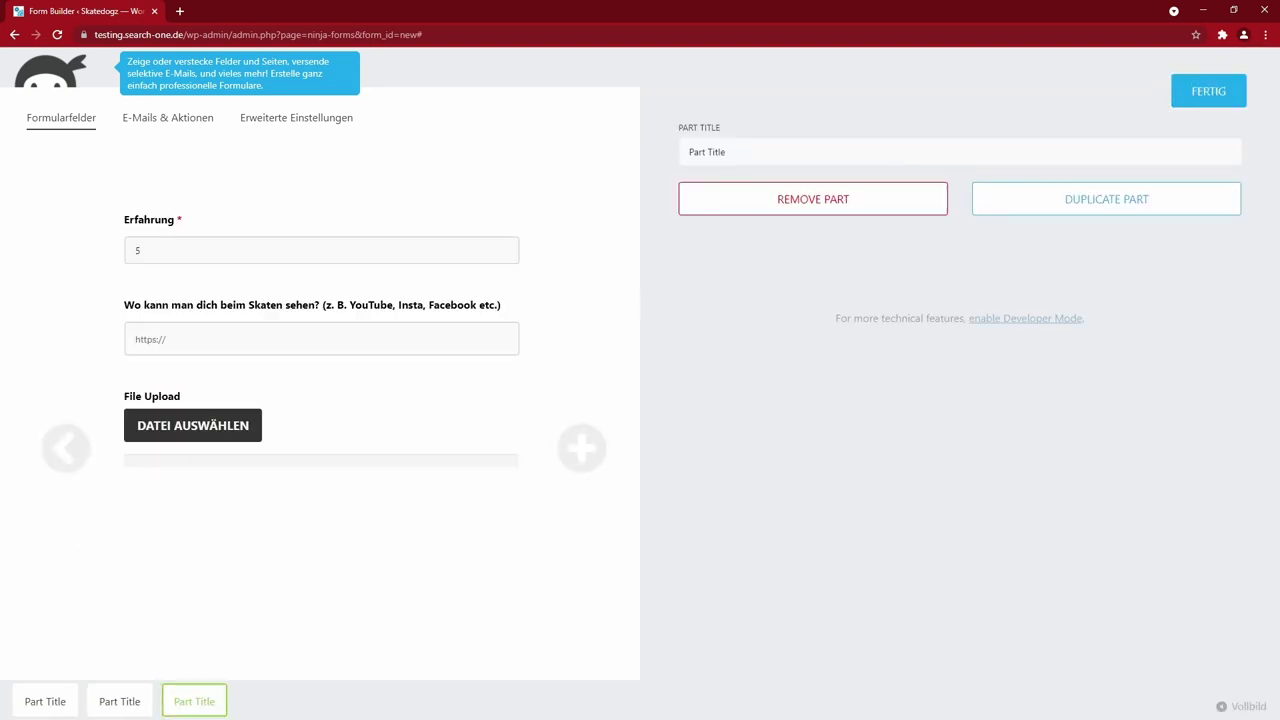
# - Rename the parts Seite 1–3 and label the upload field 'Upload your skate life'
pyautogui.click(56, 701)
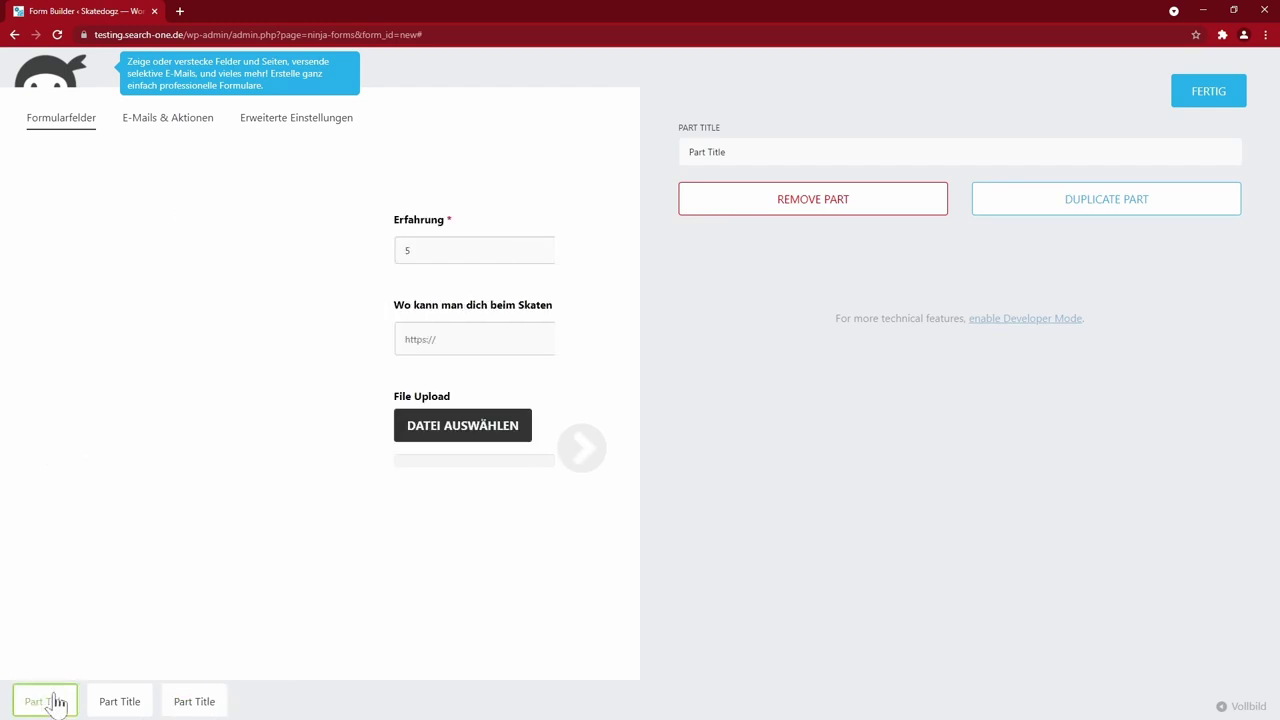
pyautogui.tripleClick(745, 150)
pyautogui.write('Seitge')
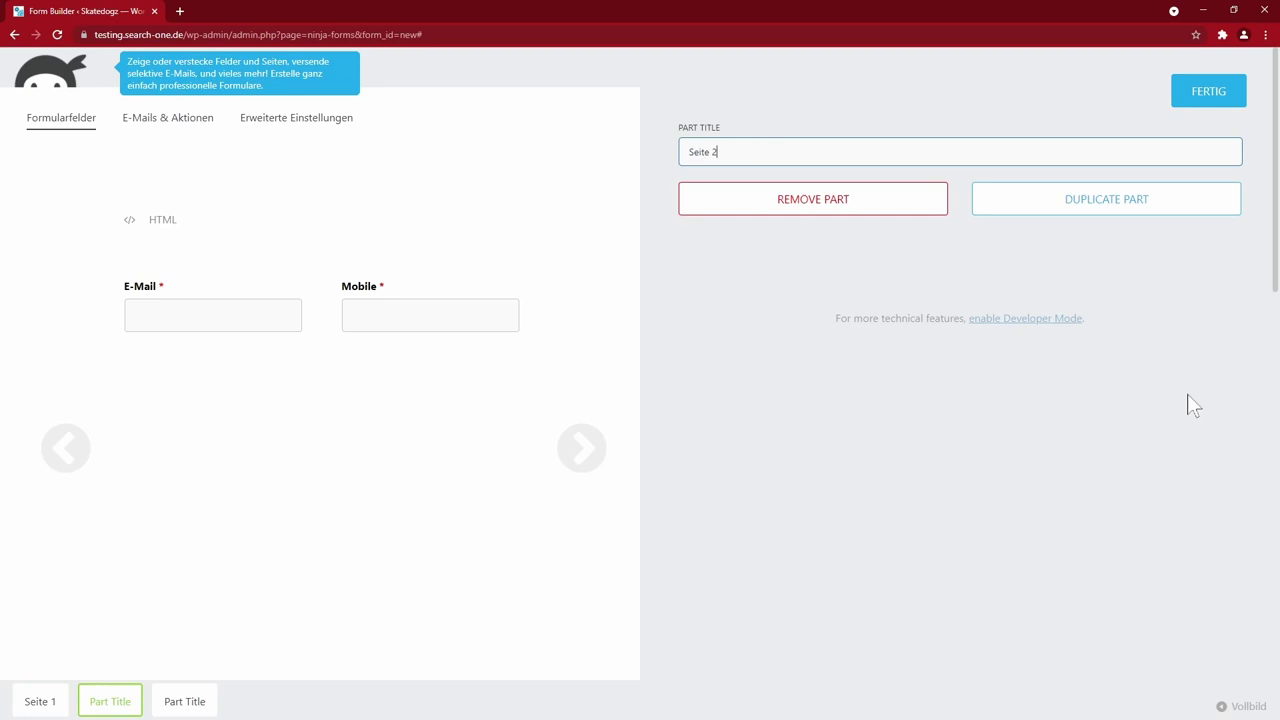
pyautogui.click(1222, 104)
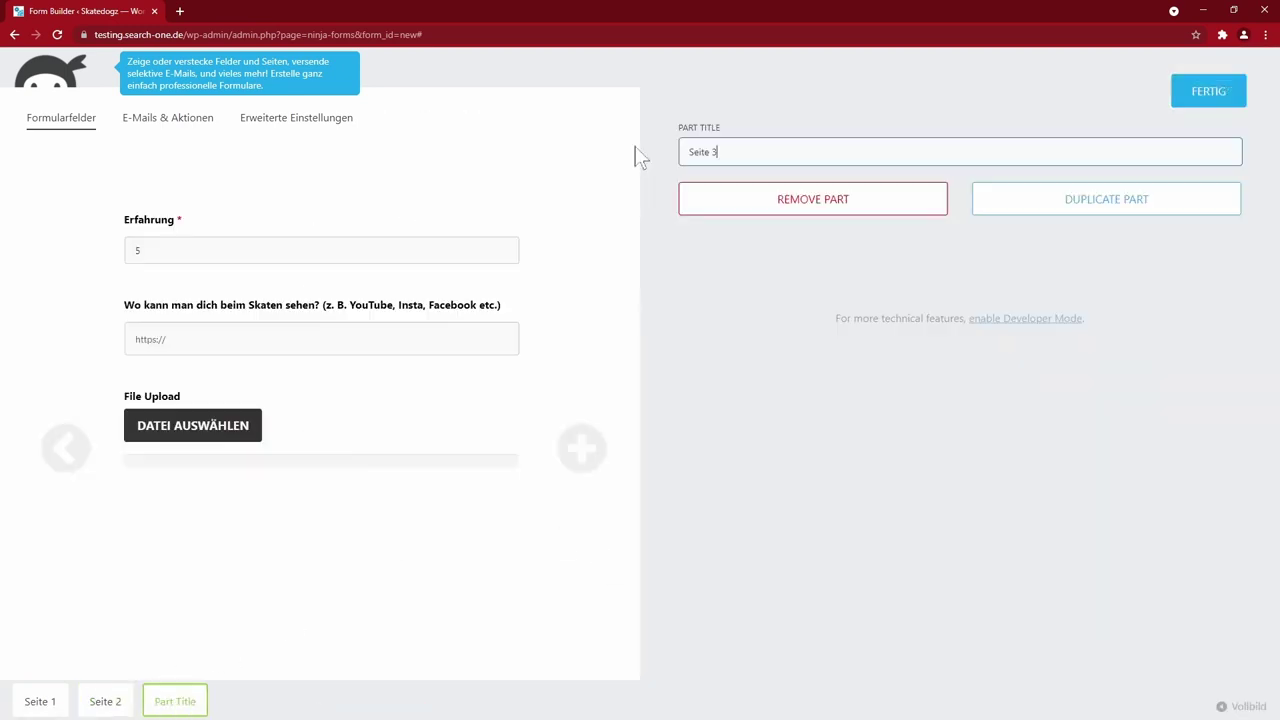
pyautogui.click(1205, 90)
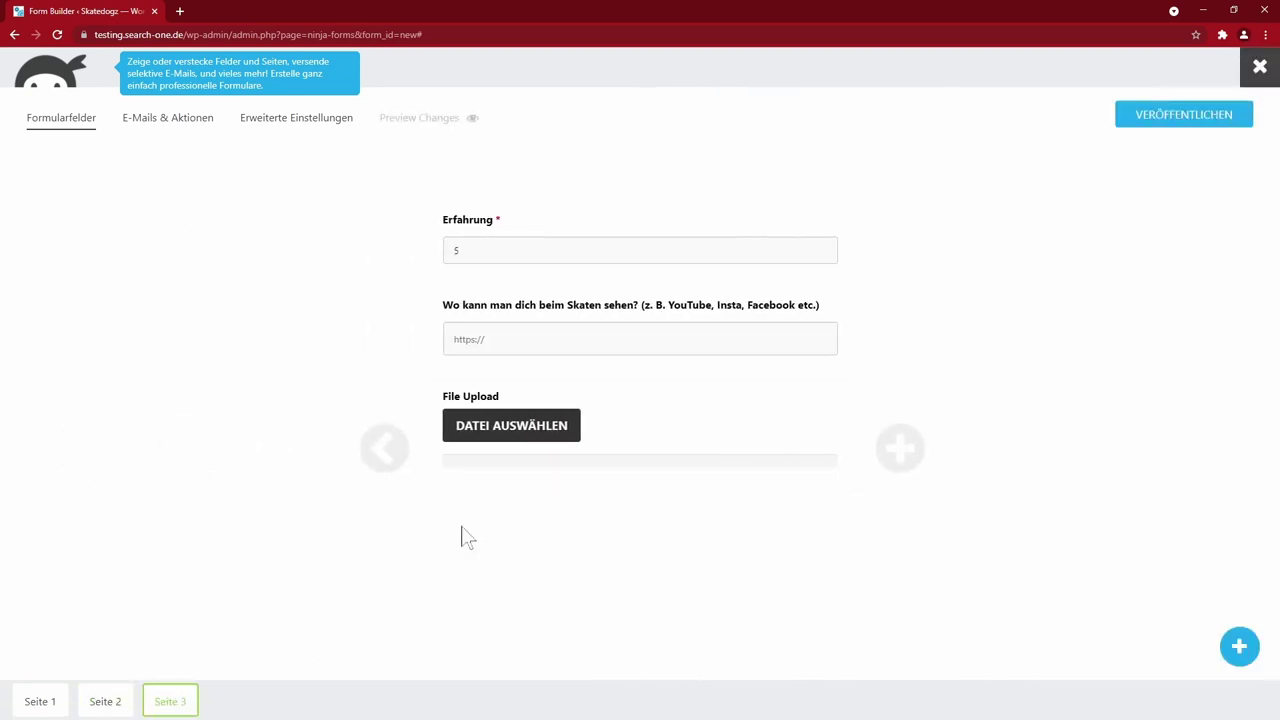
pyautogui.click(527, 454)
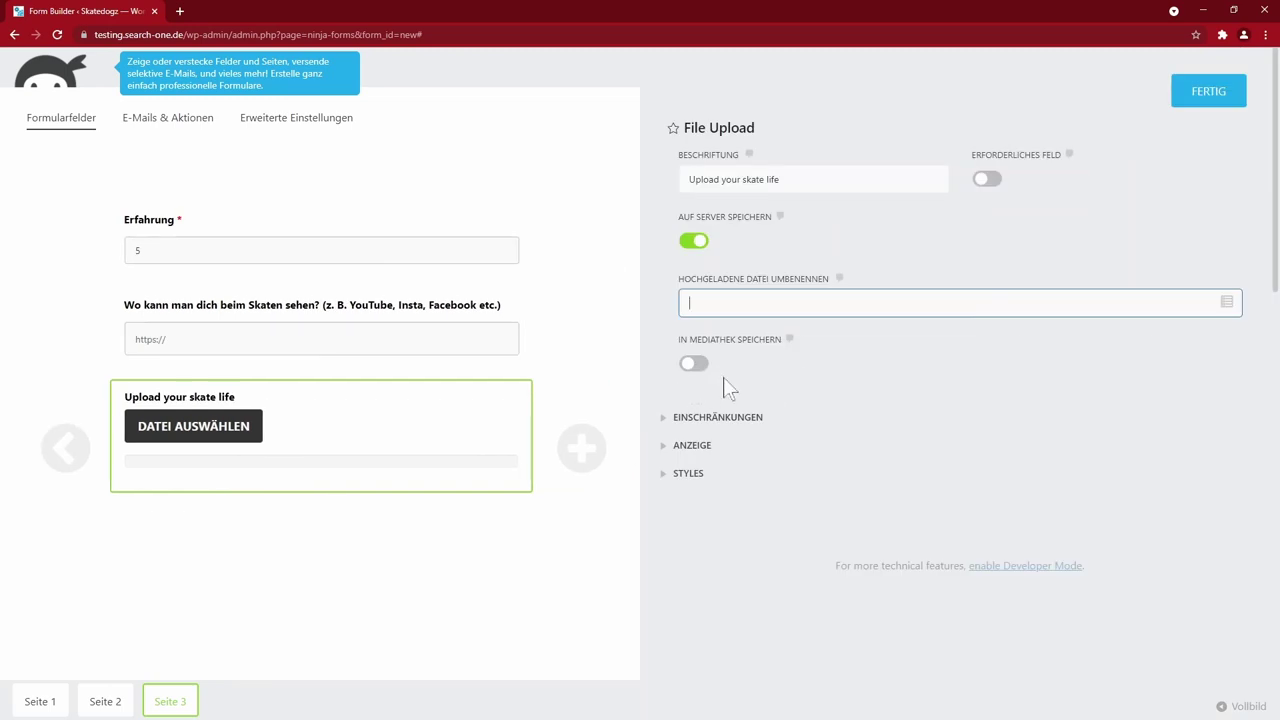
# - Limit the upload to 10 files of type .pdf, .mp4, .jpg, .png, each up to 200 MB
pyautogui.click(668, 418)
pyautogui.write('10')
pyautogui.click(1070, 438)
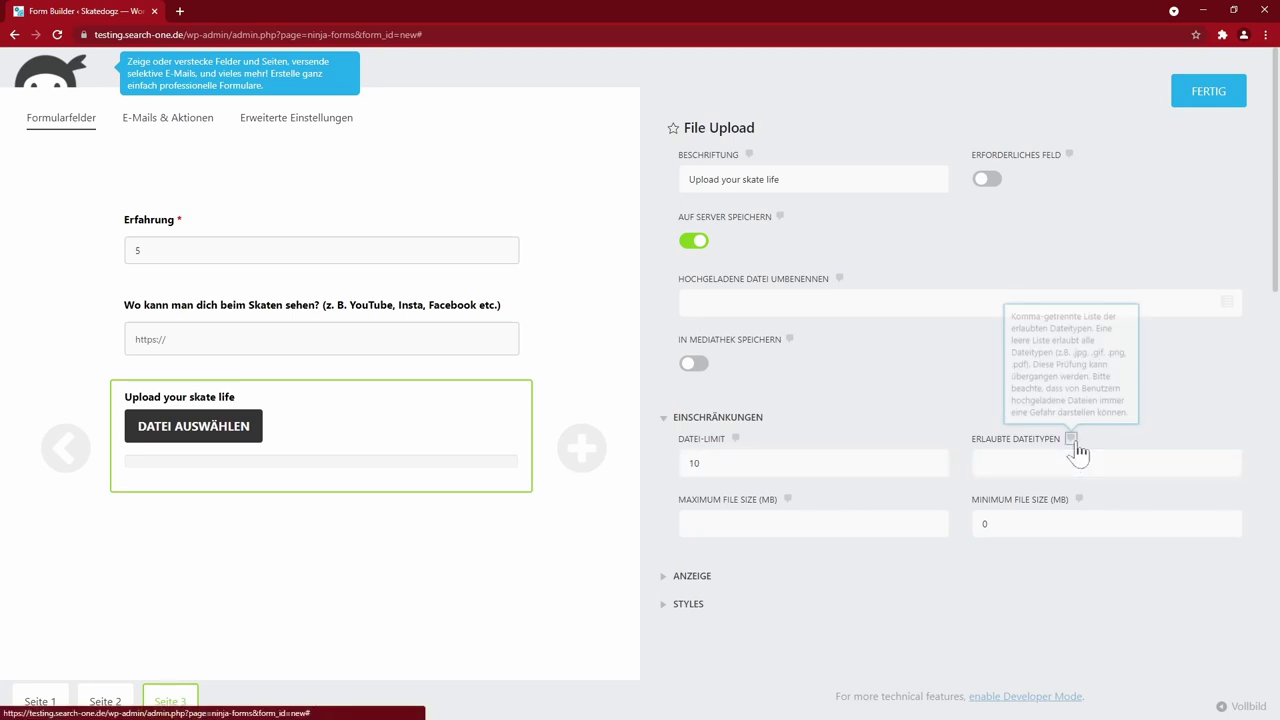
pyautogui.click(1090, 463)
pyautogui.click(1090, 497)
pyautogui.hotkey('ctrl', 'a')
pyautogui.write('.pdf, .mp4, .jpg, .png')
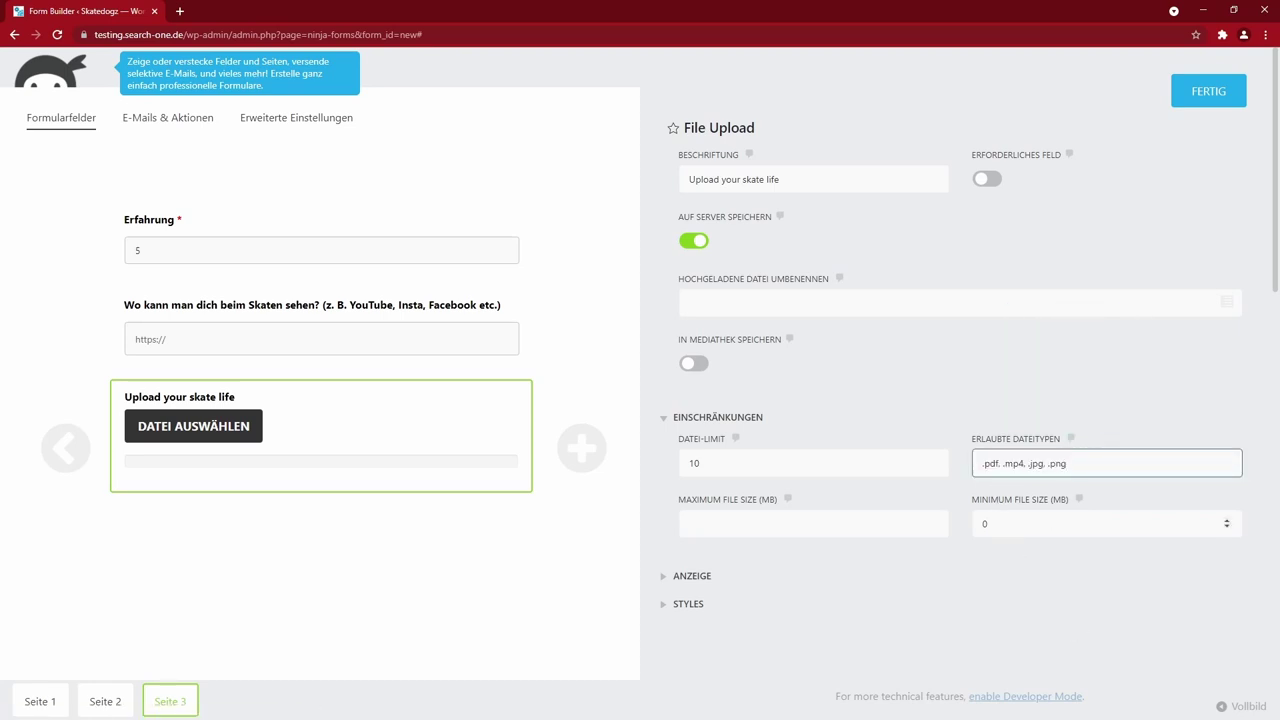
pyautogui.click(900, 523)
pyautogui.write('200')
pyautogui.press('Tab')
pyautogui.press('Tab')
pyautogui.scroll(-1, 857, 486)
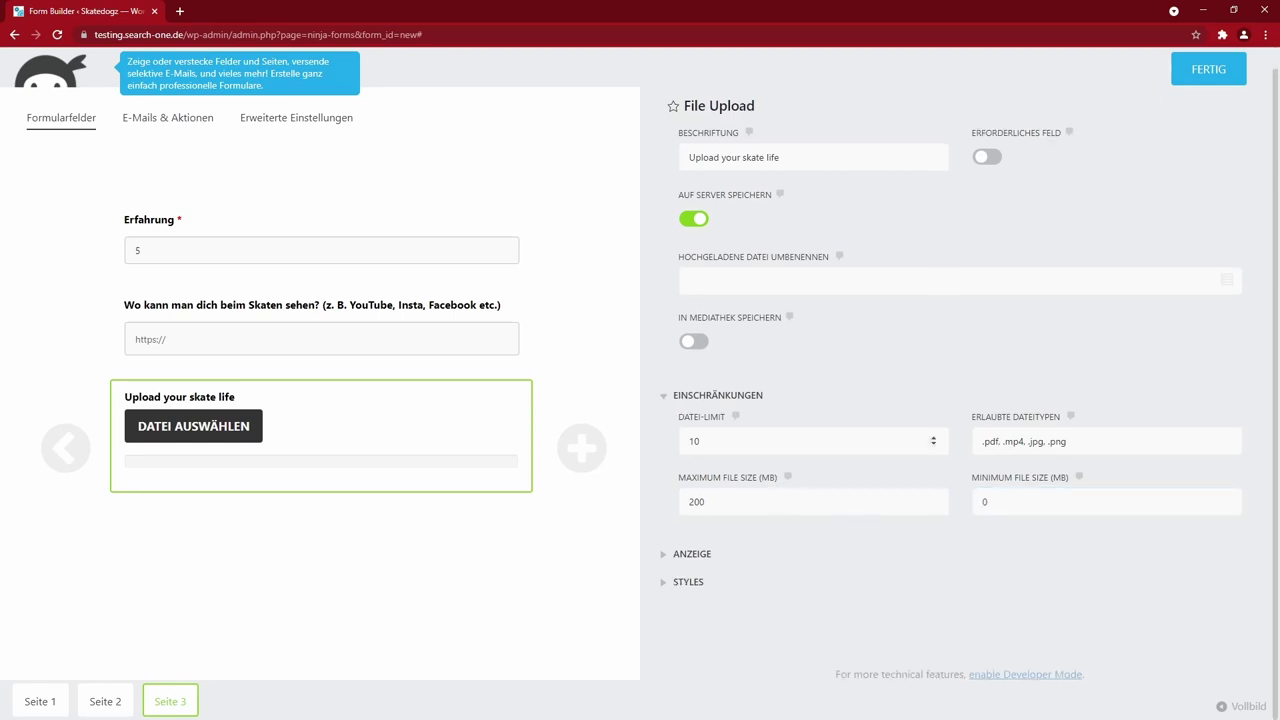
pyautogui.click(1212, 72)
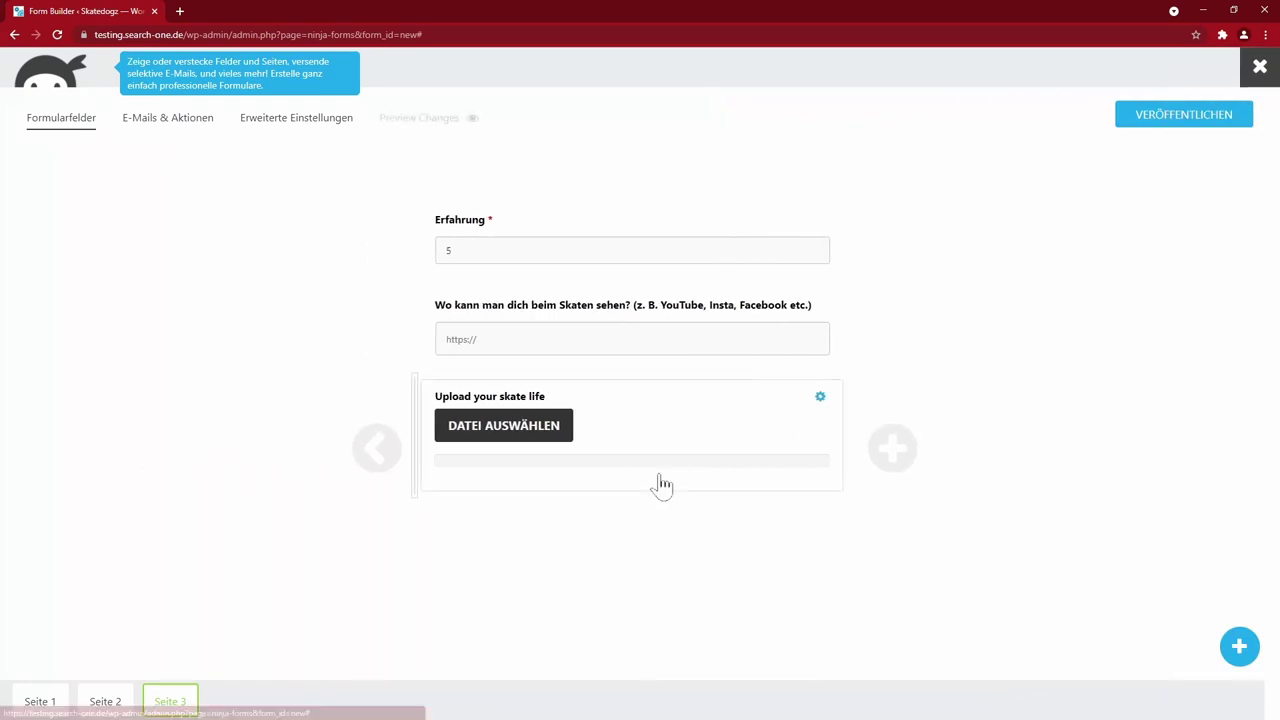
# - Review Seite 1–3, then publish the form under the title 'Bewerbung Ninja'
pyautogui.click(47, 704)
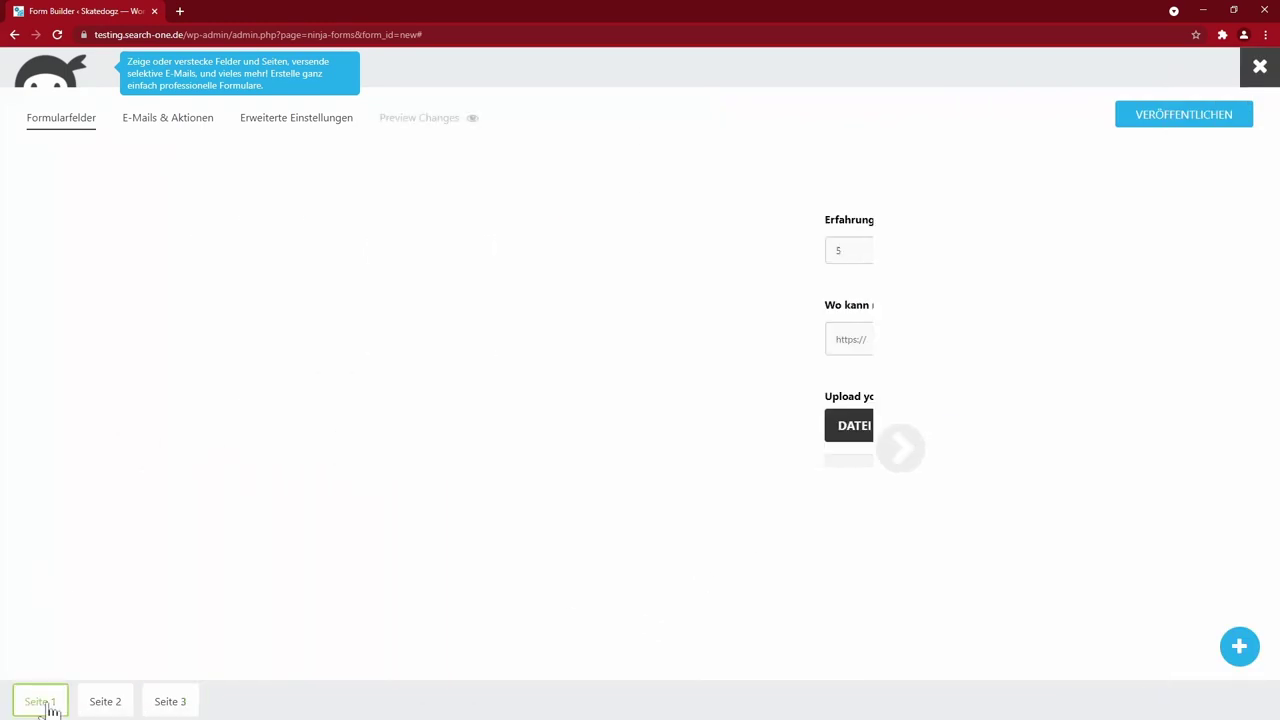
pyautogui.click(112, 703)
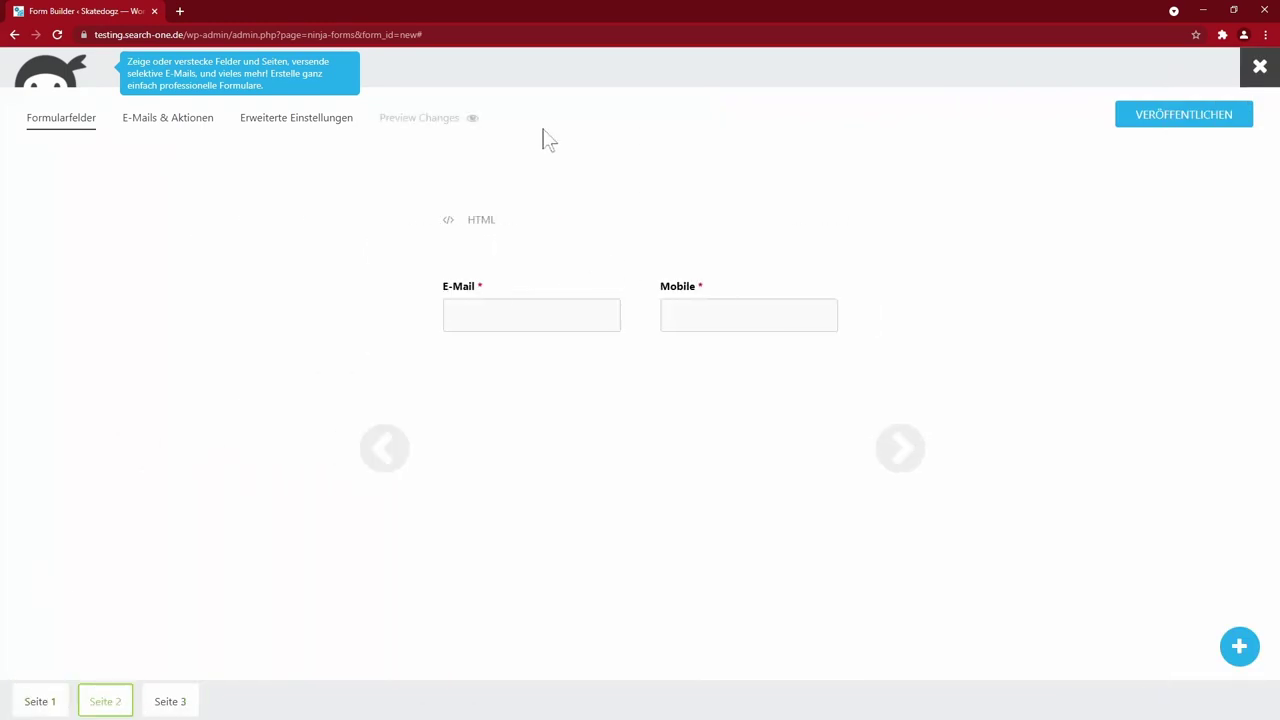
pyautogui.click(172, 701)
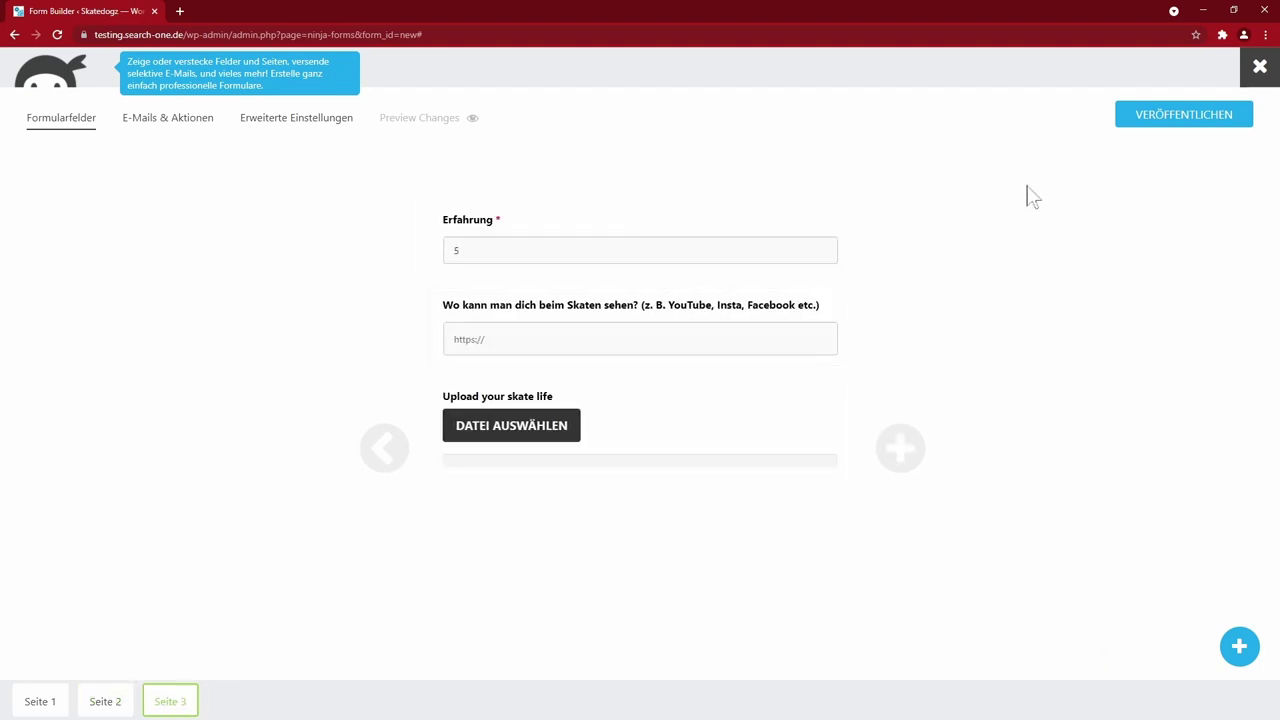
pyautogui.click(1175, 116)
pyautogui.write('Bewerbung Ninja')
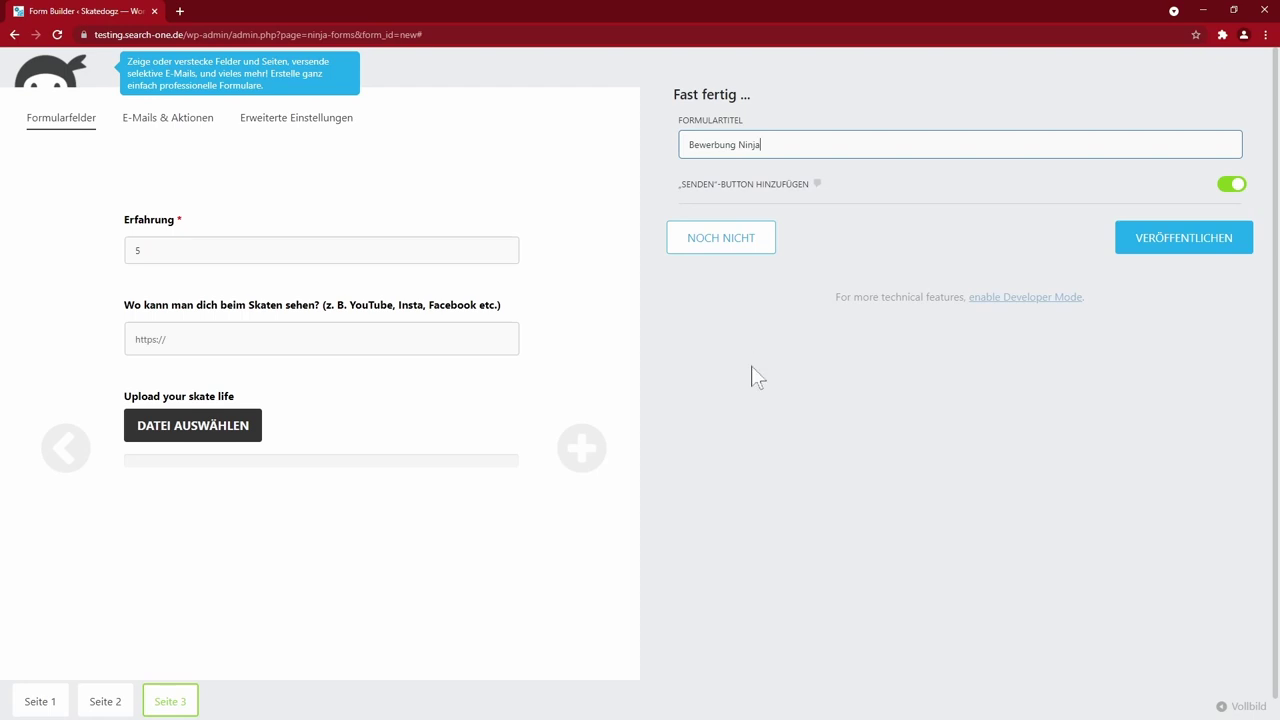
pyautogui.click(1170, 248)
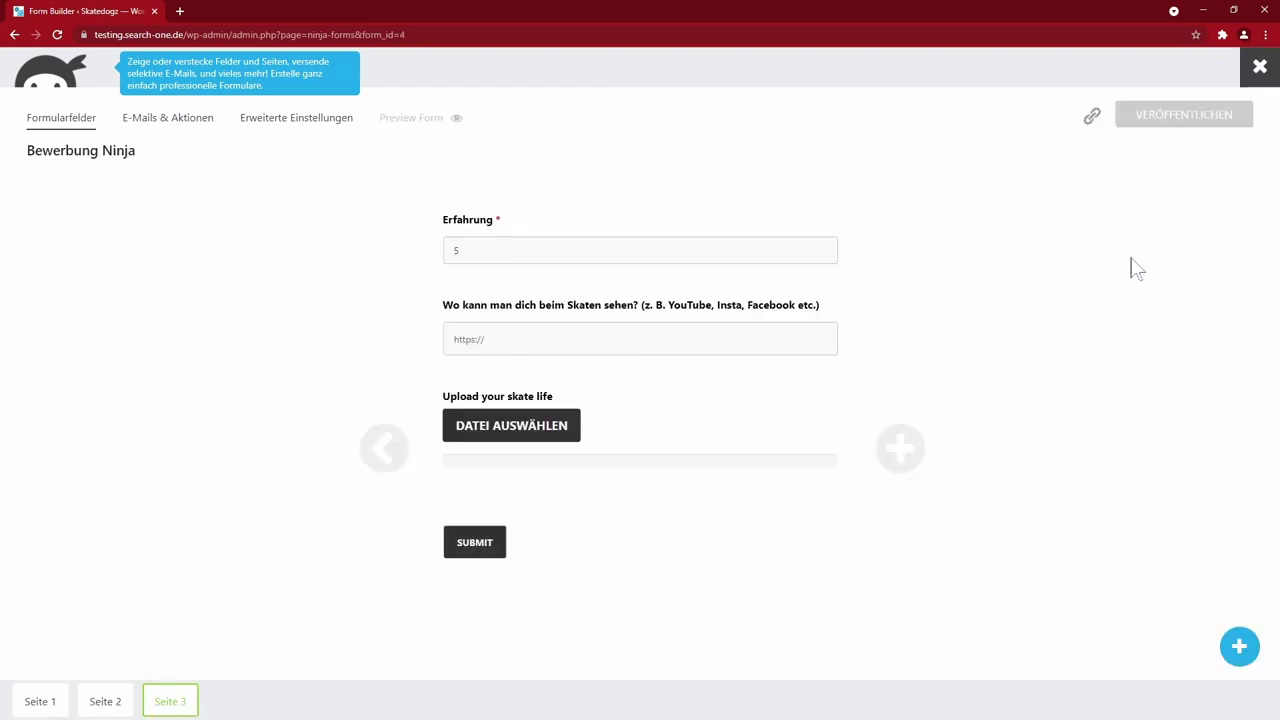
pyautogui.click(415, 118)
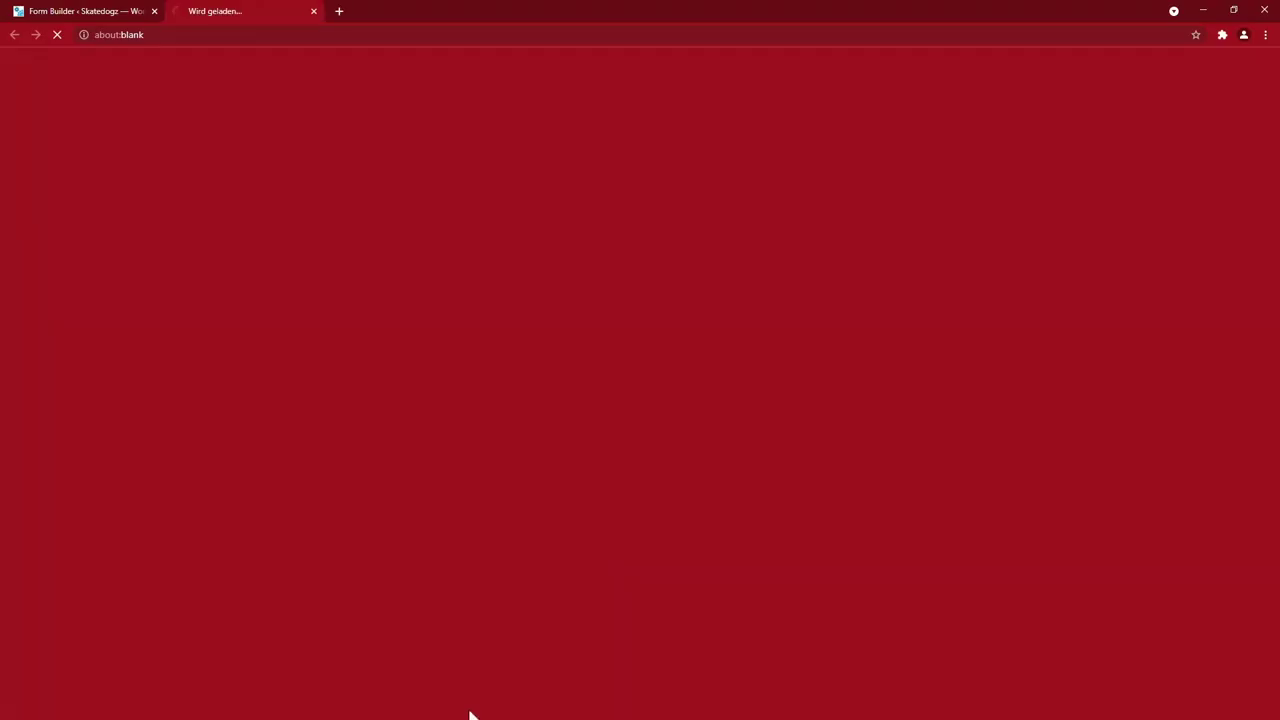
# - In the preview, step through the pages and fill page one with Herr and a first name
pyautogui.scroll(-2, 197, 365)
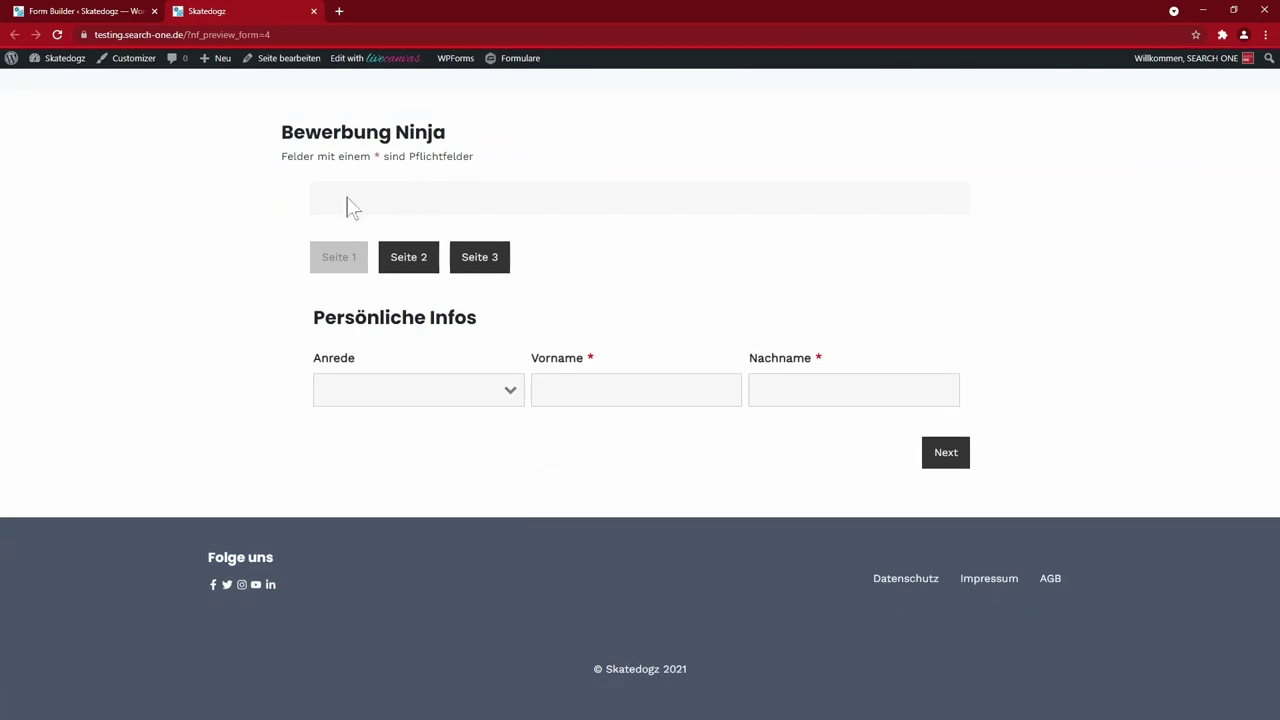
pyautogui.click(408, 262)
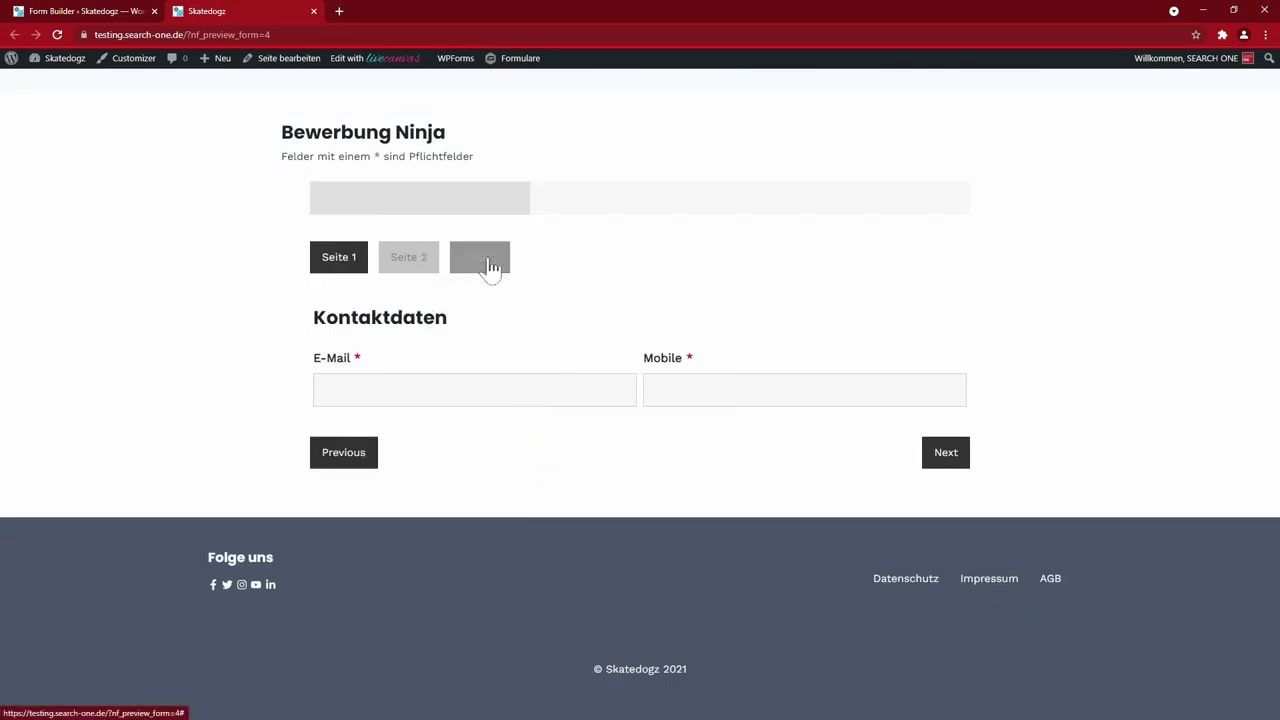
pyautogui.click(485, 268)
pyautogui.click(345, 265)
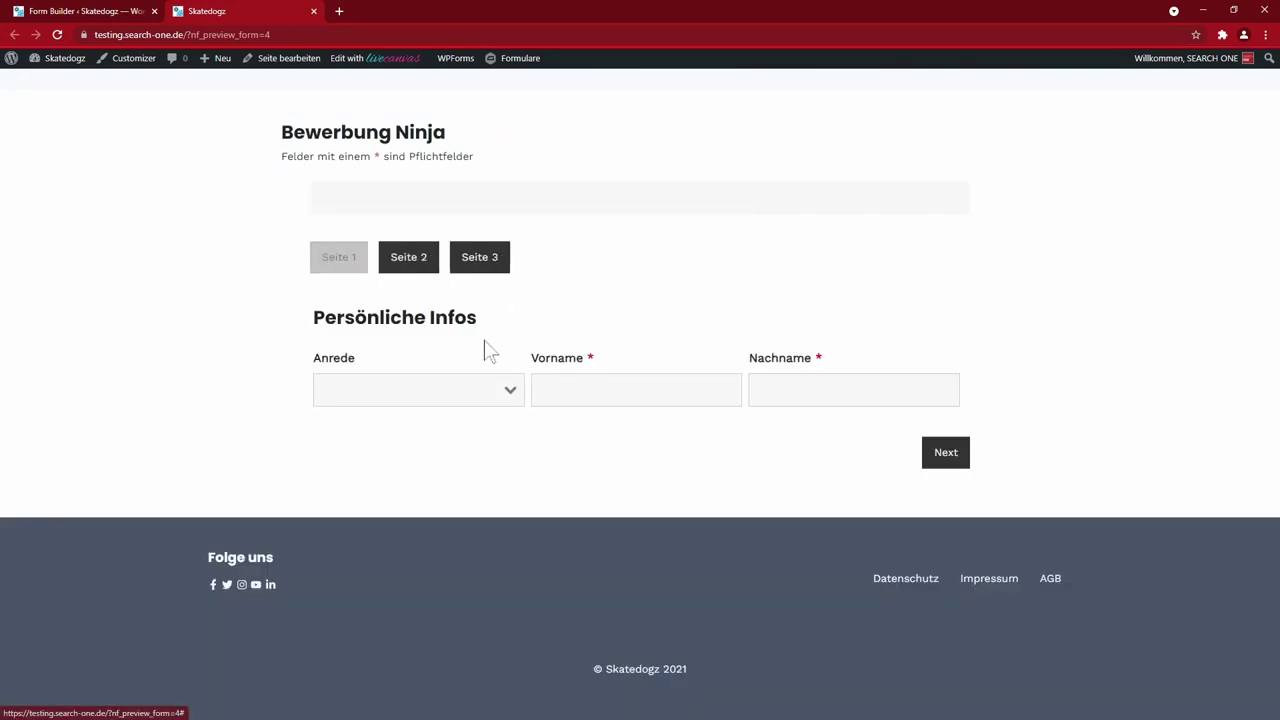
pyautogui.click(509, 392)
pyautogui.click(477, 440)
pyautogui.press('Tab')
pyautogui.write('s')
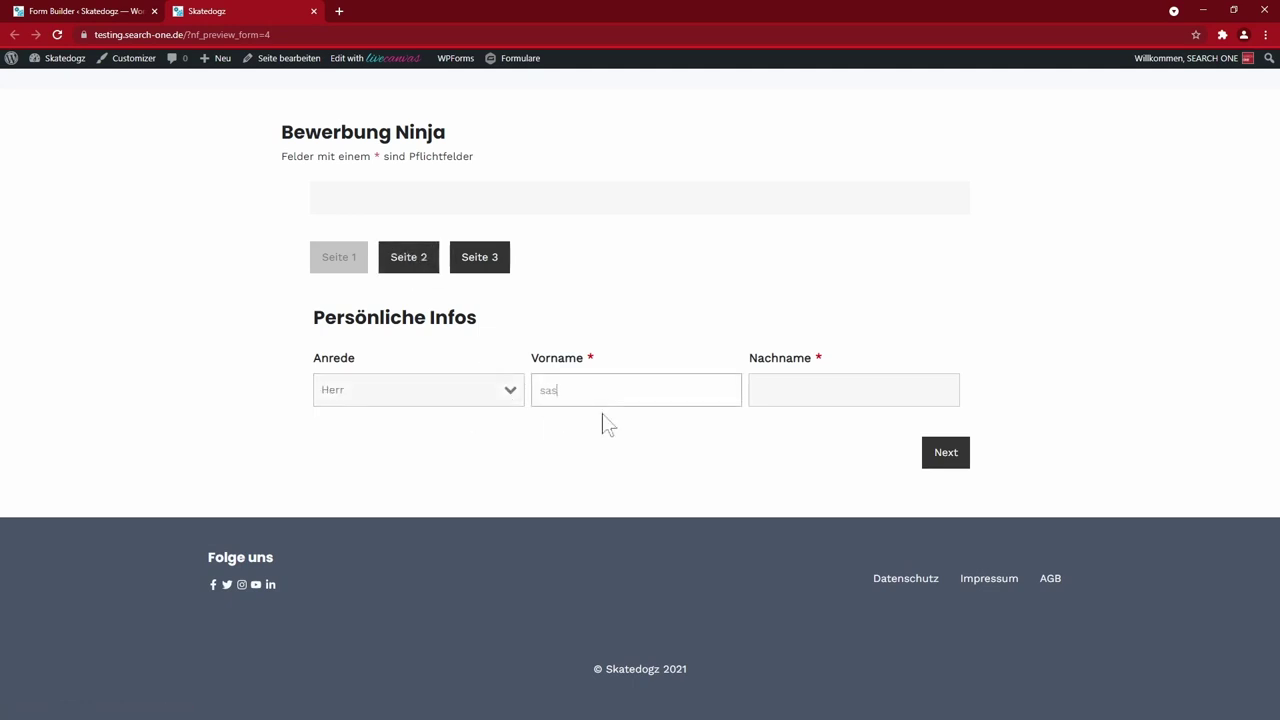
# - Advance to the last page, attach test.pdf and submit the test application
pyautogui.click(945, 452)
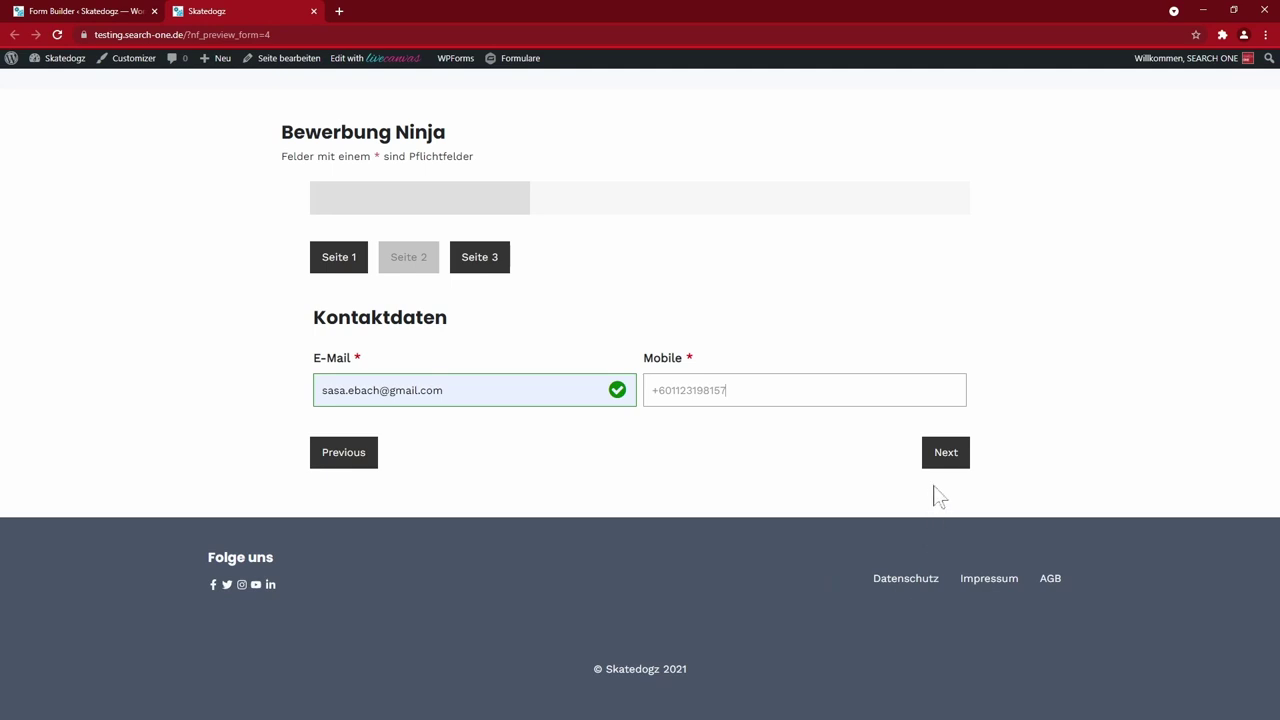
pyautogui.click(945, 452)
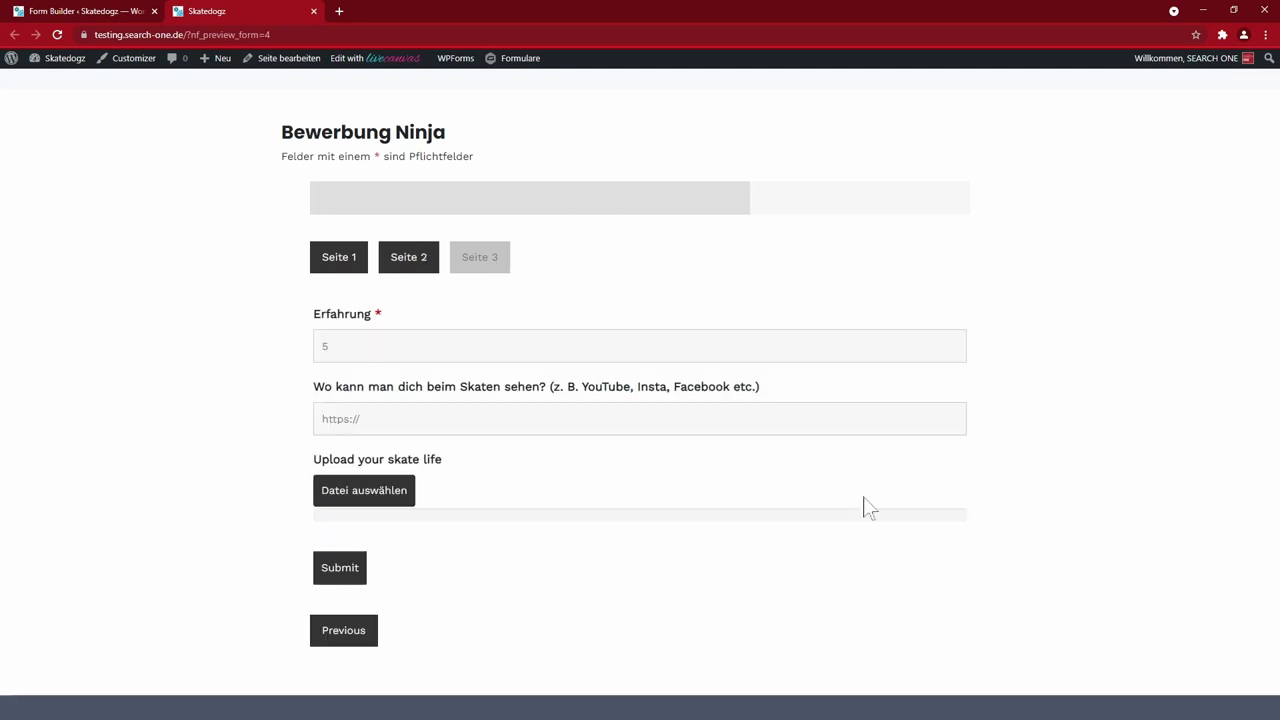
pyautogui.press('Tab')
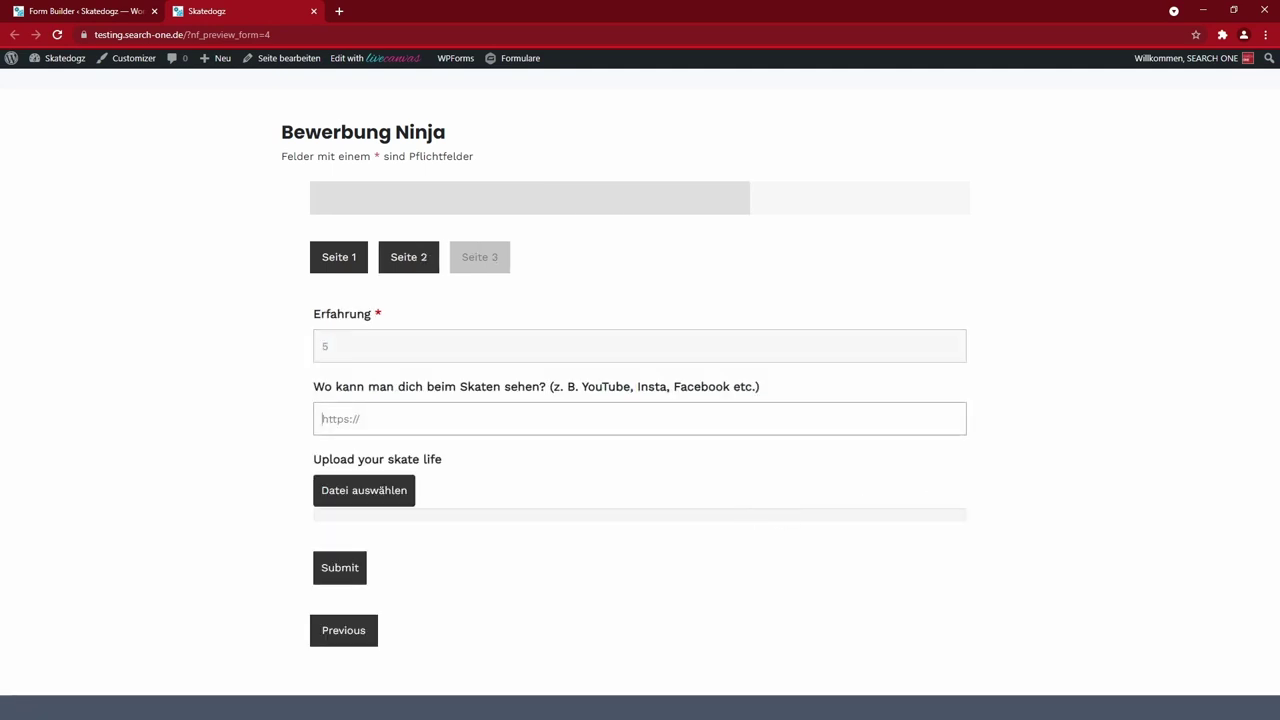
pyautogui.scroll(-2, 234, 494)
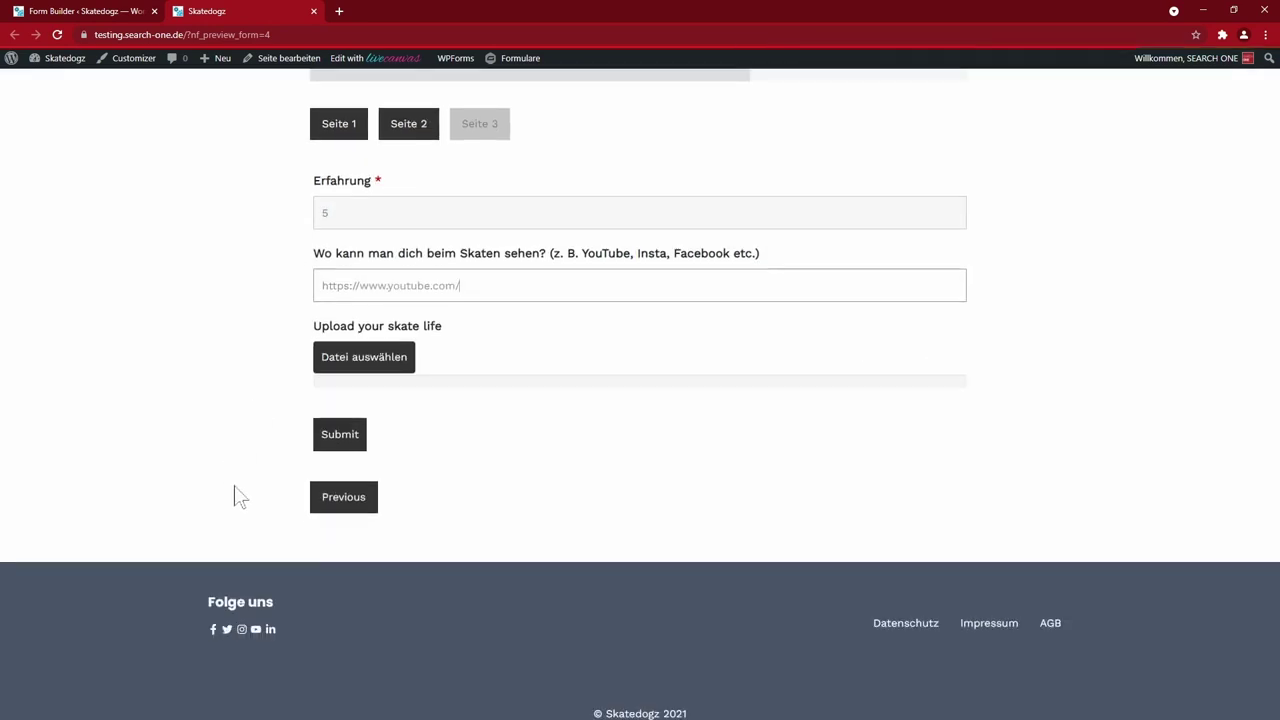
pyautogui.click(360, 370)
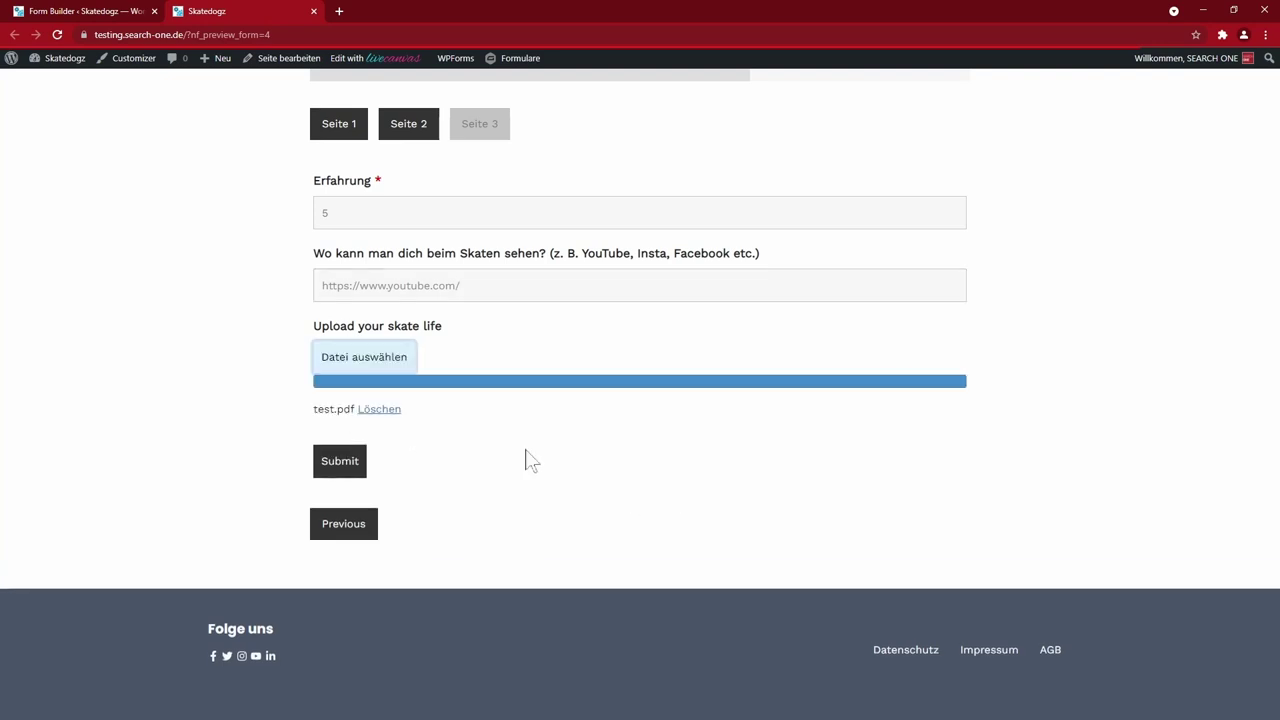
pyautogui.click(338, 462)
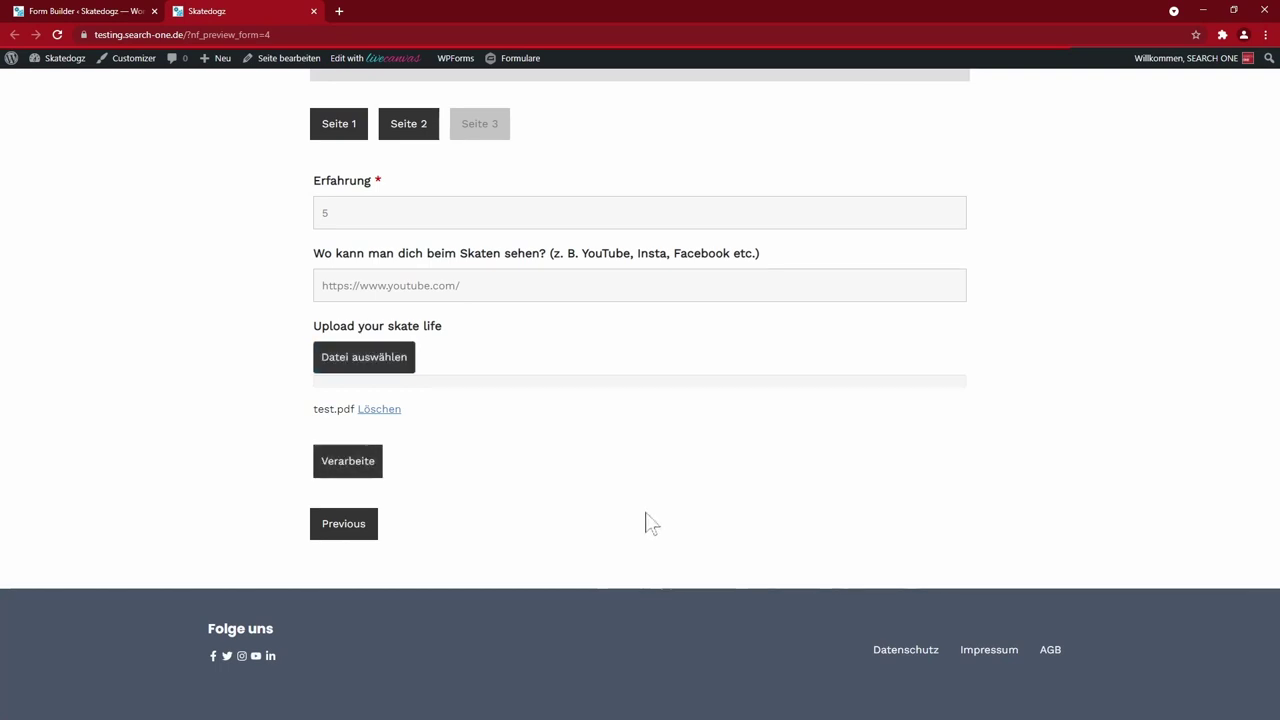
pyautogui.moveTo(288, 362); pyautogui.dragTo(314, 362)
pyautogui.click(580, 373)
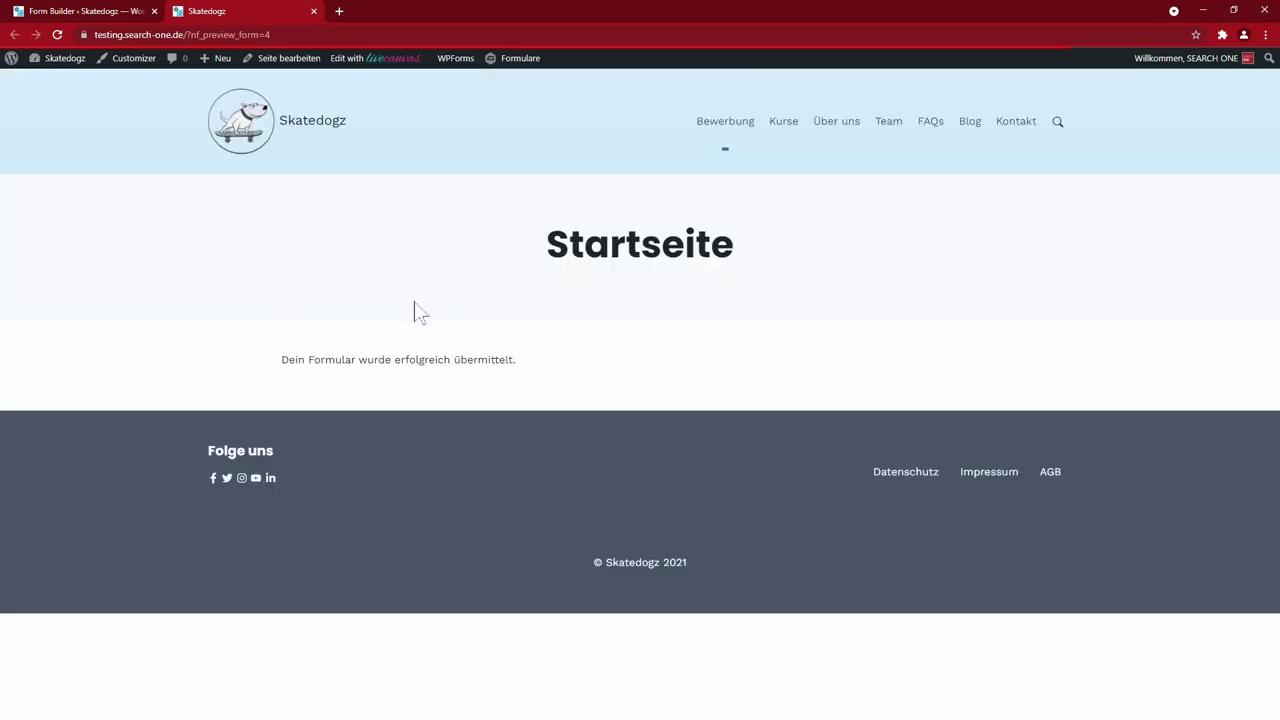
# - Show the Ninja Forms Einsendungen for Bewerbung Ninja to confirm the submission
pyautogui.click(95, 11)
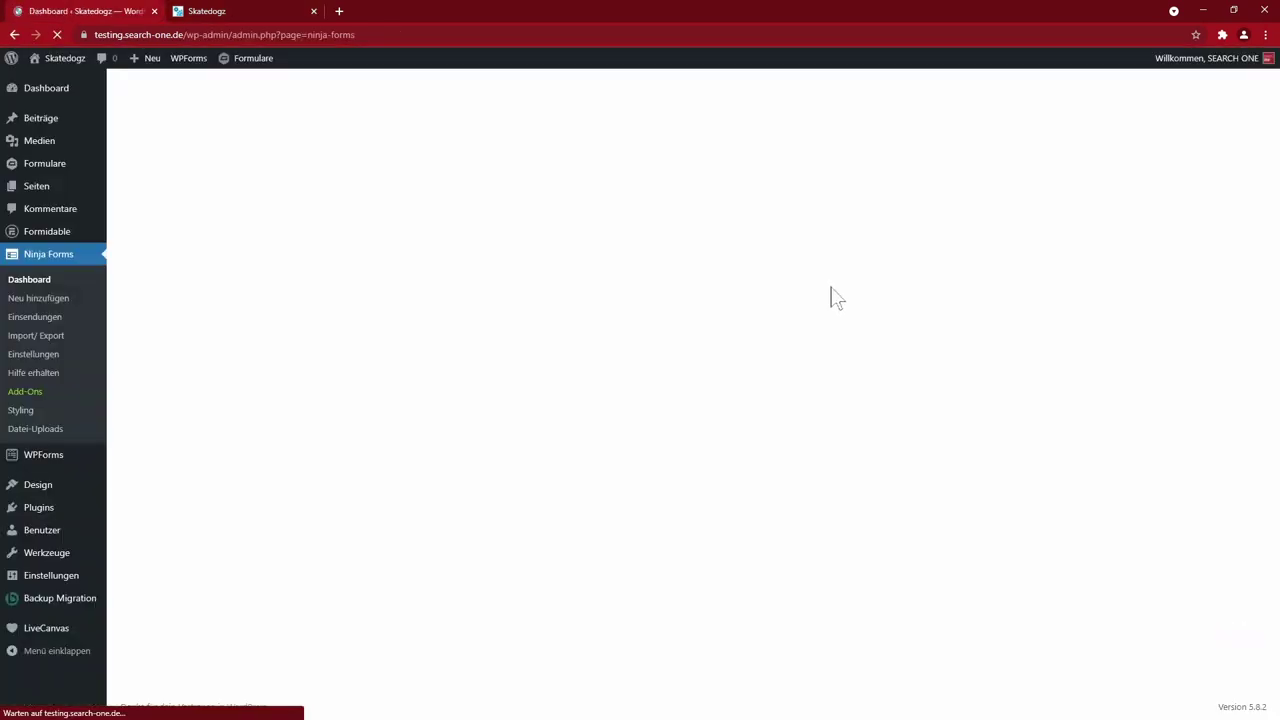
pyautogui.click(42, 317)
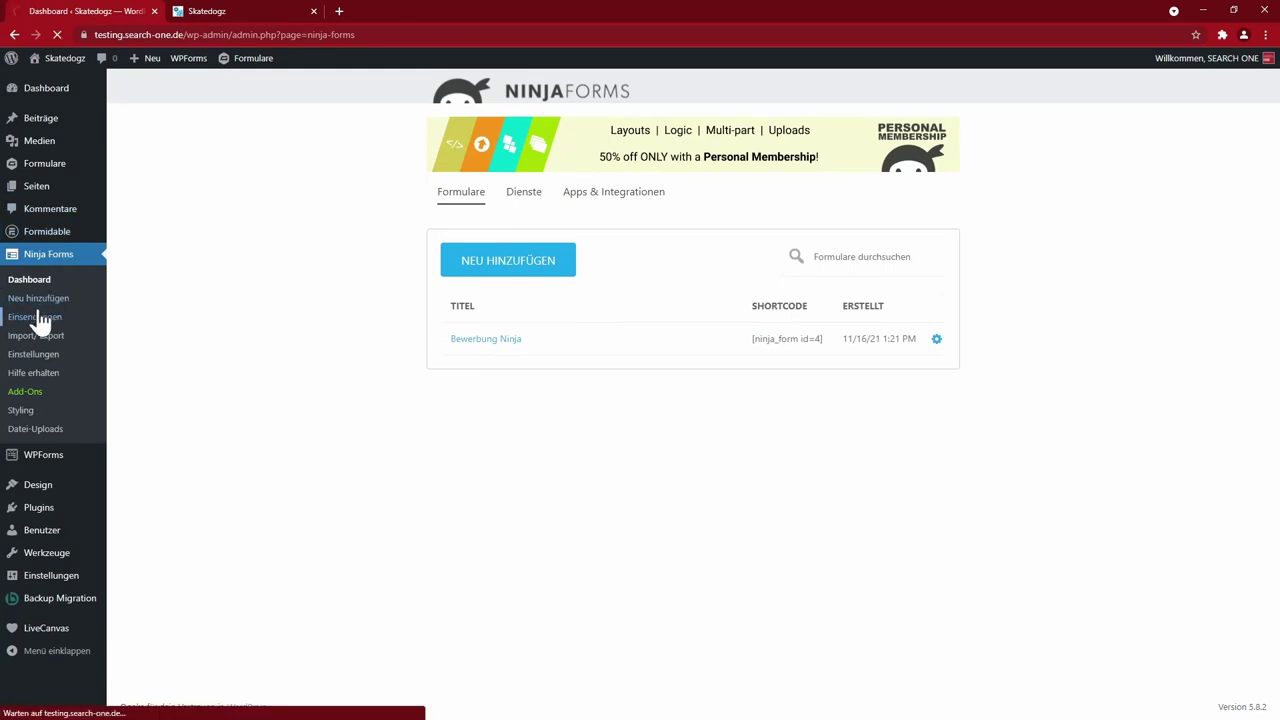
pyautogui.click(179, 133)
pyautogui.click(172, 160)
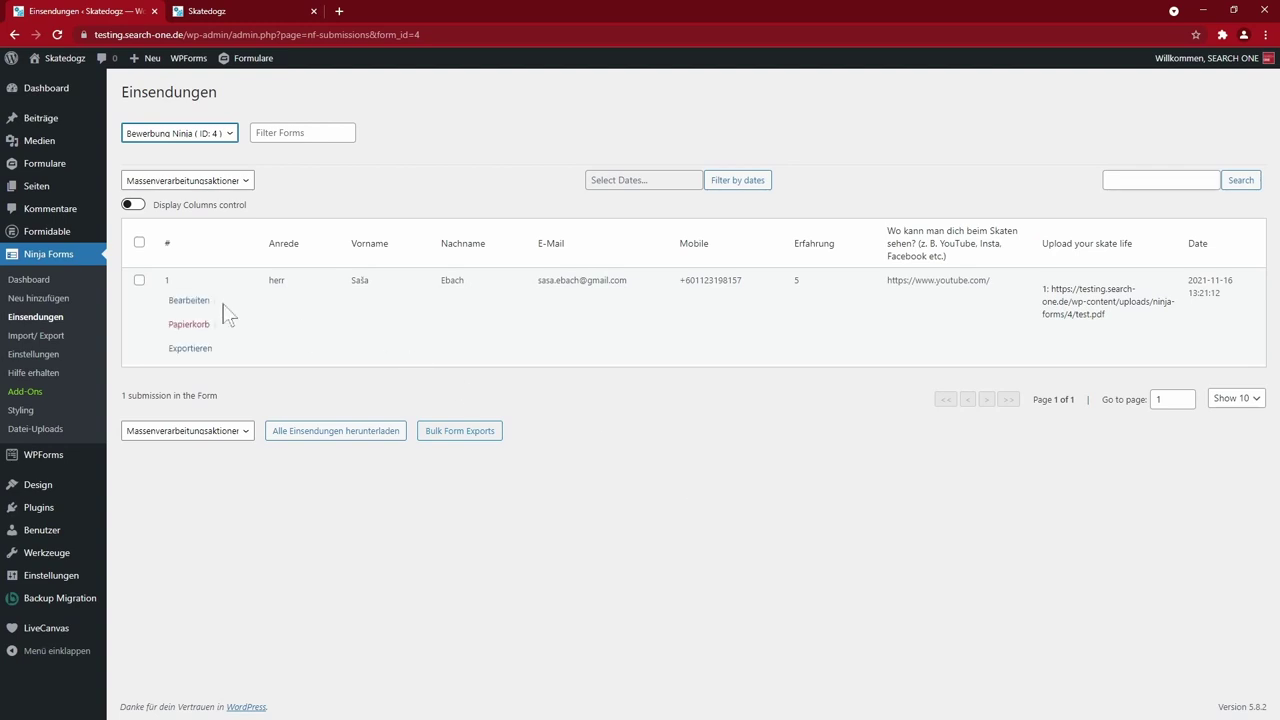
# - Go back from Einsendungen to the Bewerbung Ninja form builder
pyautogui.click(48, 283)
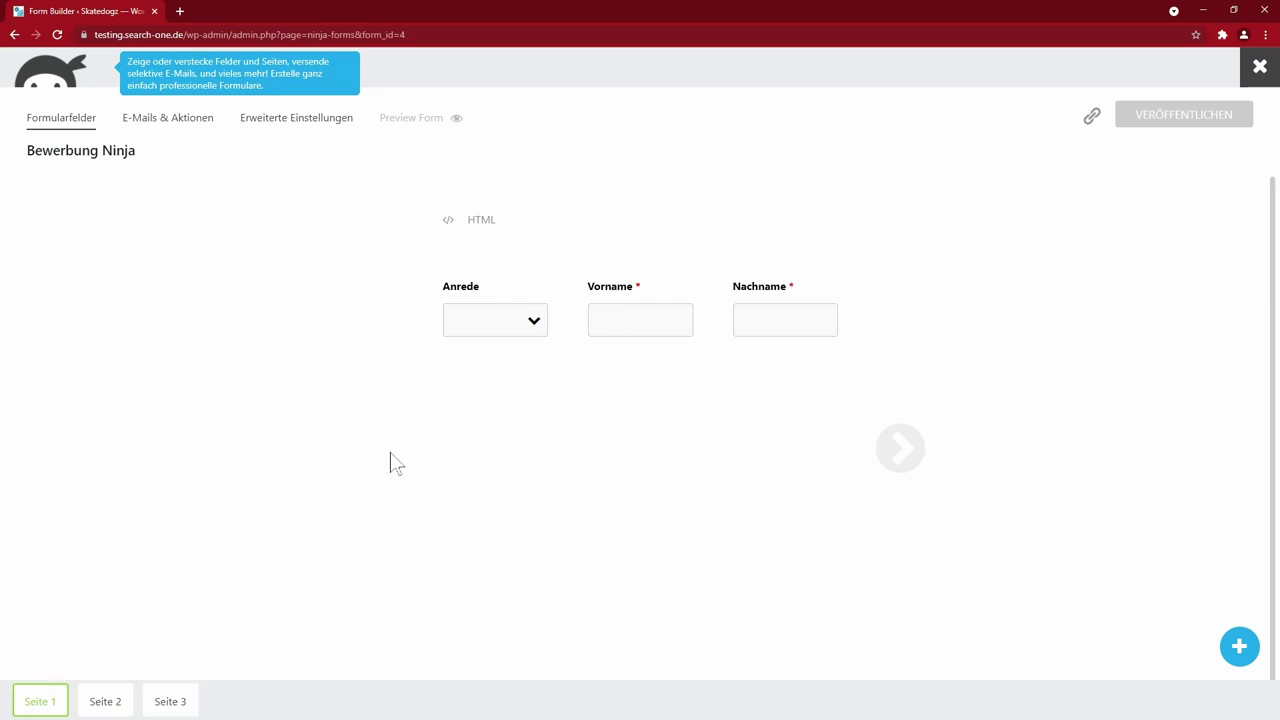
# - Add a trial Adresse field, delete it again, and open the Multi-Part settings
pyautogui.click(1239, 646)
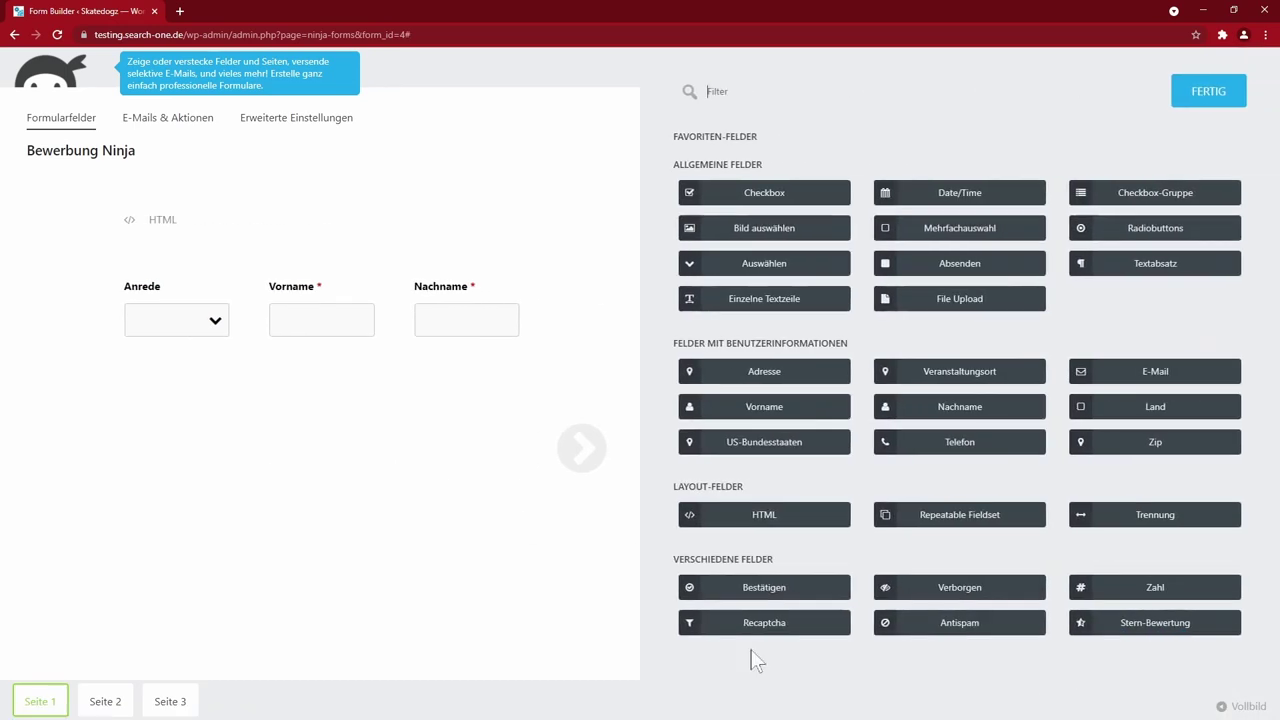
pyautogui.click(776, 379)
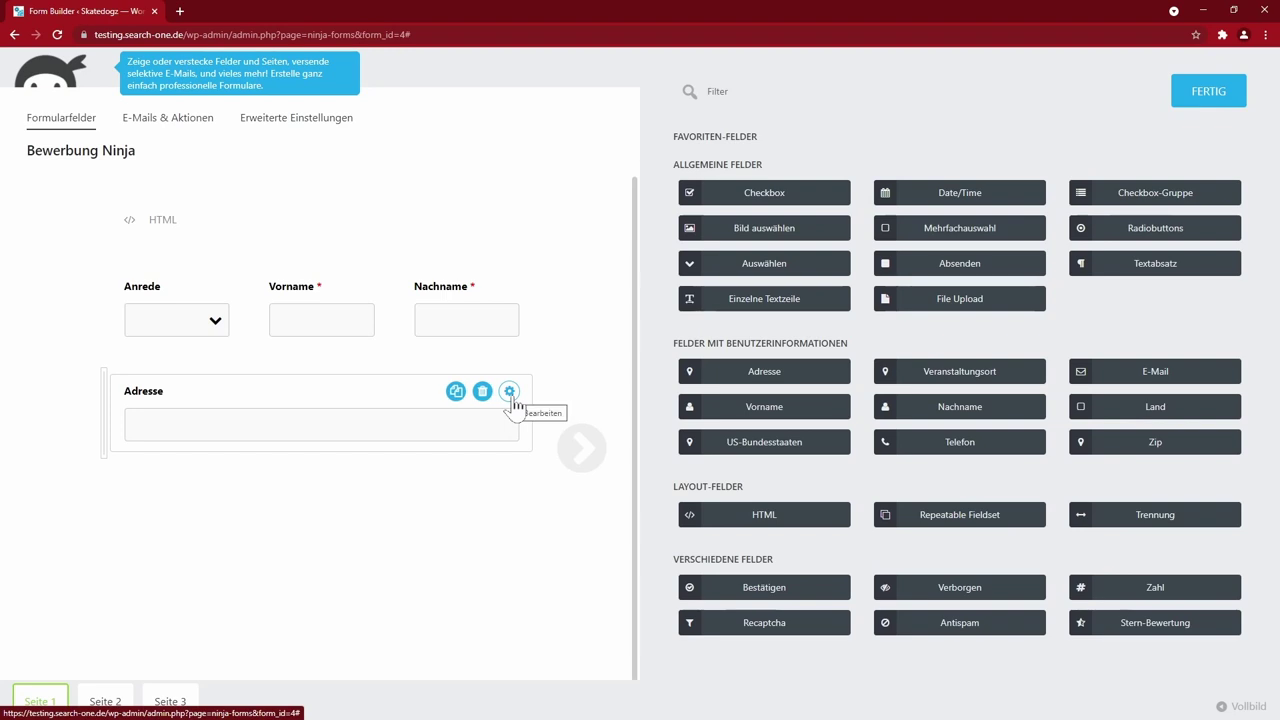
pyautogui.click(482, 392)
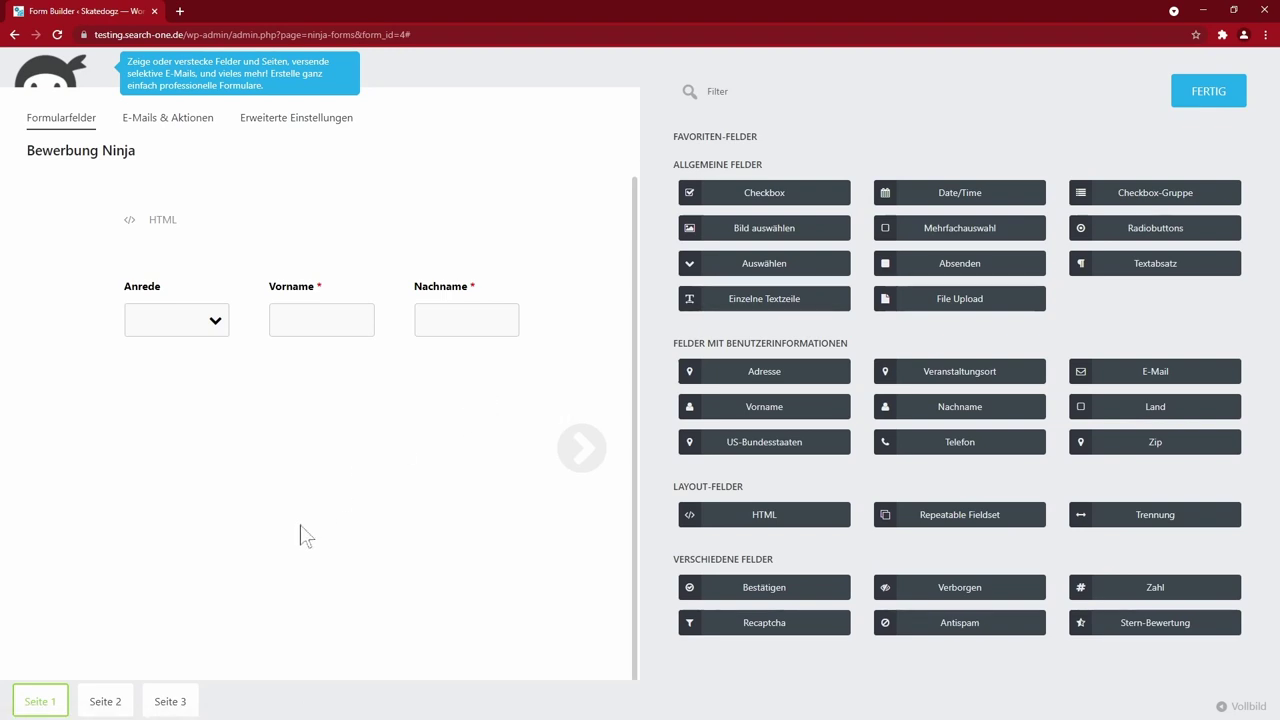
pyautogui.click(413, 288)
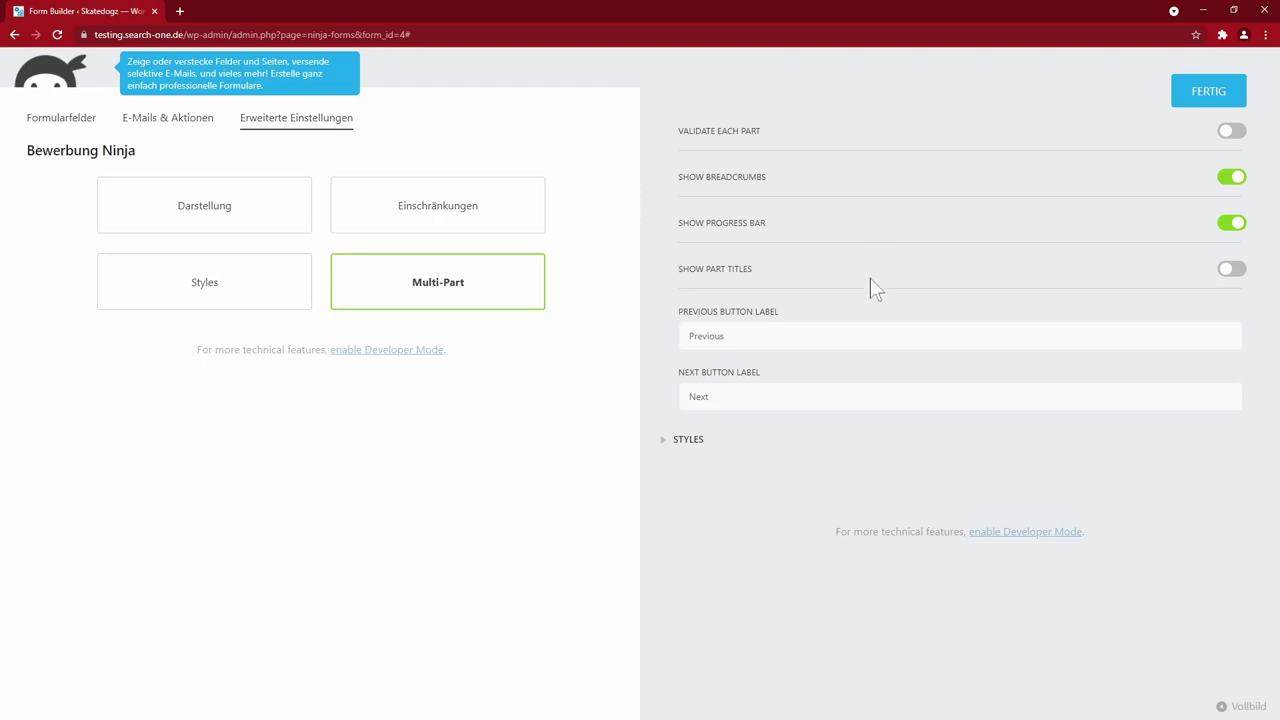
# - Review the Previous step label, then the Styles and Darstellung settings of Bewerbung Ninja
pyautogui.click(833, 336)
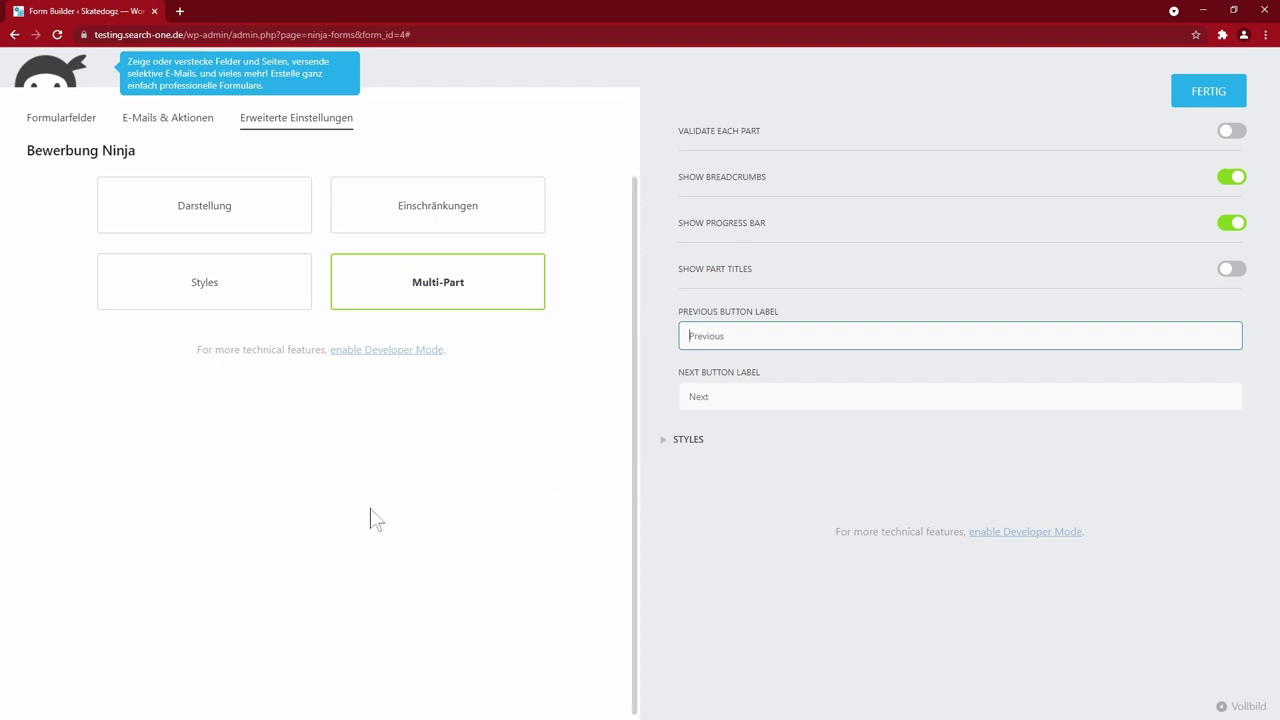
pyautogui.click(217, 278)
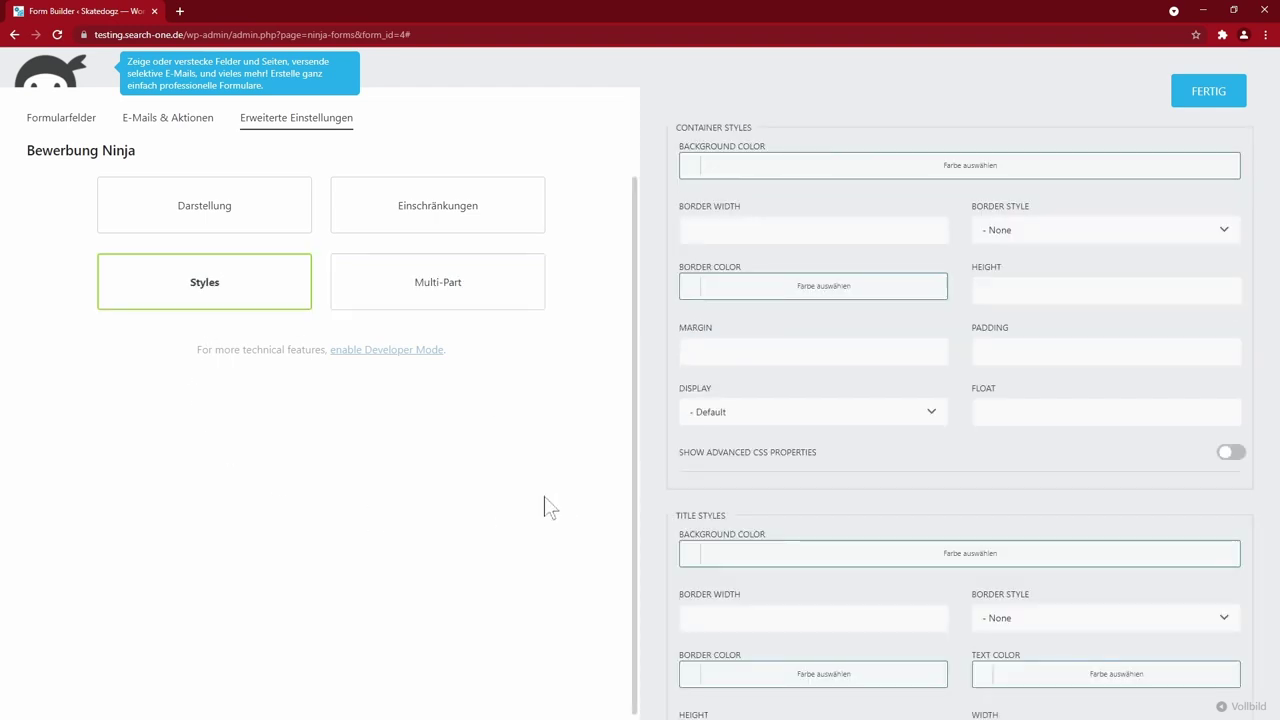
pyautogui.scroll(-5, 400, 560)
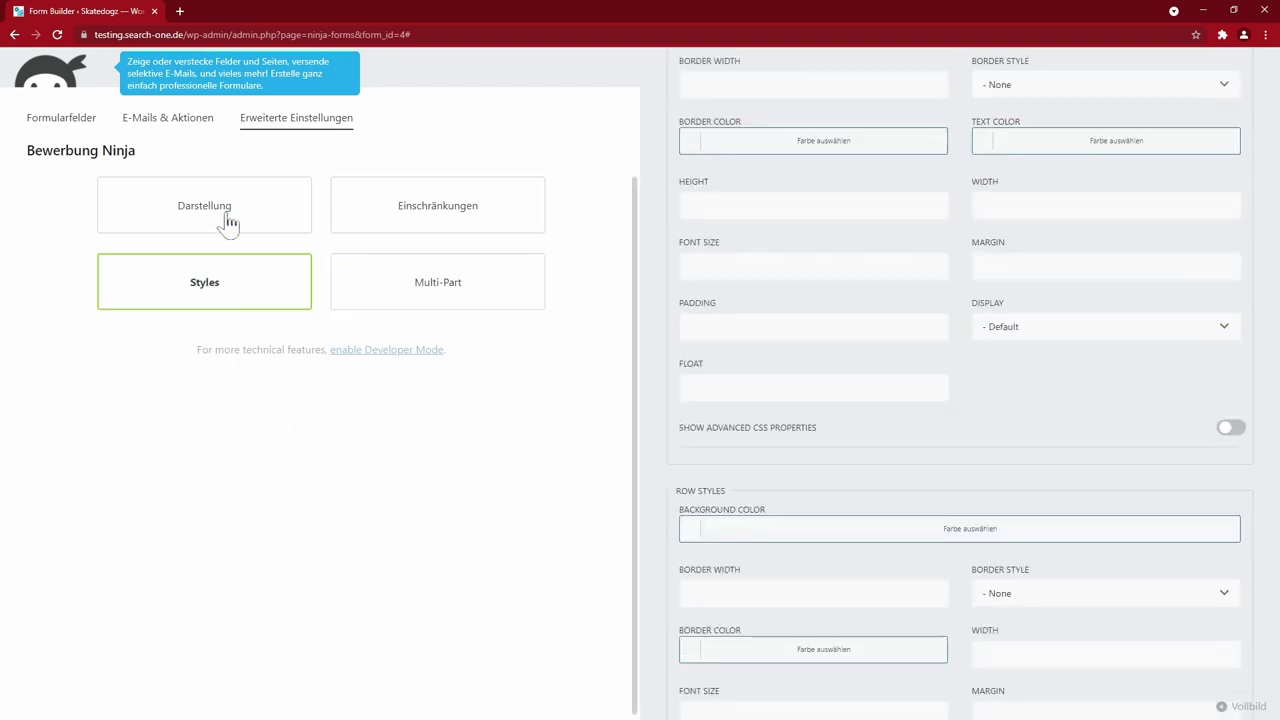
pyautogui.click(228, 222)
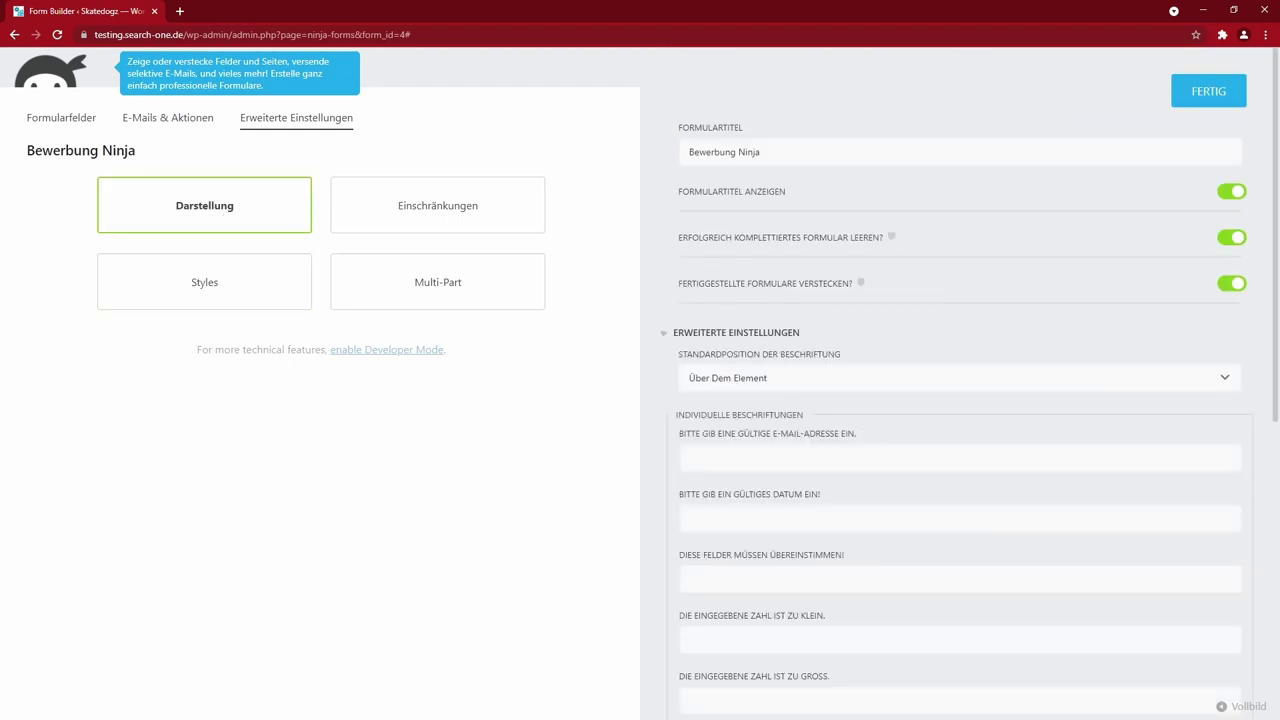
pyautogui.scroll(-3, 908, 547)
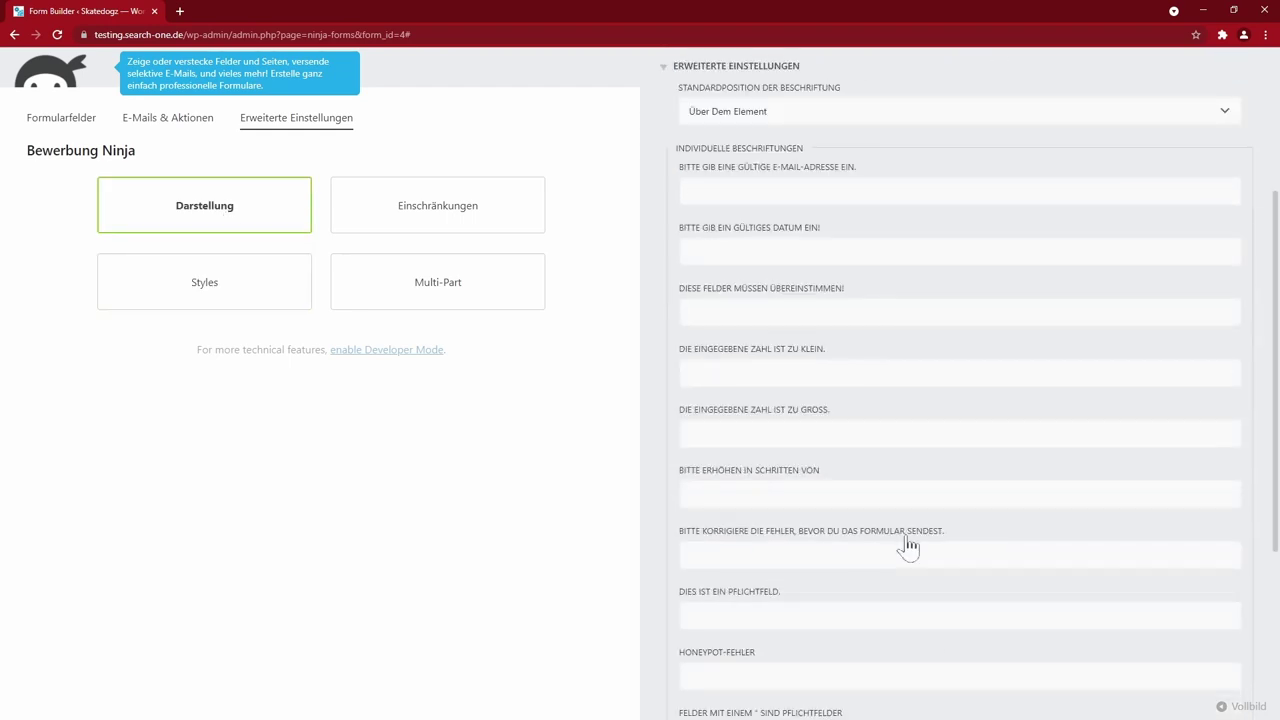
pyautogui.scroll(-3, 735, 410)
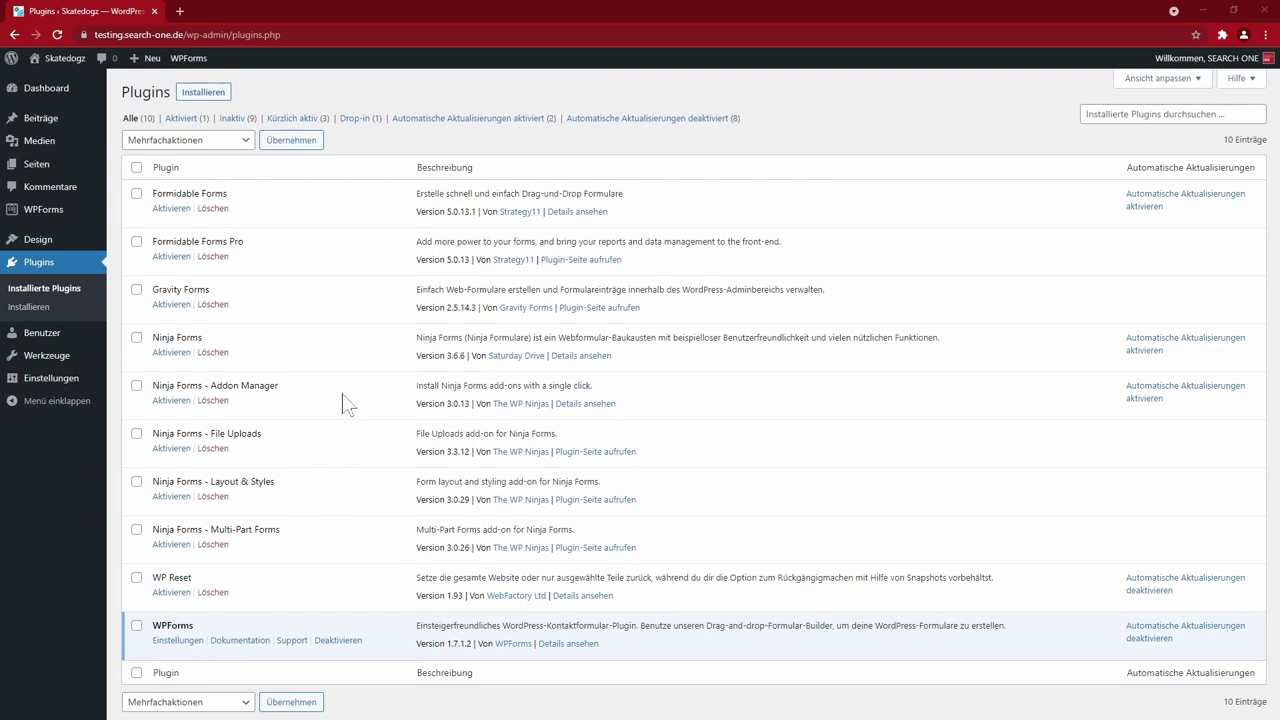
# - Start a new WPForms form named Bewerbung WPForms from the WPForms admin area
pyautogui.click(55, 216)
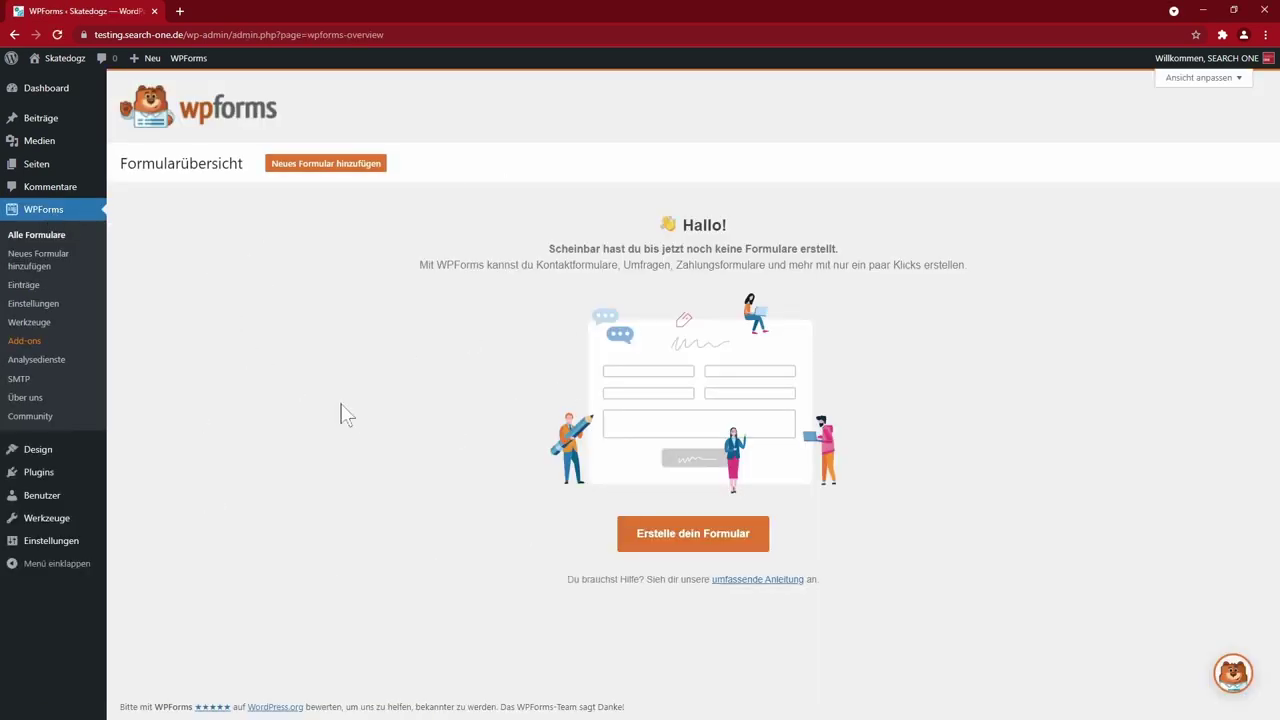
pyautogui.click(327, 166)
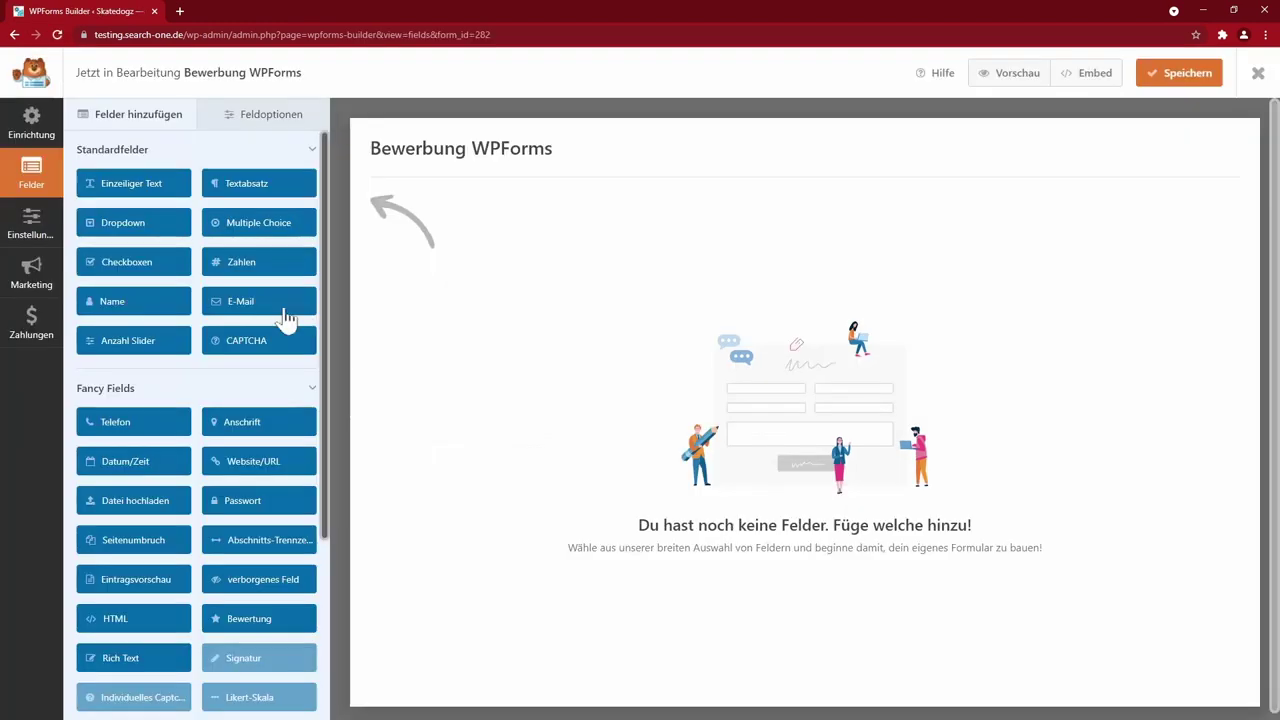
pyautogui.scroll(-2, 150, 336)
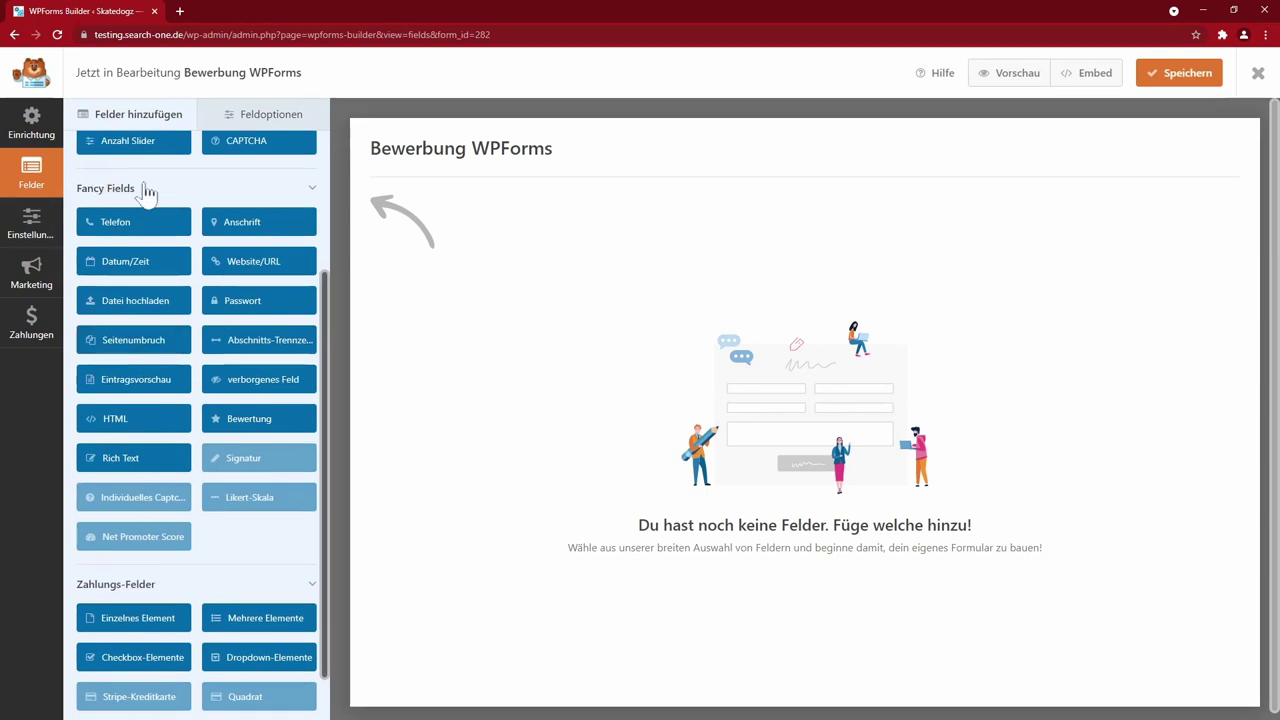
pyautogui.scroll(-1, 191, 480)
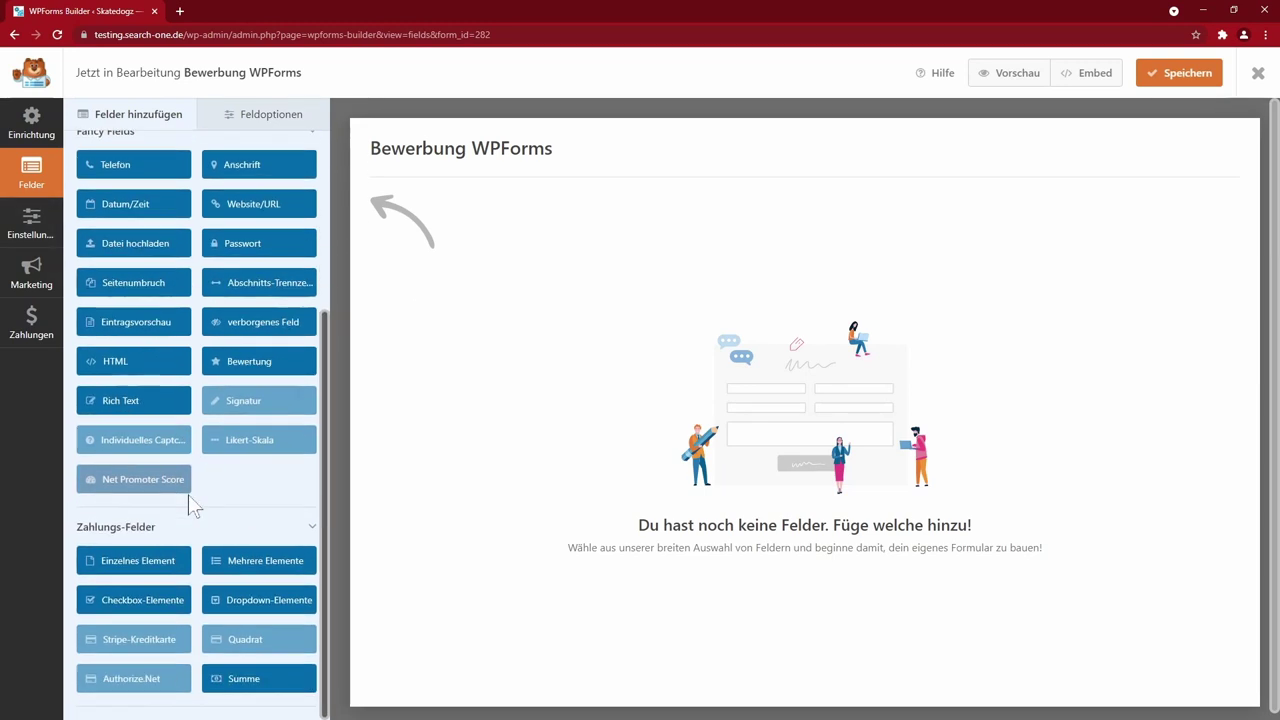
pyautogui.scroll(3, 155, 550)
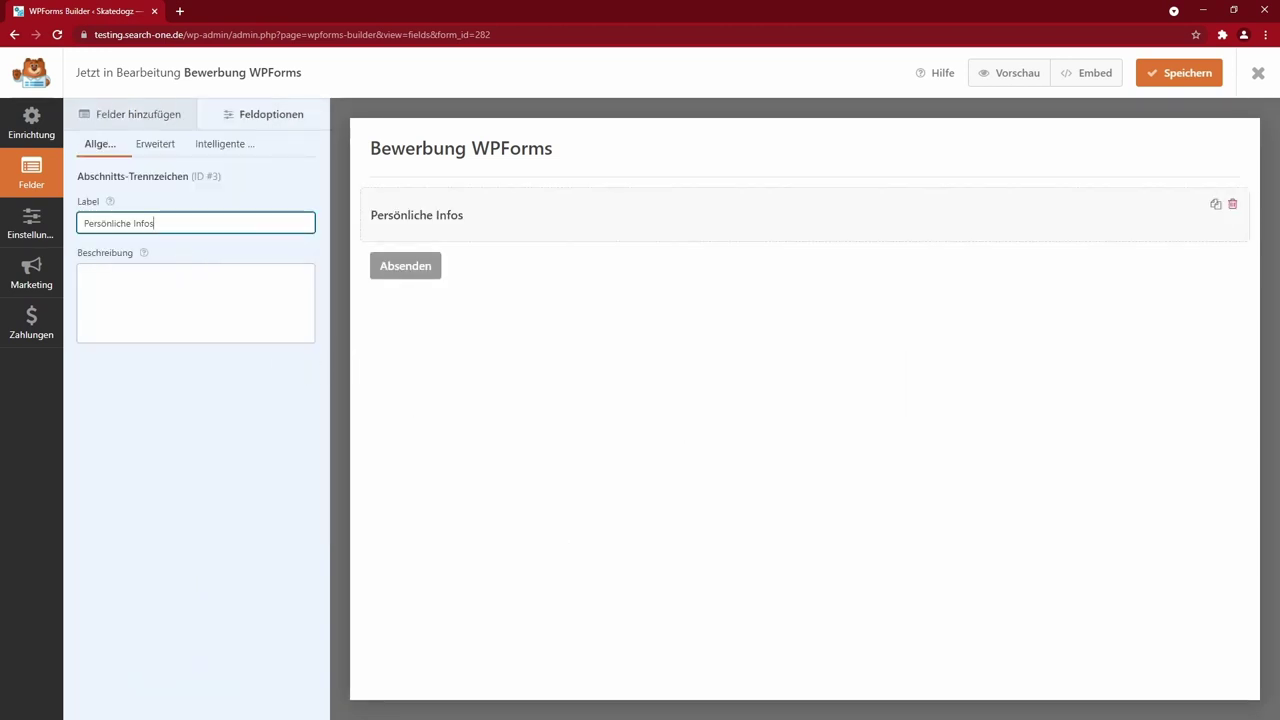
# - Add a Name field and confirm its format stays Vorname Nachname
pyautogui.click(132, 113)
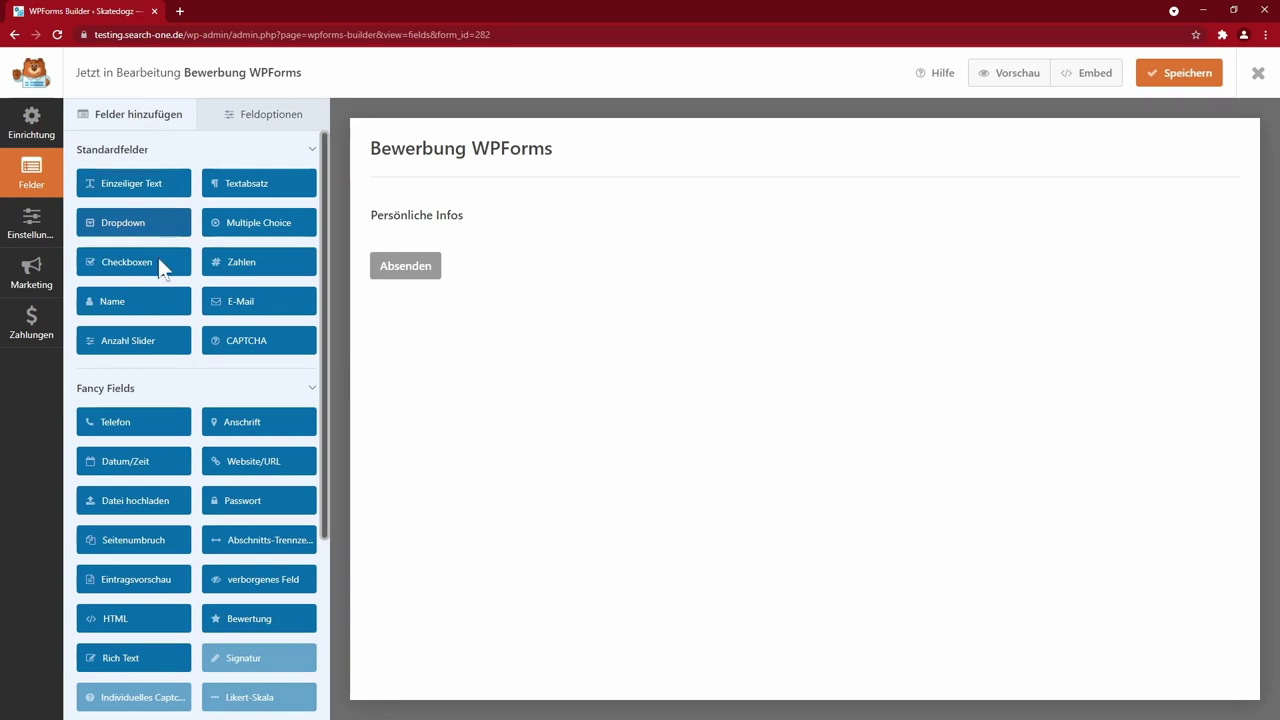
pyautogui.click(118, 300)
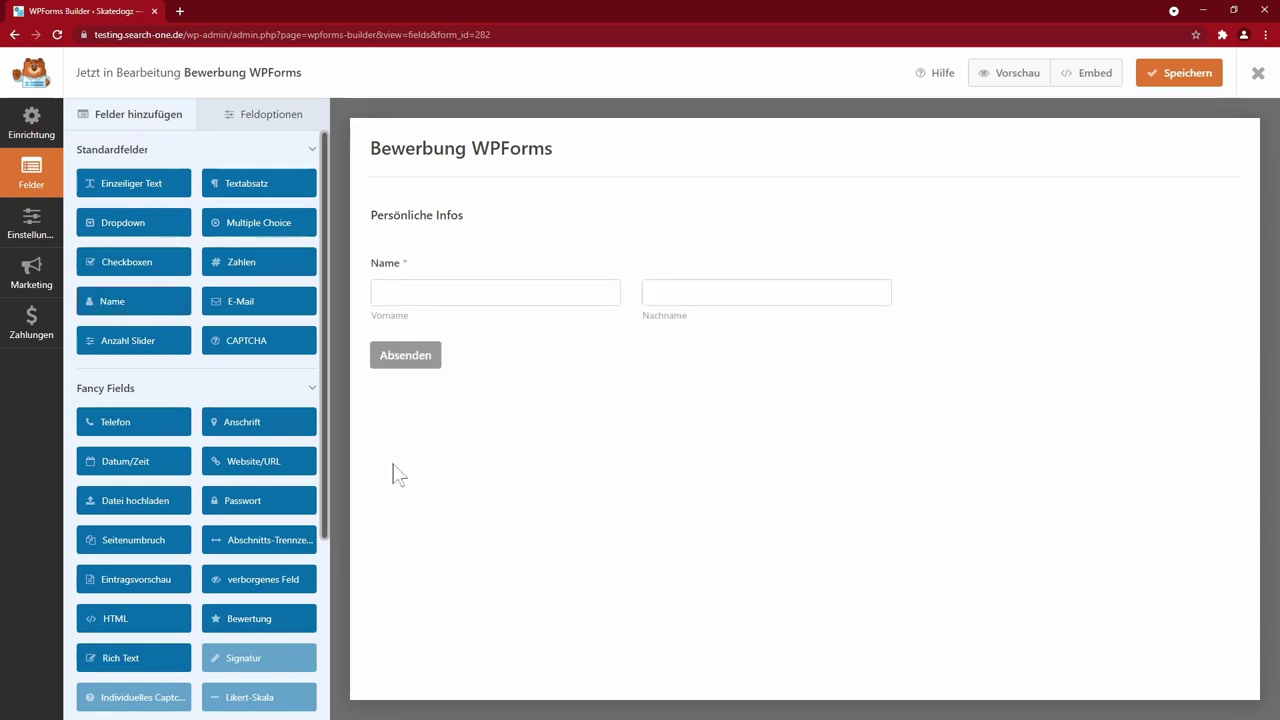
pyautogui.click(395, 295)
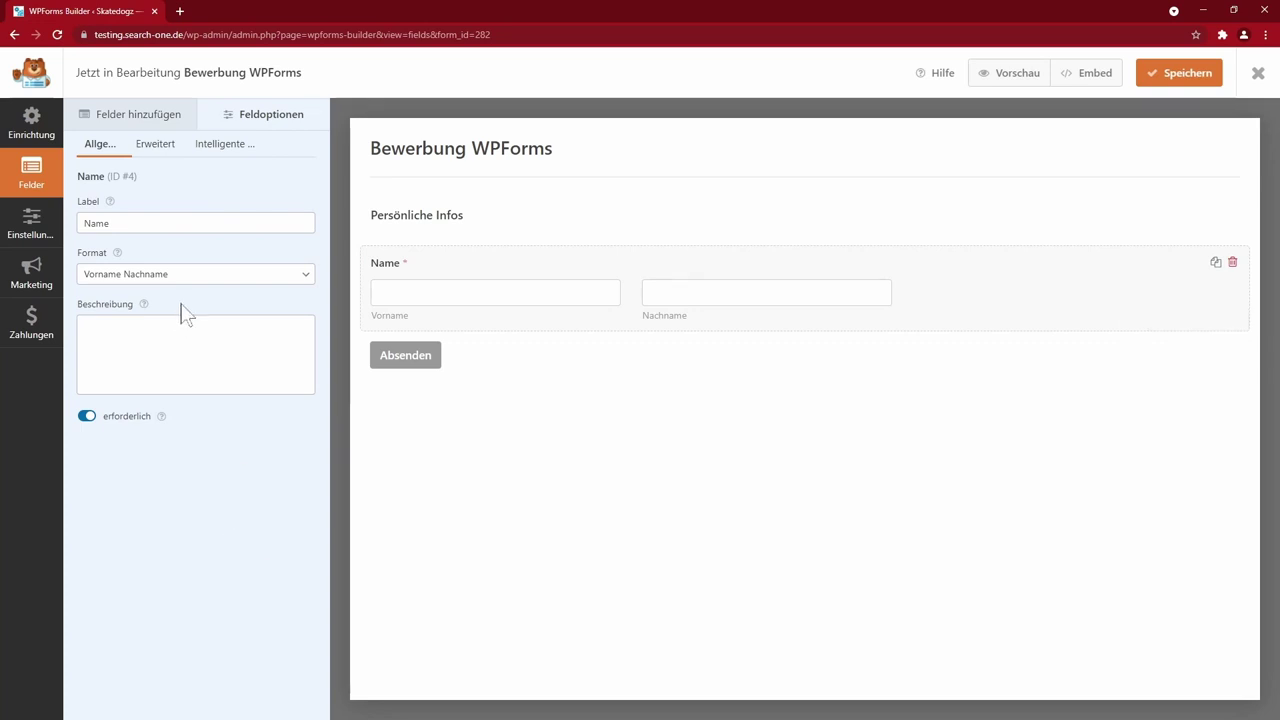
pyautogui.click(143, 279)
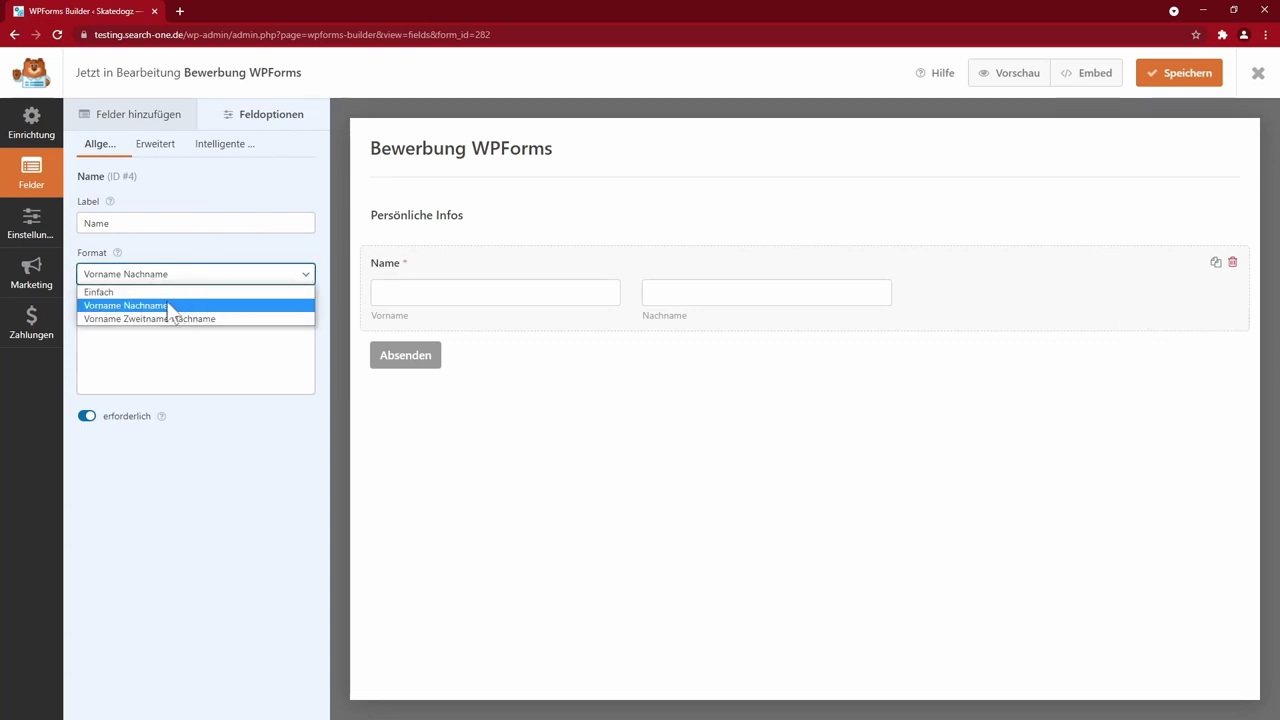
pyautogui.click(204, 450)
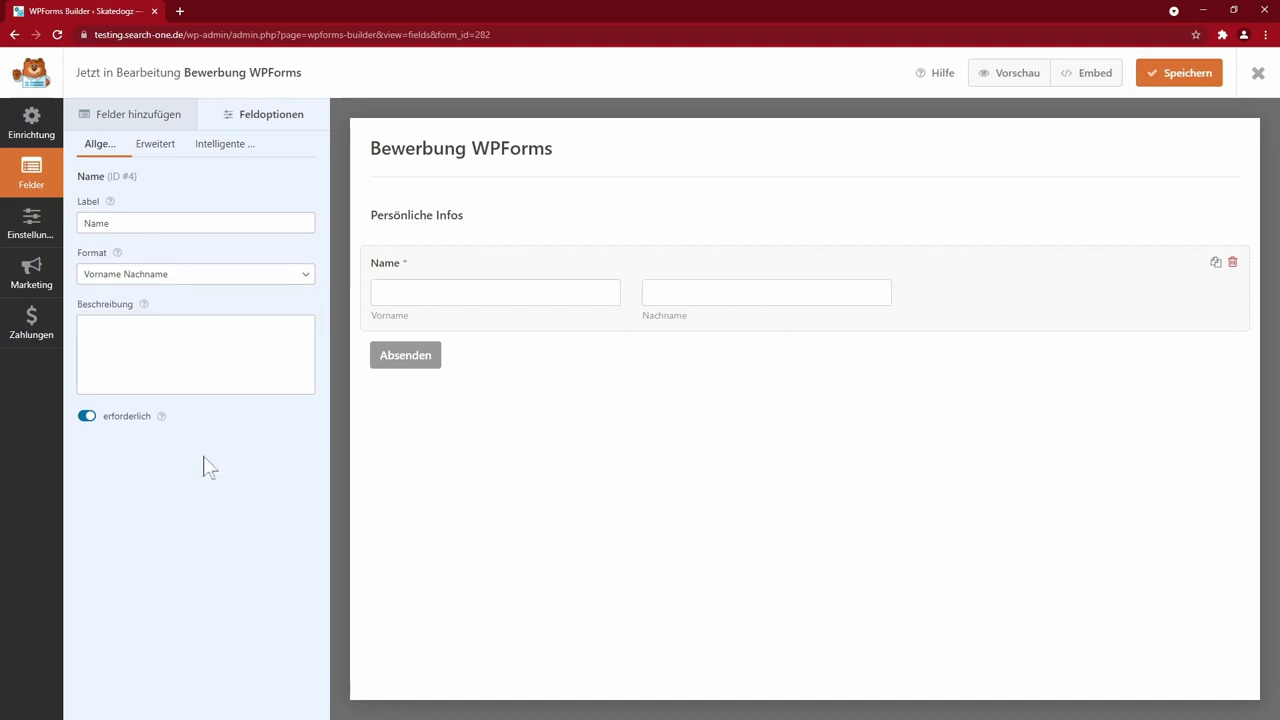
pyautogui.click(190, 274)
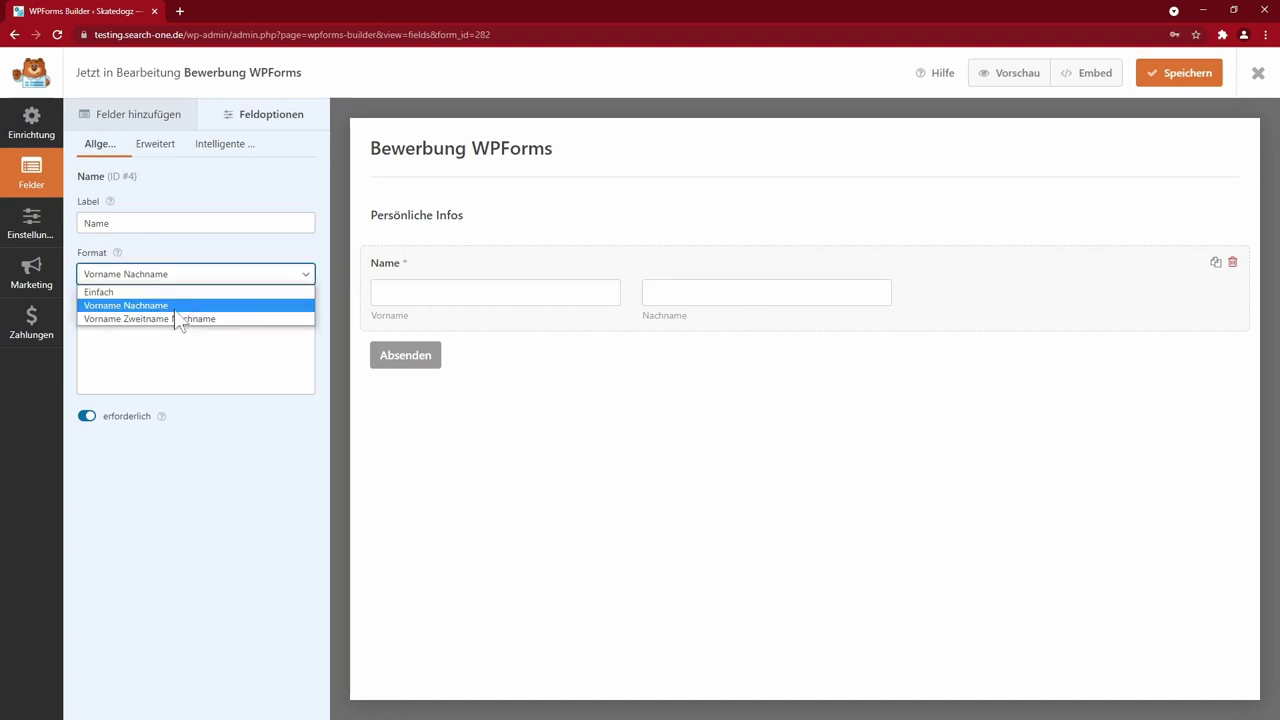
pyautogui.click(145, 126)
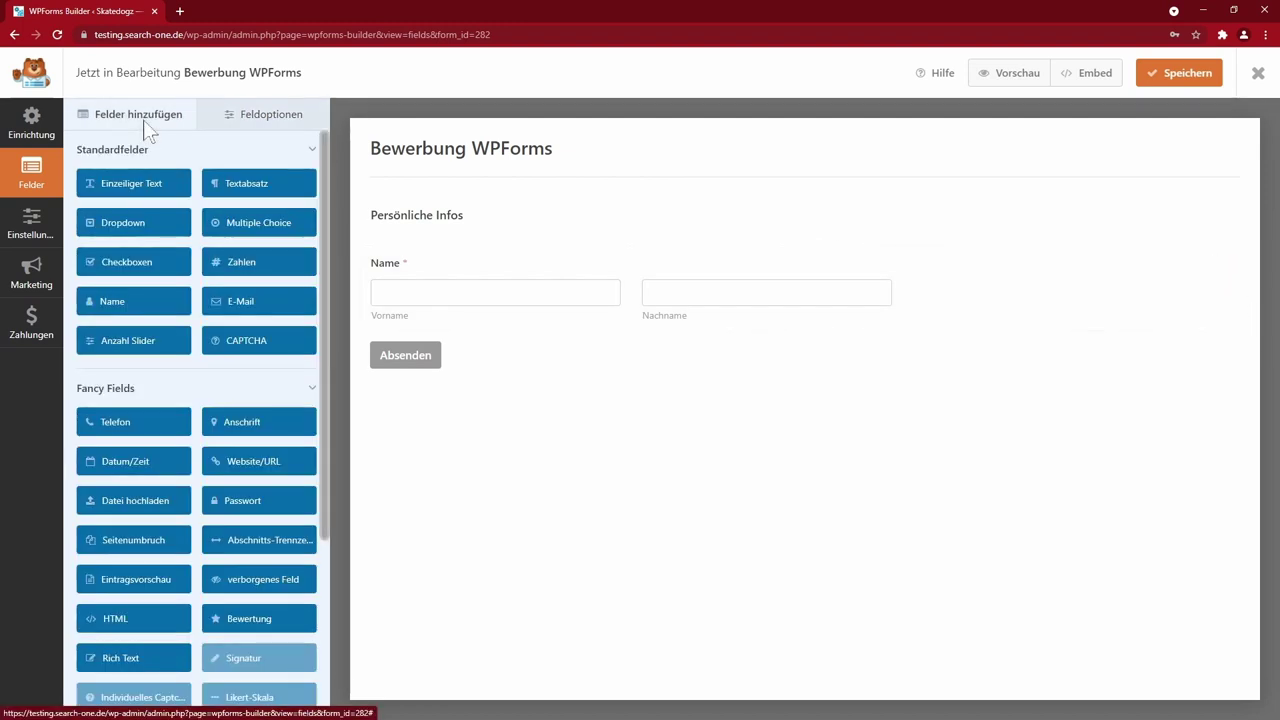
# - Place a required dropdown above Name and clear the text of its first choice
pyautogui.moveTo(129, 230); pyautogui.dragTo(523, 263)
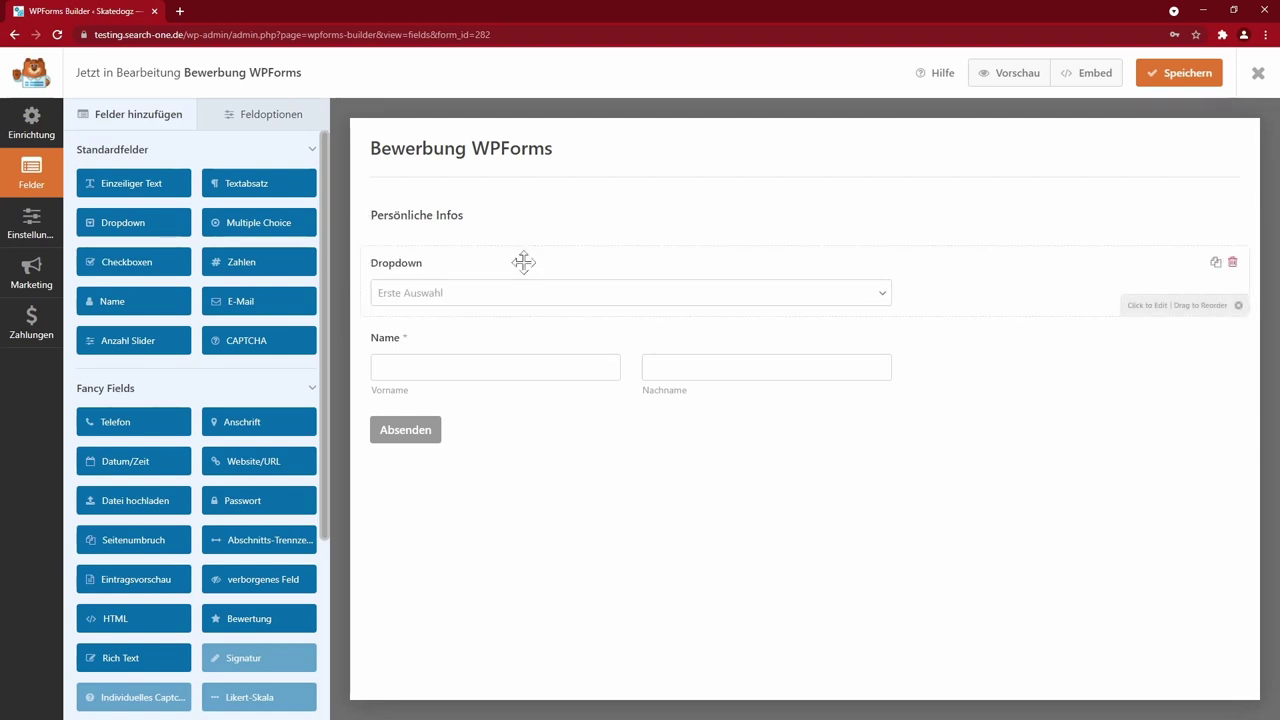
pyautogui.click(510, 297)
pyautogui.click(147, 275)
pyautogui.hotkey('ctrl', 'a')
pyautogui.press('BackSpace')
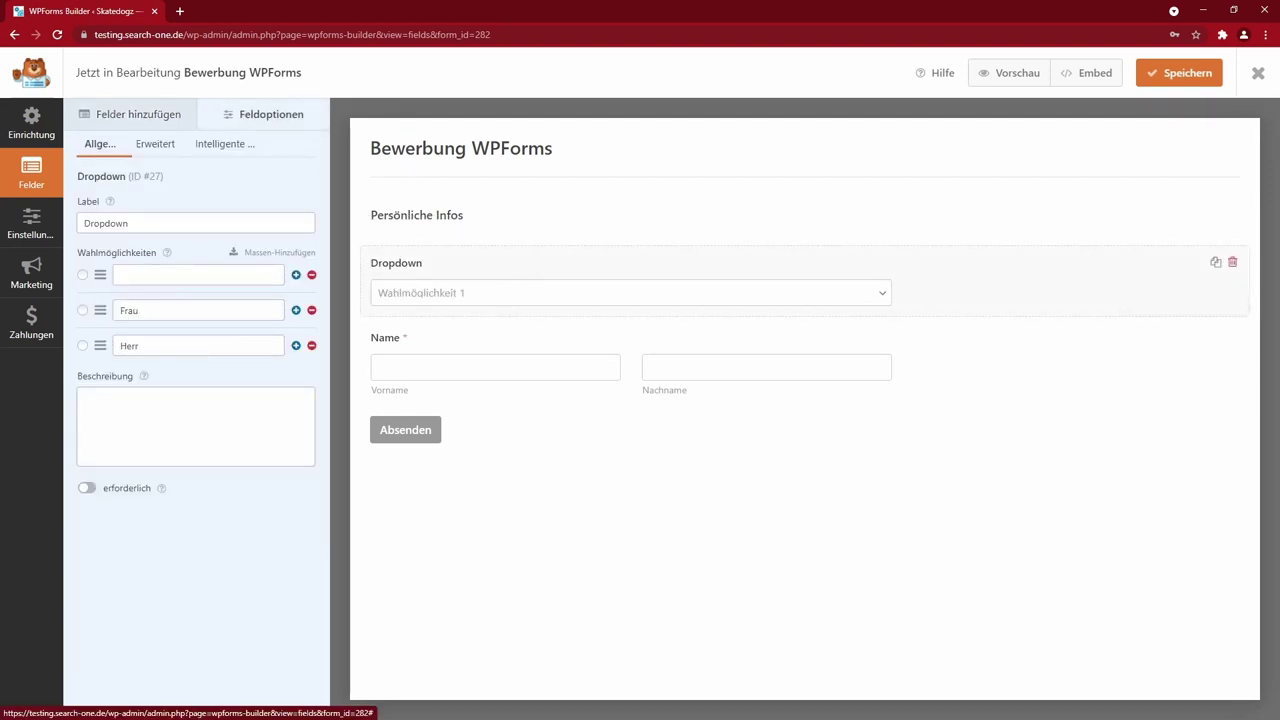
pyautogui.click(88, 489)
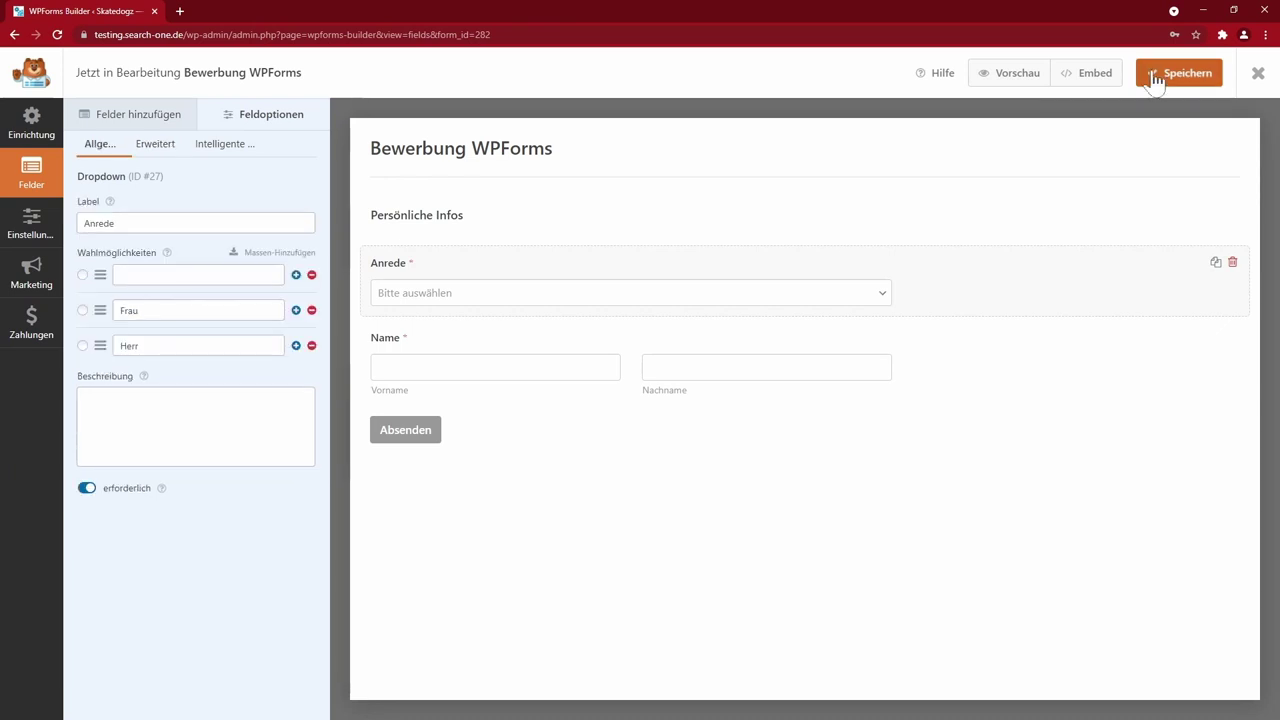
# - Save and preview to check the Anrede choices, then delete the empty first choice
pyautogui.click(1002, 73)
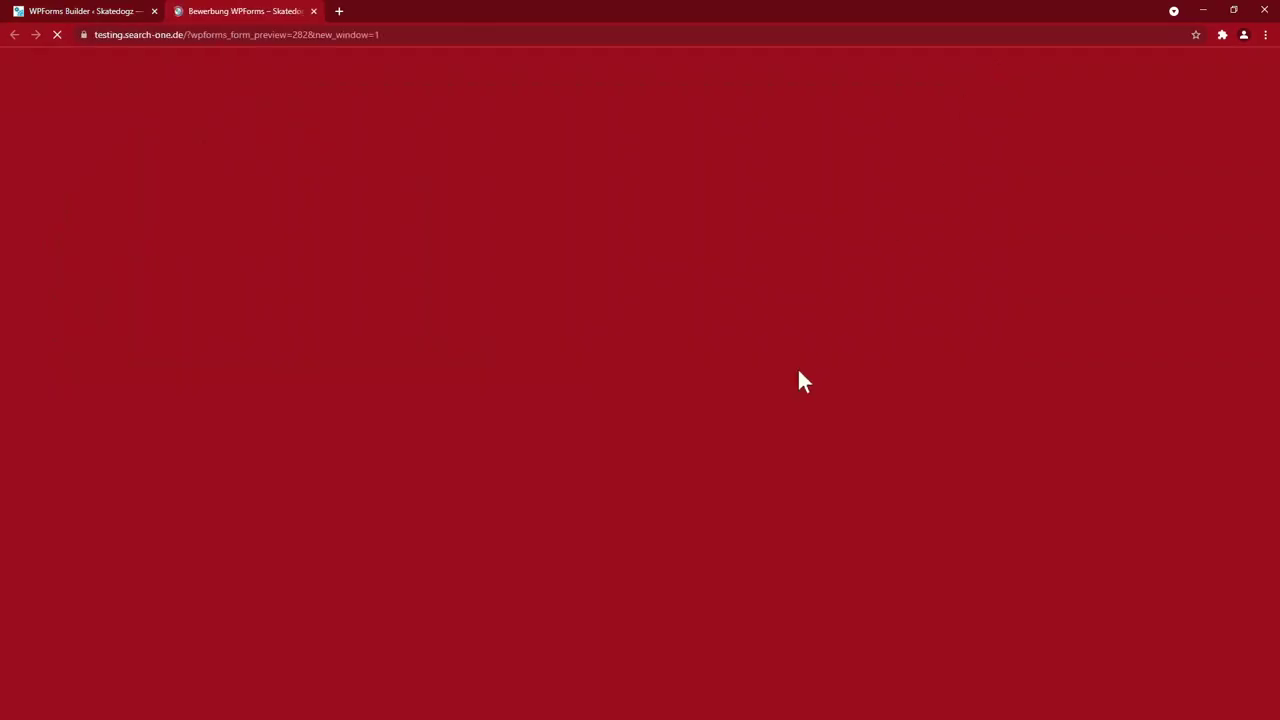
pyautogui.click(421, 386)
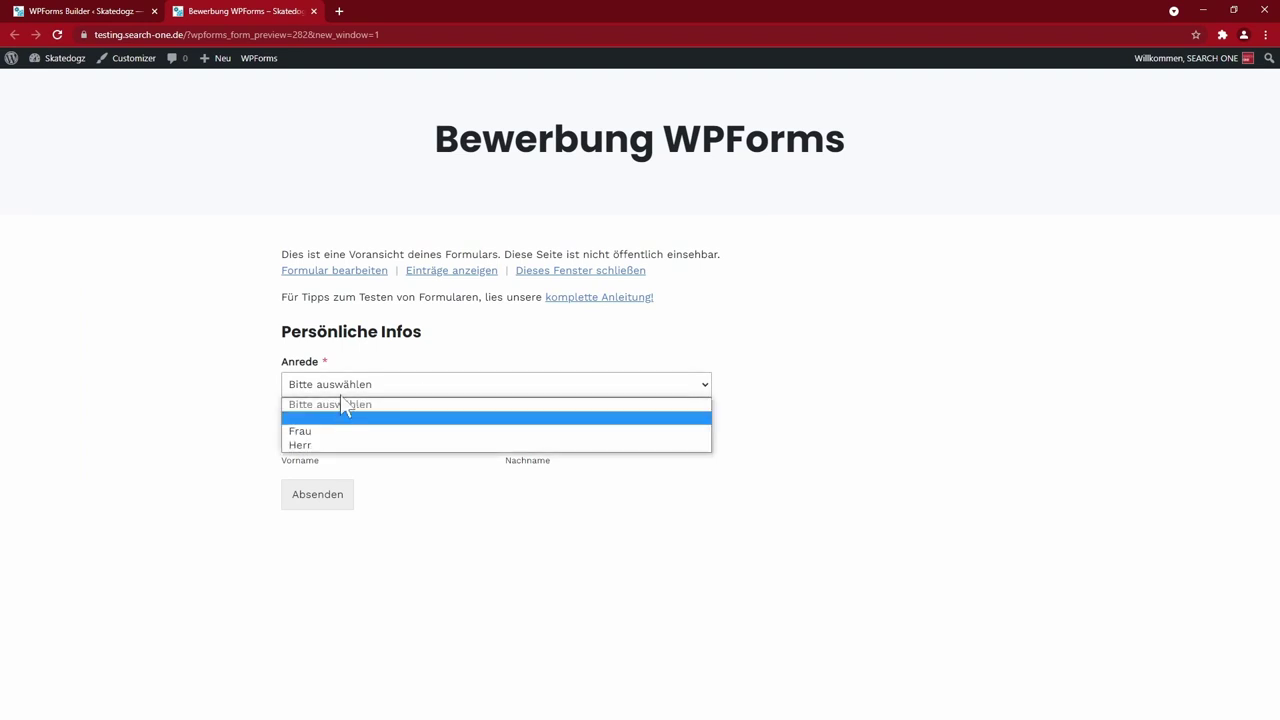
pyautogui.click(246, 412)
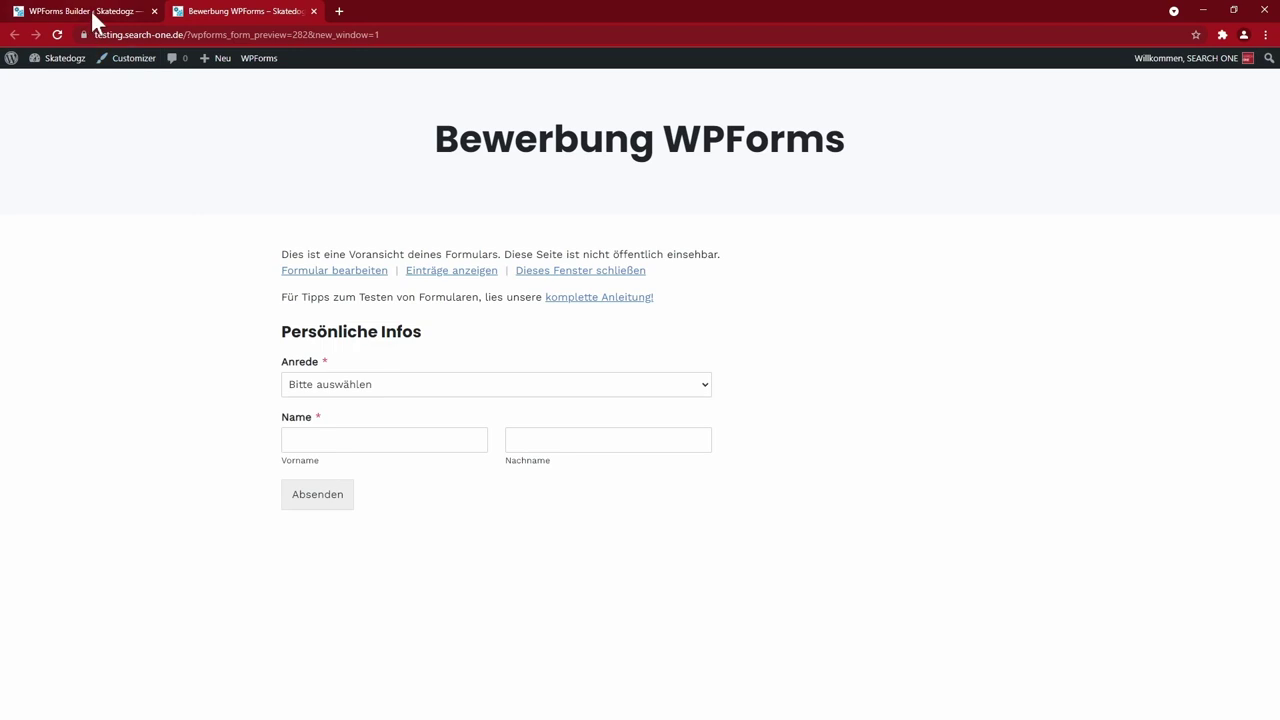
pyautogui.click(90, 11)
pyautogui.click(311, 274)
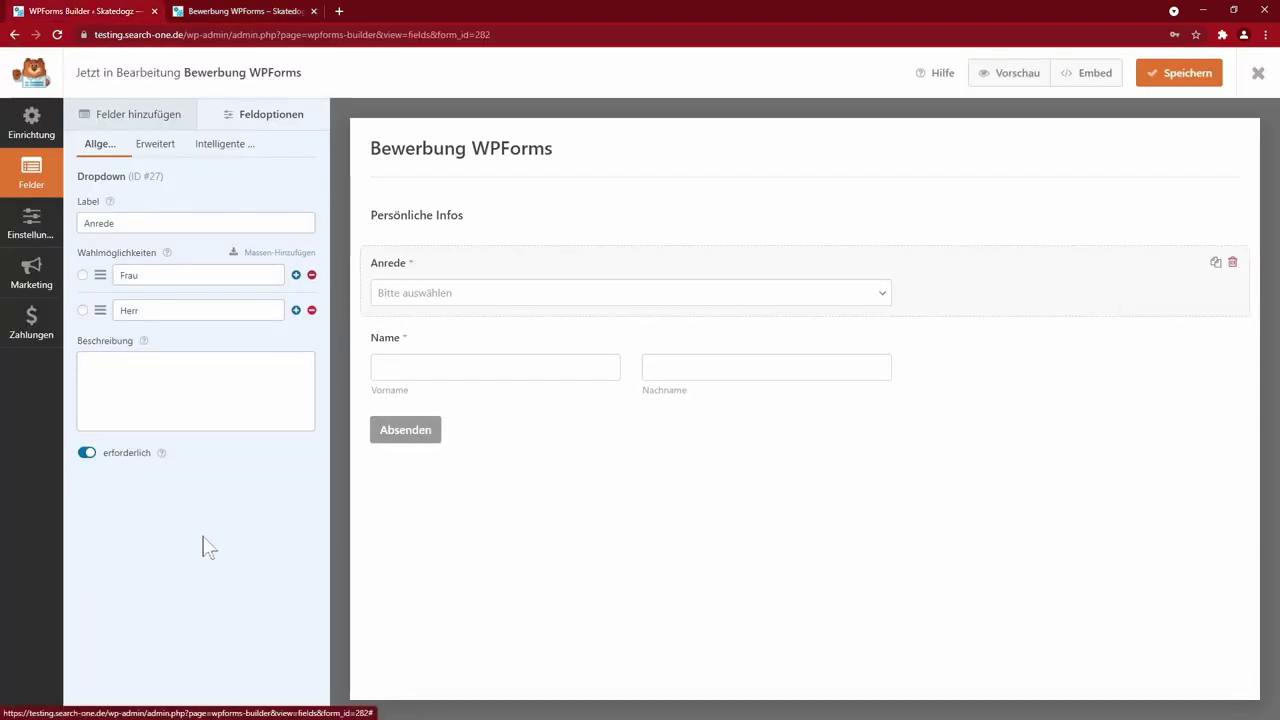
# - Preview the form again, then move Anrede below Name and back above it
pyautogui.click(1002, 74)
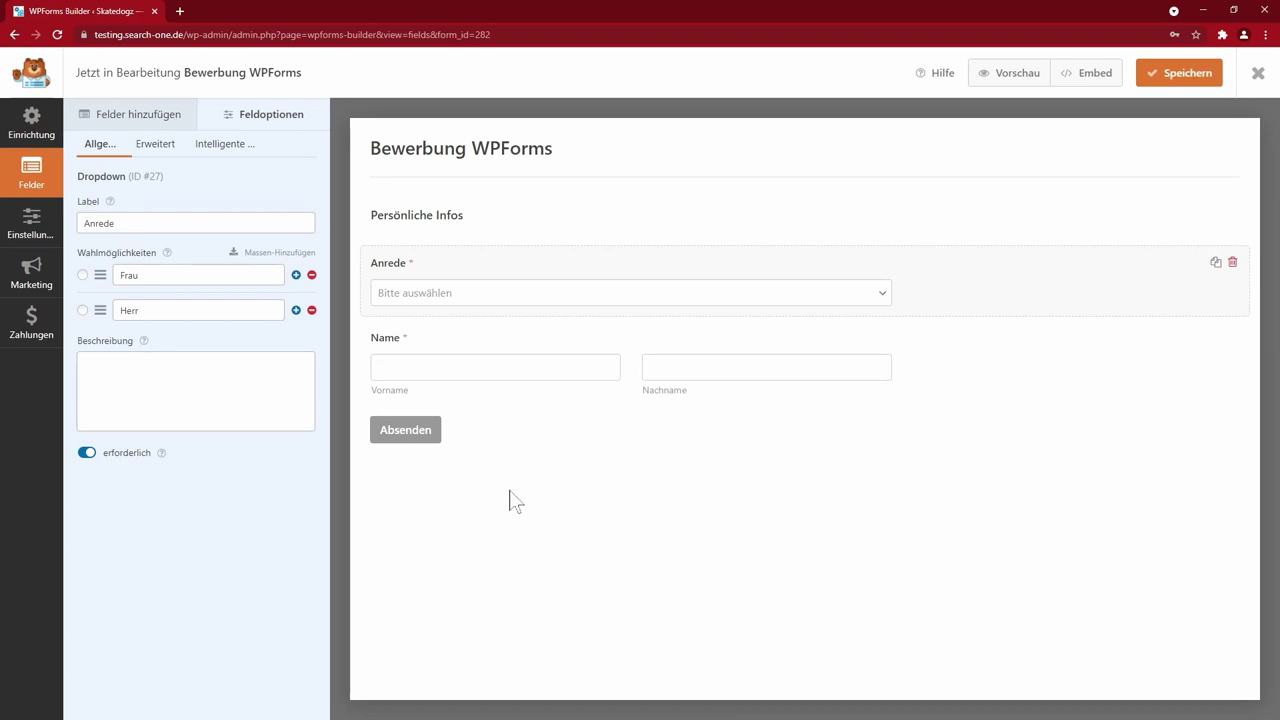
pyautogui.moveTo(477, 266); pyautogui.dragTo(534, 398)
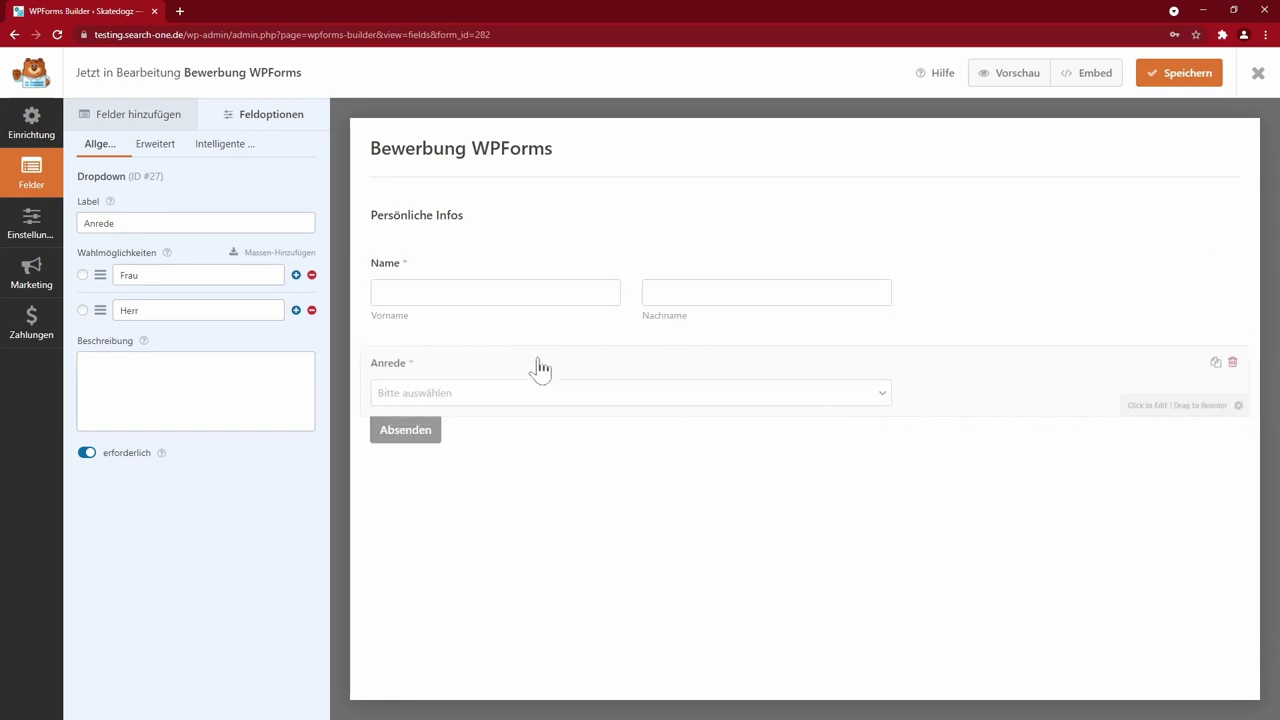
pyautogui.moveTo(537, 354); pyautogui.dragTo(540, 289)
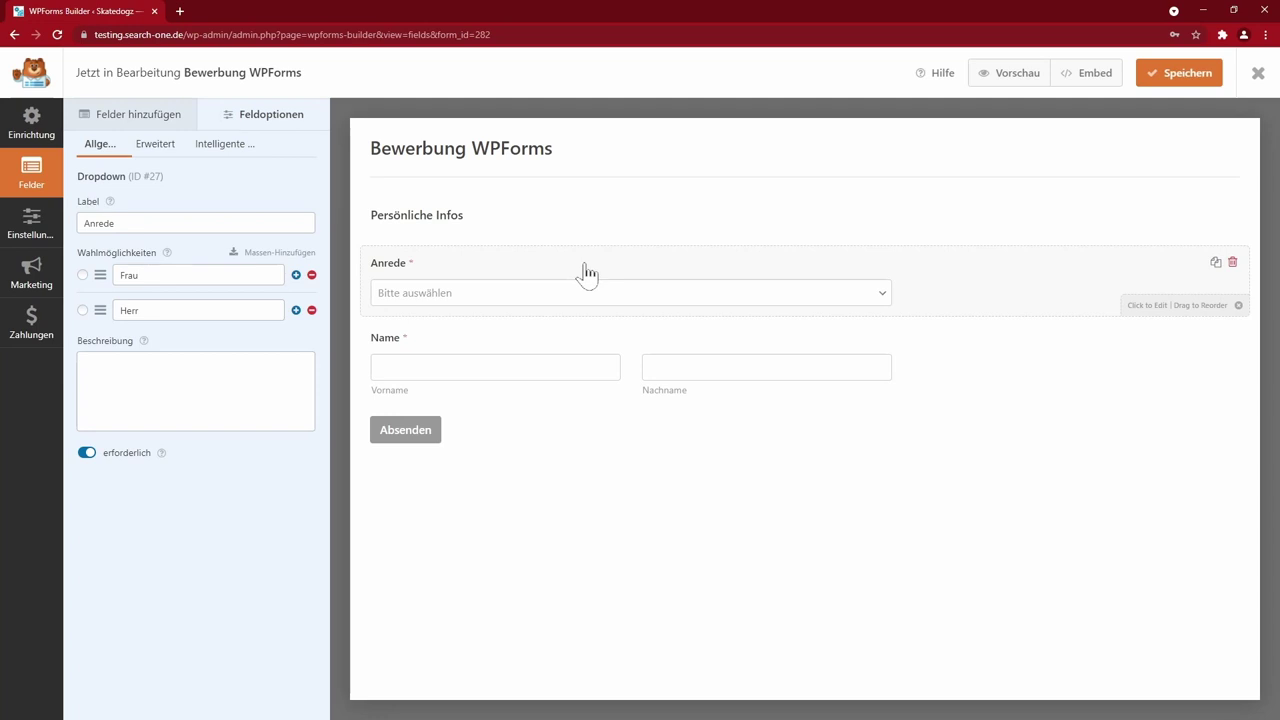
# - Give the Anrede dropdown the left one-third column layout
pyautogui.click(155, 147)
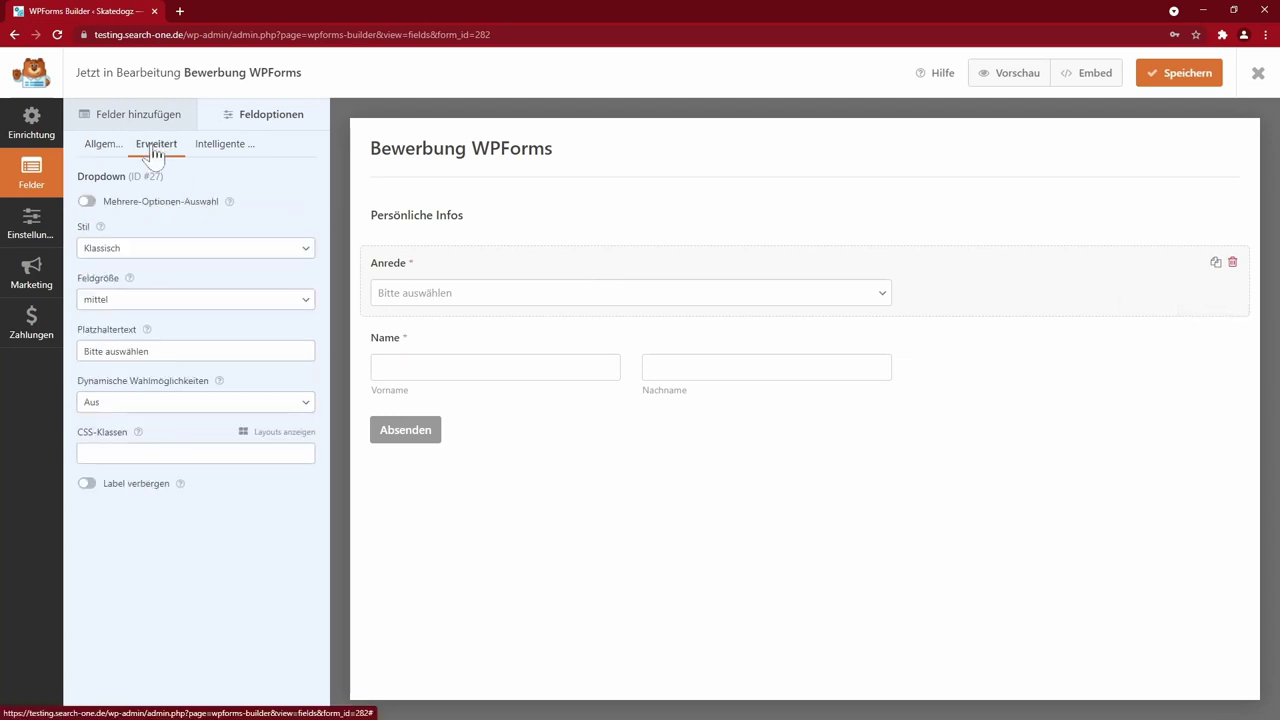
pyautogui.click(285, 440)
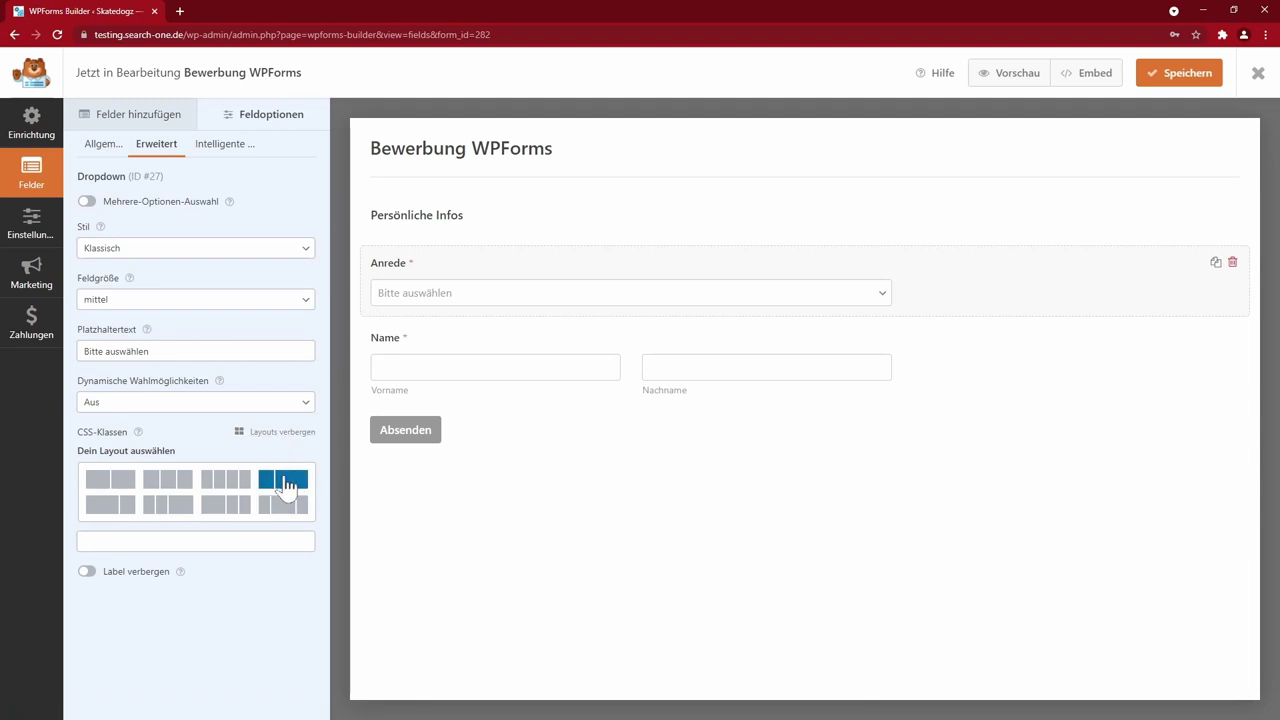
pyautogui.click(286, 484)
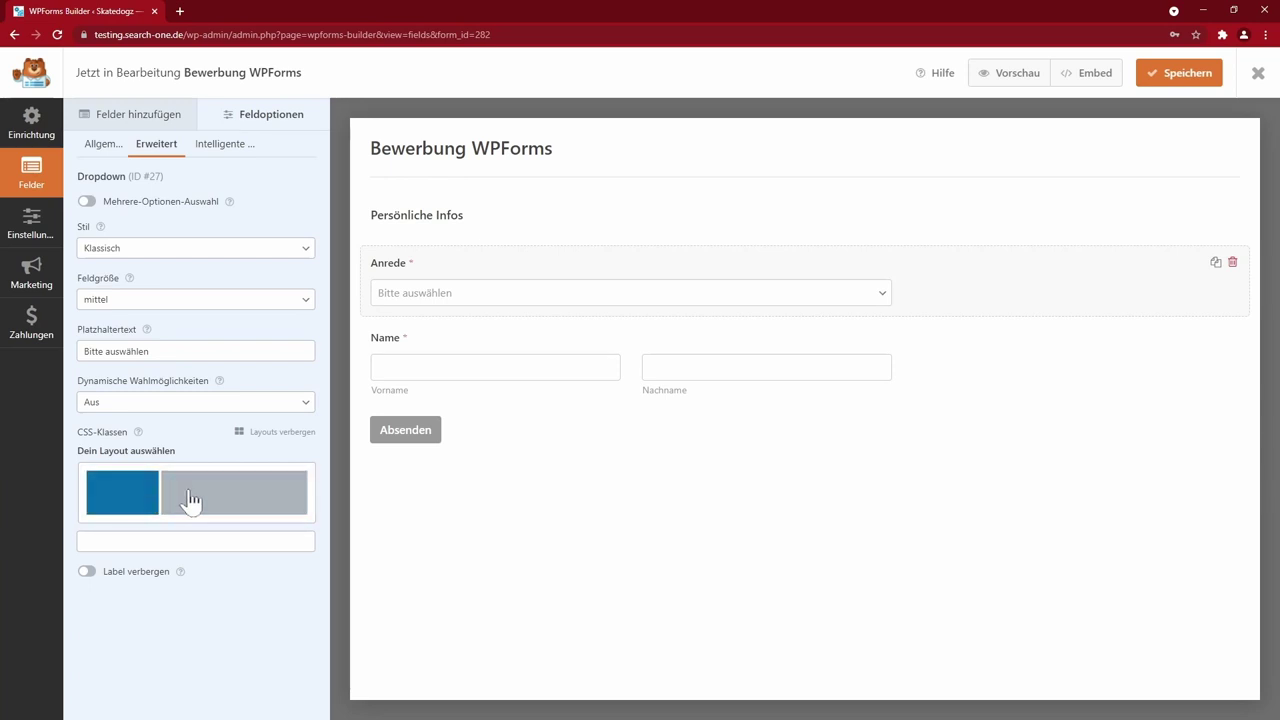
pyautogui.click(124, 505)
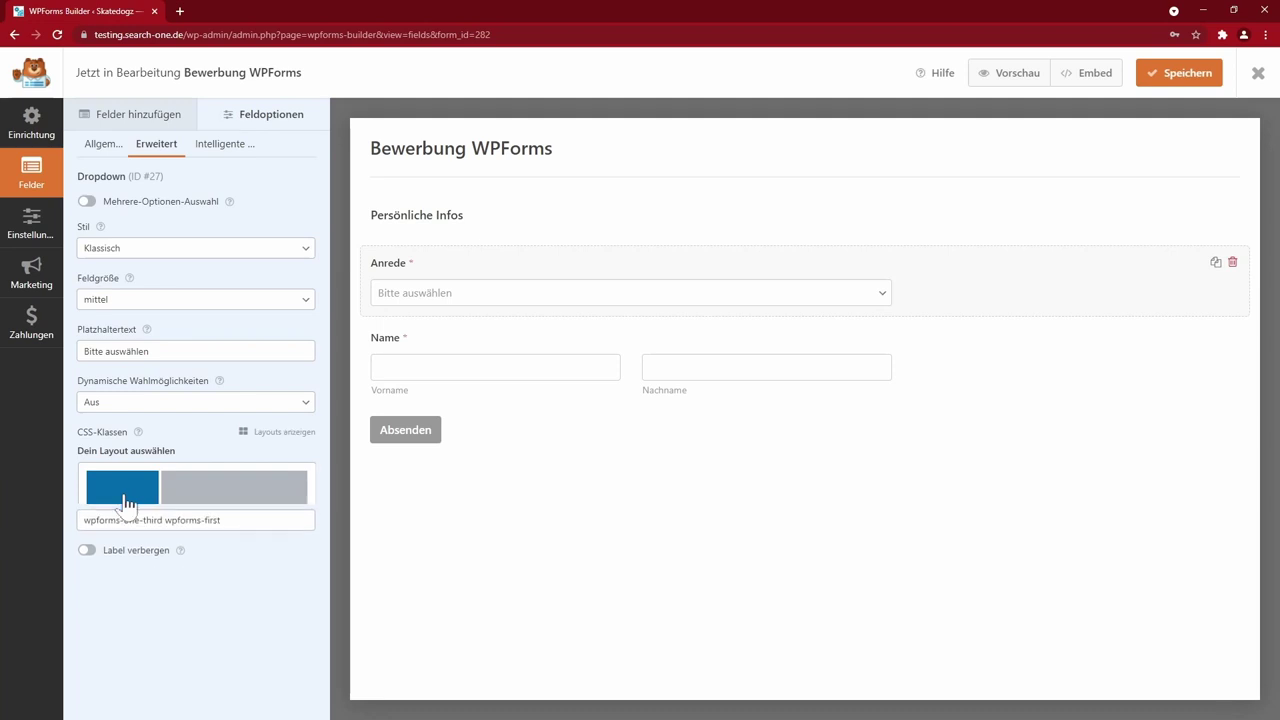
pyautogui.moveTo(122, 454); pyautogui.dragTo(221, 454)
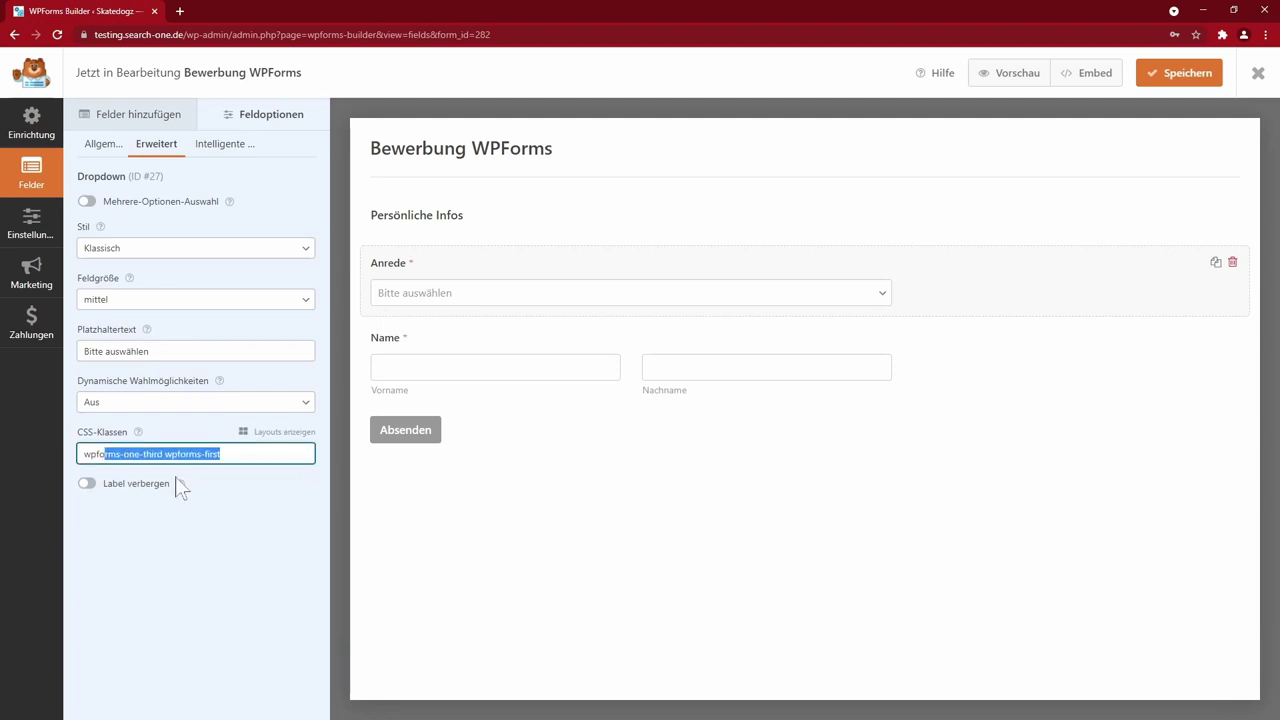
pyautogui.click(216, 492)
# - Give the Name field the right two-thirds column, then save and preview the row
pyautogui.click(483, 338)
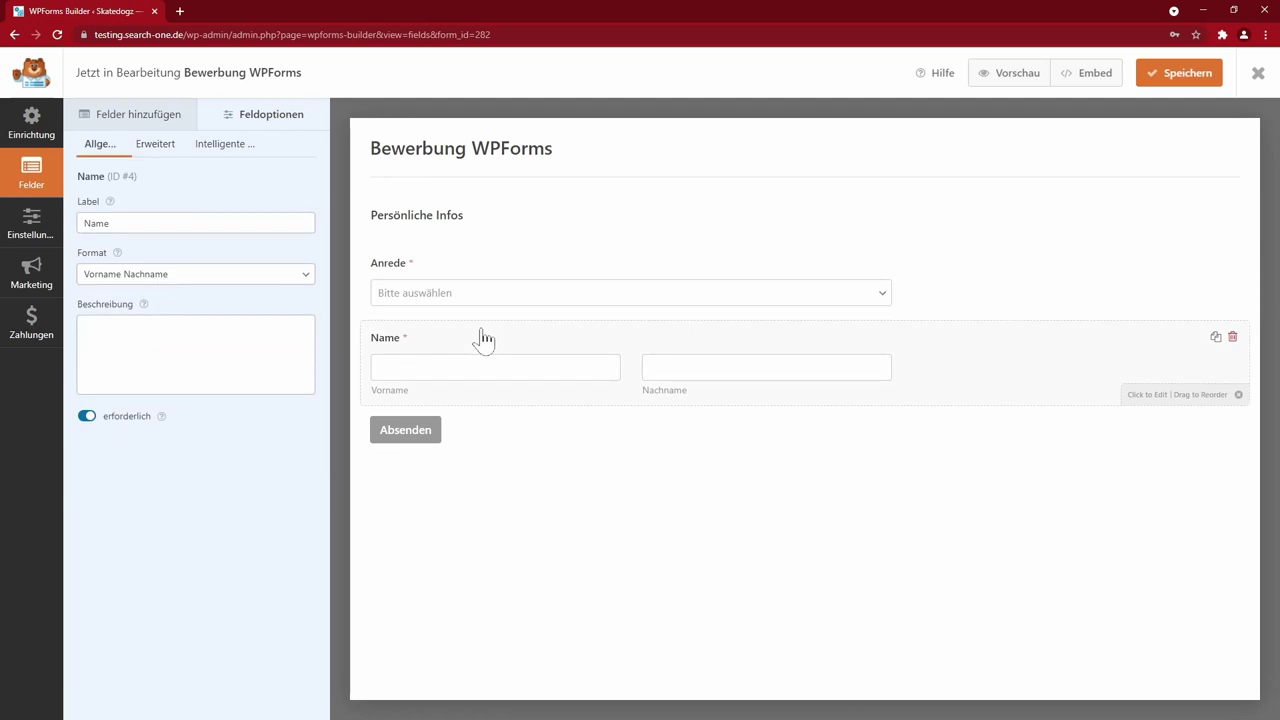
pyautogui.click(156, 144)
pyautogui.click(283, 436)
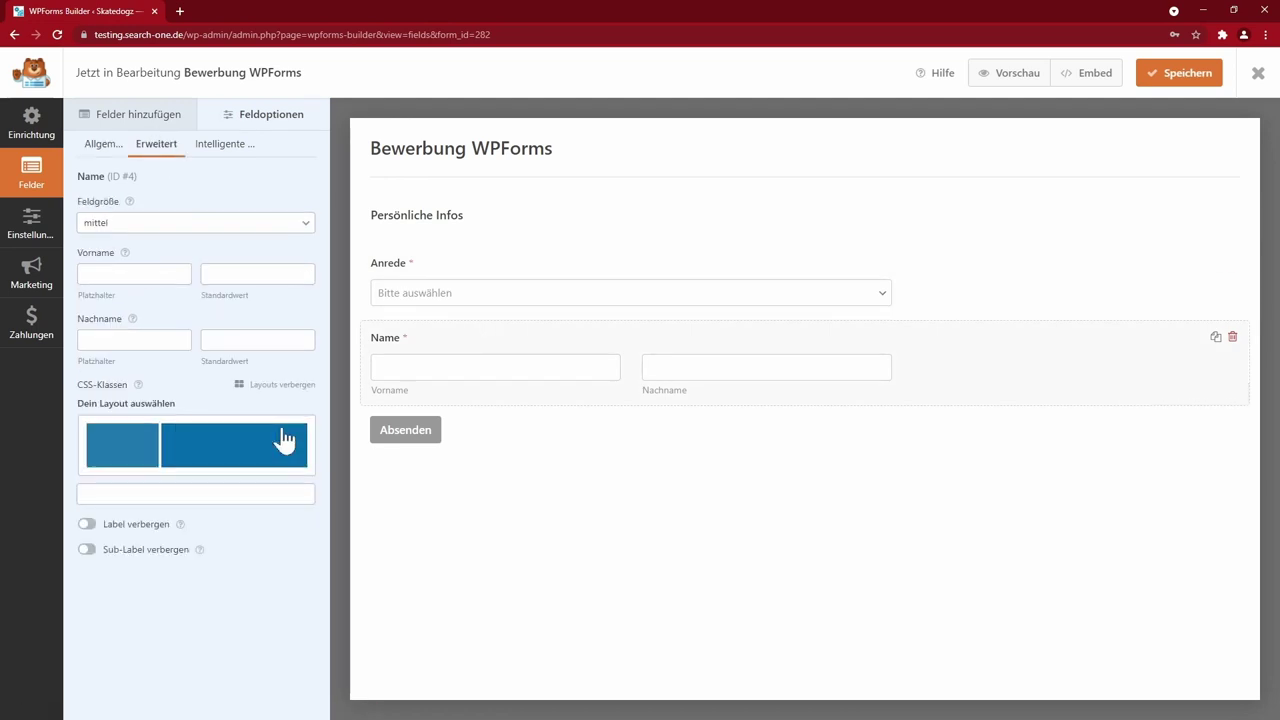
pyautogui.click(203, 449)
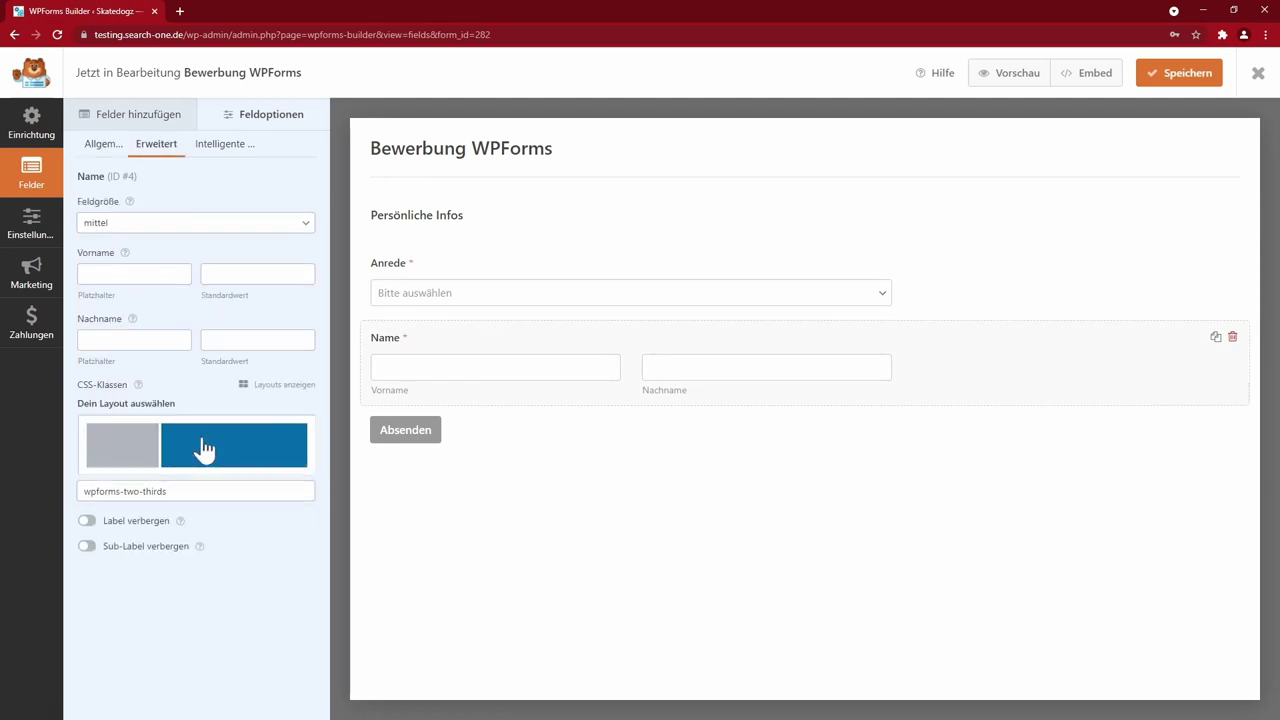
pyautogui.click(1159, 88)
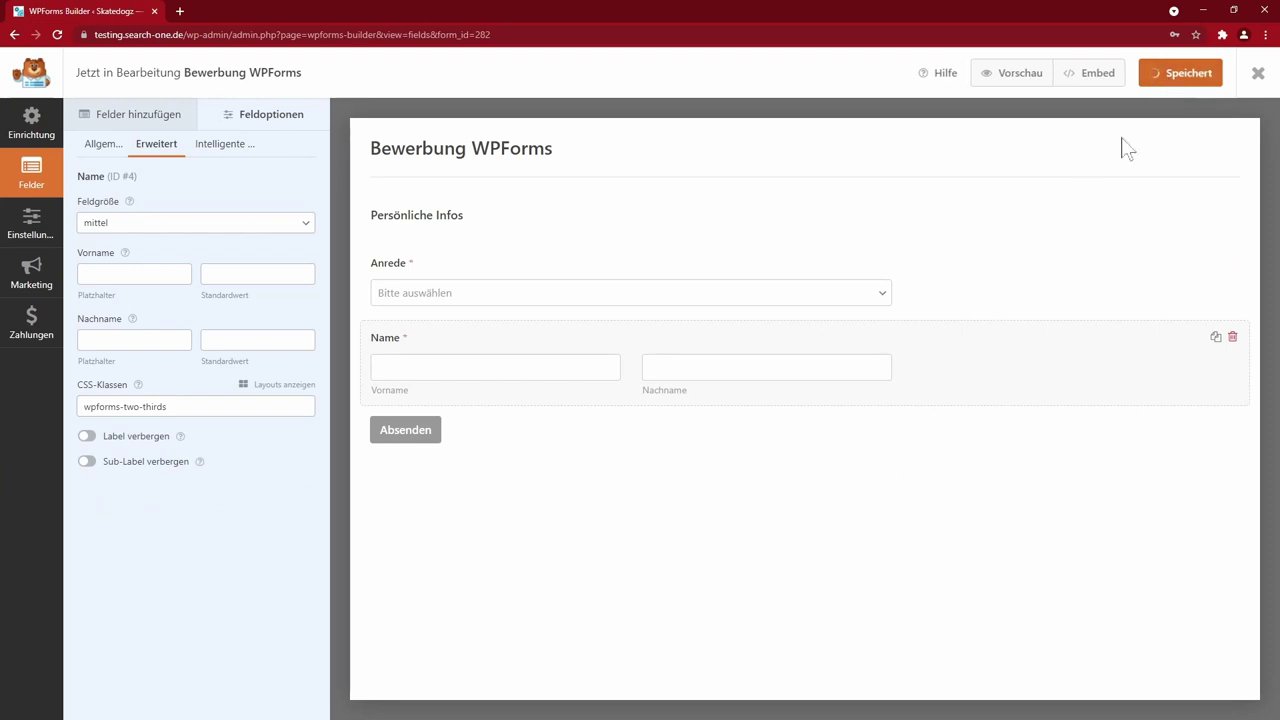
pyautogui.click(1012, 80)
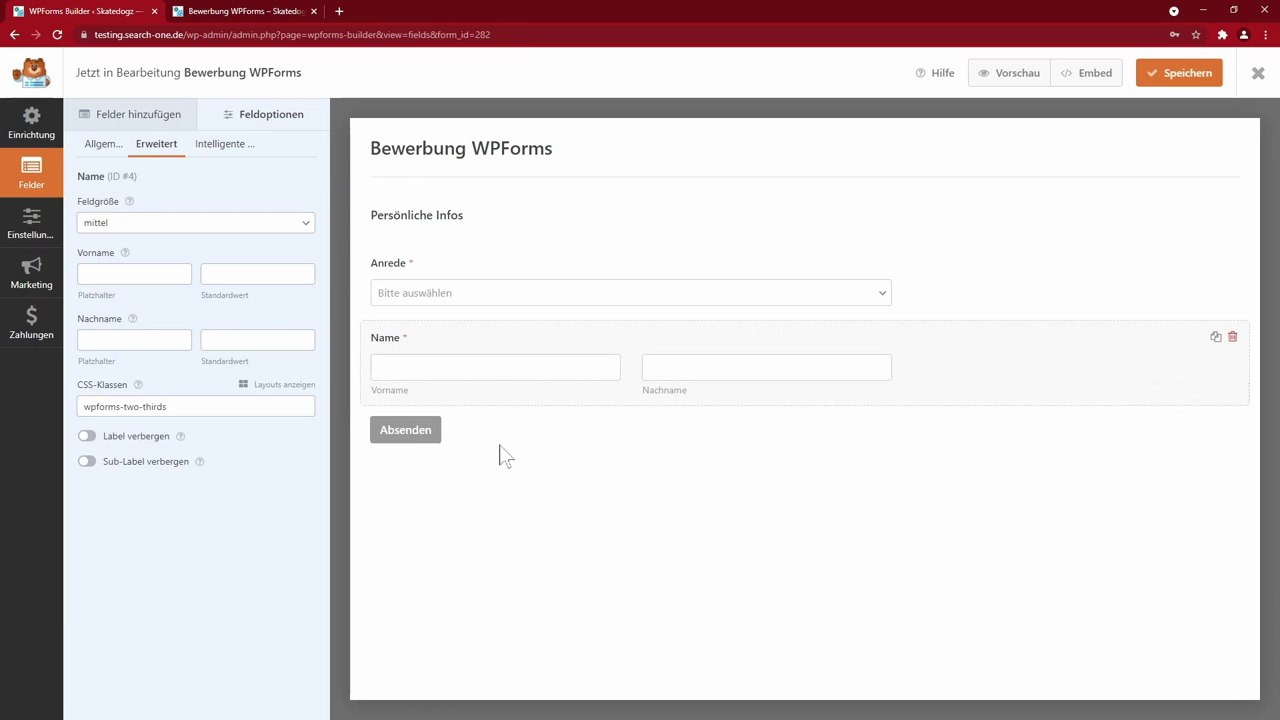
# - Set Feldgröße to groß for both the Anrede dropdown and the Name field
pyautogui.click(467, 283)
pyautogui.click(290, 300)
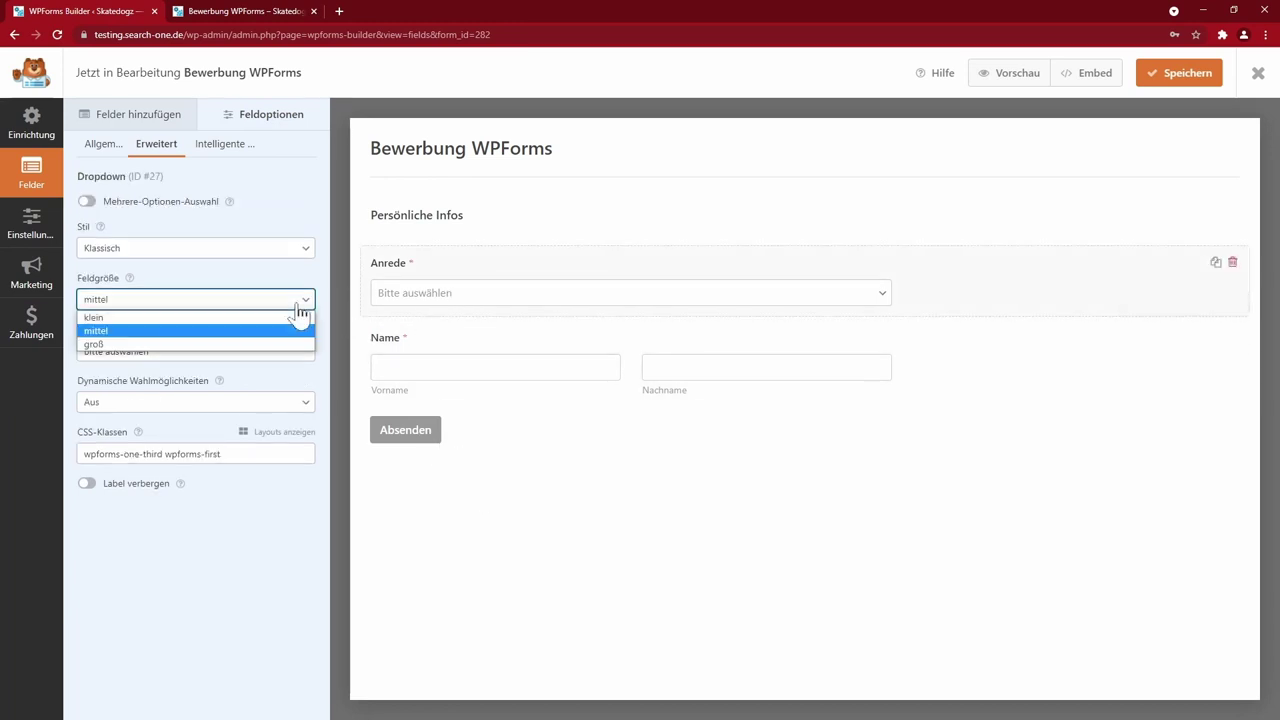
pyautogui.click(104, 344)
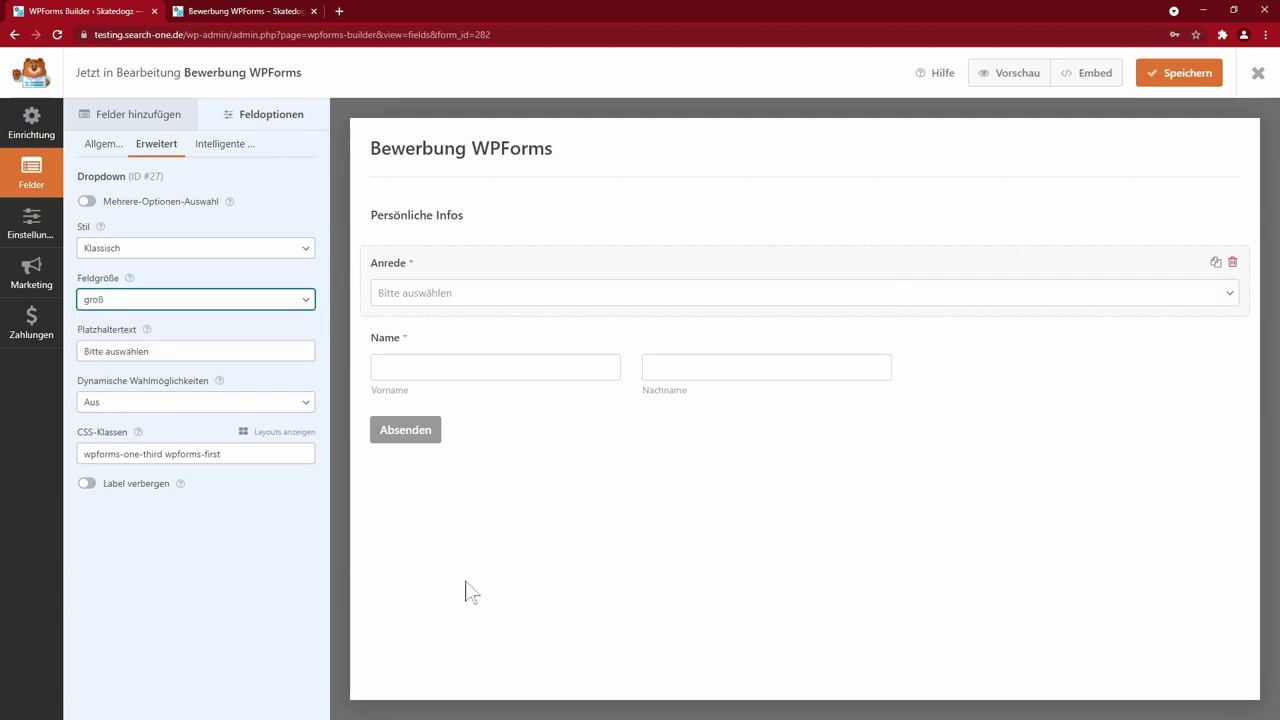
pyautogui.click(460, 352)
pyautogui.click(167, 226)
pyautogui.click(128, 268)
# - Preview the form and check the Anrede dropdown choices
pyautogui.click(997, 76)
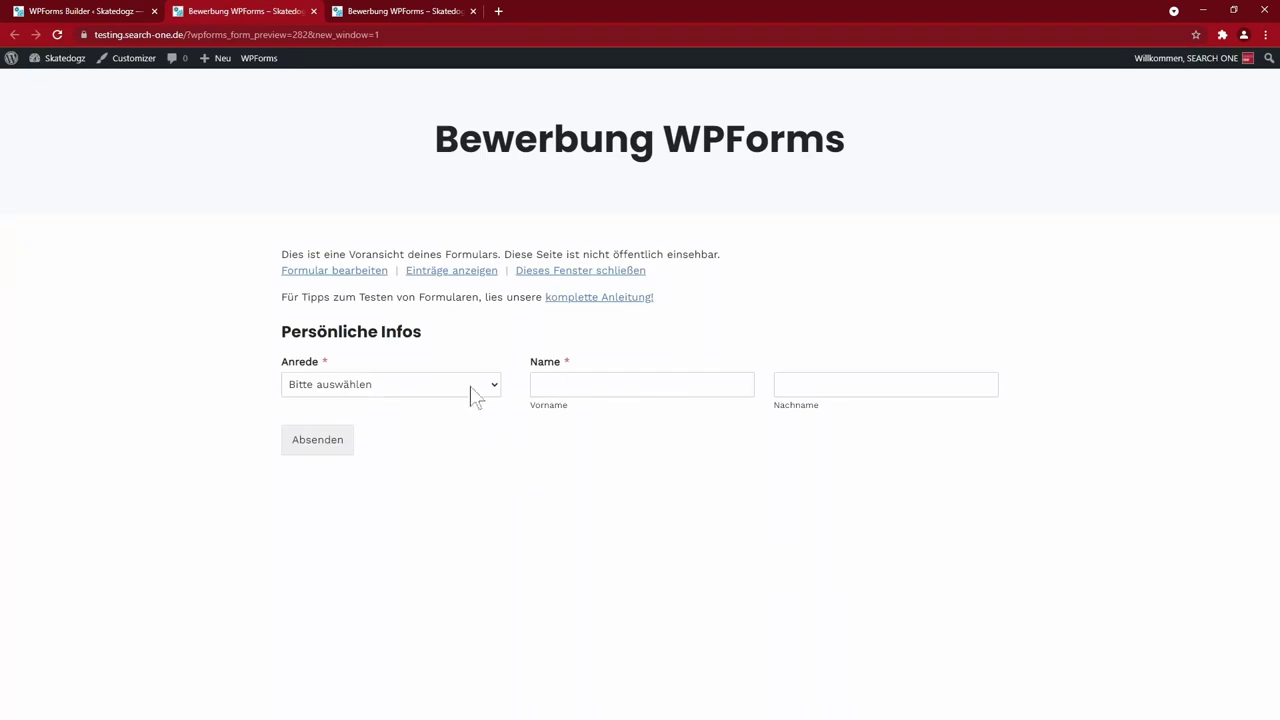
pyautogui.click(403, 398)
pyautogui.click(461, 490)
pyautogui.click(105, 20)
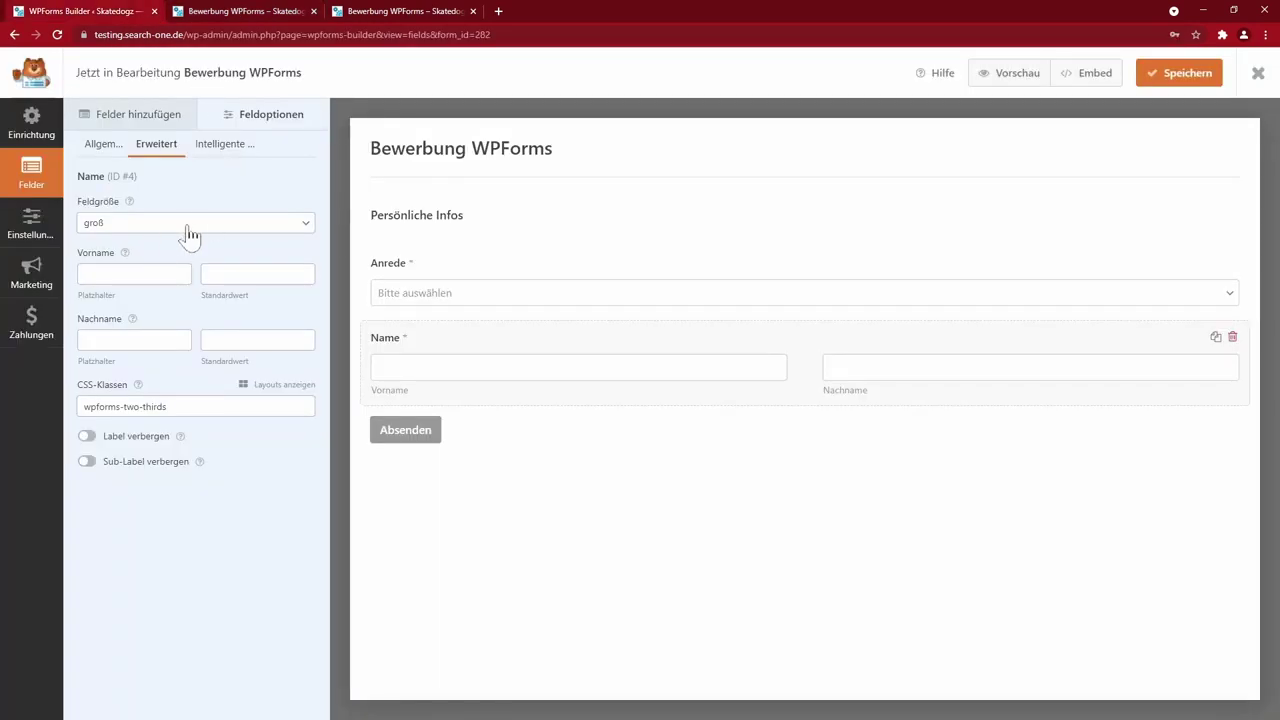
# - Try klein size for Anrede, save and preview, then set it back to groß
pyautogui.click(428, 295)
pyautogui.click(155, 300)
pyautogui.click(143, 318)
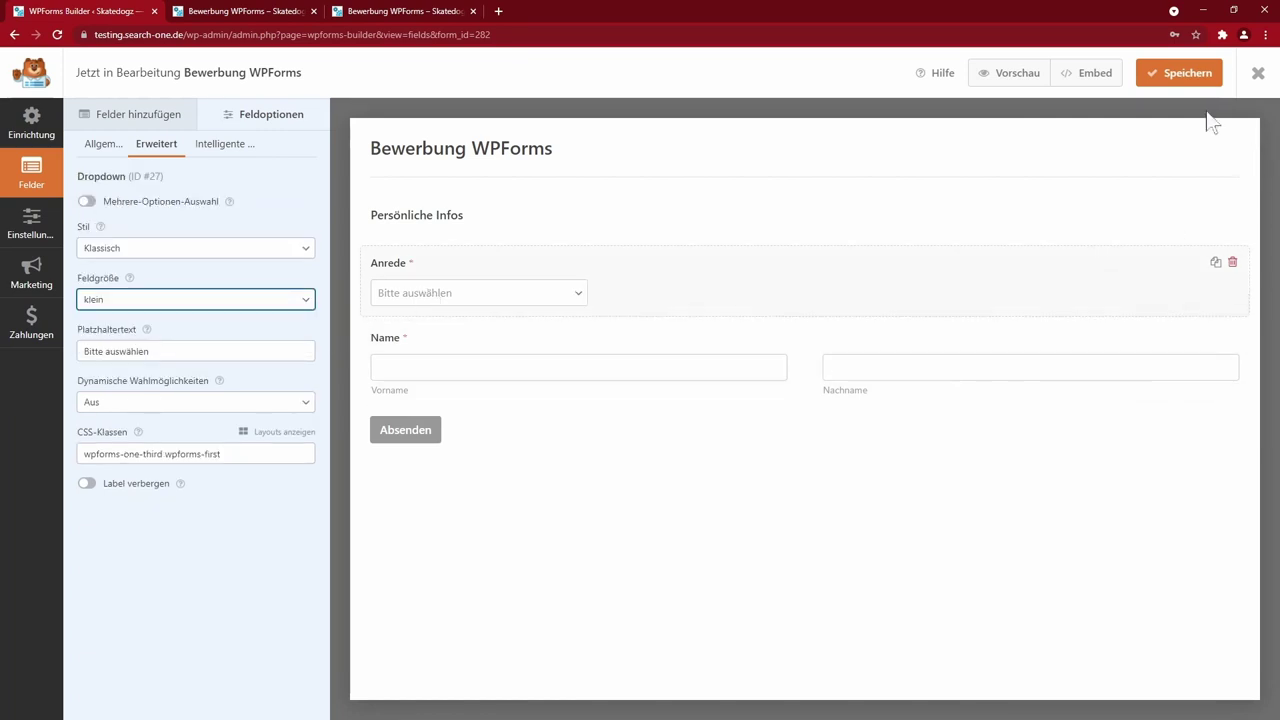
pyautogui.click(1177, 76)
pyautogui.click(1006, 75)
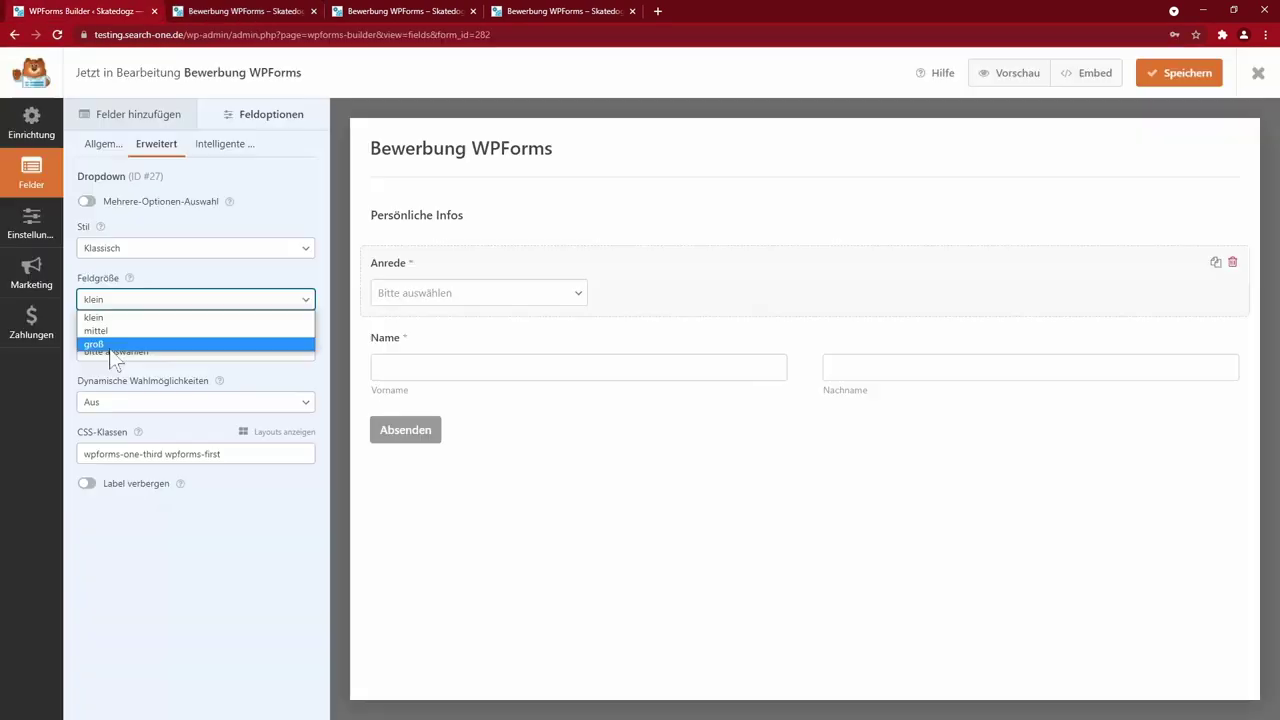
pyautogui.click(112, 346)
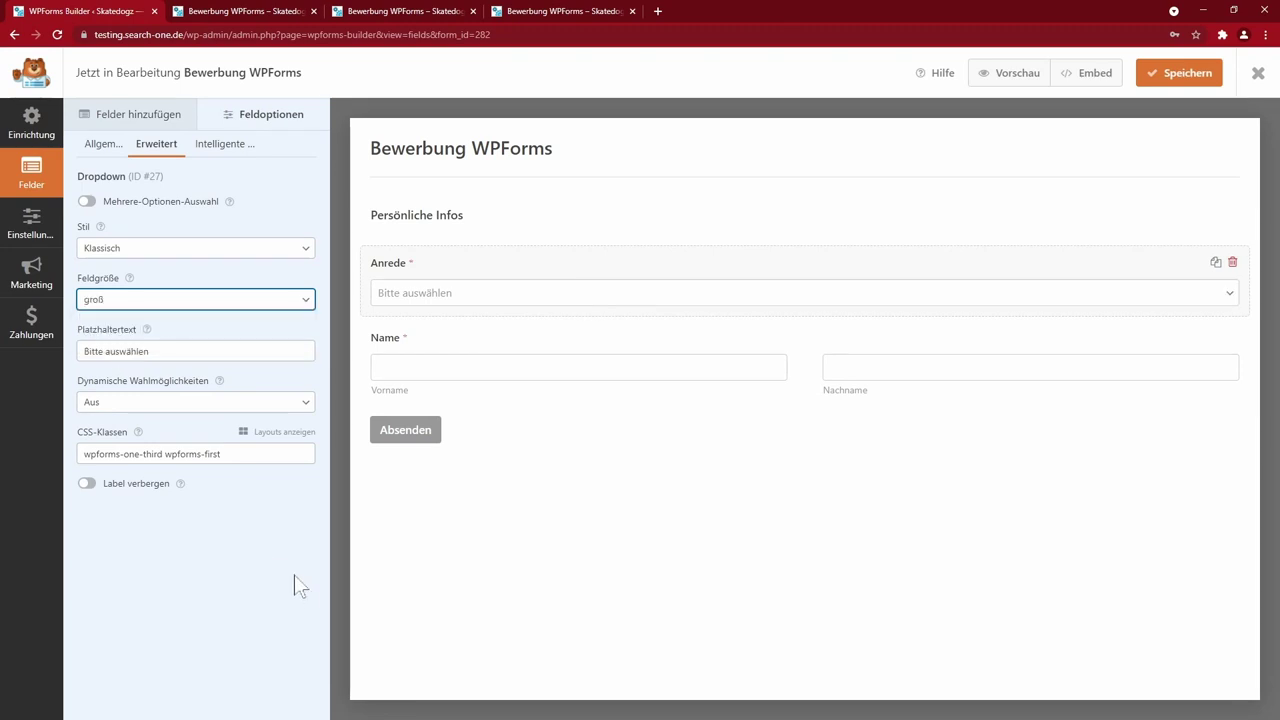
pyautogui.click(280, 431)
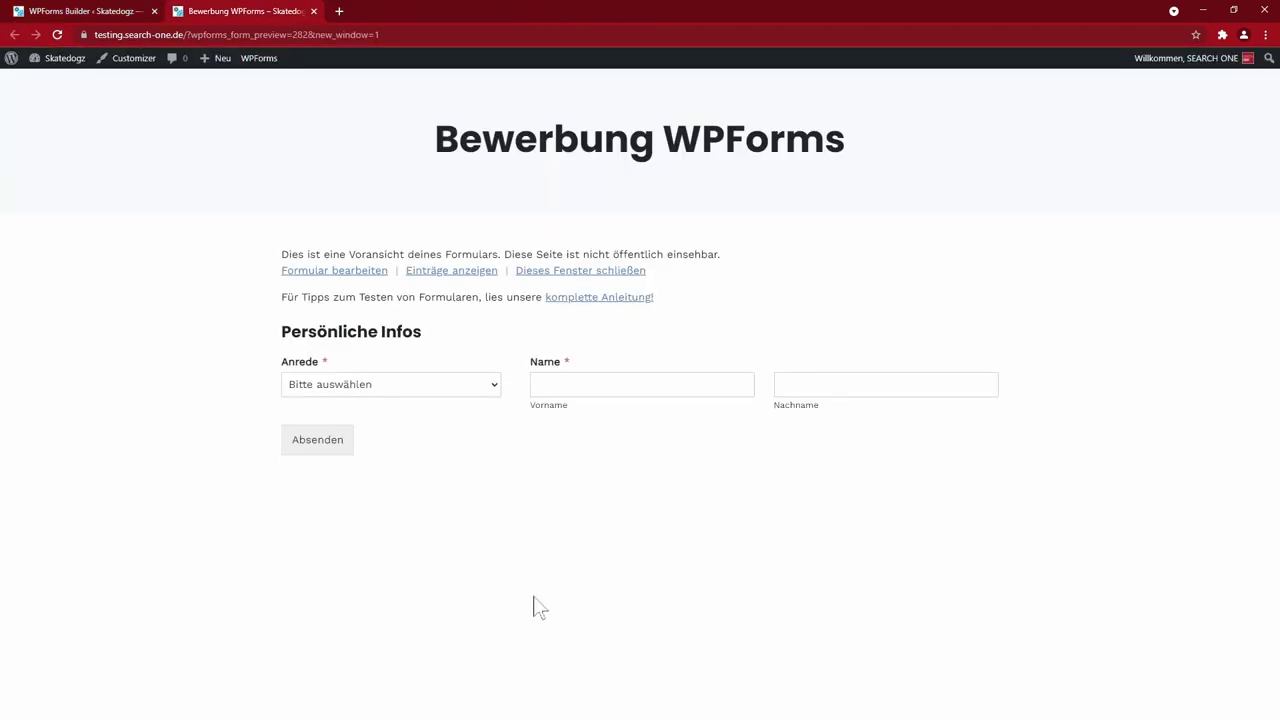
# - Close the preview tab and return to the Felder hinzufügen field catalogue
pyautogui.hotkey('ctrl', 'w')
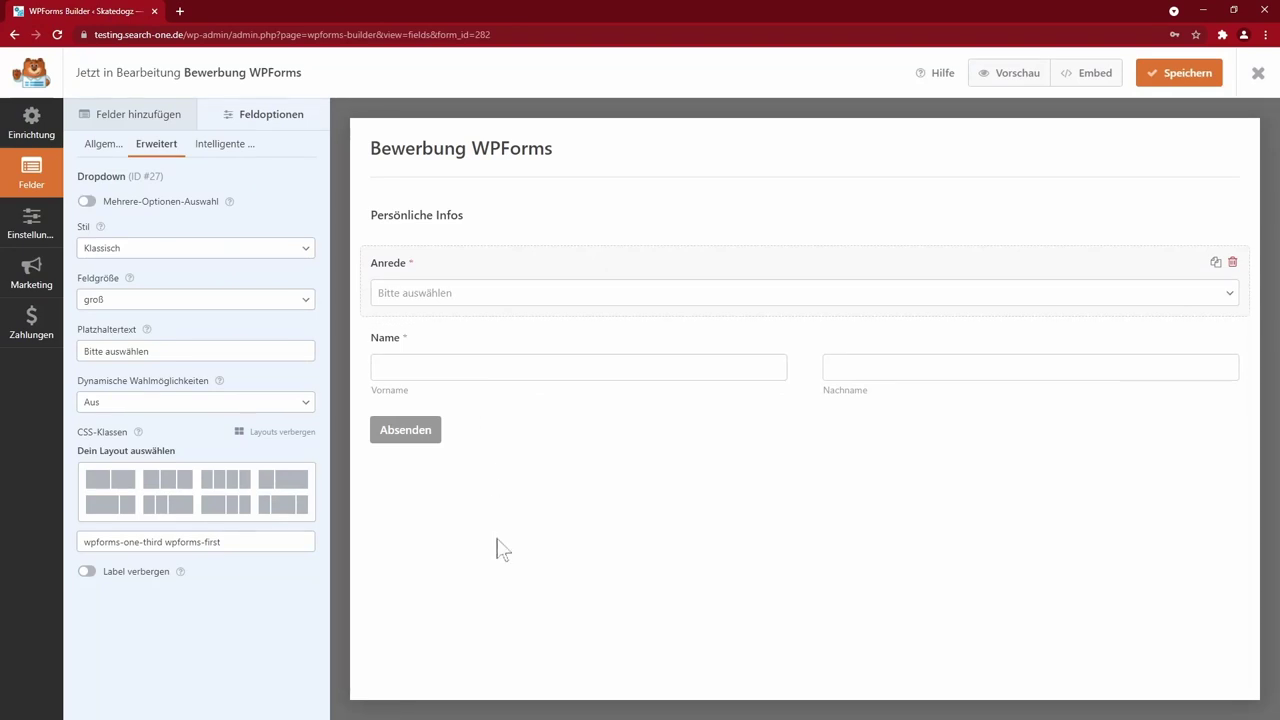
pyautogui.click(503, 549)
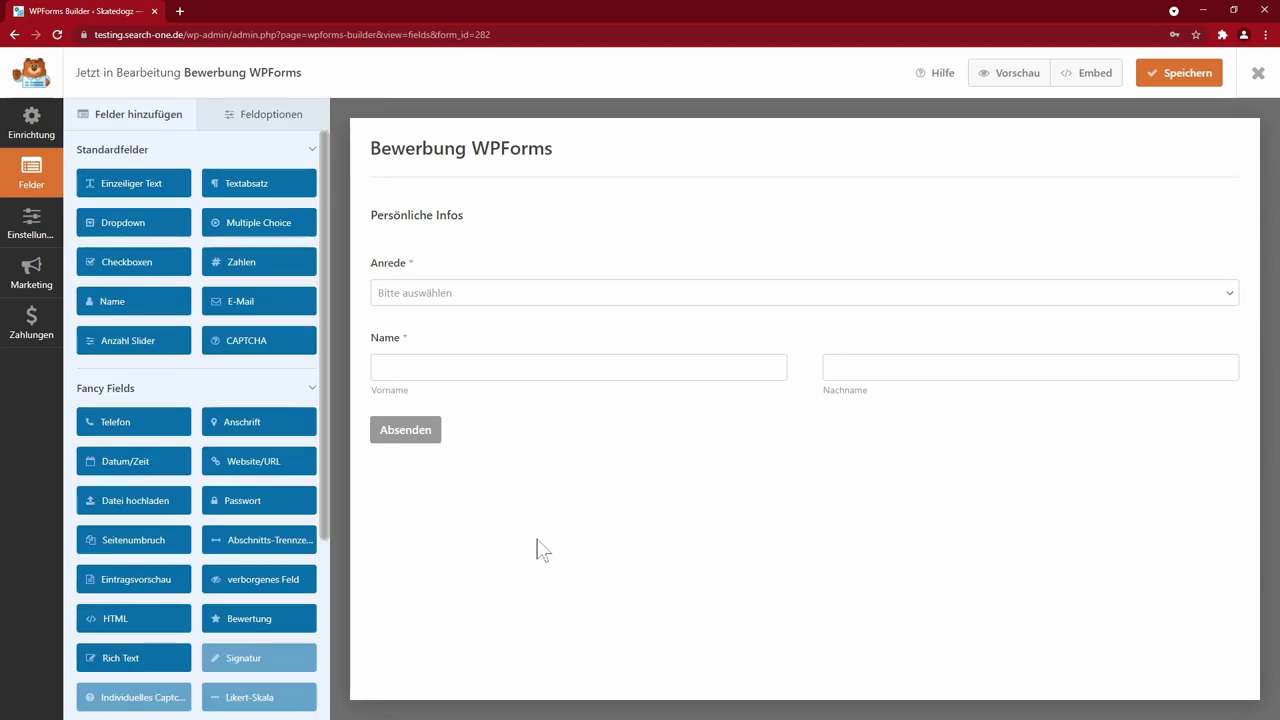
# - Add a Kontaktdaten section divider followed by E-Mail and Telefon fields
pyautogui.click(258, 545)
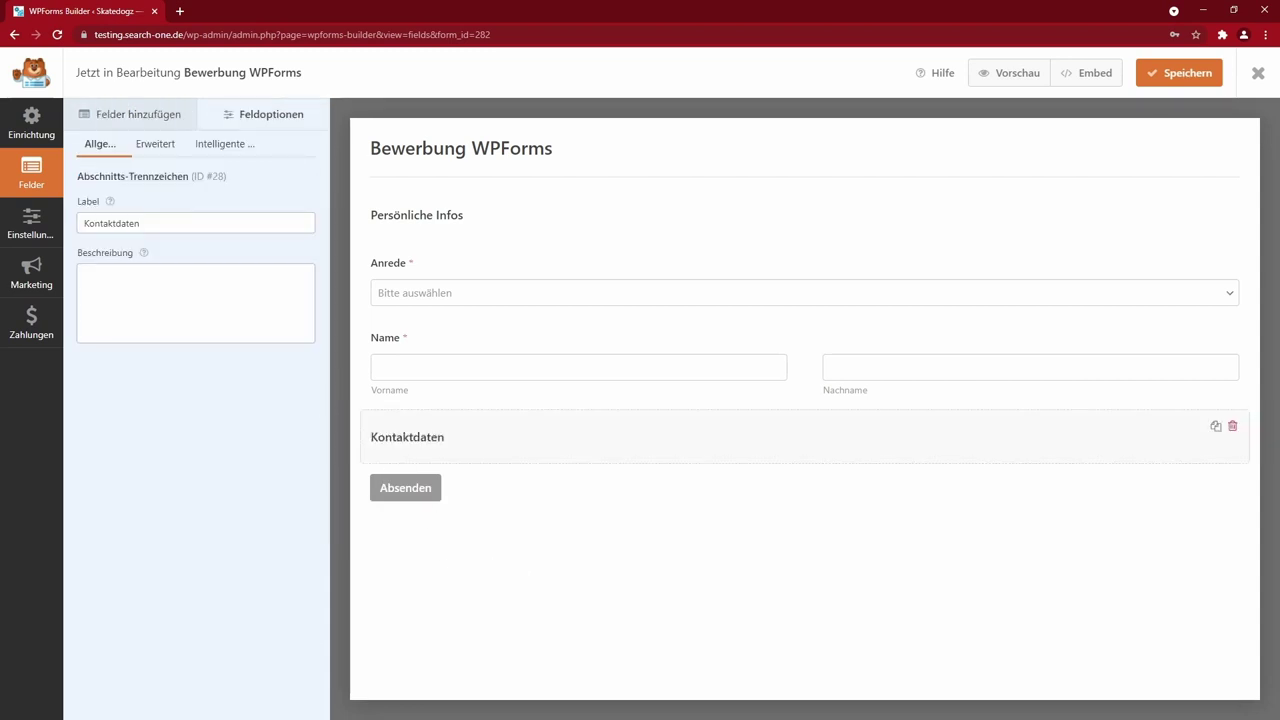
pyautogui.click(135, 116)
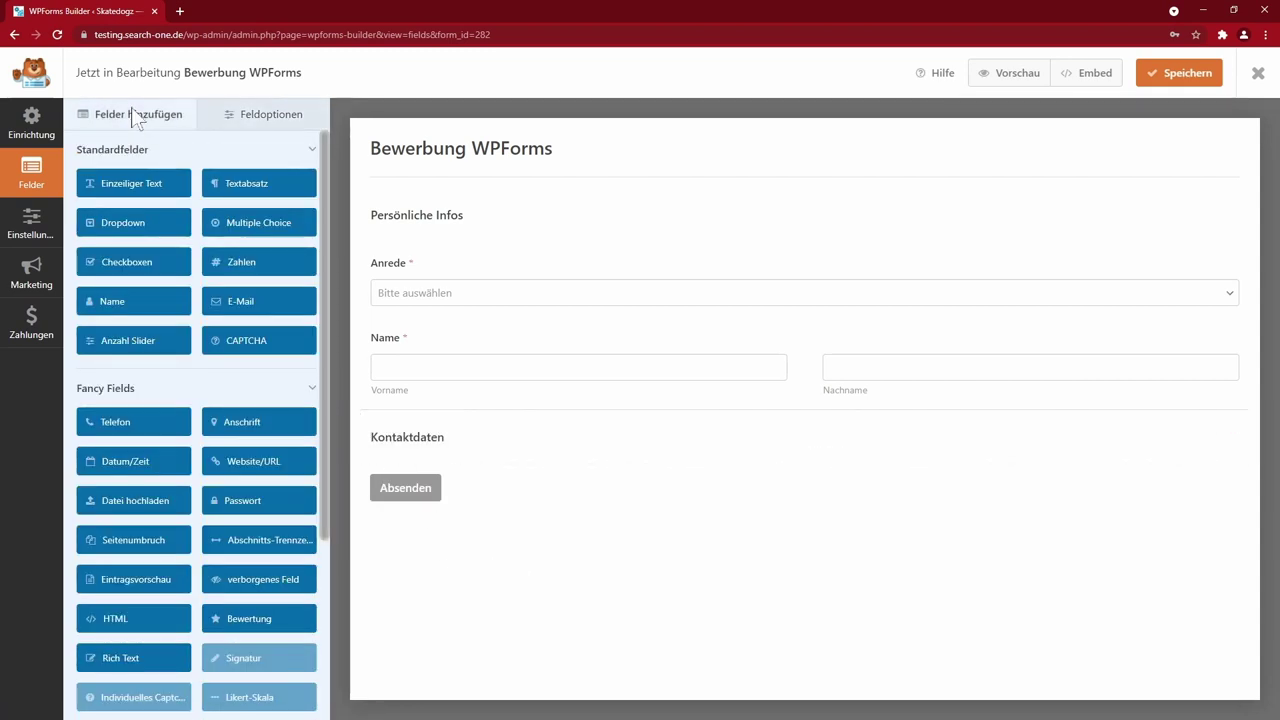
pyautogui.click(240, 303)
pyautogui.click(135, 425)
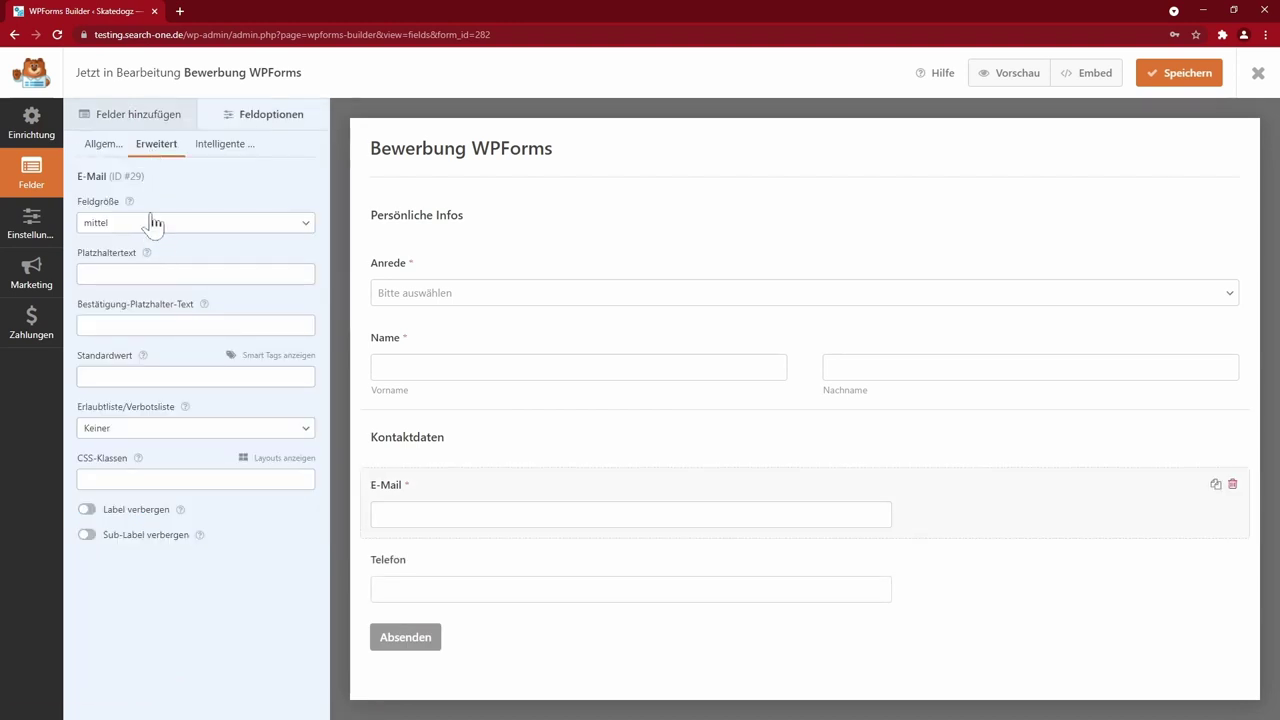
# - Make the E-Mail field large and place it in the first half of a two-column layout
pyautogui.click(149, 223)
pyautogui.click(139, 268)
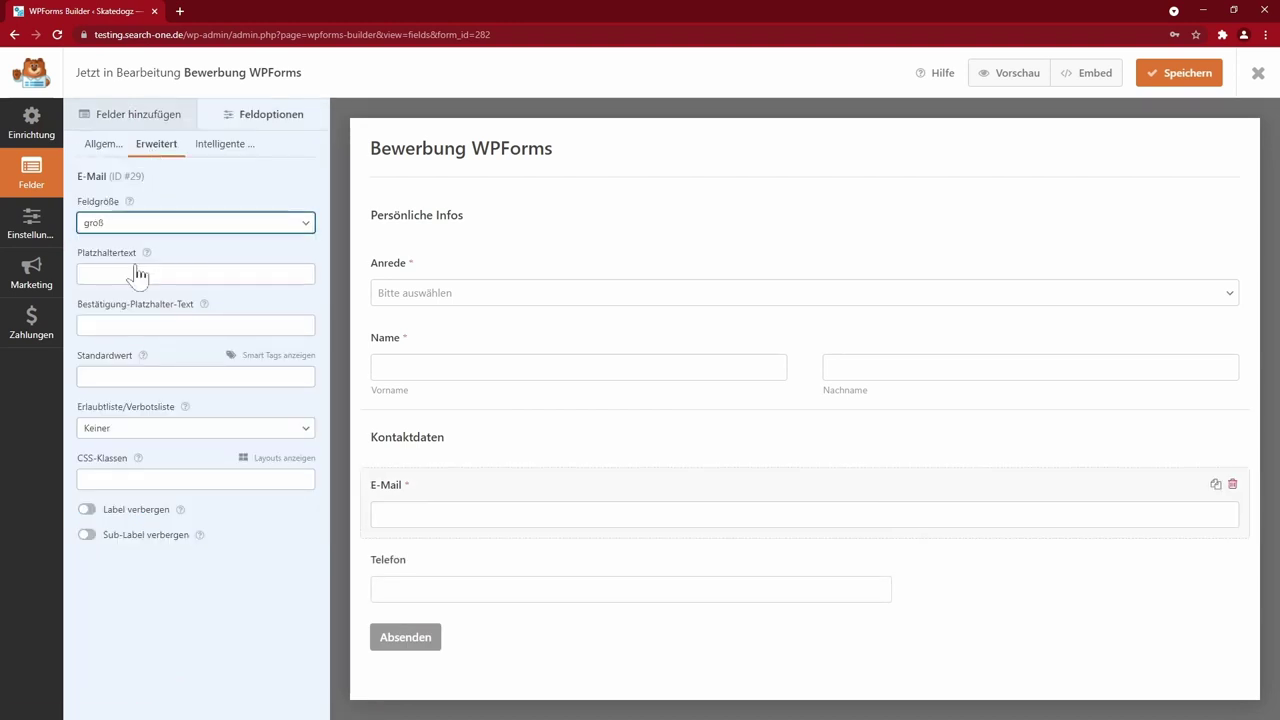
pyautogui.click(270, 468)
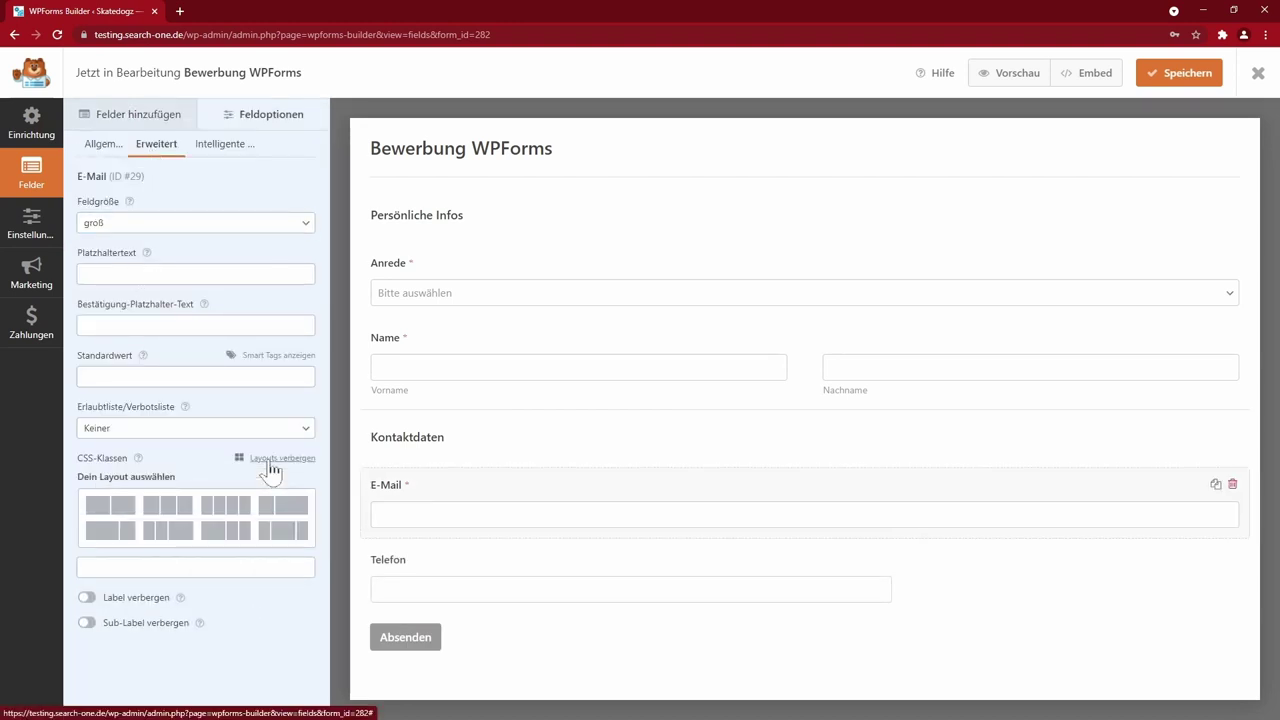
pyautogui.click(103, 509)
pyautogui.click(108, 525)
# - Put Telefon in the second half column, then save and preview the form
pyautogui.click(400, 589)
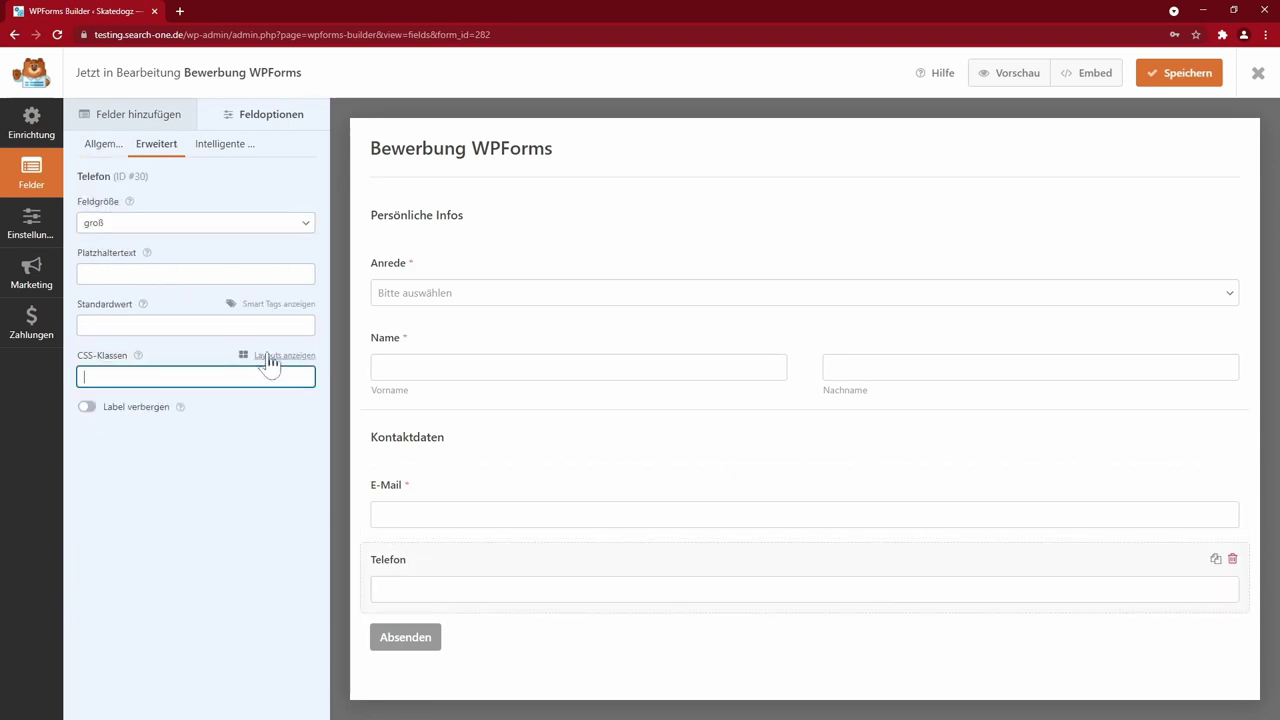
pyautogui.click(268, 355)
pyautogui.click(118, 412)
pyautogui.click(246, 432)
pyautogui.hotkey('ctrl', 's')
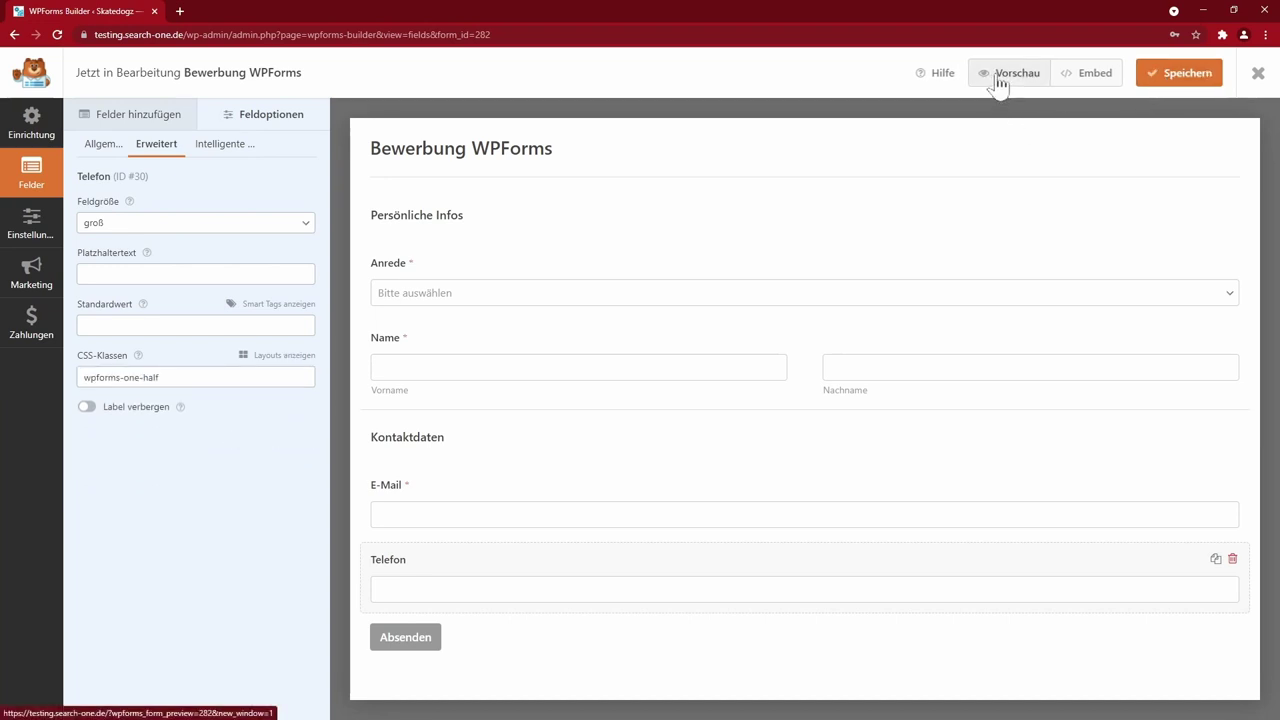
pyautogui.click(997, 86)
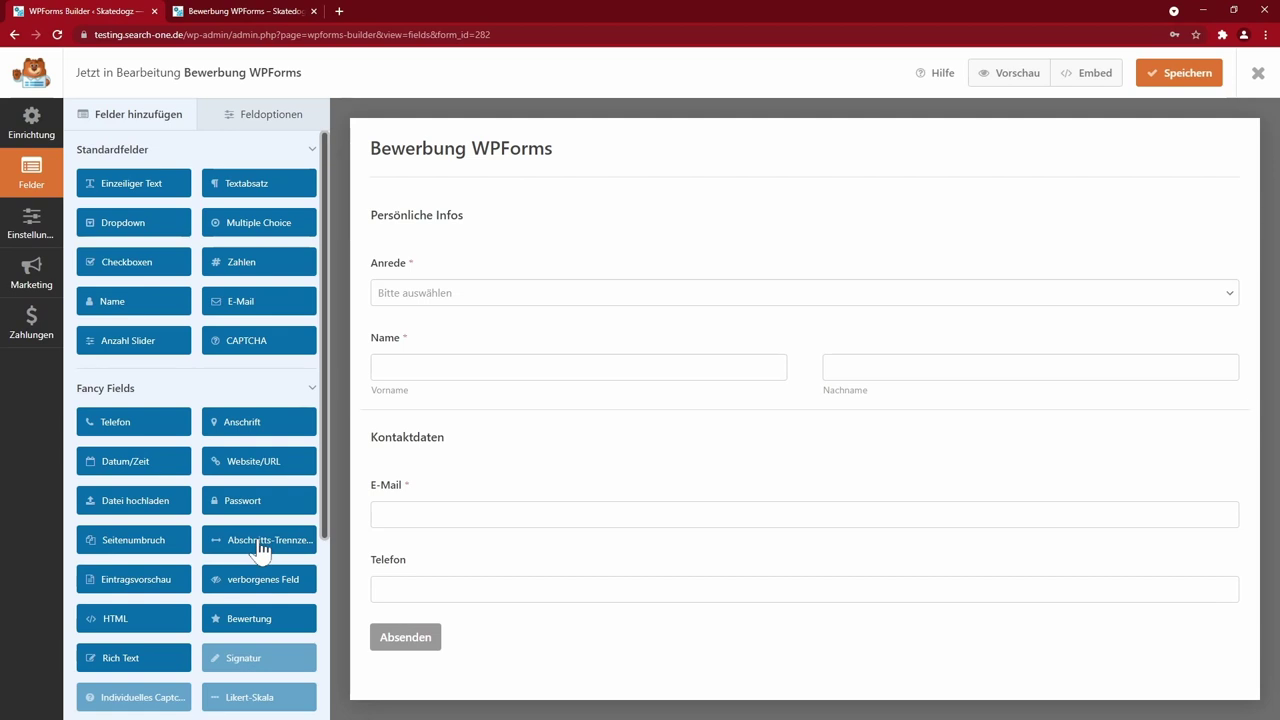
# - Add an Erfahrung divider with a number slider, three Website/URL fields and a file upload
pyautogui.click(258, 542)
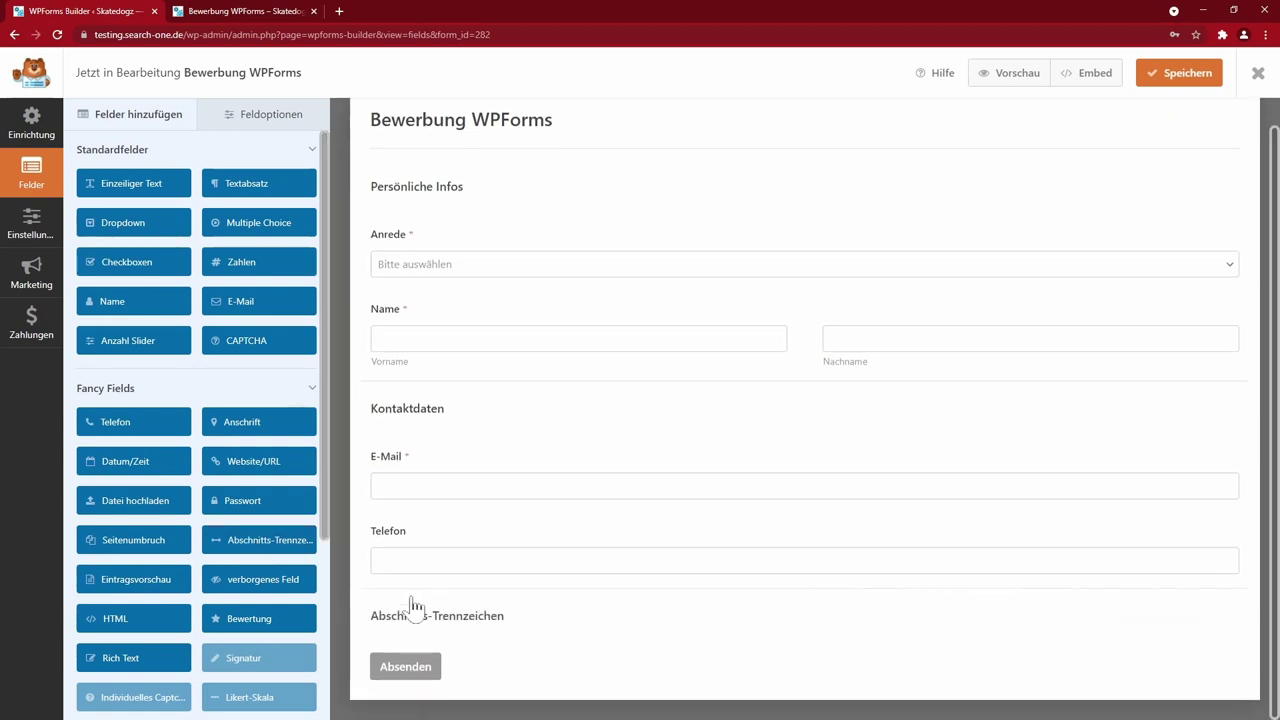
pyautogui.click(415, 610)
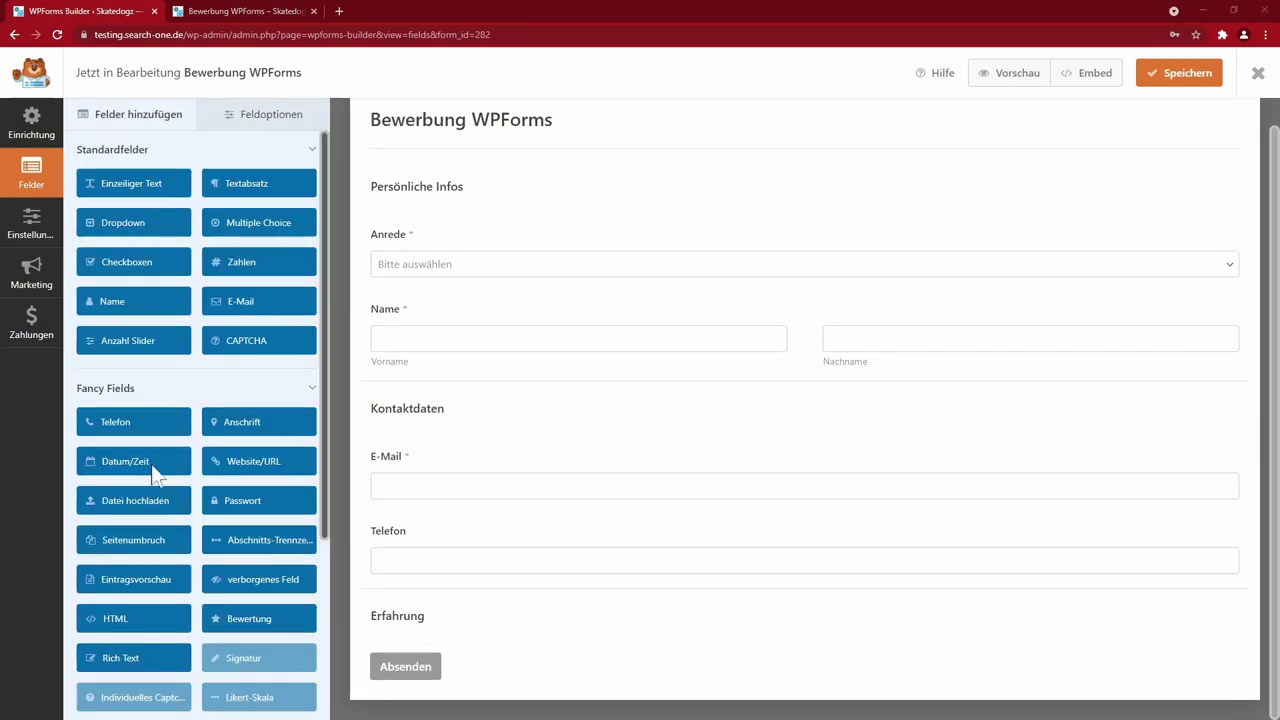
pyautogui.click(155, 345)
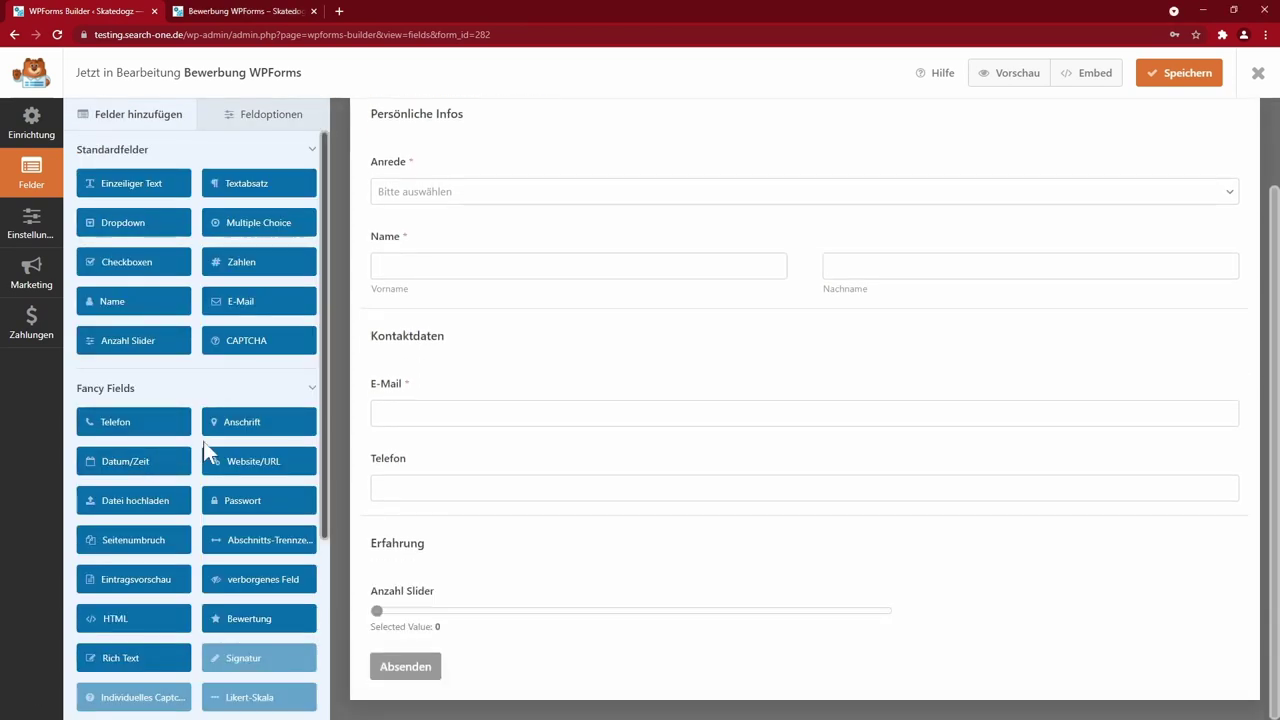
pyautogui.click(266, 474)
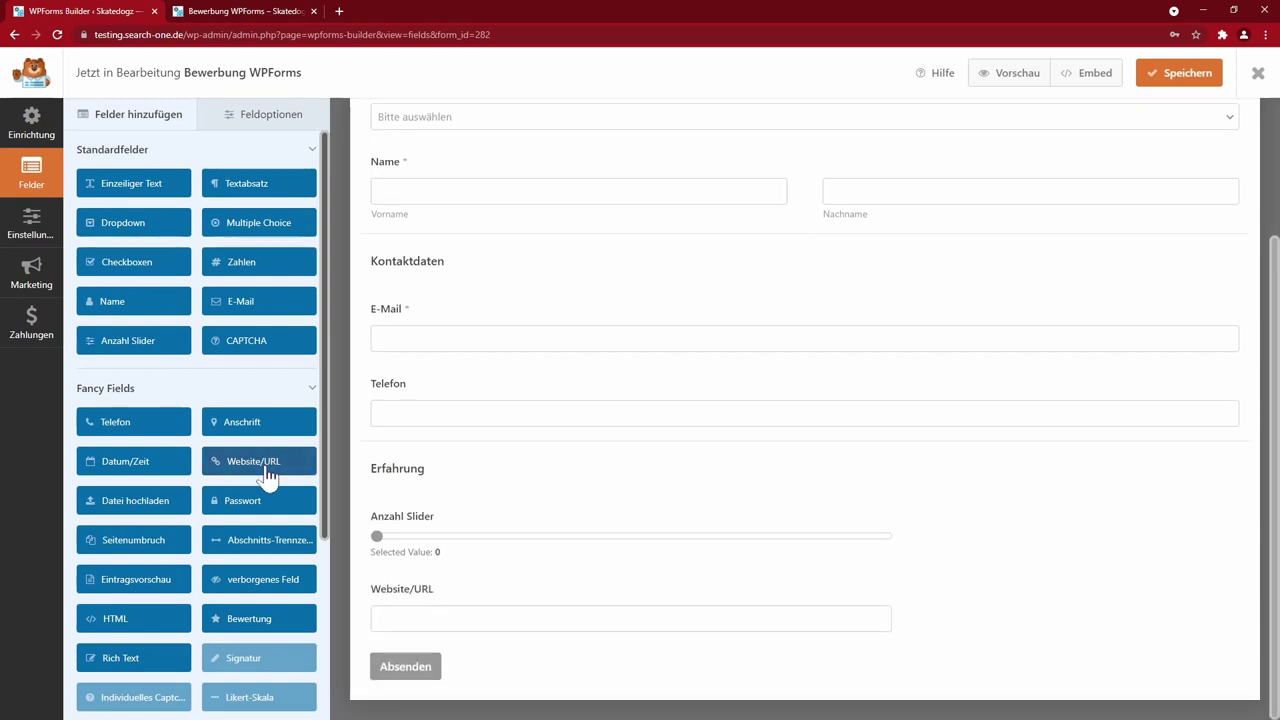
pyautogui.click(266, 474)
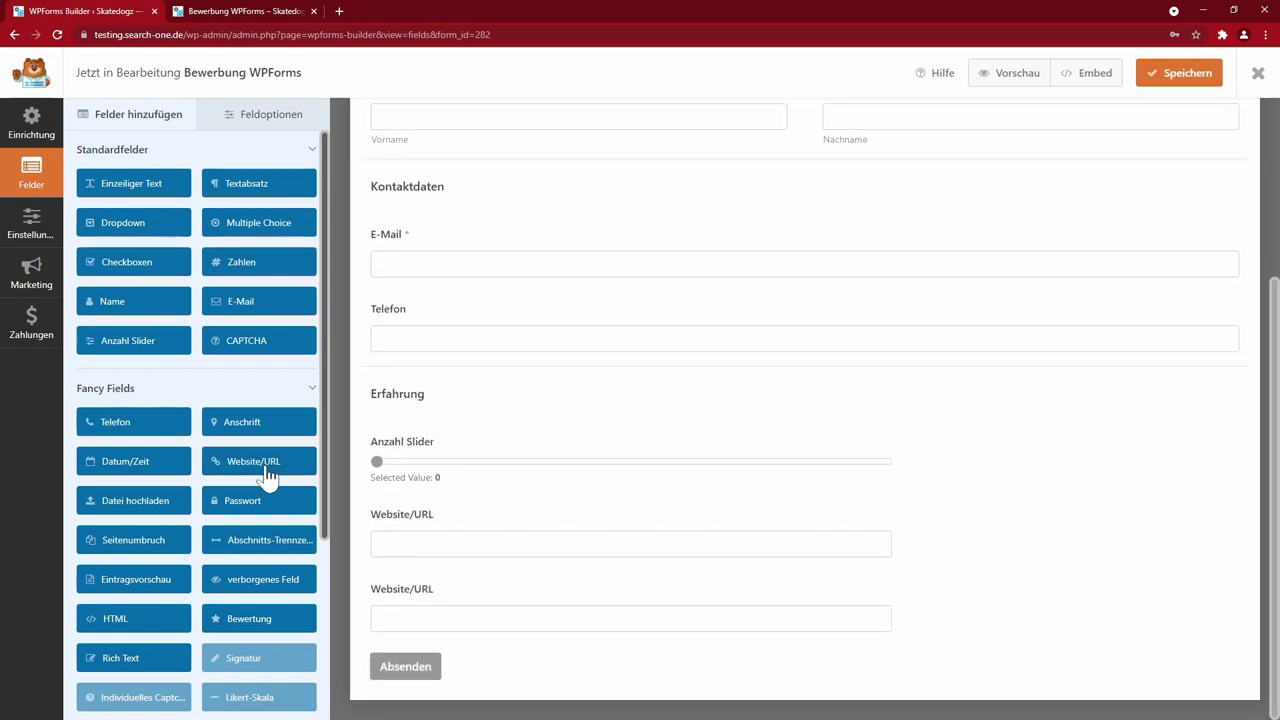
pyautogui.click(266, 474)
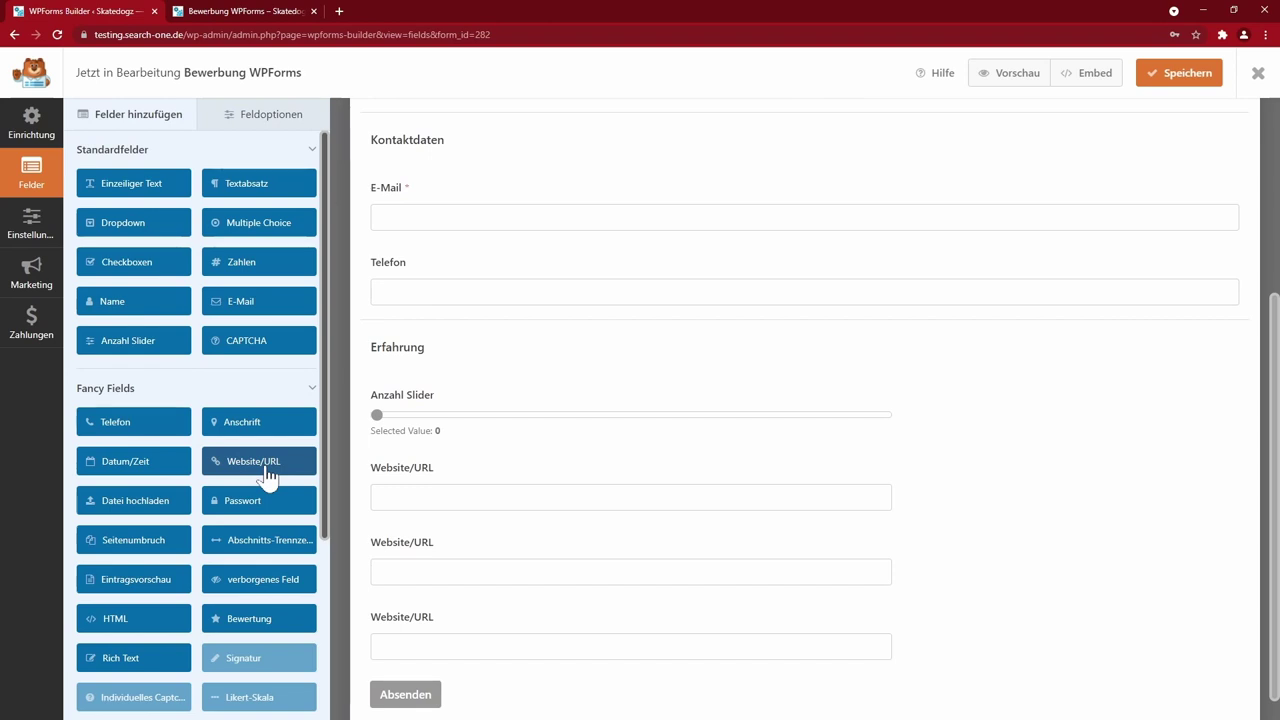
pyautogui.click(139, 512)
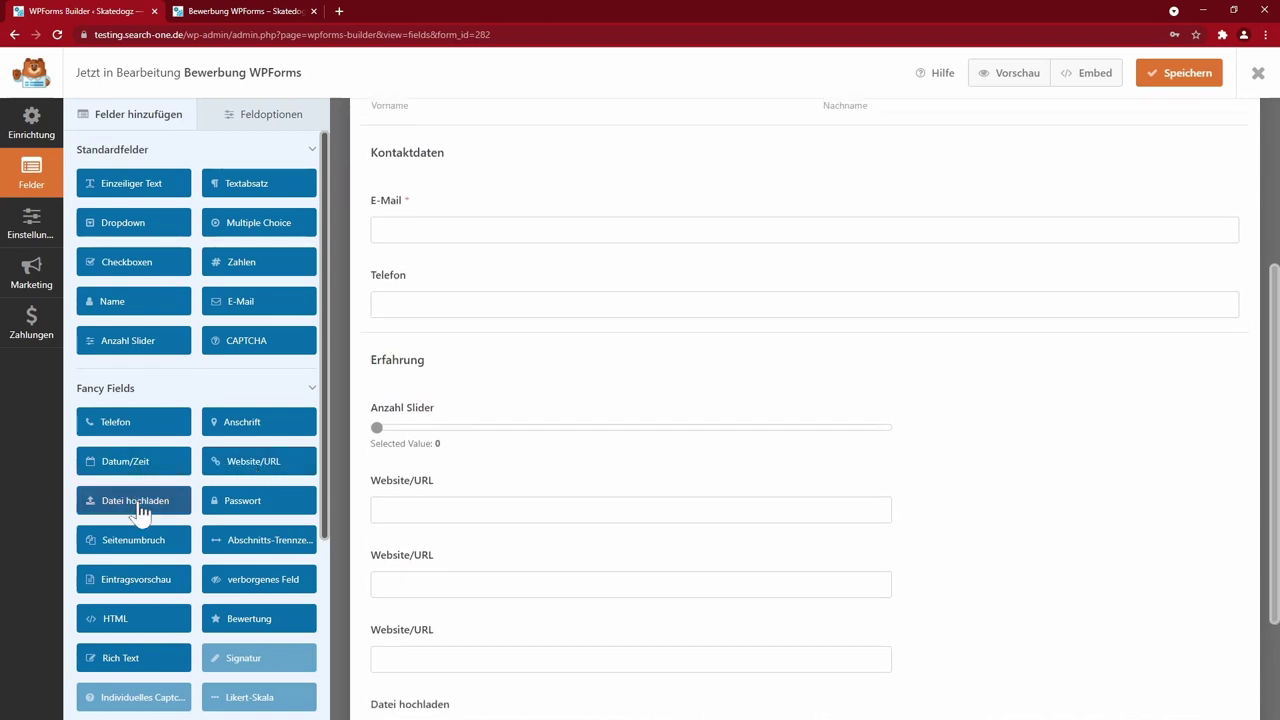
# - Add another divider and an entry preview, then move that divider above the Website/URL fields
pyautogui.click(270, 550)
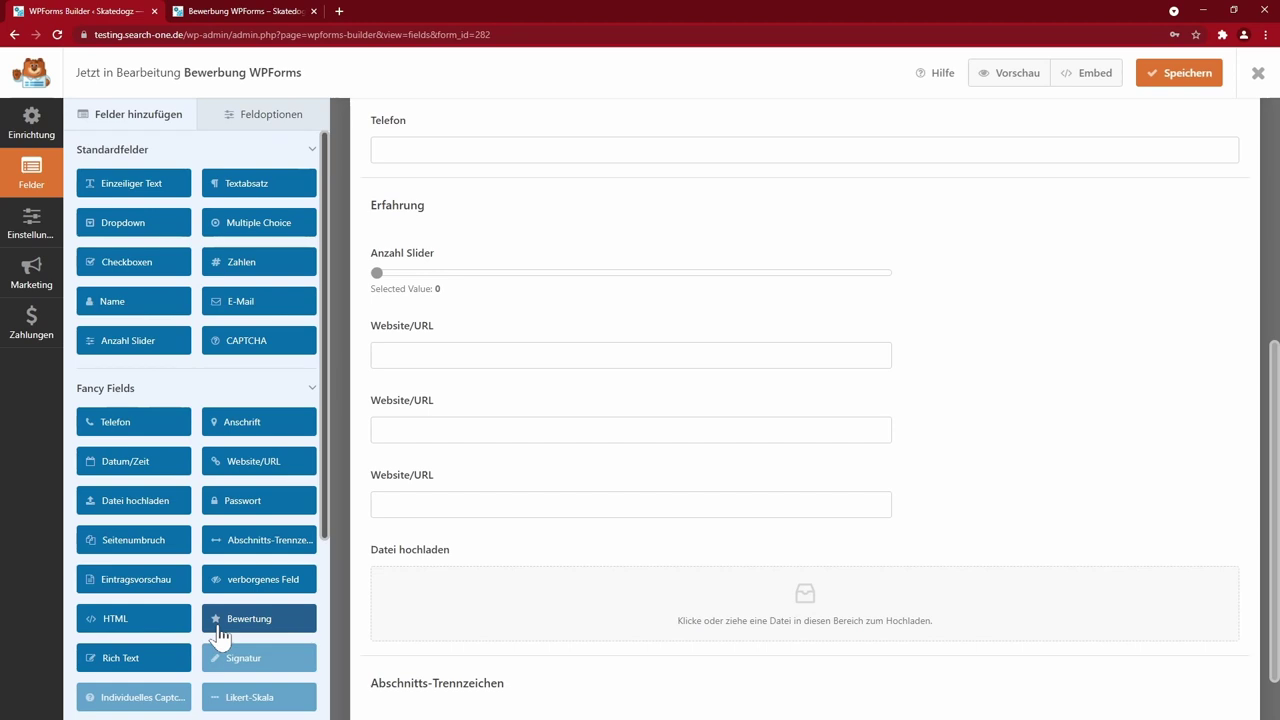
pyautogui.click(153, 577)
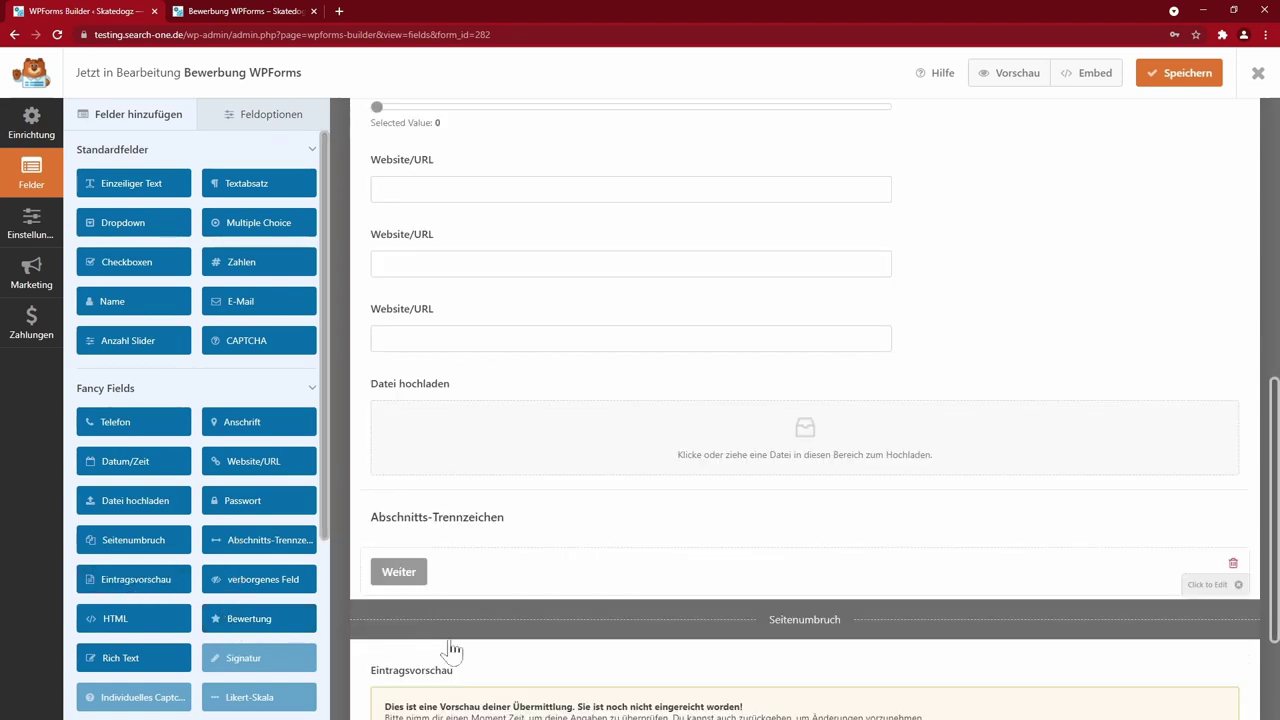
pyautogui.scroll(-2, 750, 520)
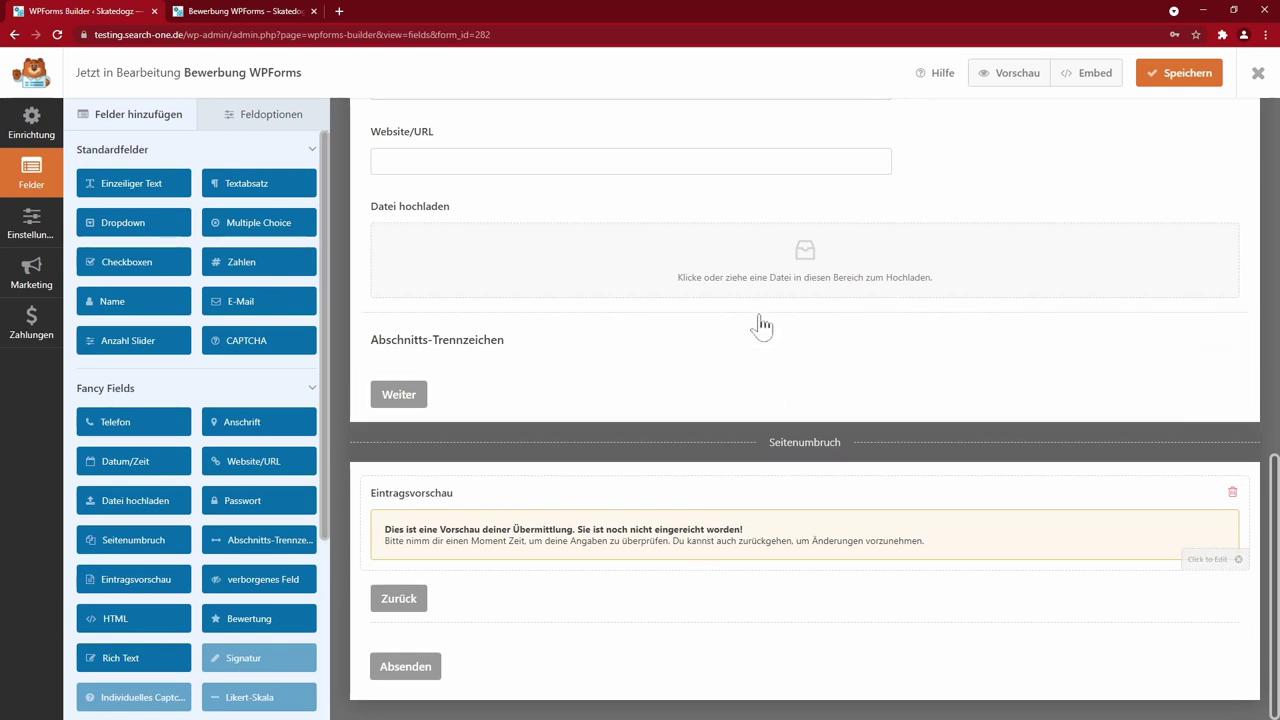
pyautogui.scroll(4, 785, 560)
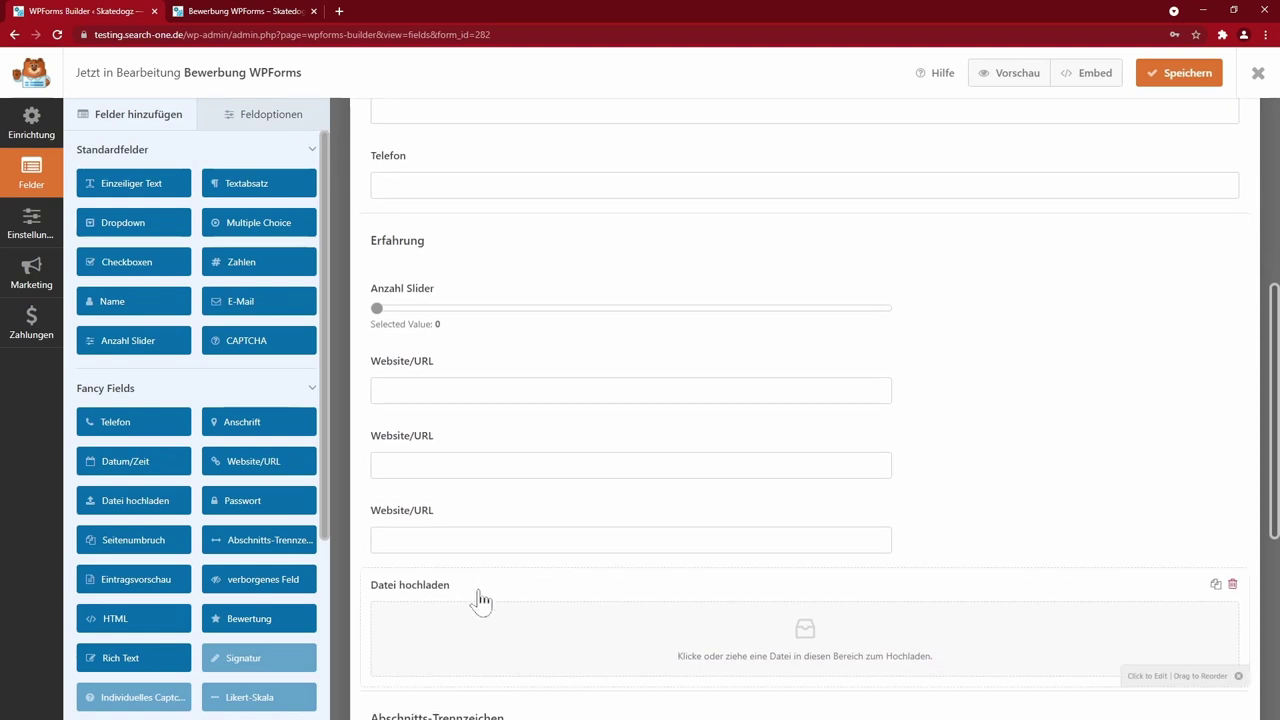
pyautogui.scroll(-4, 477, 605)
pyautogui.click(475, 553)
pyautogui.moveTo(481, 556); pyautogui.dragTo(551, 363)
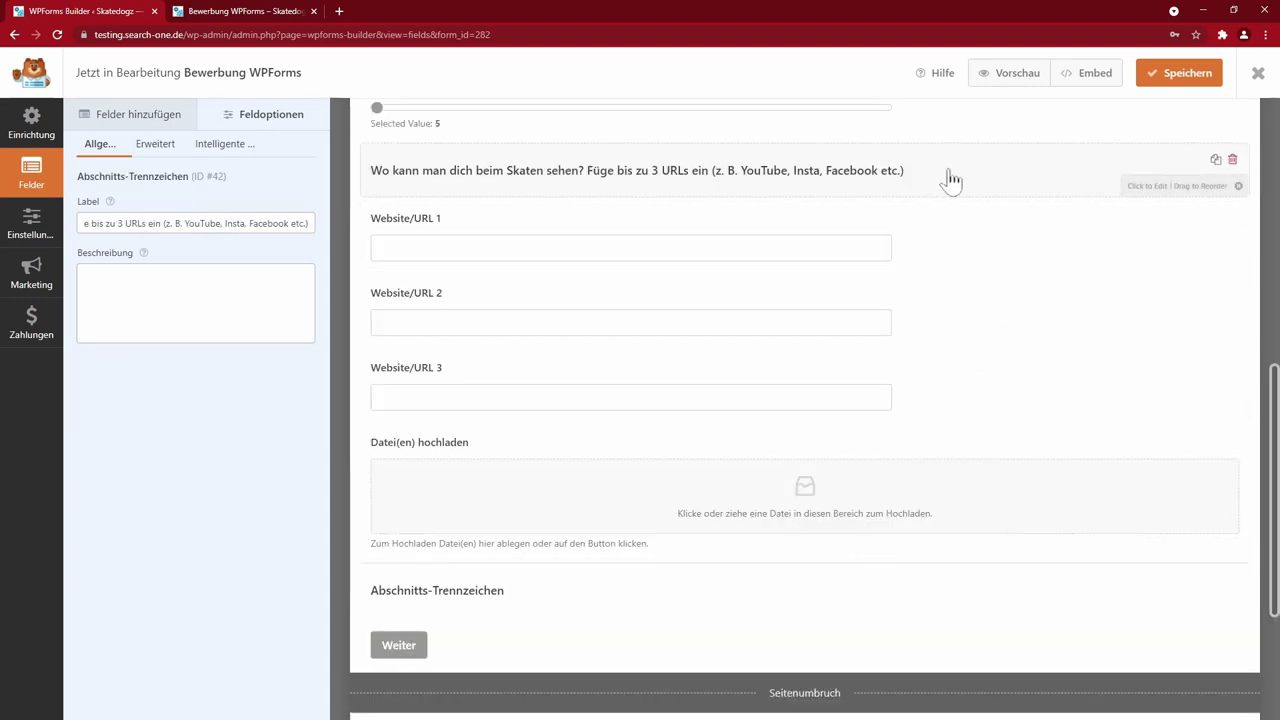
# - Duplicate the URL section heading, move the copy above the upload field and relabel it 'Upload your skate life'
pyautogui.click(1215, 159)
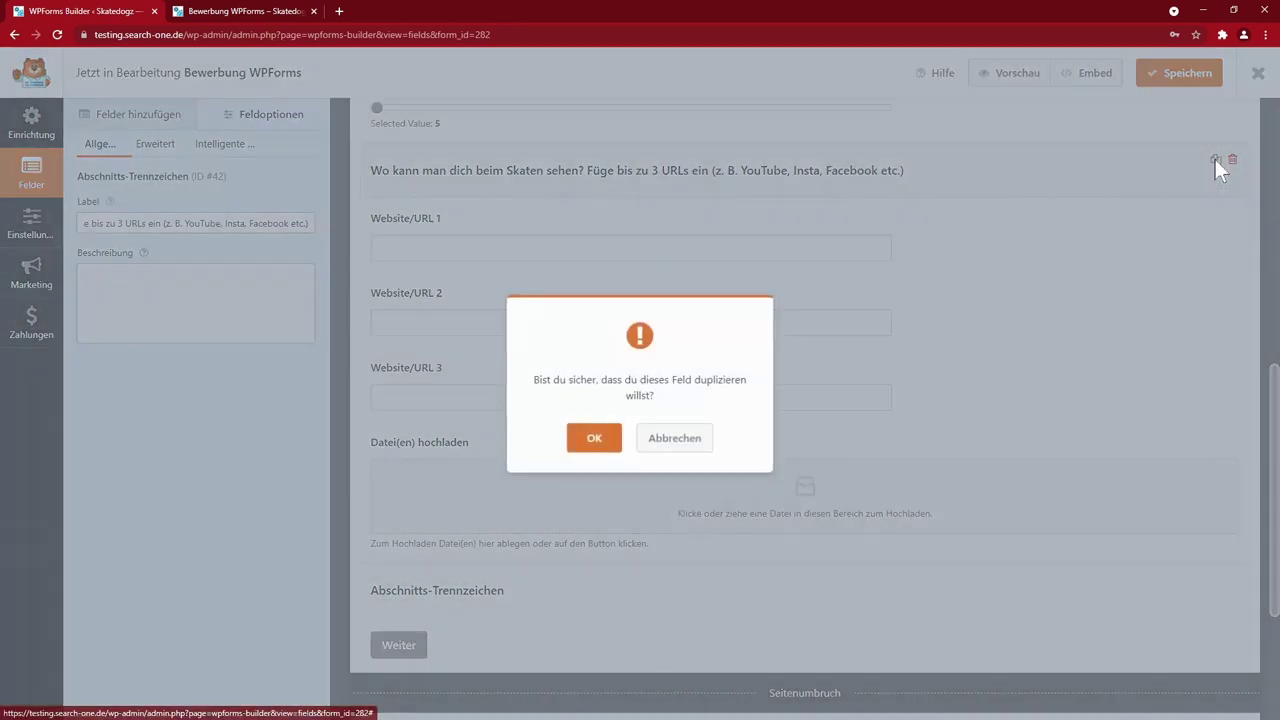
pyautogui.click(593, 440)
pyautogui.moveTo(566, 228); pyautogui.dragTo(623, 455)
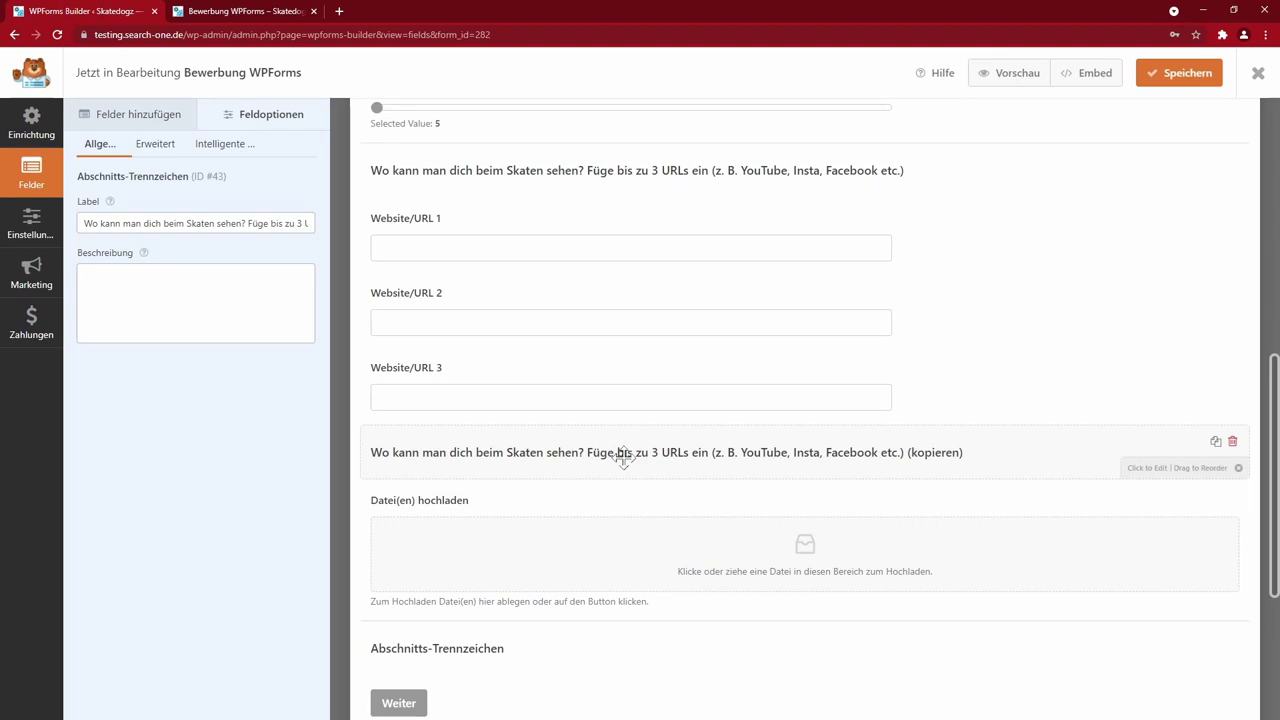
pyautogui.write('Upload your skate life')
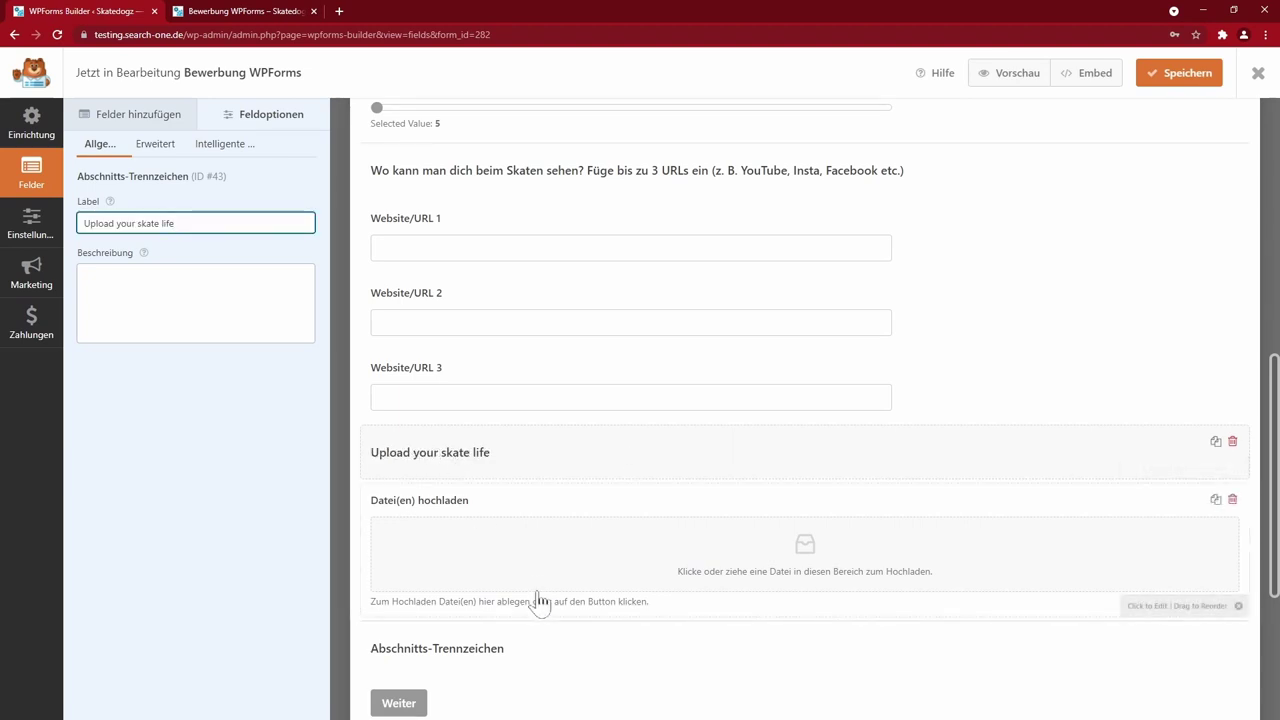
pyautogui.click(563, 548)
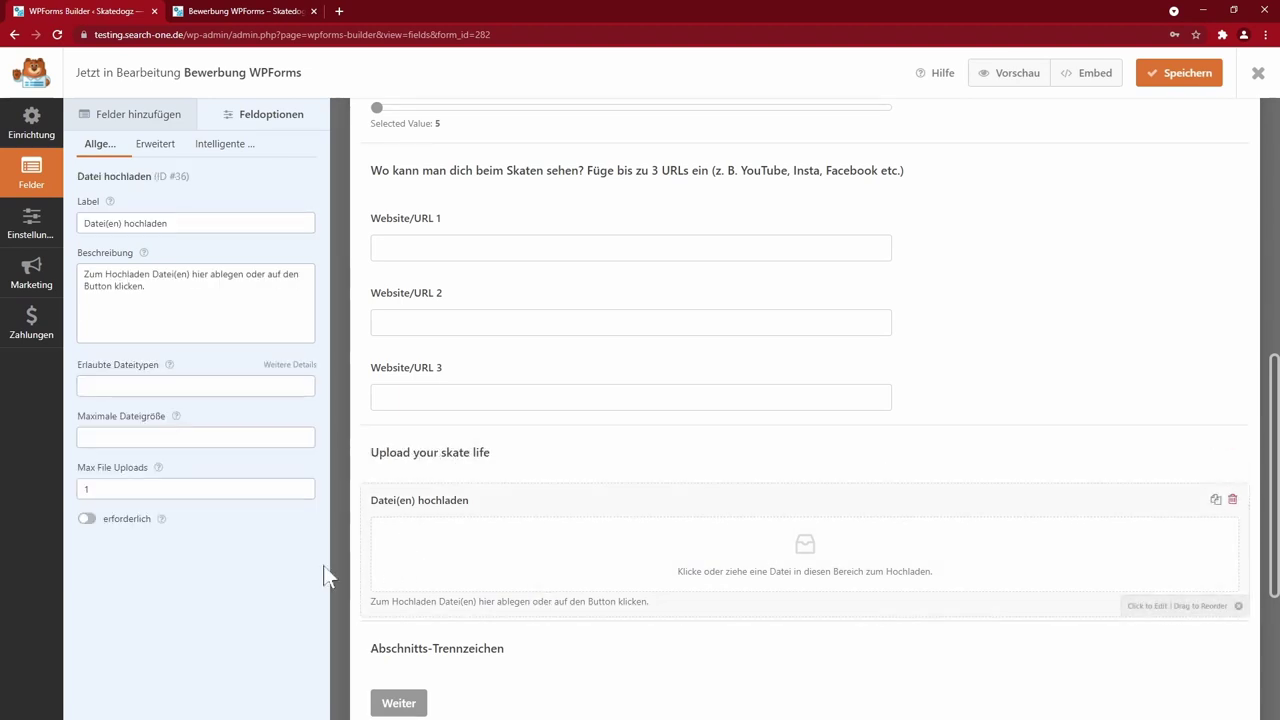
# - Limit the upload field to 10 files of 50 MB each, noting '(Max 10 Dateien je 50 MB)' in its description
pyautogui.click(210, 488)
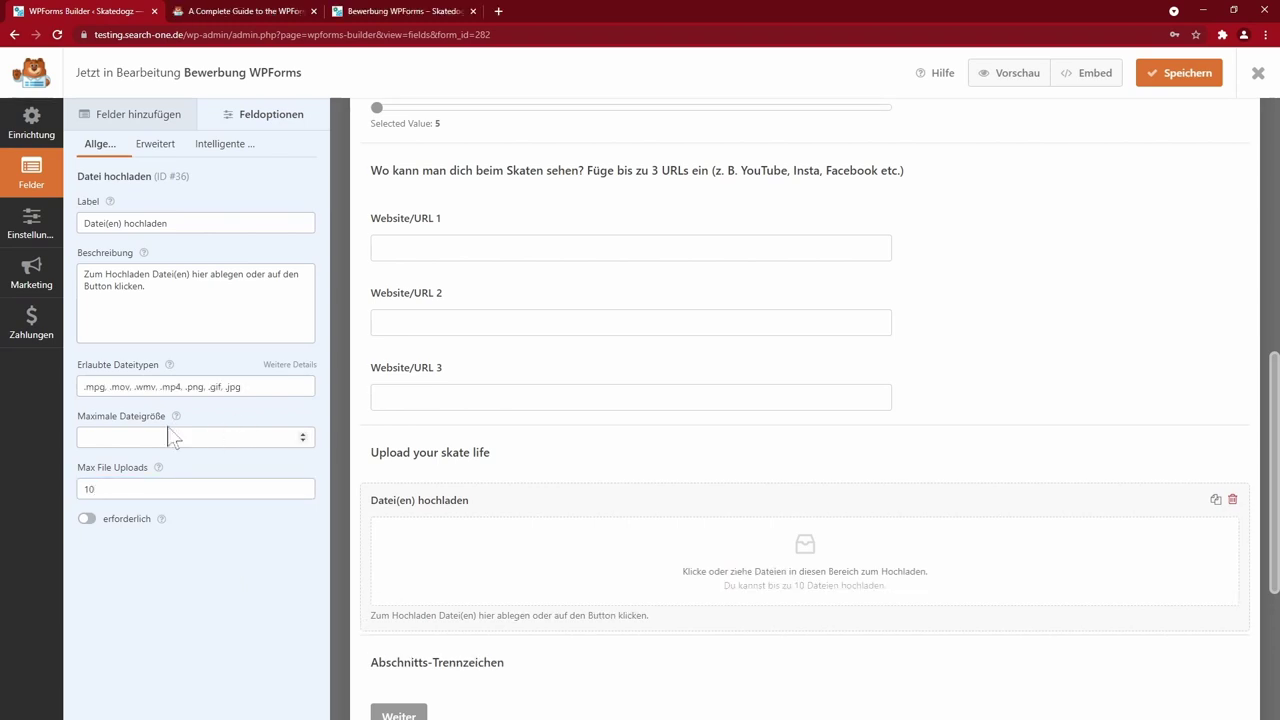
pyautogui.click(180, 430)
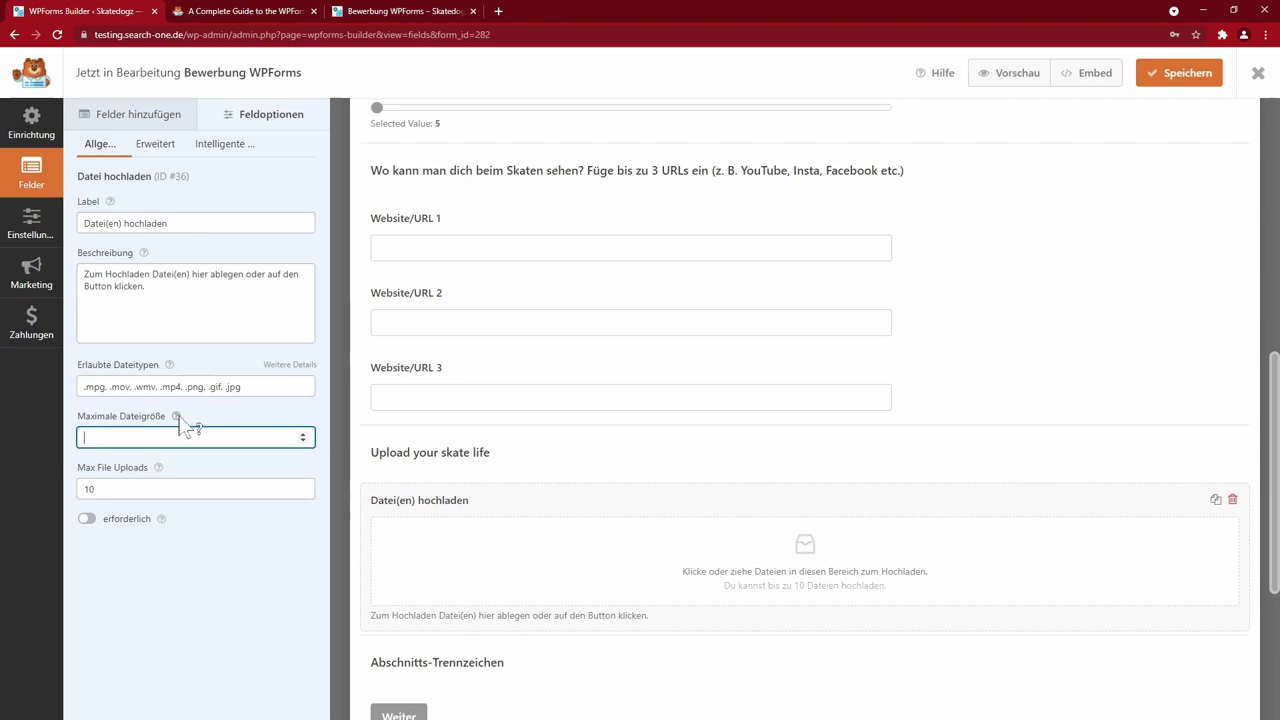
pyautogui.moveTo(177, 421)
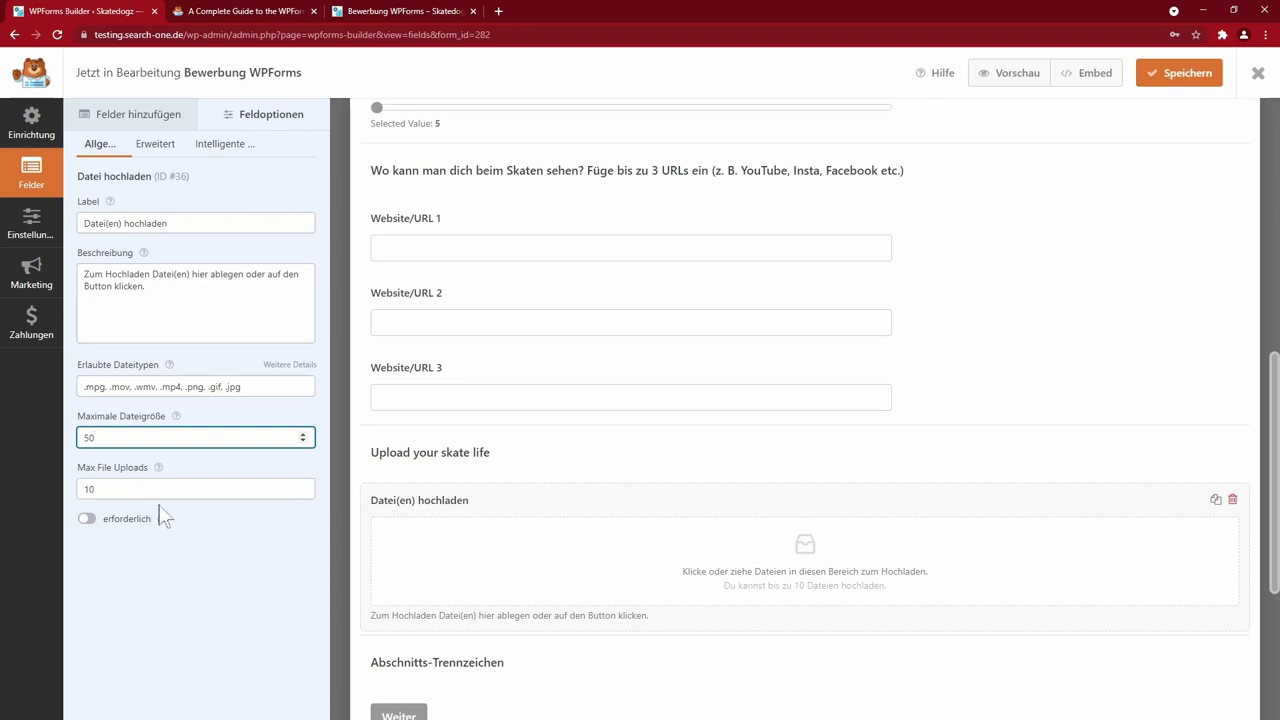
pyautogui.click(256, 286)
pyautogui.write('(Max 10 Dateien je 50 MB)')
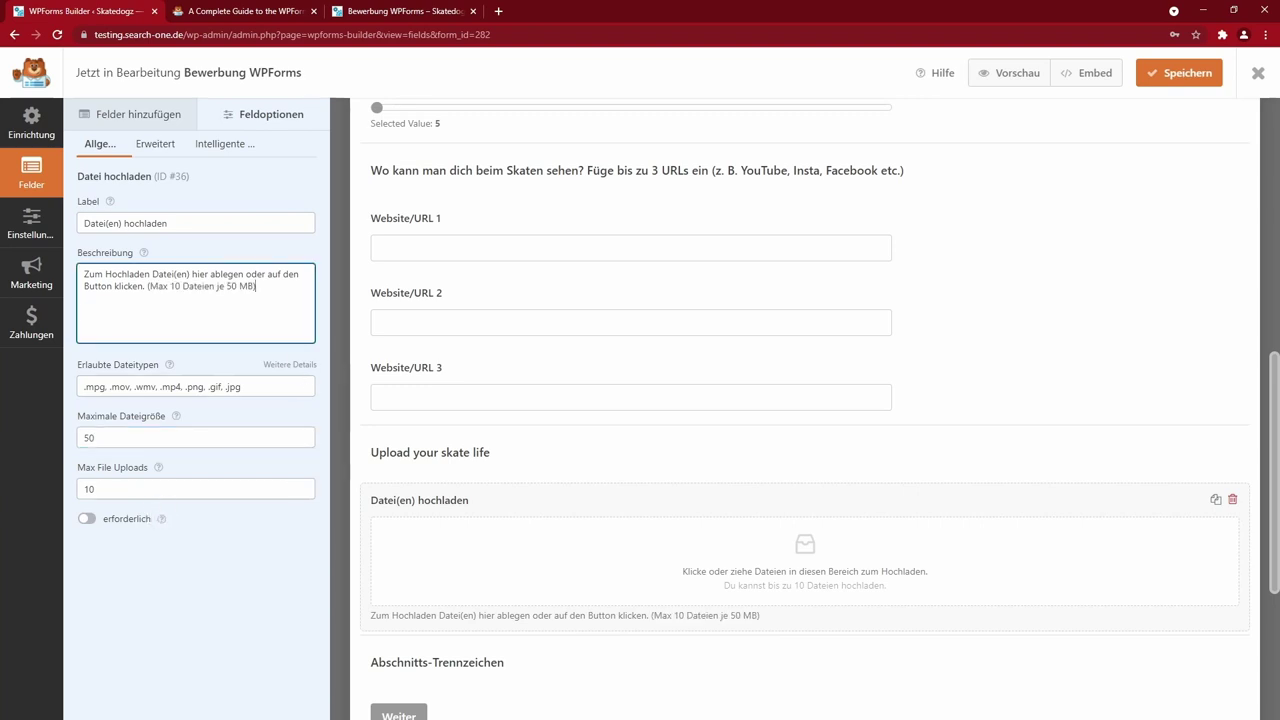
pyautogui.moveTo(146, 286); pyautogui.dragTo(256, 286)
pyautogui.click(256, 286)
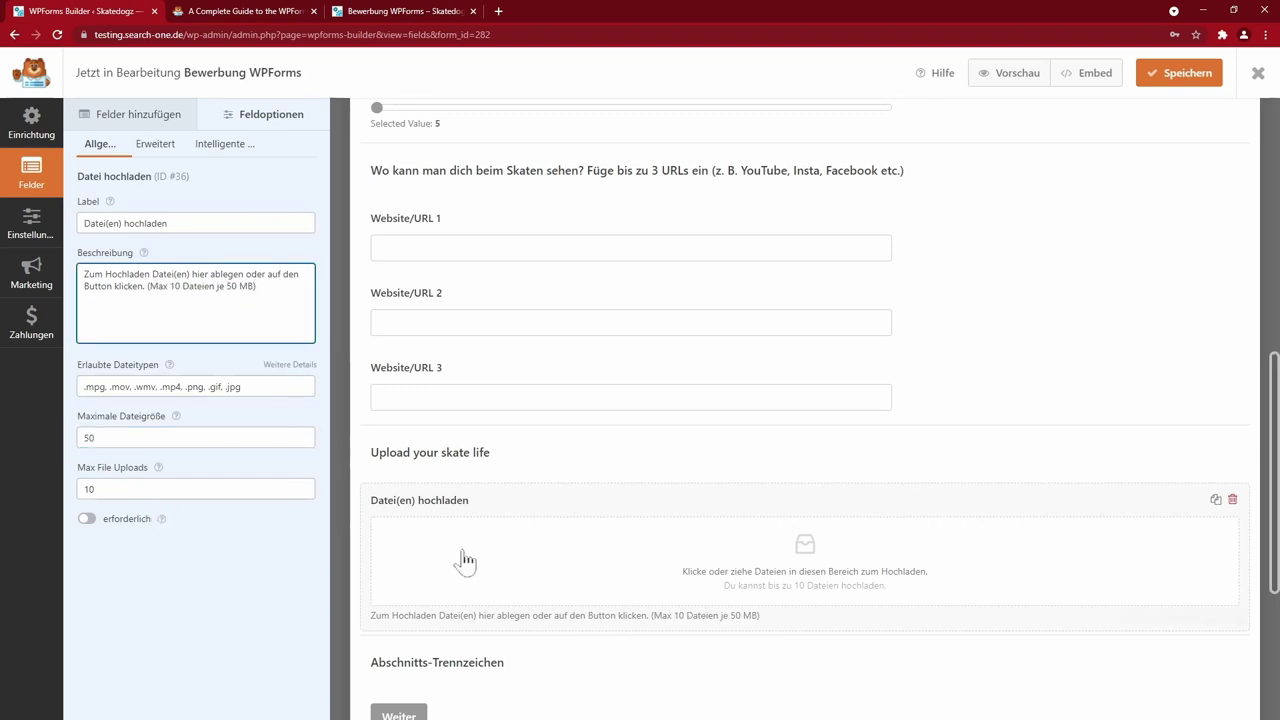
pyautogui.scroll(3, 460, 520)
pyautogui.click(527, 412)
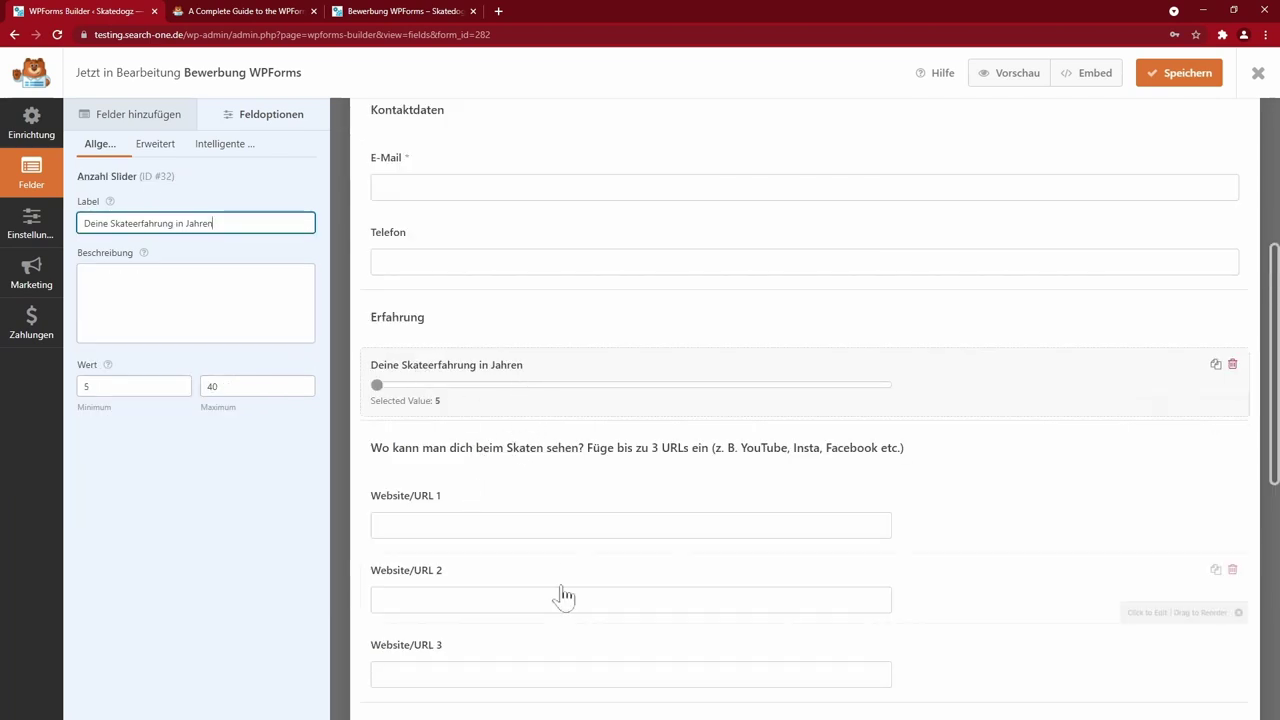
# - Save the form and test the experience slider at 28 in the preview
pyautogui.click(1150, 78)
pyautogui.click(1015, 75)
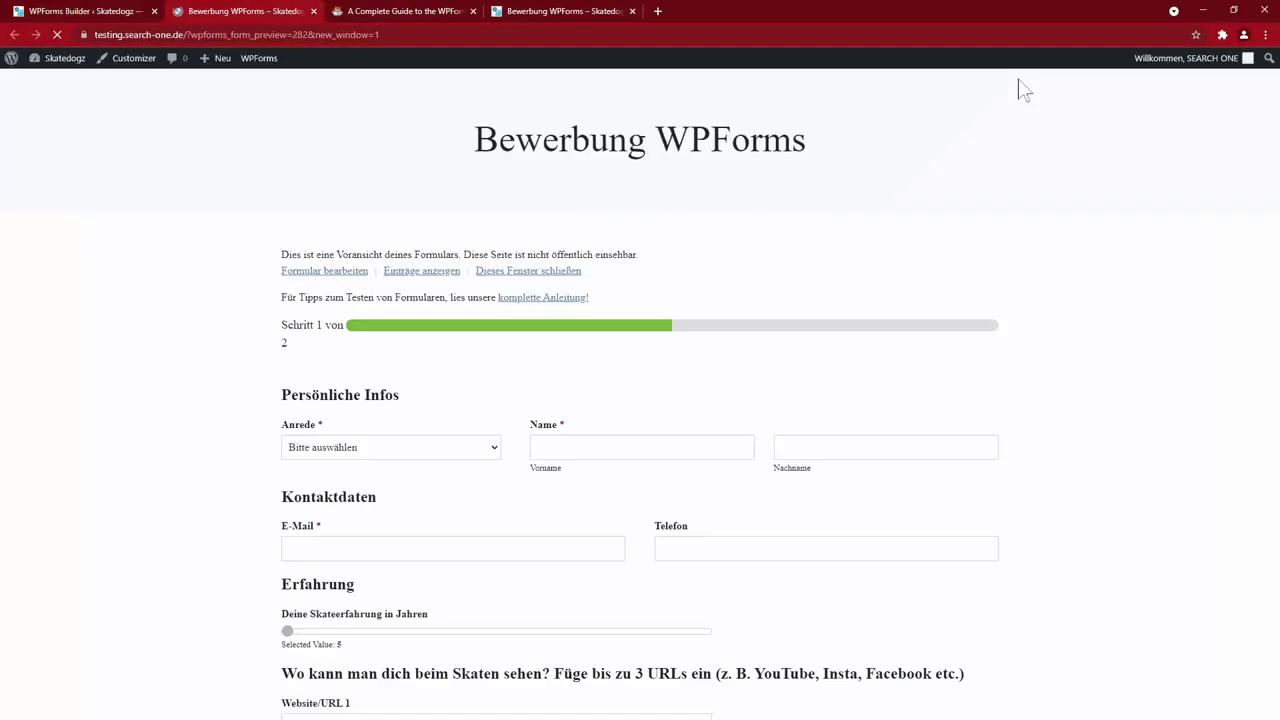
pyautogui.scroll(-2, 1118, 458)
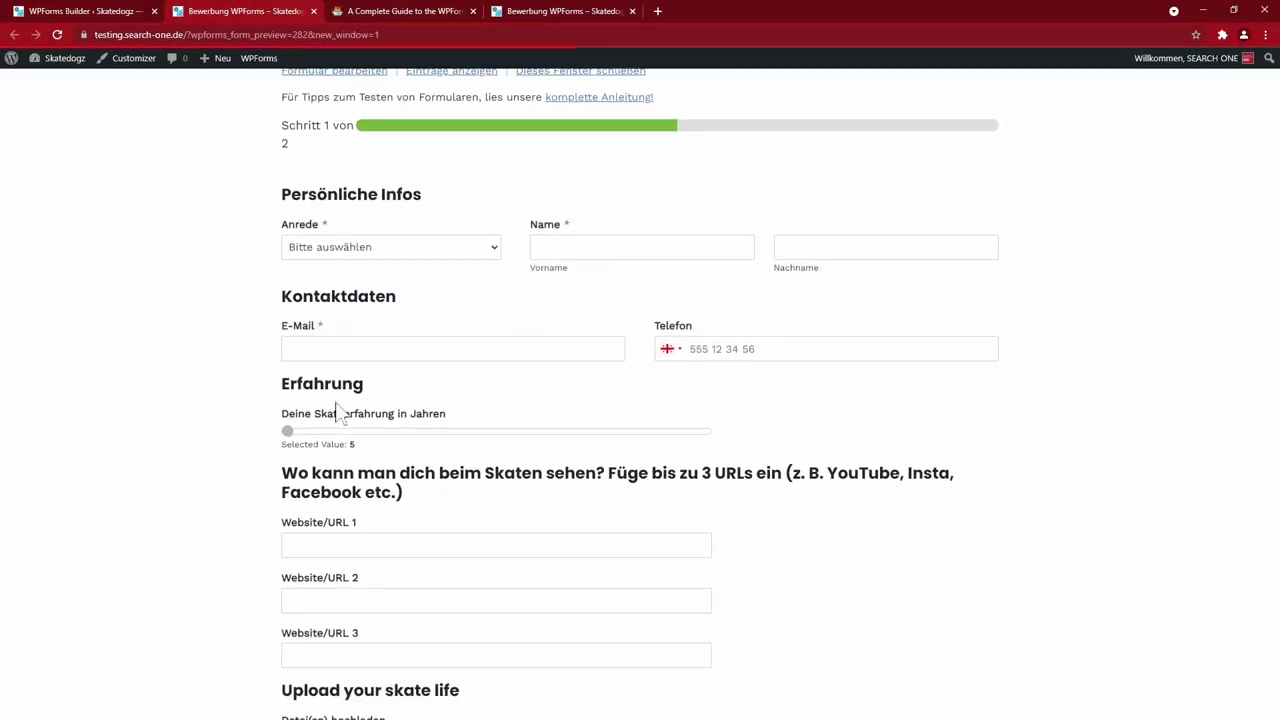
pyautogui.moveTo(287, 432); pyautogui.dragTo(697, 440)
# - In the preview, move into the first website field and mark the leftover divider heading
pyautogui.scroll(-2, 1014, 466)
pyautogui.press('Tab')
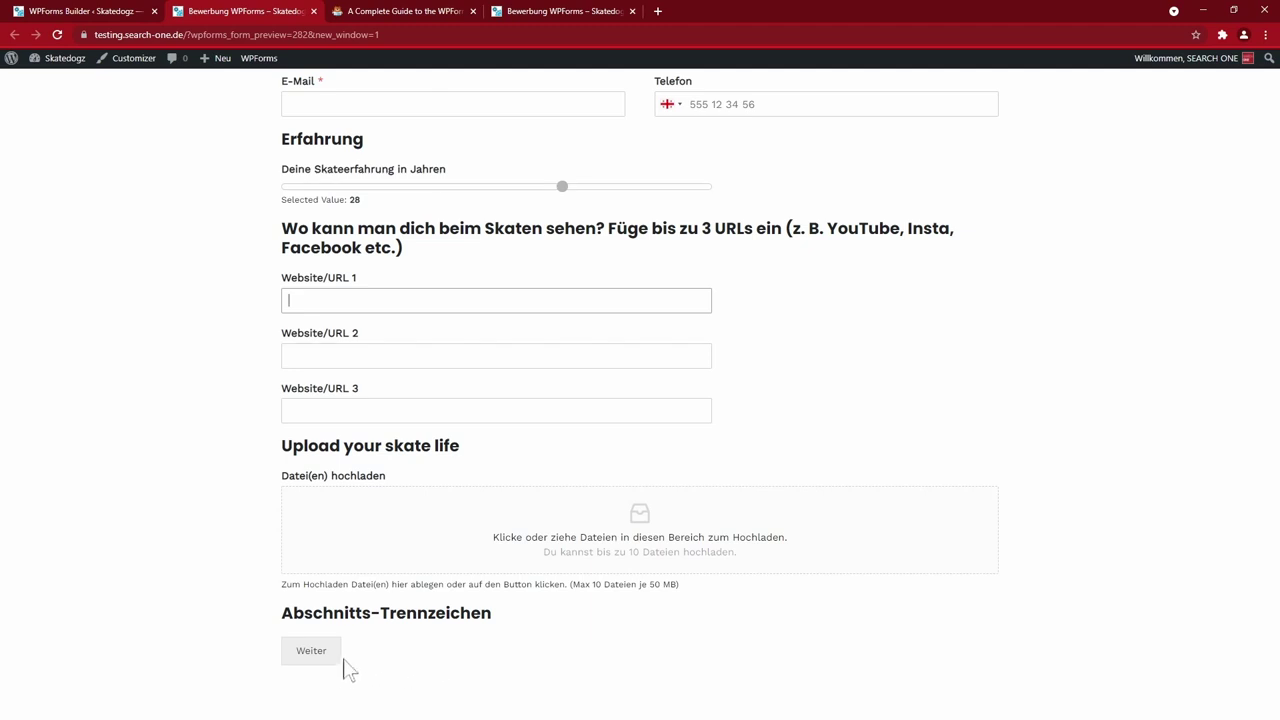
pyautogui.tripleClick(386, 613)
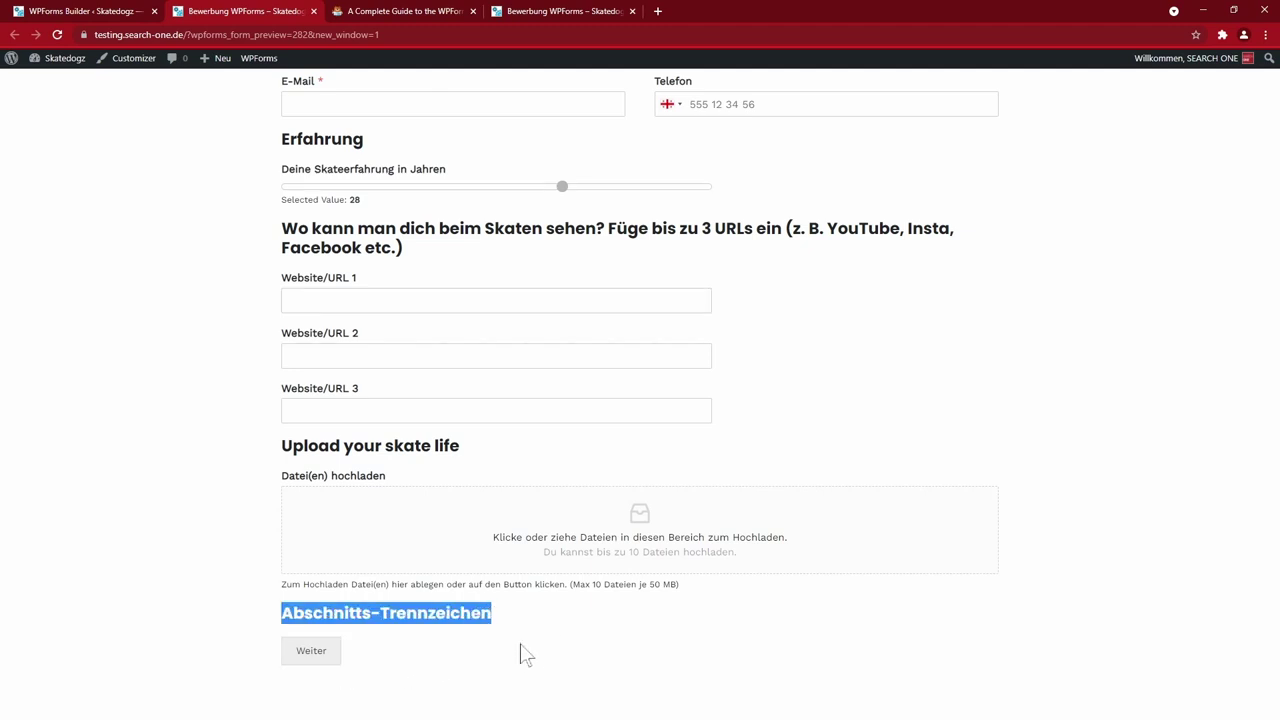
pyautogui.hotkey('ctrl', '1')
# - Delete the leftover divider and place a page break after the Name field
pyautogui.click(1234, 335)
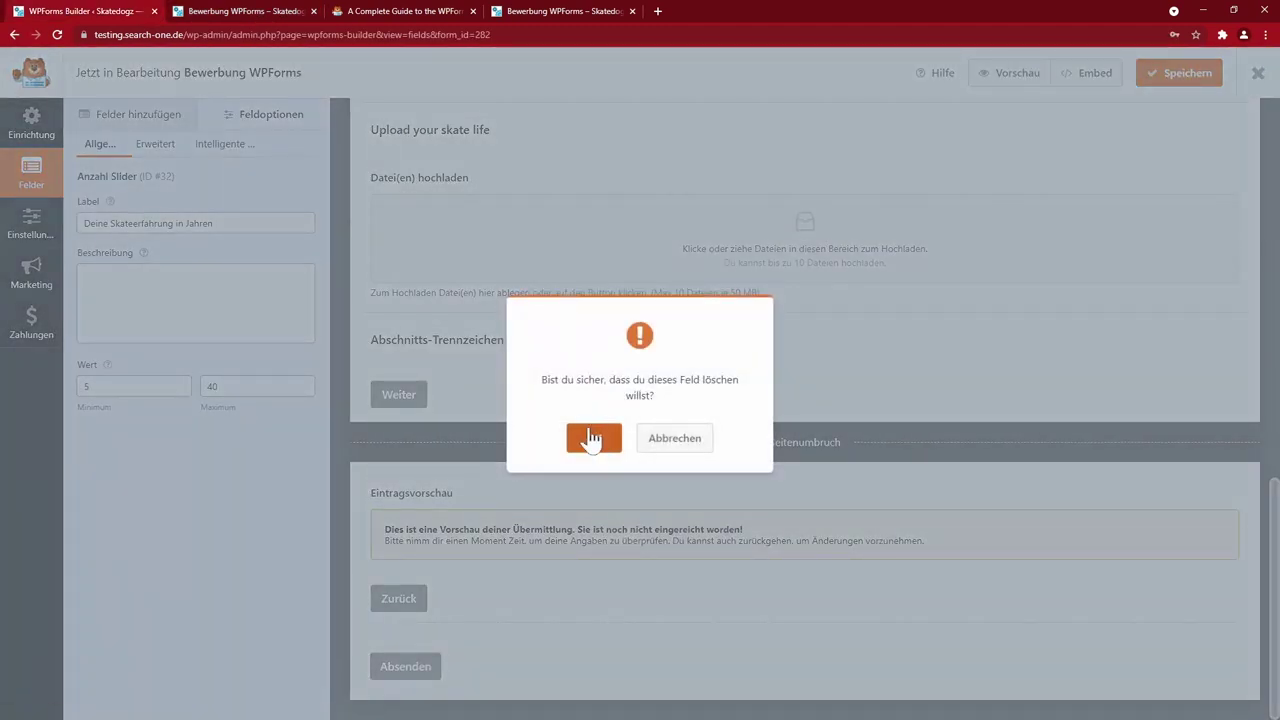
pyautogui.click(591, 437)
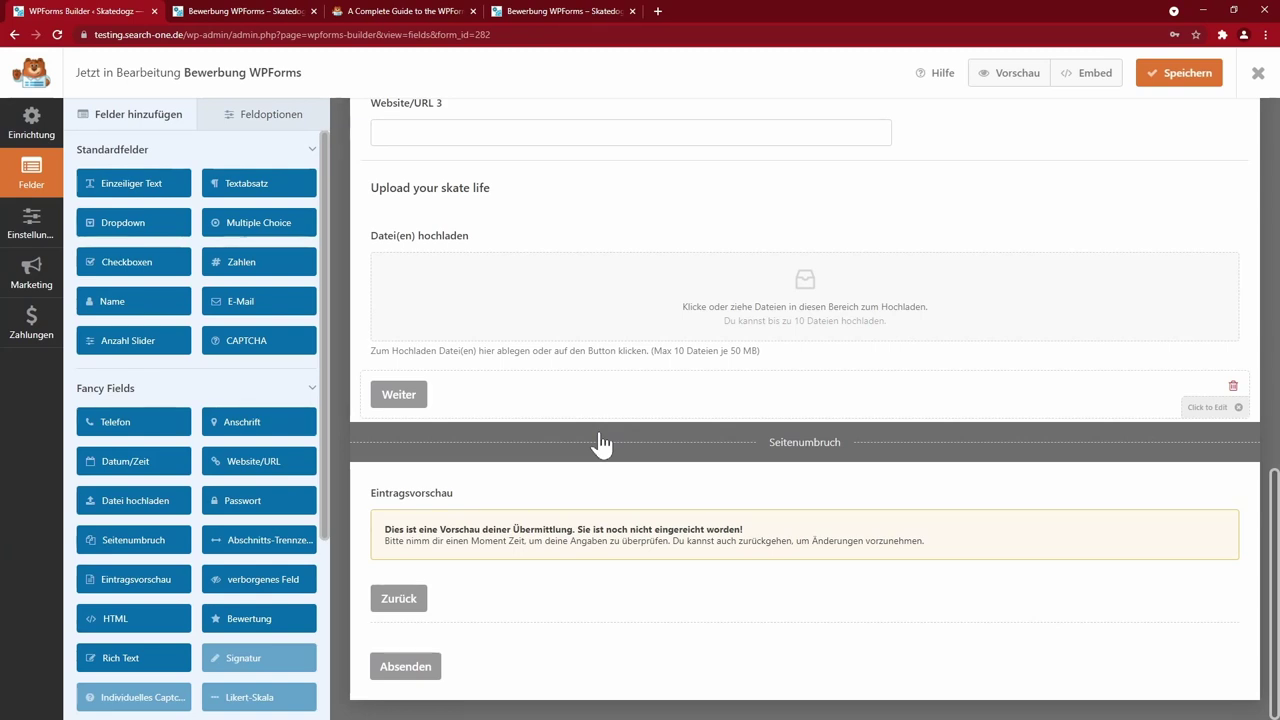
pyautogui.click(130, 535)
pyautogui.moveTo(130, 527); pyautogui.dragTo(877, 506)
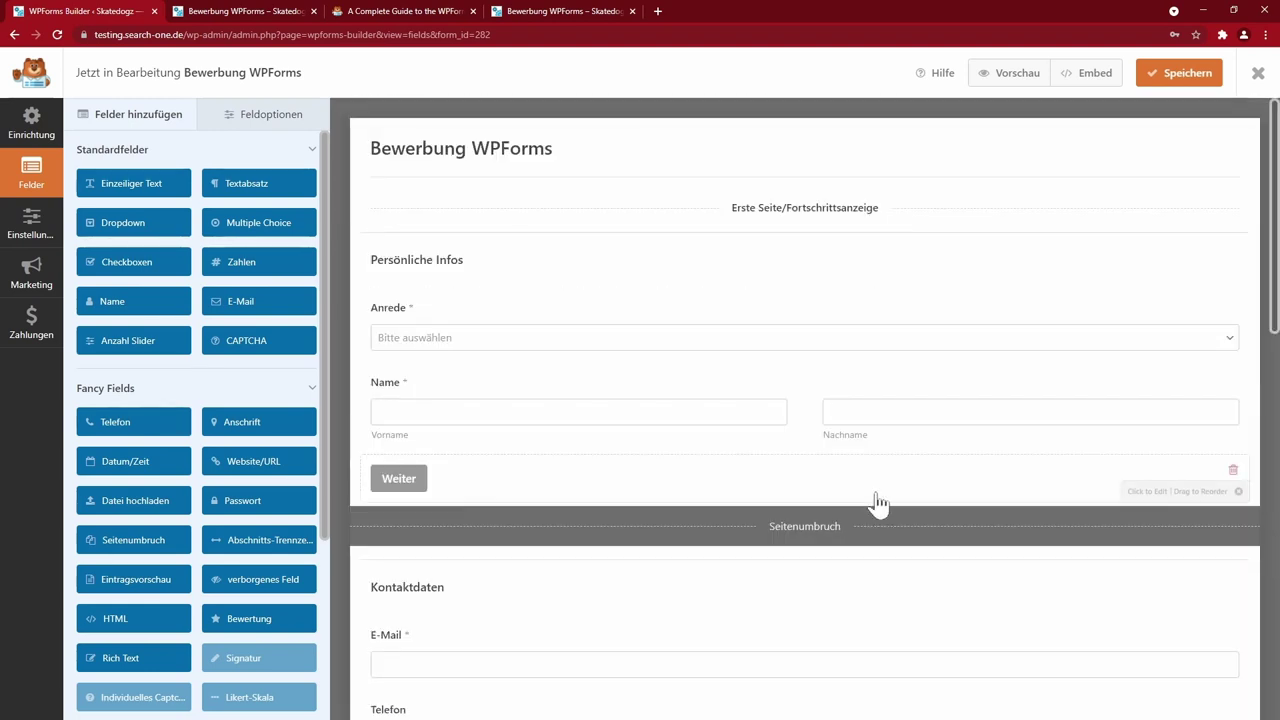
pyautogui.scroll(-3, 743, 608)
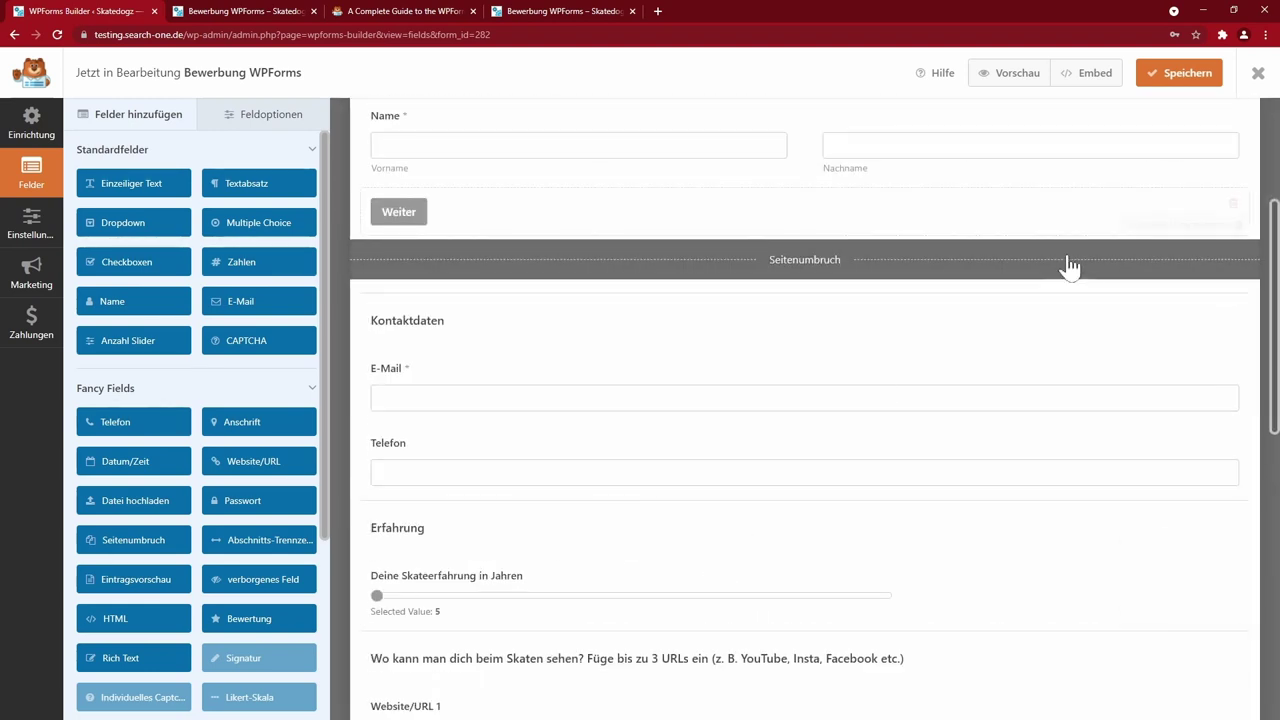
pyautogui.click(878, 268)
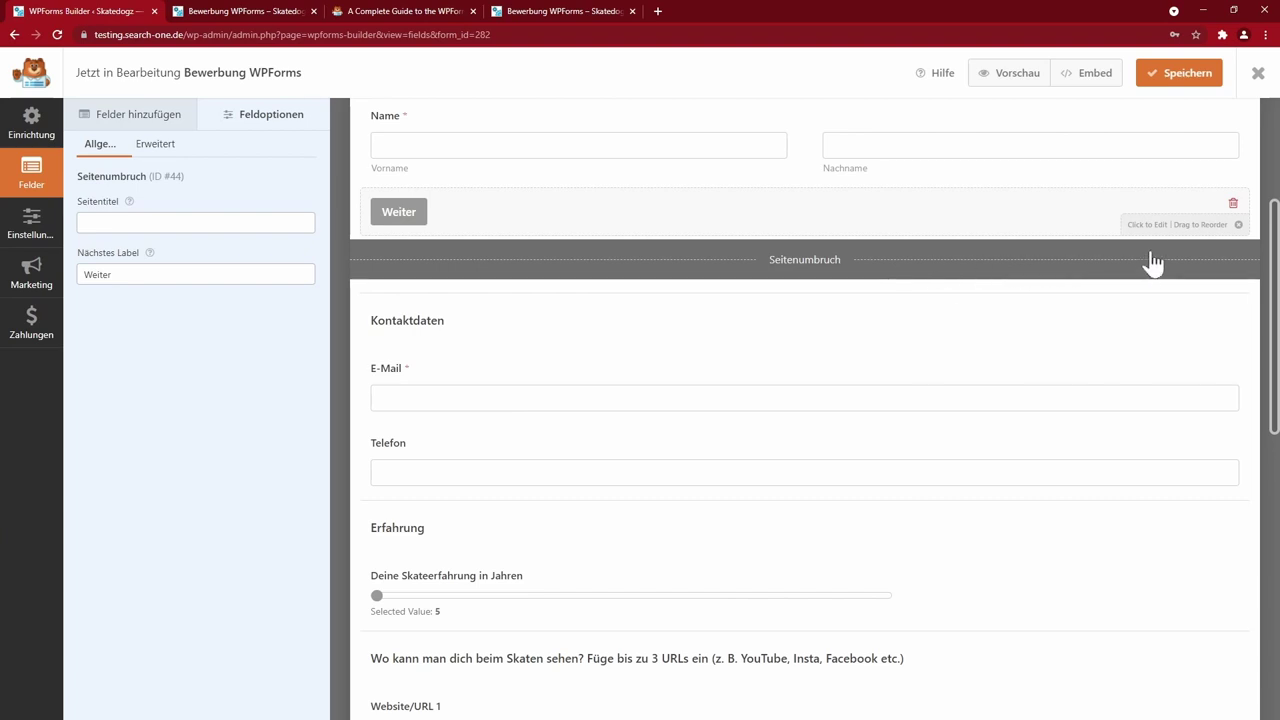
# - Add a second page break after Telefon, save, and preview the four-step form
pyautogui.click(133, 116)
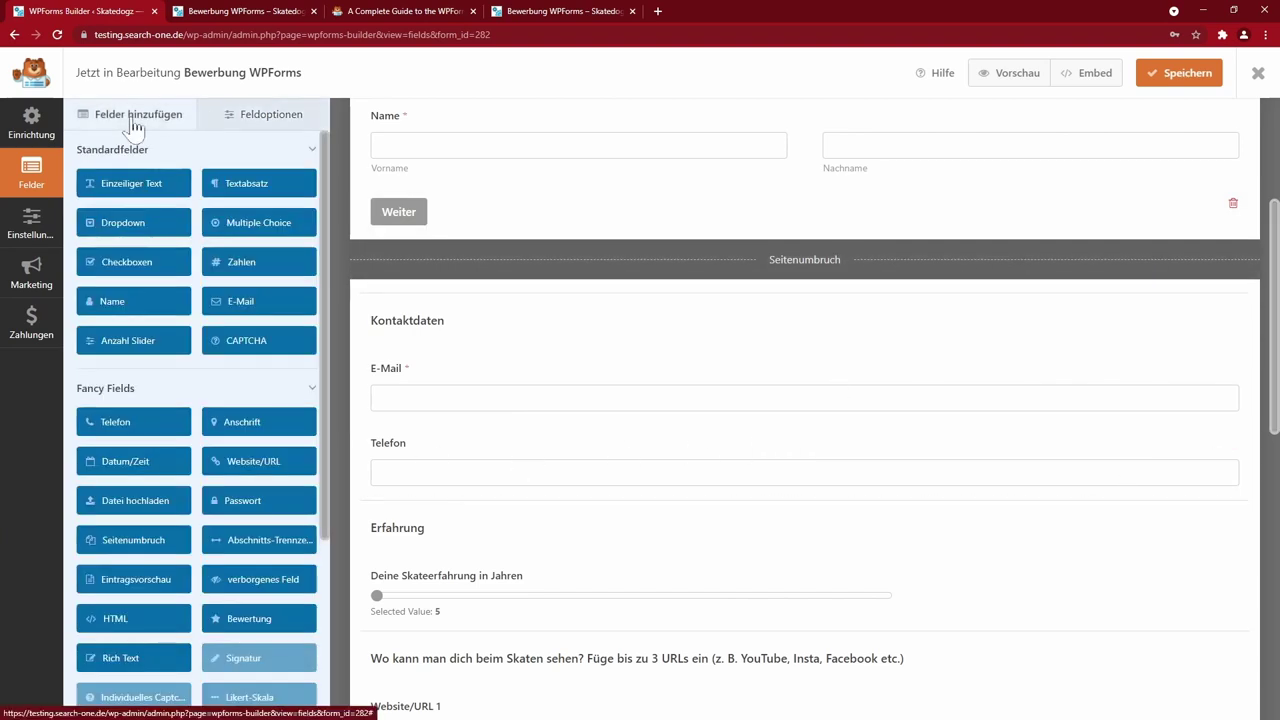
pyautogui.moveTo(149, 543); pyautogui.dragTo(880, 543)
pyautogui.scroll(-6, 660, 500)
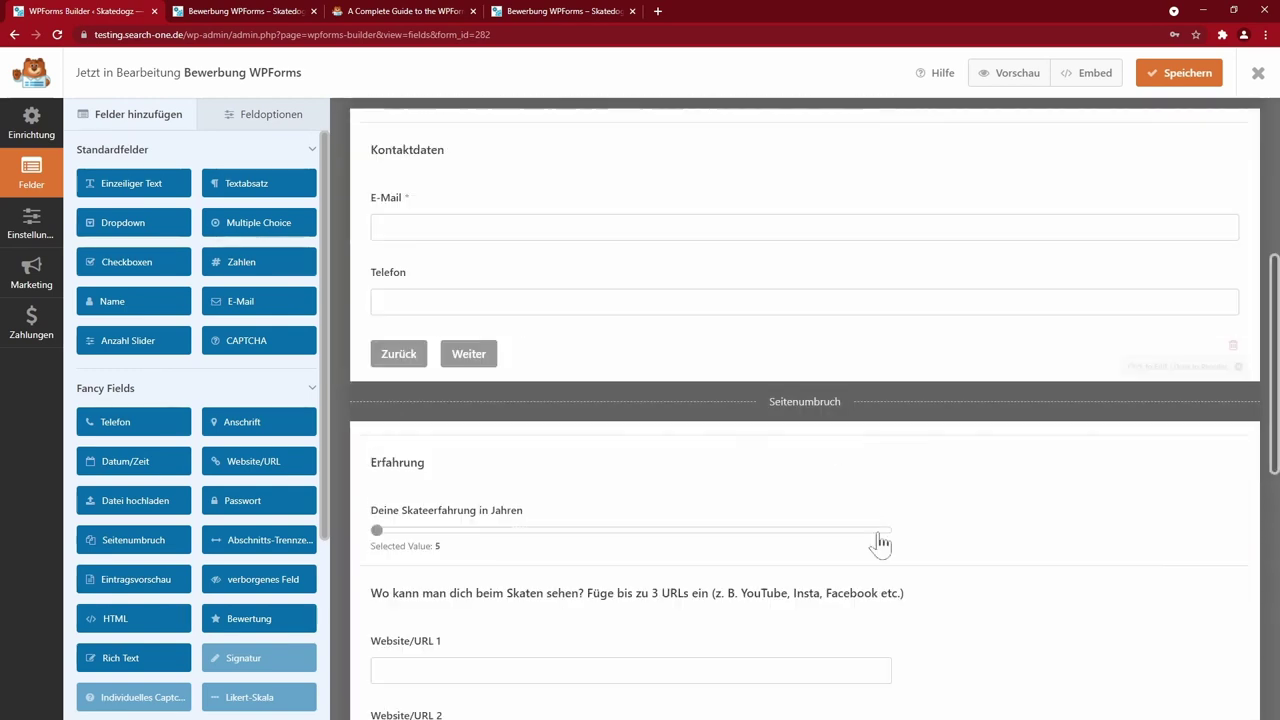
pyautogui.scroll(-7, 783, 601)
pyautogui.click(1180, 73)
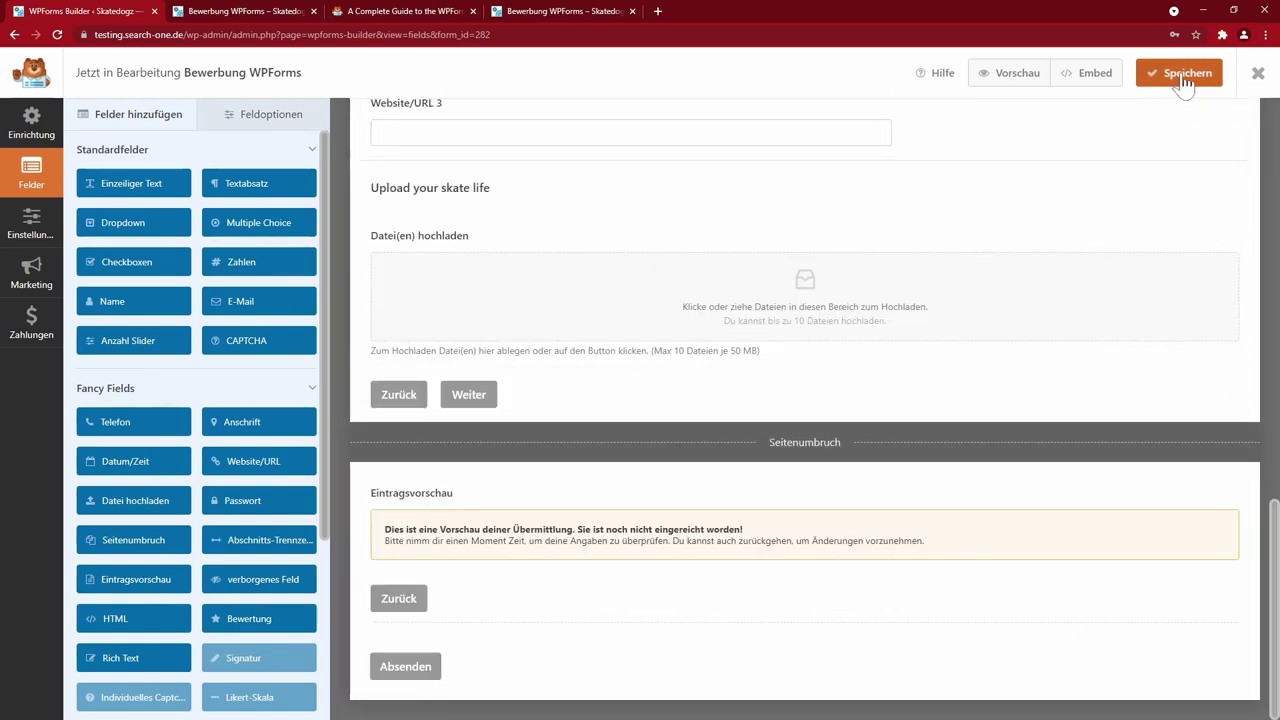
pyautogui.click(1010, 80)
# - Choose Herr as the salutation on step 1 and continue to contact details
pyautogui.click(428, 448)
pyautogui.click(369, 494)
pyautogui.press('Tab')
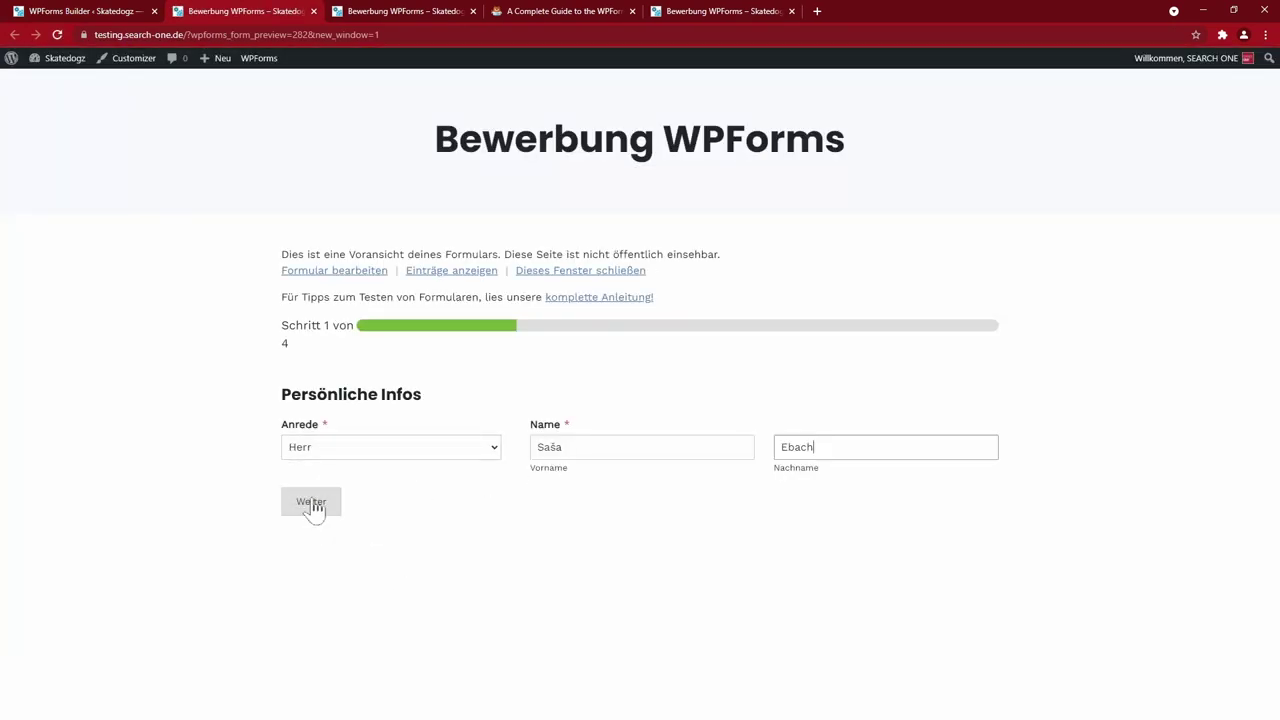
pyautogui.click(313, 511)
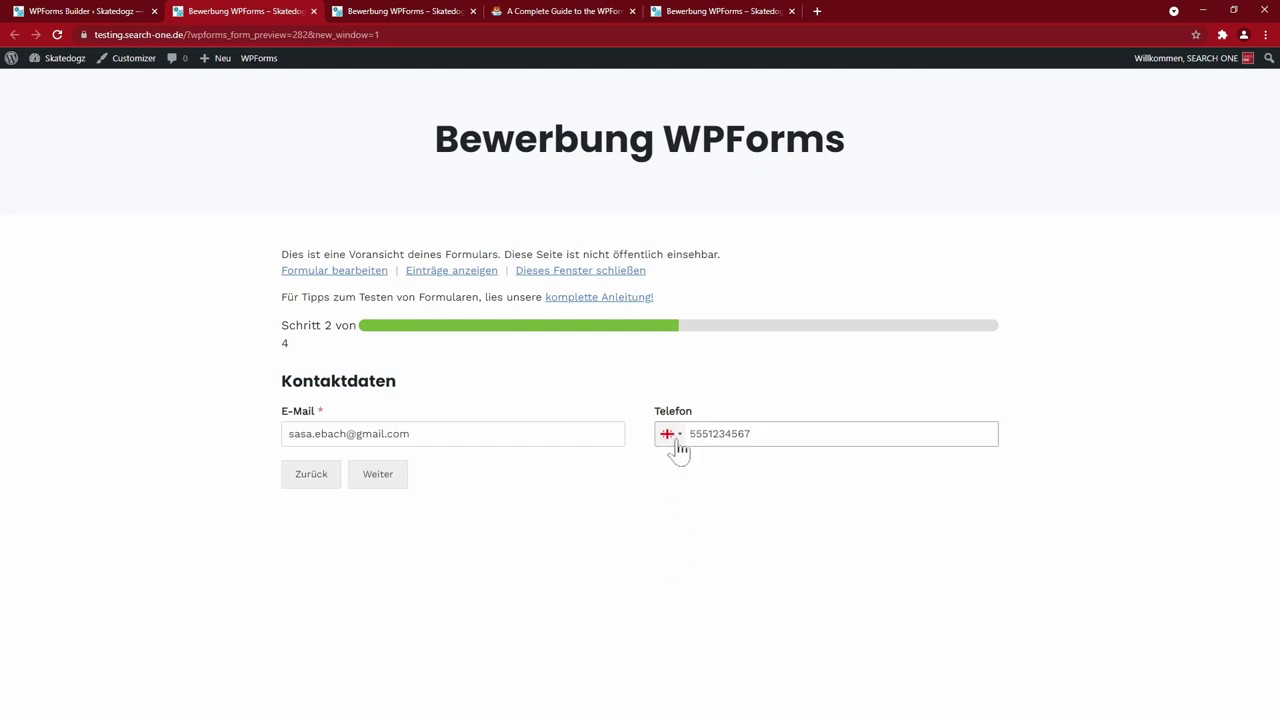
# - Keep Georgia as the phone country, fix the phone number and continue
pyautogui.click(678, 444)
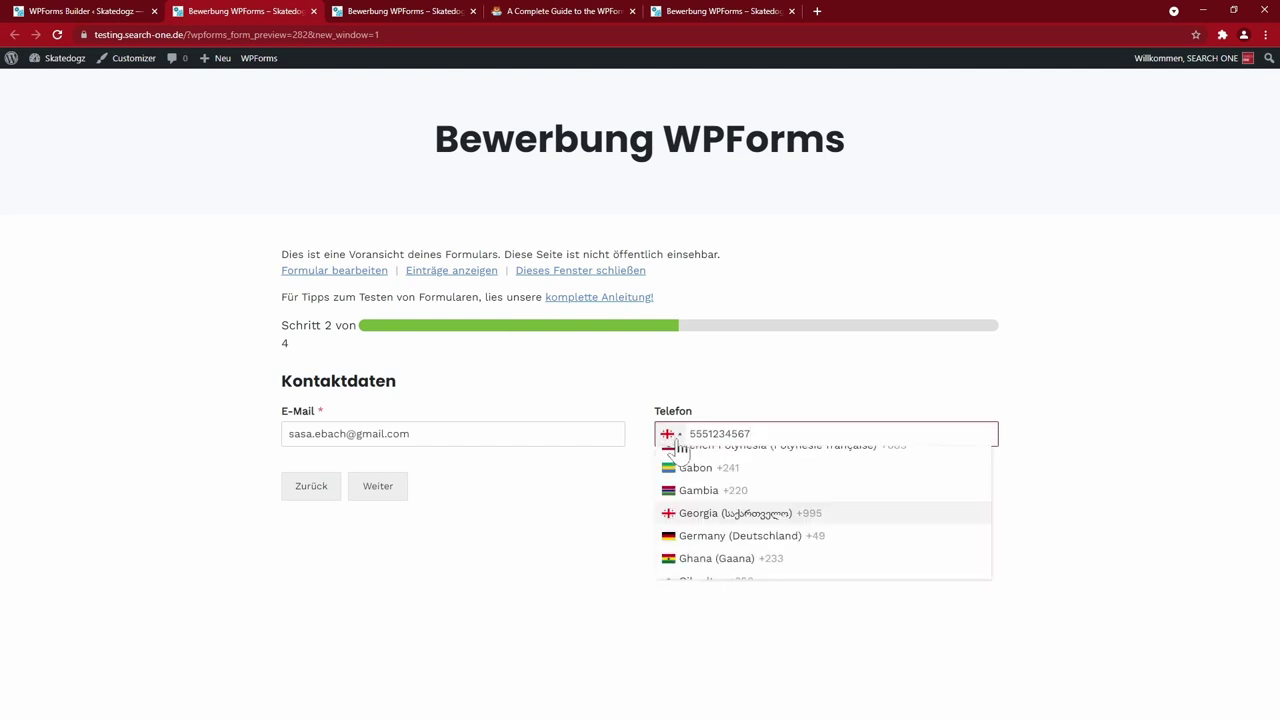
pyautogui.click(598, 533)
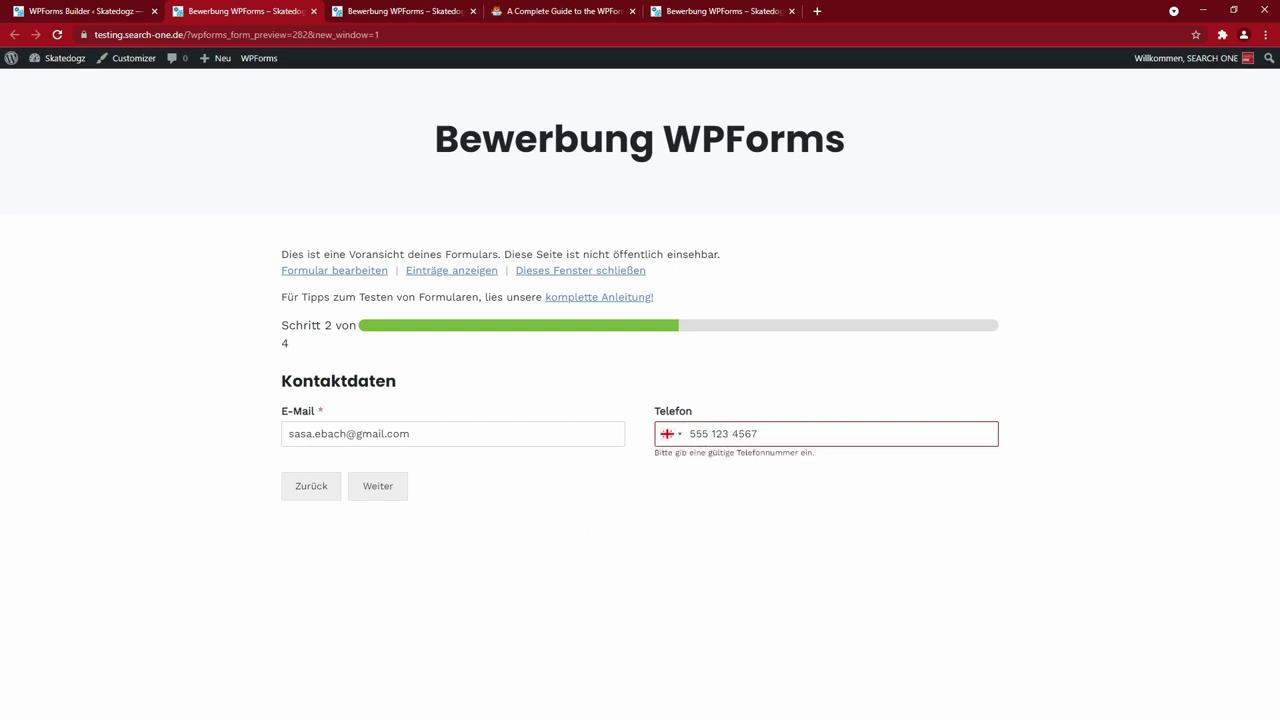
pyautogui.press('BackSpace')
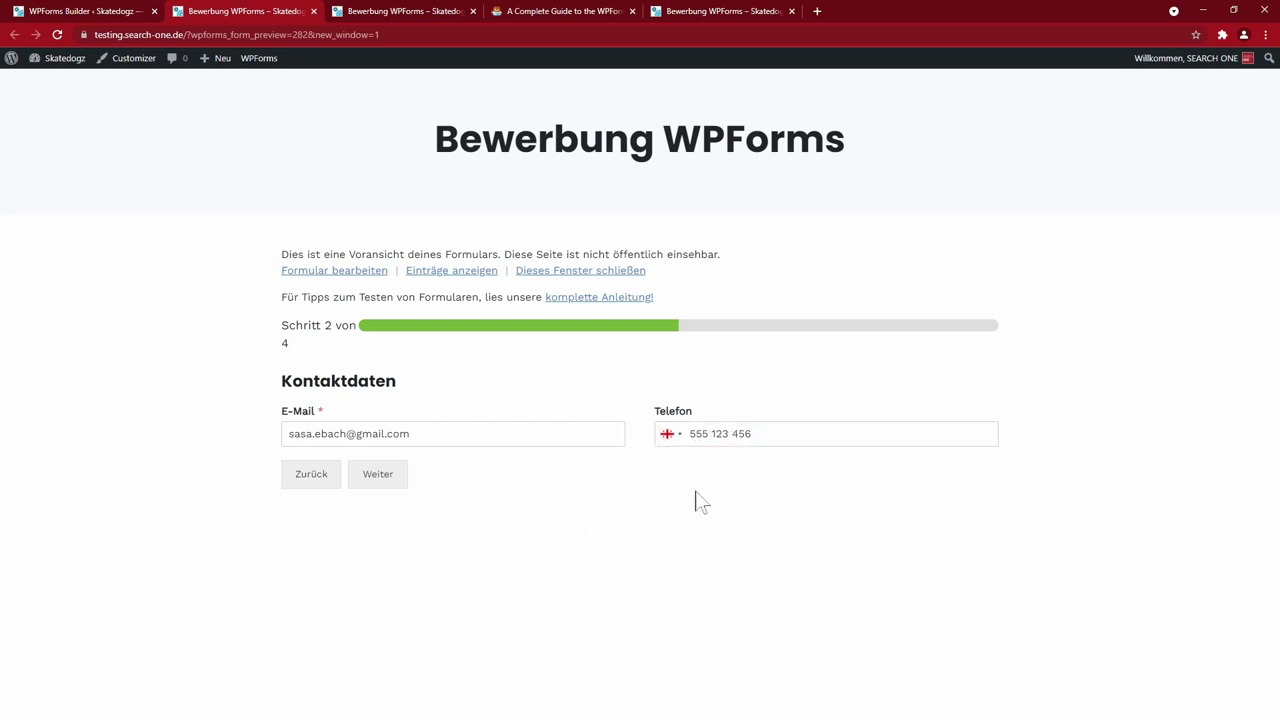
pyautogui.click(380, 482)
# - Drop a photo into the upload area and advance to the review step
pyautogui.moveTo(612, 218); pyautogui.dragTo(609, 220)
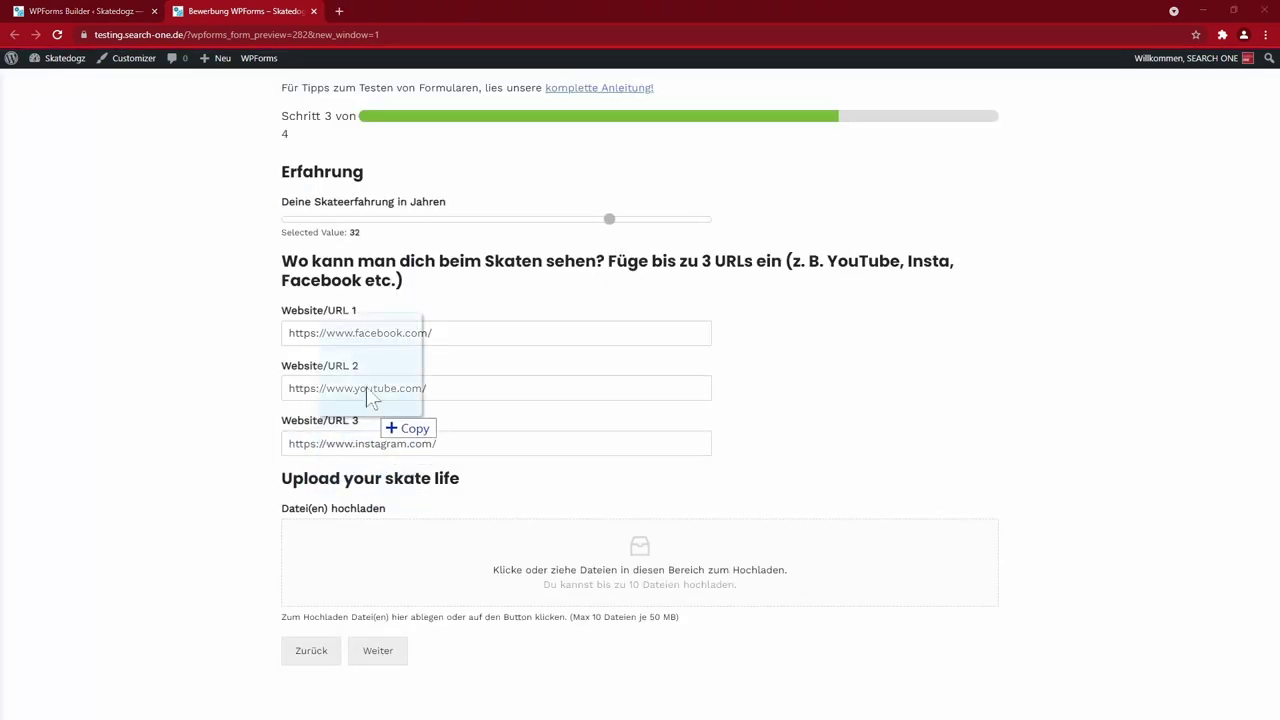
pyautogui.moveTo(371, 414); pyautogui.dragTo(646, 597)
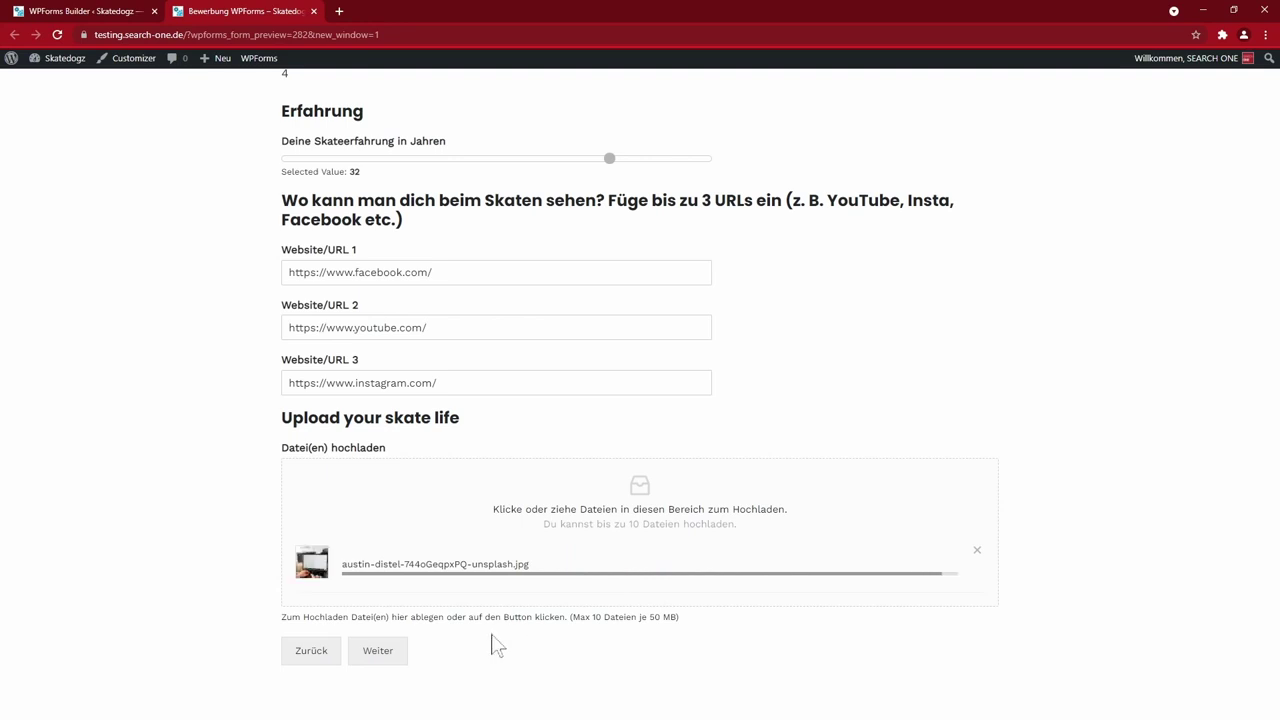
pyautogui.click(376, 652)
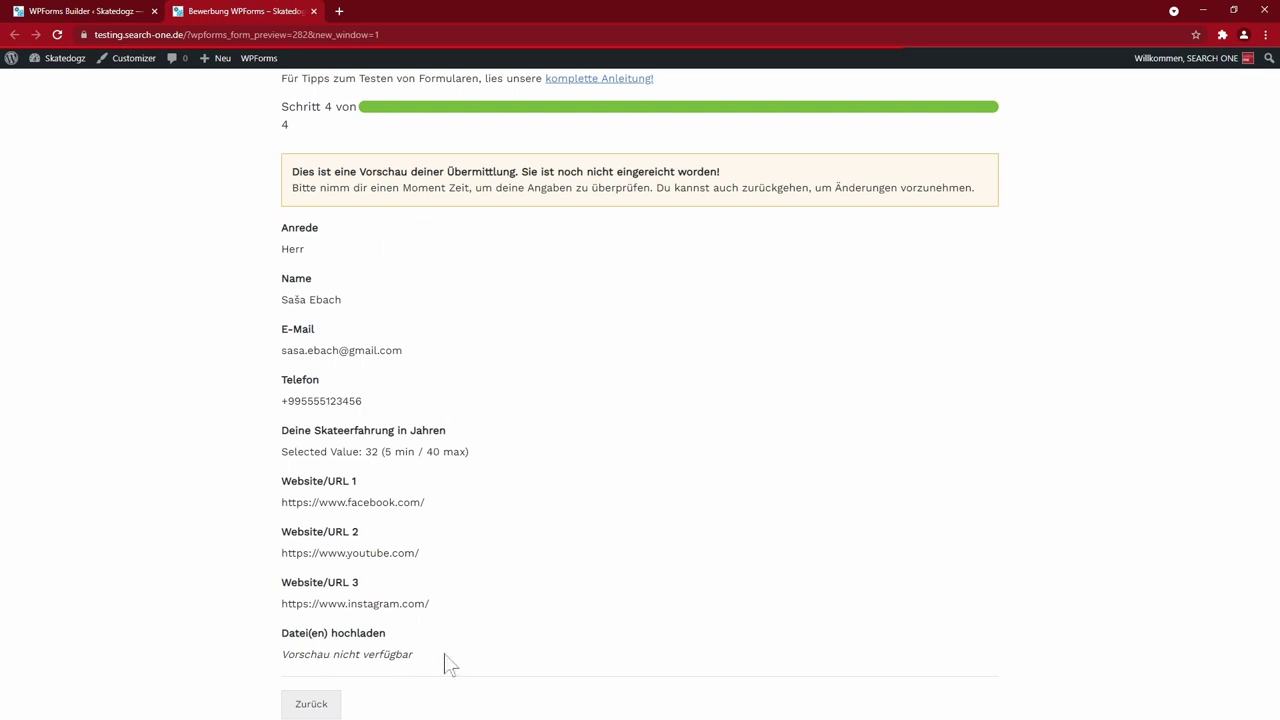
# - Review and submit the test application, then open the entries list
pyautogui.scroll(-1, 443, 666)
pyautogui.scroll(2, 465, 574)
pyautogui.scroll(-2, 400, 578)
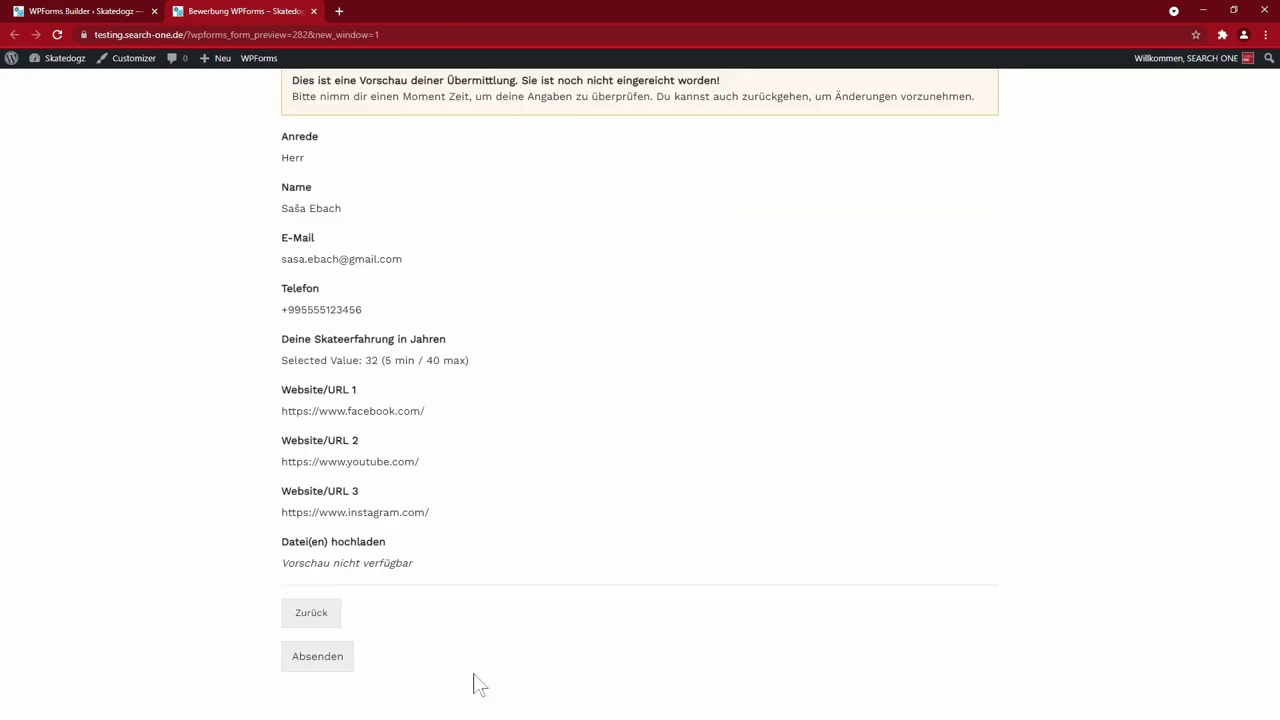
pyautogui.click(330, 658)
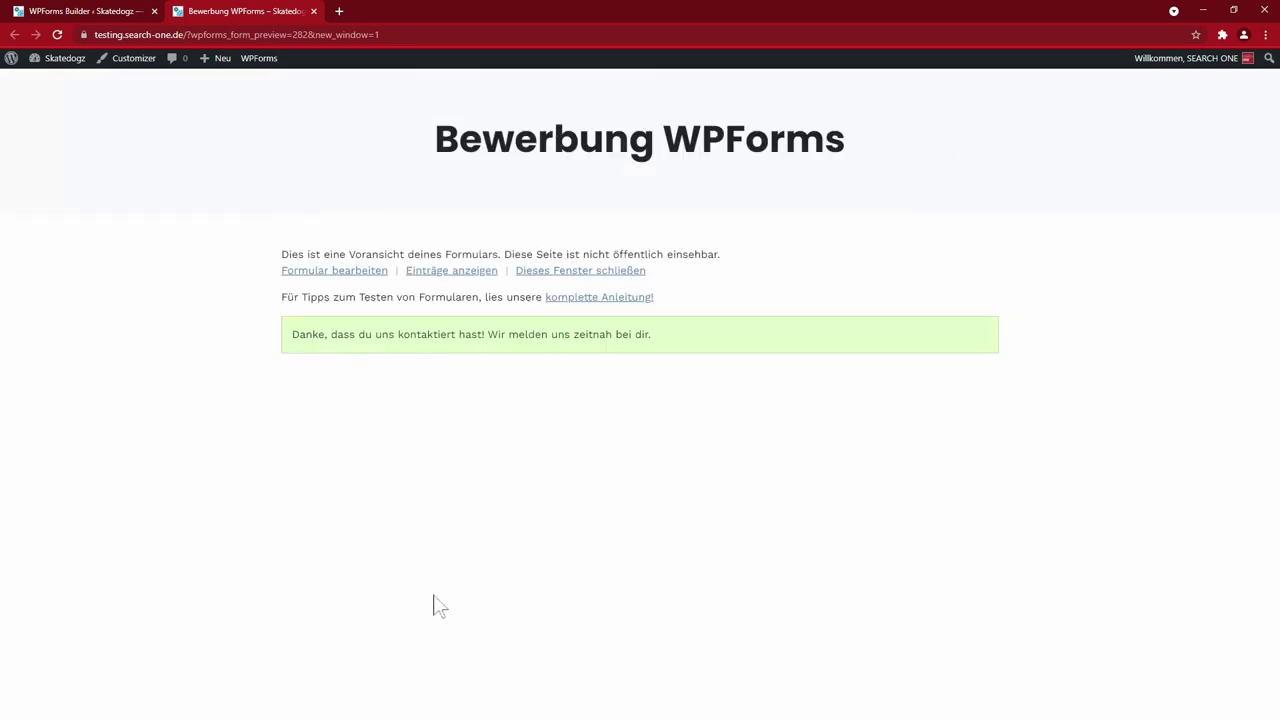
pyautogui.click(455, 270)
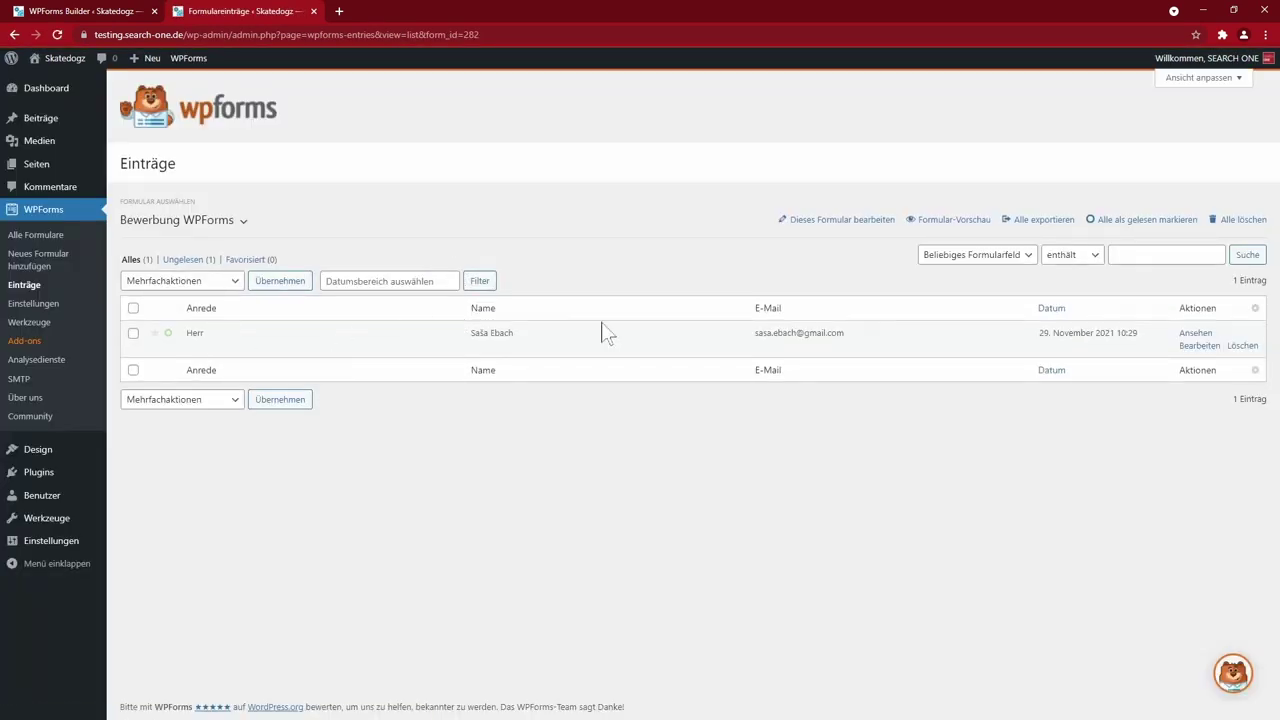
# - View entry 1's details, including the uploaded austin-distel-744oGeqpxPQ-unsplash.jpg file
pyautogui.click(1195, 333)
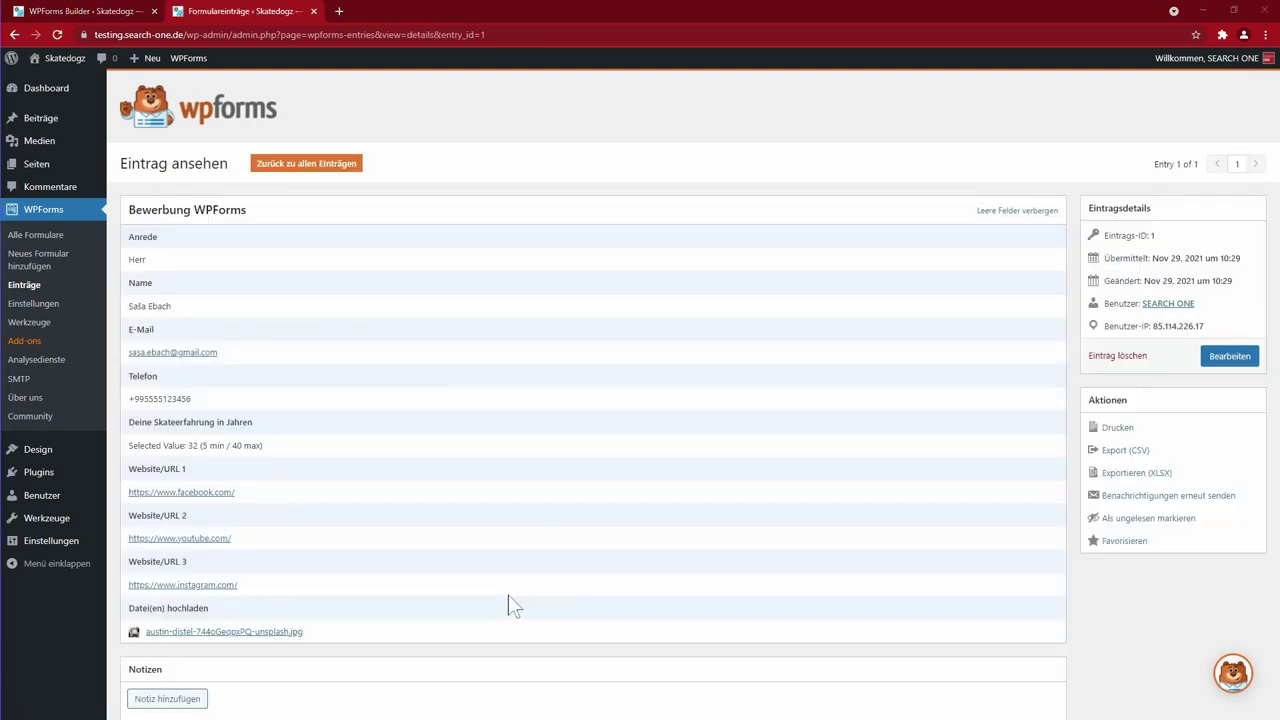
pyautogui.hotkey('ctrl', 'shift', 'Tab')
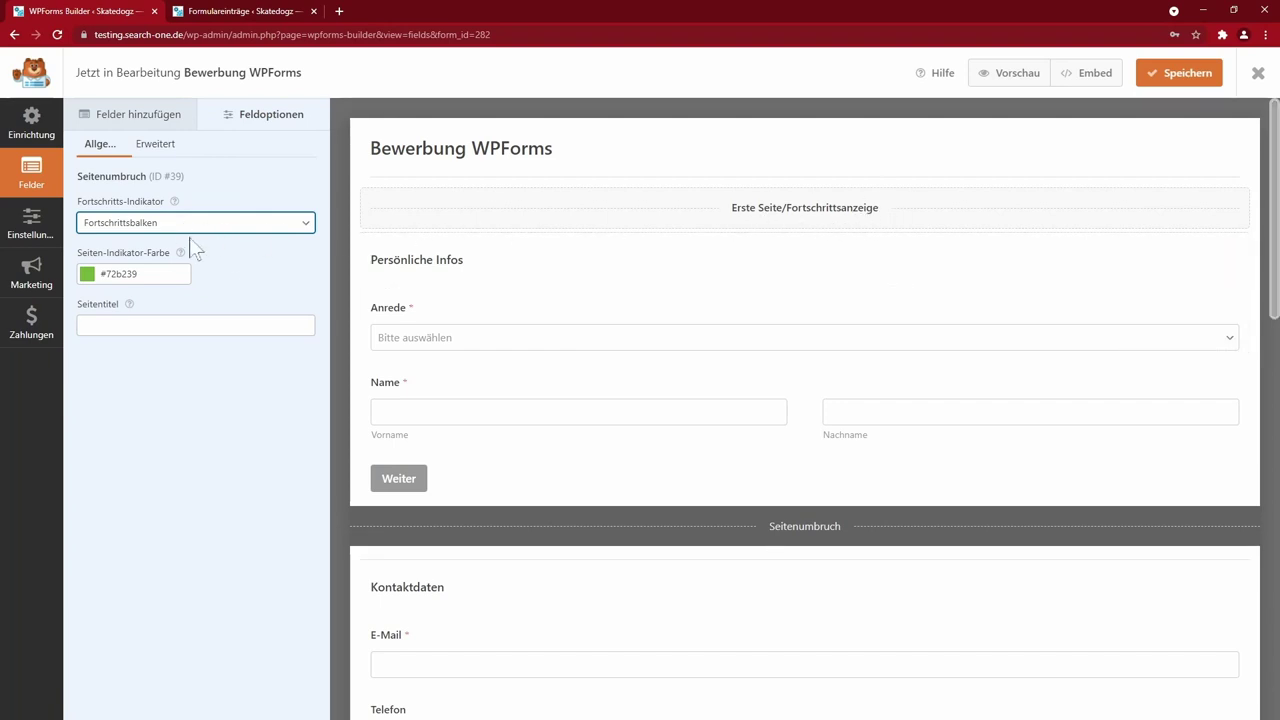
# - Switch the progress indicator to Kreise, save, and check the four step circles in preview
pyautogui.click(229, 226)
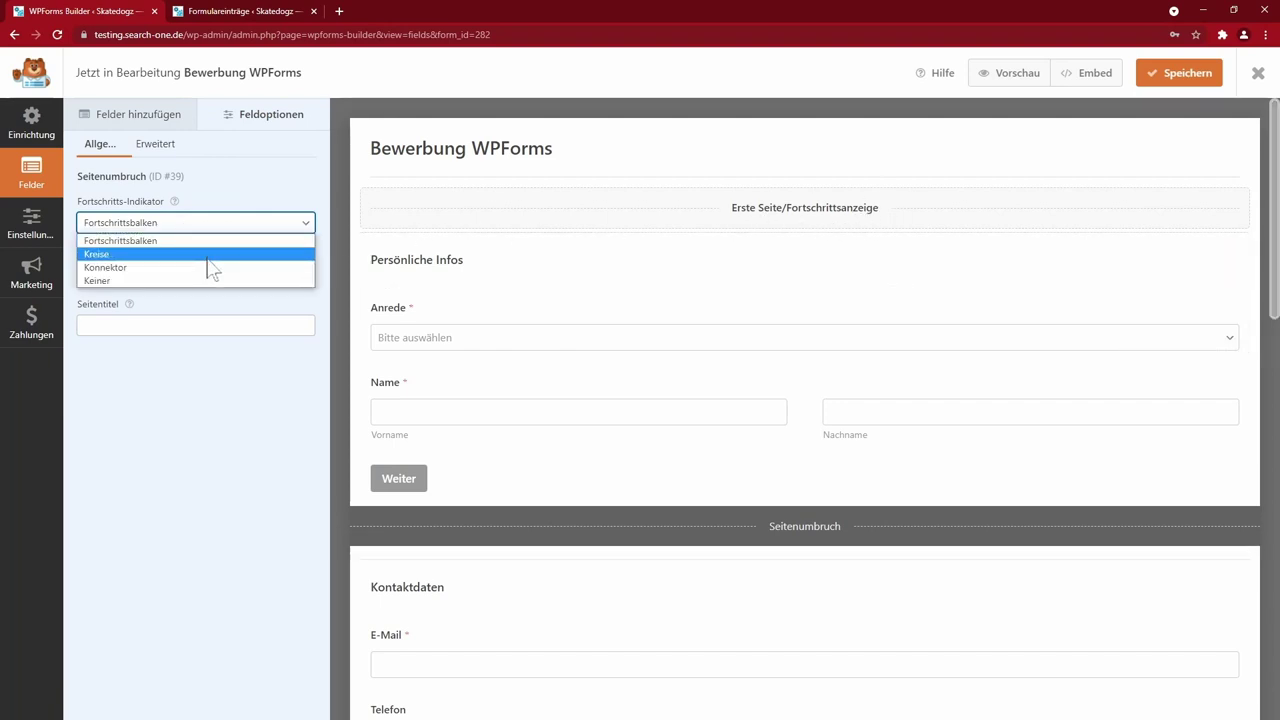
pyautogui.click(208, 256)
pyautogui.click(1193, 77)
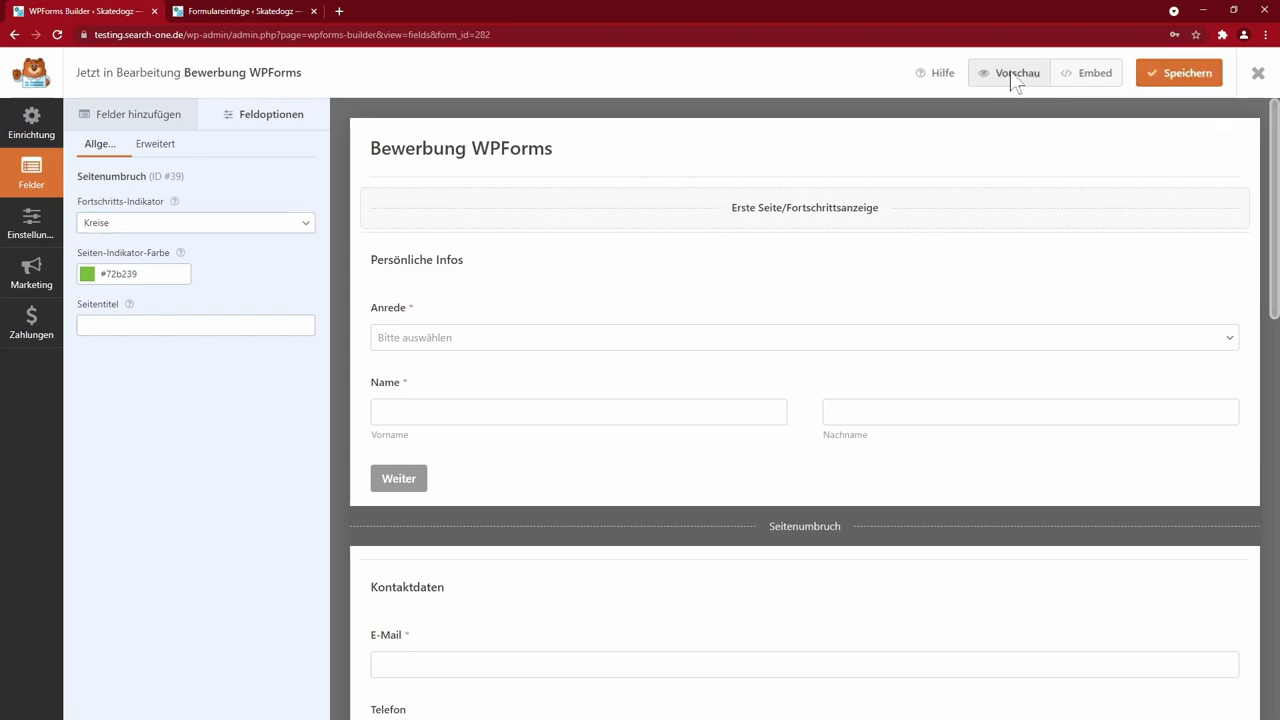
pyautogui.click(1011, 82)
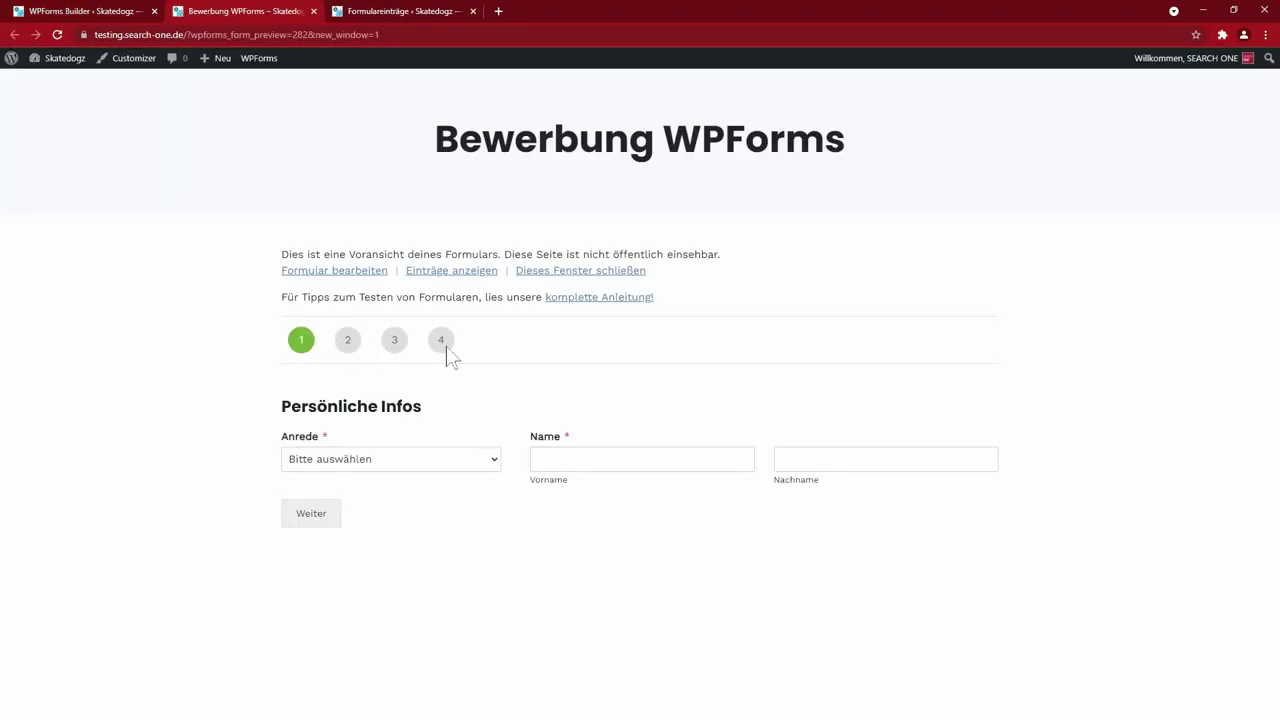
pyautogui.click(68, 12)
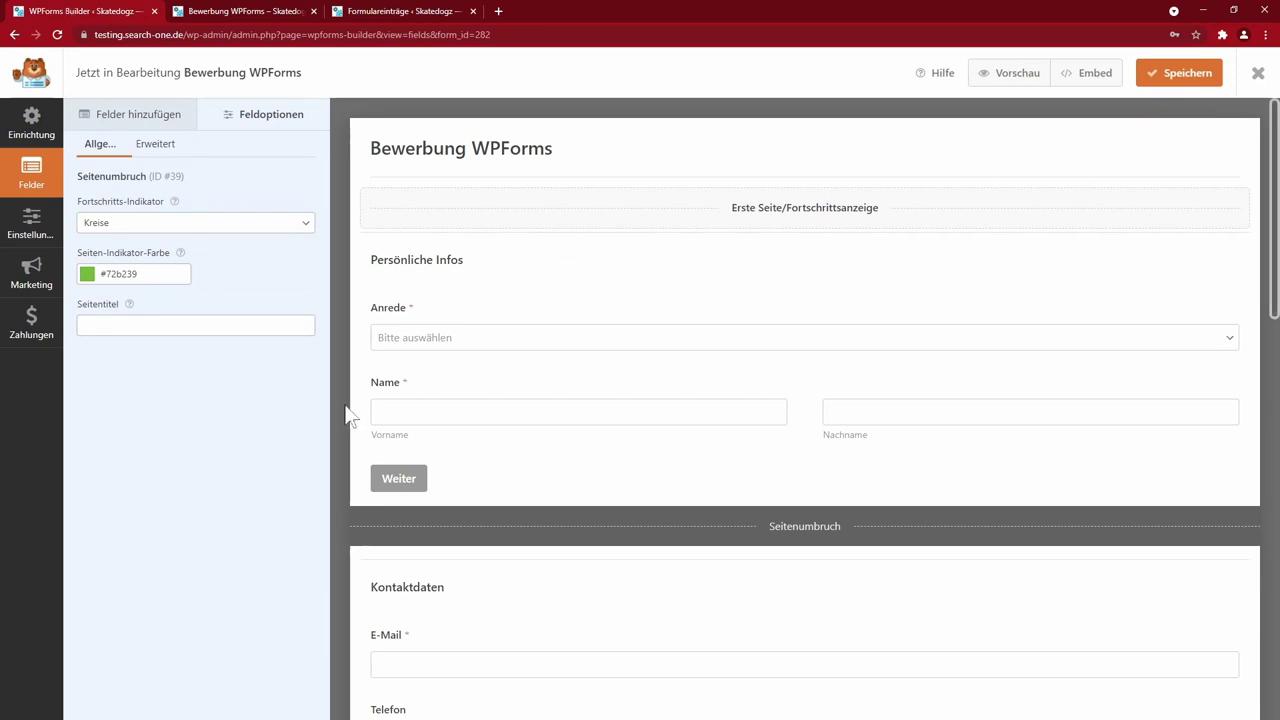
pyautogui.click(31, 222)
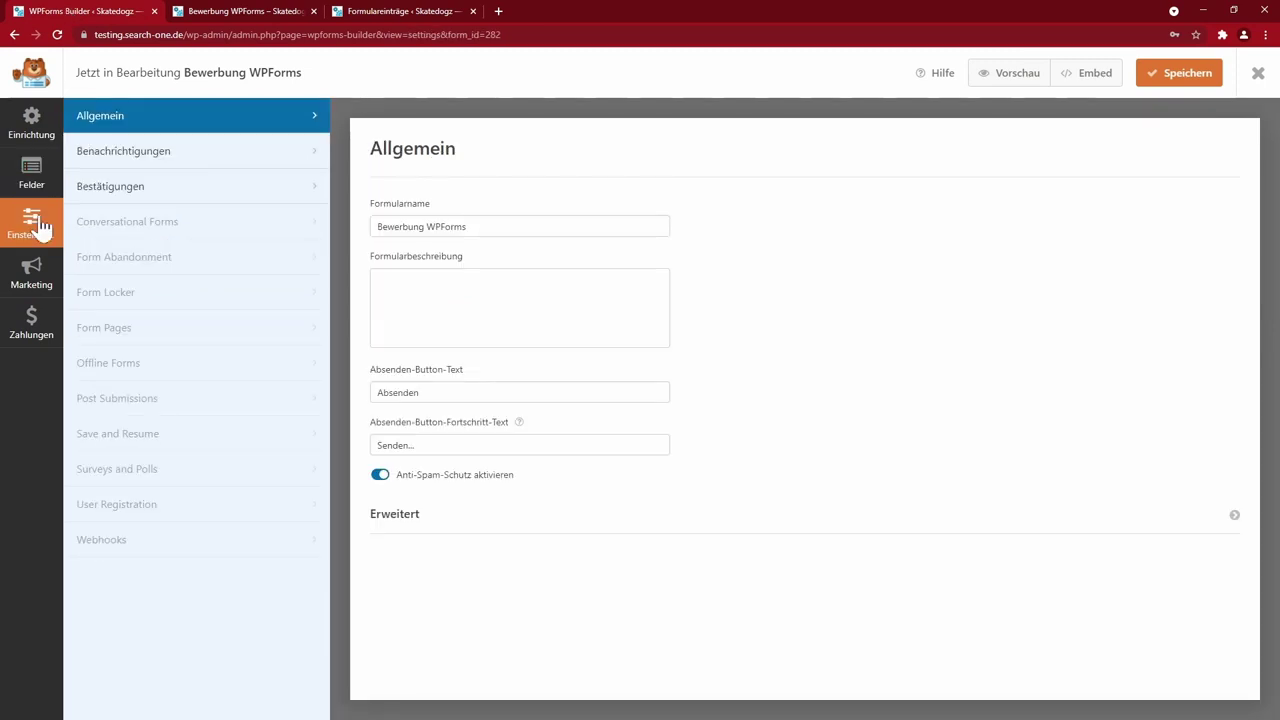
# - Browse the Benachrichtigungen and Bestätigungen settings, then view the Conversational Forms PRO notice
pyautogui.click(166, 164)
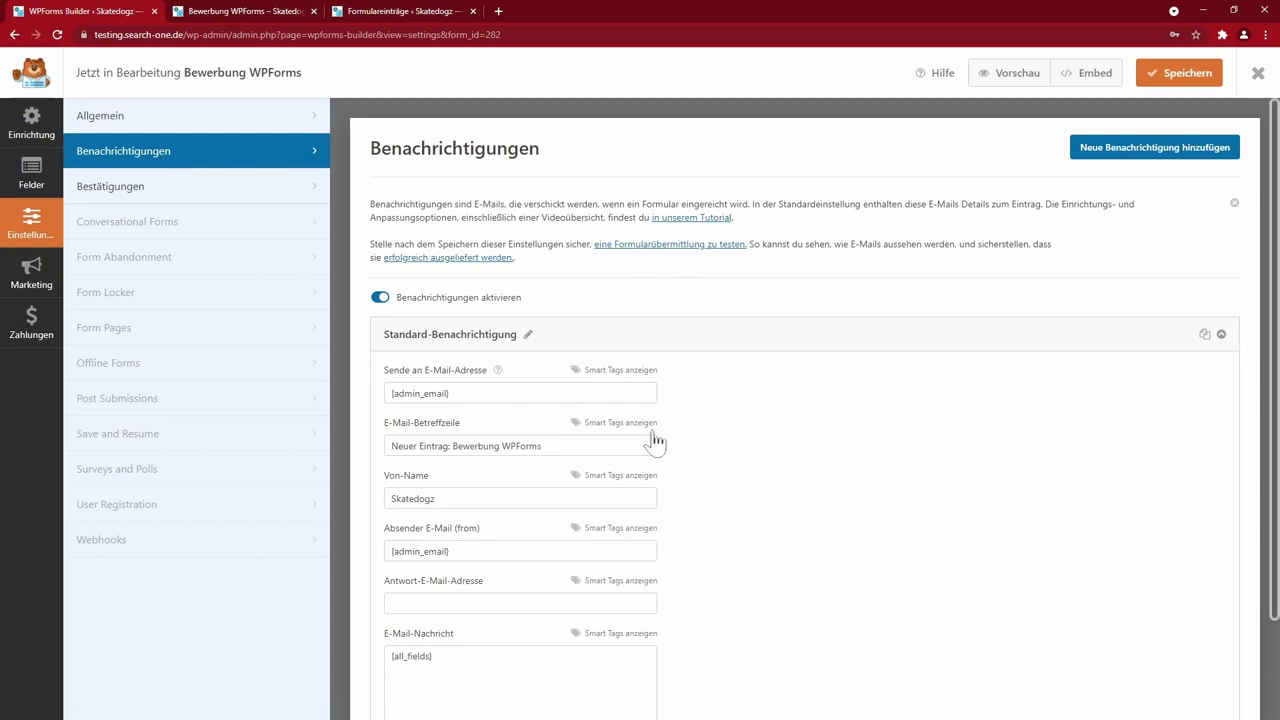
pyautogui.scroll(-2, 676, 525)
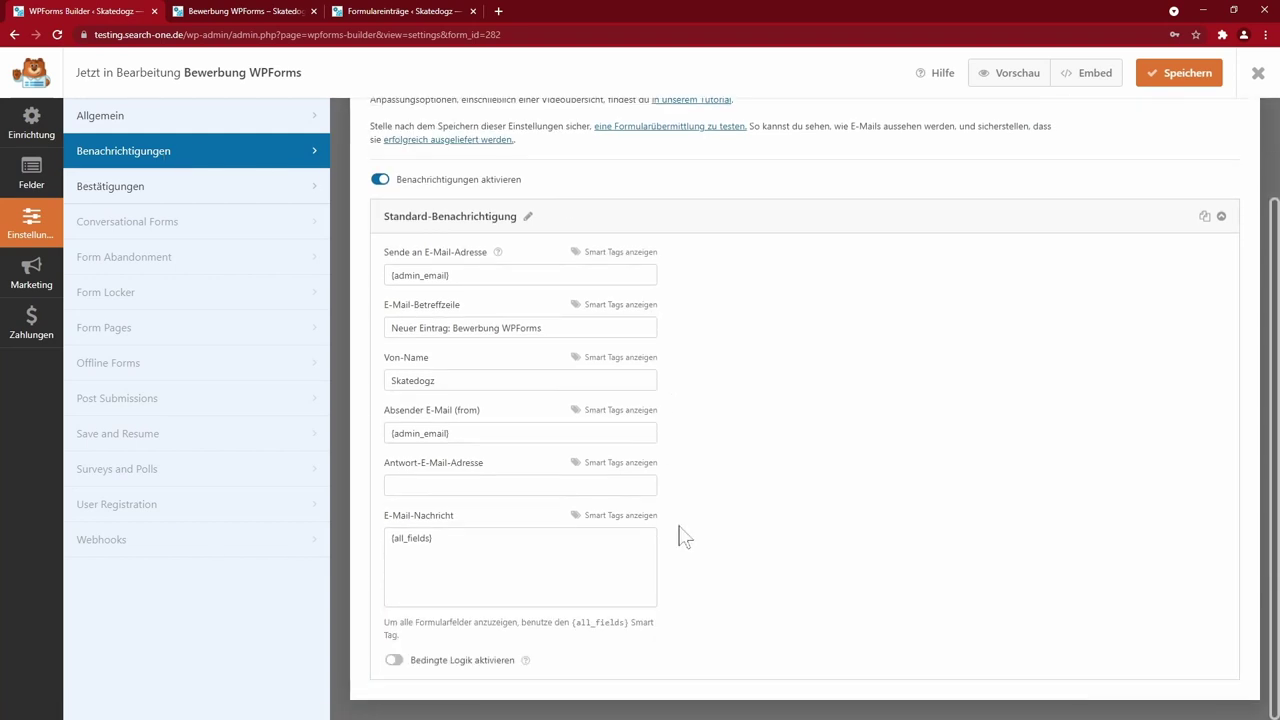
pyautogui.scroll(2, 680, 530)
pyautogui.click(116, 189)
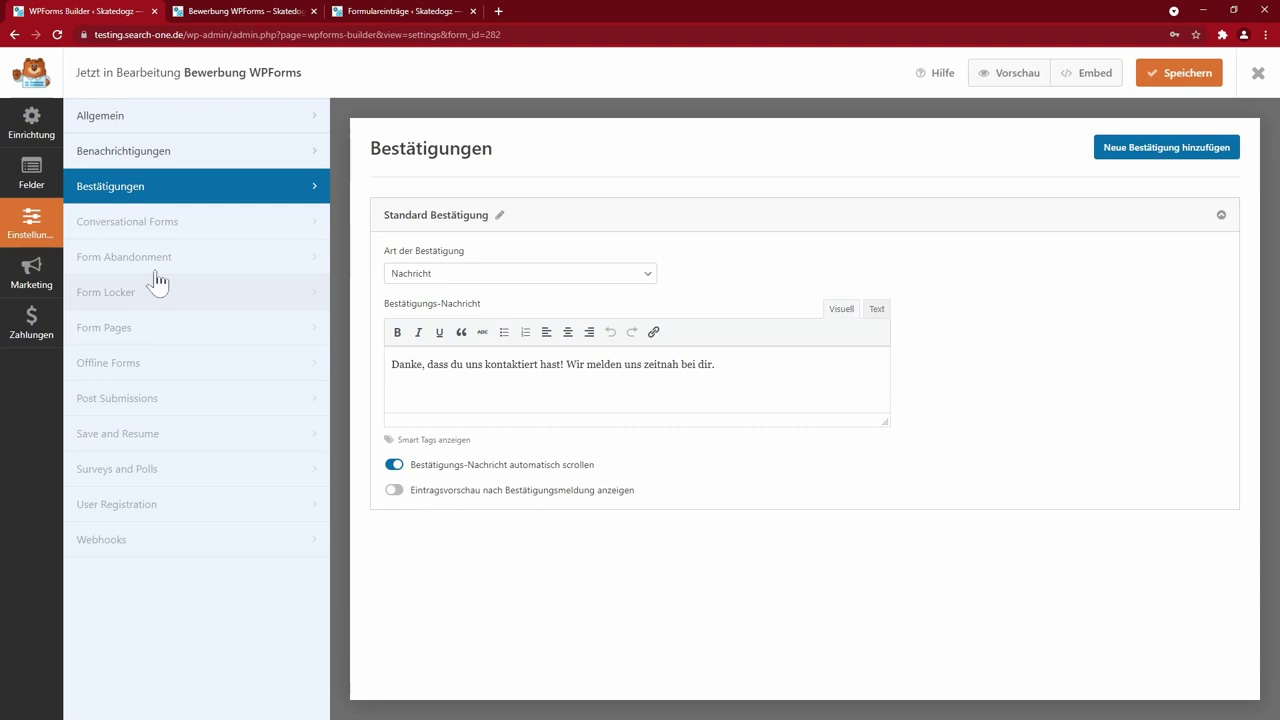
pyautogui.click(150, 222)
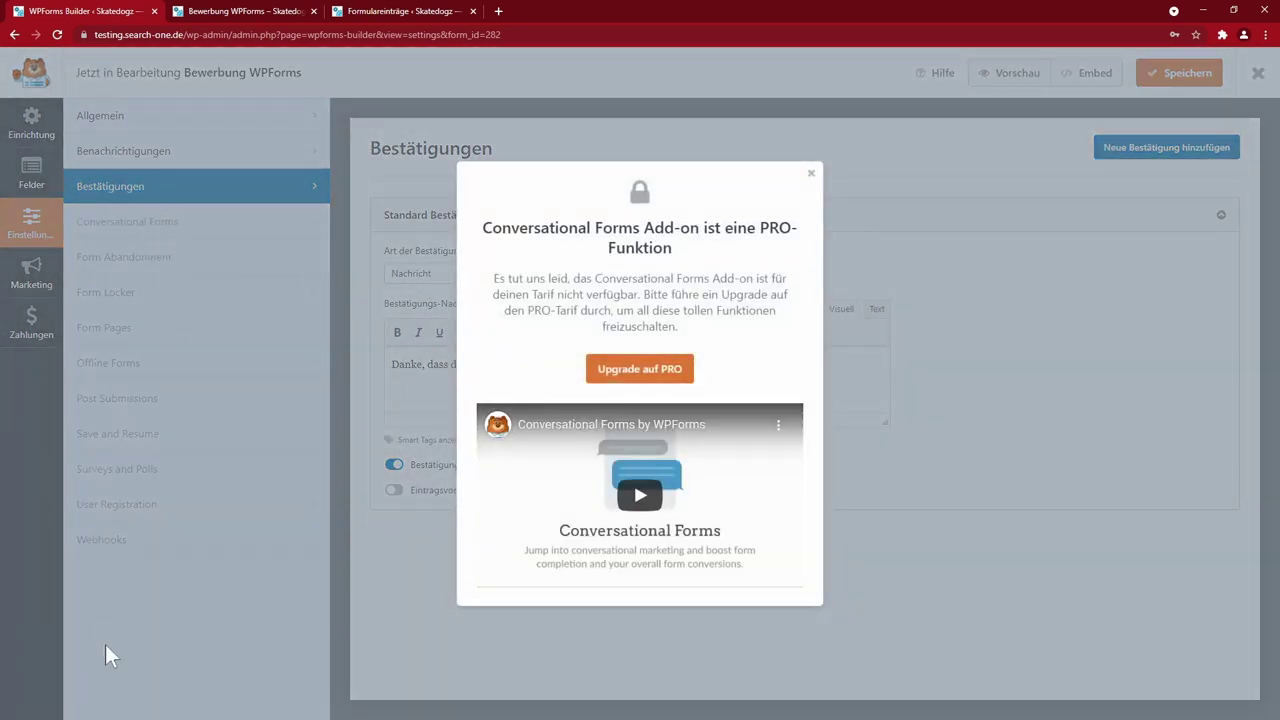
# - Browse the Constant Contact, Uncanny Automator and Sendinblue marketing integrations, dismissing the upgrade notices
pyautogui.click(811, 175)
pyautogui.click(30, 282)
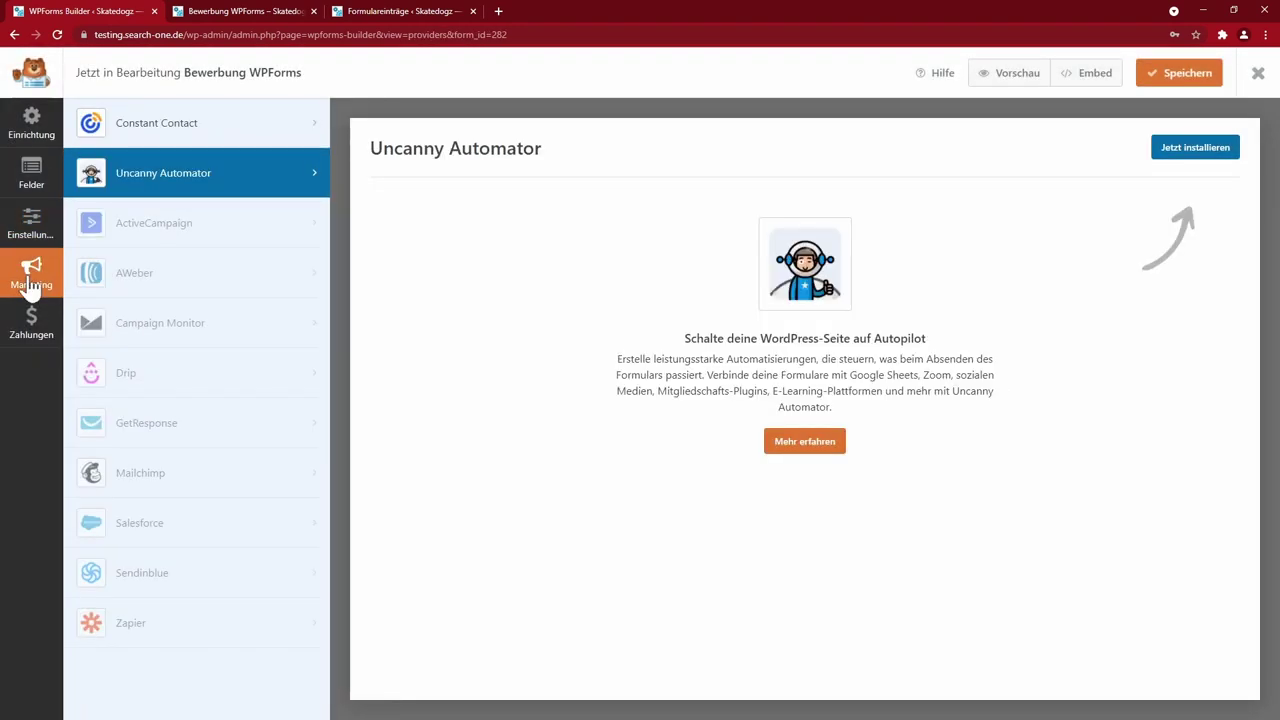
pyautogui.click(177, 123)
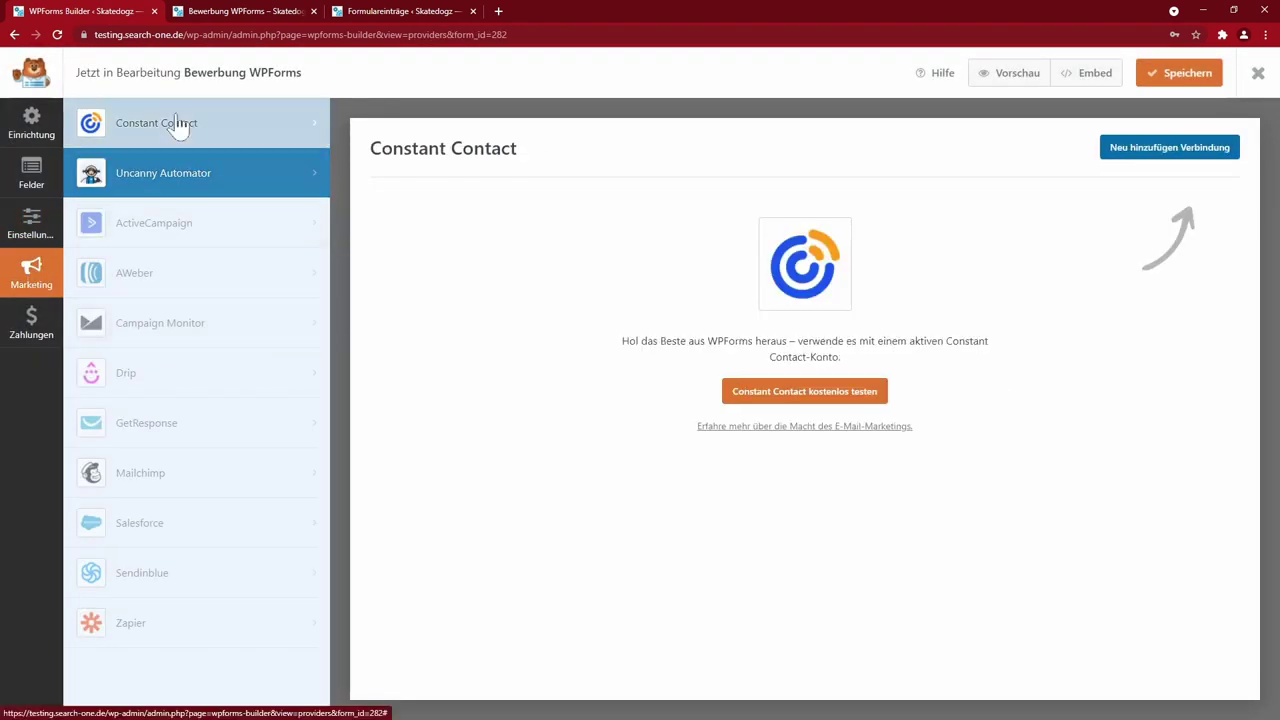
pyautogui.click(193, 180)
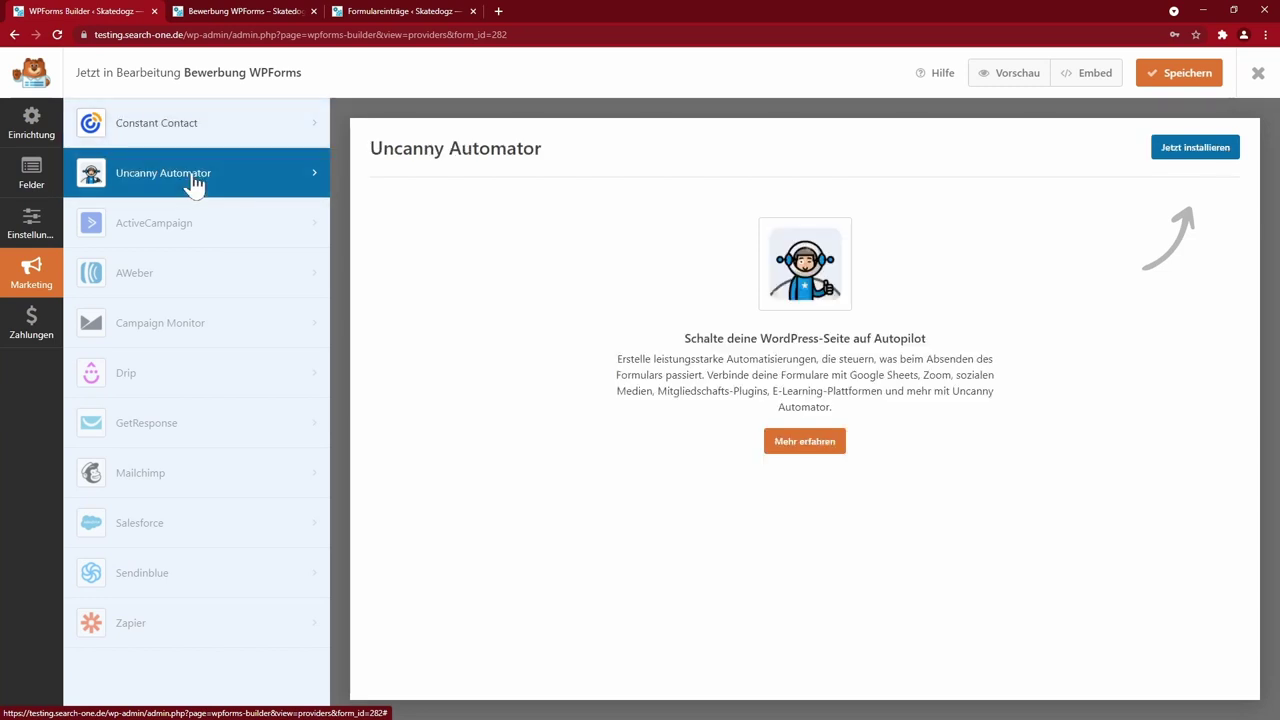
pyautogui.click(200, 578)
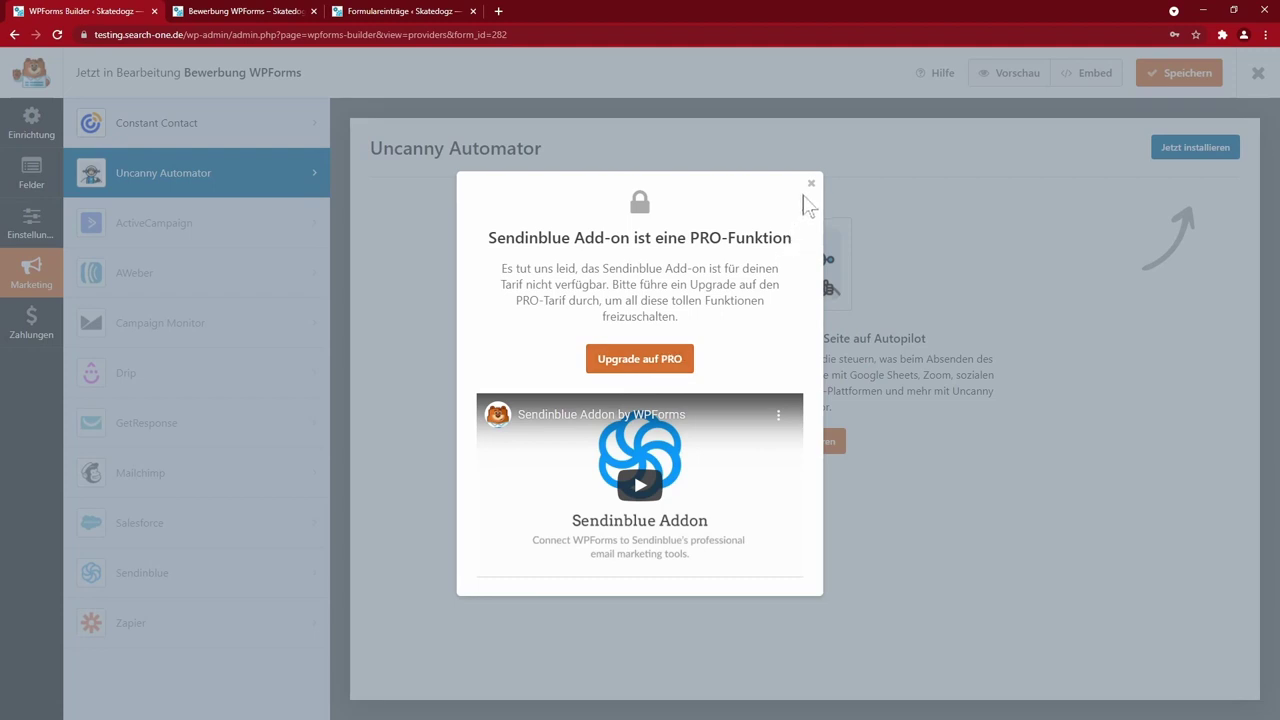
pyautogui.click(811, 183)
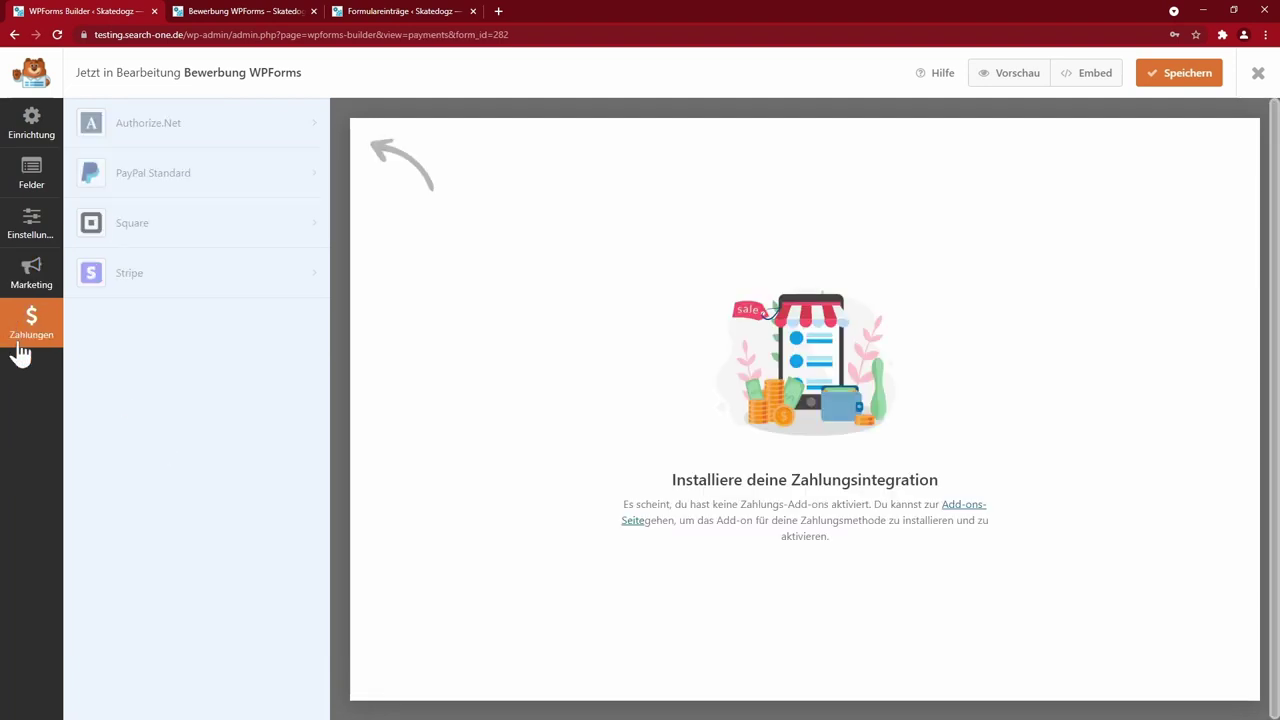
# - Review the locked Authorize.Net and Stripe payment integrations, closing each PRO notice
pyautogui.click(140, 122)
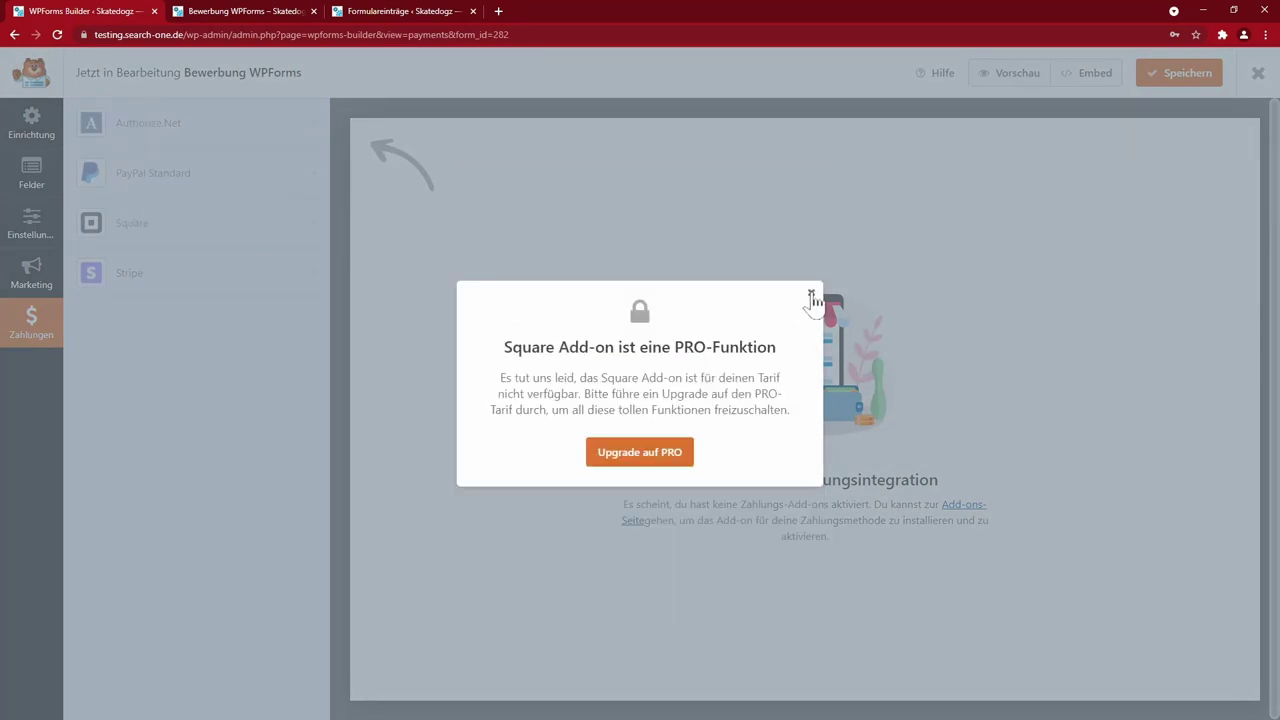
pyautogui.click(811, 296)
pyautogui.click(253, 270)
pyautogui.click(811, 190)
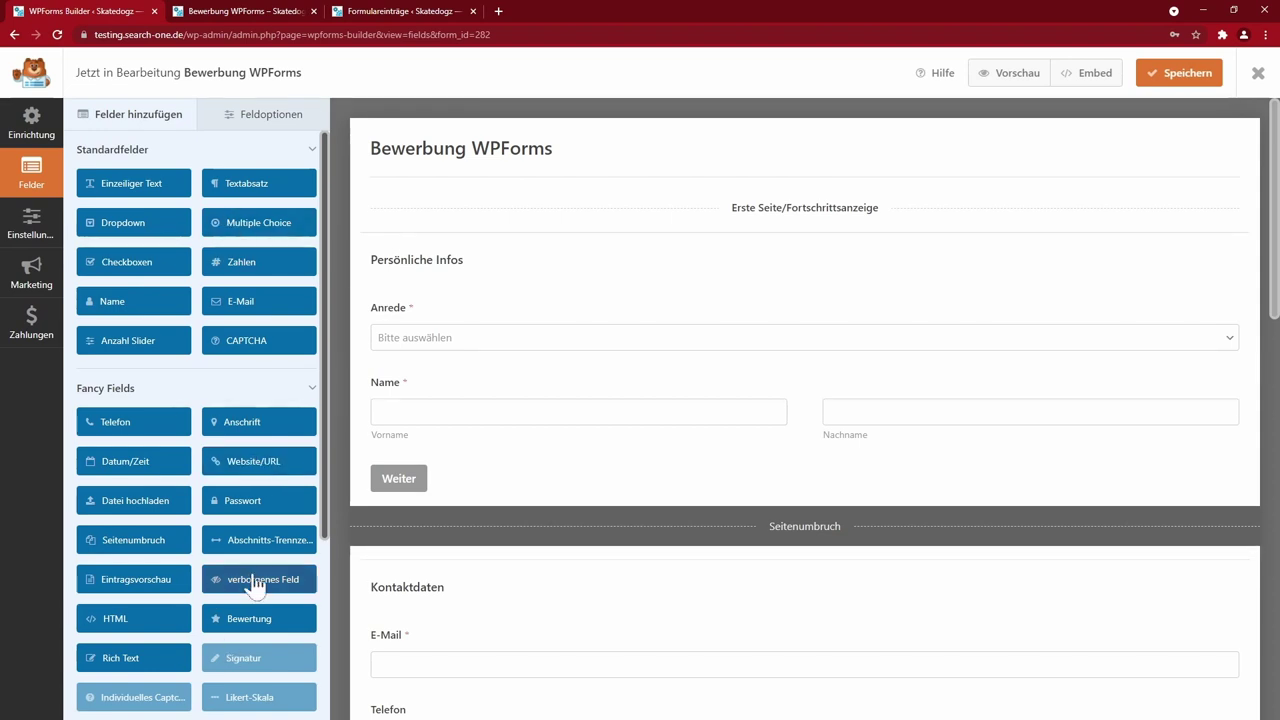
# - Scroll down the wpforms.com homepage showing the Cyber Monday offer
pyautogui.scroll(-5, 251, 583)
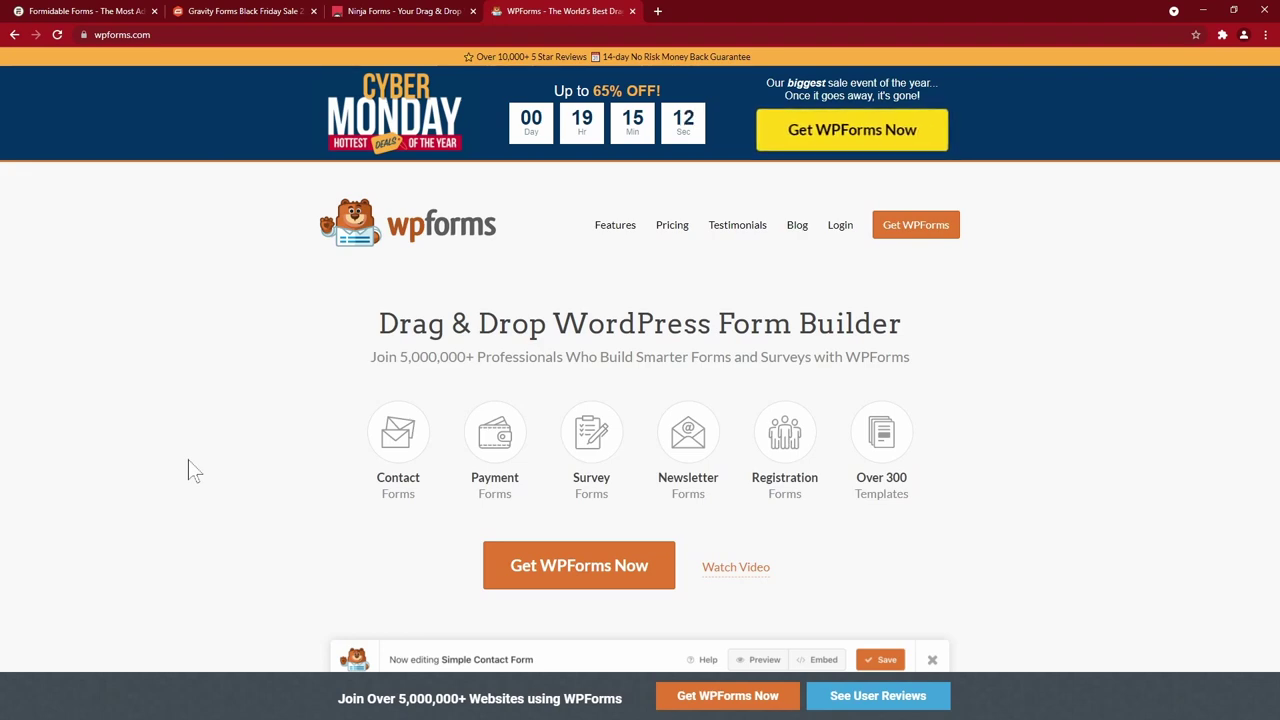
# - Close the WPForms and Ninja Forms tabs, then view the Formidable Forms and Gravity Forms sale tabs
pyautogui.hotkey('ctrl', 'w')
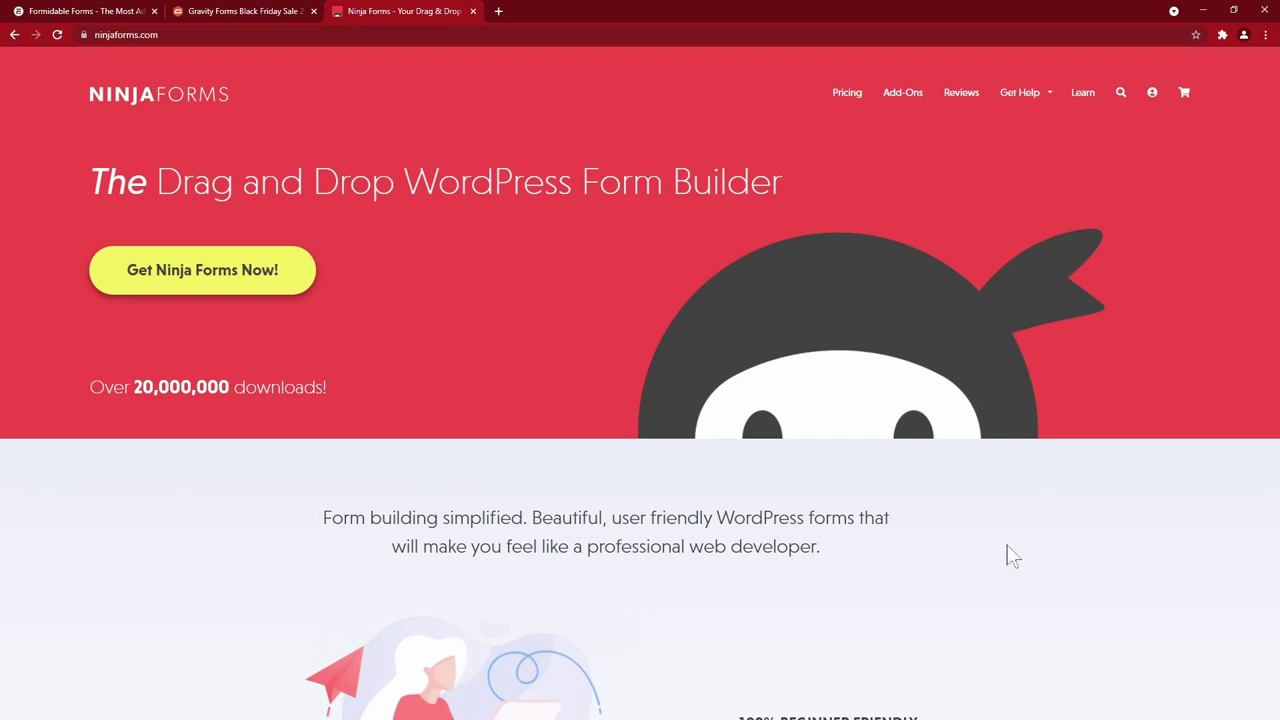
pyautogui.hotkey('ctrl', 'w')
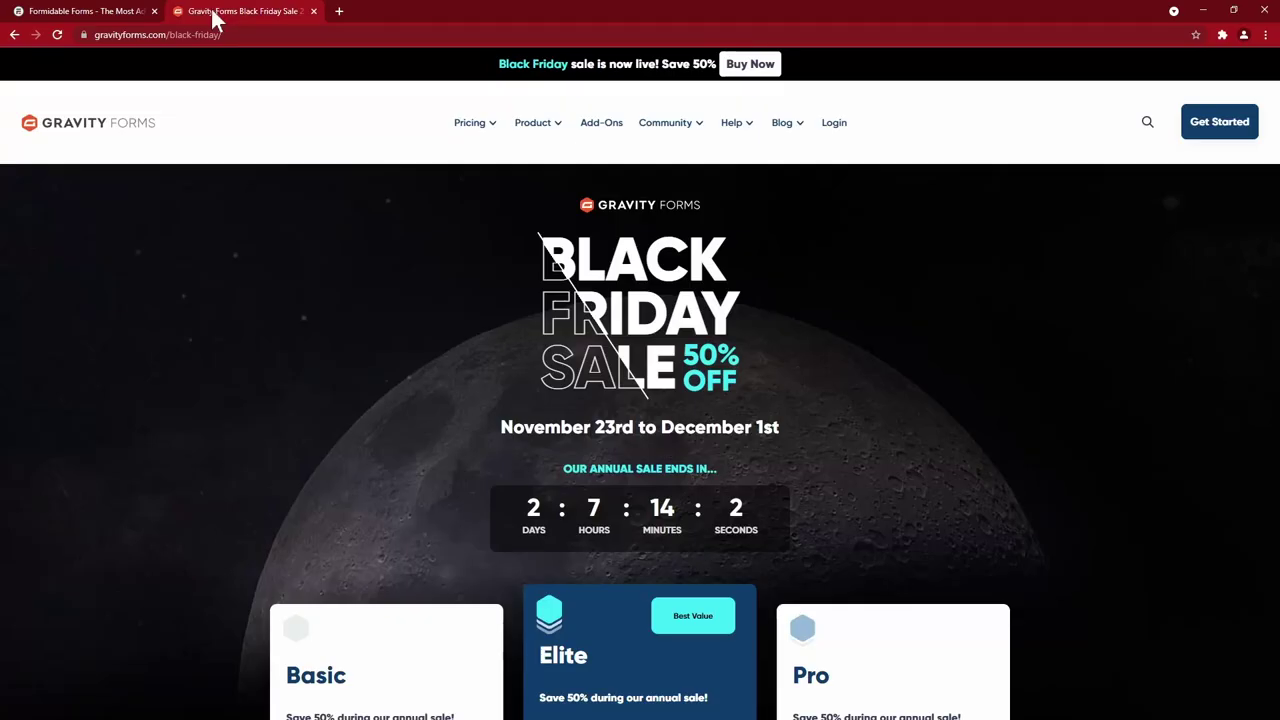
pyautogui.click(100, 14)
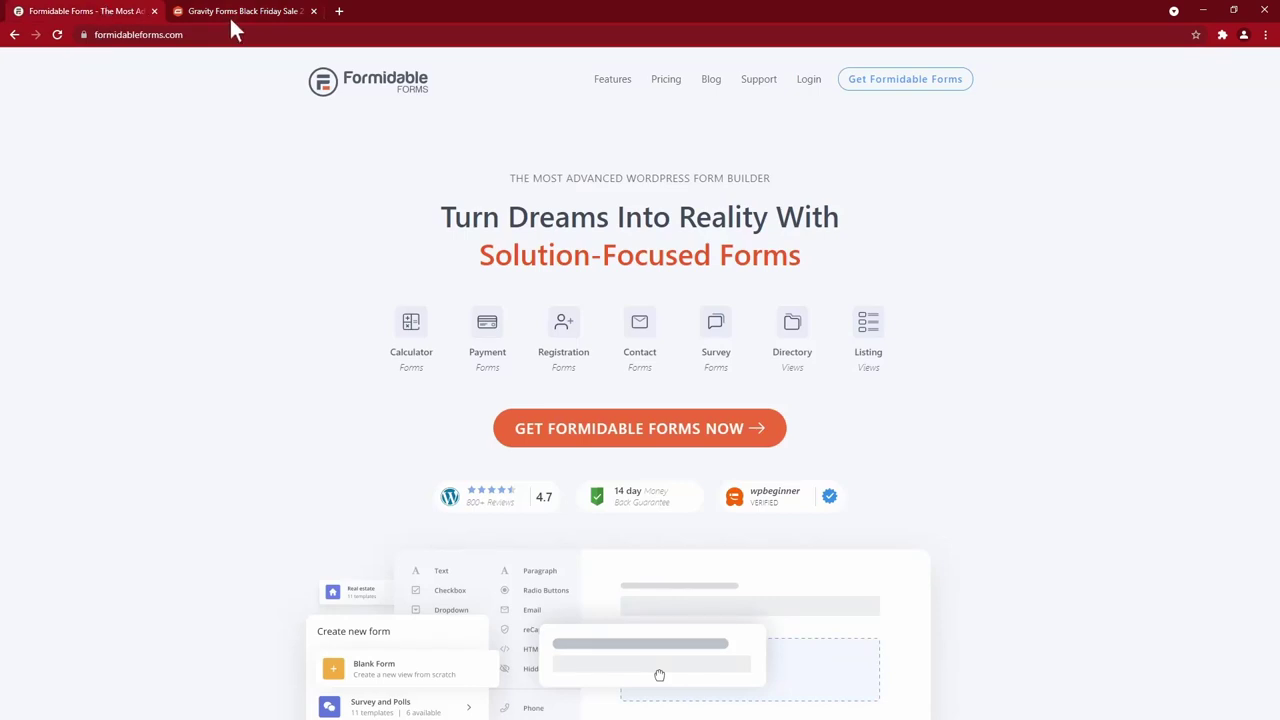
pyautogui.click(237, 12)
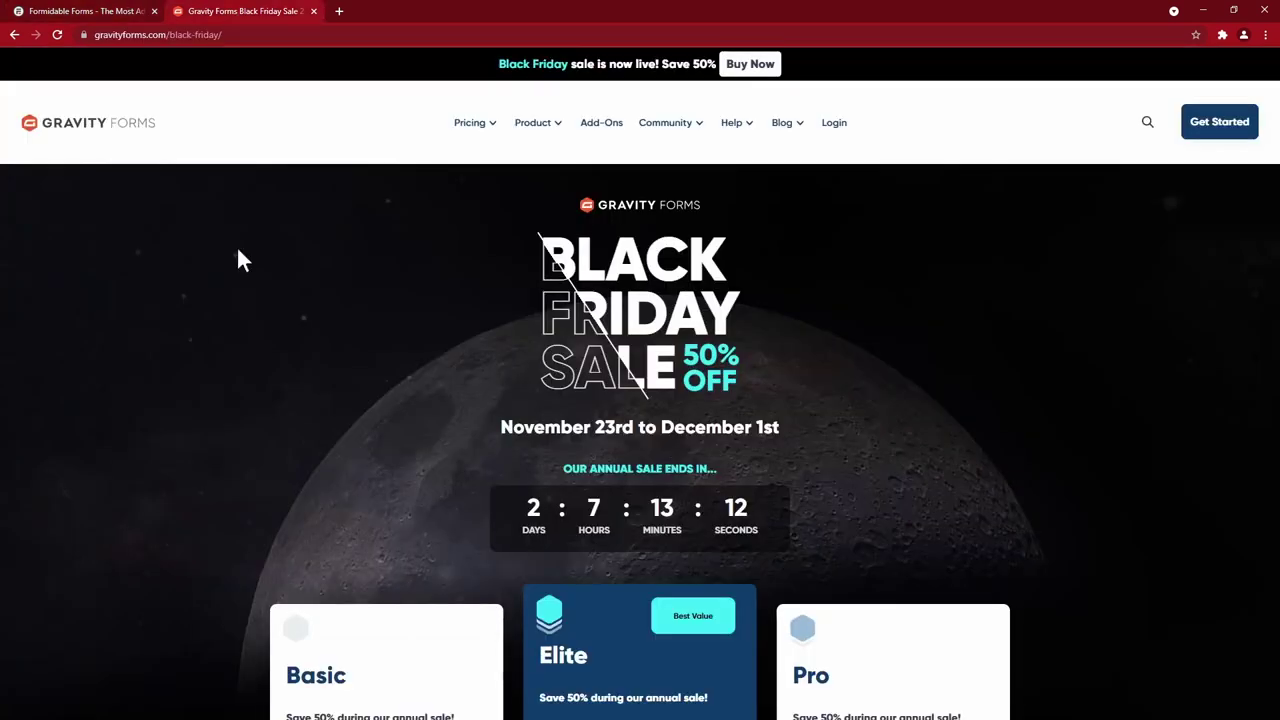